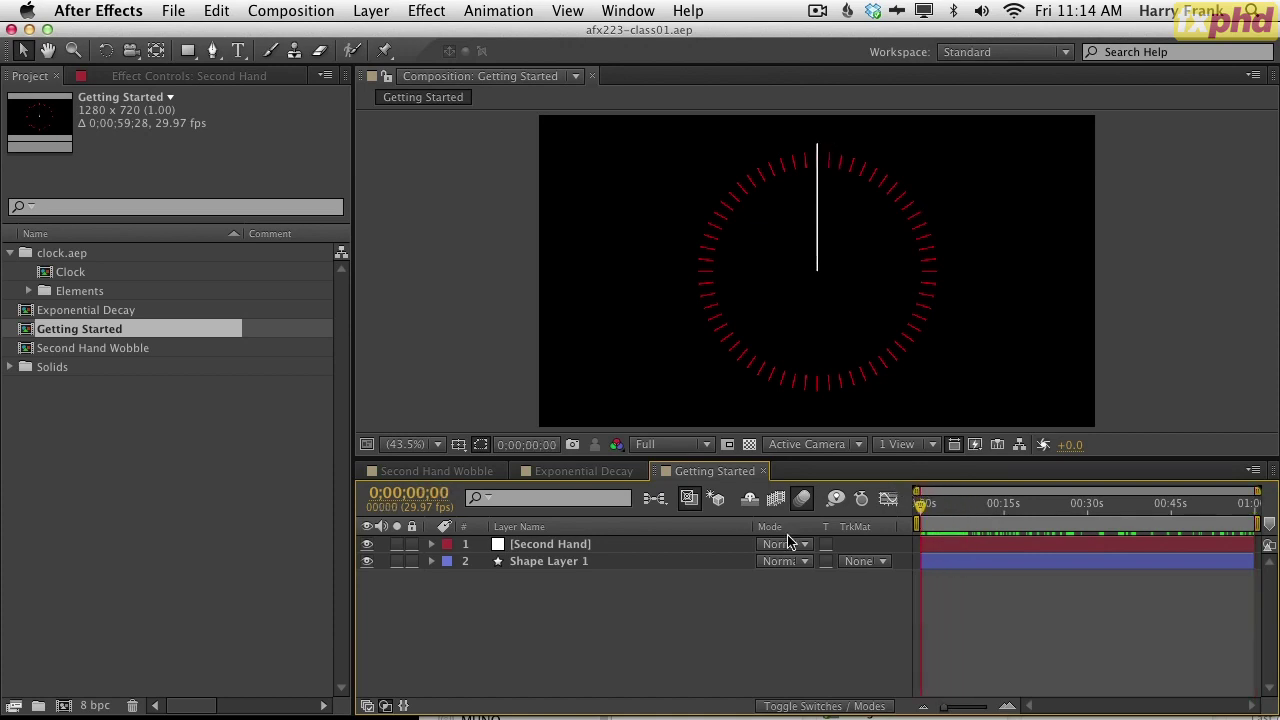
click(801, 505)
drag(700, 664, 590, 548)
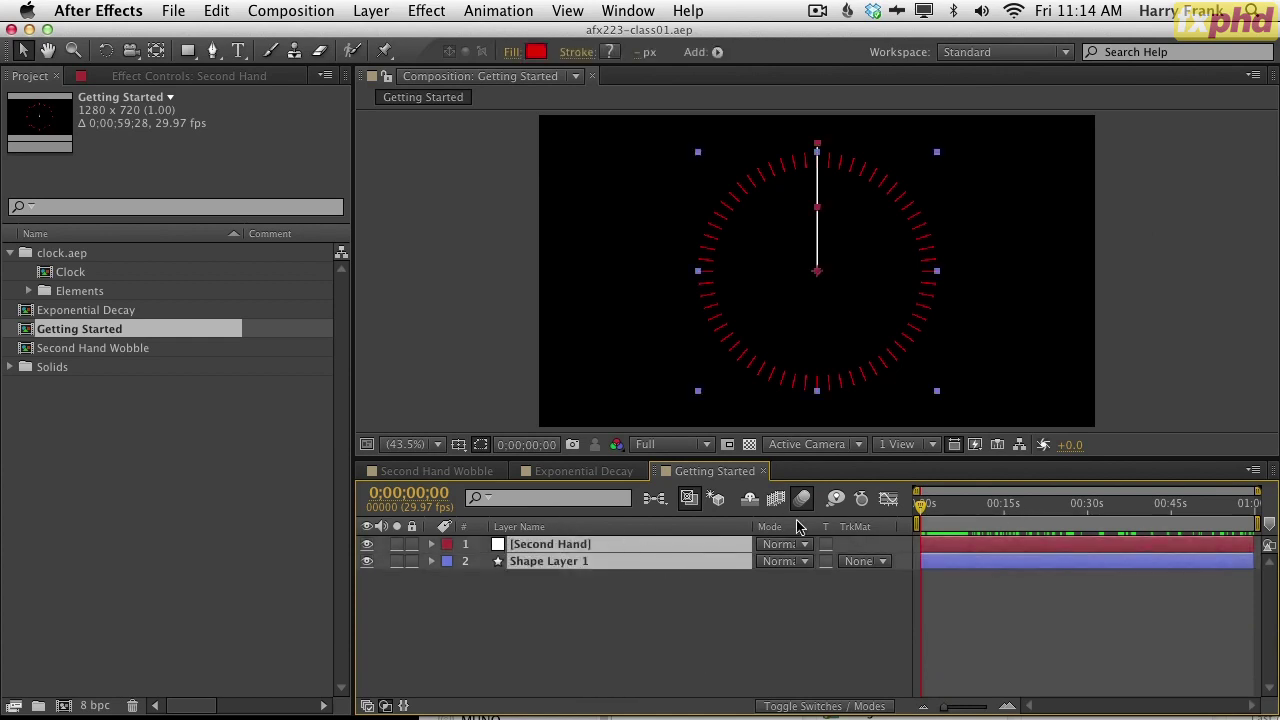
click(560, 614)
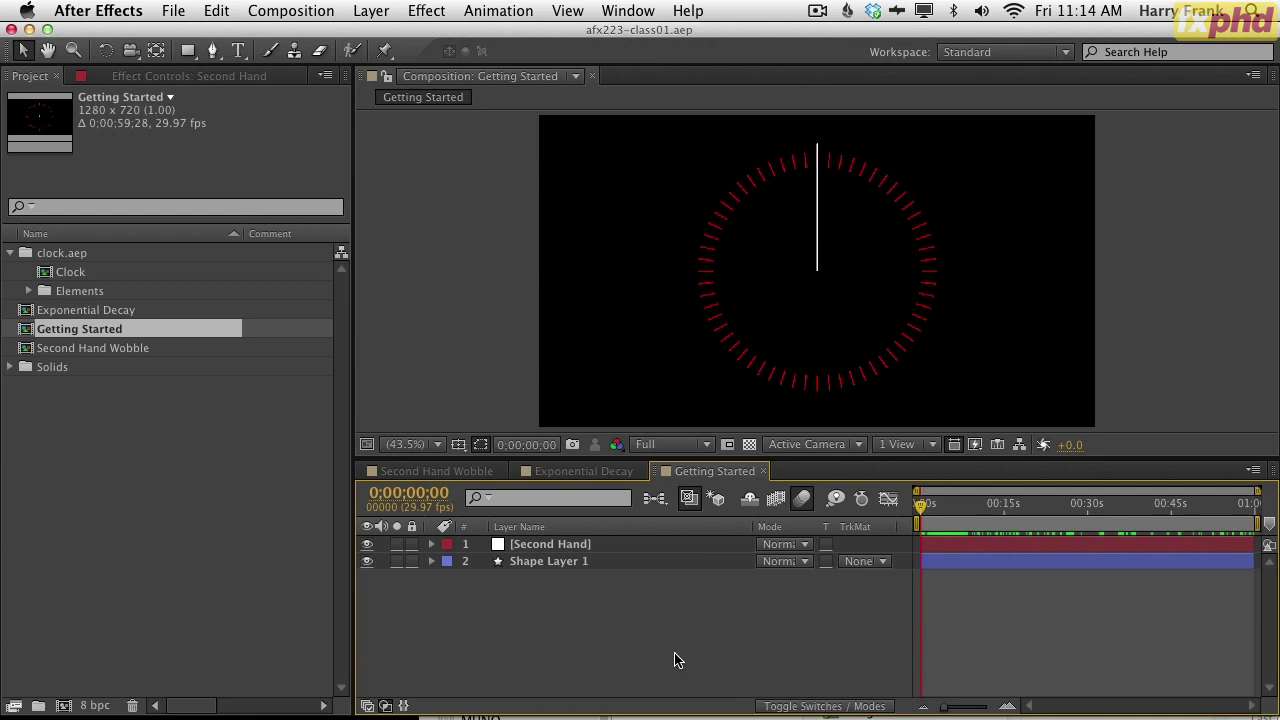
drag(670, 660, 547, 549)
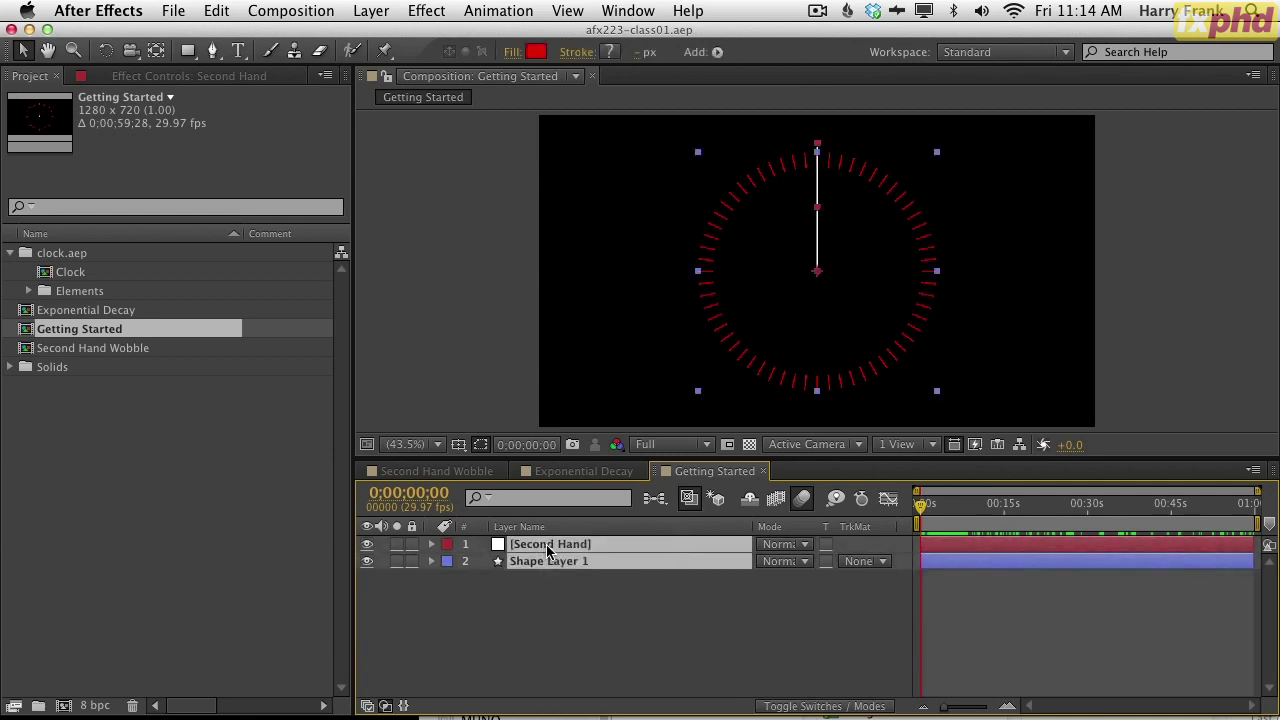
click(623, 600)
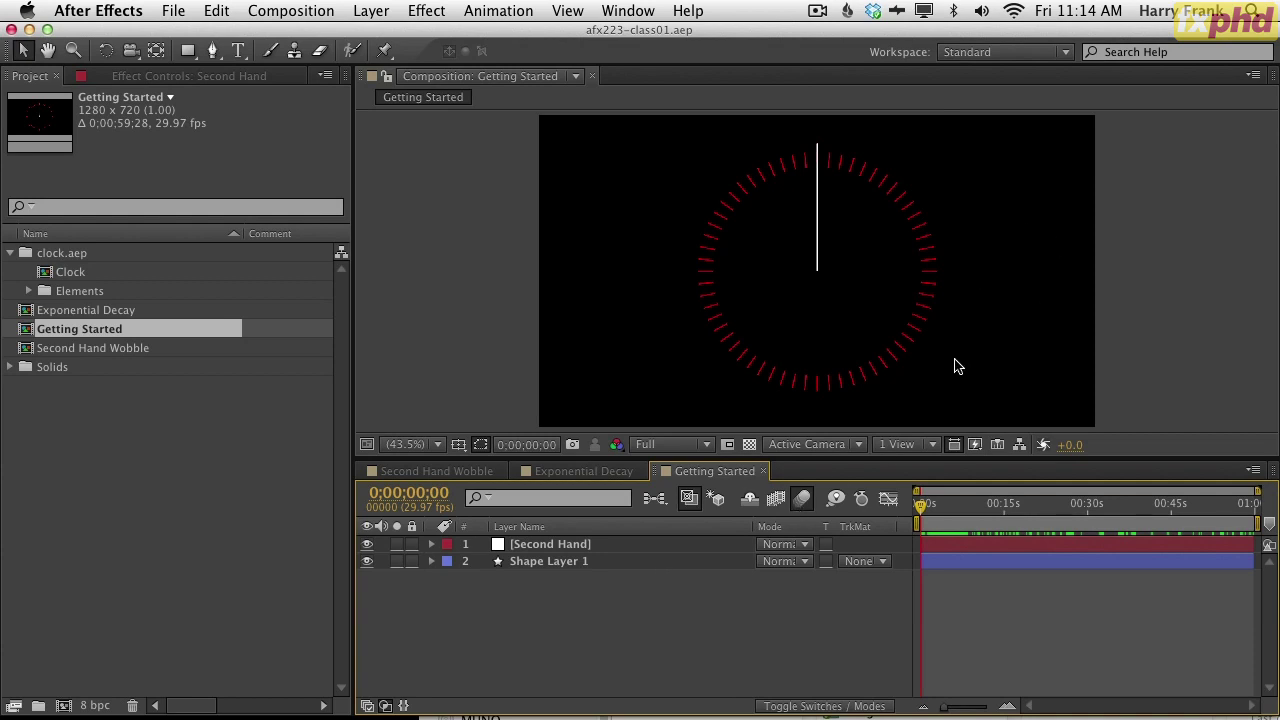
mouse_move(922, 506)
mouse_down()
mouse_move(933, 508)
mouse_move(900, 508)
mouse_up()
click(705, 567)
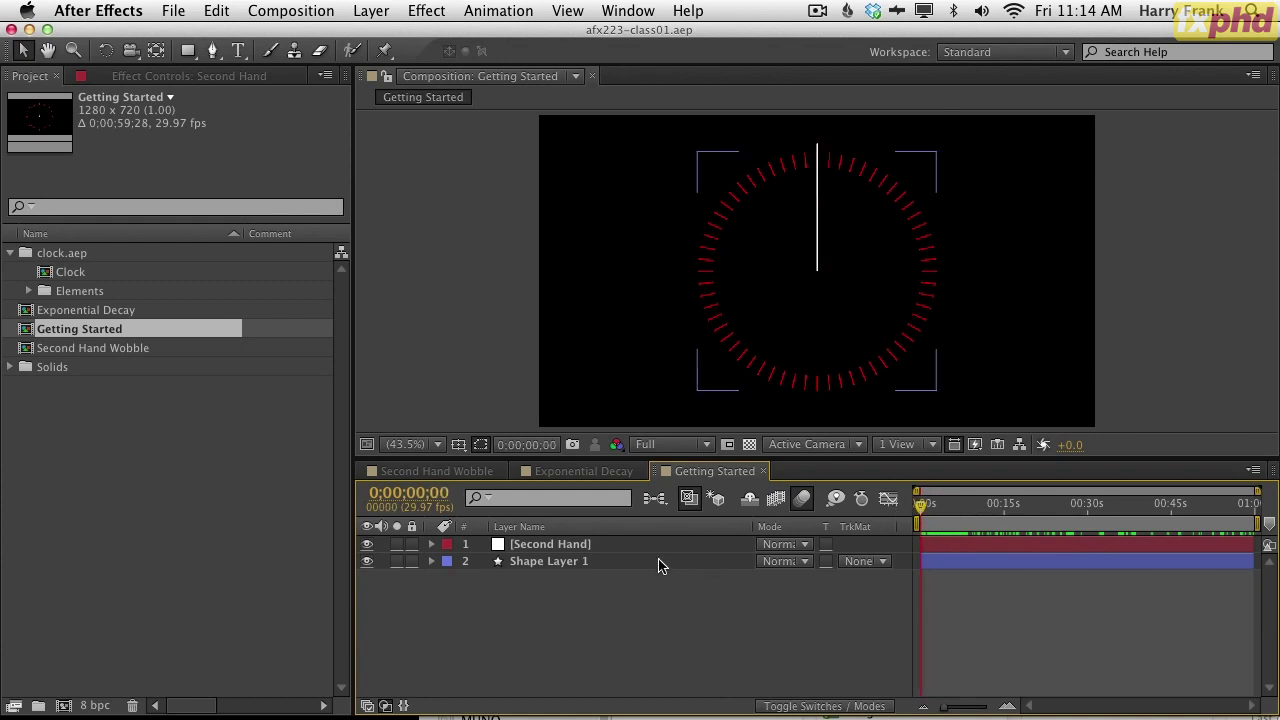
click(685, 580)
mouse_move(922, 512)
mouse_down()
mouse_move(935, 512)
mouse_move(916, 512)
mouse_up()
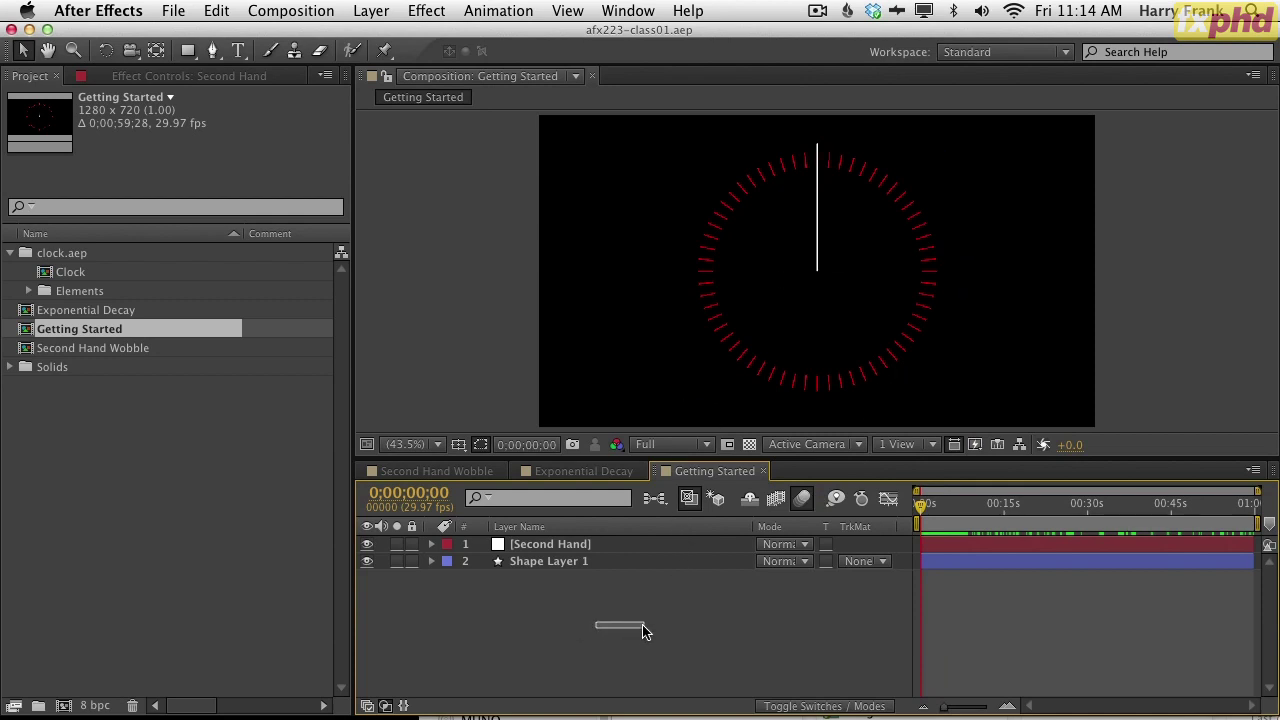
- Reveal the expressions on both layers and examine the Second Hand layer's Rotation expression
click(665, 544)
key(e)
key(e)
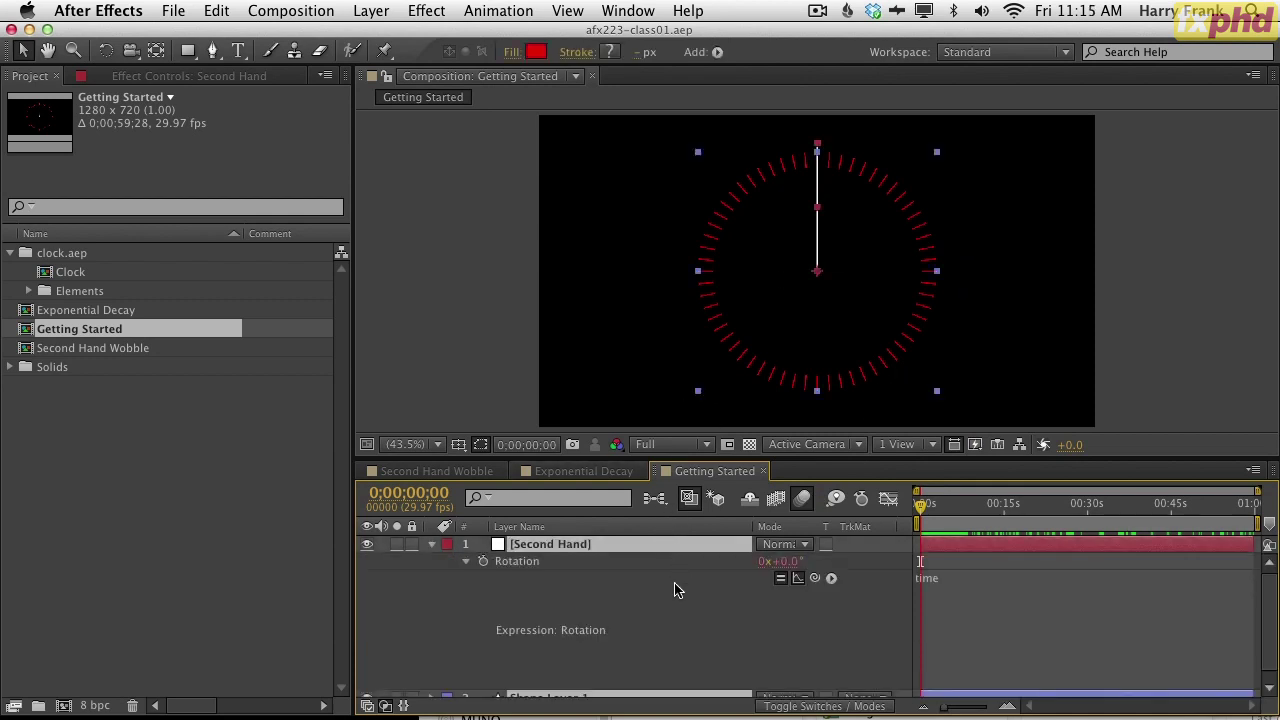
click(425, 601)
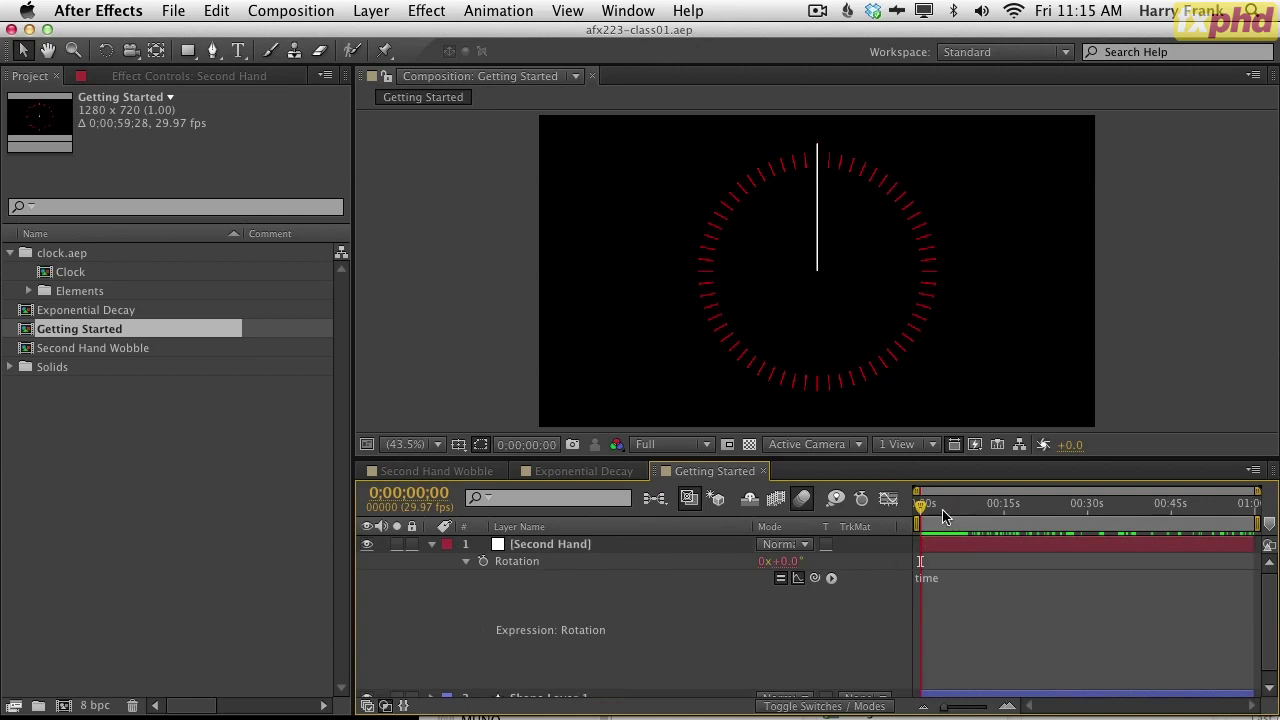
drag(950, 514, 918, 512)
- Open the Second Hand Wobble composition and preview the hand's ticking motion from several points in time
click(470, 470)
drag(970, 512, 921, 512)
key(space)
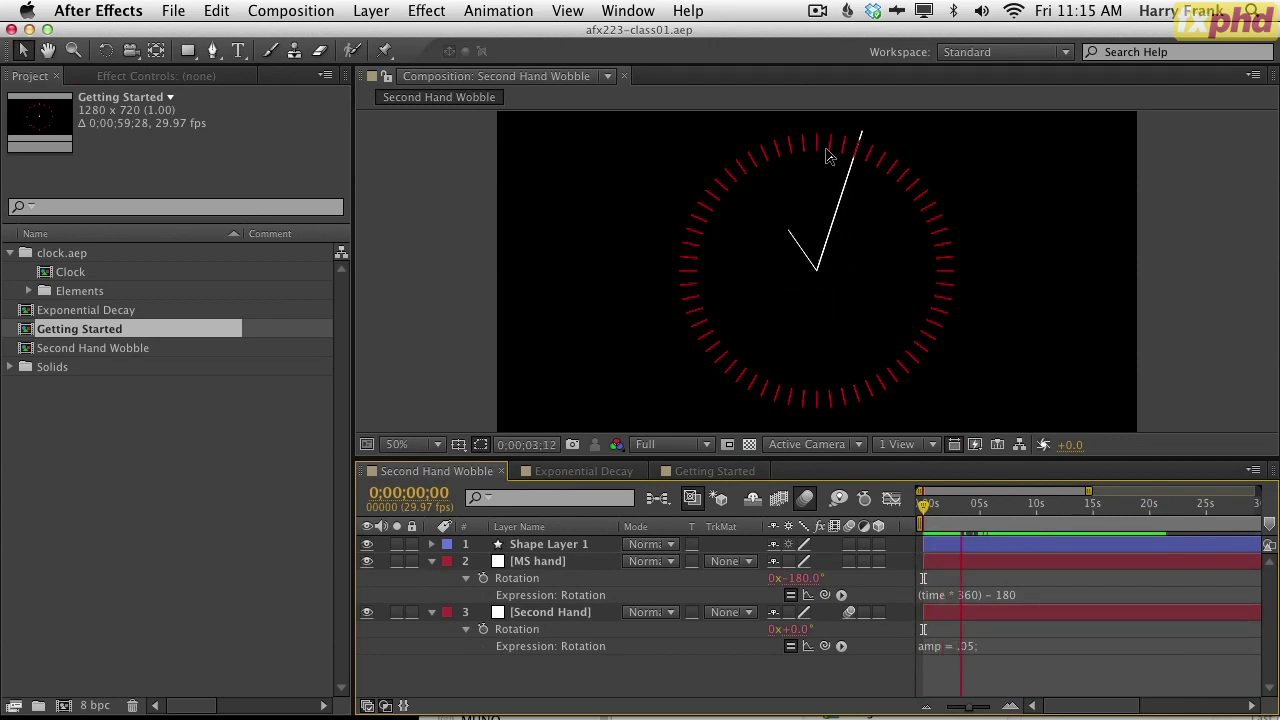
click(966, 512)
drag(966, 512, 997, 514)
key(space)
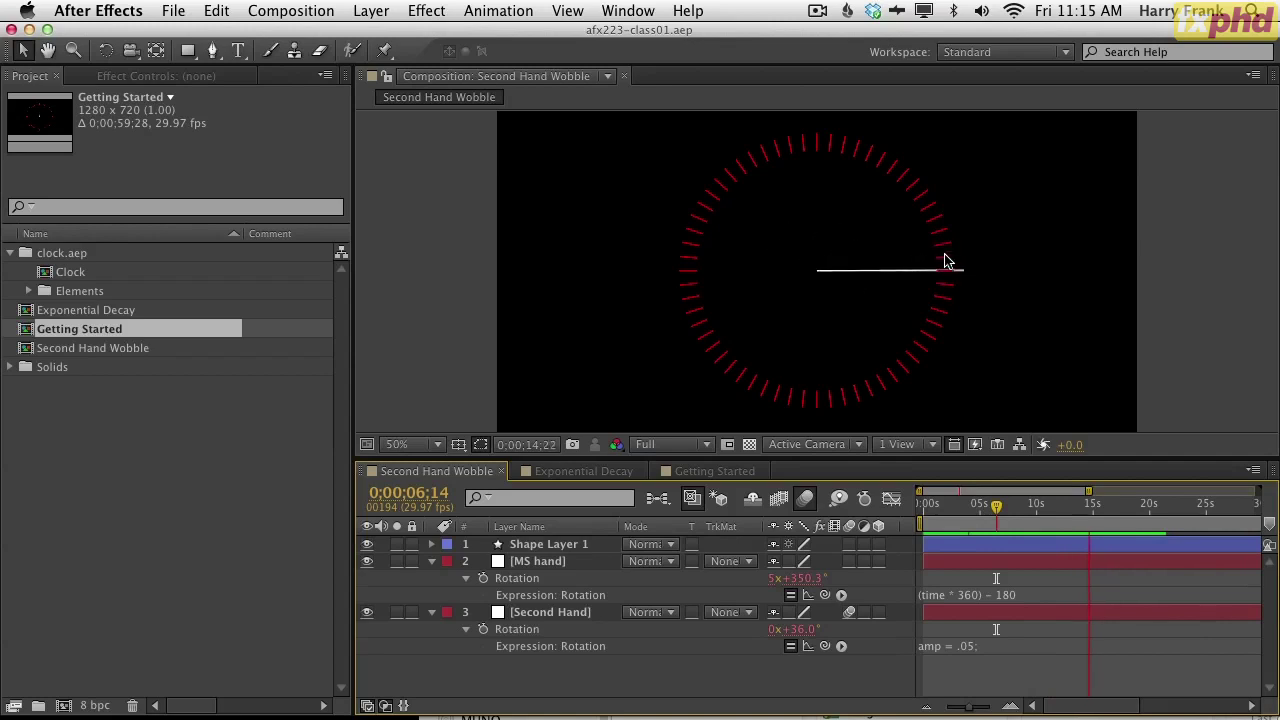
key(space)
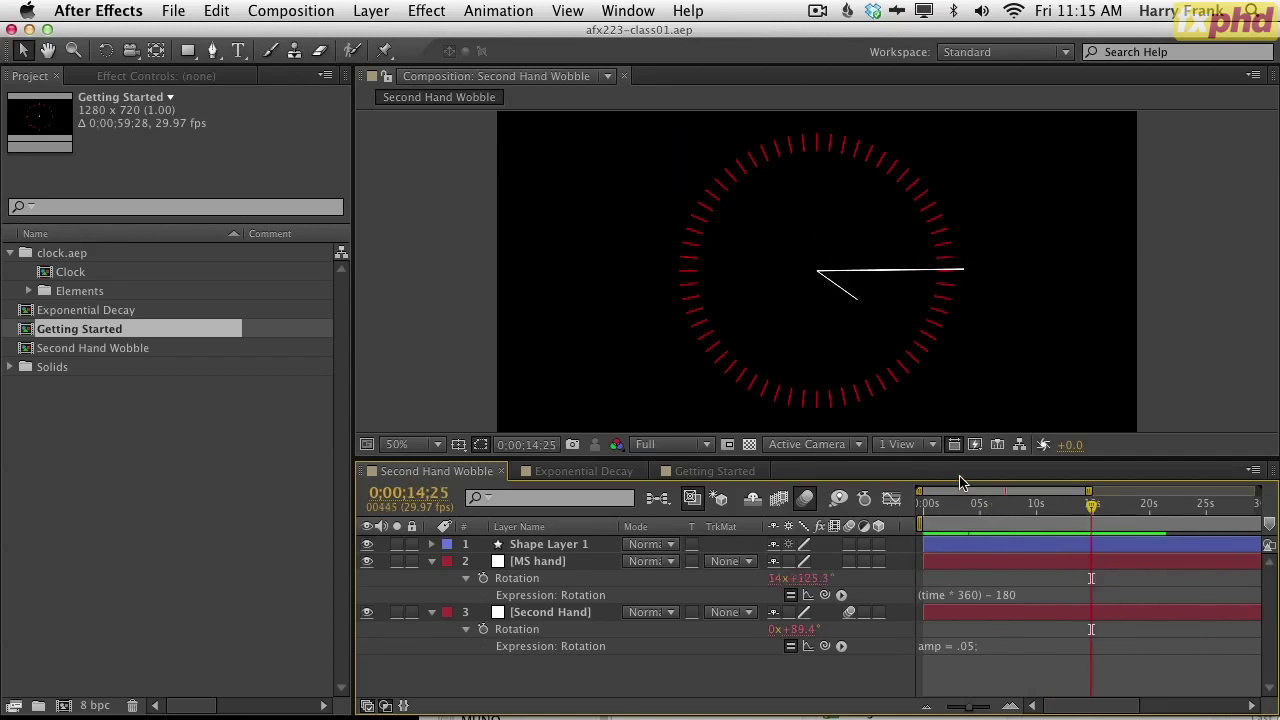
click(958, 505)
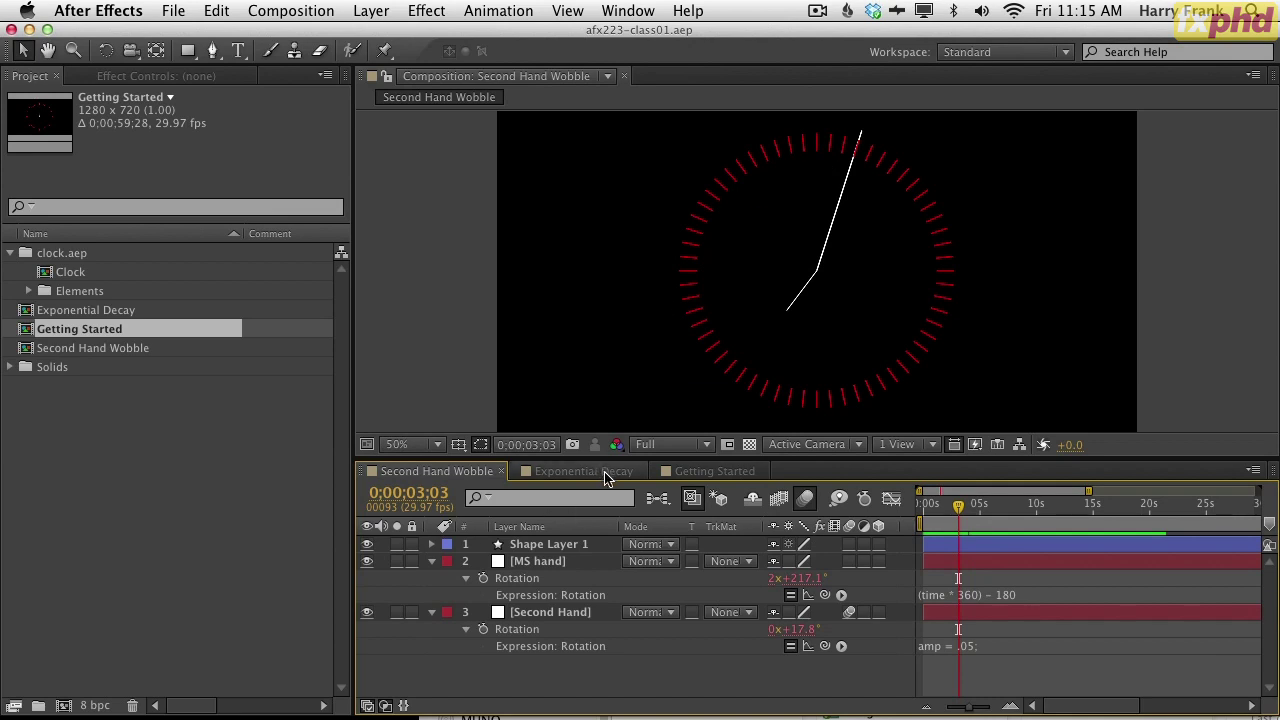
- Open the Exponential Decay composition and preview the second hand's decaying wobble from the start
click(605, 477)
key(space)
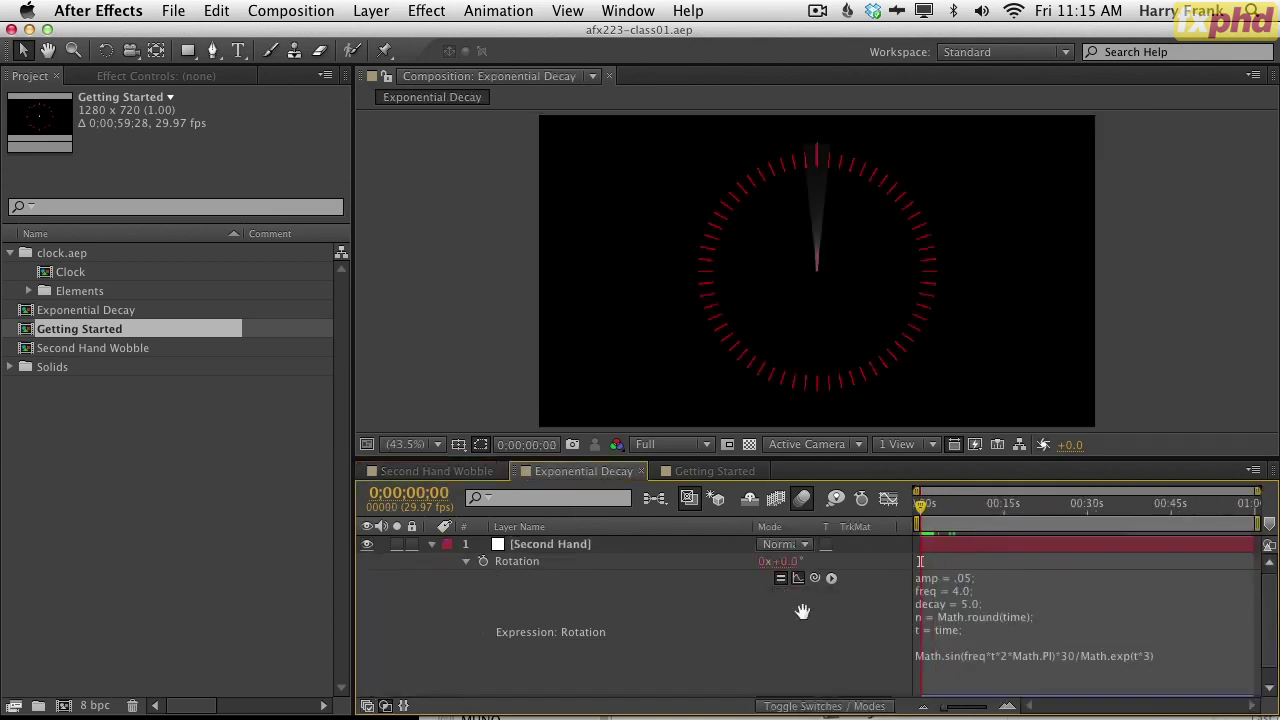
drag(924, 507, 920, 507)
key(space)
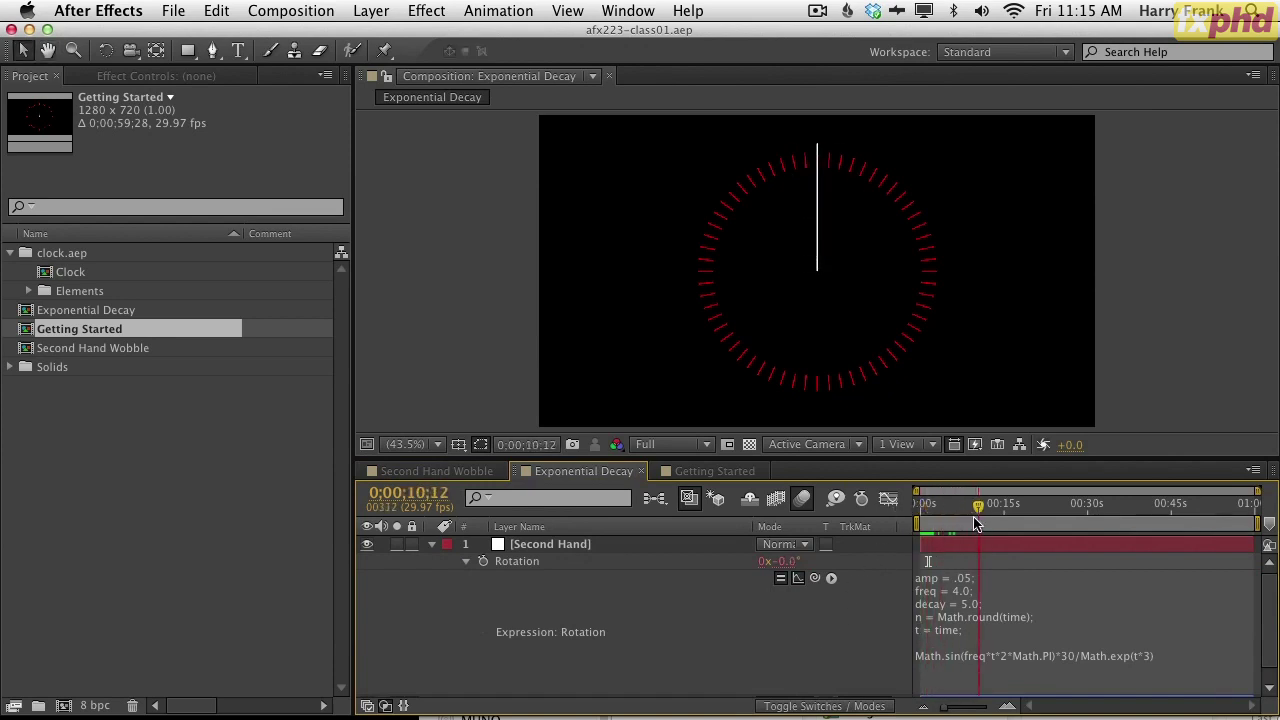
mouse_move(922, 508)
mouse_down()
mouse_move(942, 508)
mouse_move(915, 508)
mouse_up()
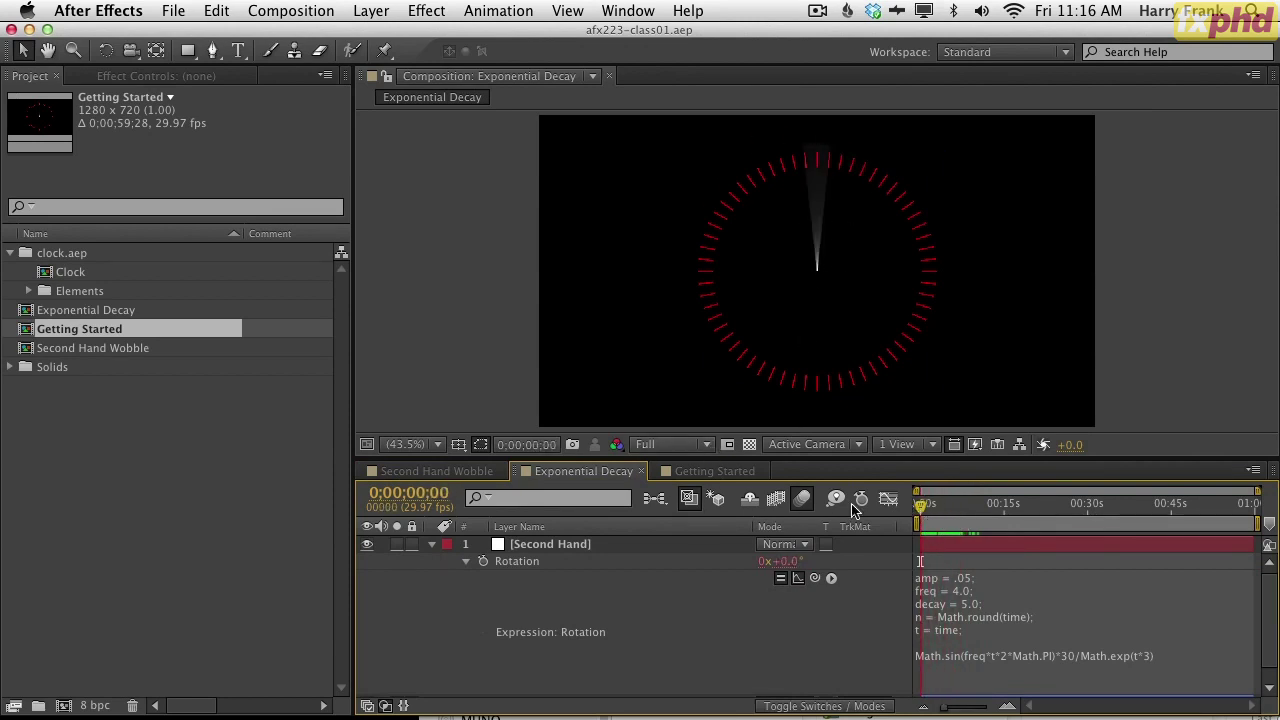
key(space)
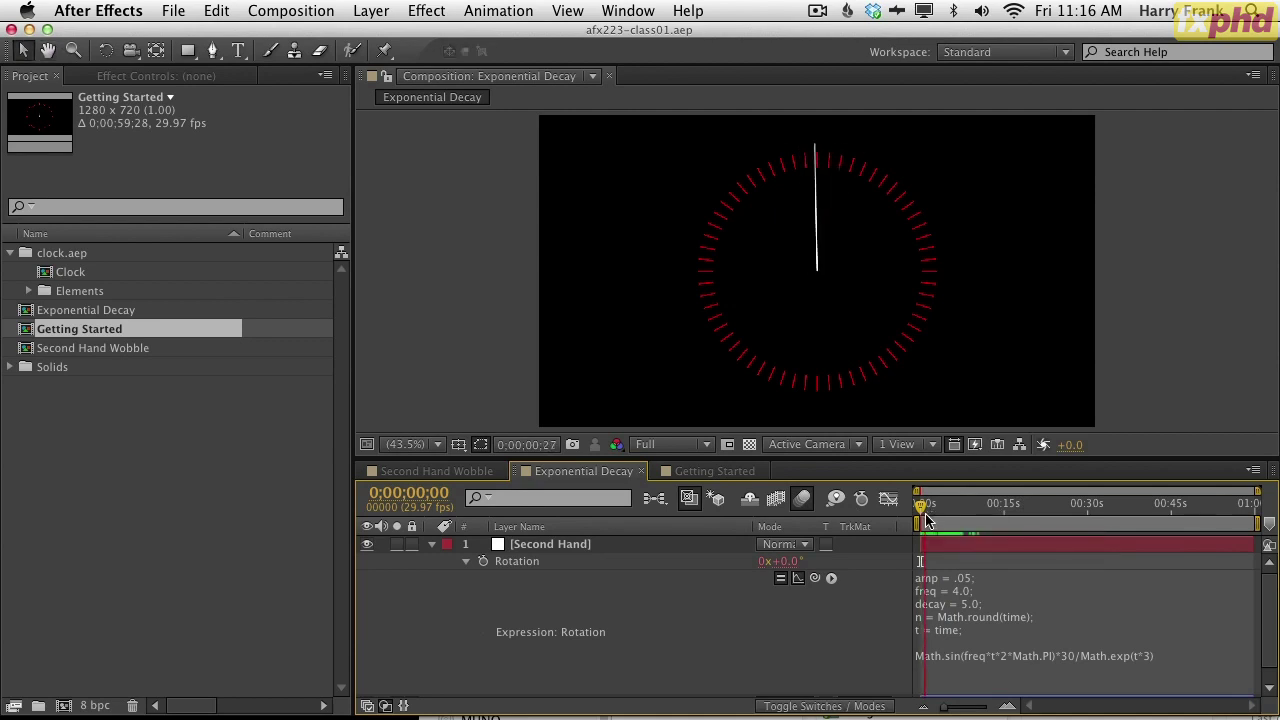
key(space)
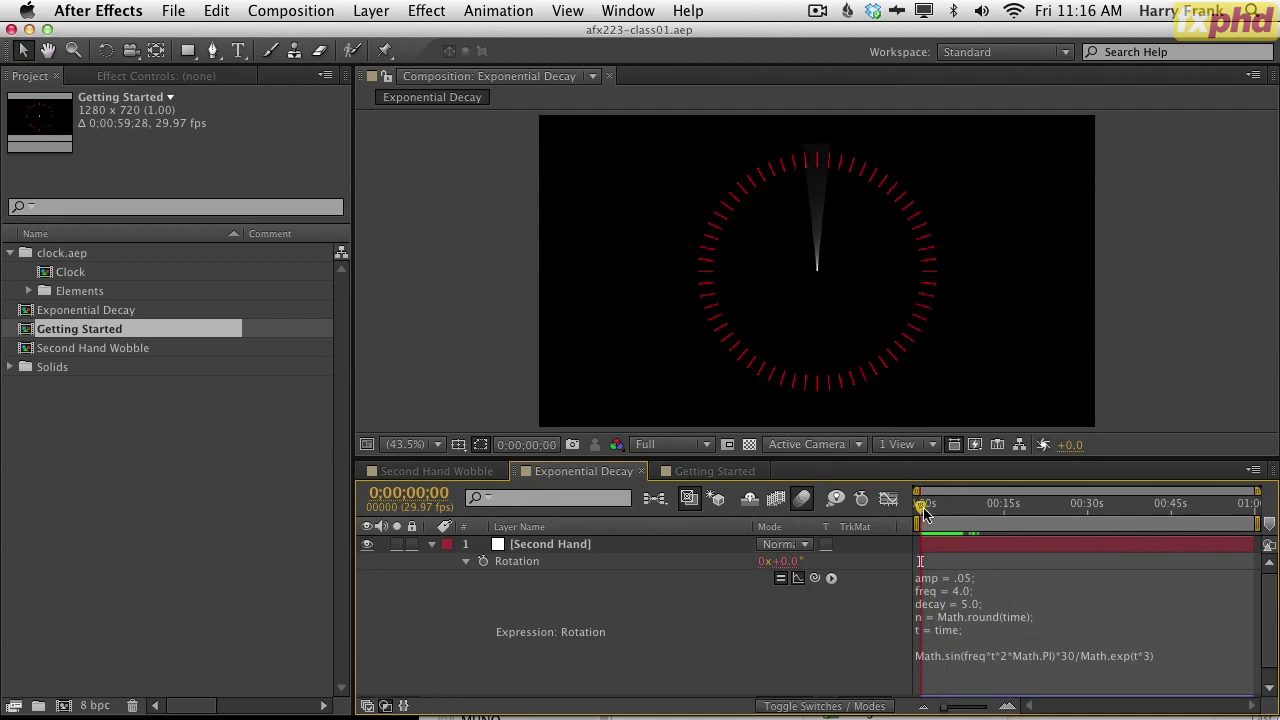
key(space)
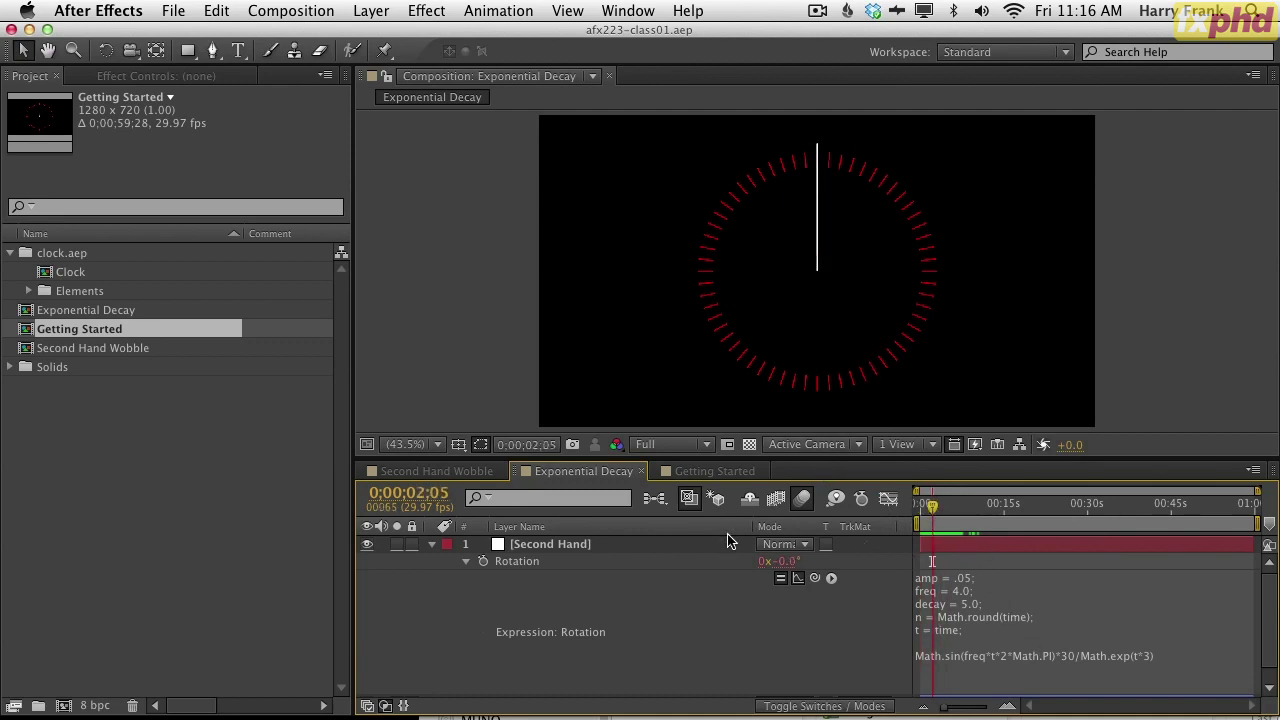
- Display the Rotation expression's curve in the Graph Editor, magnified to about the first five seconds
click(887, 499)
click(1007, 706)
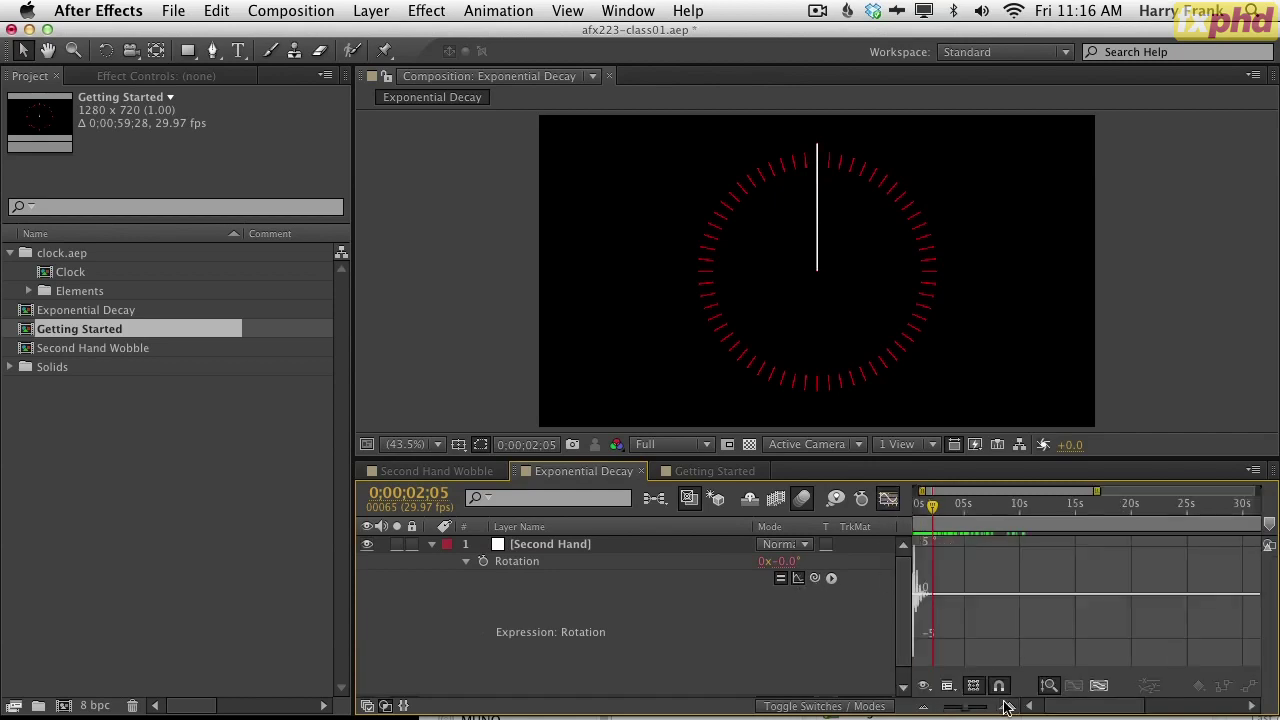
click(1007, 706)
click(1007, 706)
click(1007, 706)
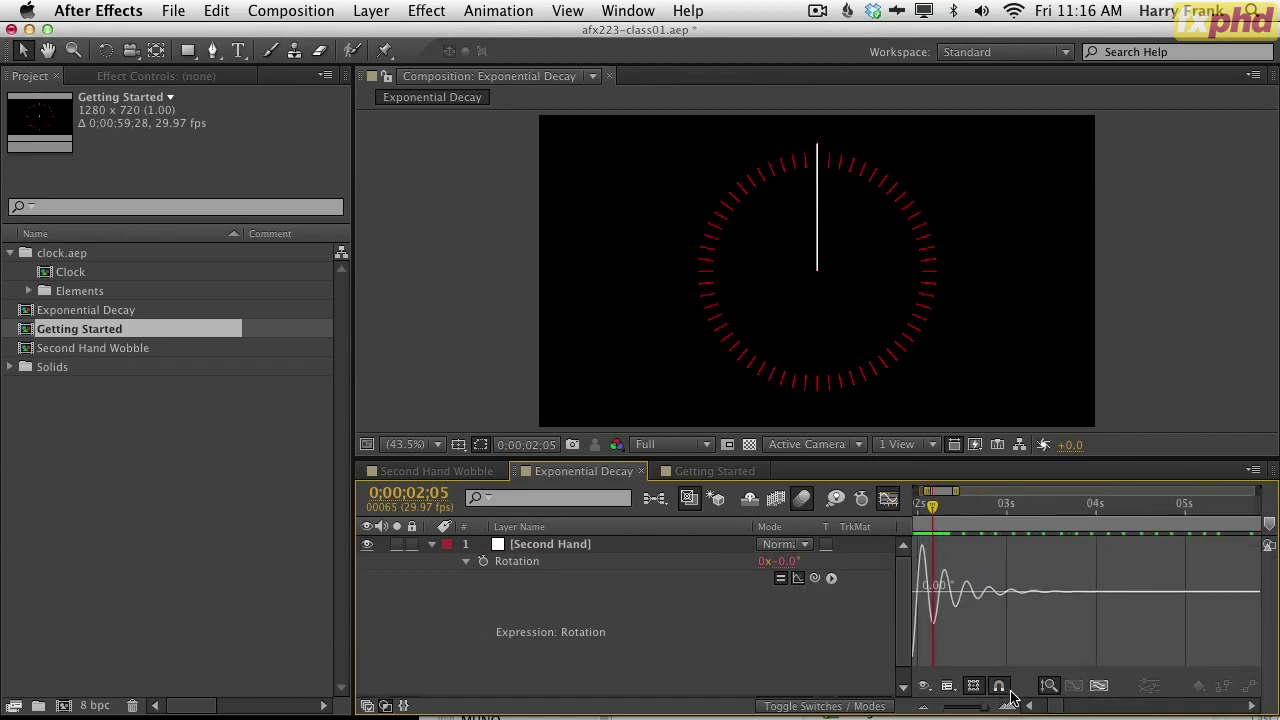
drag(926, 492, 916, 492)
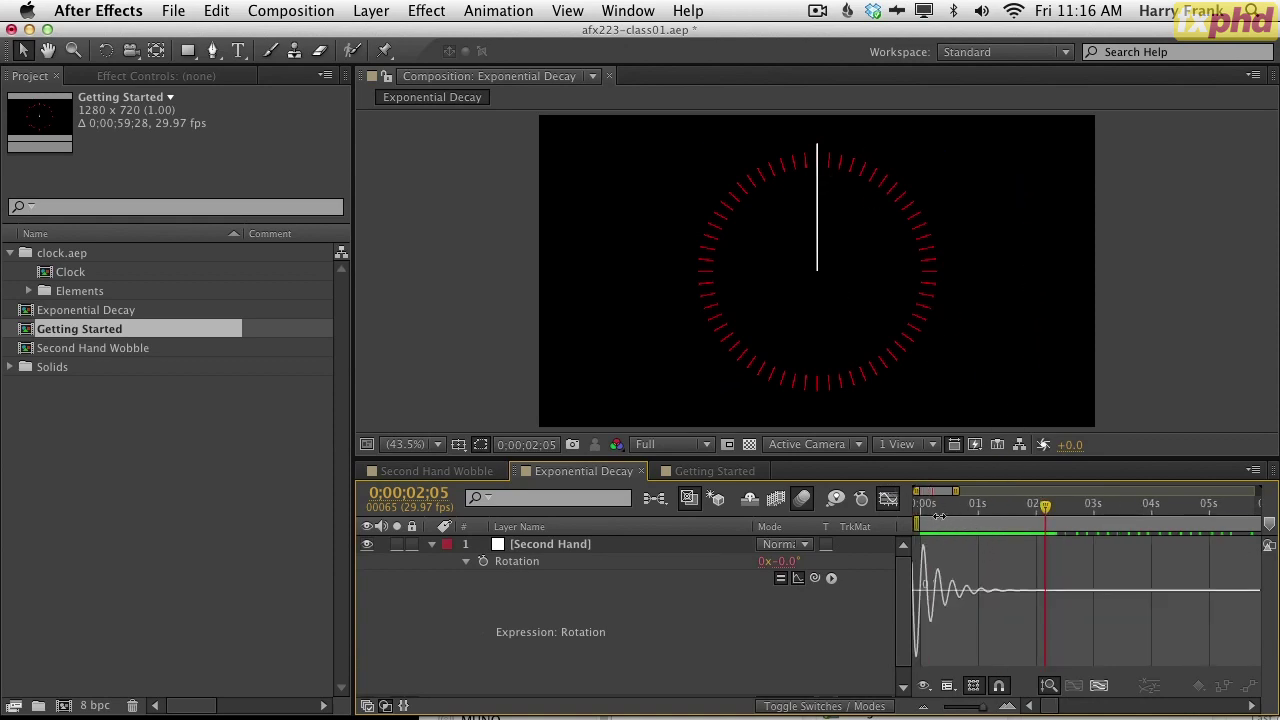
drag(943, 521, 949, 491)
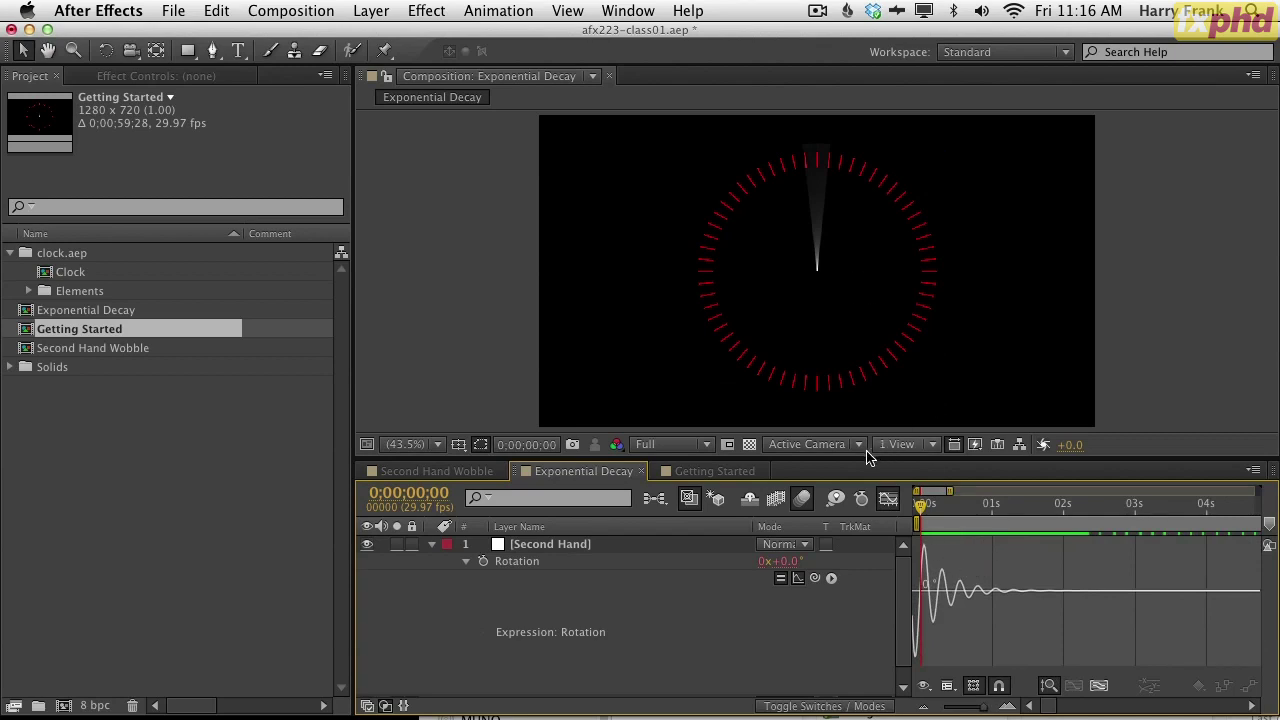
- Scrub through the first second to compare the hand's swing with its decaying rotation curve
click(953, 512)
mouse_move(953, 512)
mouse_down()
mouse_move(920, 512)
mouse_move(994, 512)
mouse_move(958, 512)
mouse_up()
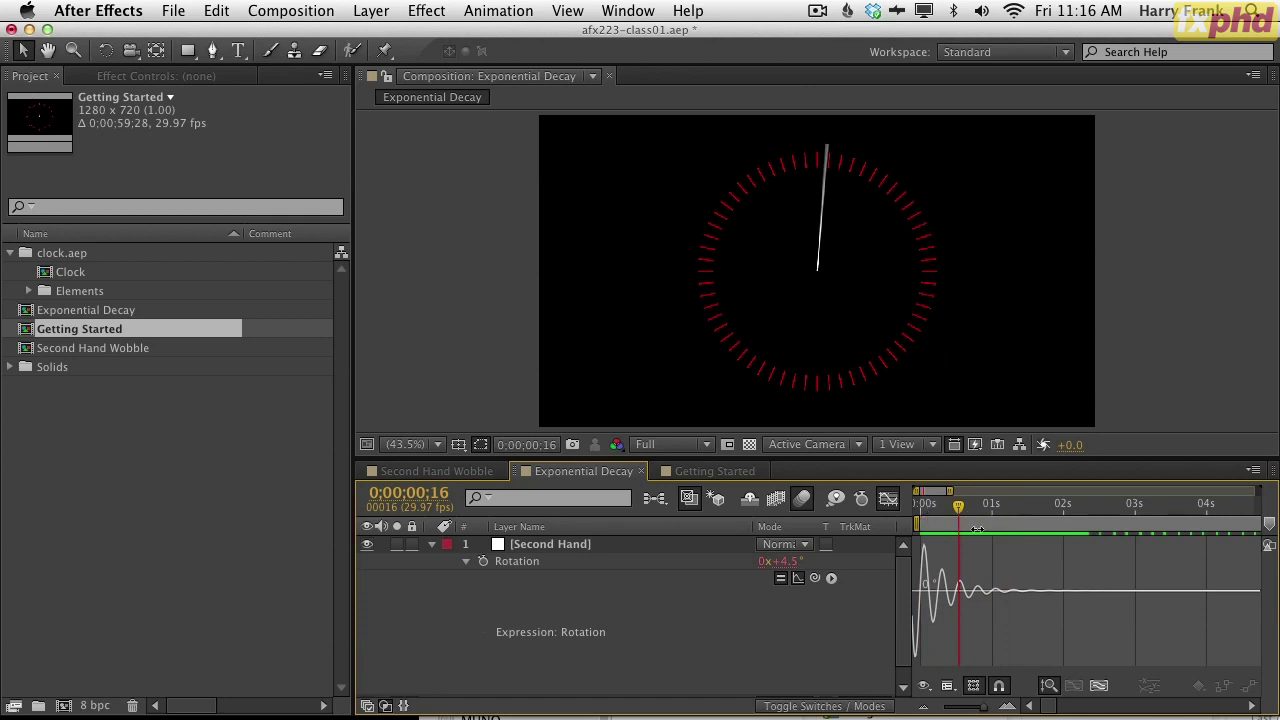
click(968, 512)
drag(968, 514, 892, 508)
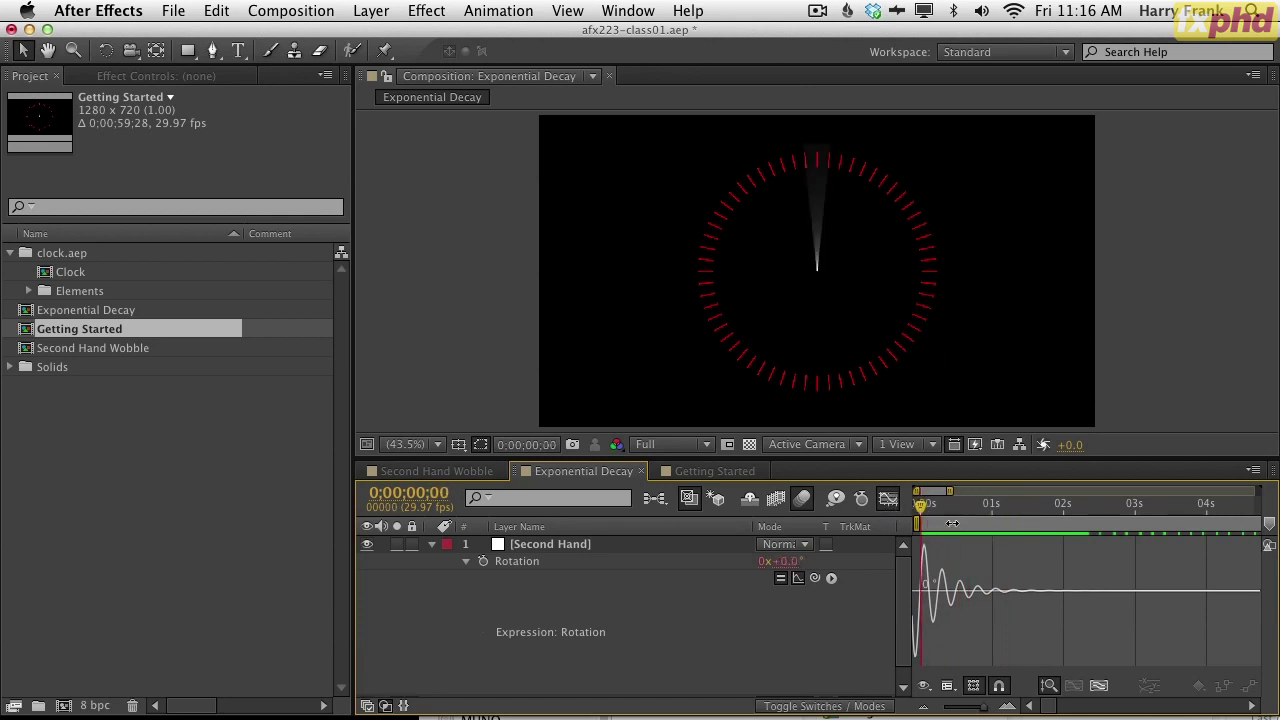
drag(944, 512, 888, 502)
- Return to the Getting Started composition and collapse the Second Hand layer's revealed Rotation property
click(440, 471)
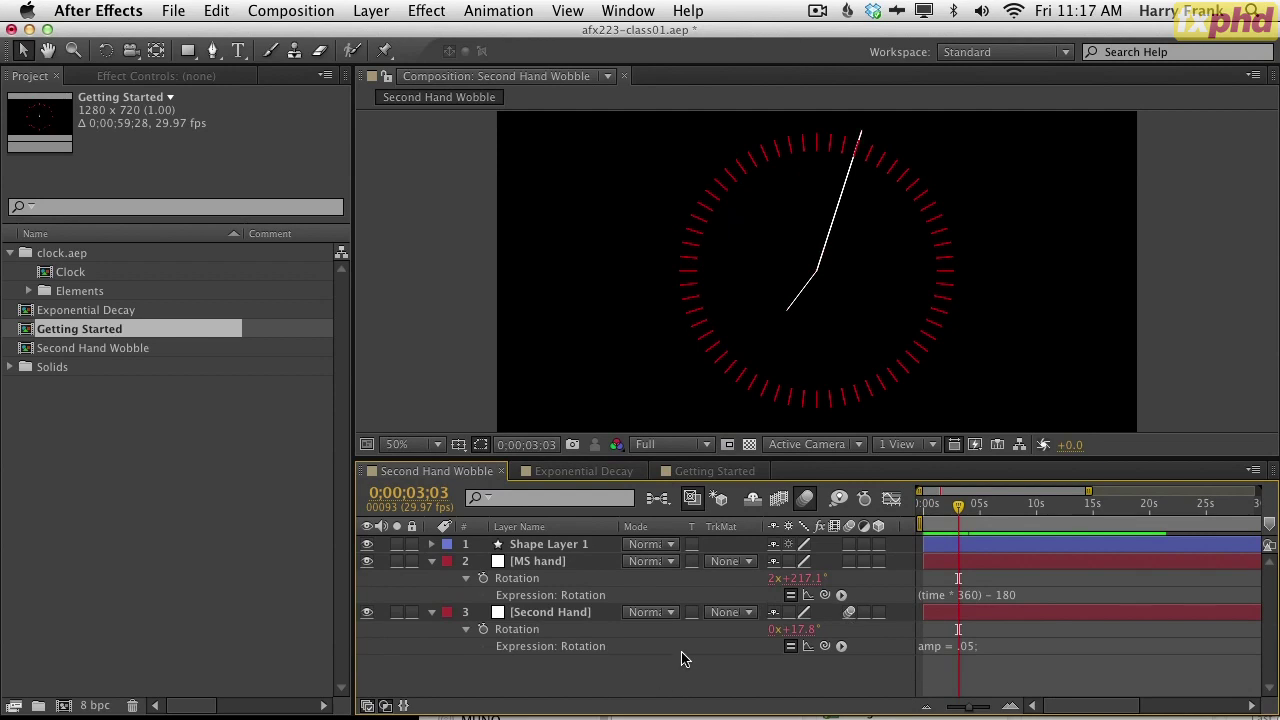
click(718, 471)
click(937, 580)
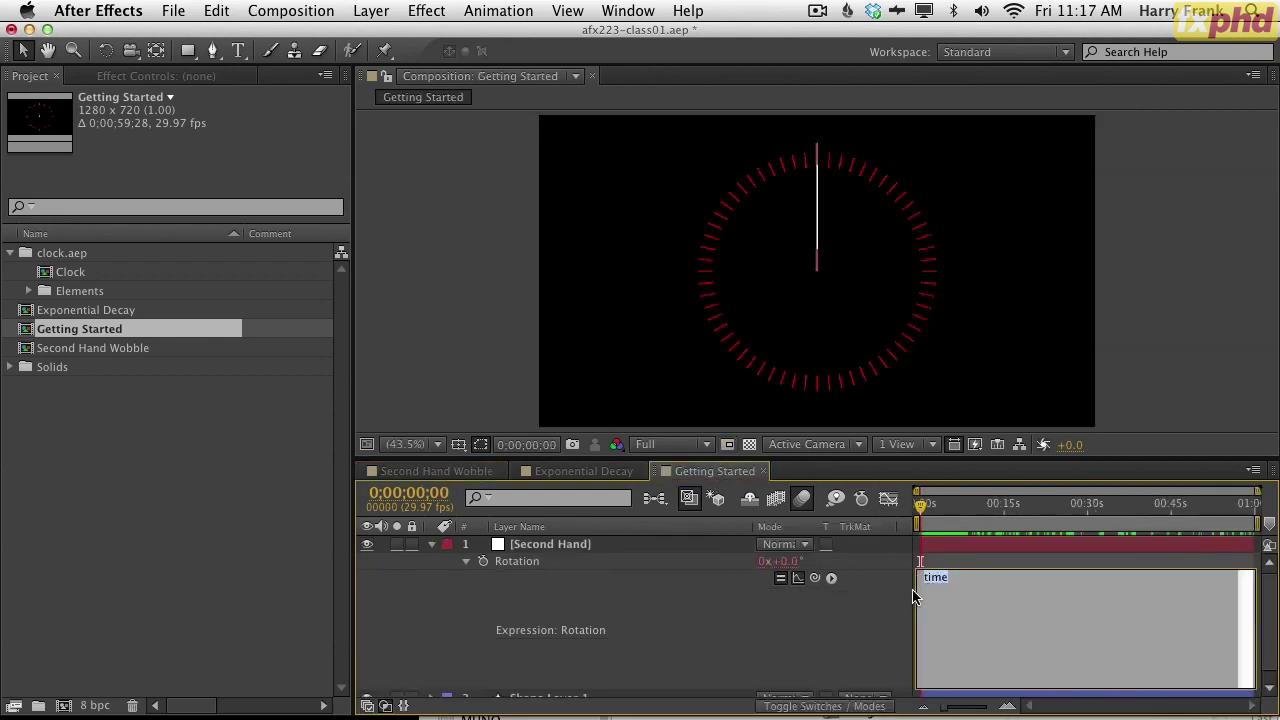
key(F12)
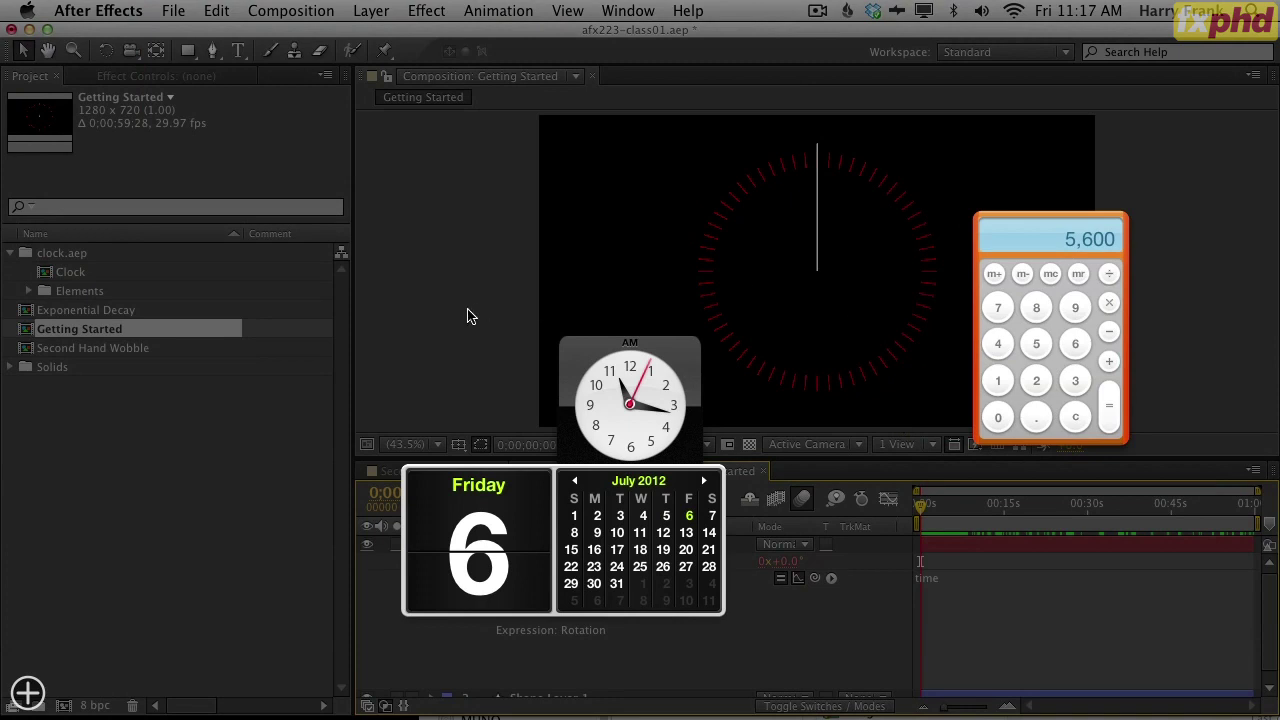
key(F12)
click(554, 548)
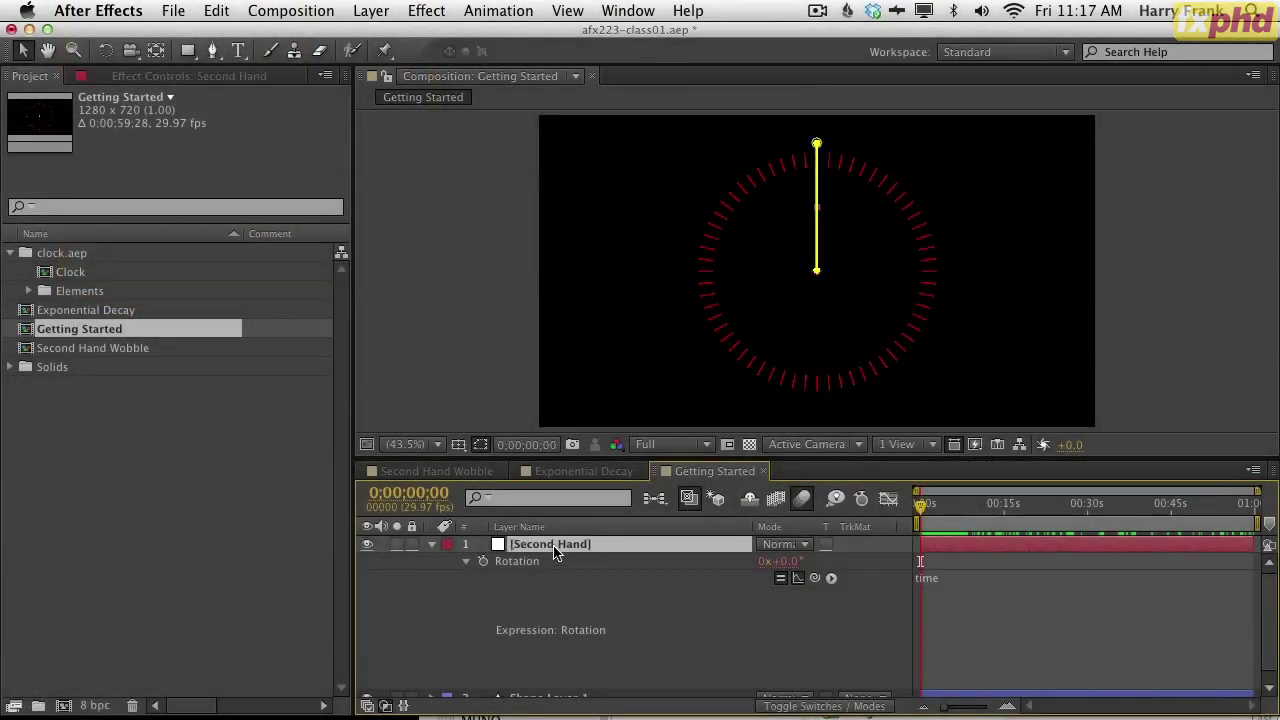
key(u)
click(583, 626)
click(503, 563)
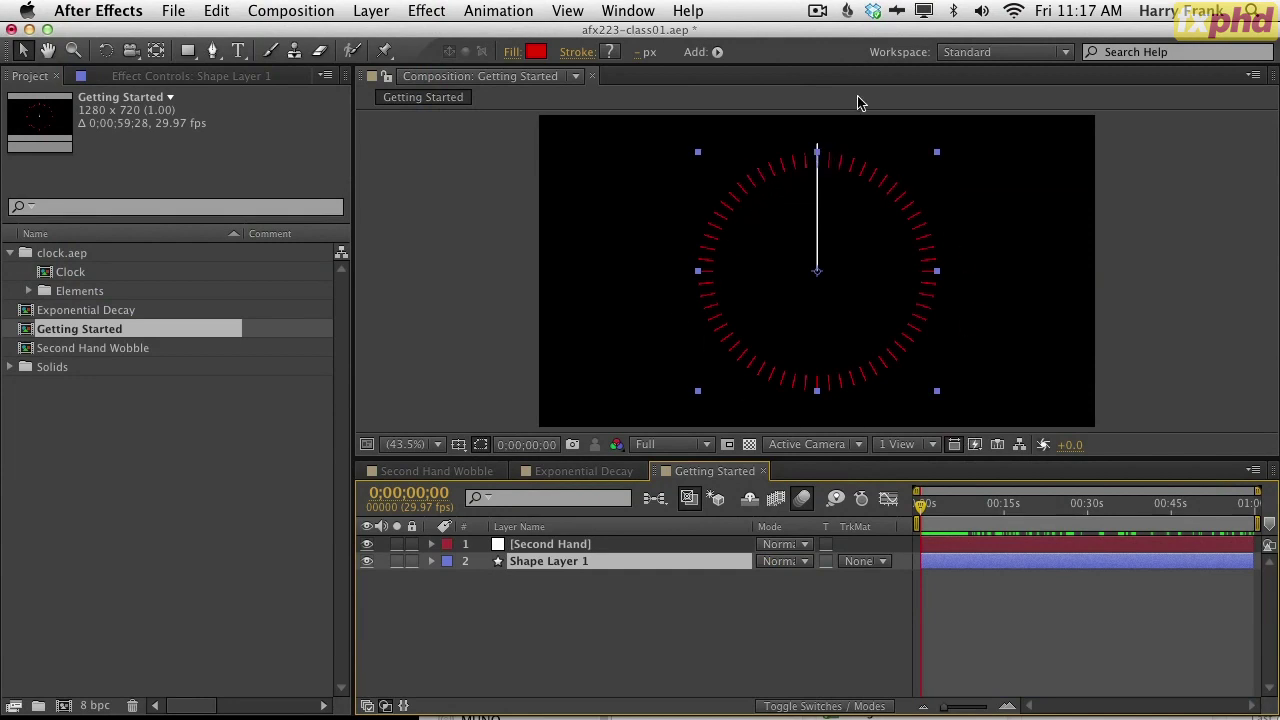
click(515, 636)
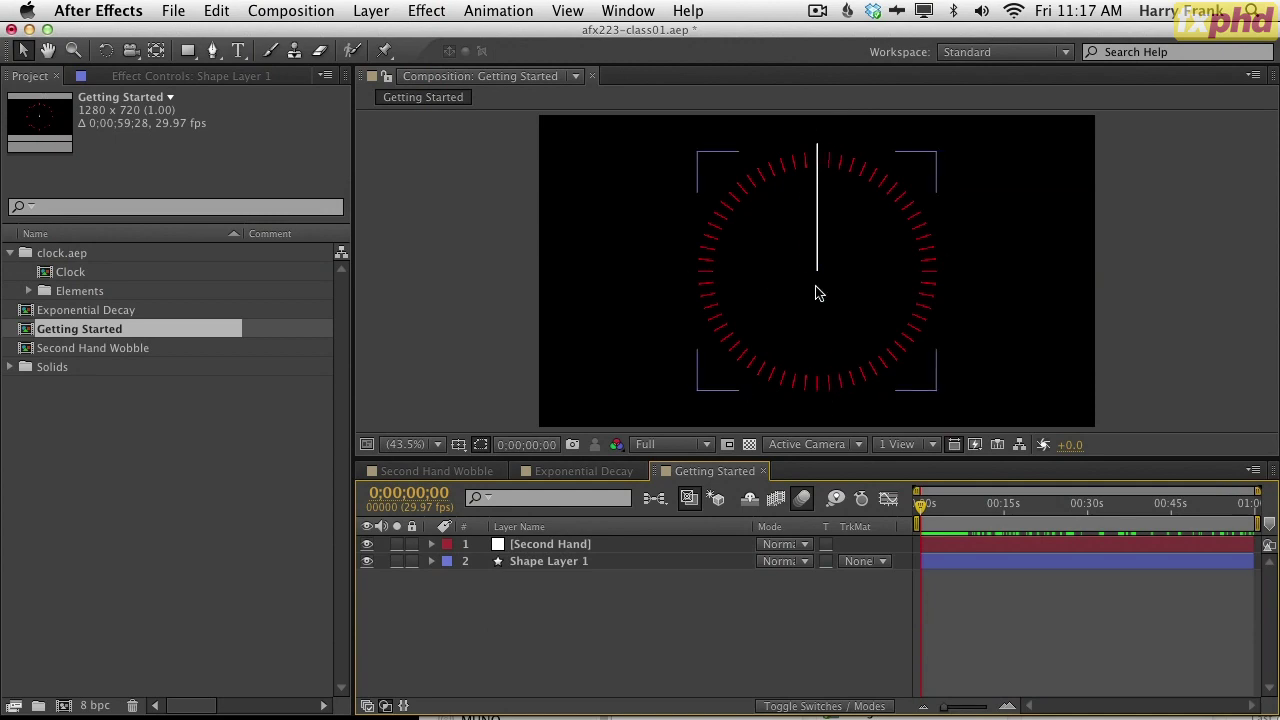
click(577, 547)
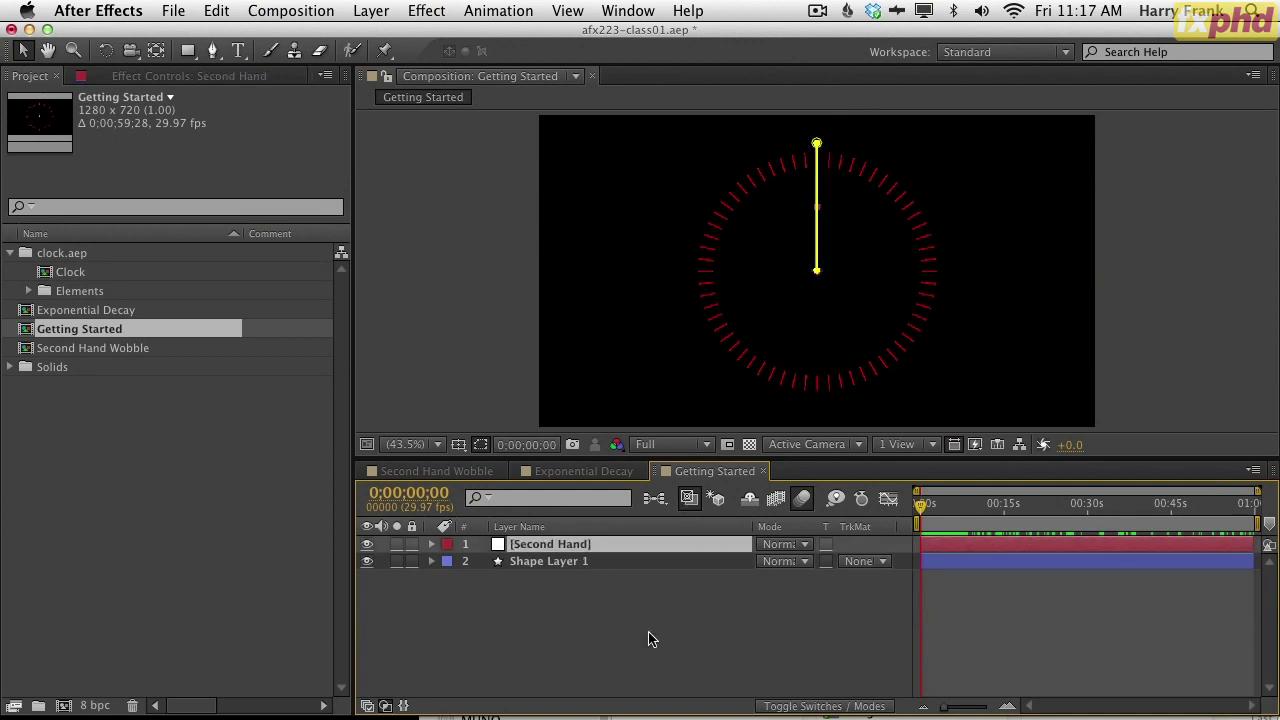
click(590, 625)
click(579, 550)
click(581, 560)
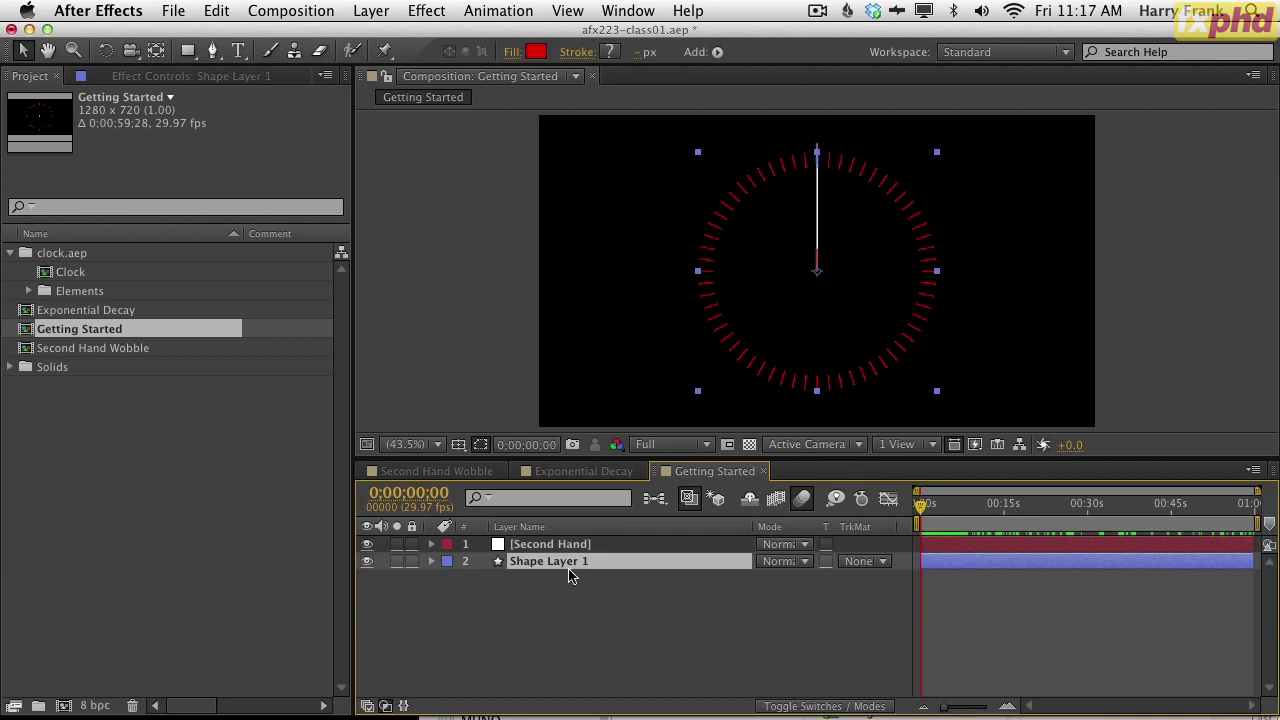
click(591, 633)
click(575, 550)
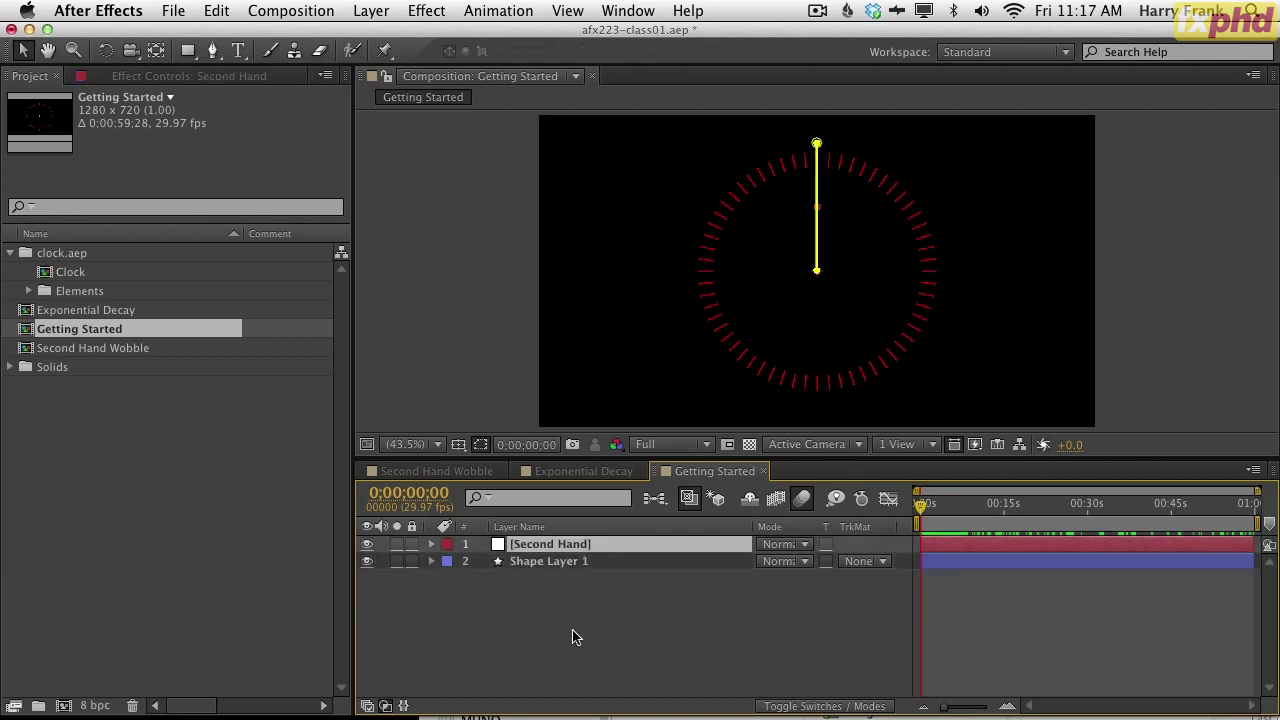
click(578, 632)
- Select the Second Hand layer and show the clock at 100% magnification with the whole hand's pivot in view
click(590, 545)
key(period)
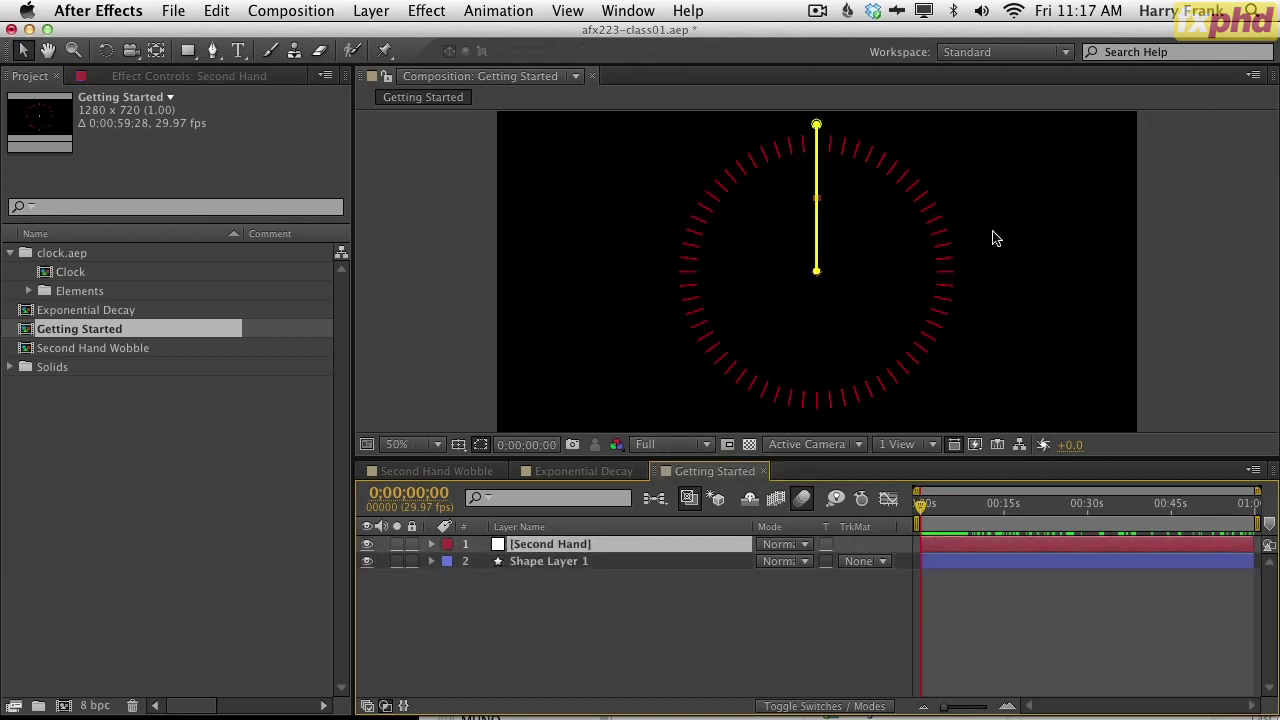
key(period)
drag(996, 217, 1027, 342)
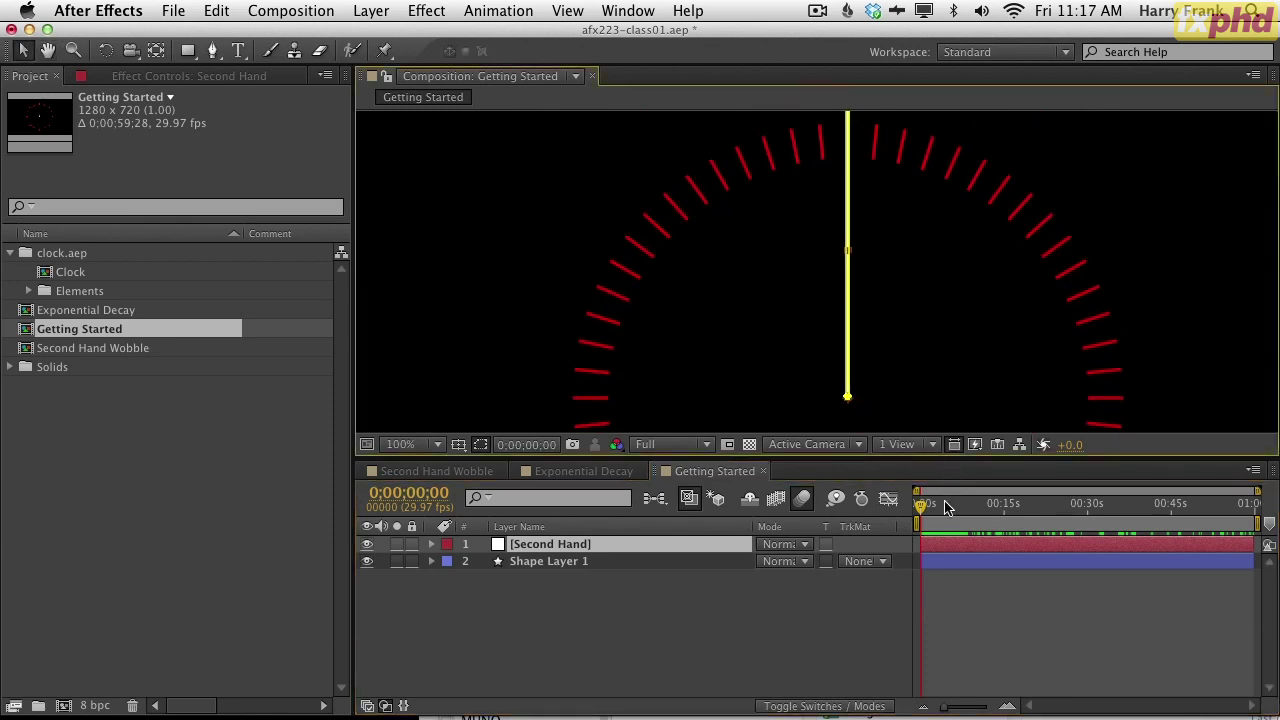
- Enlarge the Composition panel slightly and deselect all layers in the Getting Started composition
mouse_move(960, 457)
mouse_down()
mouse_move(963, 482)
mouse_move(985, 410)
mouse_move(980, 449)
mouse_up()
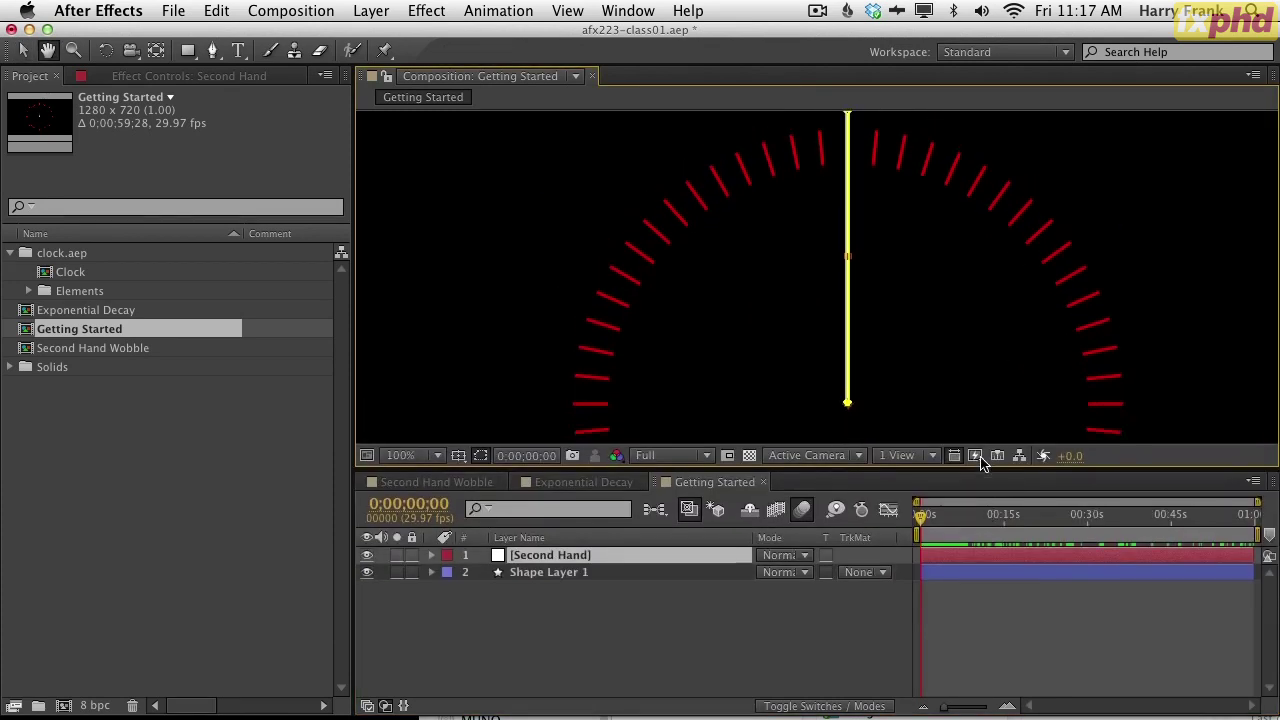
mouse_move(990, 397)
mouse_down()
mouse_move(977, 291)
mouse_move(1049, 409)
mouse_move(1001, 376)
mouse_up()
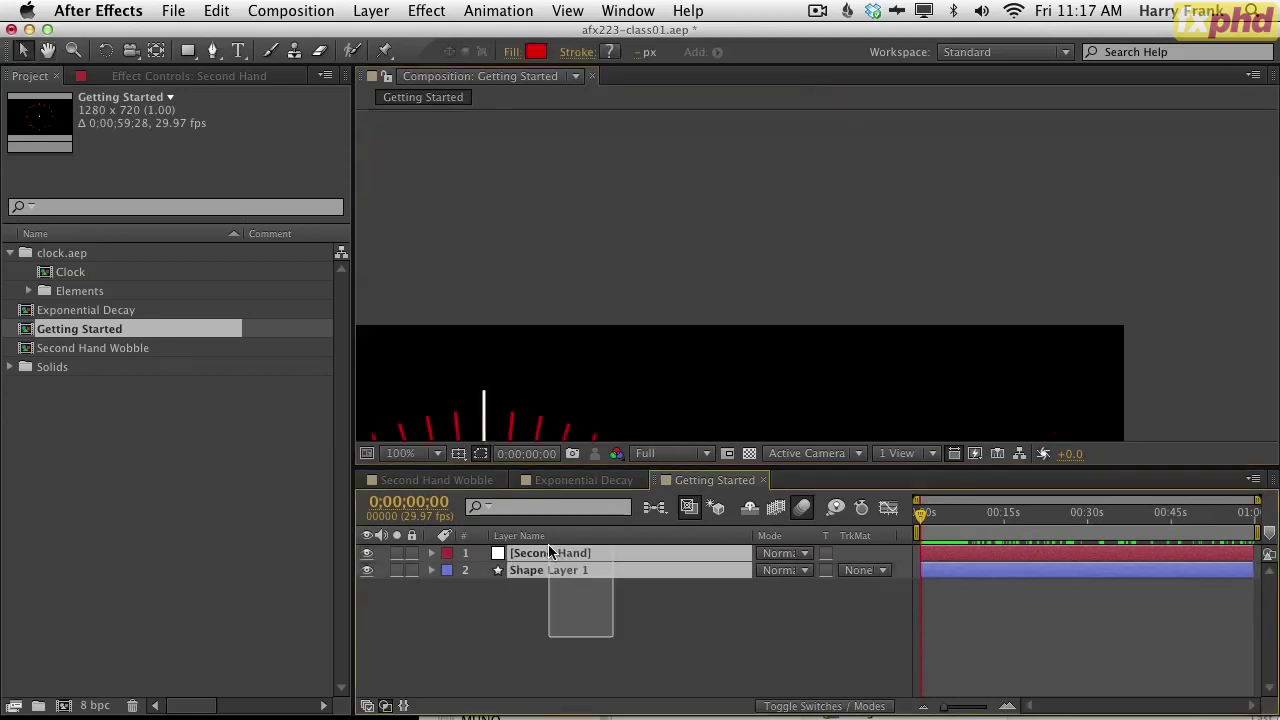
drag(820, 648, 1279, 300)
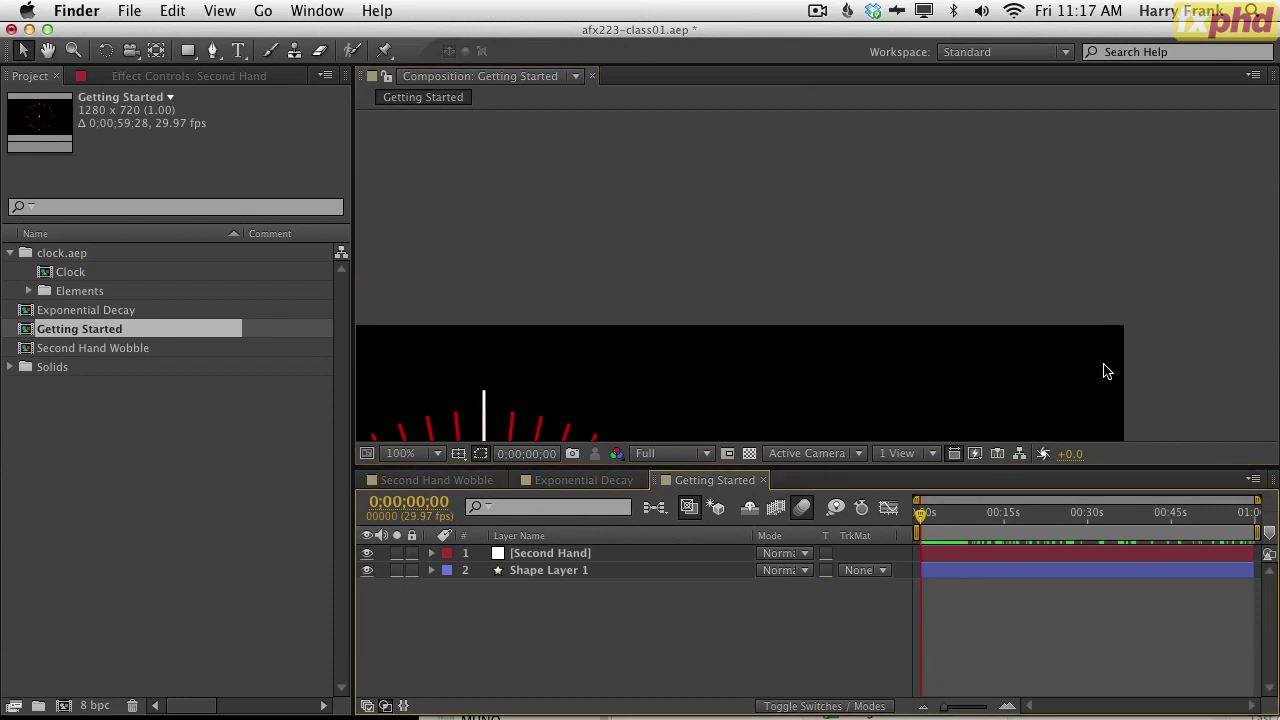
- Recentre the clock in the viewer, with the time at the start, and save the project
key(h)
drag(977, 320, 1108, 193)
key(v)
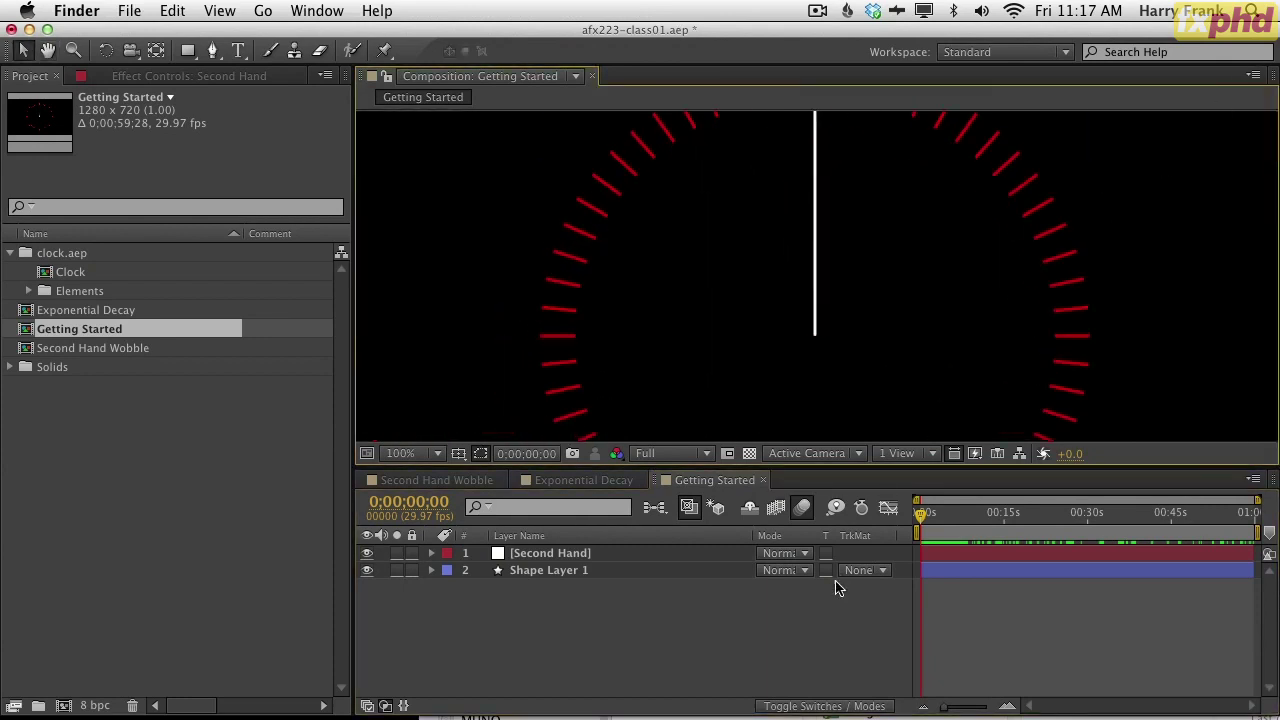
mouse_move(938, 518)
mouse_down()
mouse_move(955, 517)
mouse_move(918, 517)
mouse_up()
key(super+s)
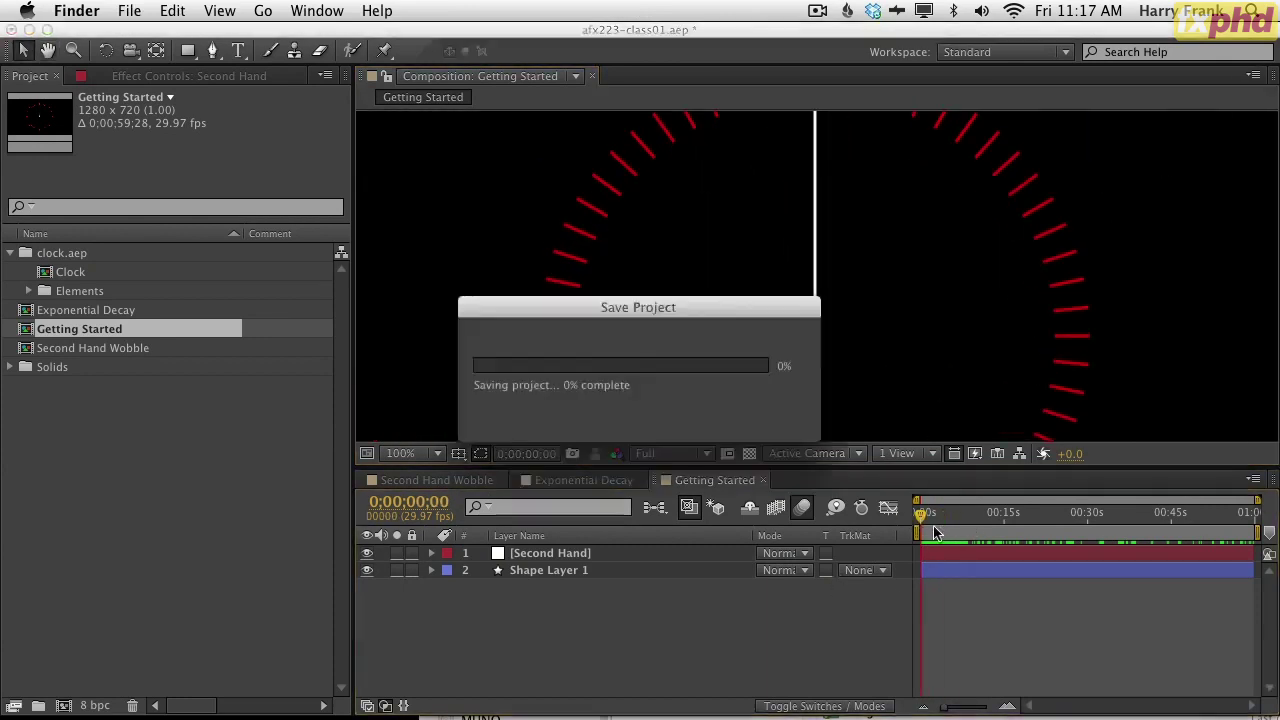
- Remove the expression from the Second Hand layer's Rotation and reveal all of the layer's Transform properties
click(575, 557)
key(r)
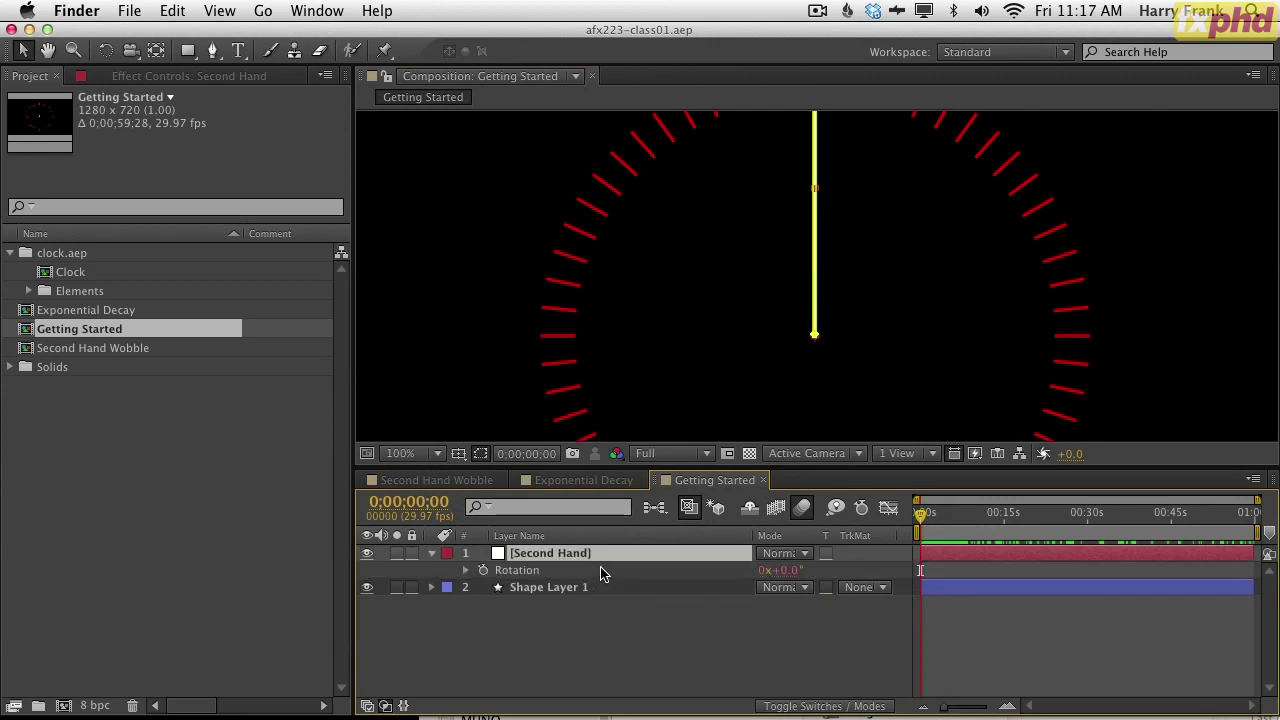
click(481, 570)
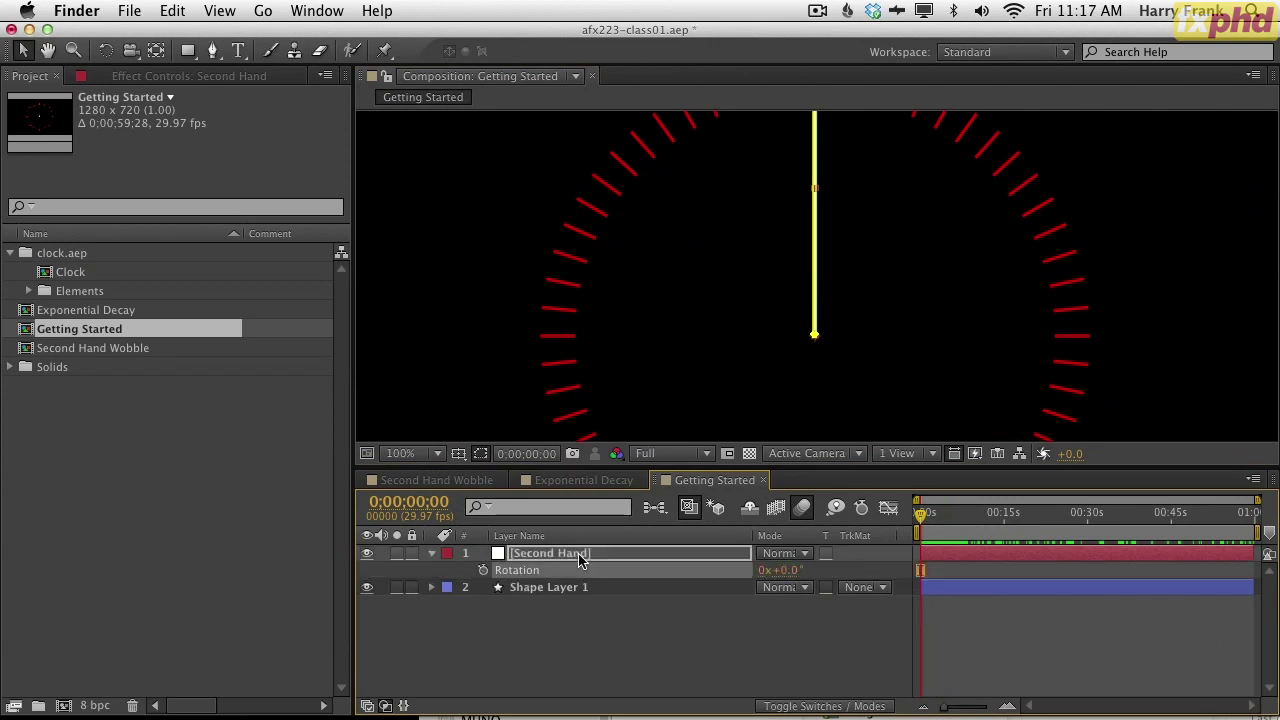
click(432, 554)
click(432, 554)
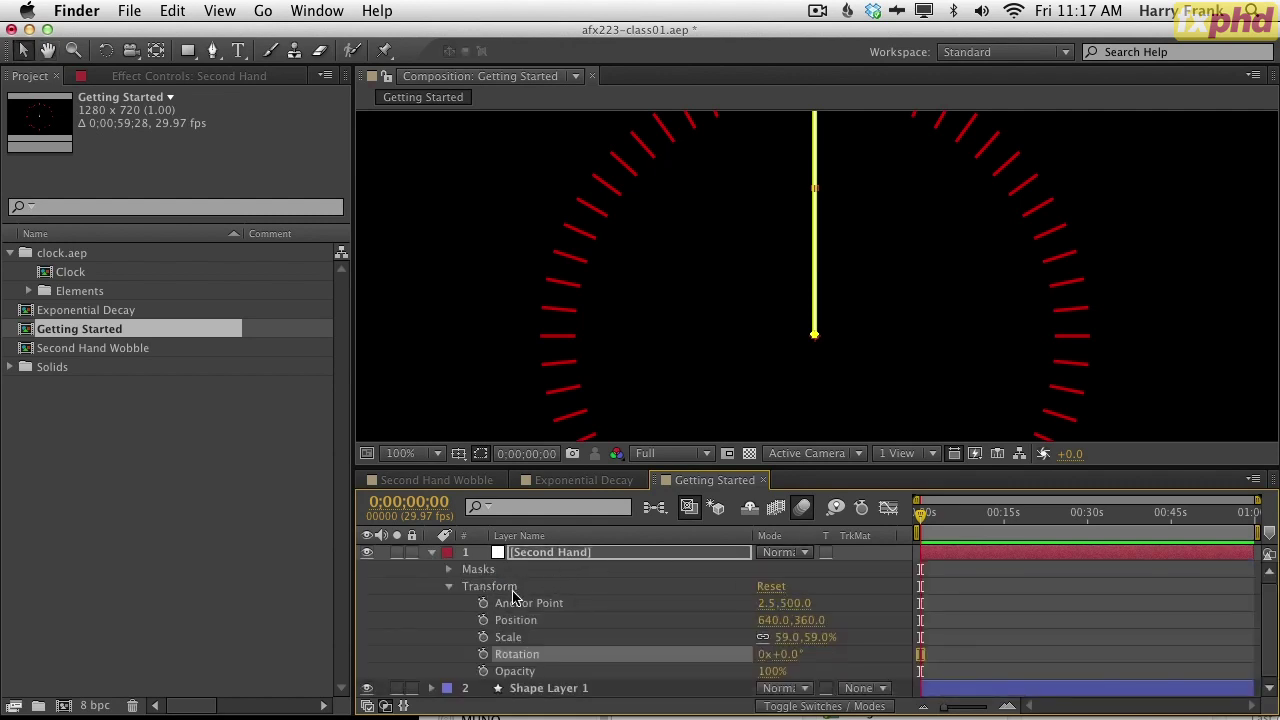
- Go through the Second Hand's Anchor Point, Position, Scale and Rotation properties and scrub the time to 0;00;04;08
click(446, 624)
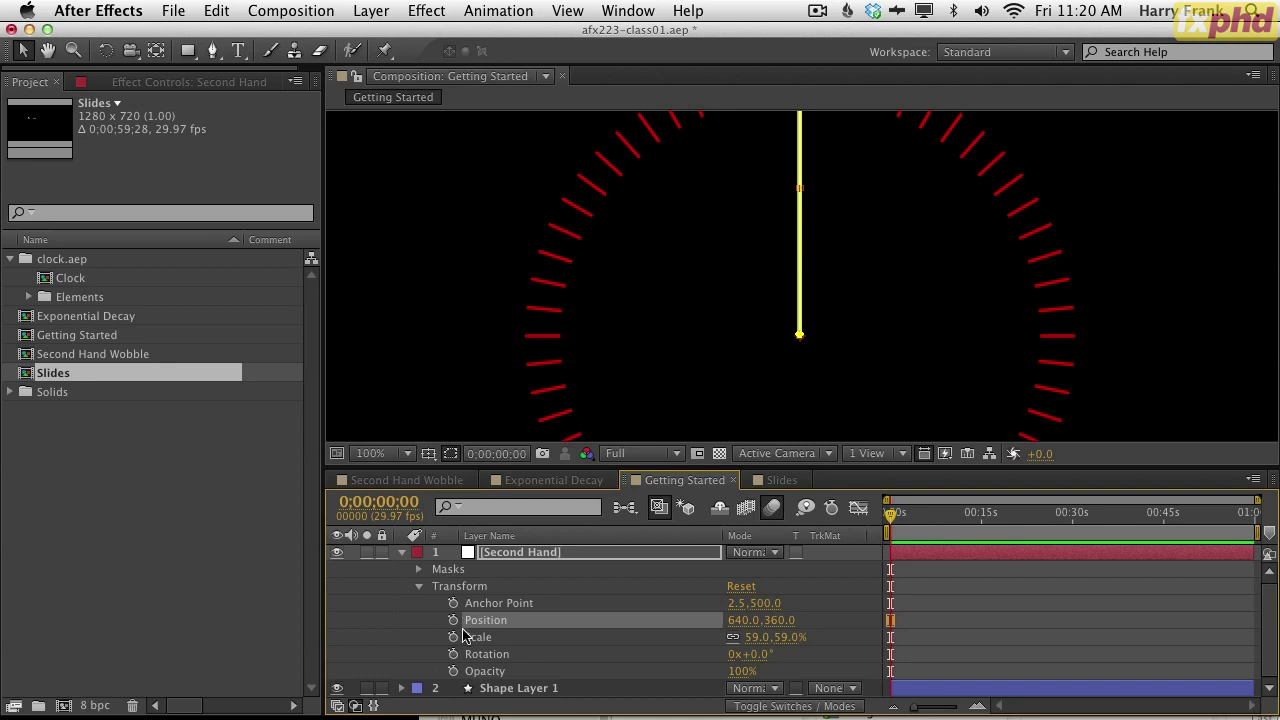
click(500, 604)
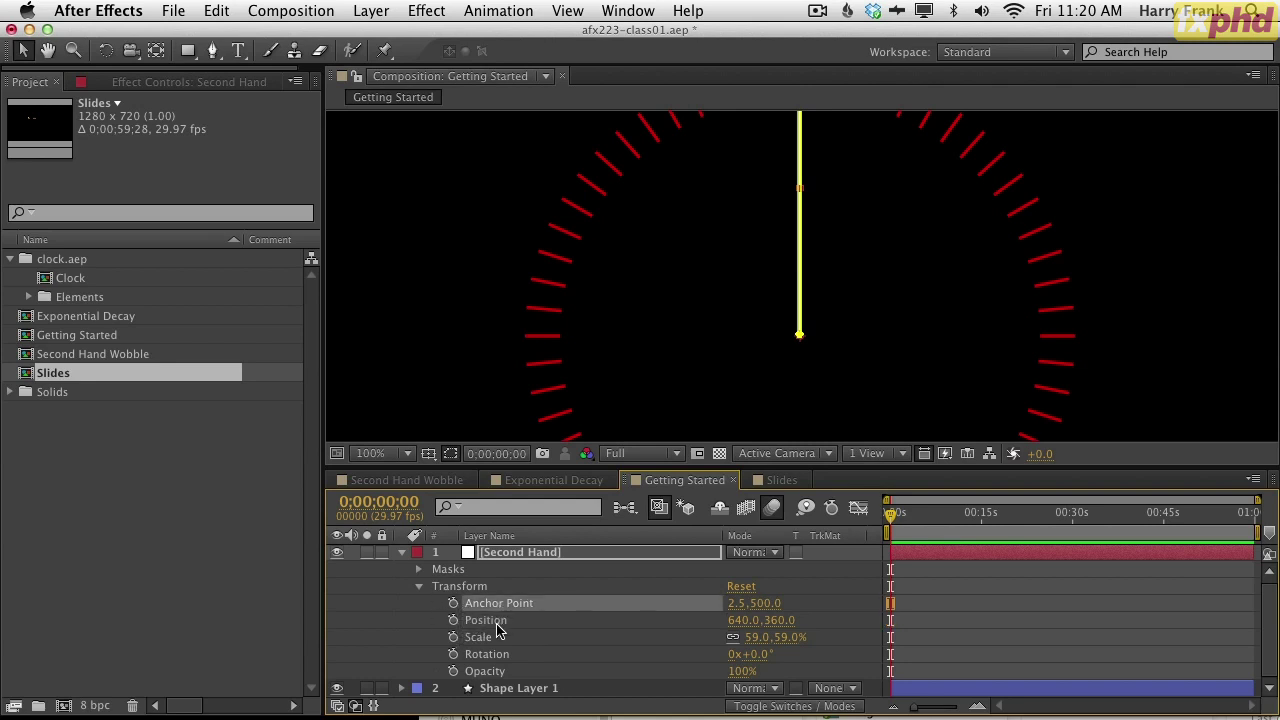
click(498, 621)
click(492, 638)
click(489, 655)
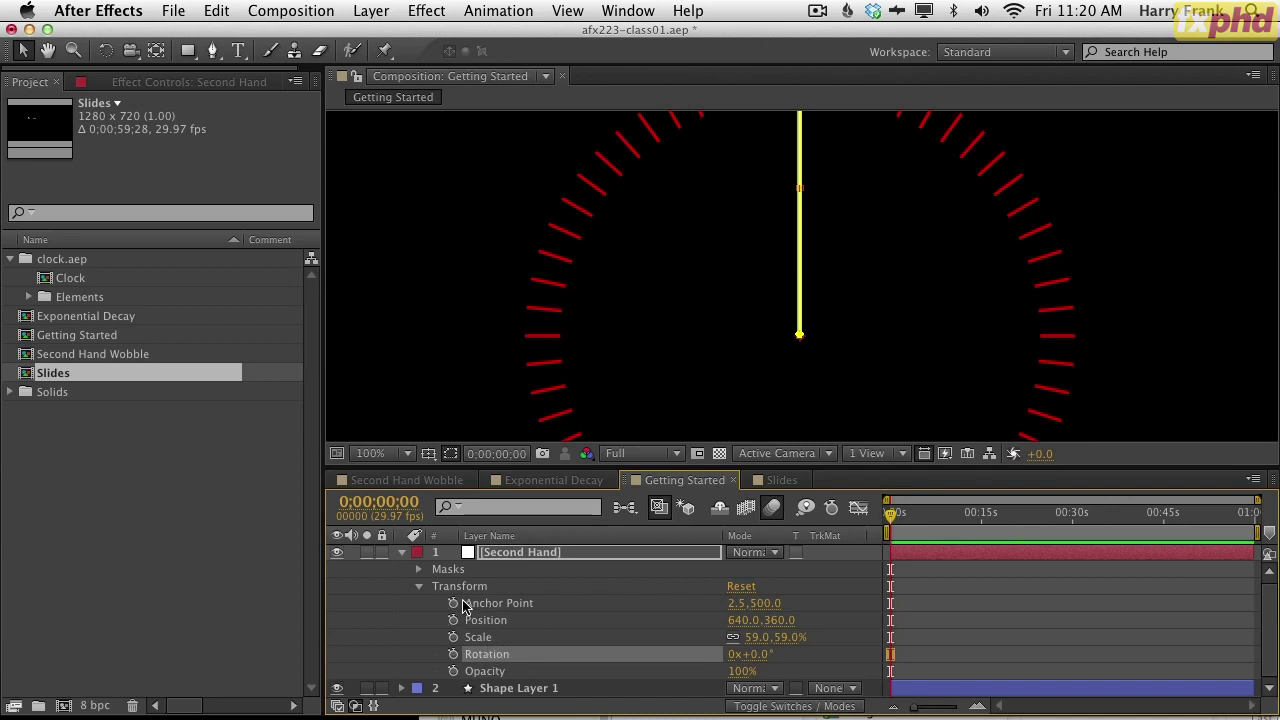
click(500, 605)
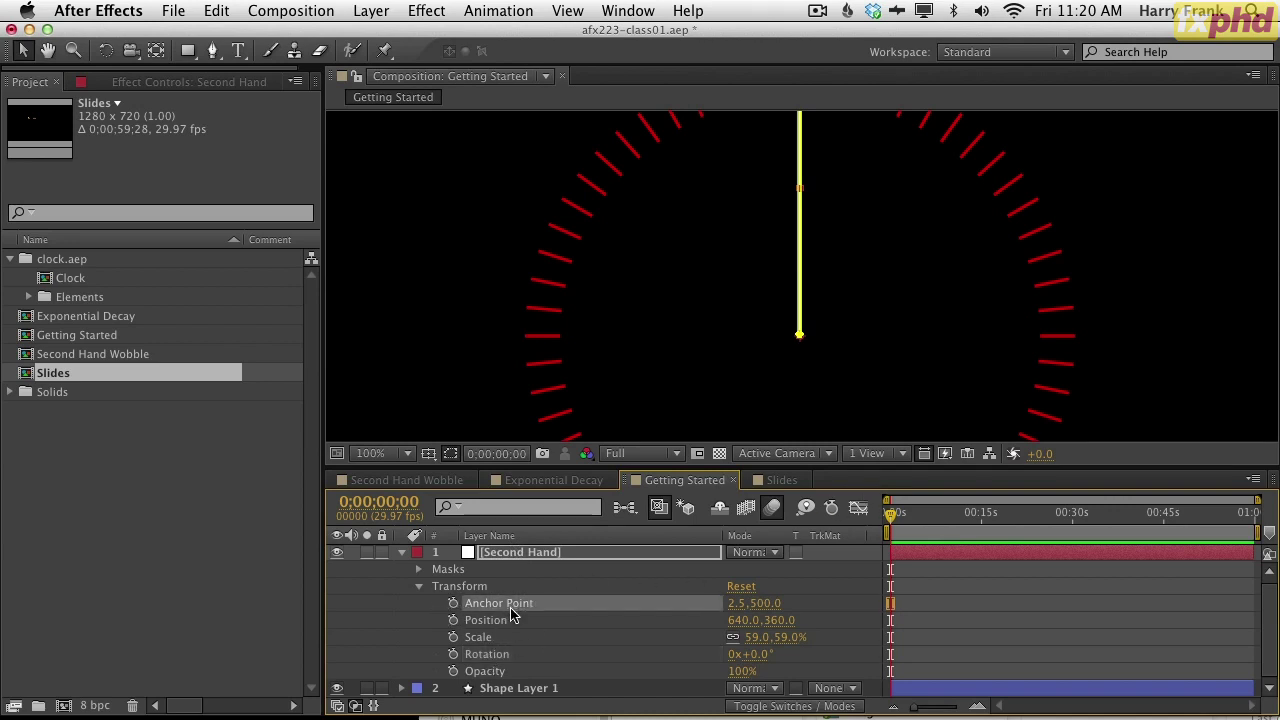
drag(906, 514, 899, 514)
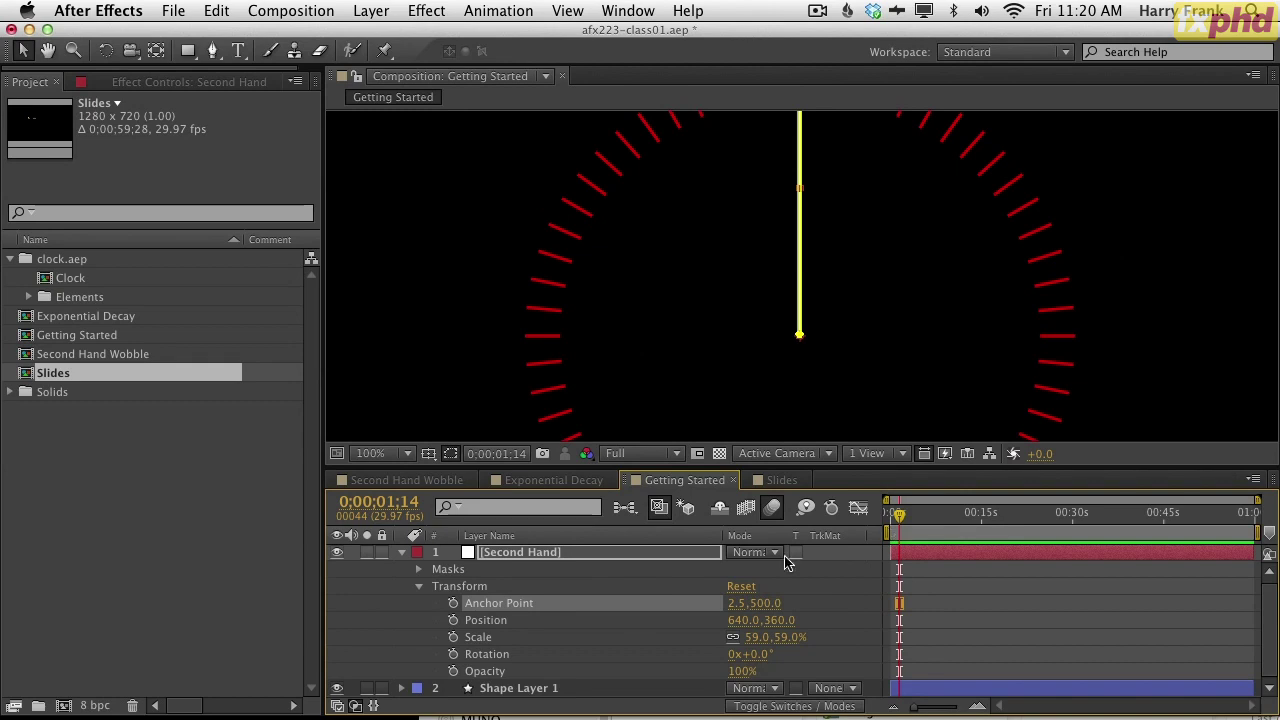
drag(925, 513, 916, 514)
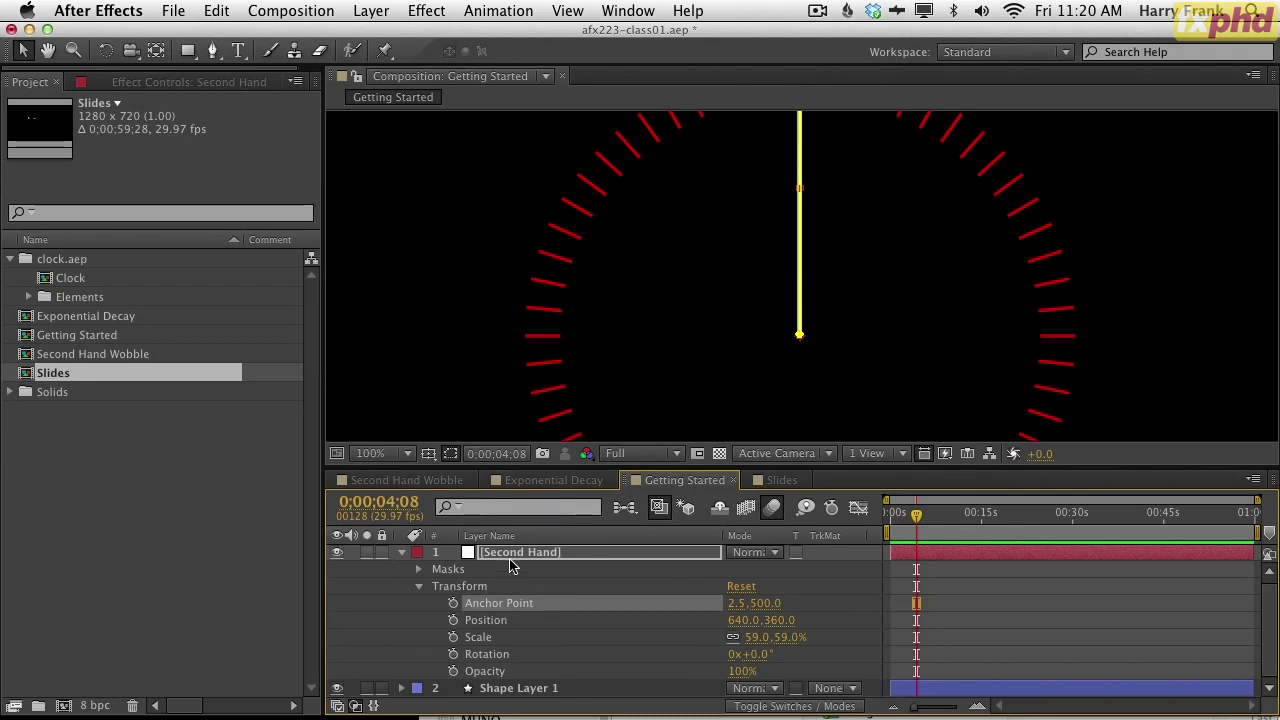
- Inspect the properties of the Second Hand's Mask 1 and collapse the Masks group again
click(418, 569)
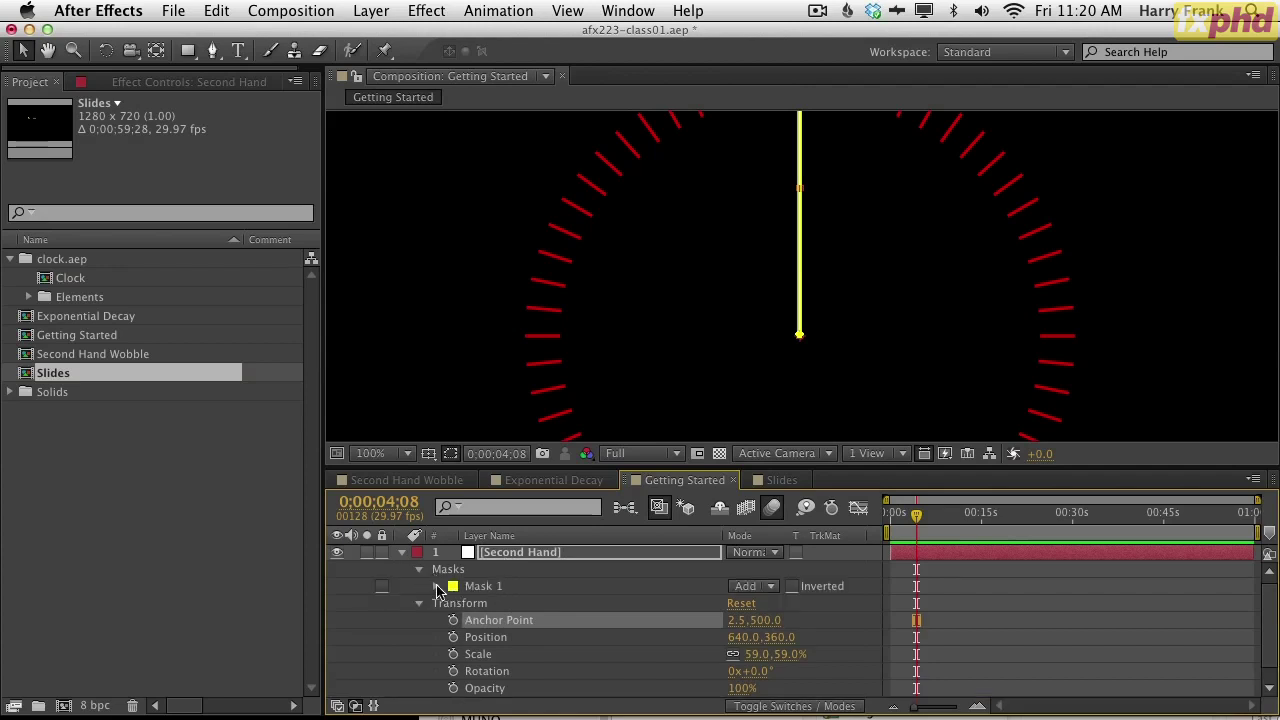
click(436, 586)
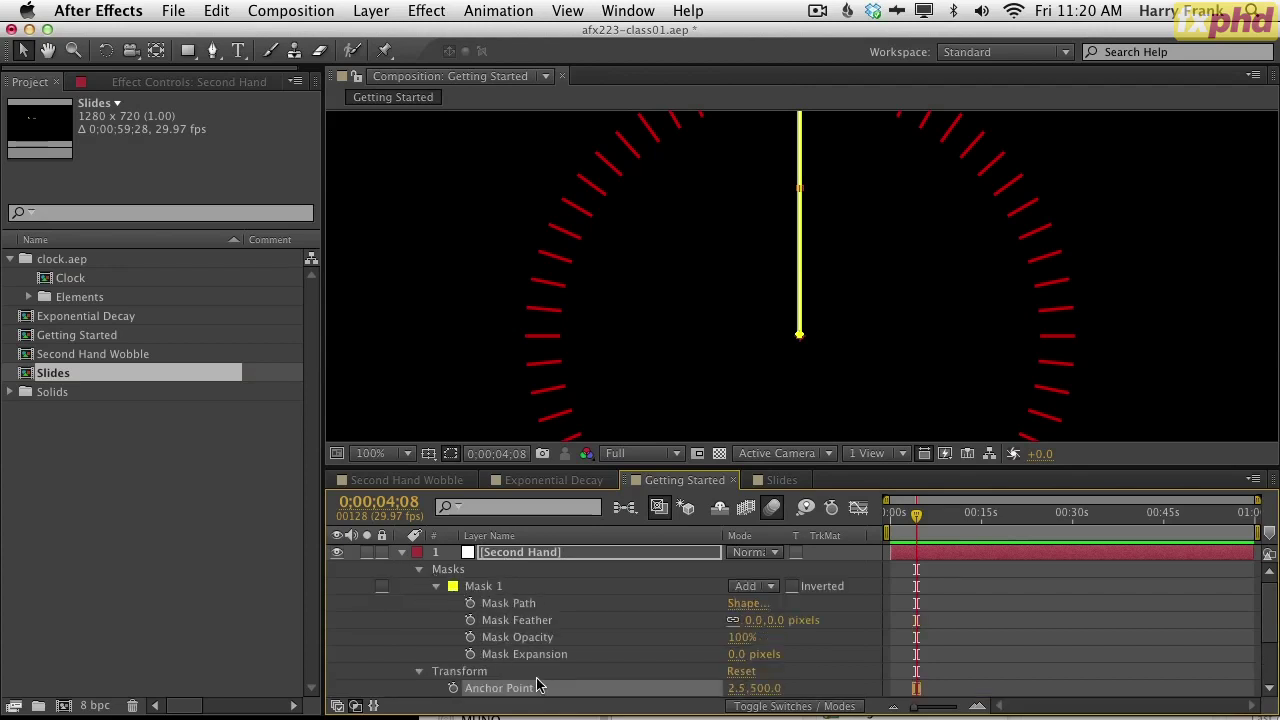
click(488, 590)
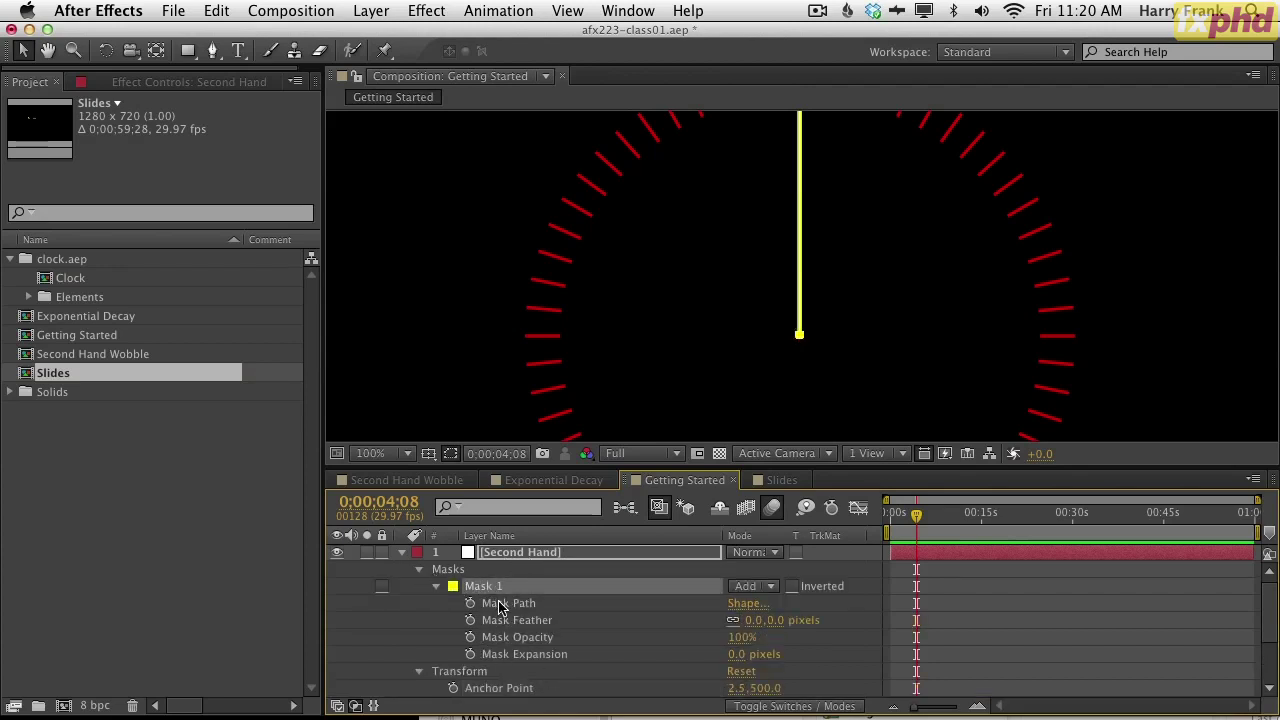
click(437, 586)
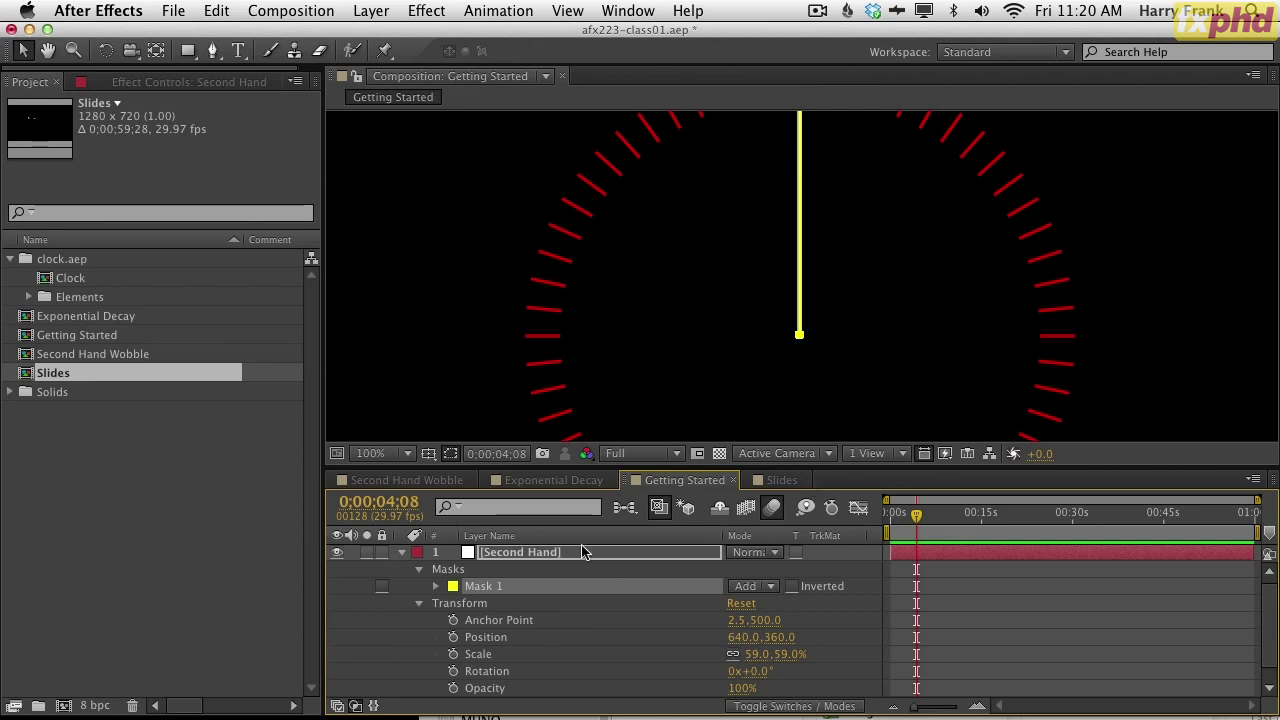
click(419, 570)
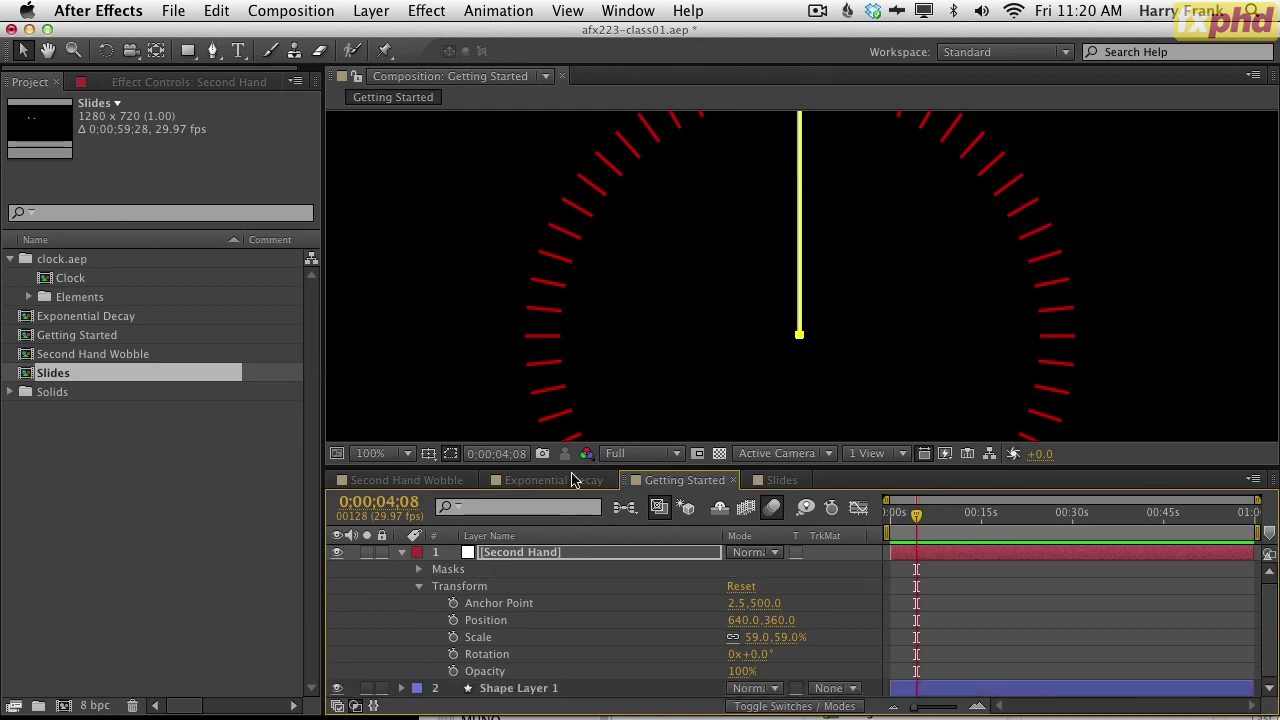
- Select the Second Hand layer and highlight each of its transform properties in turn, from Anchor Point to Opacity
click(411, 627)
click(568, 552)
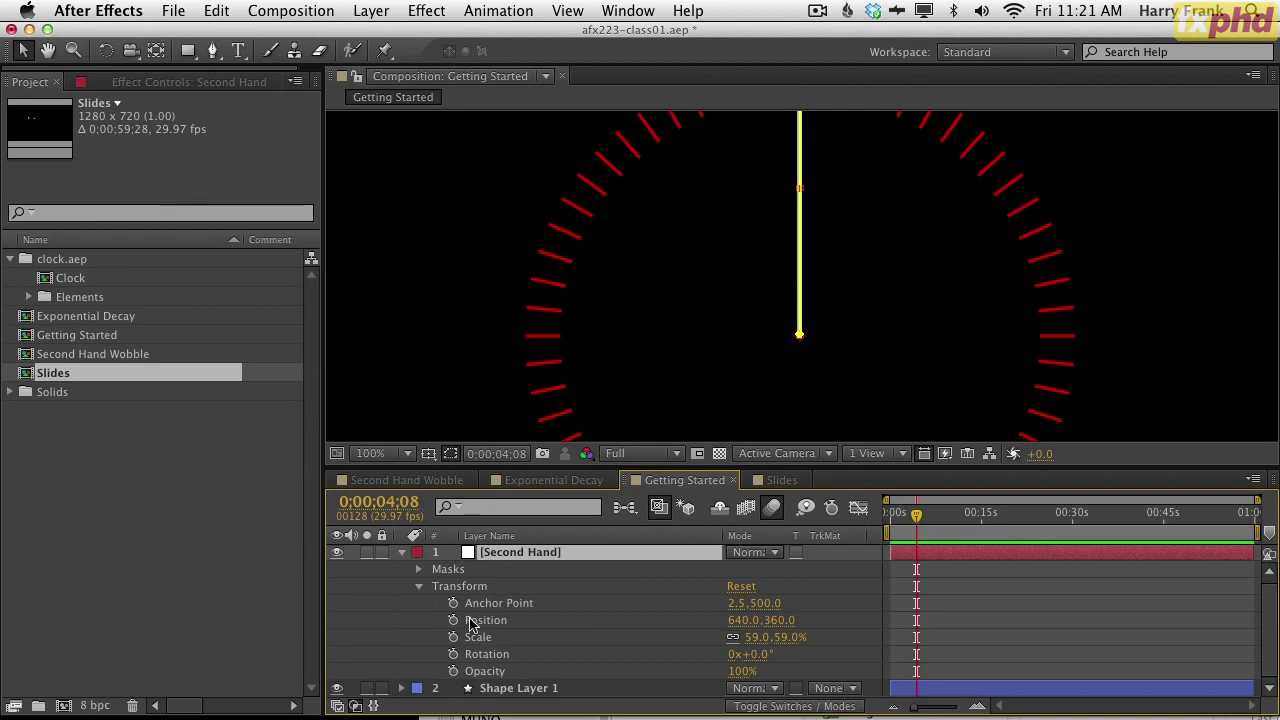
click(500, 604)
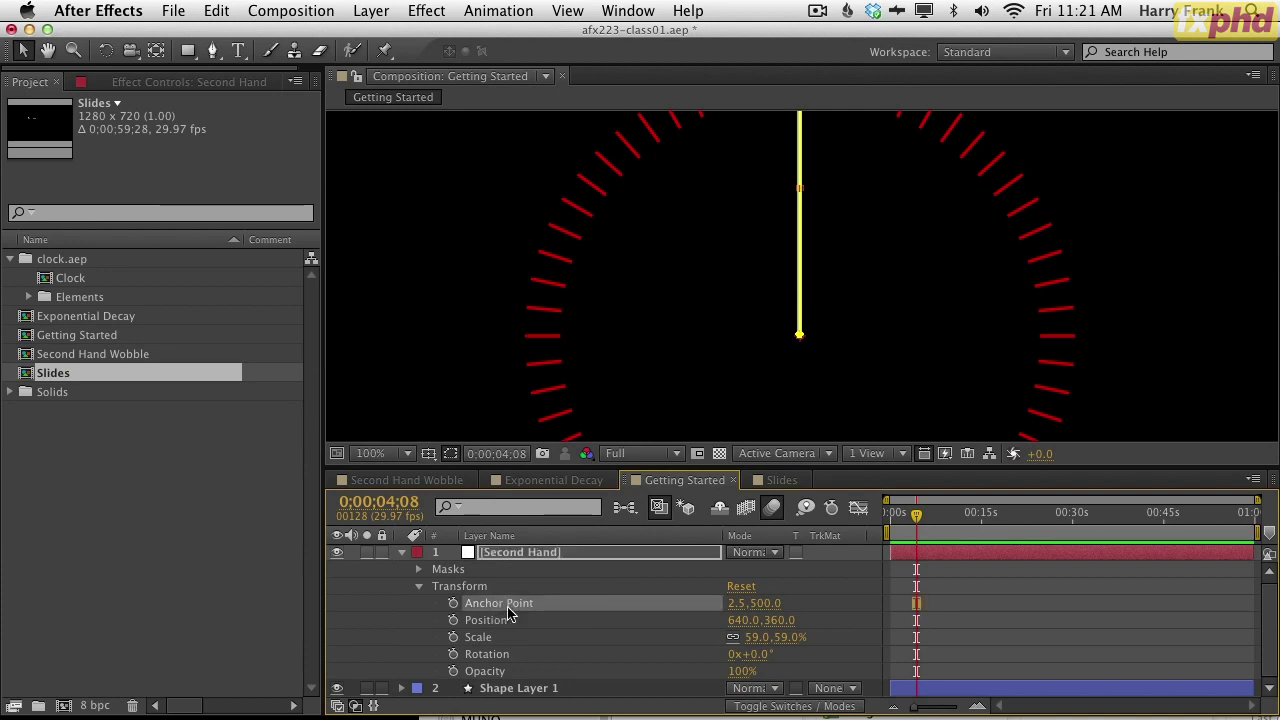
click(497, 621)
click(499, 638)
click(499, 655)
click(497, 671)
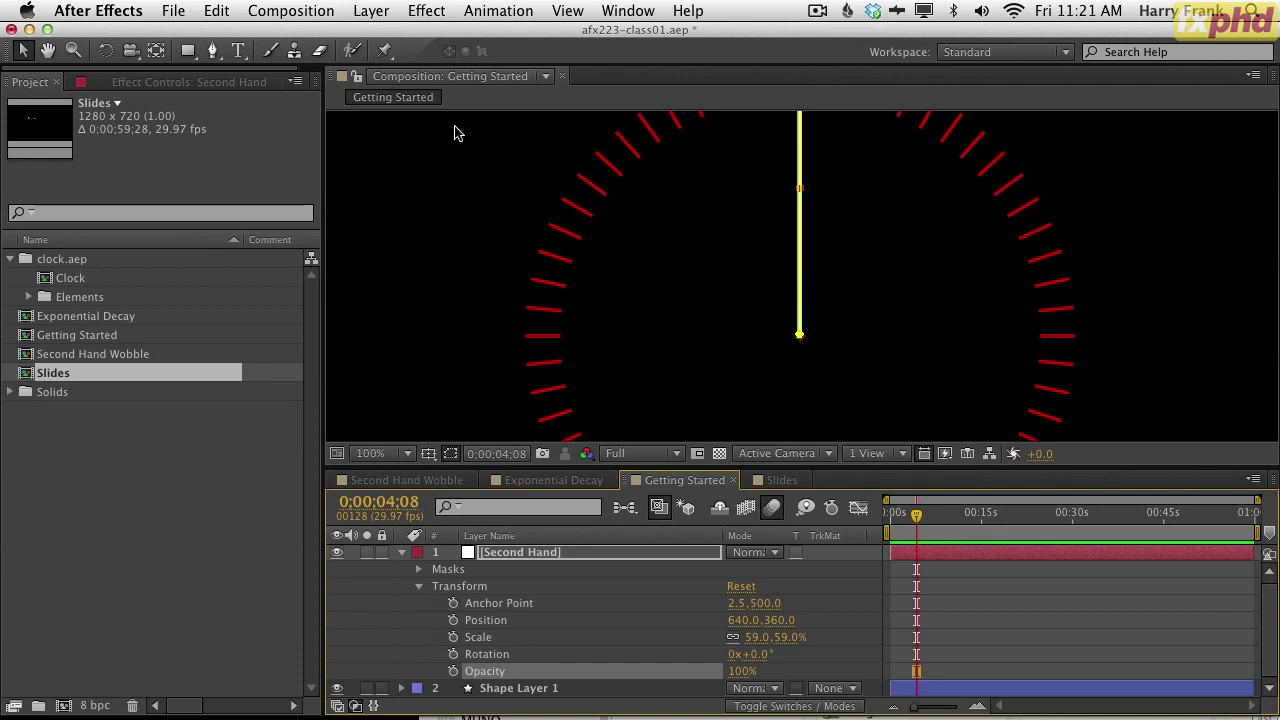
- Try the Exposure effect with an adjusted exposure on the Second Hand layer, delete the effect and deselect the layer
click(426, 10)
mouse_move(545, 180)
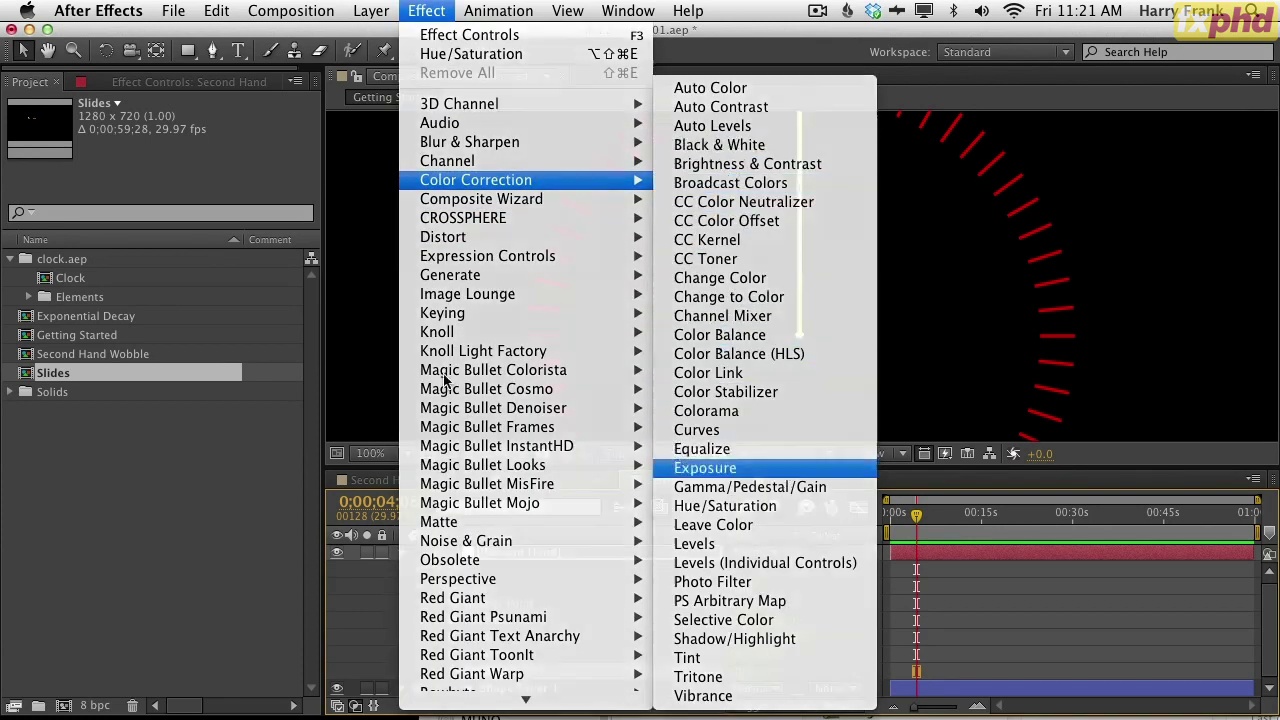
click(705, 468)
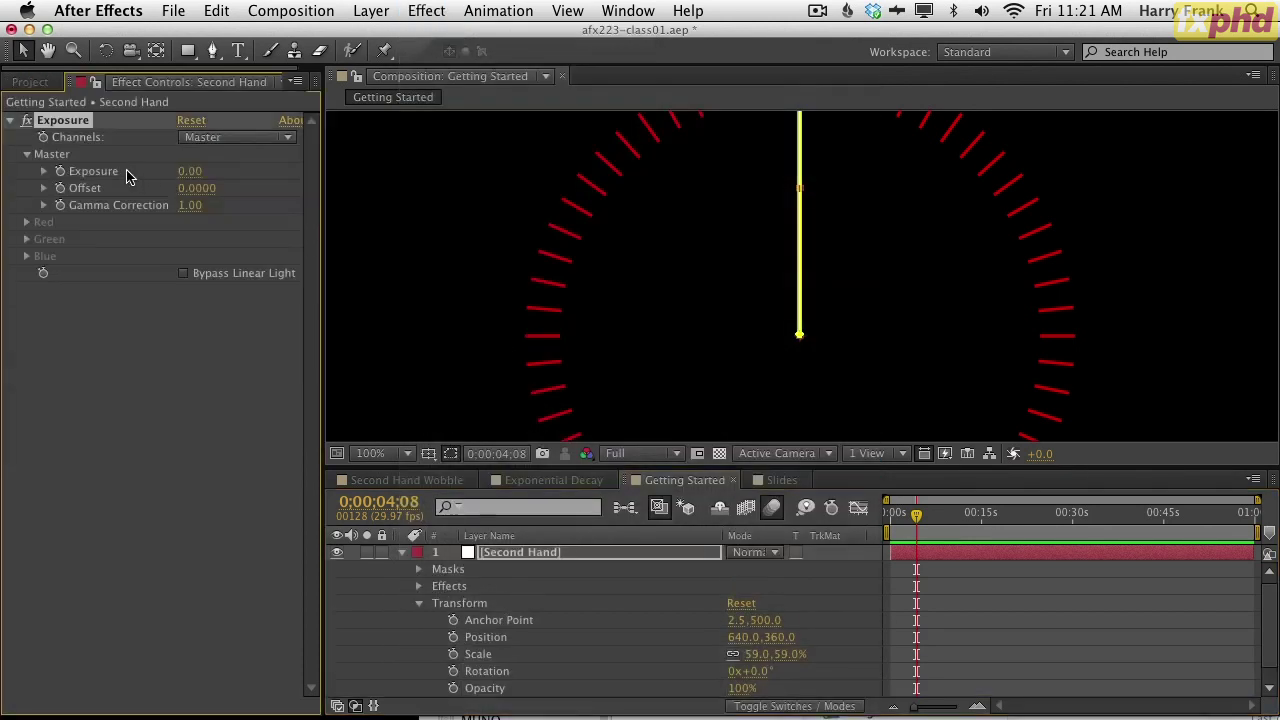
mouse_move(190, 171)
mouse_down()
mouse_move(160, 172)
mouse_move(195, 182)
mouse_move(206, 171)
mouse_up()
key(Delete)
click(415, 630)
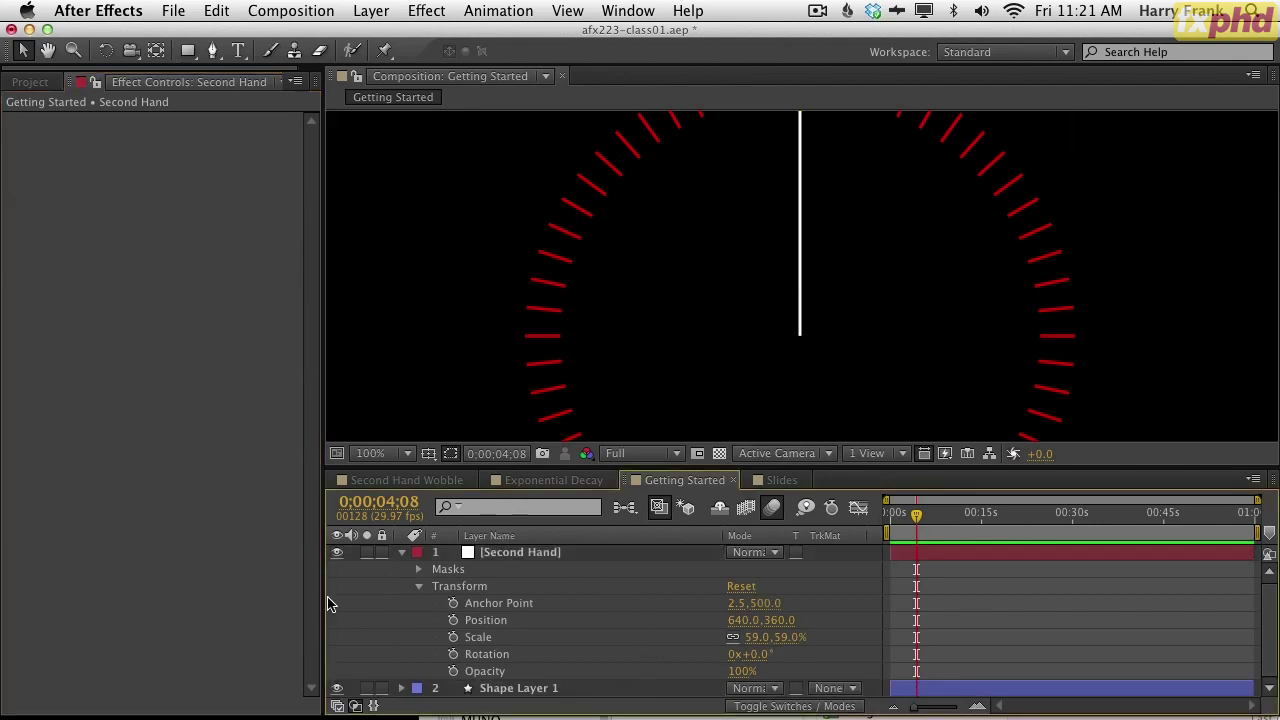
- Highlight the Second Hand's Anchor Point and Position properties once more and clear the selection
click(490, 603)
click(478, 620)
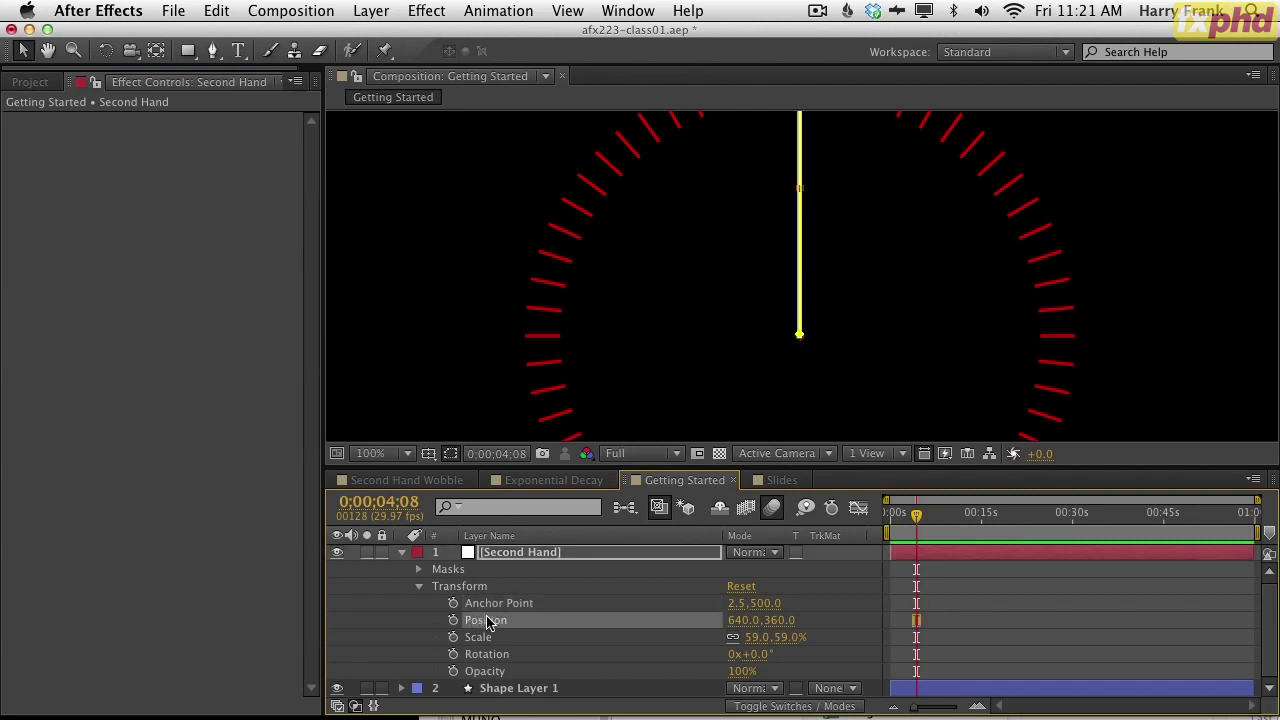
click(424, 631)
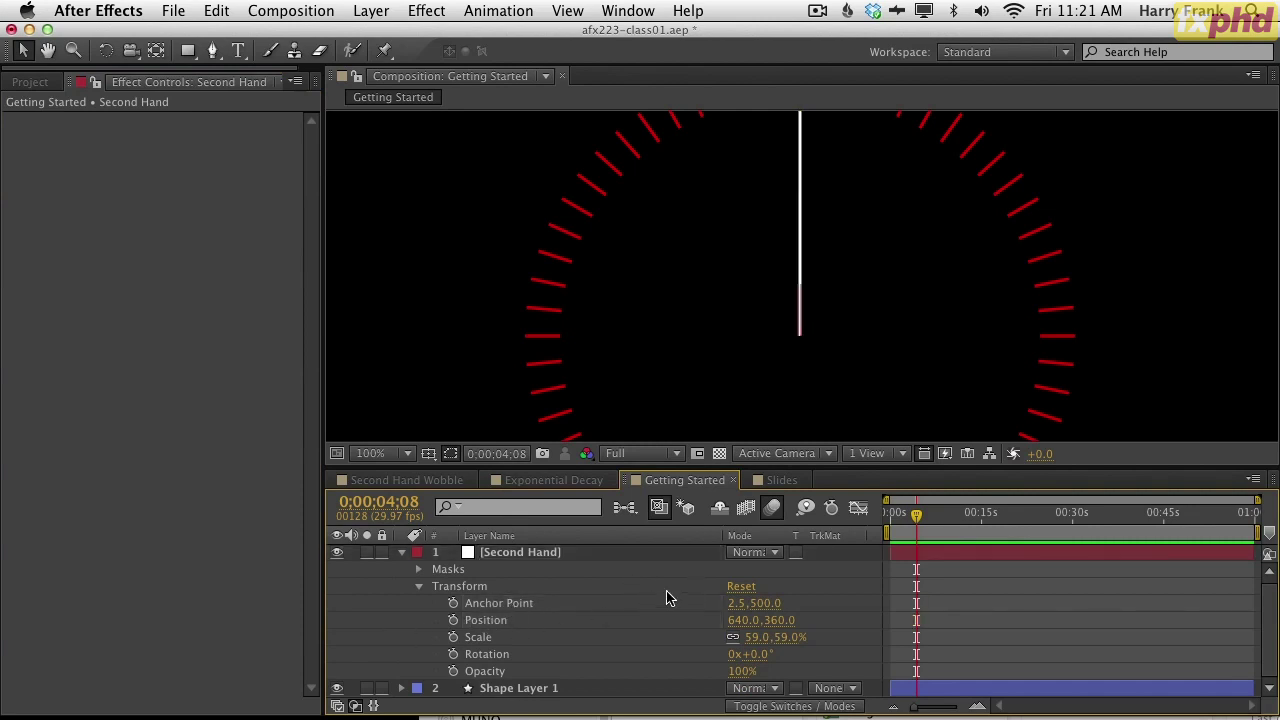
click(776, 506)
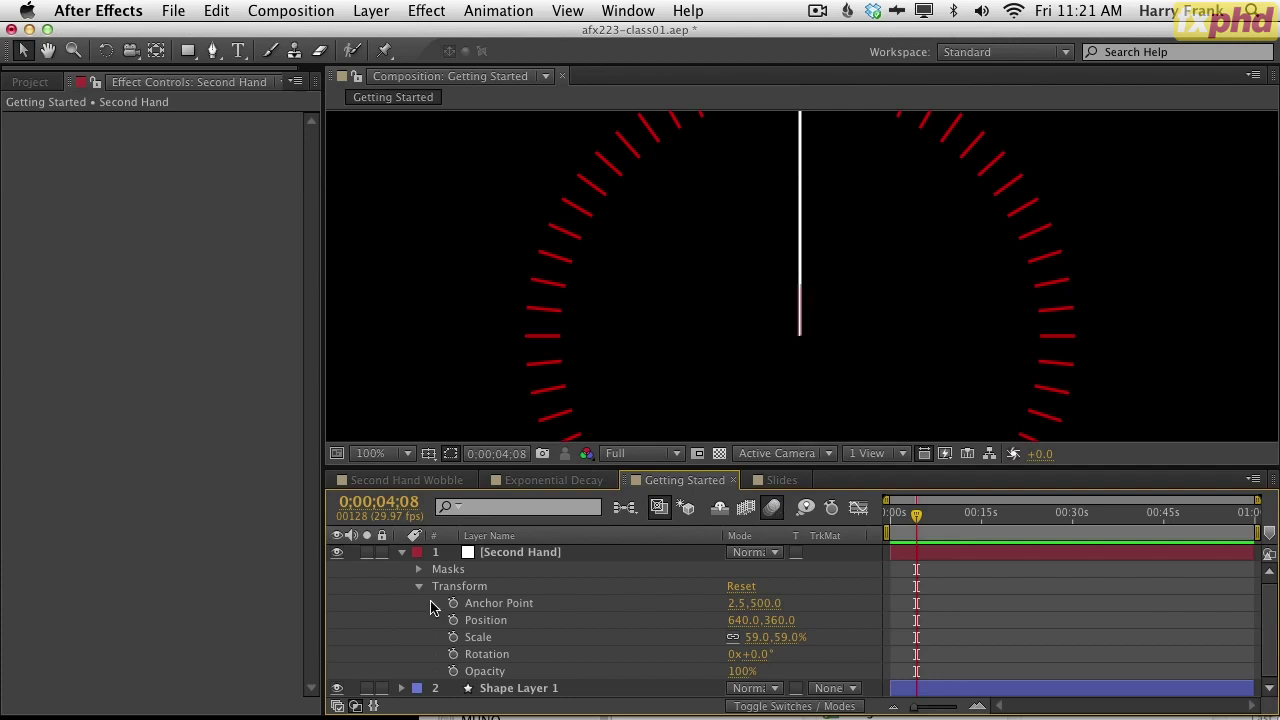
- Show the Slides composition in a maximized viewer with its text layer deselected
click(780, 480)
key(grave)
key(v)
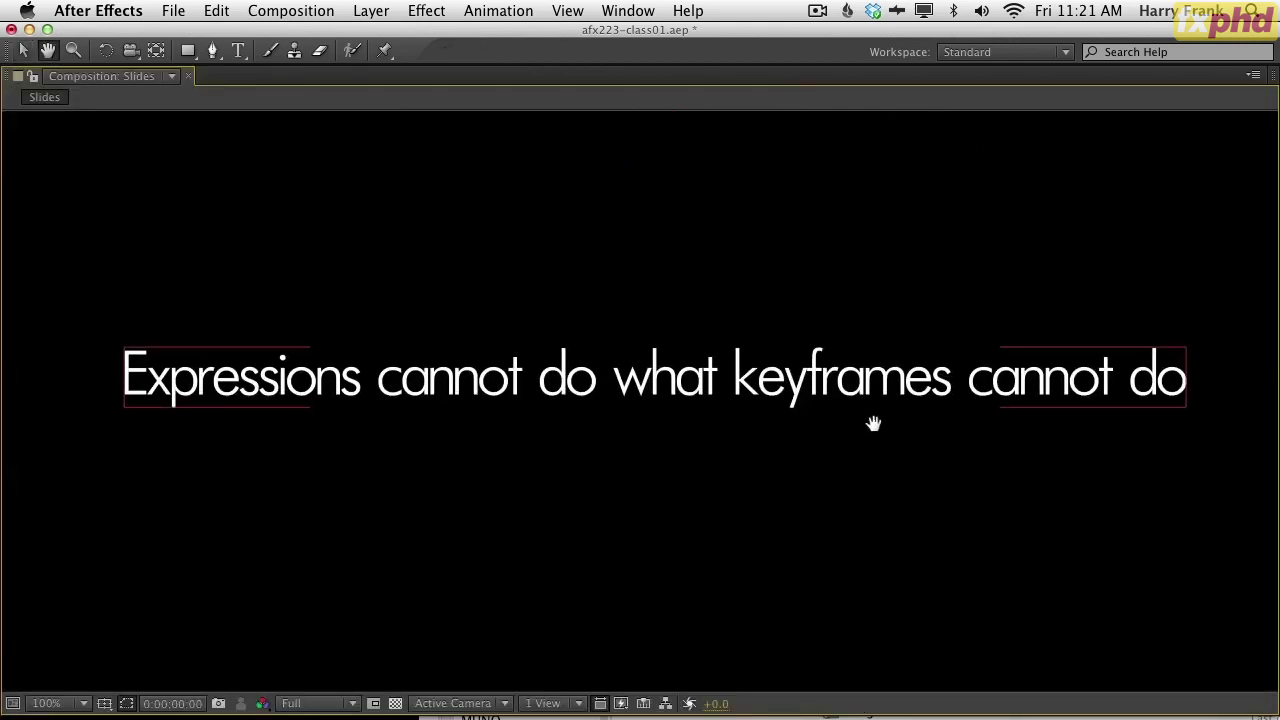
click(851, 580)
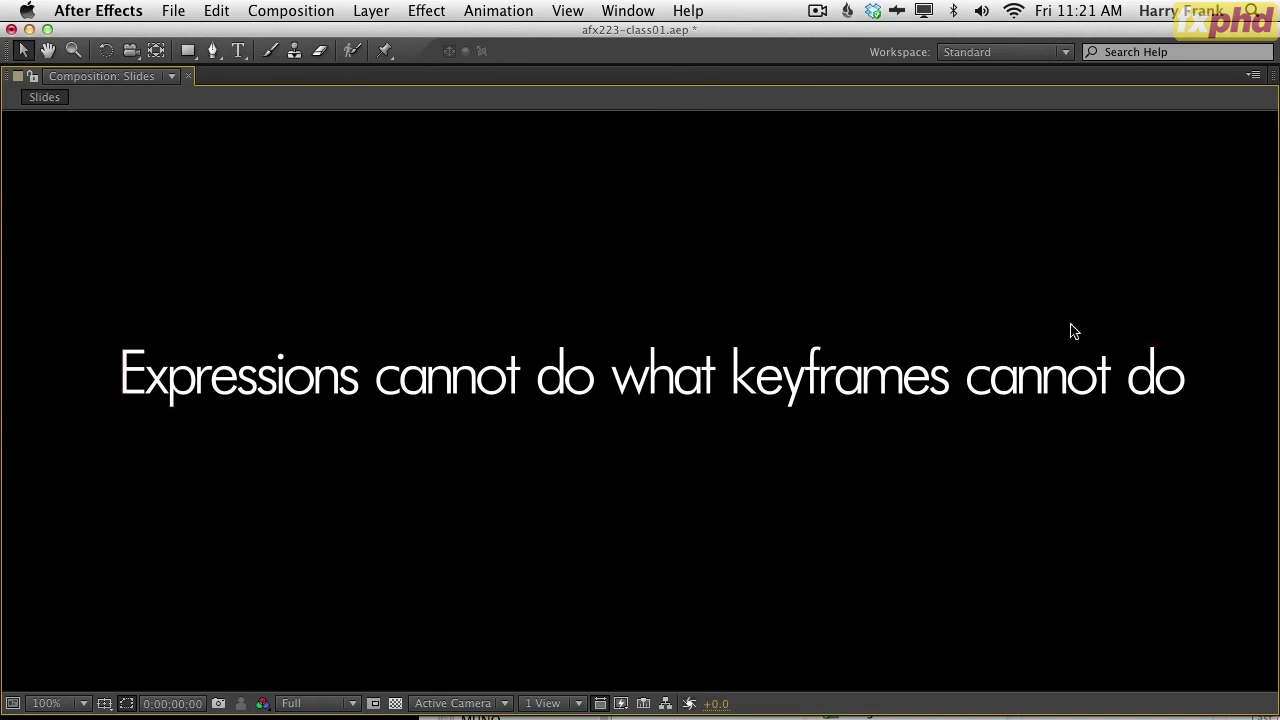
- Add a period after "Expressions cannot do what keyframes cannot do" and show the slide maximized with nothing selected
double_click(1075, 375)
click(1020, 252)
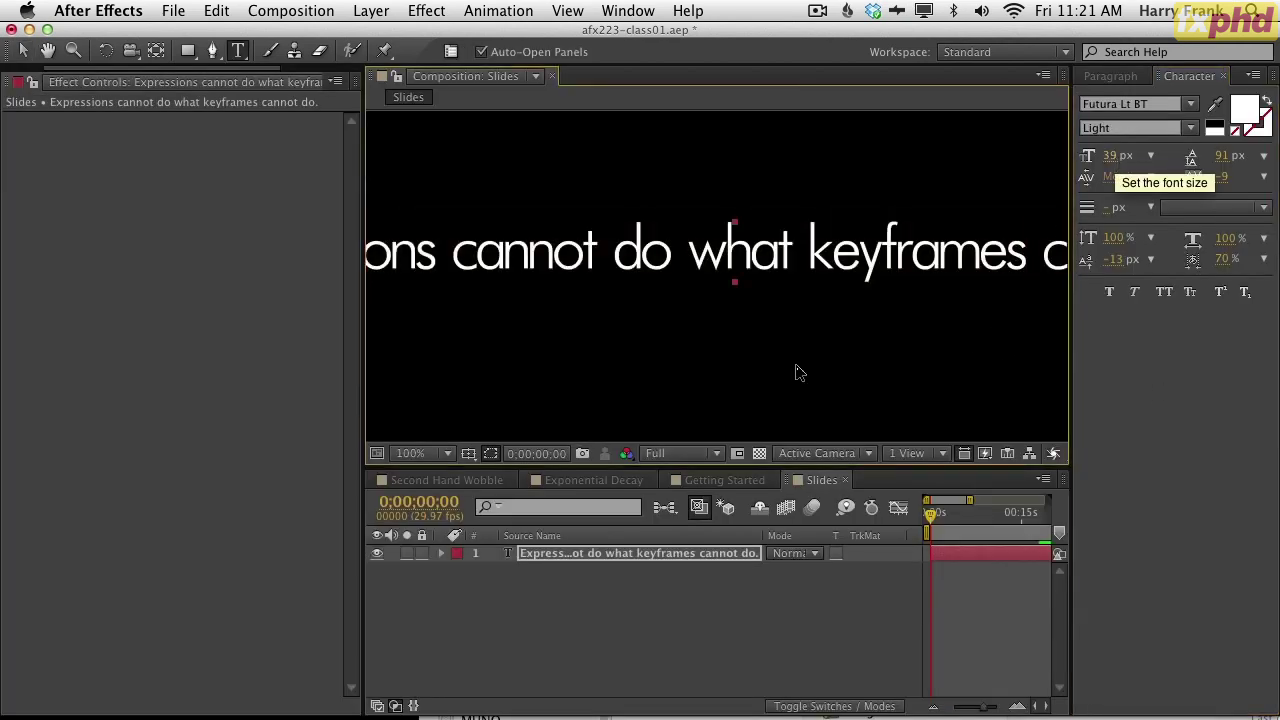
key(grave)
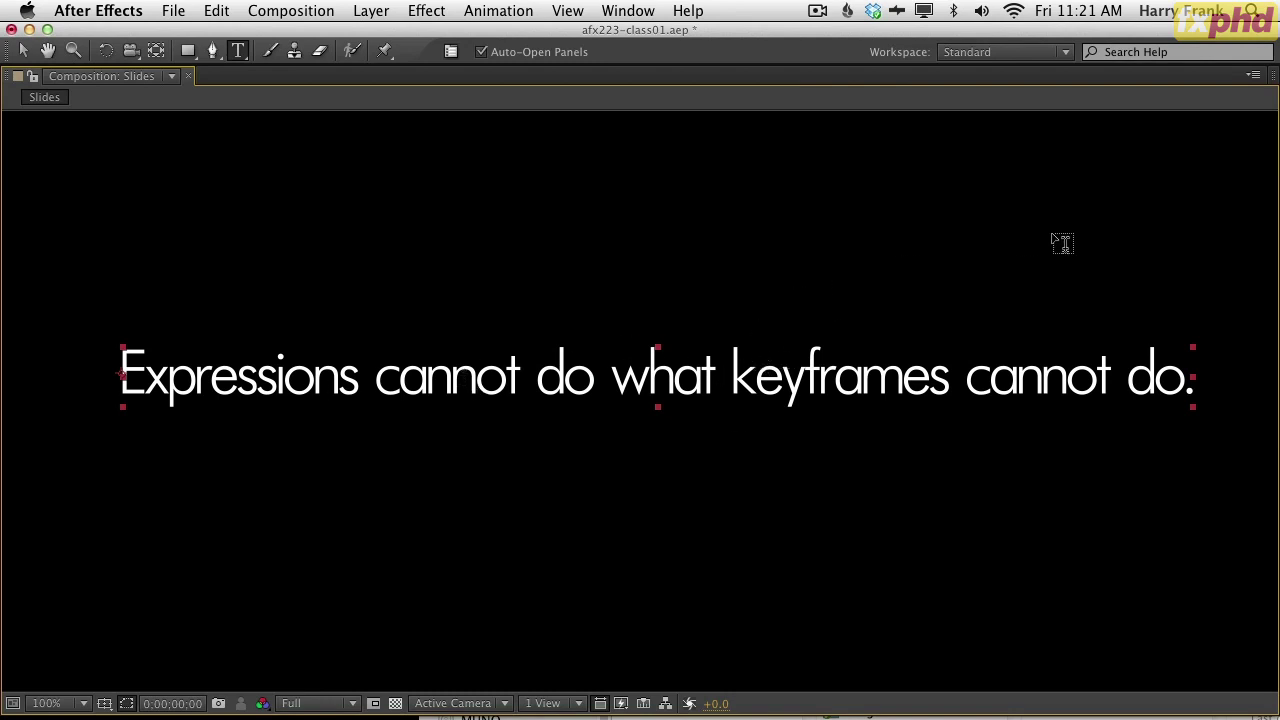
key(v)
click(1020, 231)
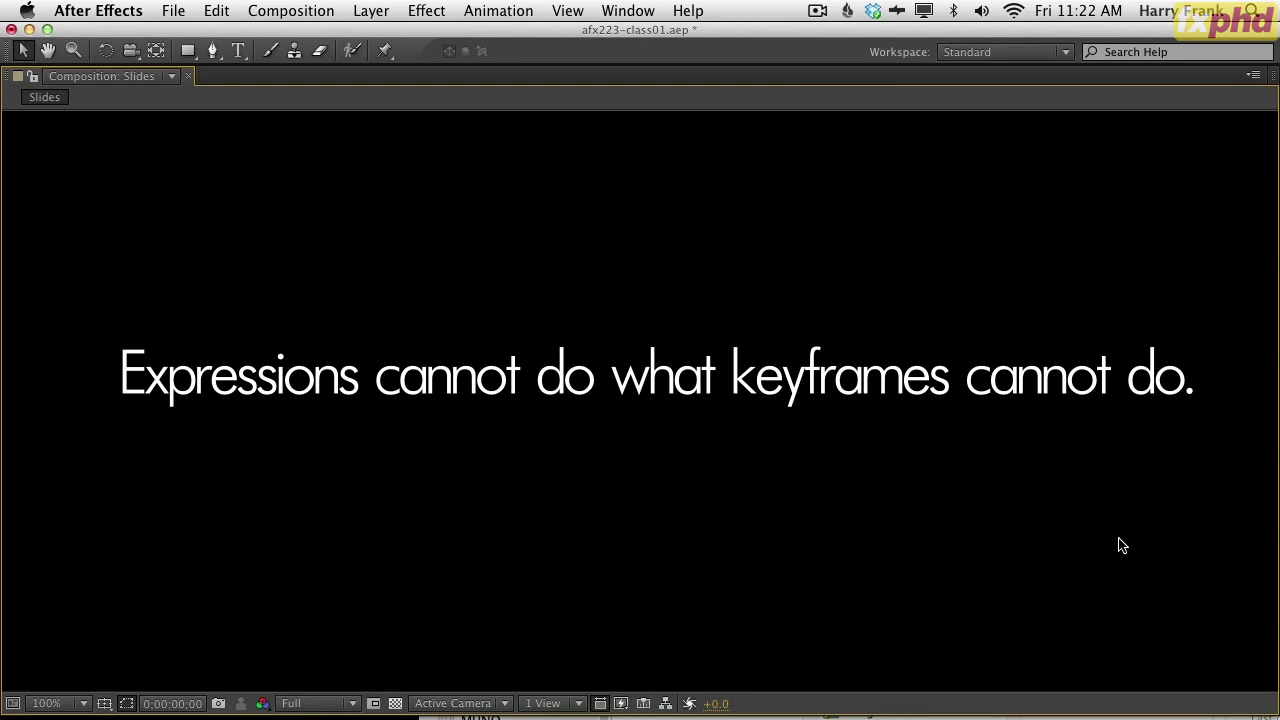
- Restore the viewer to its normal size and close the Character and Paragraph panels
key(grave)
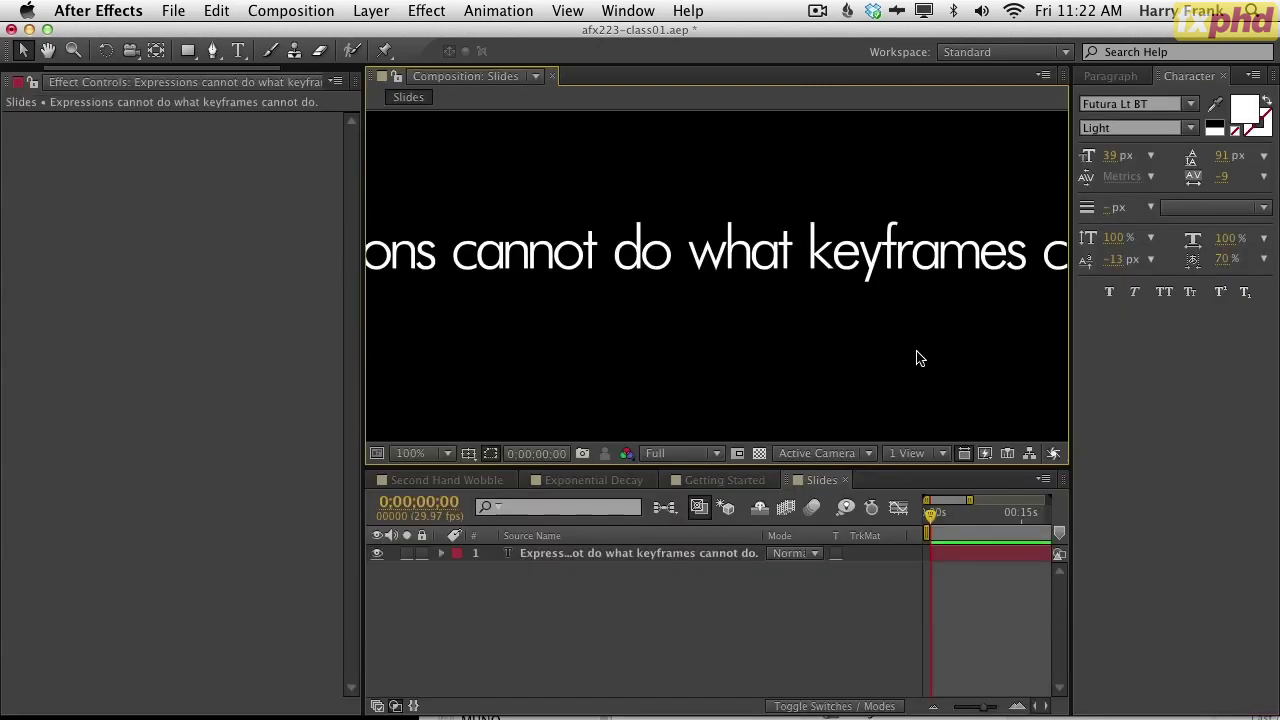
key(super+6)
key(super+7)
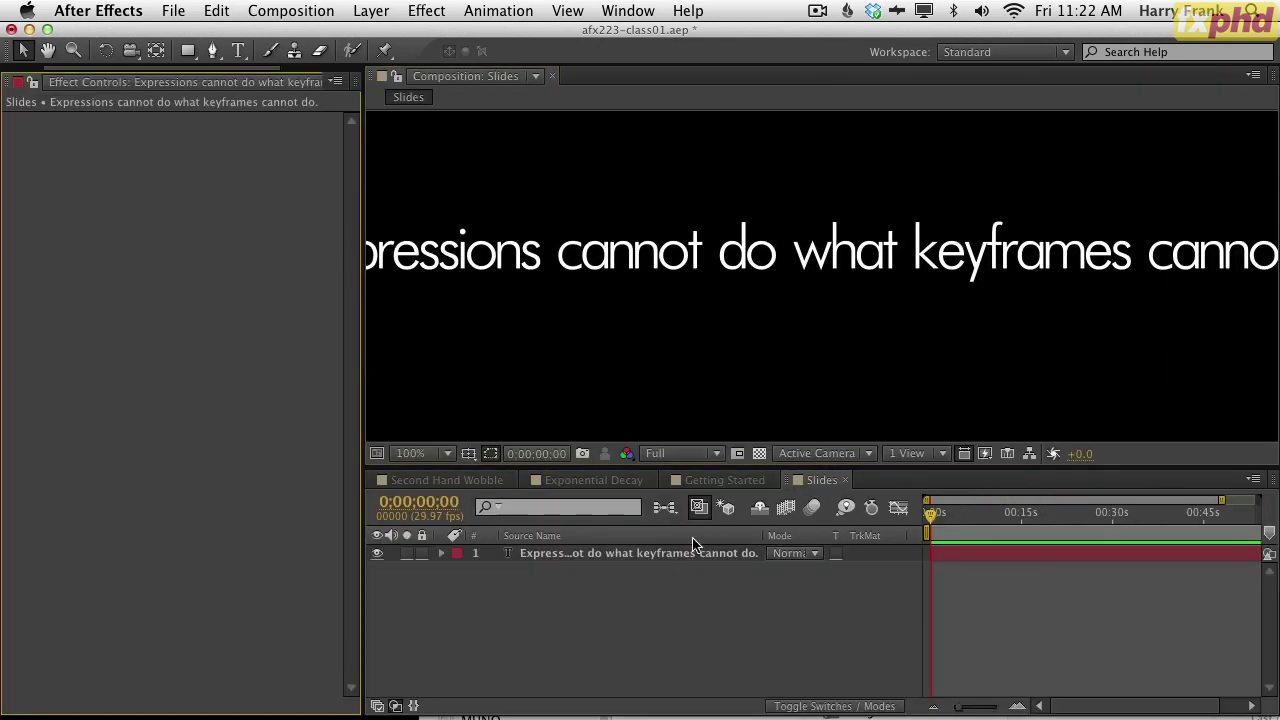
- Close the Slides composition and return to the clock in the Getting Started composition
click(845, 480)
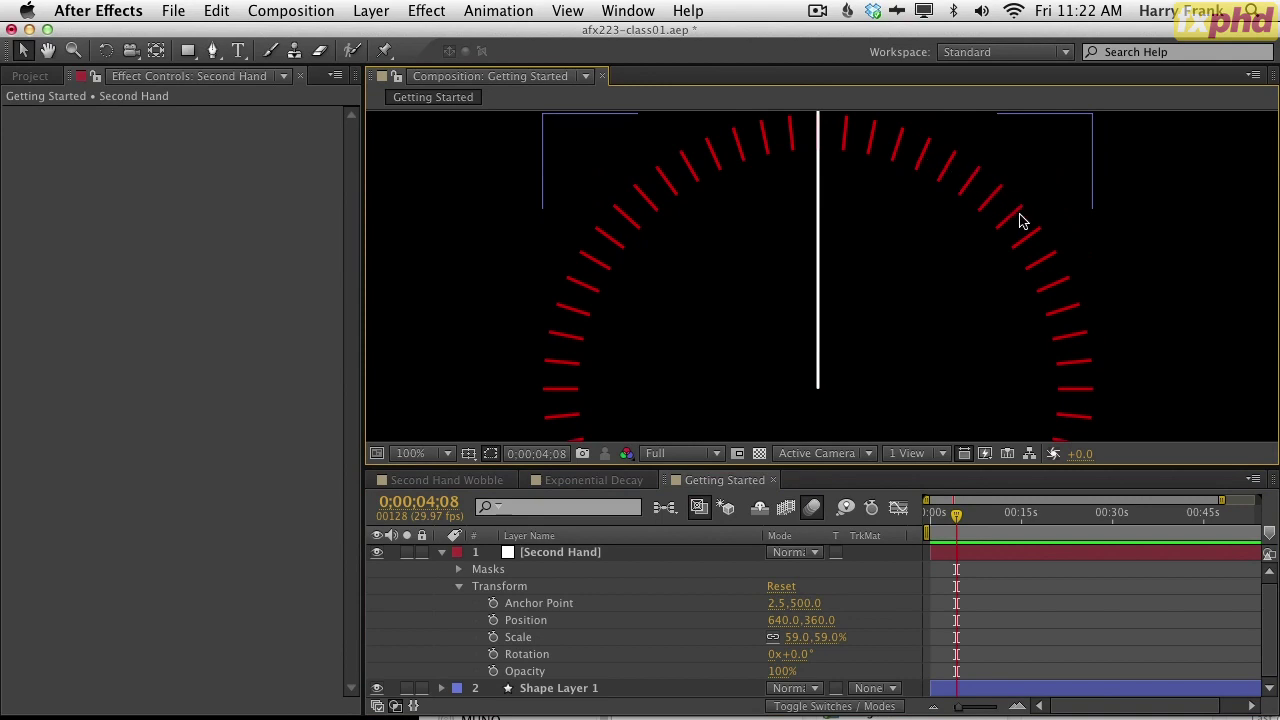
scroll(946, 337, left, 5)
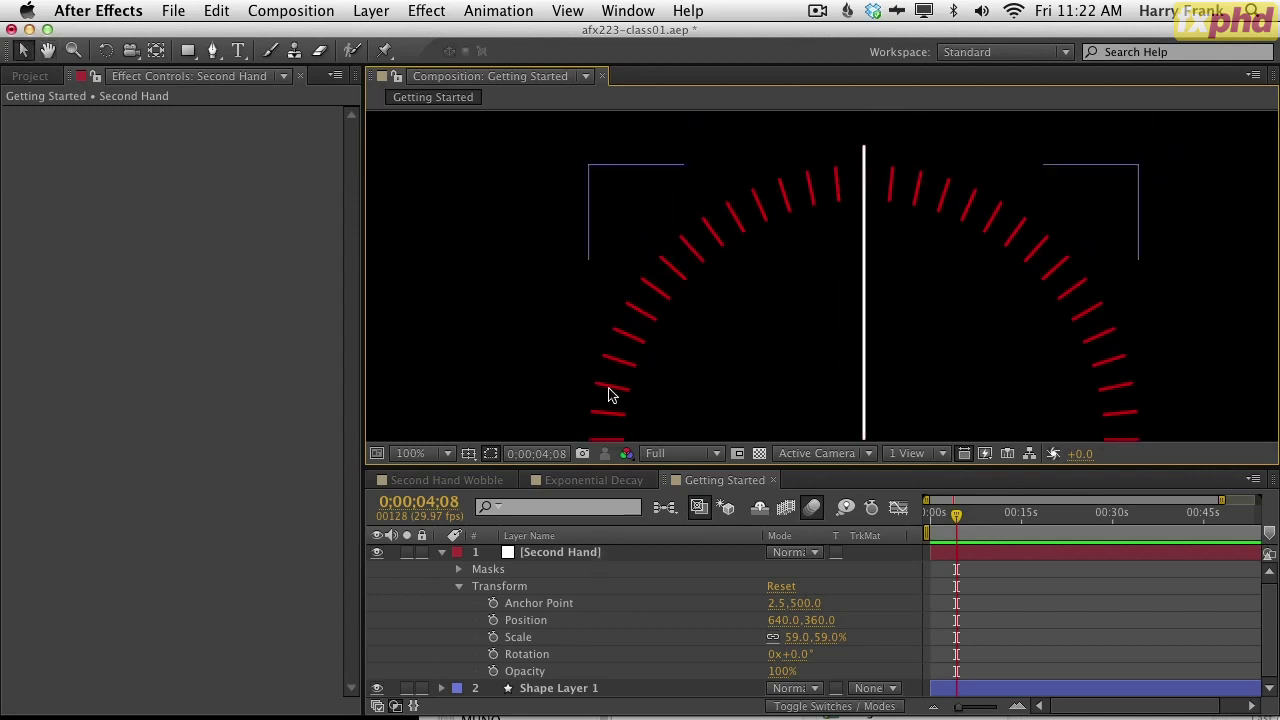
key(h)
drag(1006, 380, 971, 383)
key(v)
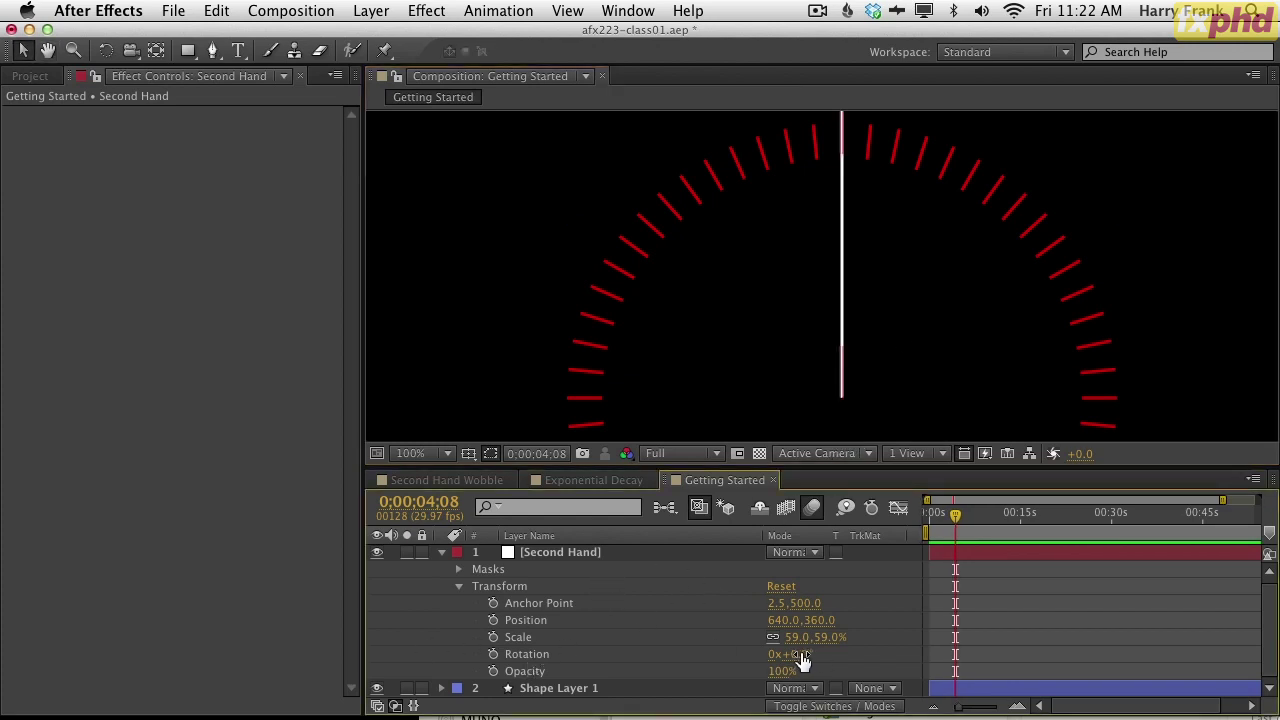
- Rotate the Second Hand layer to 44° and clear the selection
mouse_move(803, 655)
mouse_down()
mouse_move(843, 656)
mouse_move(746, 650)
mouse_move(811, 656)
mouse_move(743, 606)
mouse_move(796, 592)
mouse_move(728, 584)
mouse_move(752, 577)
mouse_move(660, 600)
mouse_move(786, 660)
mouse_up()
mouse_move(820, 654)
mouse_down()
mouse_move(697, 645)
mouse_move(795, 654)
mouse_move(760, 615)
mouse_move(805, 606)
mouse_move(838, 647)
mouse_up()
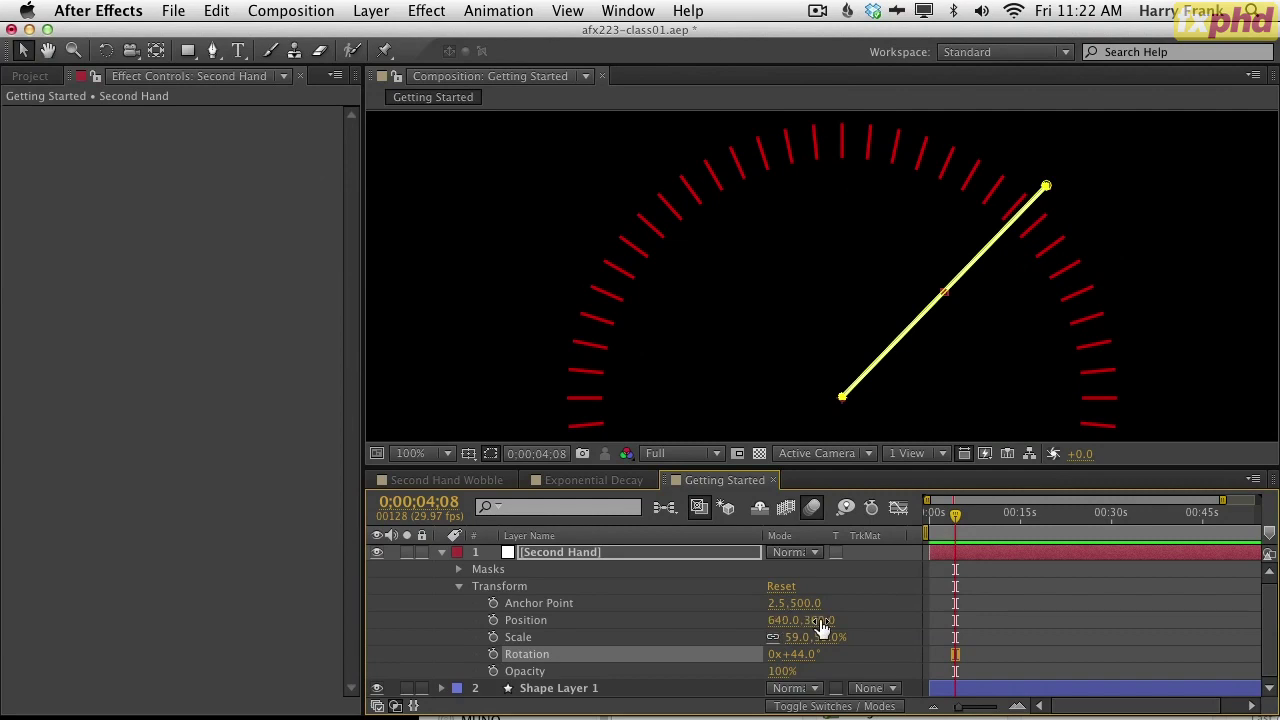
click(857, 623)
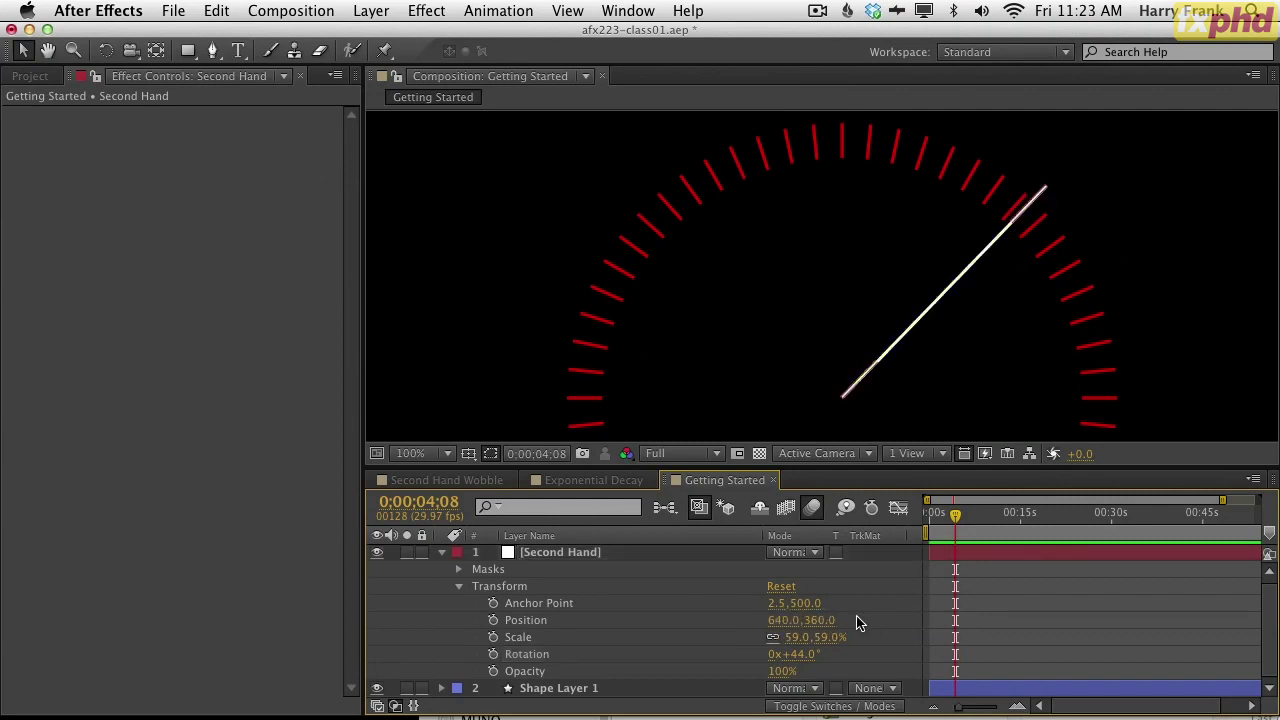
- Open the Second Hand's Position X and Y values for editing, keep them as they are, and clear the selection
click(815, 620)
key(Return)
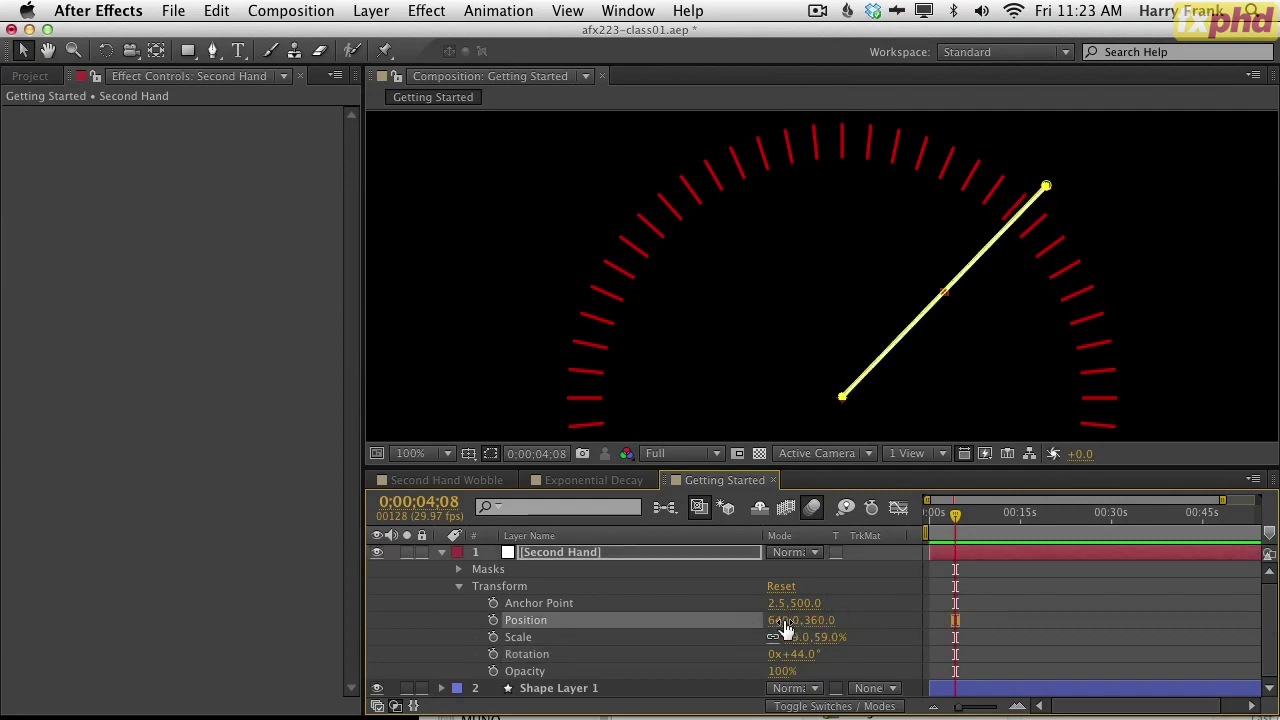
click(785, 625)
click(825, 621)
key(Return)
click(833, 621)
click(866, 626)
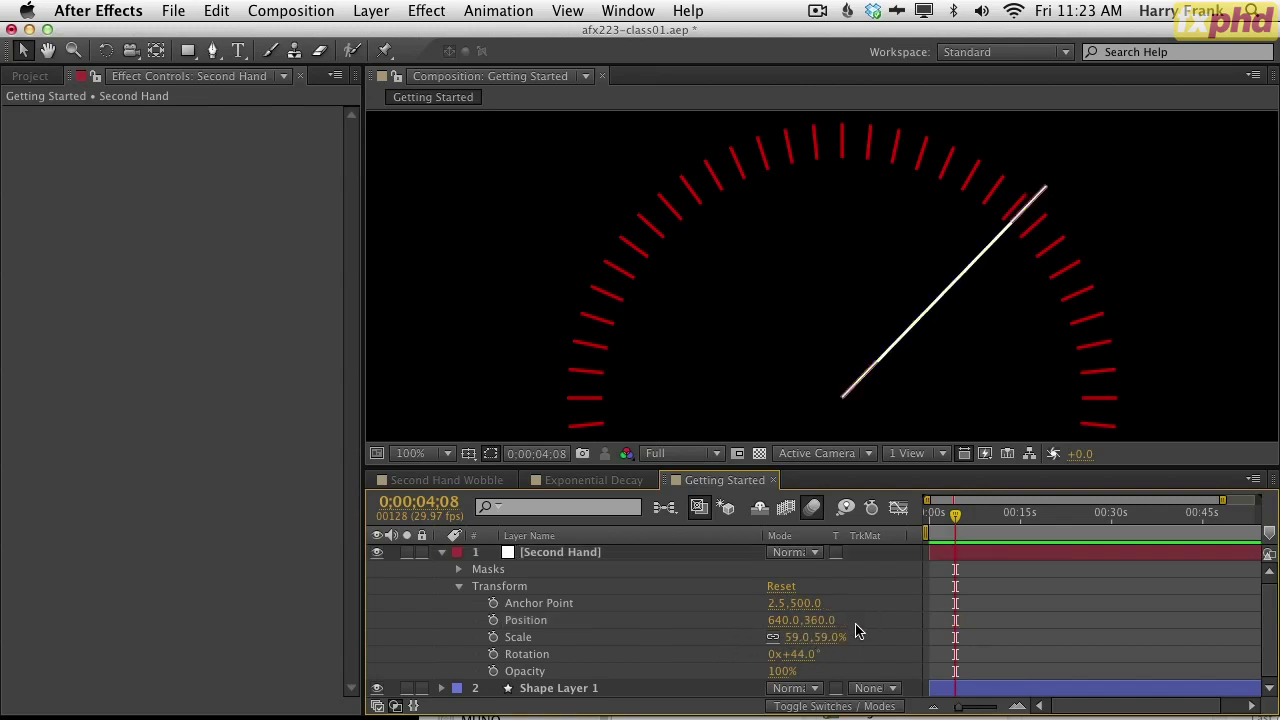
- Swing the second hand counterclockwise to -10°, and set its Rotation back to 0°
drag(790, 654, 709, 551)
click(664, 622)
click(795, 655)
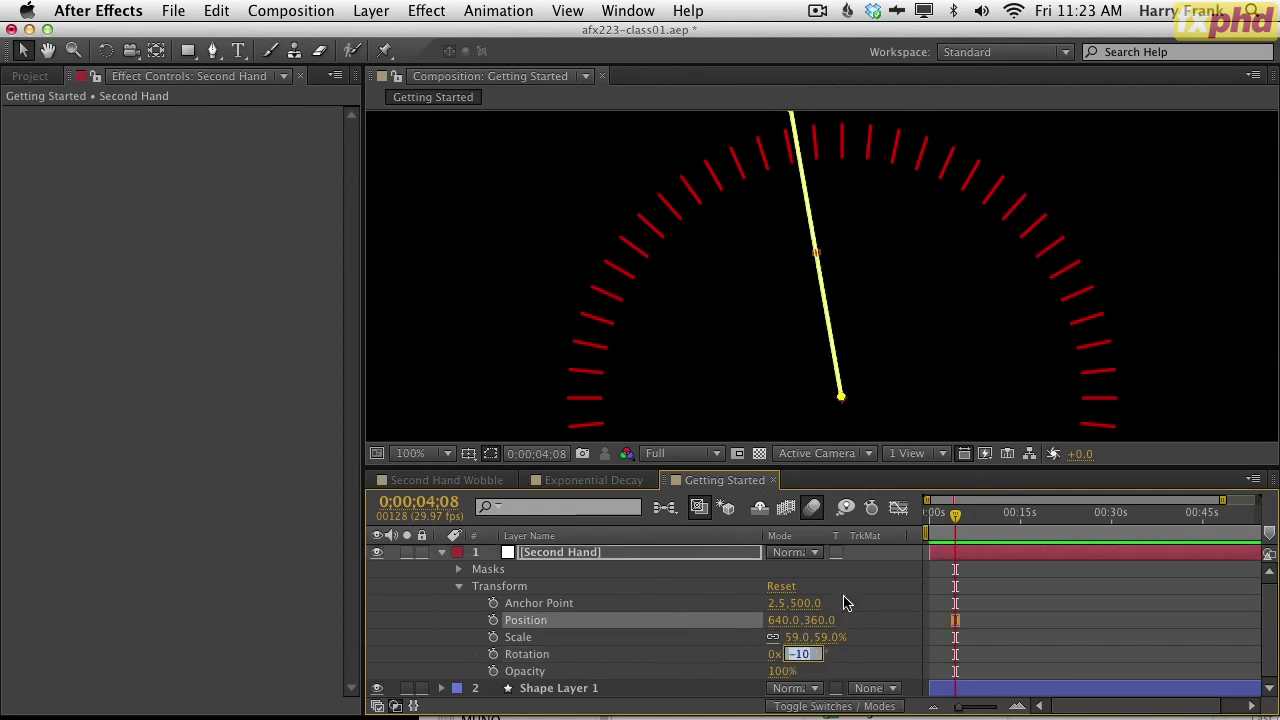
text(0)
key(Return)
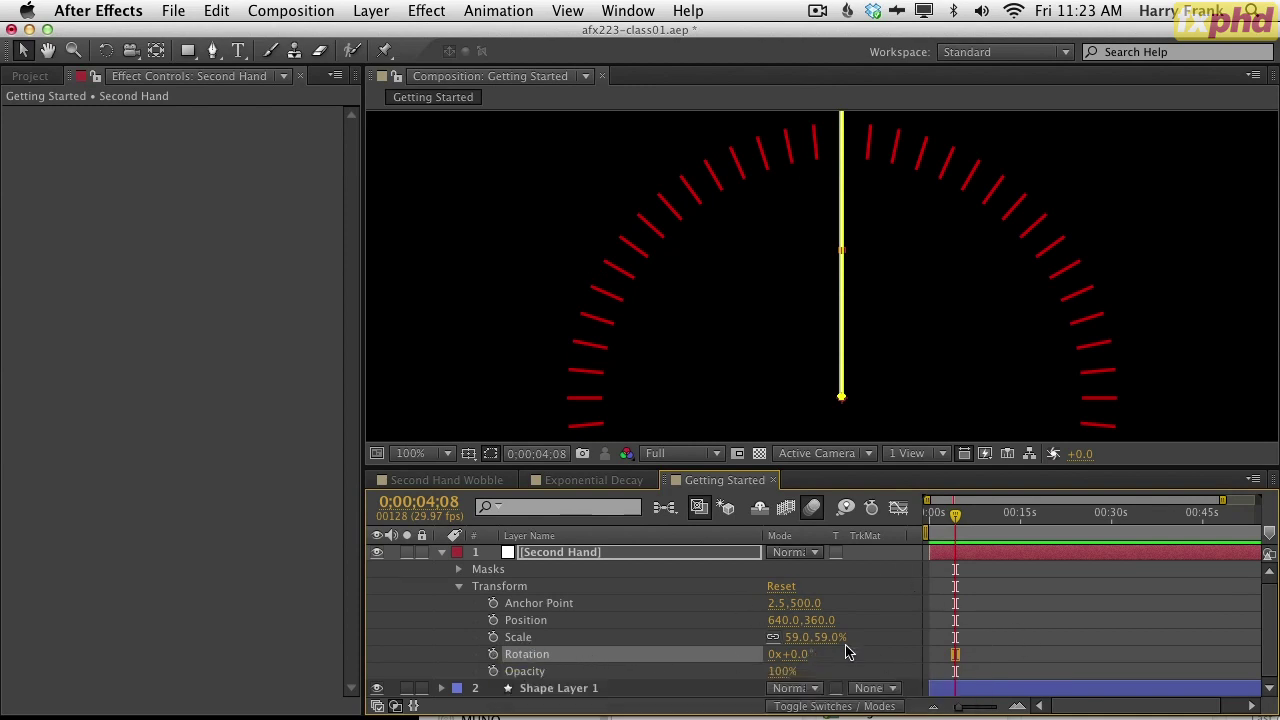
- Add an expression to the Second Hand's Rotation property and clear the selection
alt+click(493, 654)
click(421, 607)
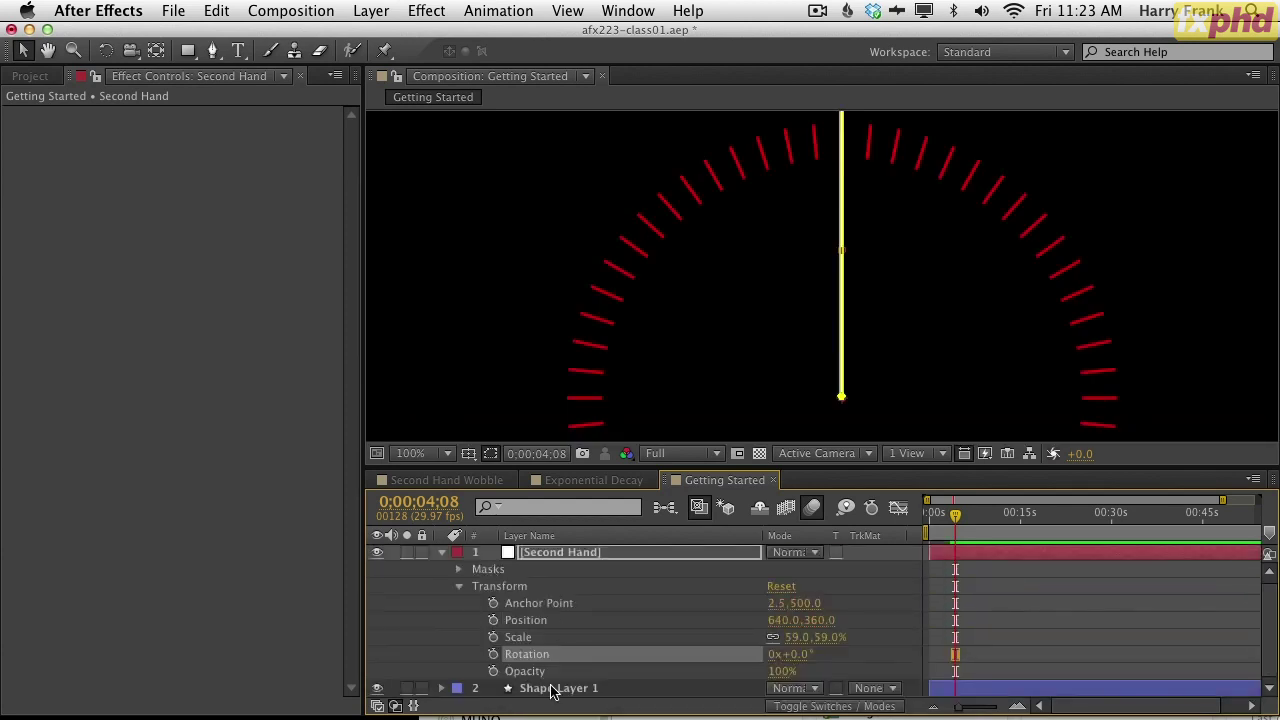
click(497, 10)
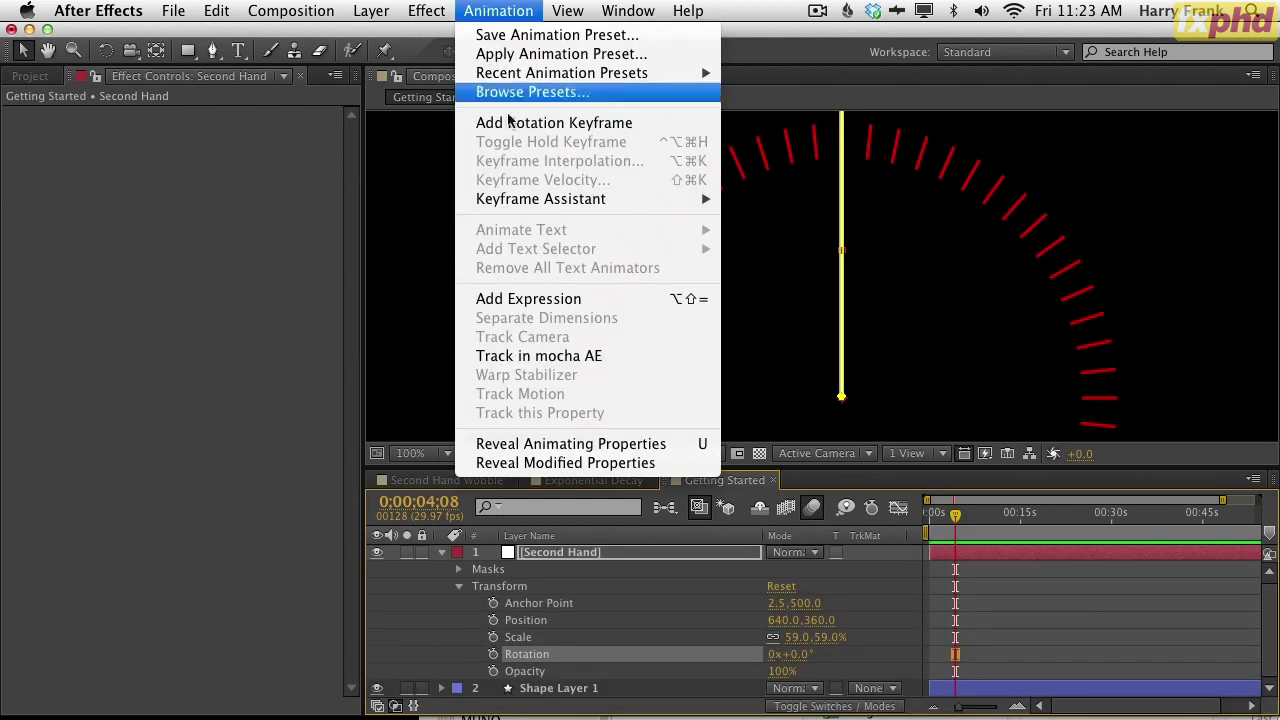
click(700, 299)
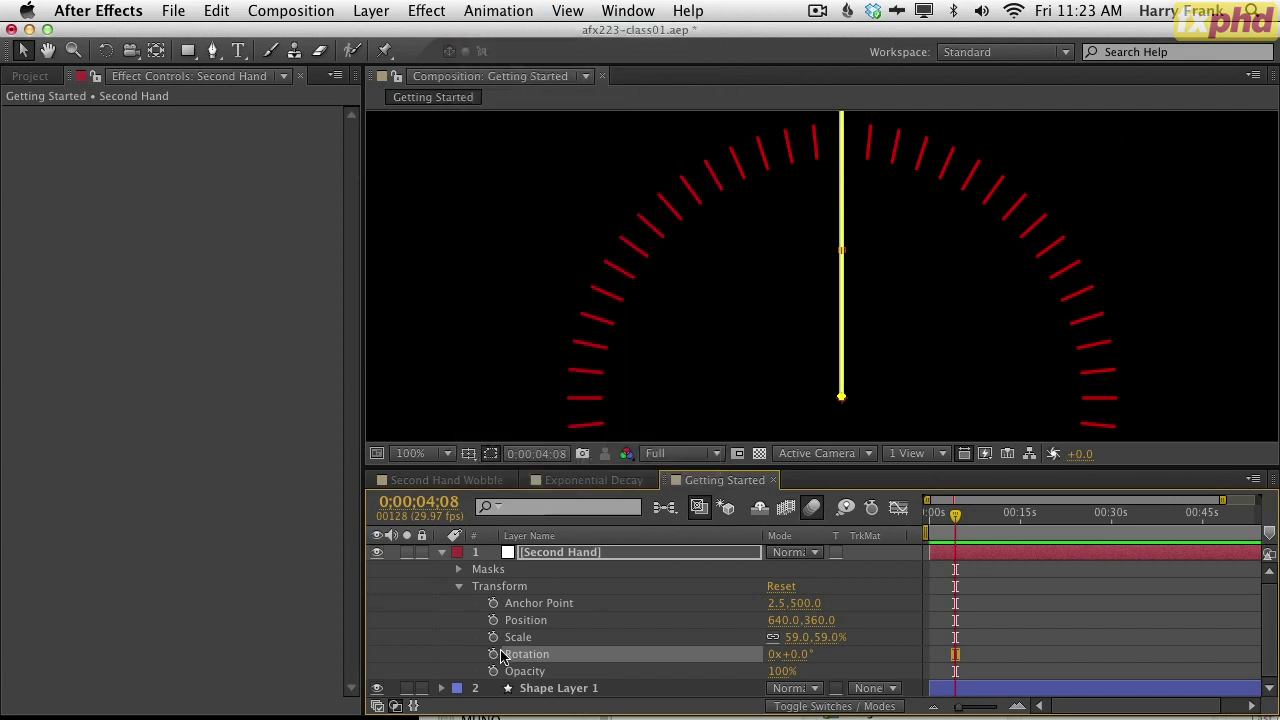
click(508, 617)
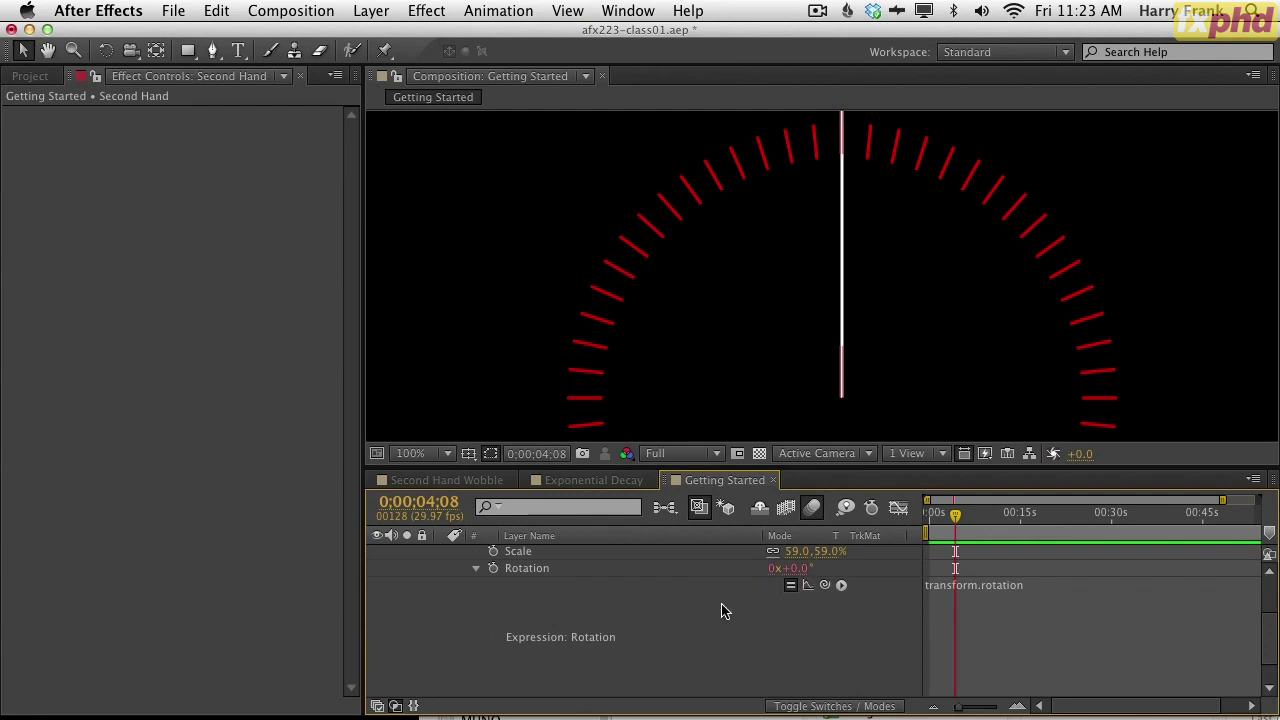
- Disable the Rotation expression and replace its text with the invalid entry dgesgsdgsdfg
scroll(760, 615, up, 2)
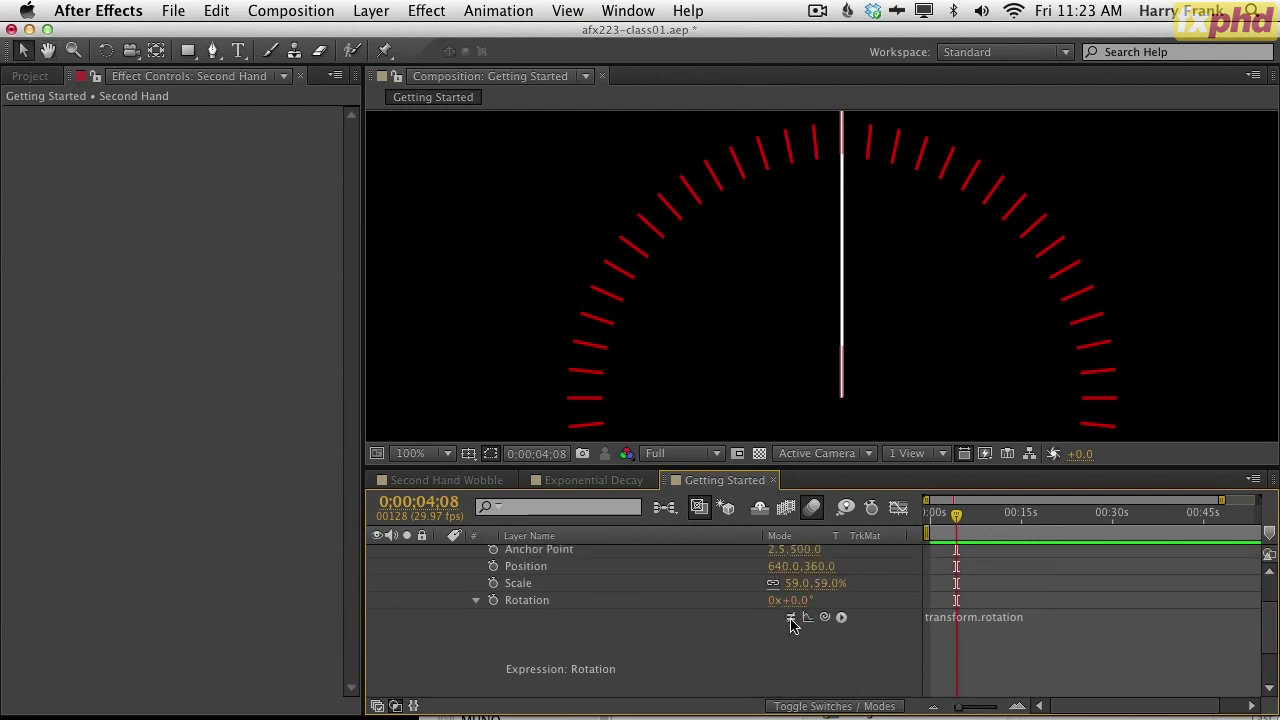
click(791, 618)
click(968, 628)
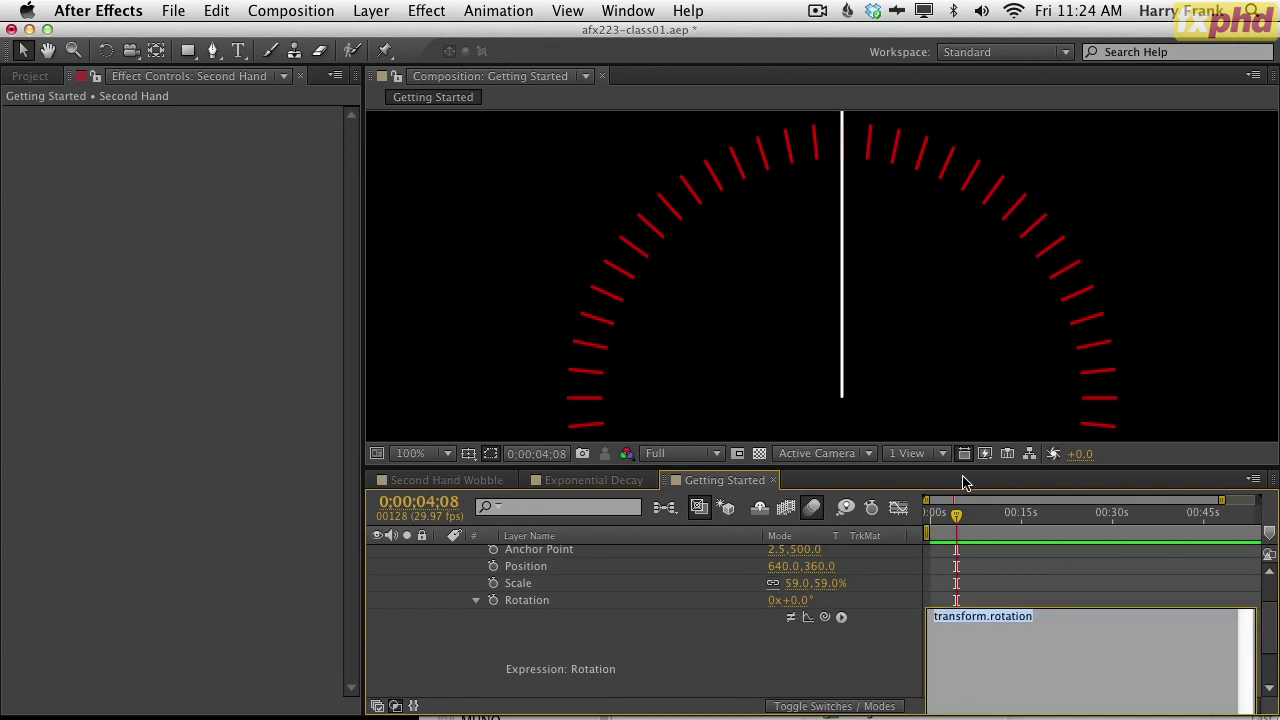
text(dgesgsdgsdfg)
key(KP_Enter)
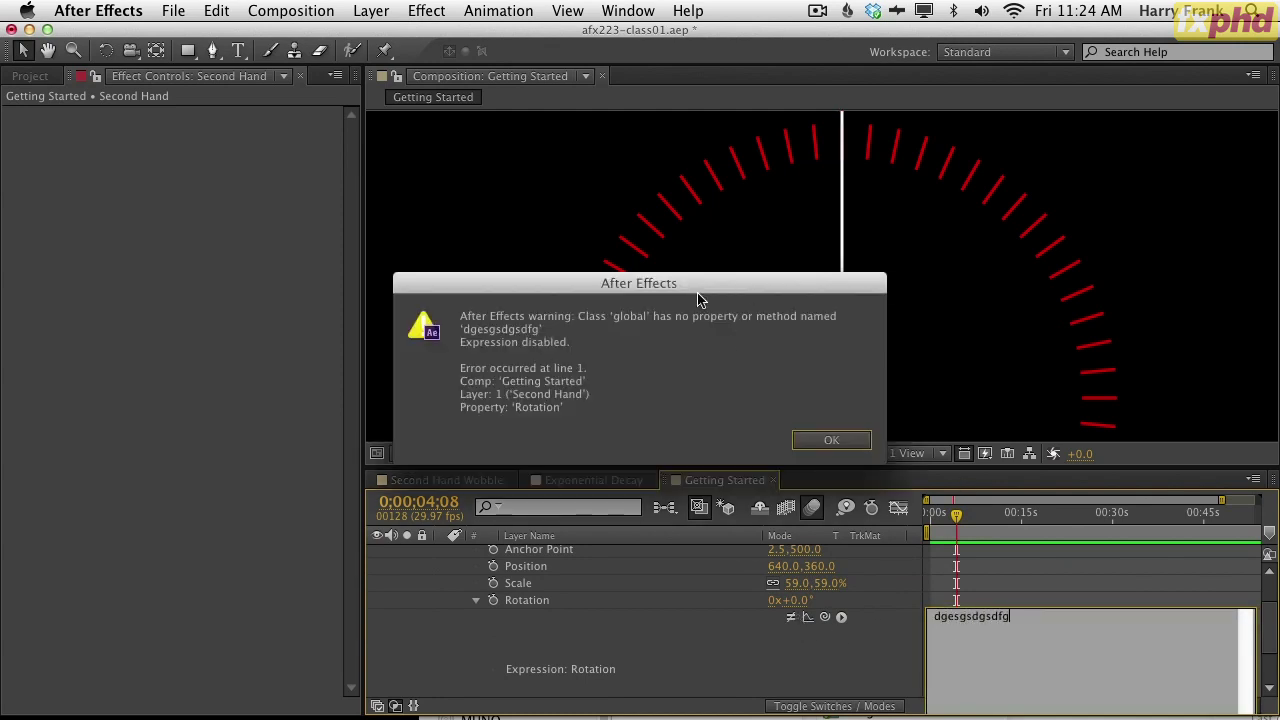
click(855, 398)
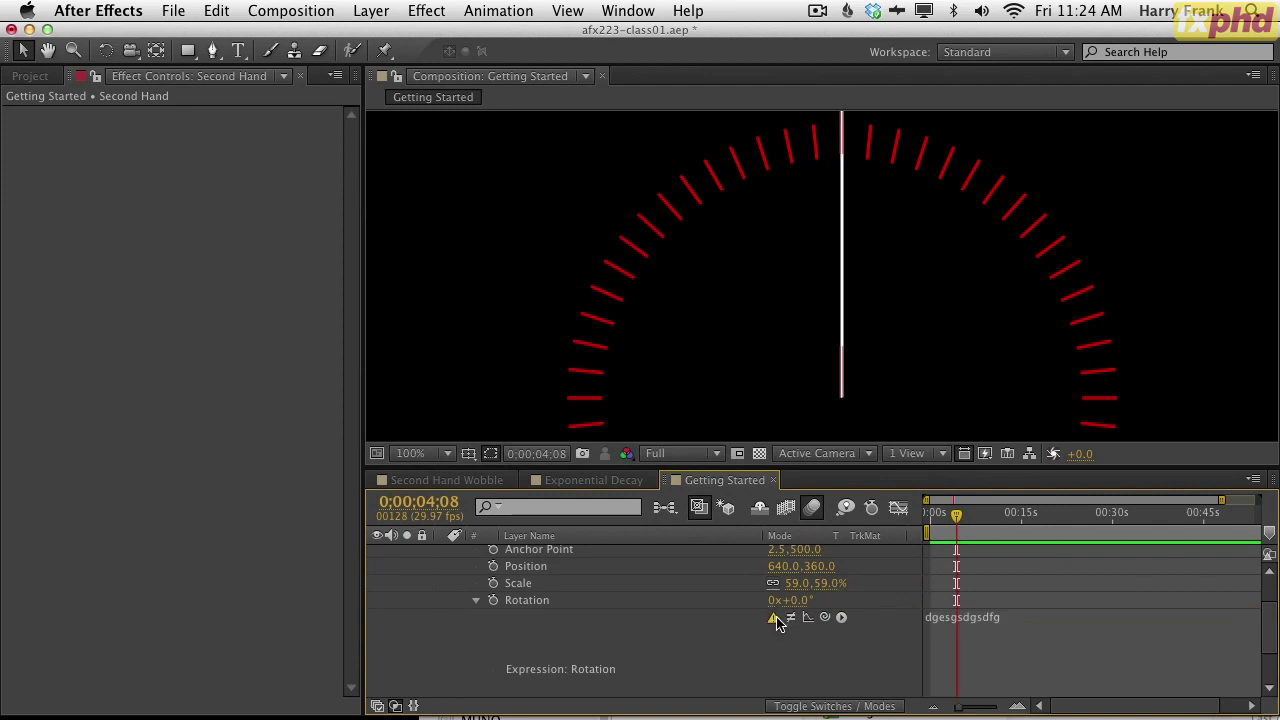
- Examine the error details of the invalid Rotation expression several times, dismissing the warning each time
click(775, 619)
click(831, 440)
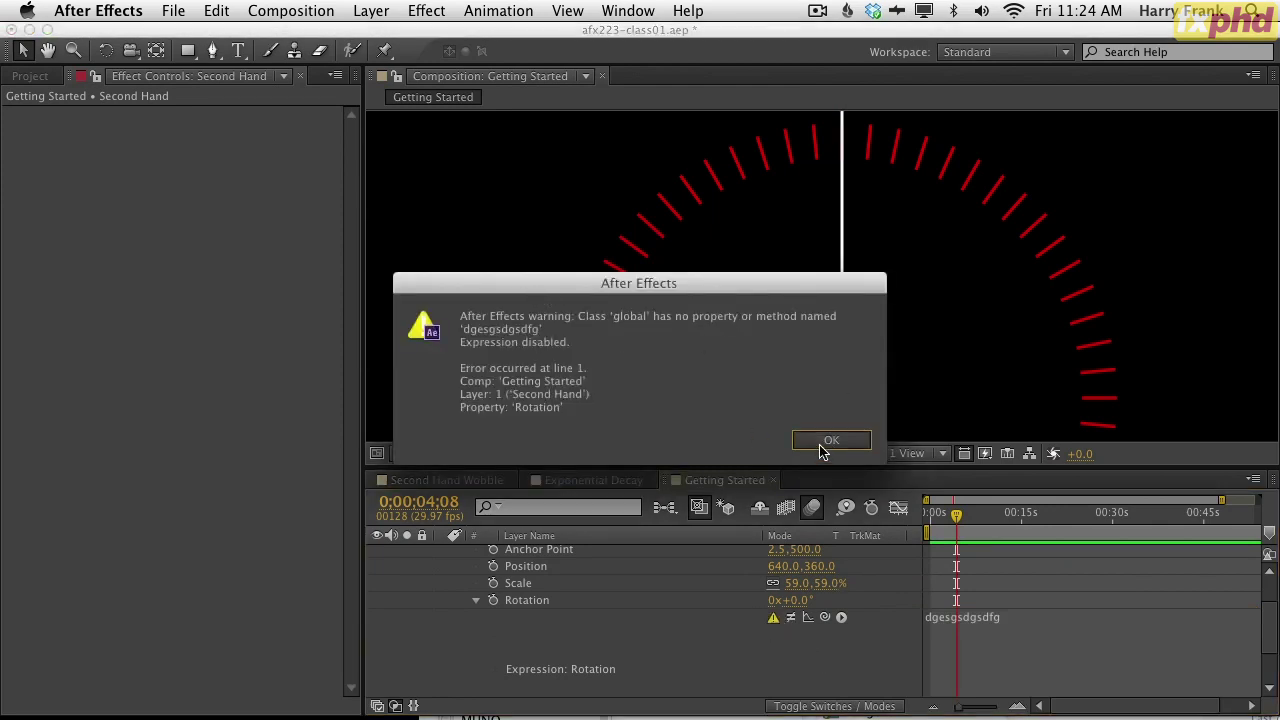
click(773, 618)
click(843, 443)
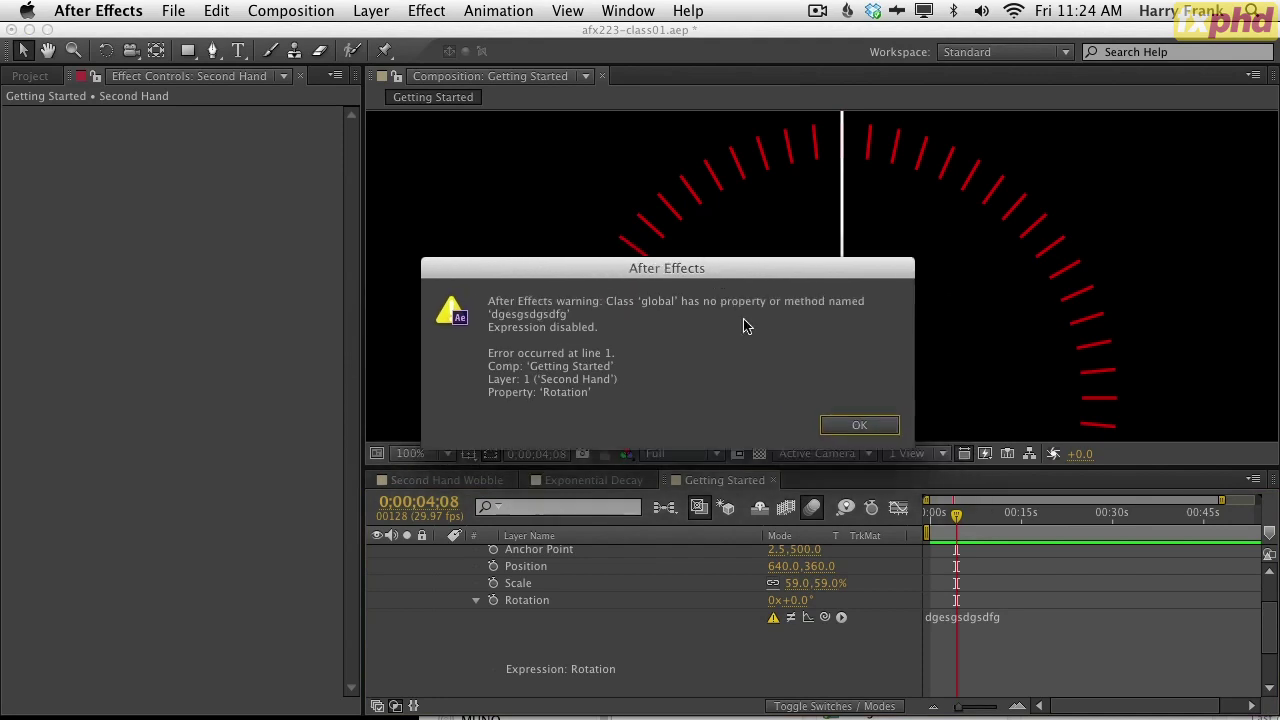
click(862, 430)
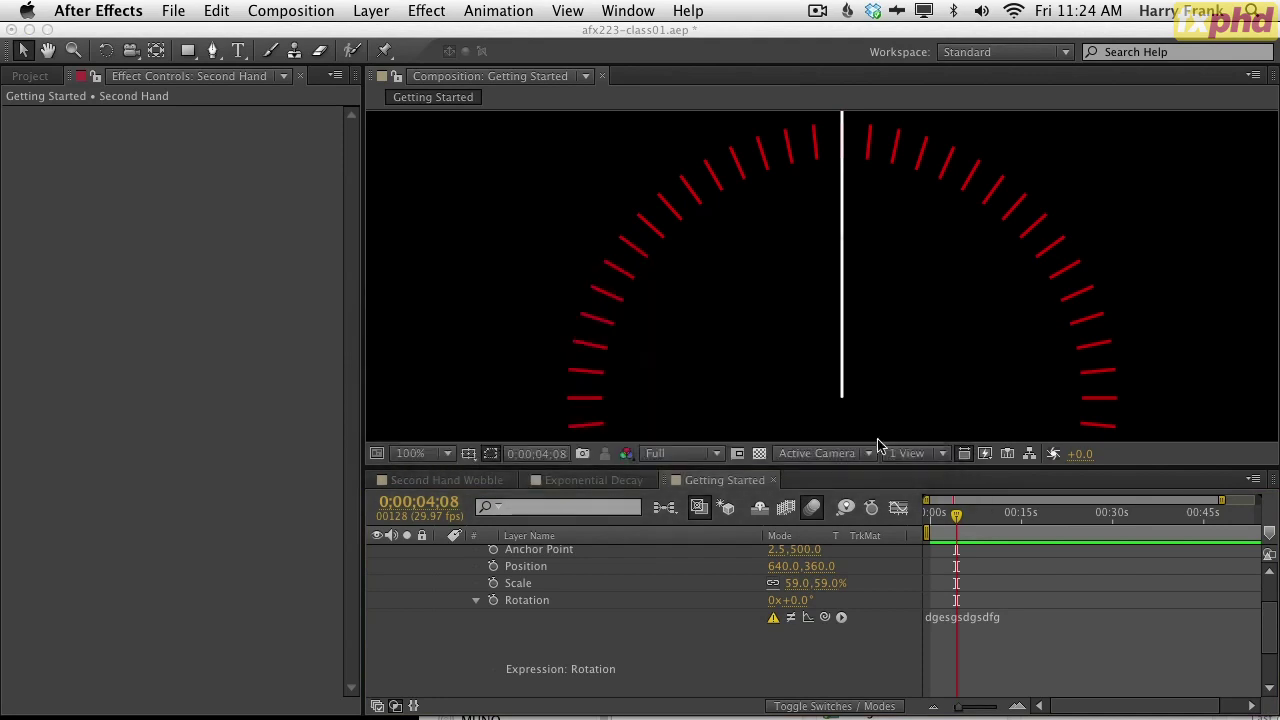
click(777, 620)
key(Return)
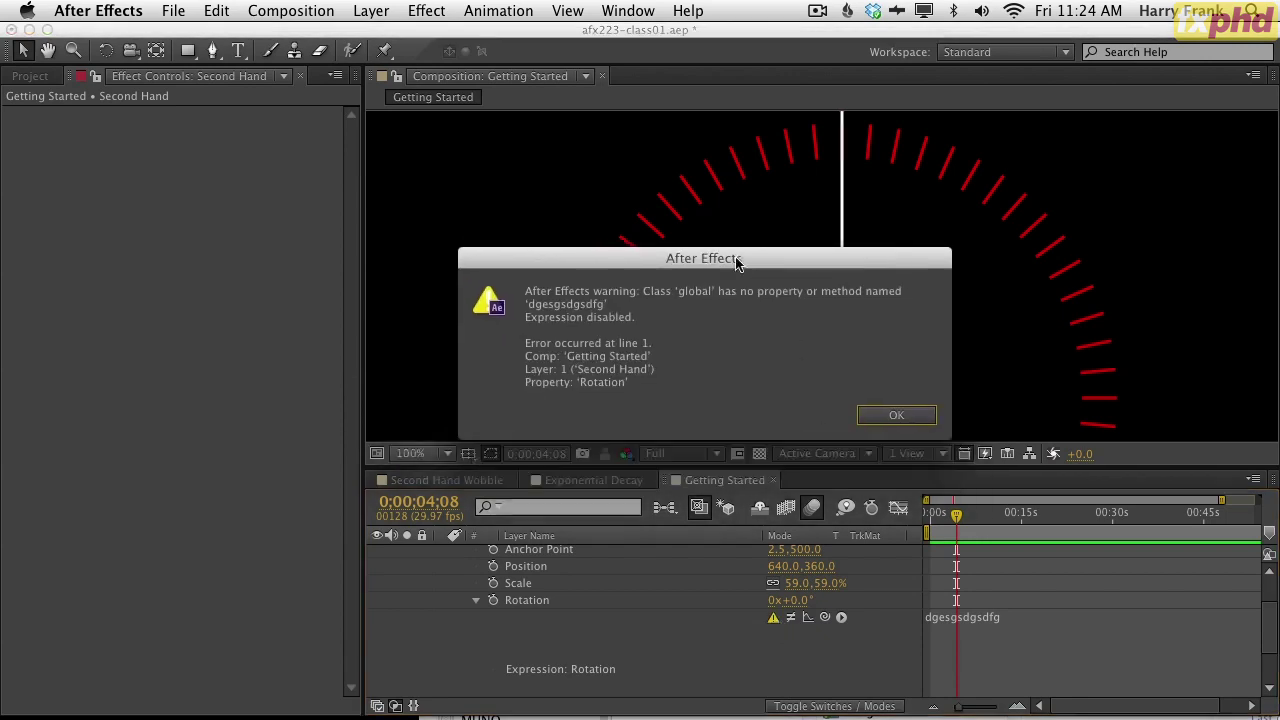
click(886, 414)
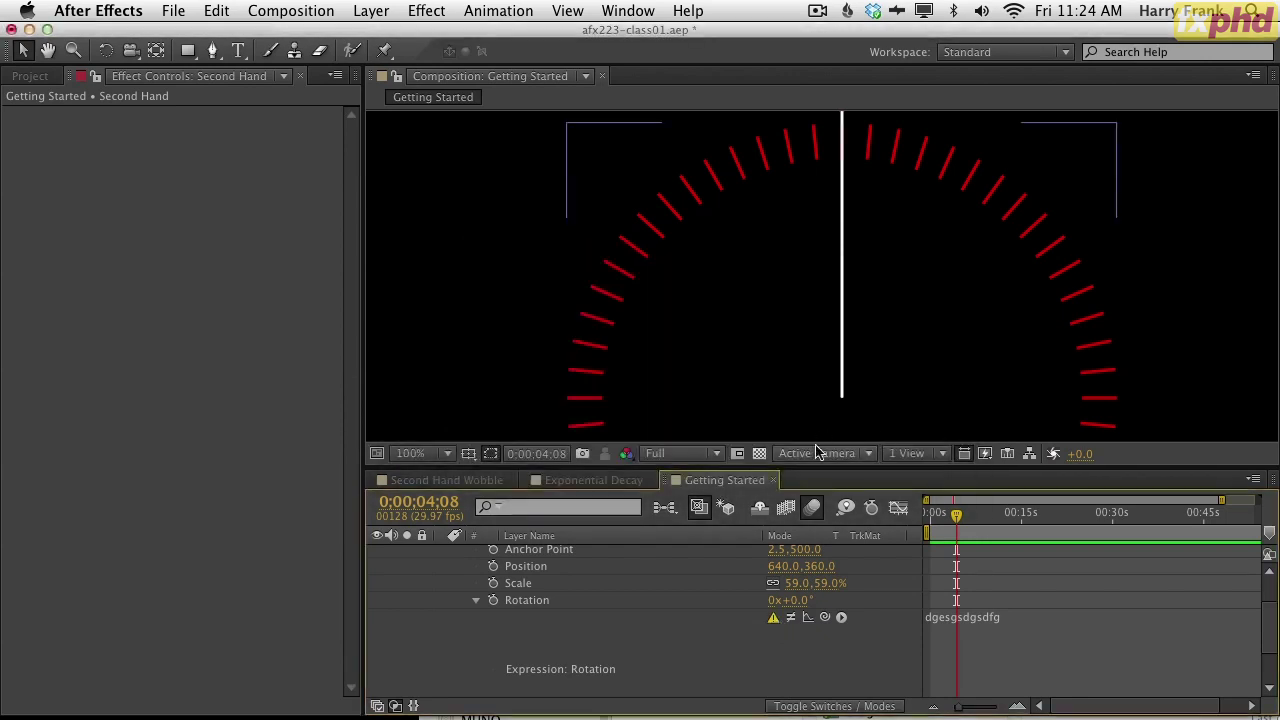
click(773, 617)
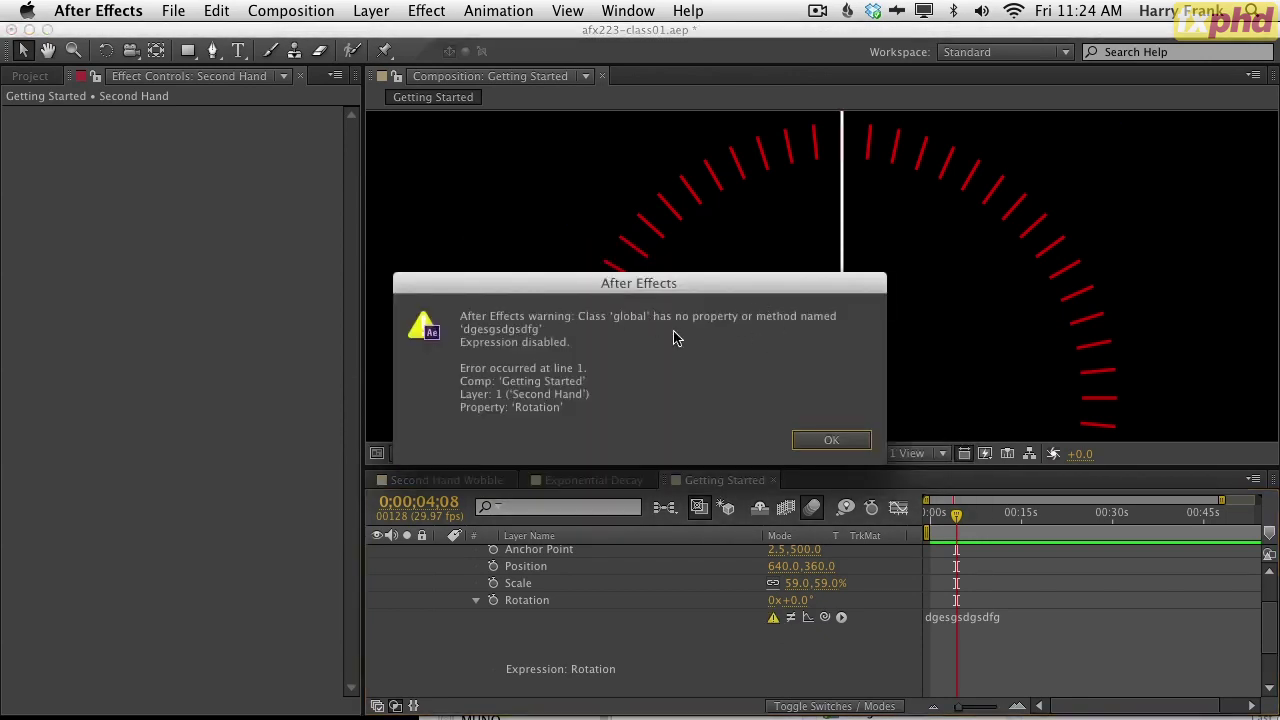
click(828, 450)
click(815, 438)
click(775, 618)
click(820, 442)
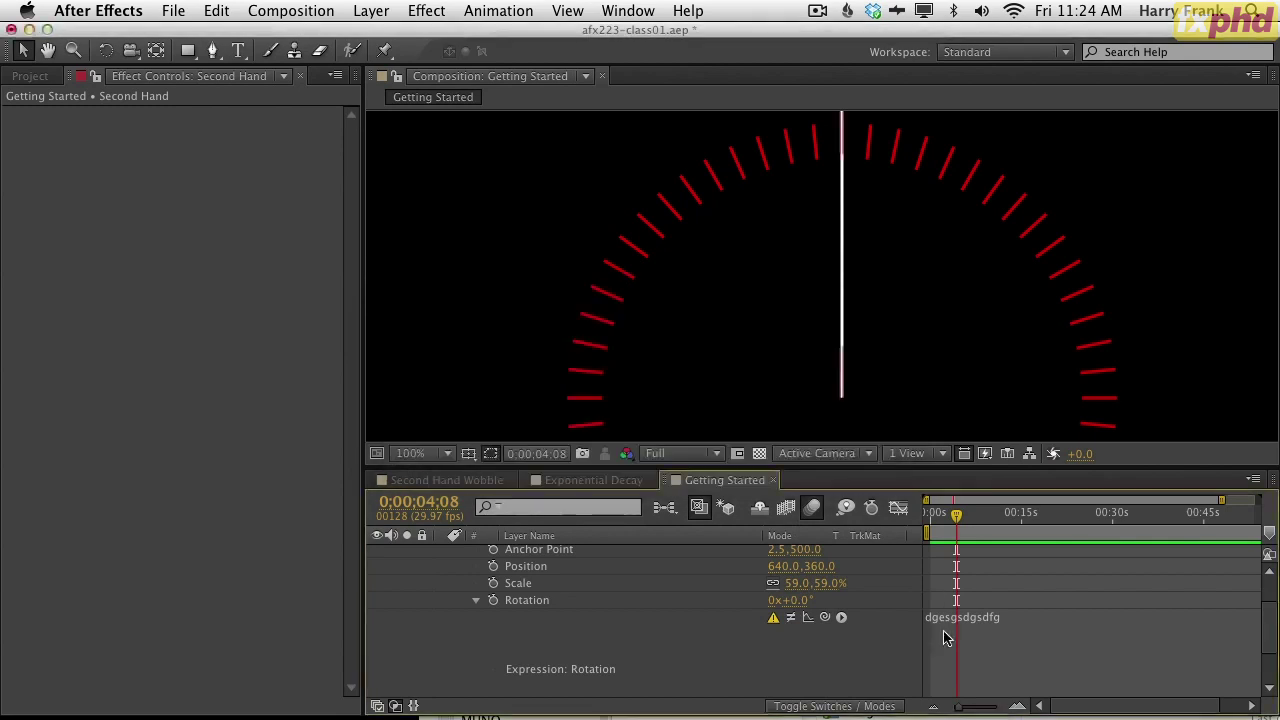
- Replace the invalid Rotation expression of the Second Hand with the value 5
click(943, 625)
key(BackSpace)
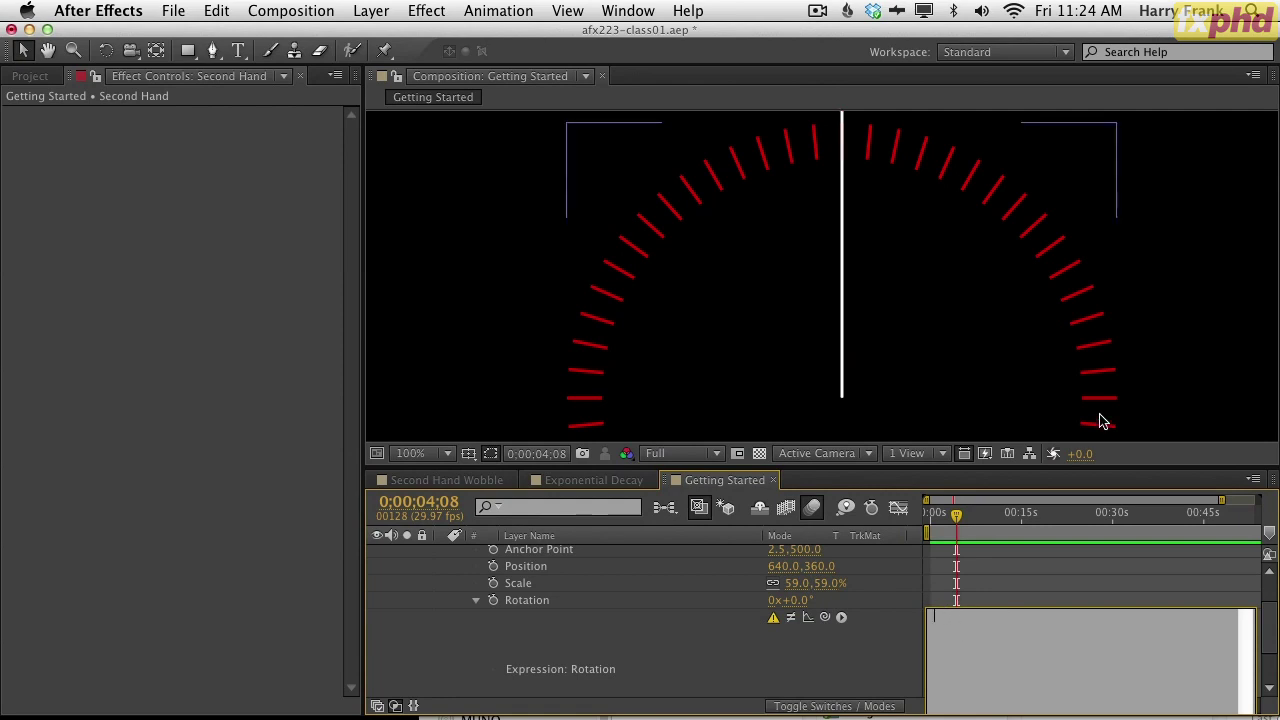
text(5)
key(KP_Enter)
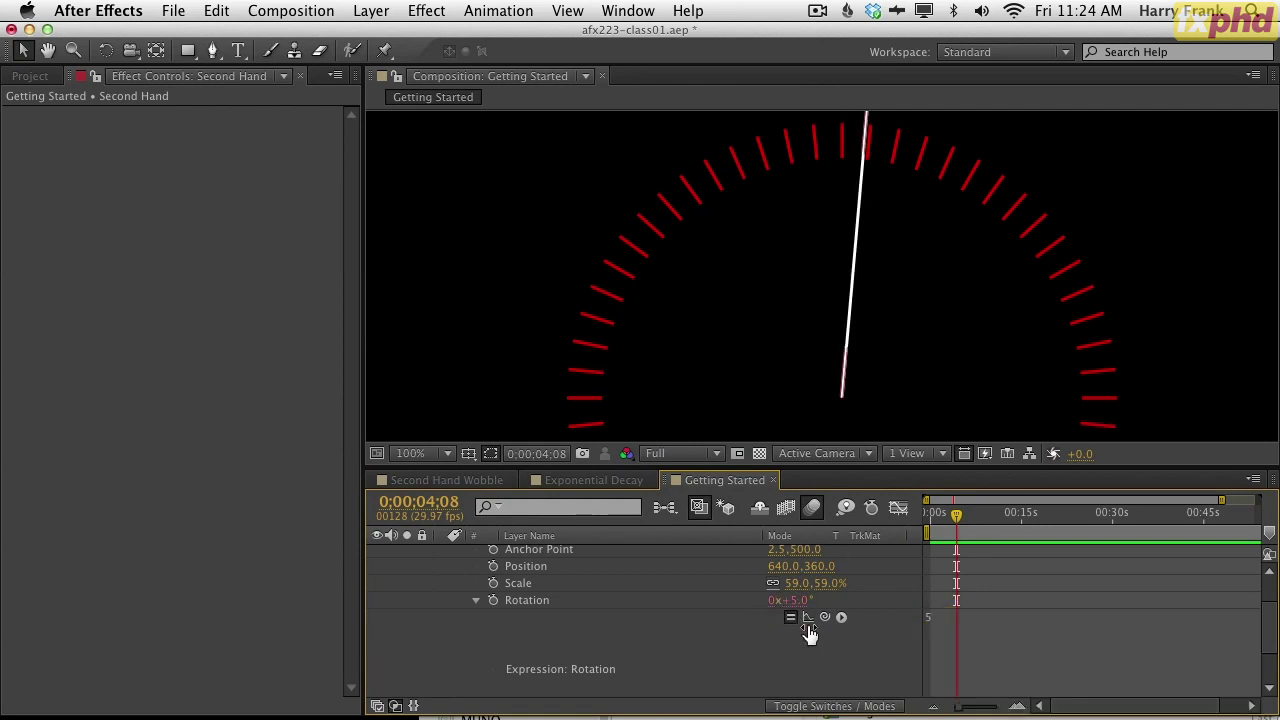
click(959, 631)
click(903, 619)
- Go to the composition's start, turn on the Rotation expression's graph, and view it in the Graph Editor before returning to the layer bars
key(Home)
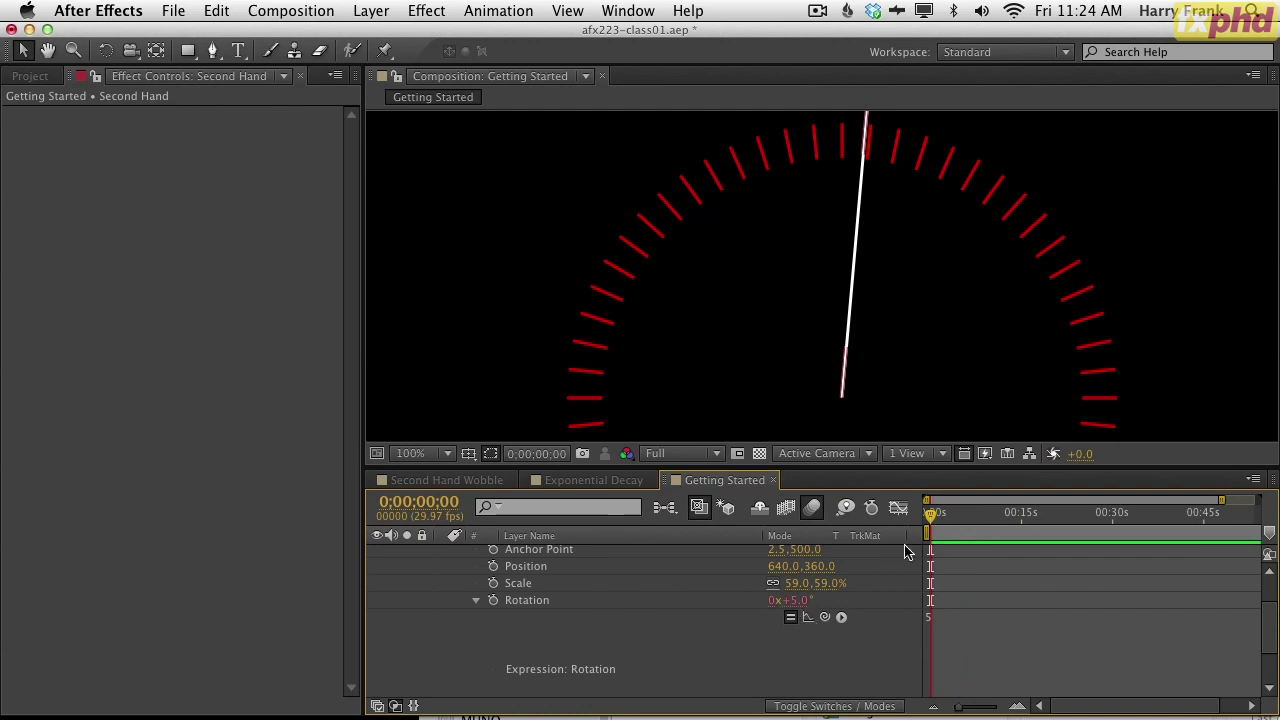
key(shift+F3)
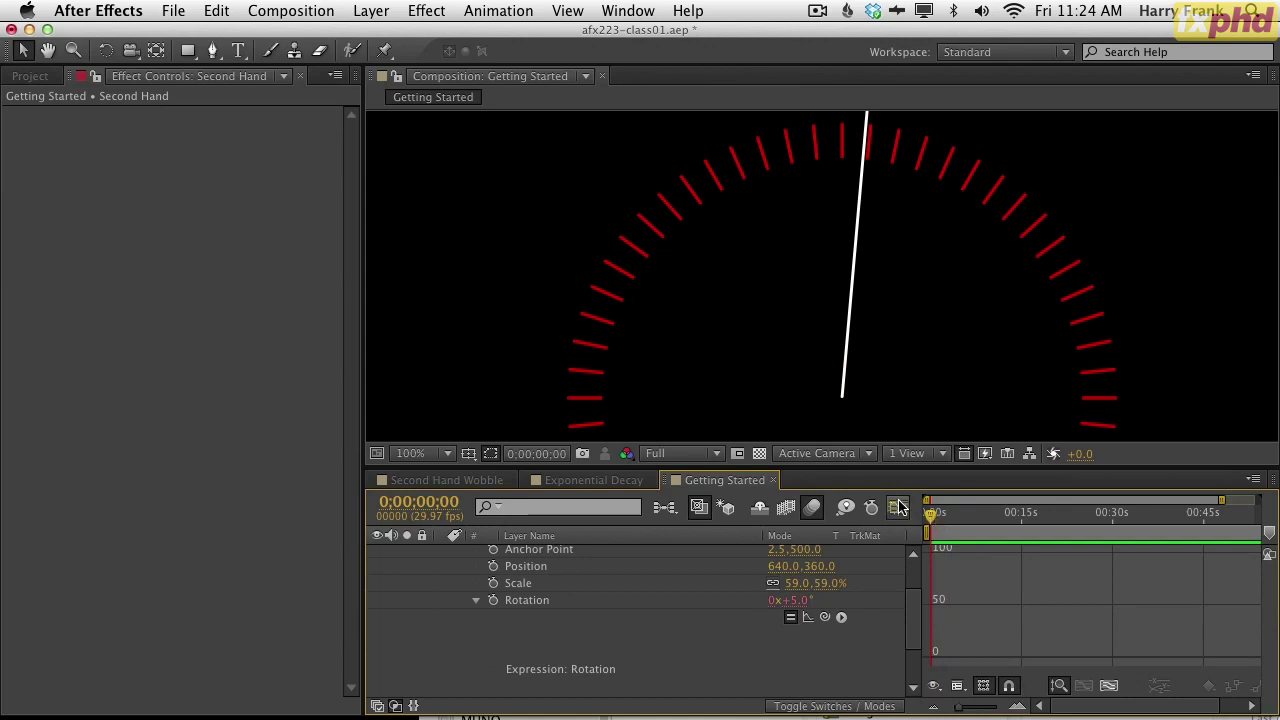
click(898, 507)
click(950, 625)
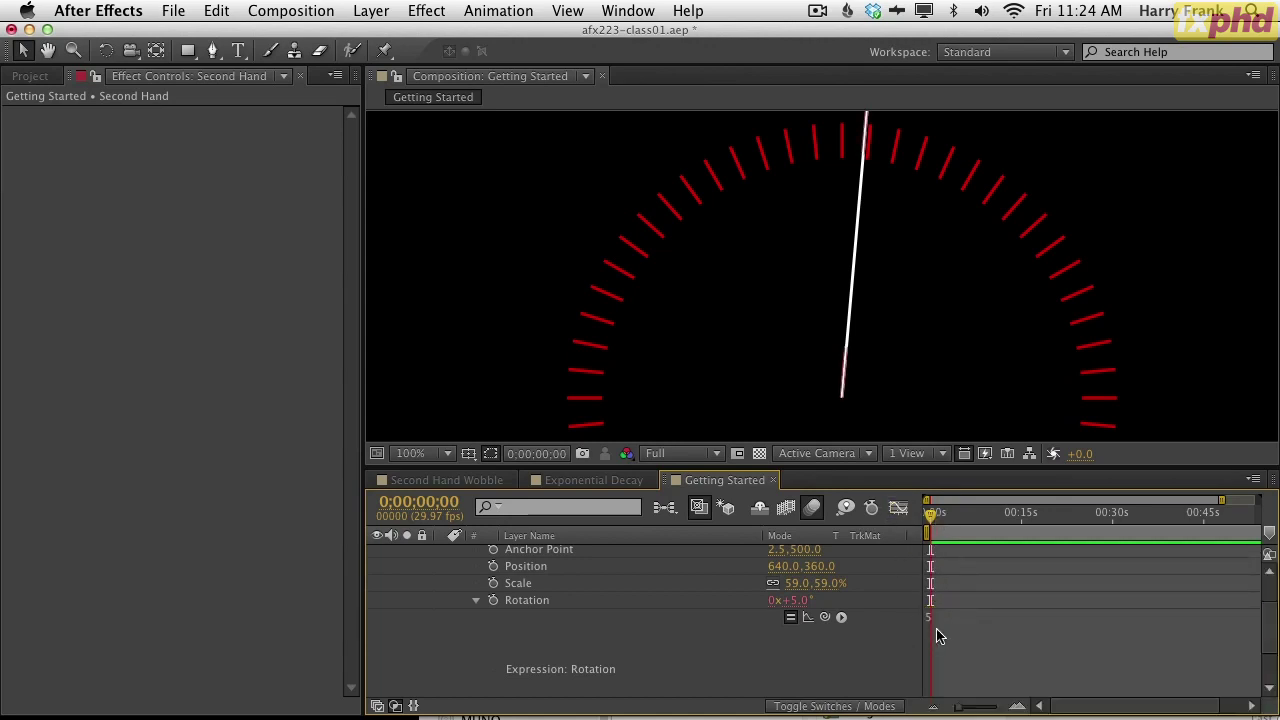
click(876, 644)
click(897, 512)
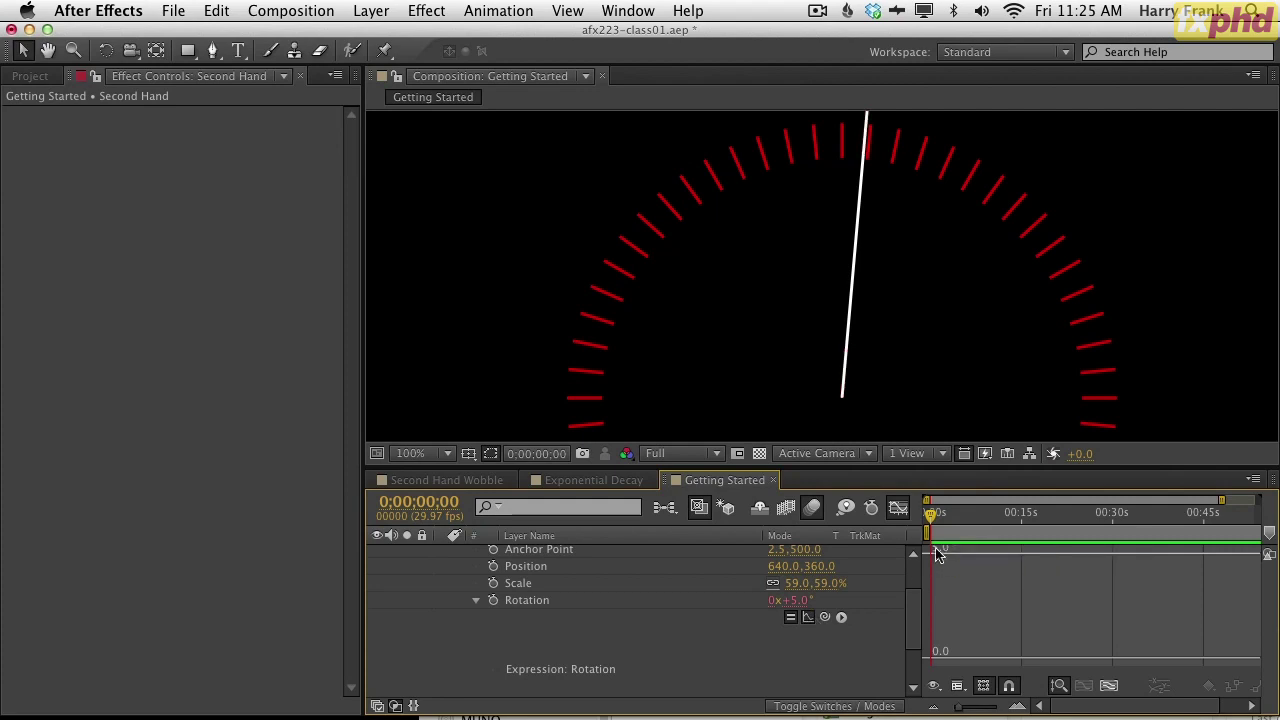
mouse_move(940, 556)
click(894, 510)
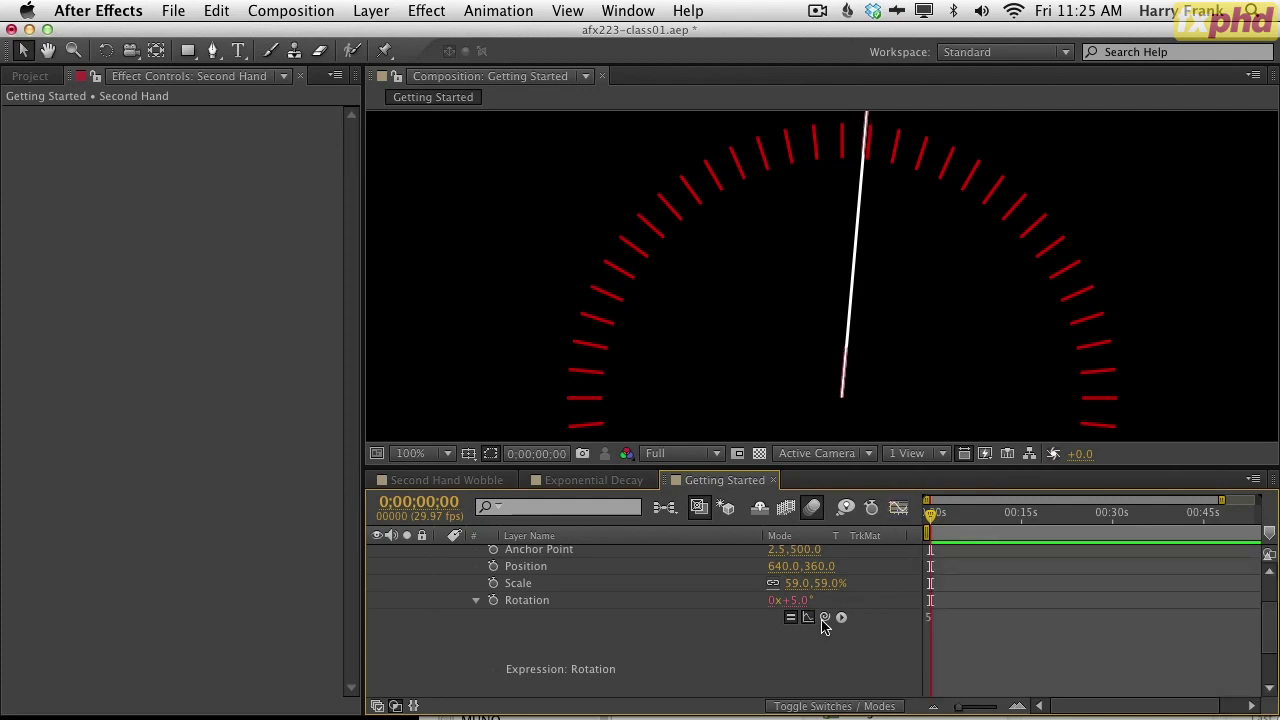
- Try out the Rotation expression's pick whip, and open the expression text for editing while keeping it as it is
drag(824, 624, 778, 606)
scroll(820, 585, down, 3)
scroll(840, 600, up, 2)
scroll(826, 650, down, 1)
click(947, 593)
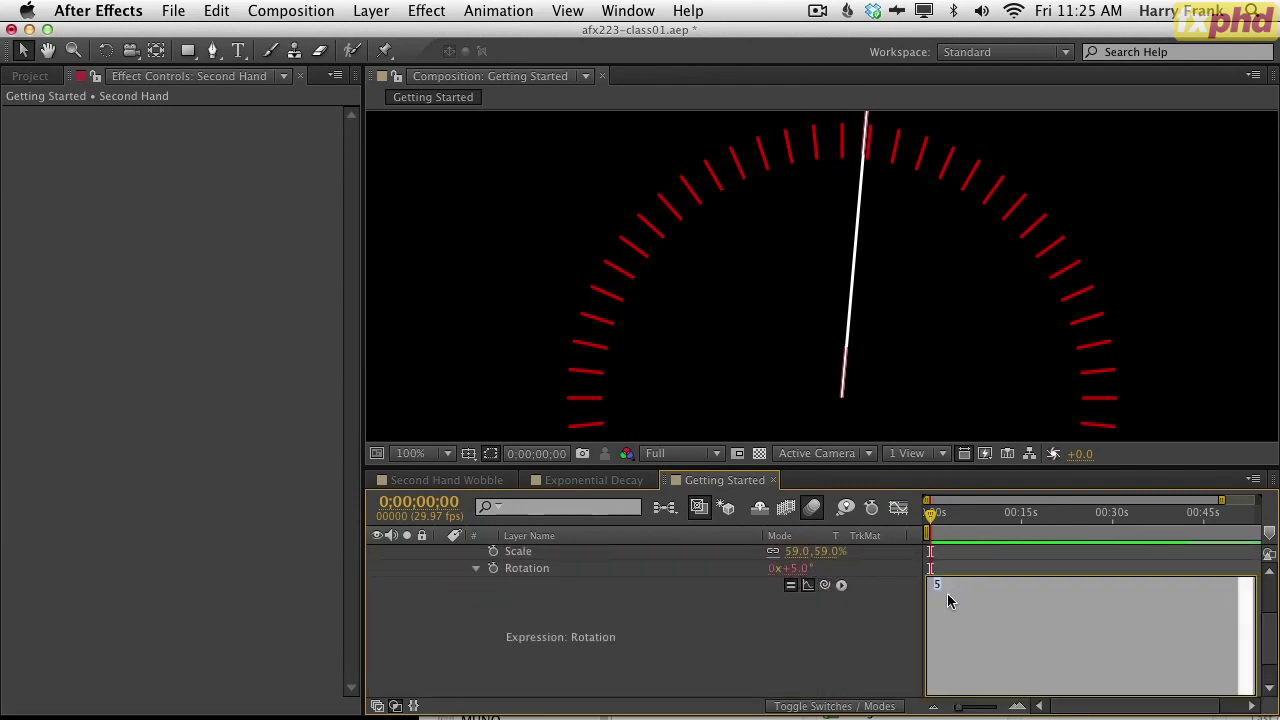
click(866, 631)
- Look through the Rotation expression's language list, including Vector Math and MarkerKey, and close it without inserting anything
click(841, 586)
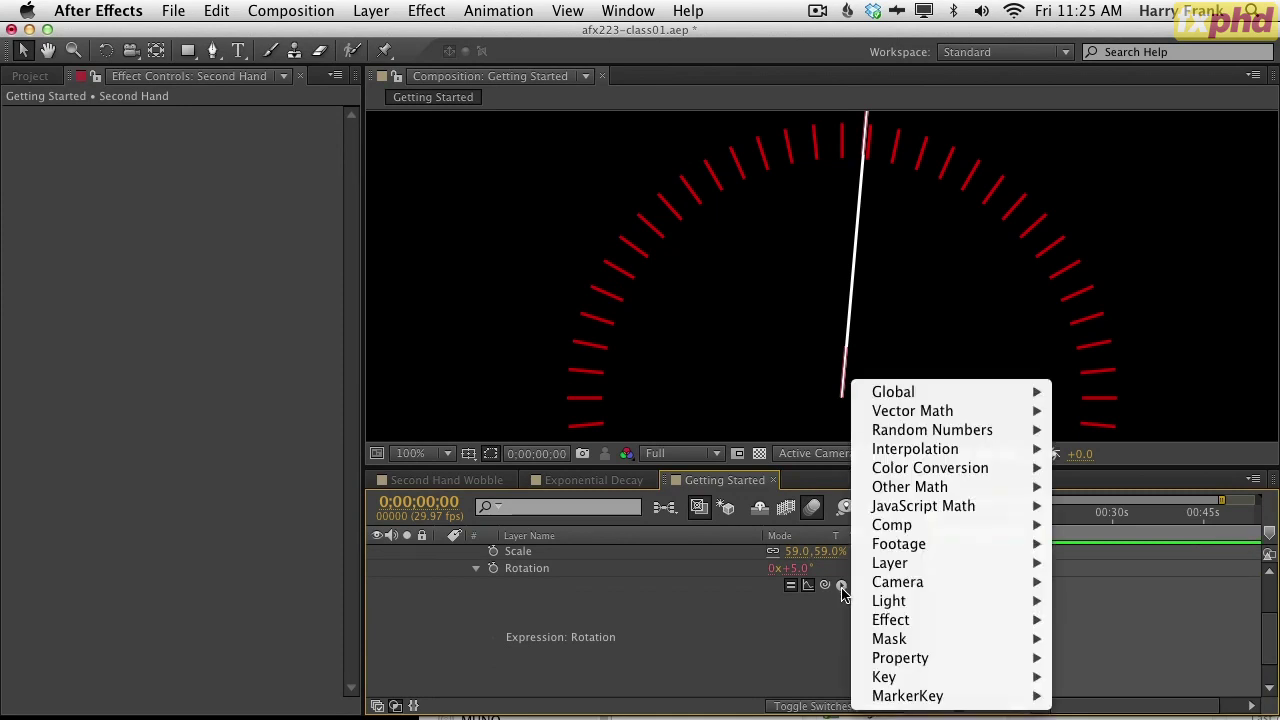
mouse_move(908, 417)
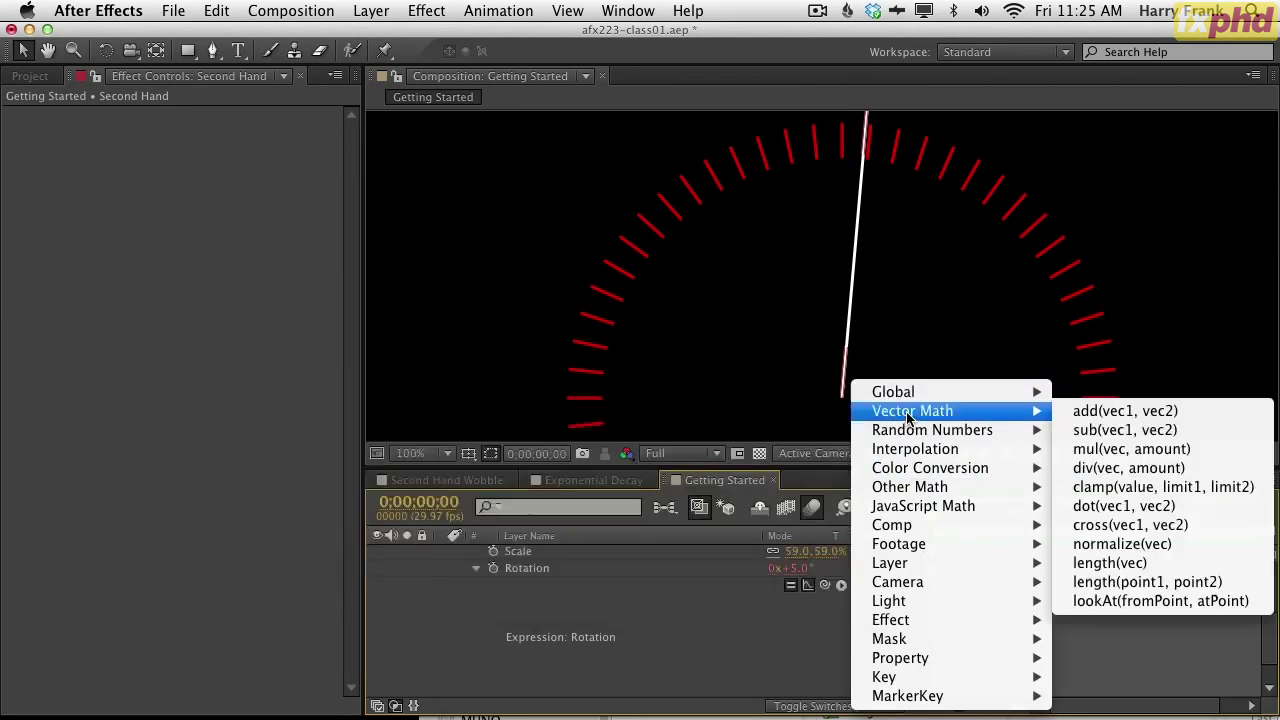
mouse_move(908, 697)
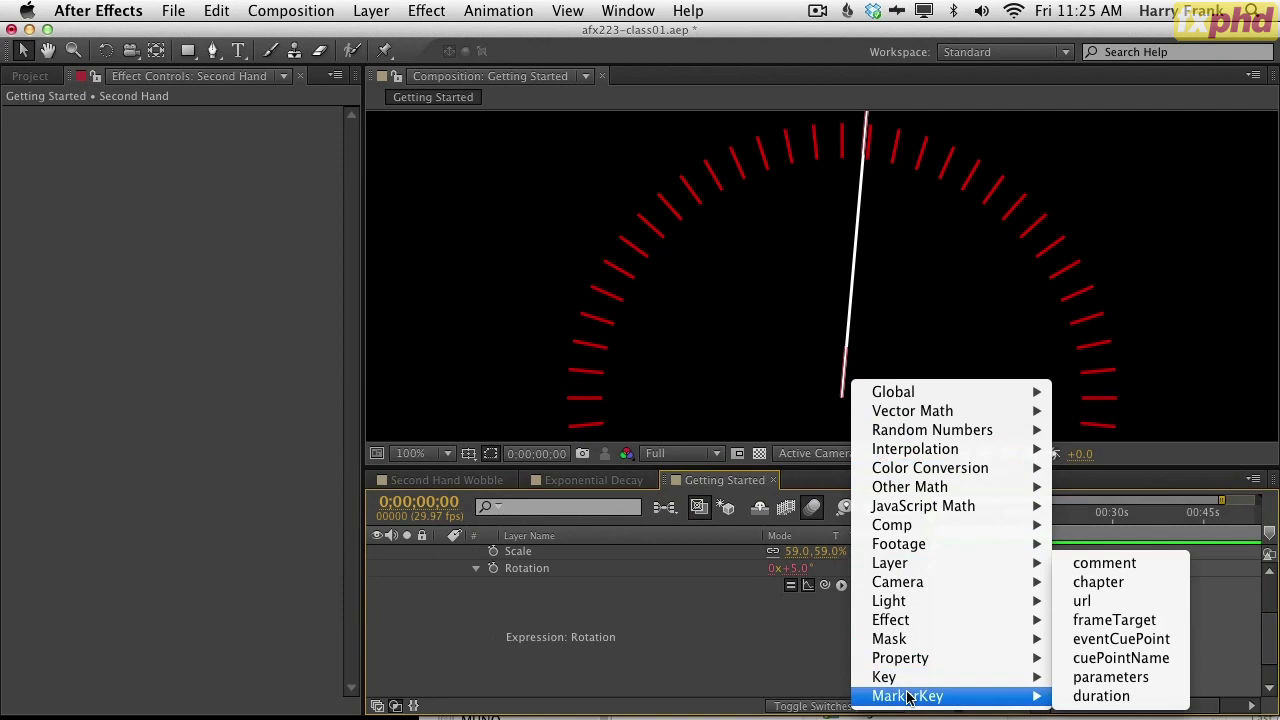
mouse_move(935, 662)
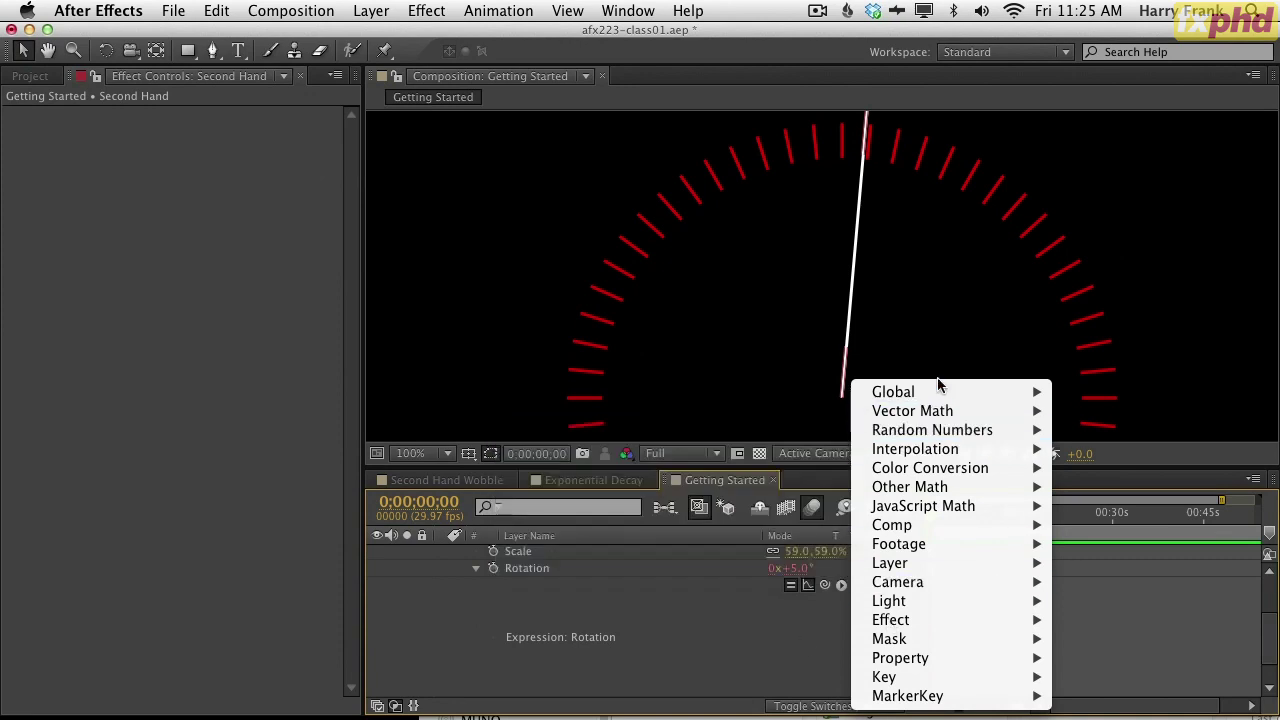
mouse_move(940, 393)
click(889, 306)
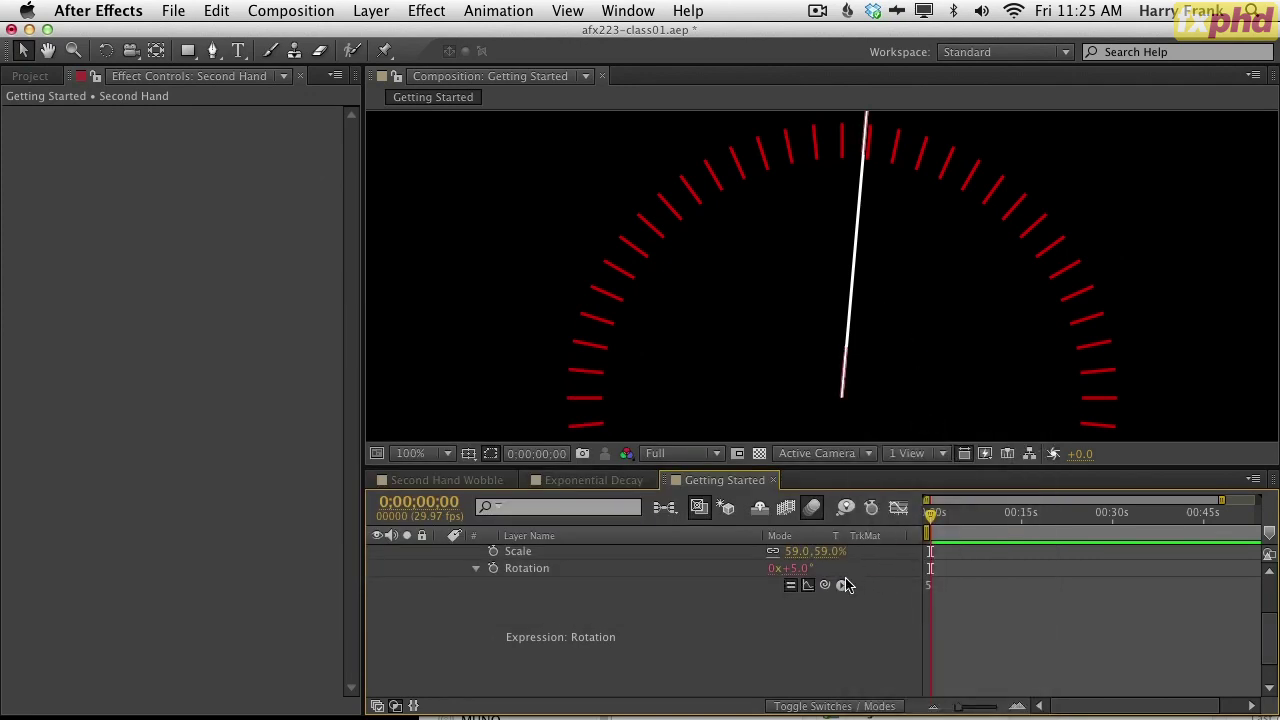
- Remove the Second Hand's Rotation expression and add a fresh one, keeping the default transform.rotation text
alt+click(493, 568)
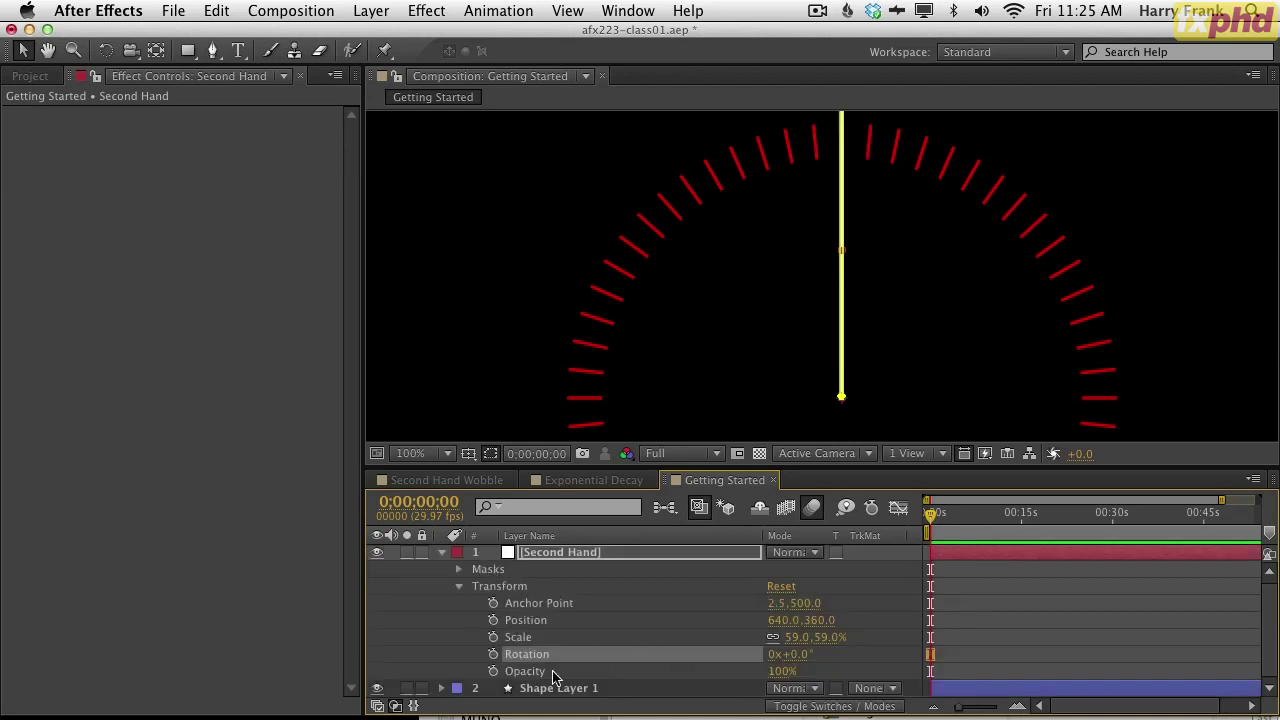
alt+click(493, 654)
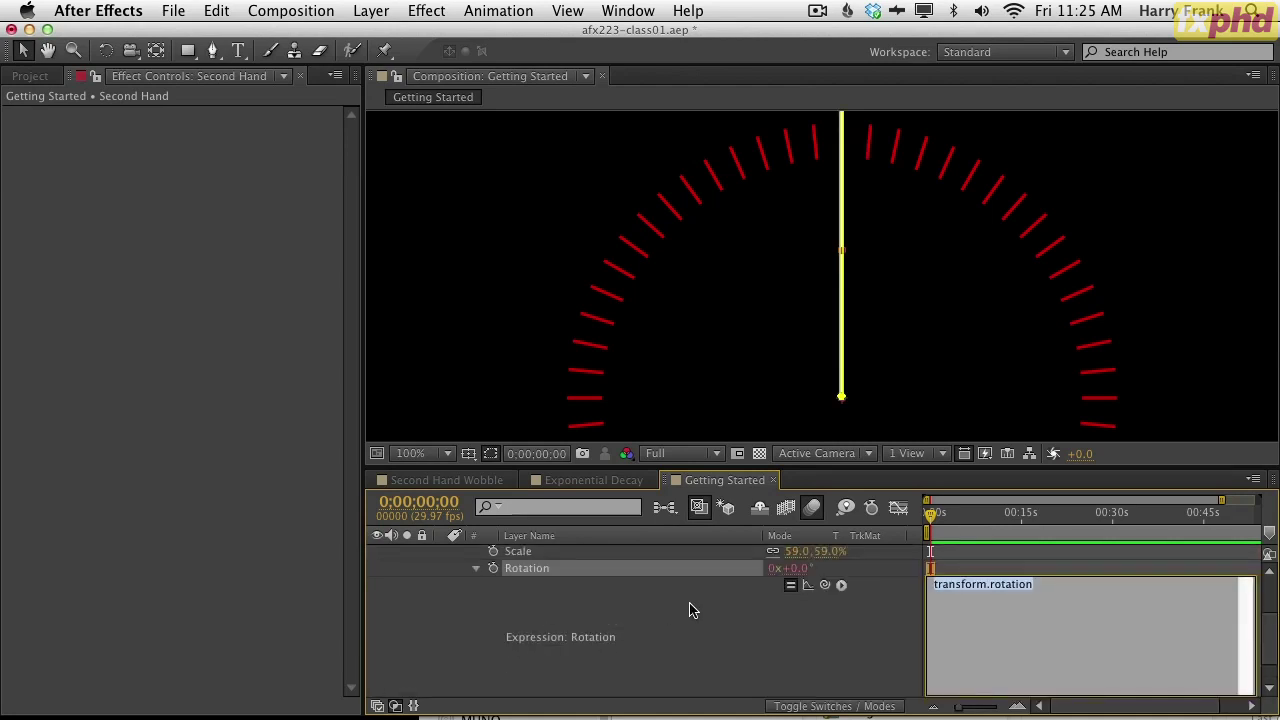
click(843, 640)
drag(976, 522, 862, 545)
click(960, 602)
click(896, 645)
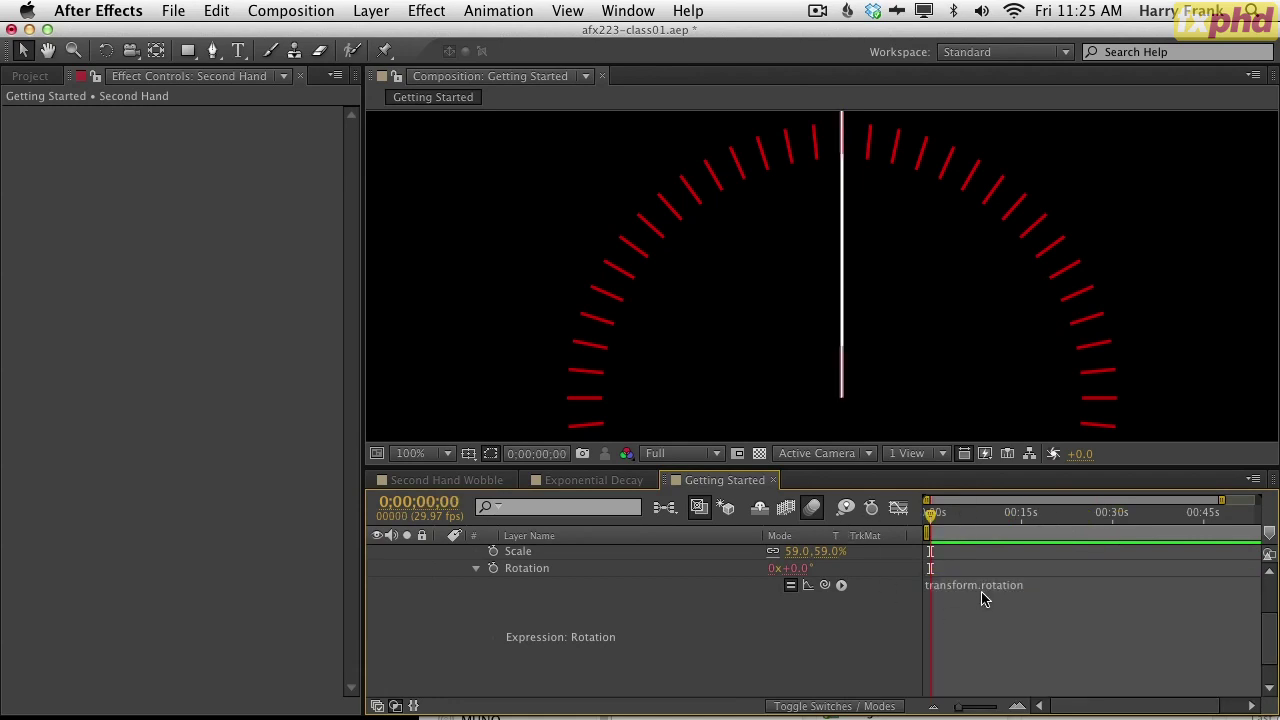
- Replace the Second Hand's Rotation expression with time and try scrubbing the timeline
click(983, 594)
text(time)
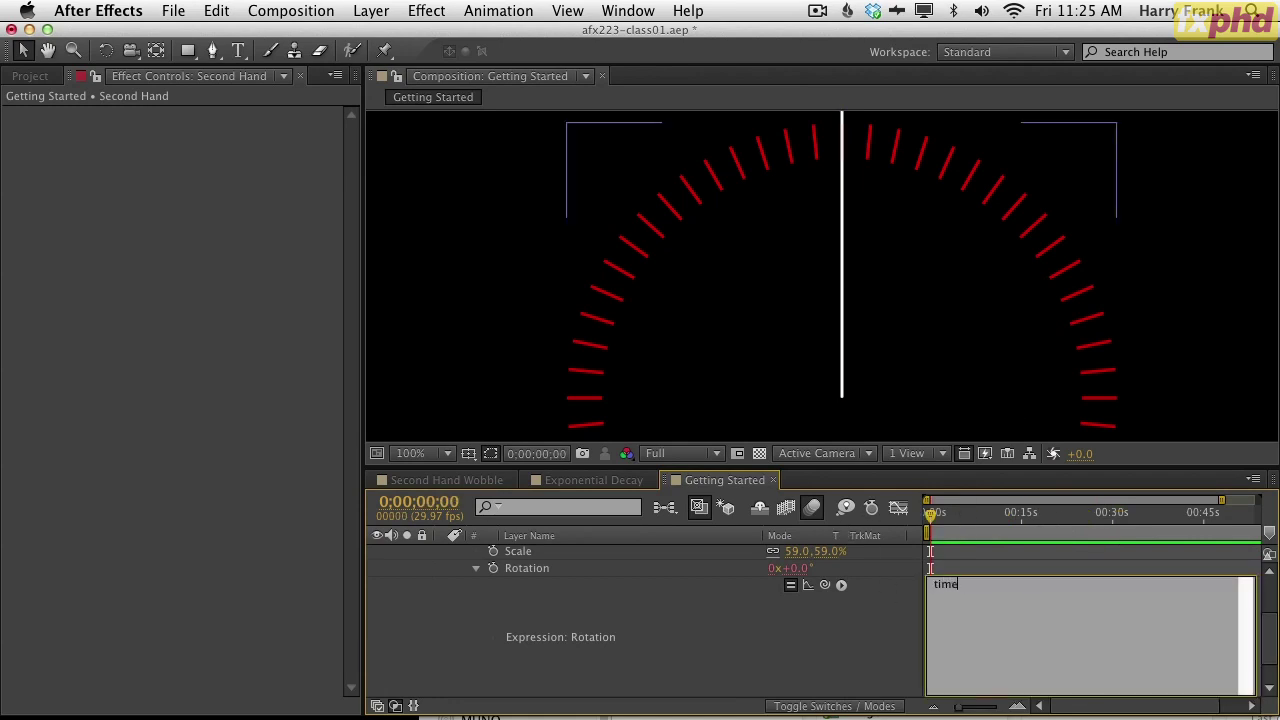
key(KP_Enter)
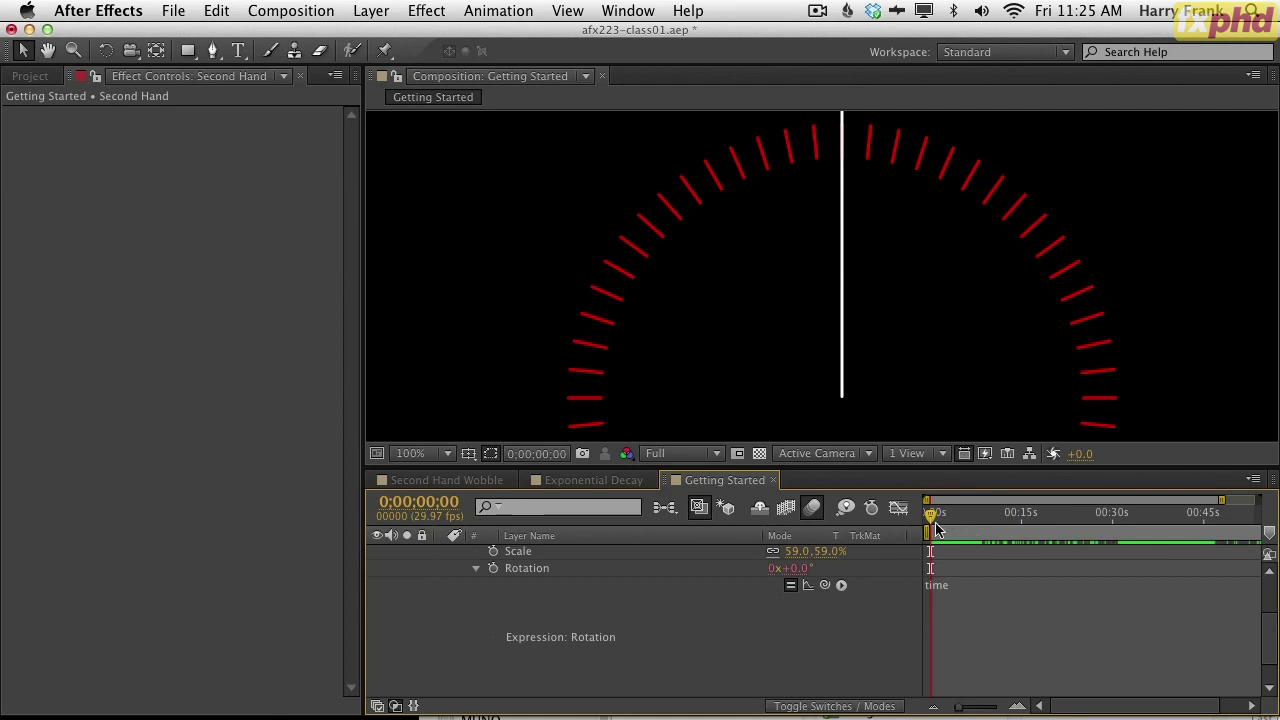
drag(934, 520, 942, 578)
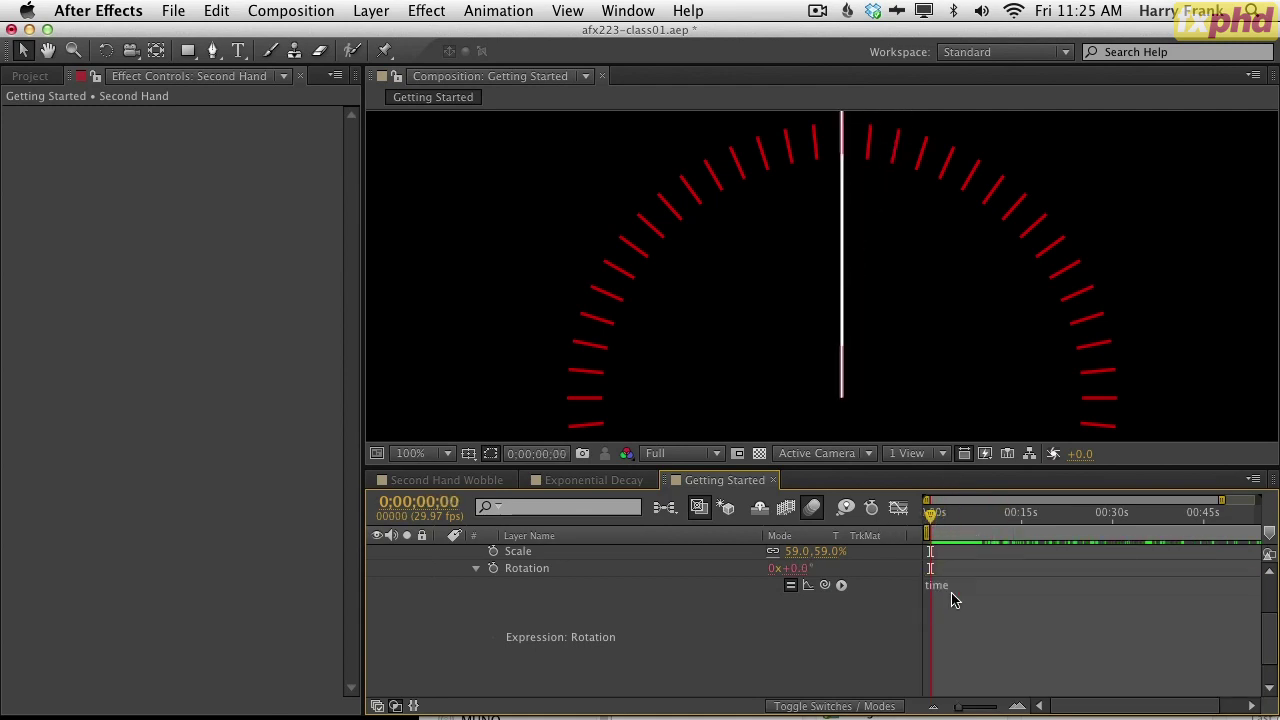
- Examine the expression language categories, including Global, Random Numbers, Interpolation, Color Conversion and Vector Math, without inserting anything
click(951, 592)
click(841, 585)
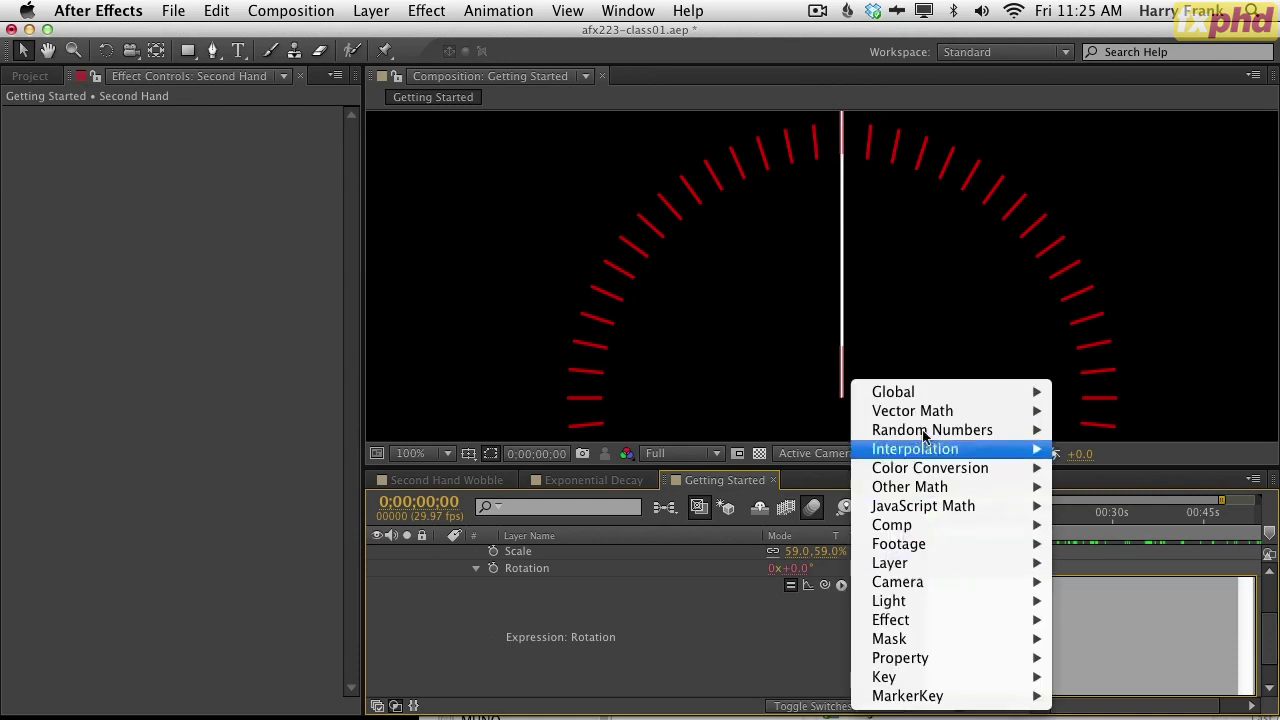
mouse_move(893, 392)
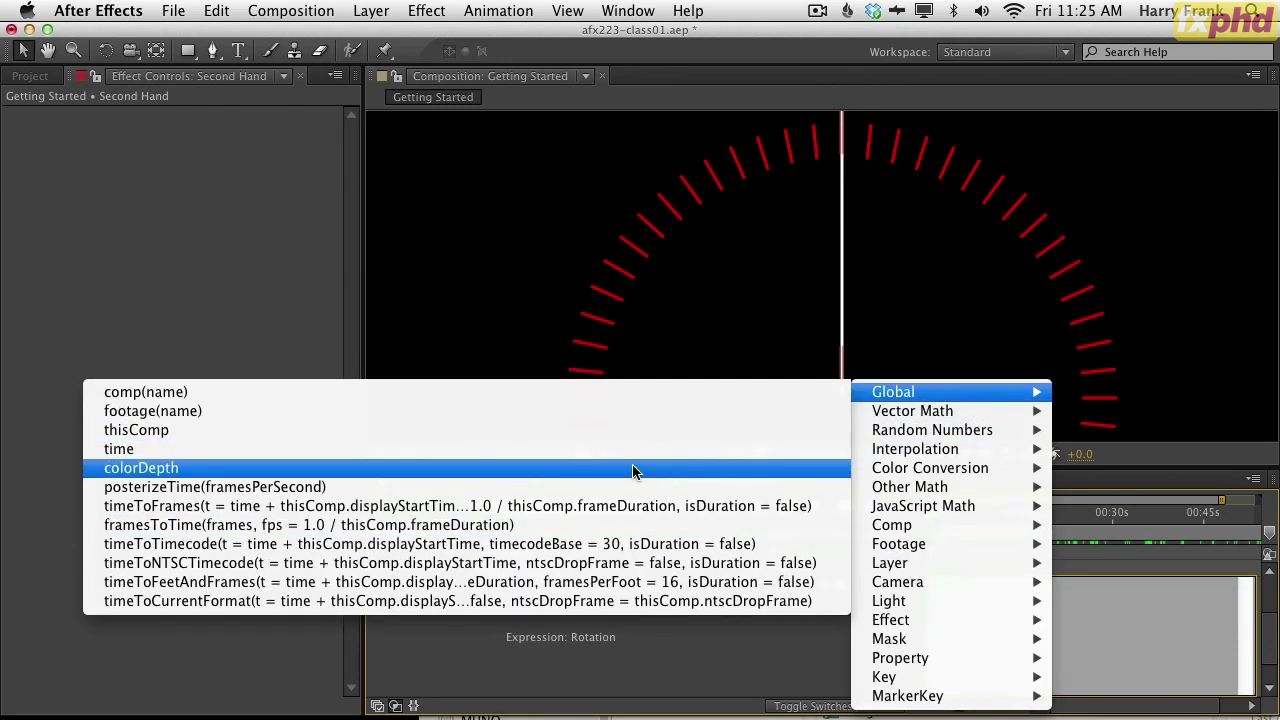
mouse_move(1016, 432)
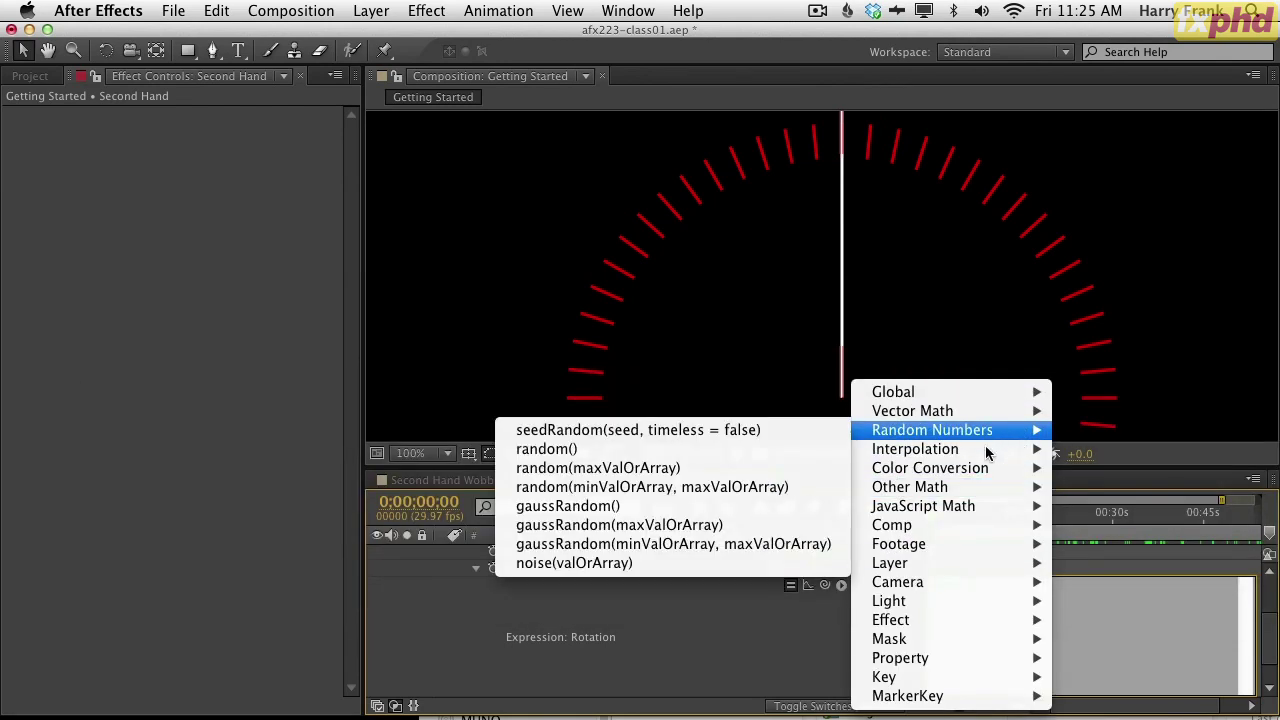
mouse_move(980, 449)
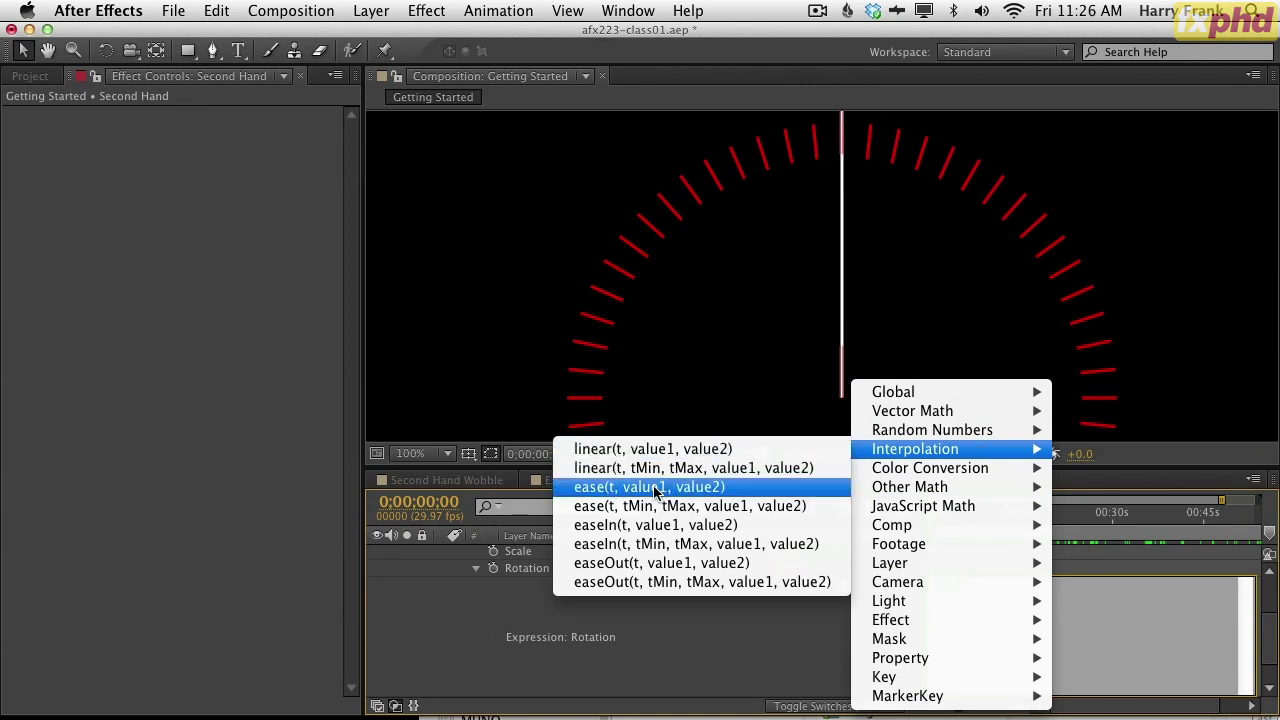
mouse_move(940, 474)
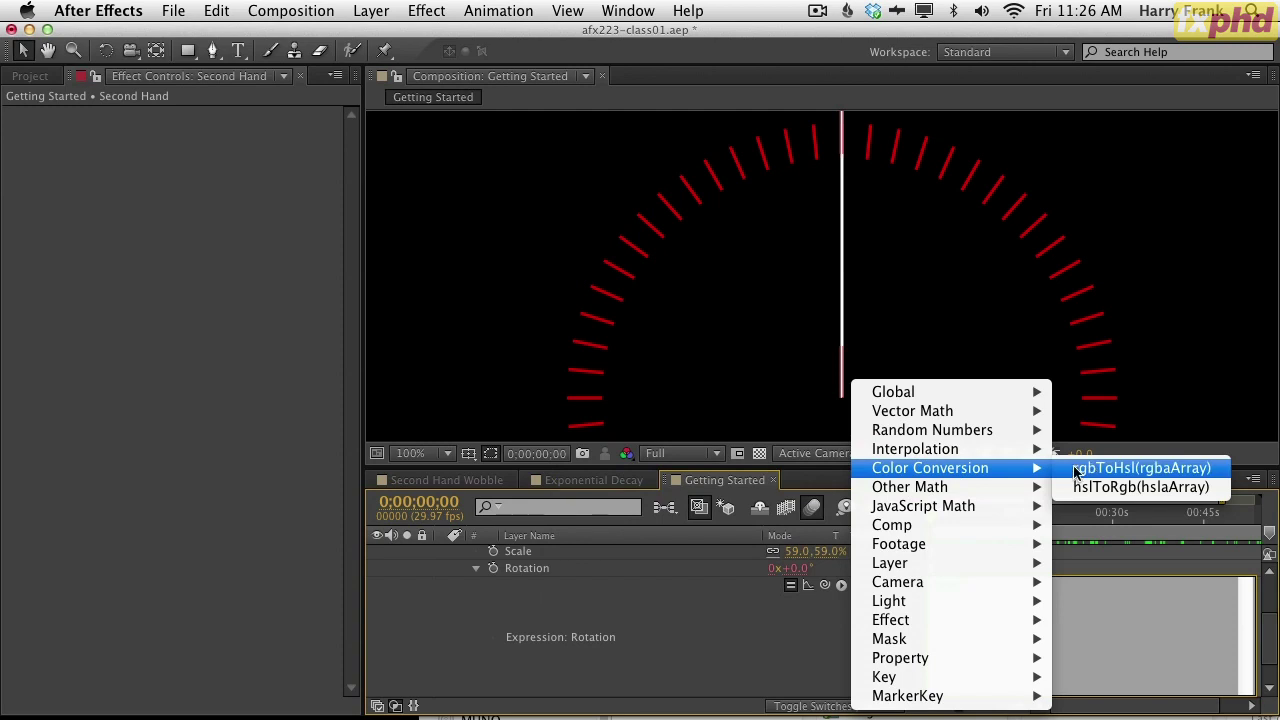
mouse_move(974, 524)
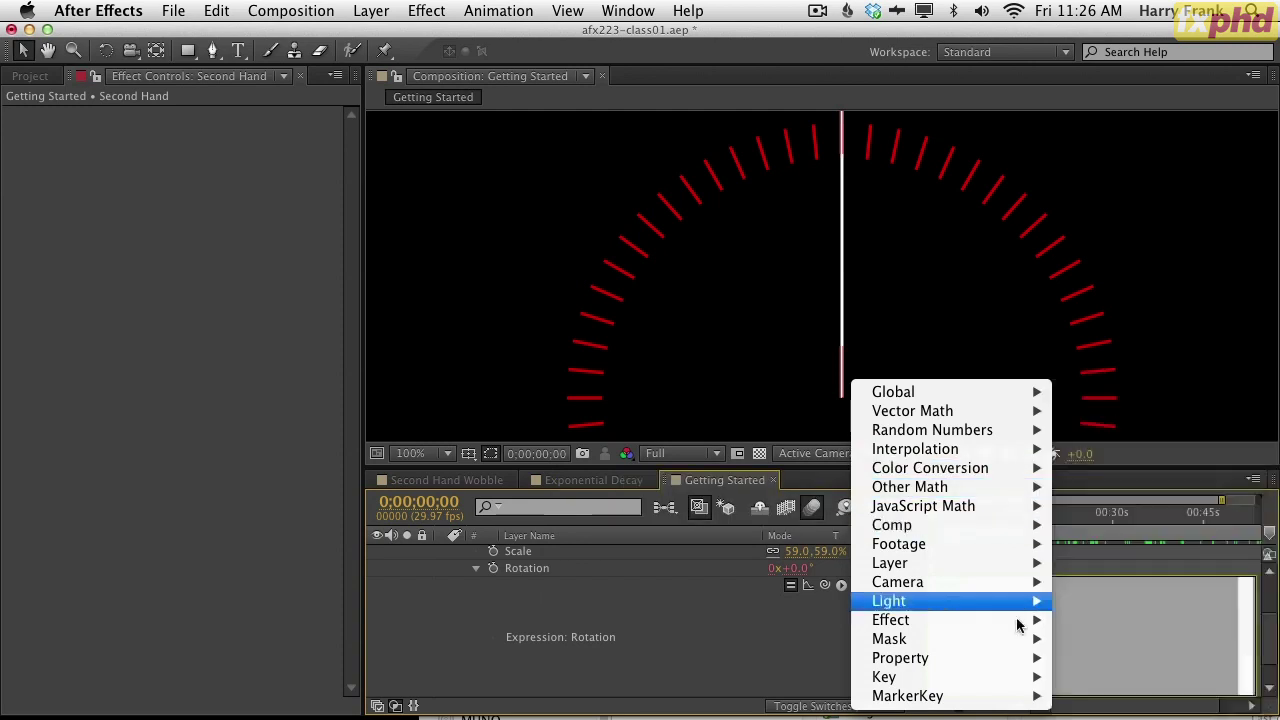
mouse_move(929, 508)
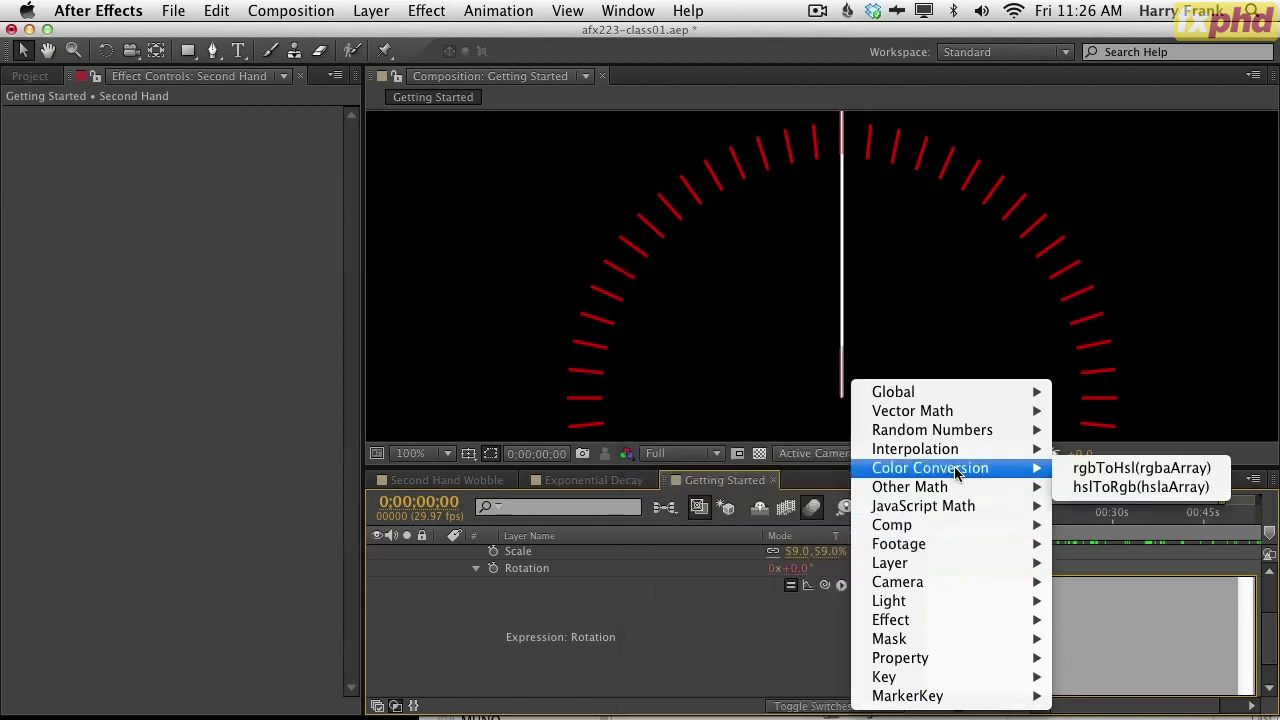
mouse_move(955, 411)
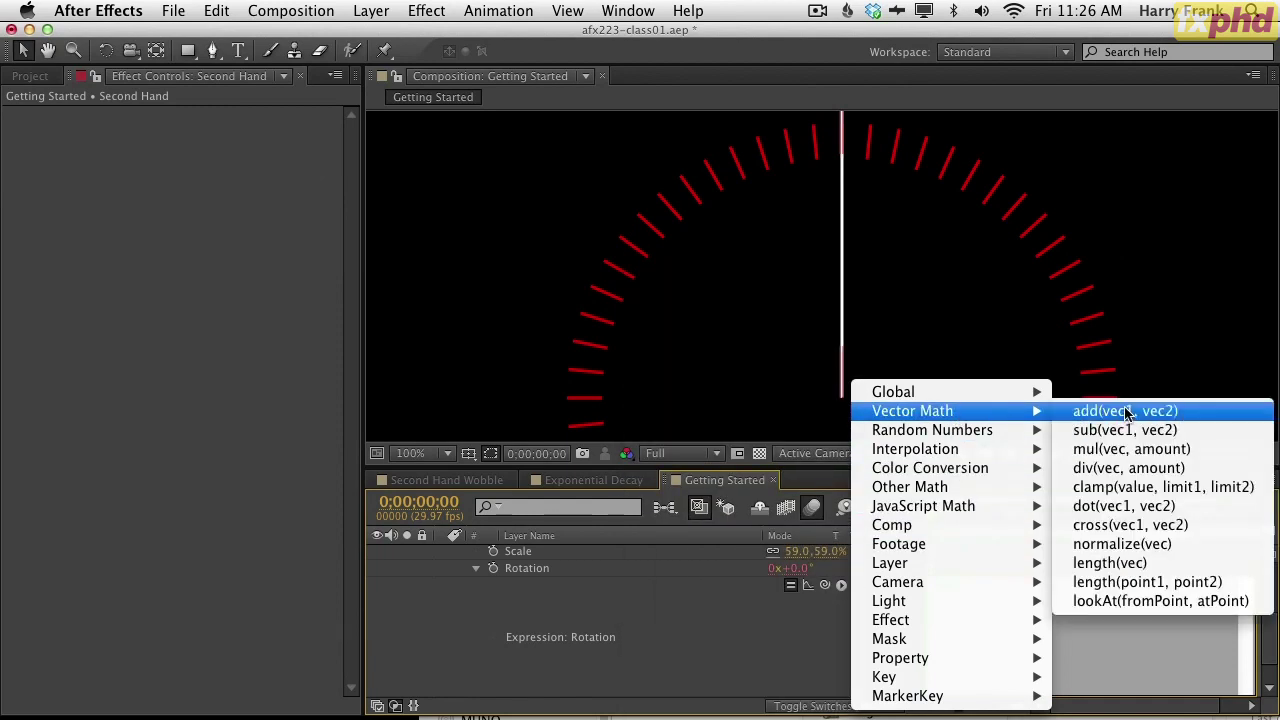
click(1014, 282)
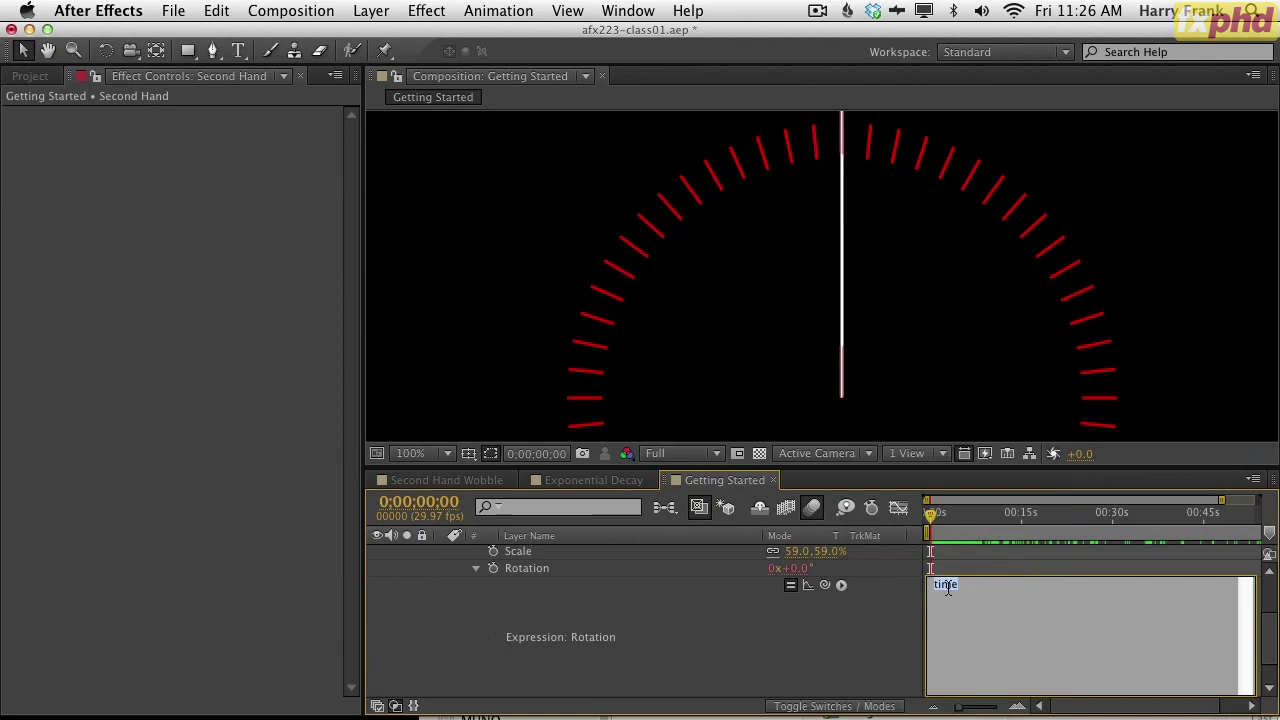
click(870, 648)
click(951, 588)
click(862, 652)
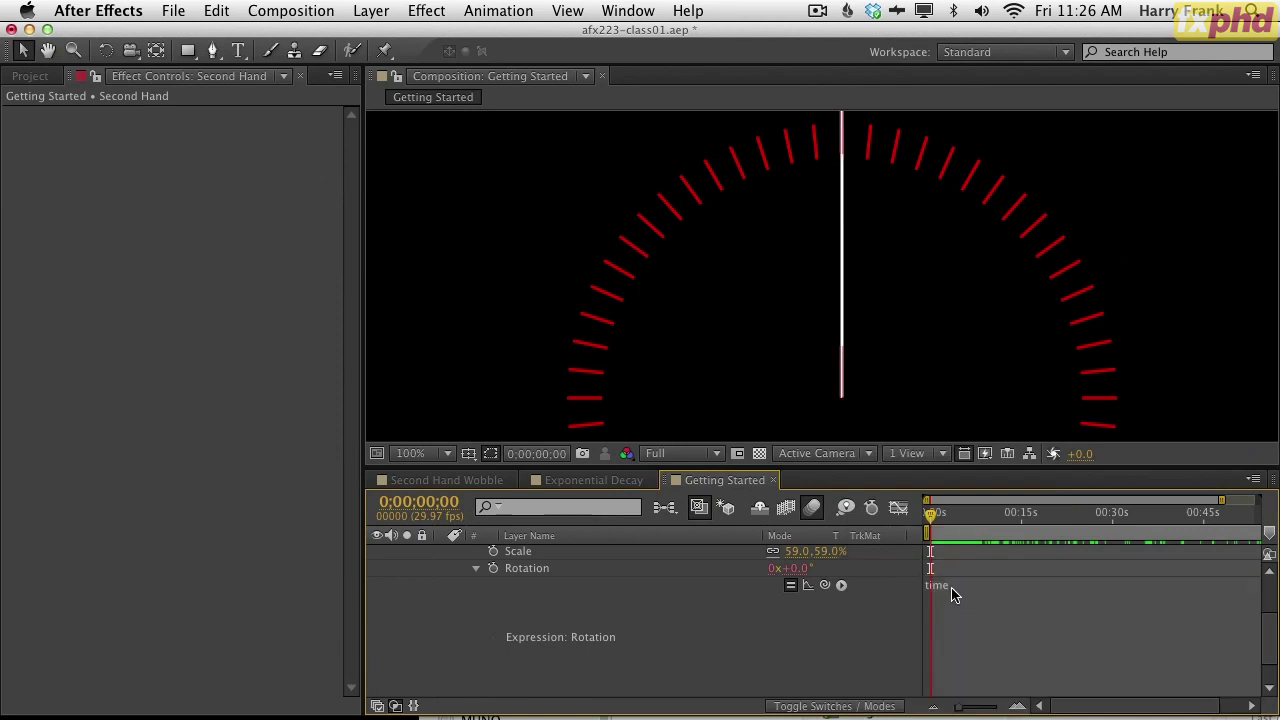
click(953, 592)
click(877, 645)
- Go to 0;00;10;00 to compare the Second Hand's rotation with the time, and scrub back to 0;00;03;24
drag(930, 515, 990, 526)
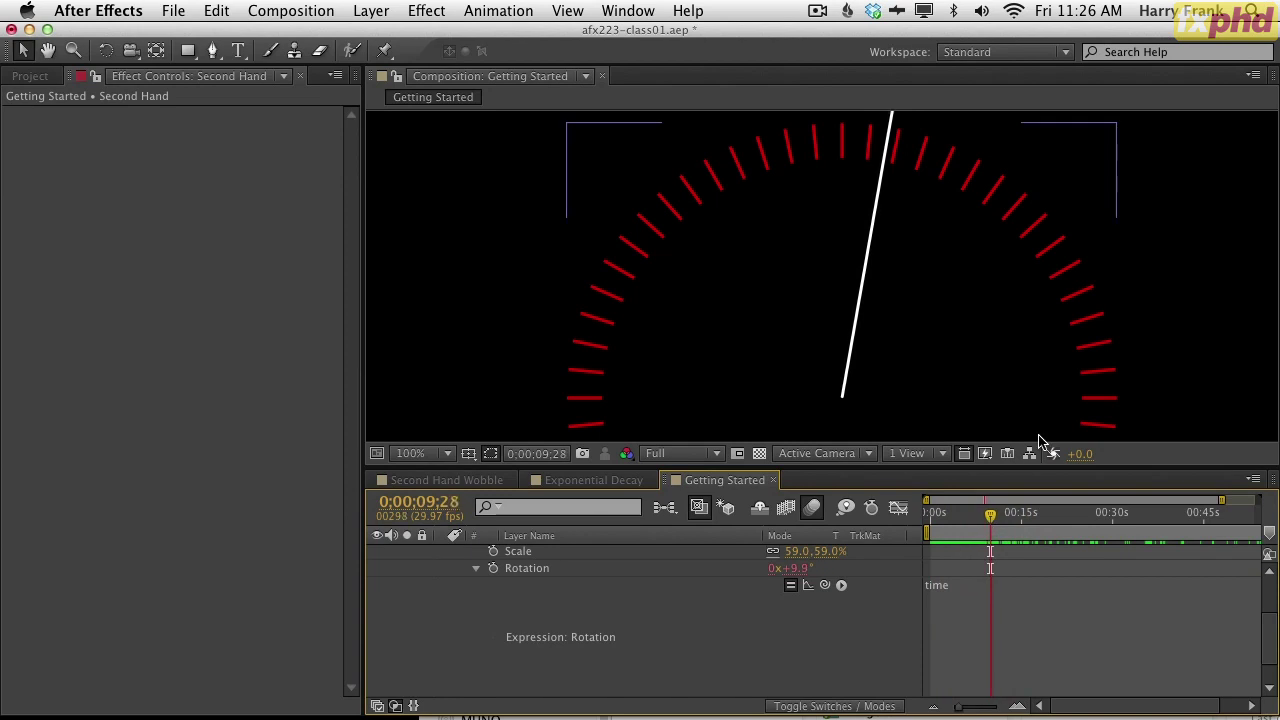
key(Page_Down)
key(Page_Down)
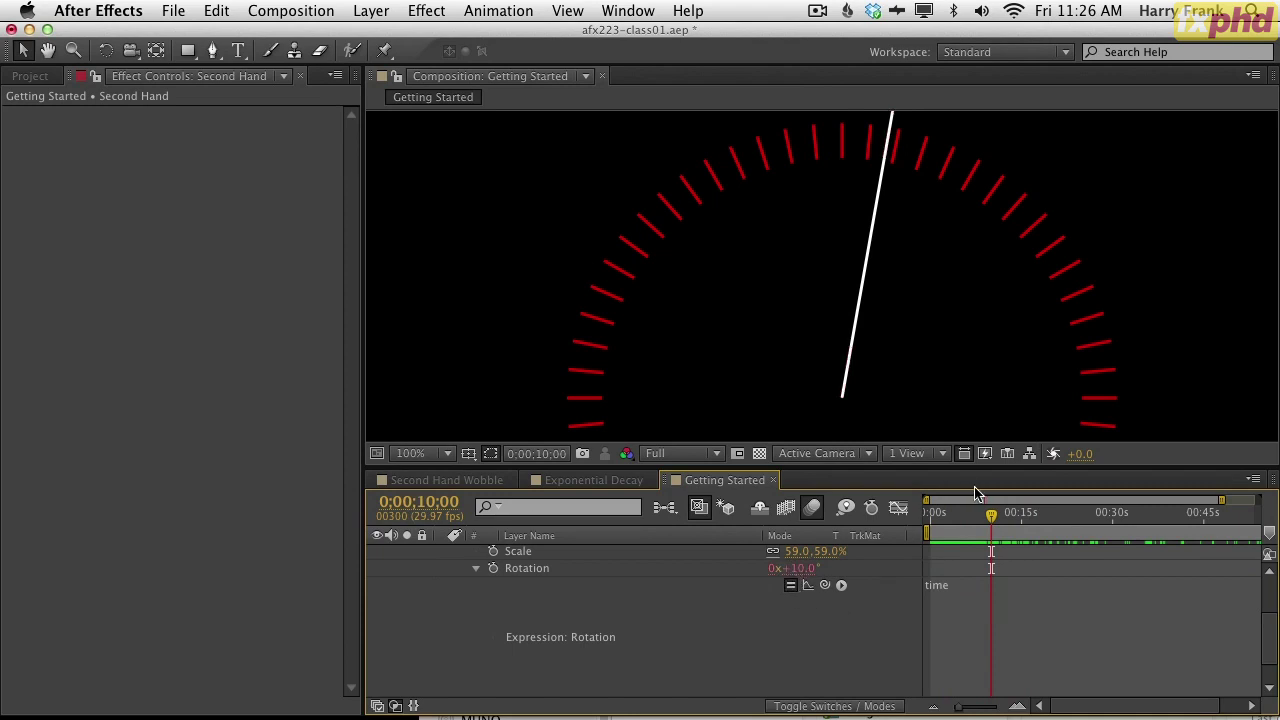
drag(980, 514, 953, 570)
- Change the Second Hand's Rotation expression to time + 10
click(958, 591)
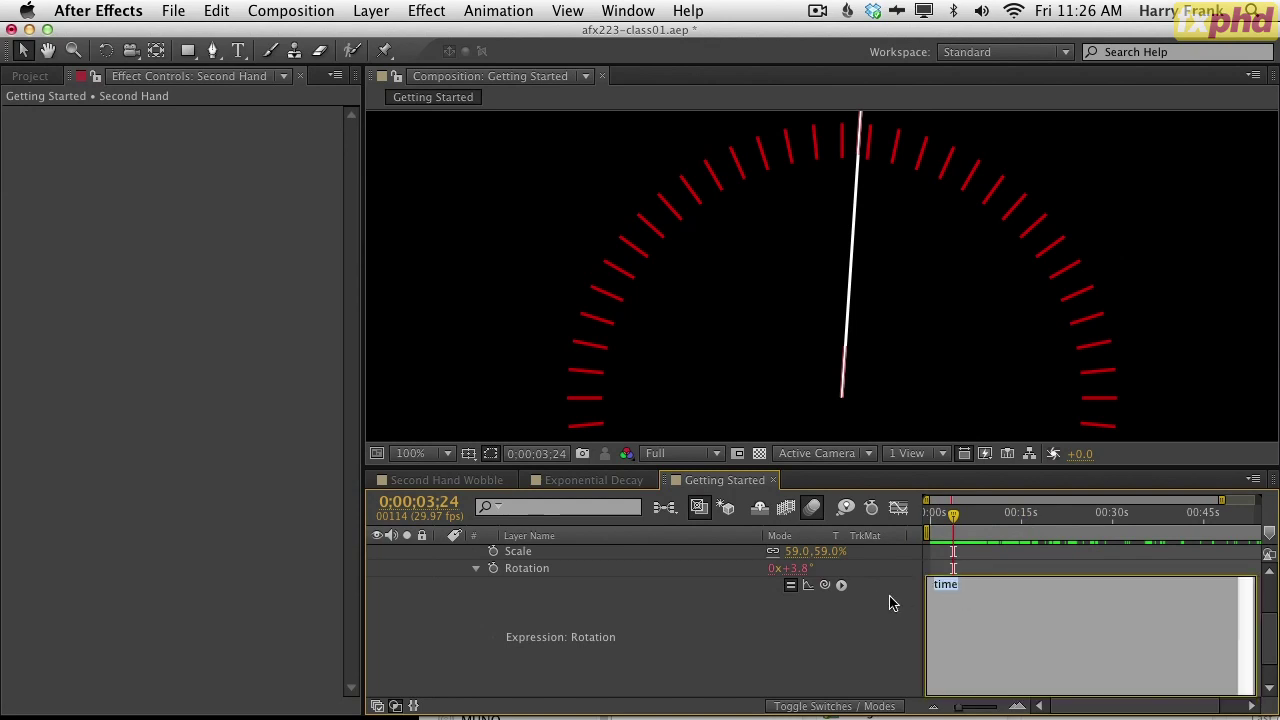
click(998, 594)
key(KP_Enter)
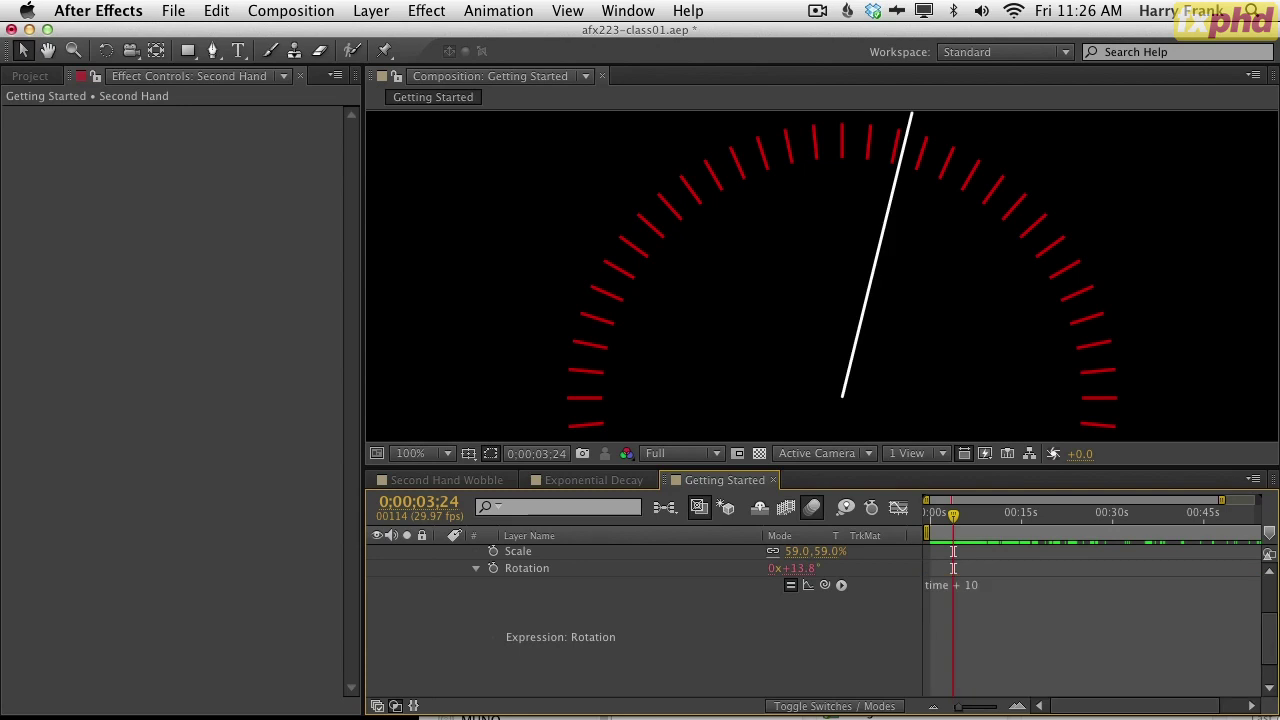
- Change the Rotation expression to time - 10 and scrub to 0;00;10;16 to check the hand's offset
click(1009, 617)
click(962, 584)
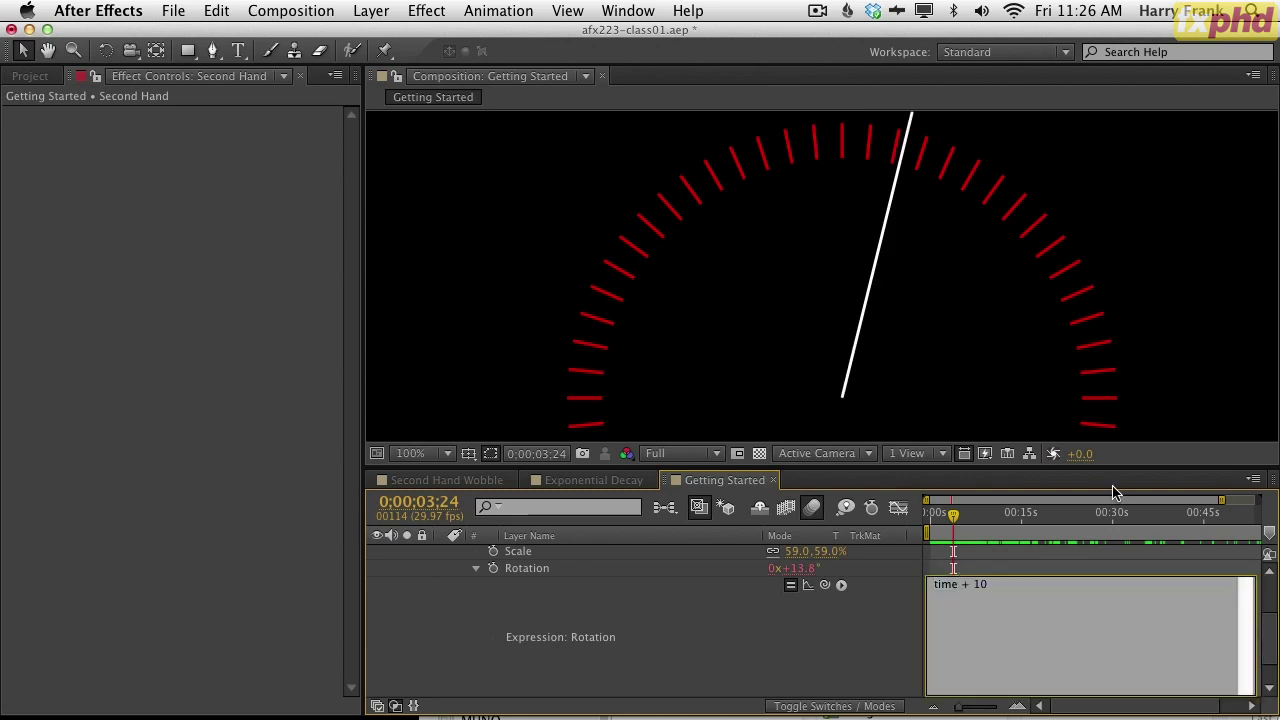
text(-)
key(KP_Enter)
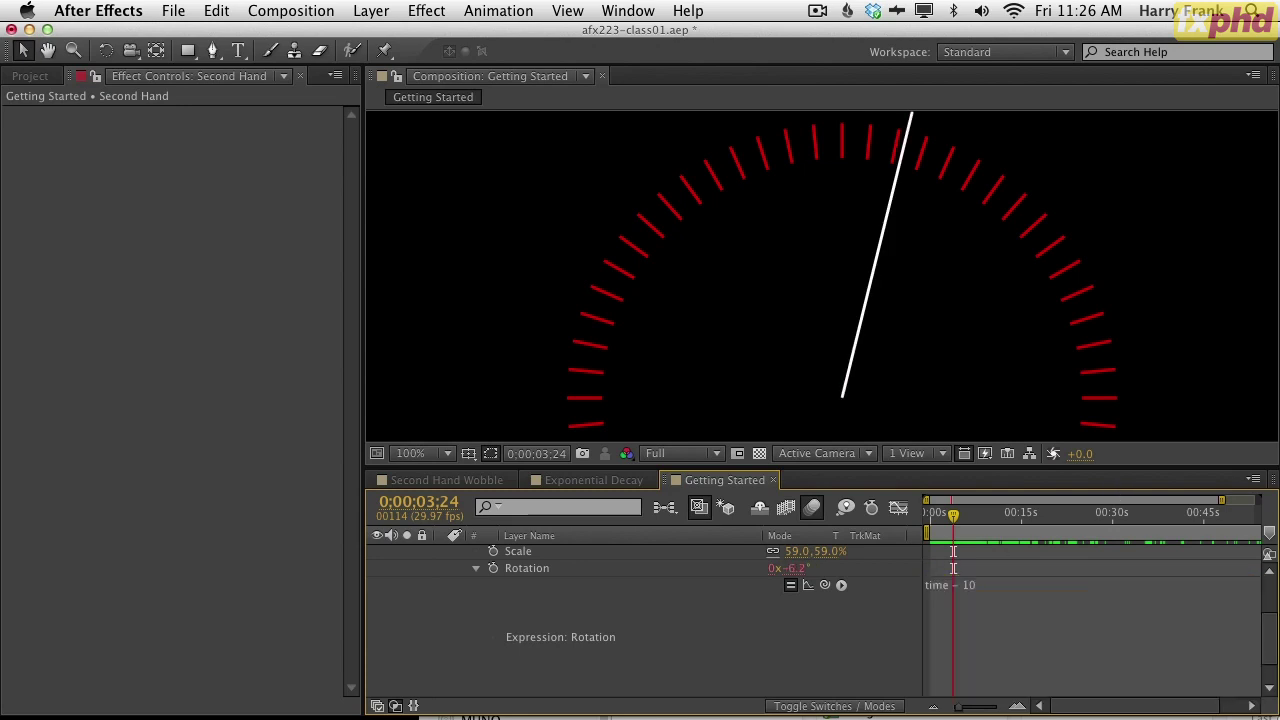
mouse_move(978, 514)
mouse_down()
mouse_move(1089, 514)
mouse_move(993, 514)
mouse_up()
- Strip the subtraction from the Rotation expression so that only time remains
click(957, 585)
key(Right)
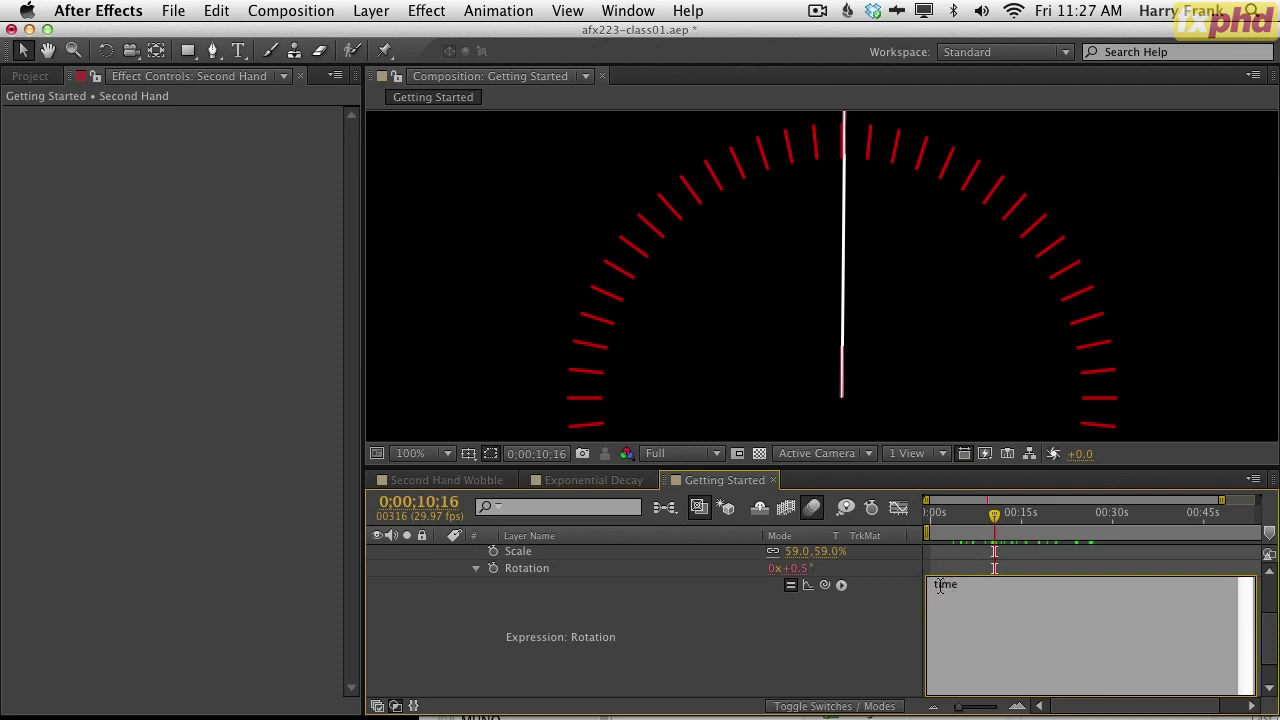
click(822, 663)
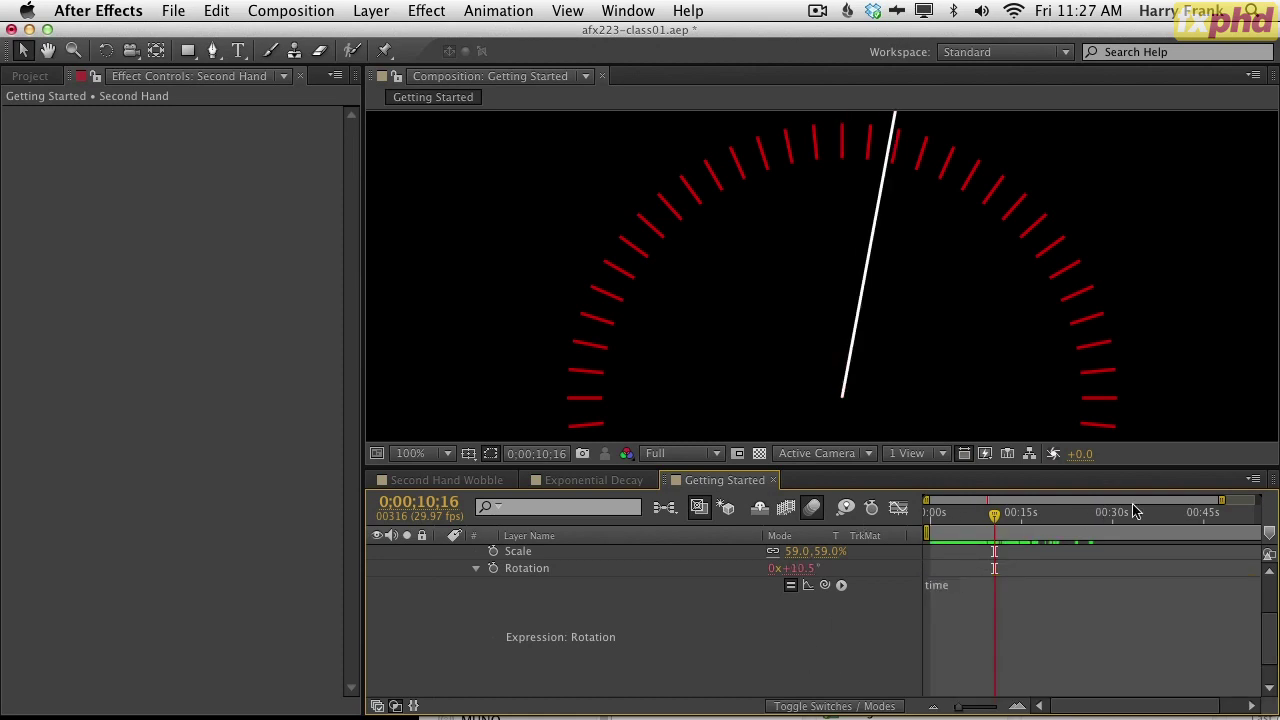
- Extend the work area to the end of the composition and scrub to 0;00;59;27 to check the hand's rotation
drag(1224, 498, 1257, 499)
drag(986, 518, 1262, 555)
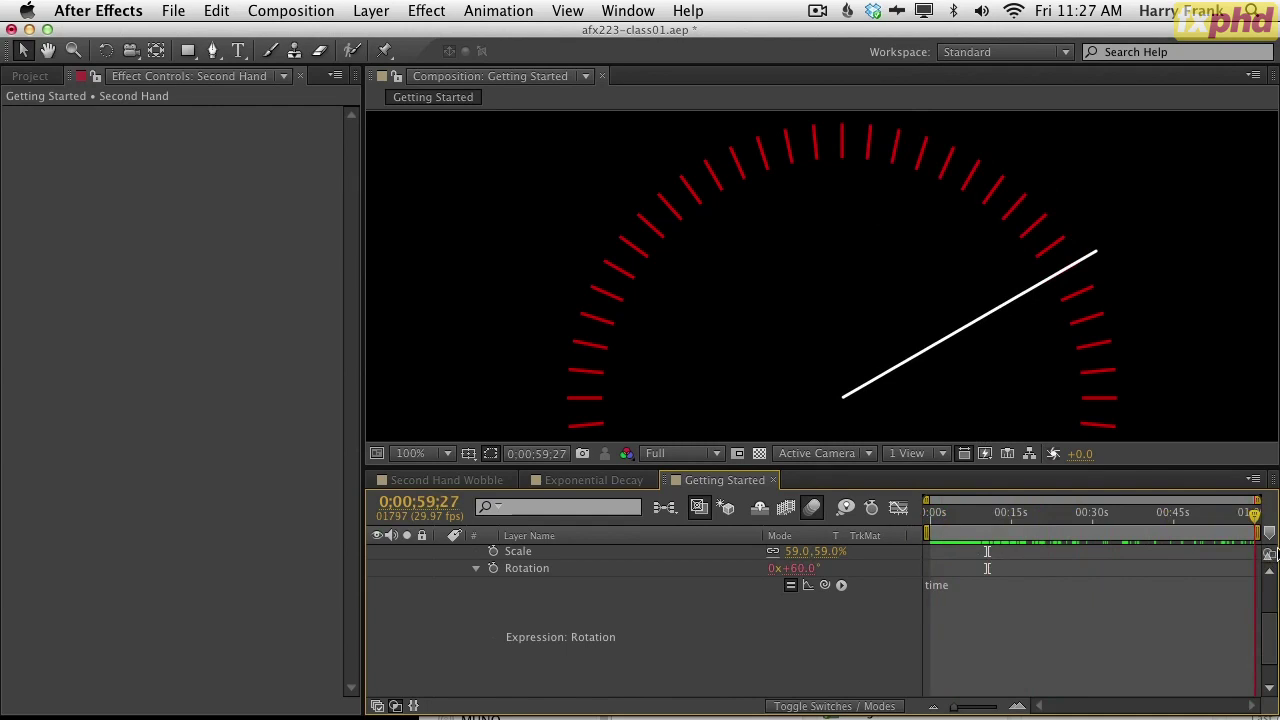
click(786, 558)
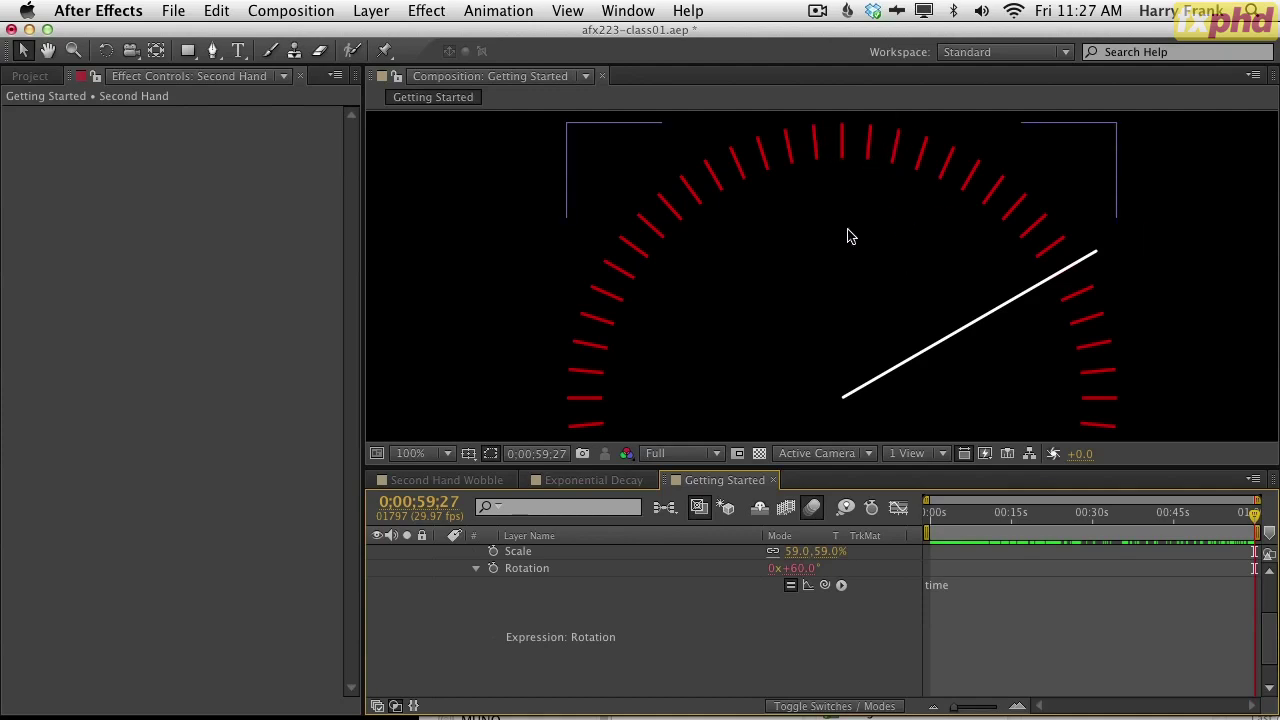
- Set the Rotation expression to time * 6 and scrub between the composition's start and end to check the hand's full turn
click(962, 578)
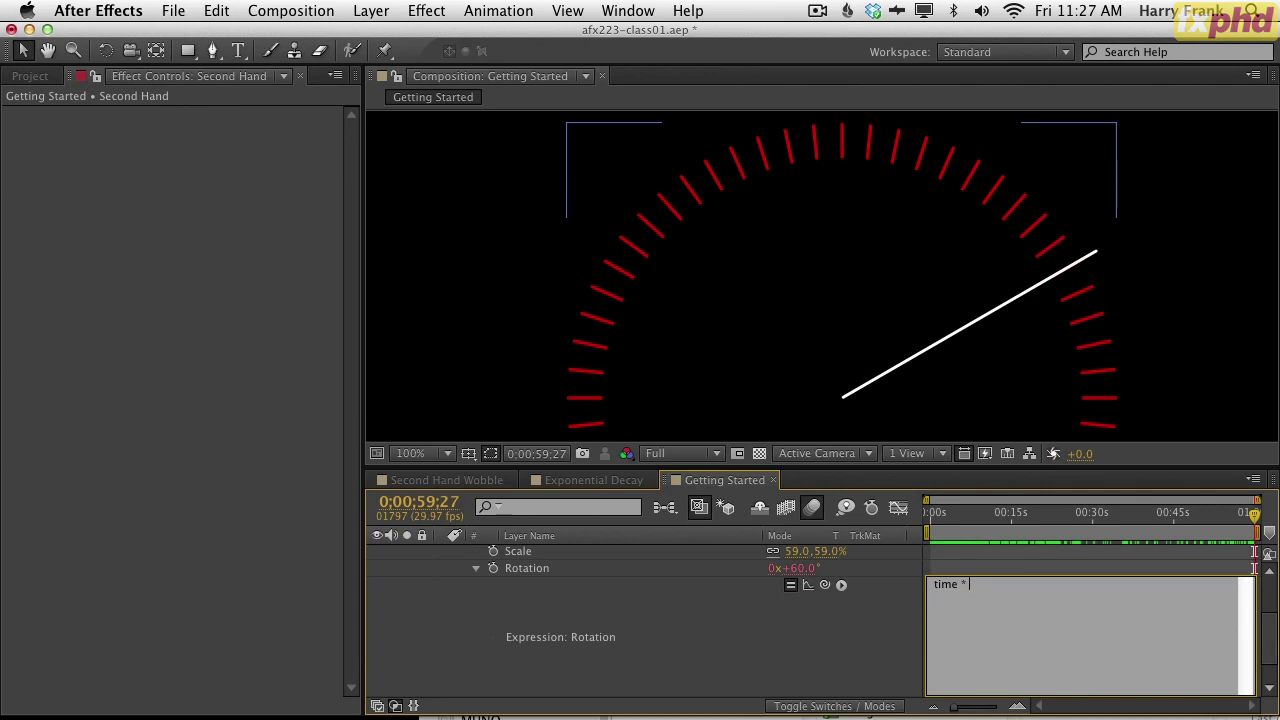
text(*)
key(KP_Enter)
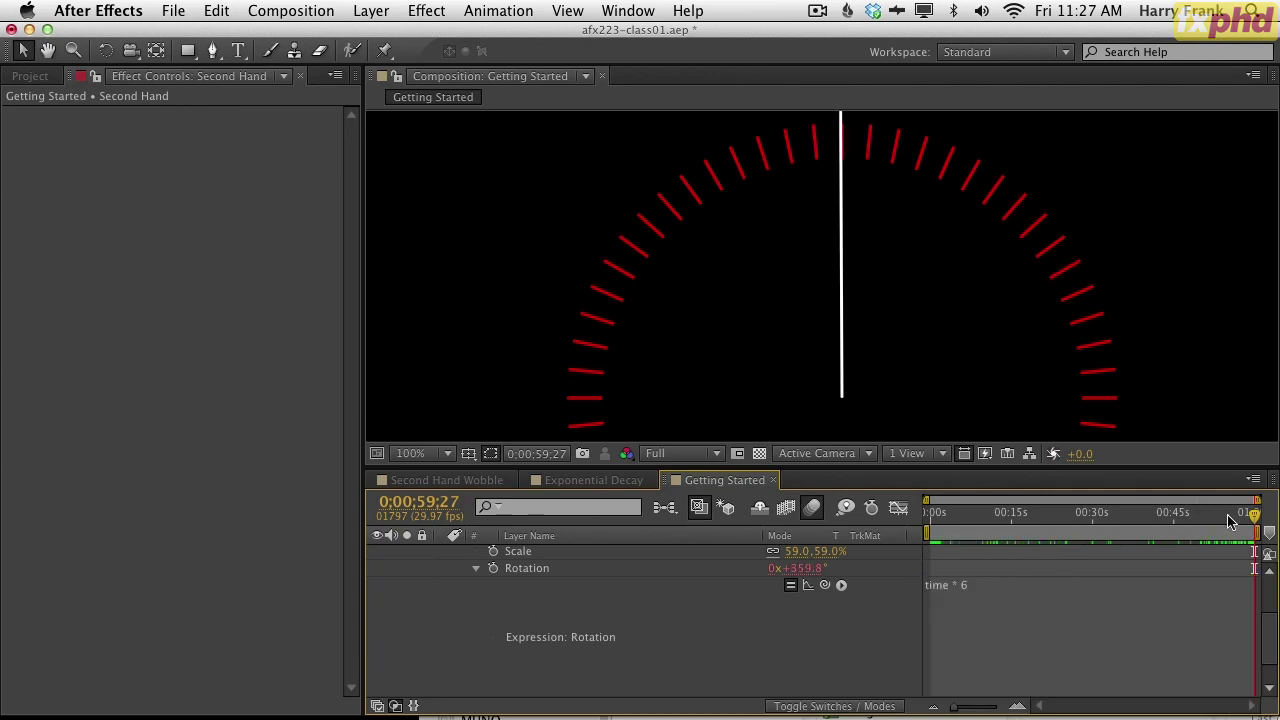
drag(1230, 520, 903, 537)
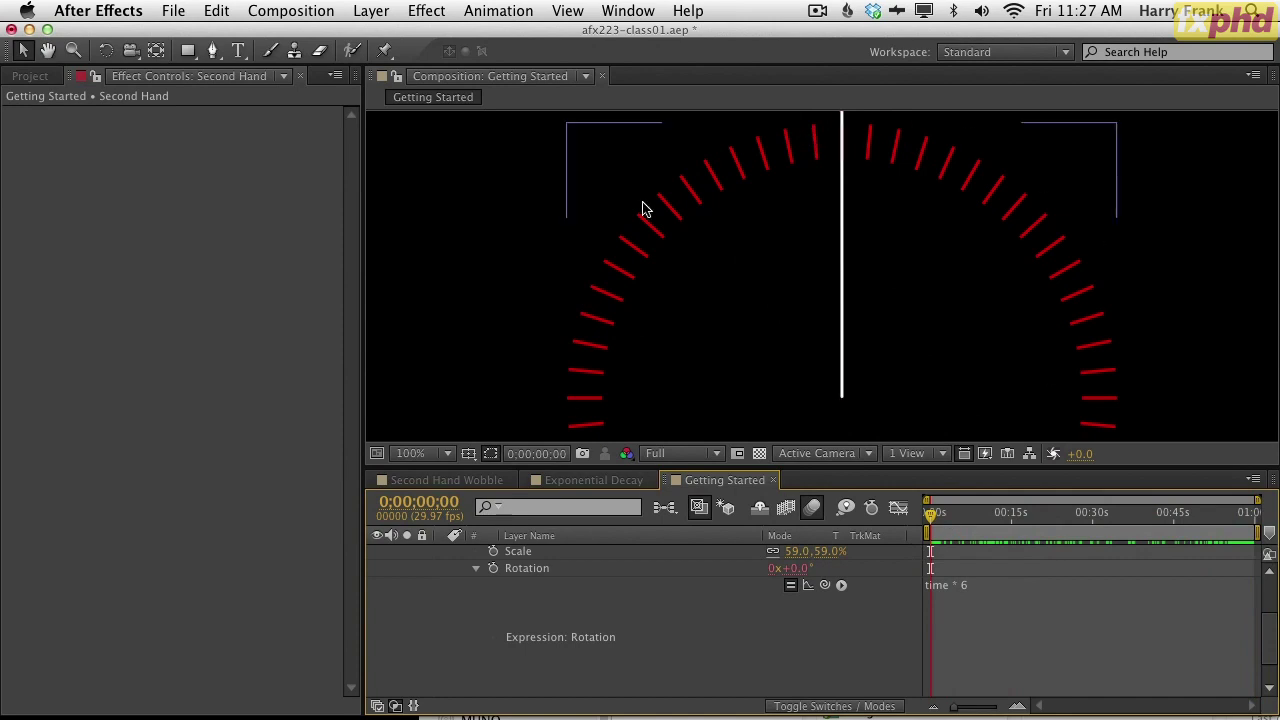
drag(937, 522, 1258, 528)
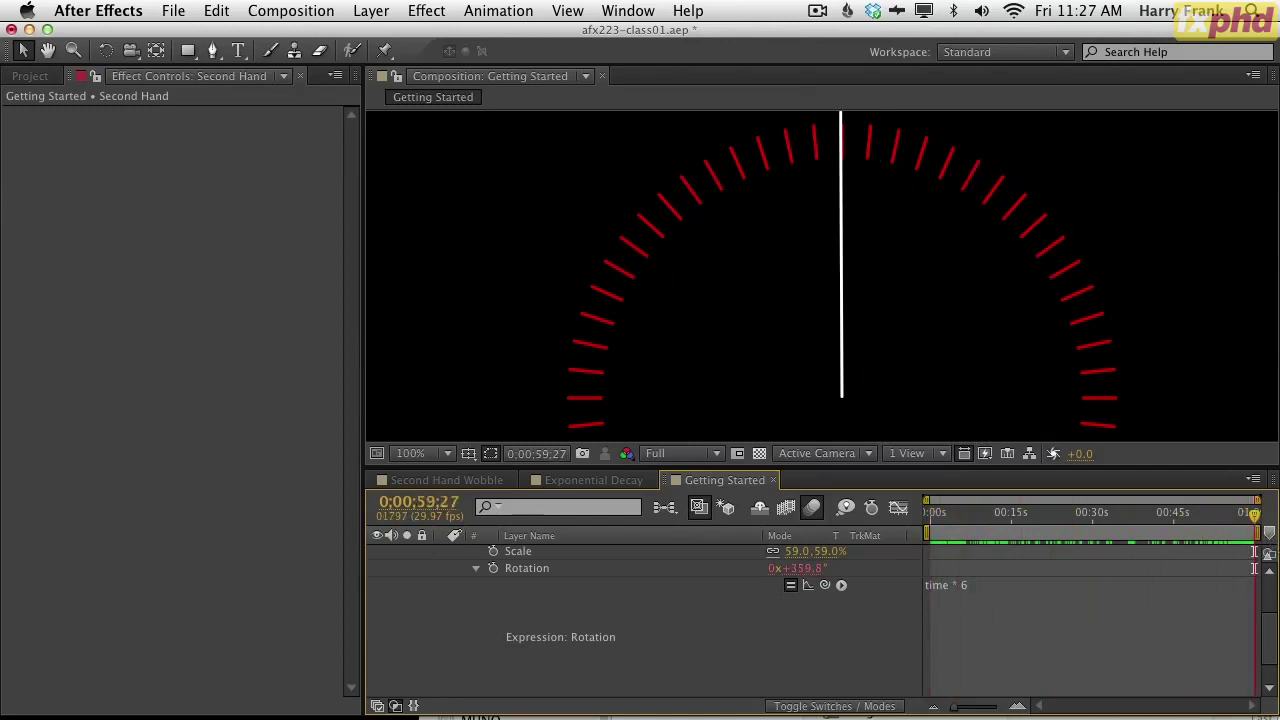
- Scrub back to the composition's last frame and review the frame rate and duration in its composition settings
click(937, 578)
click(866, 651)
drag(1223, 514, 1258, 505)
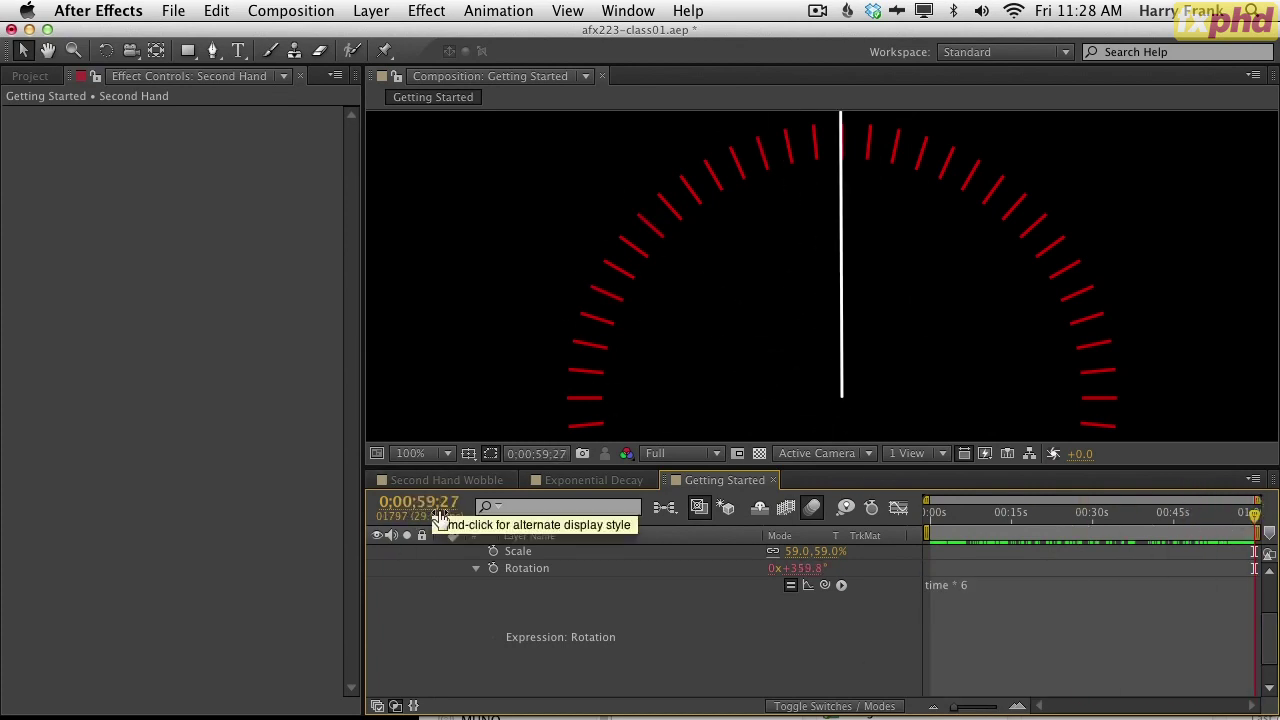
key(super+k)
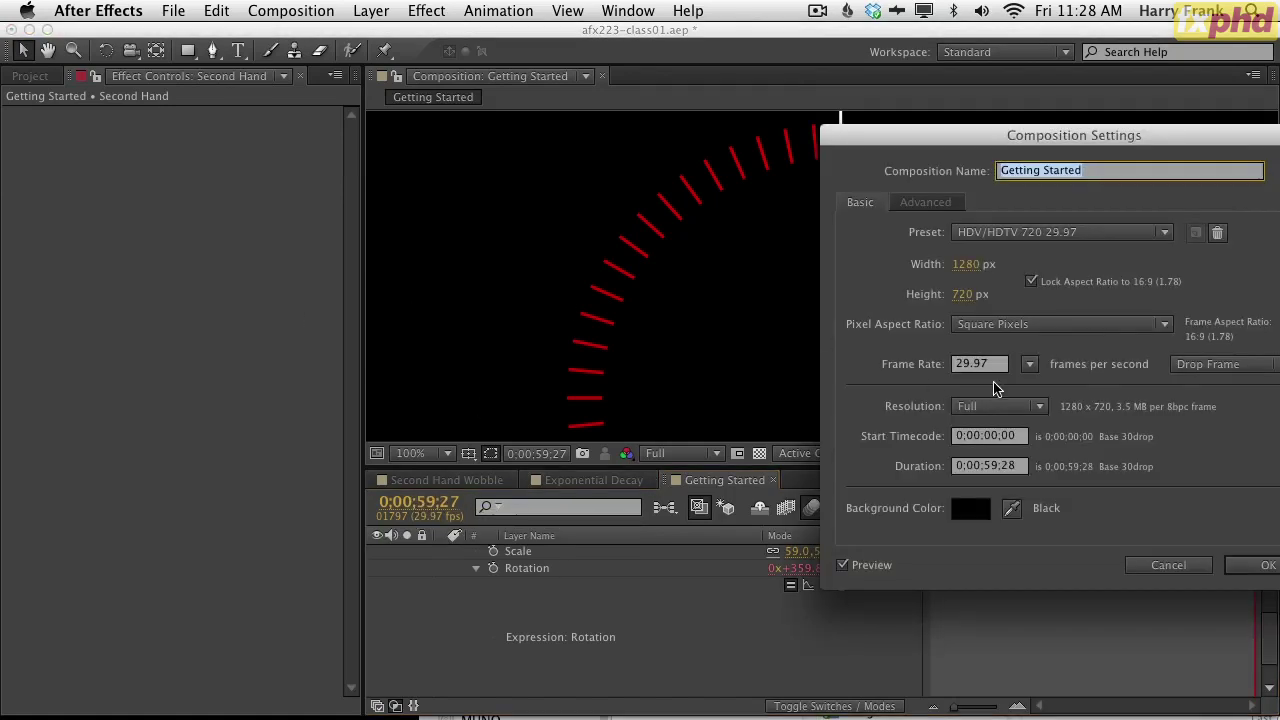
key(Return)
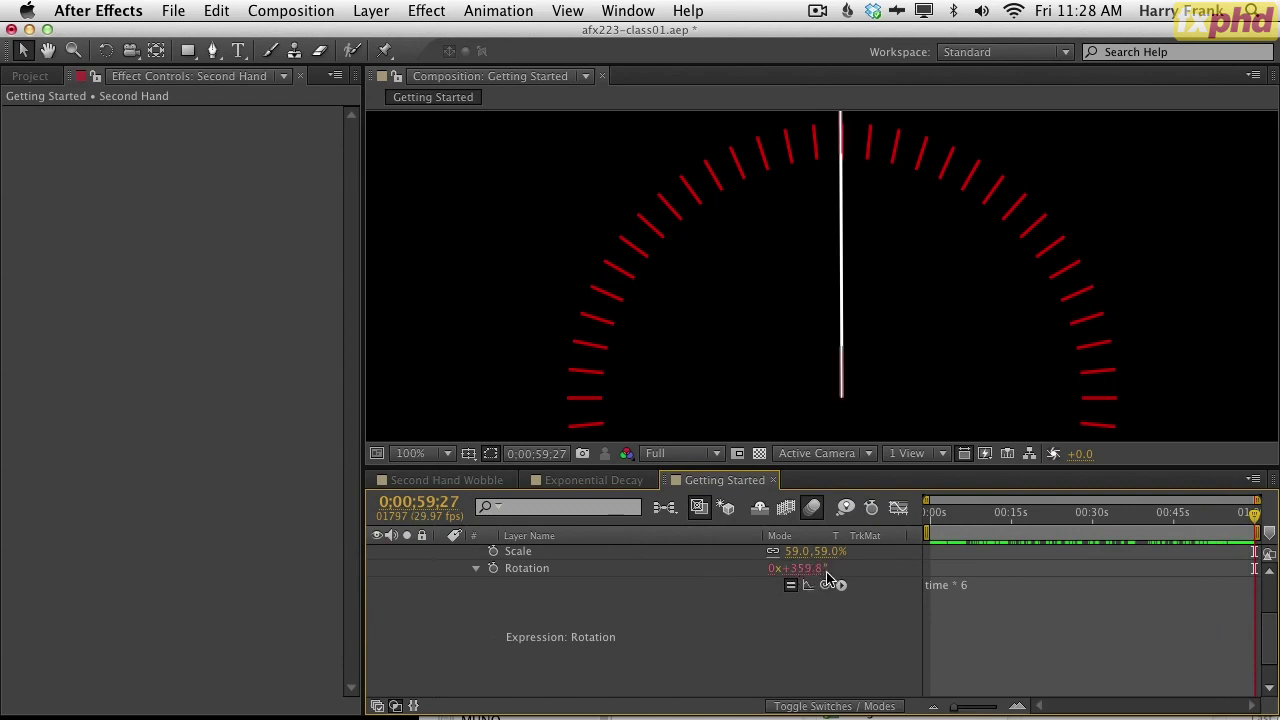
- Preview the second hand's motion from the composition's start and scrub to 0;00;07;06
key(space)
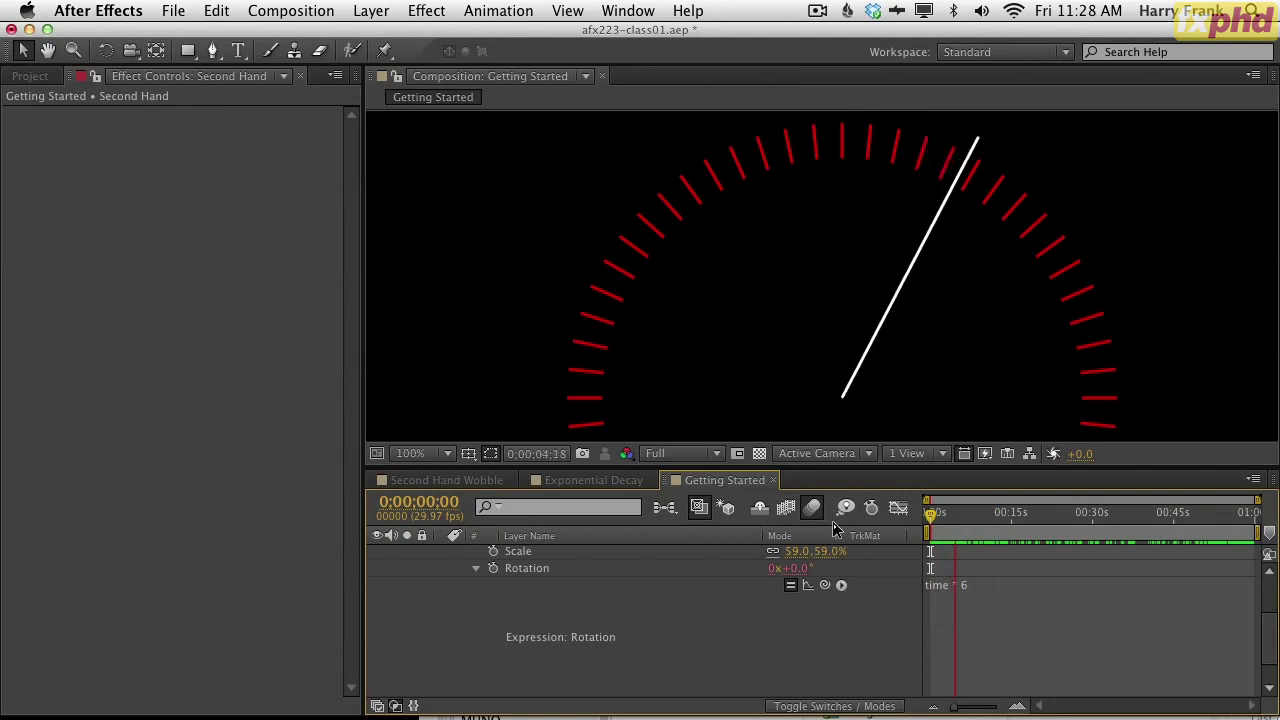
mouse_move(966, 512)
mouse_down()
mouse_move(918, 510)
mouse_move(969, 525)
mouse_up()
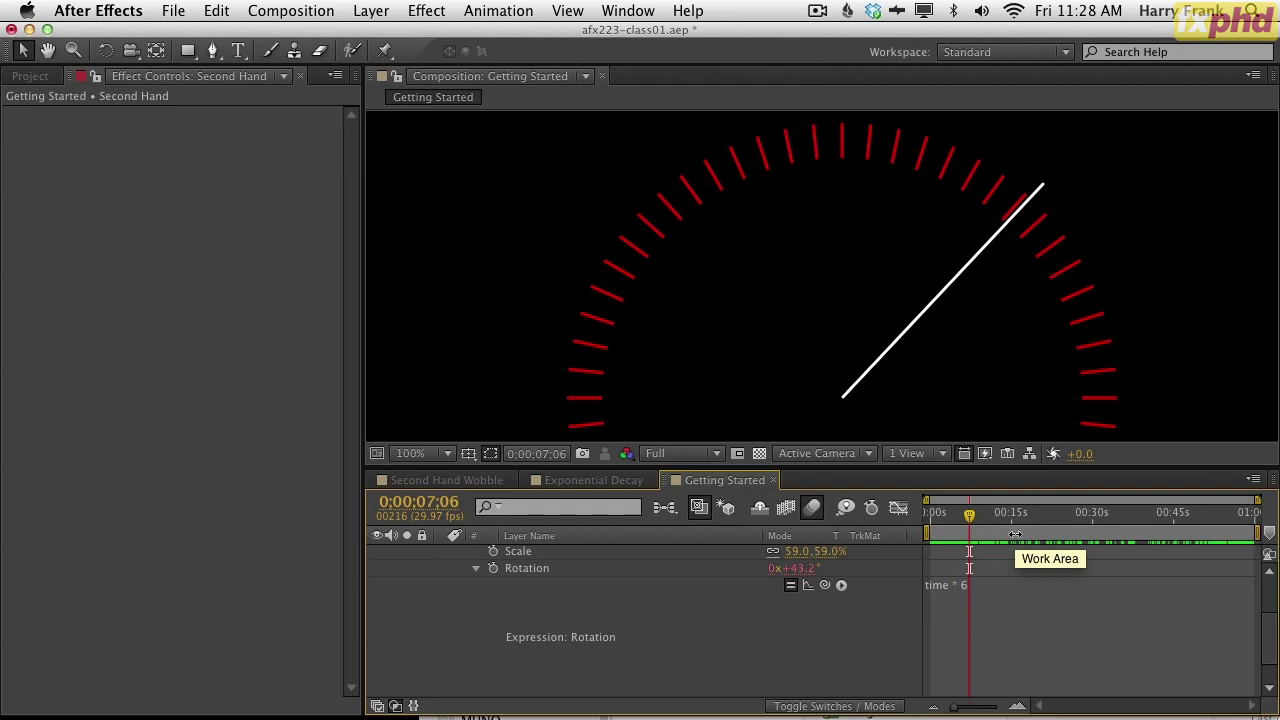
key(KP_0)
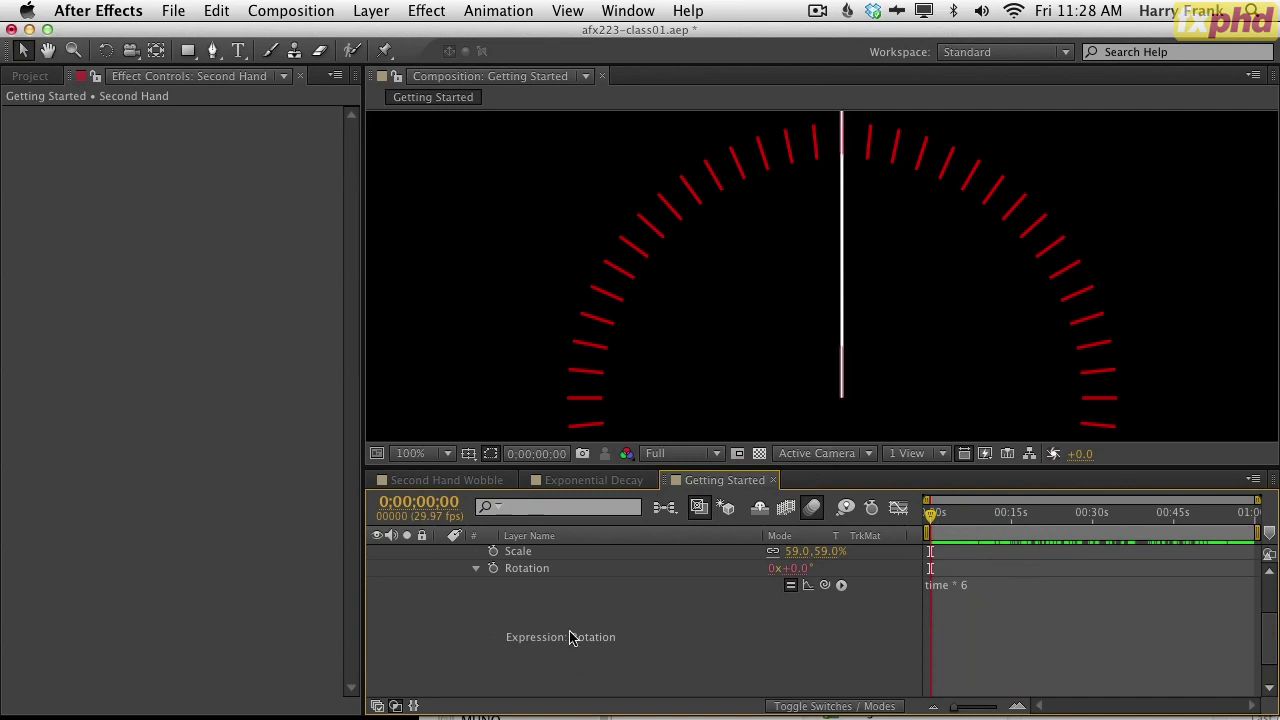
- Collapse the Second Hand layer's properties and deselect the layer
drag(708, 623, 724, 687)
click(573, 557)
key(u)
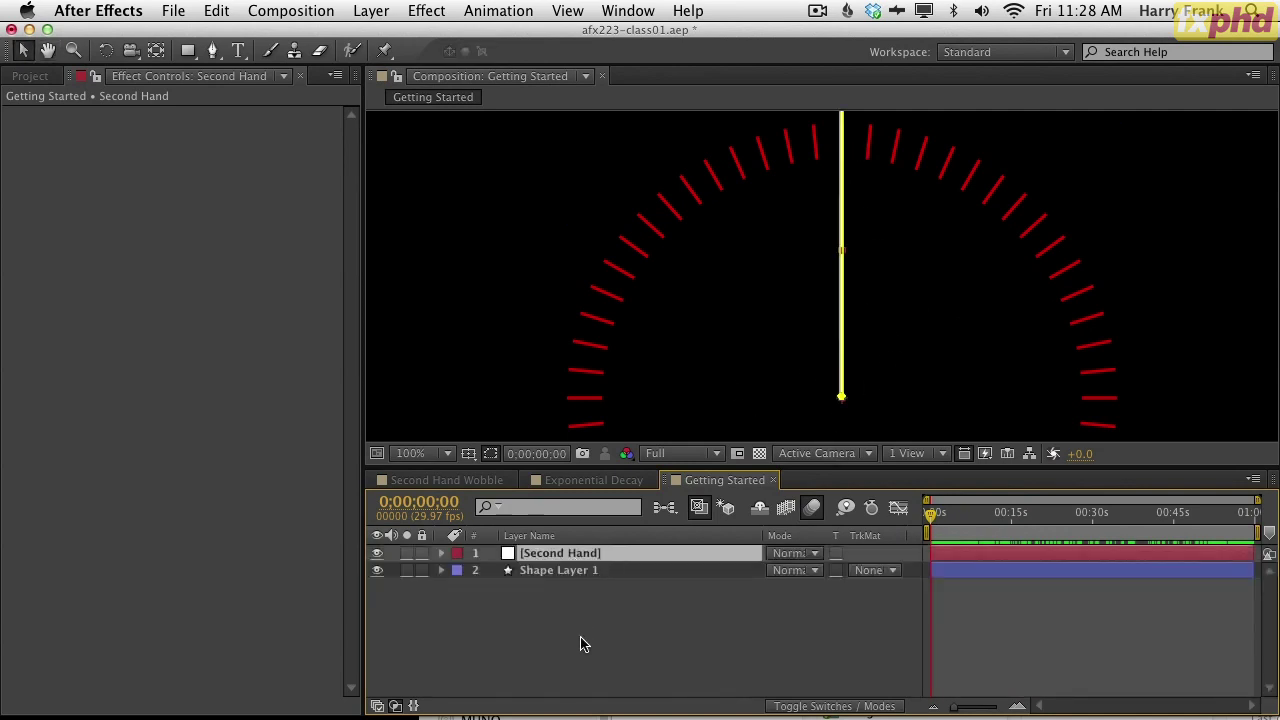
click(581, 645)
- Copy the MS hand layer from the Second Hand Wobble composition into the Getting Started composition
click(588, 480)
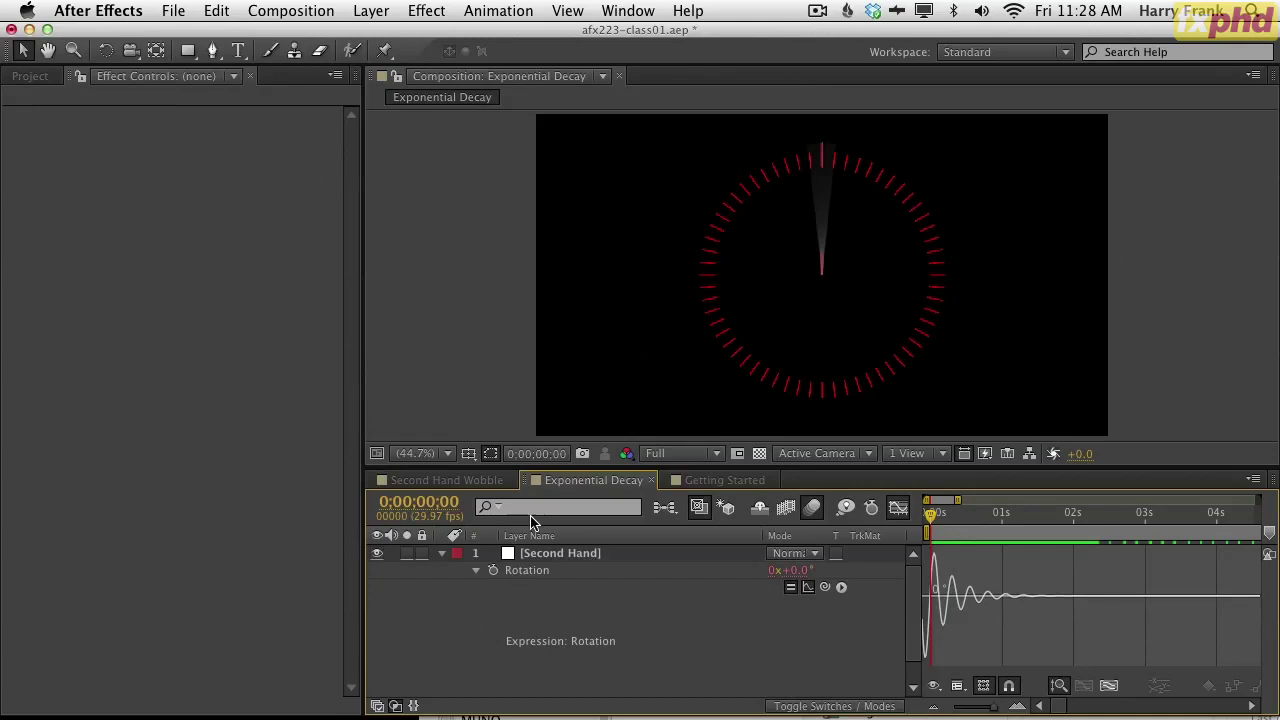
click(607, 557)
key(shift+comma)
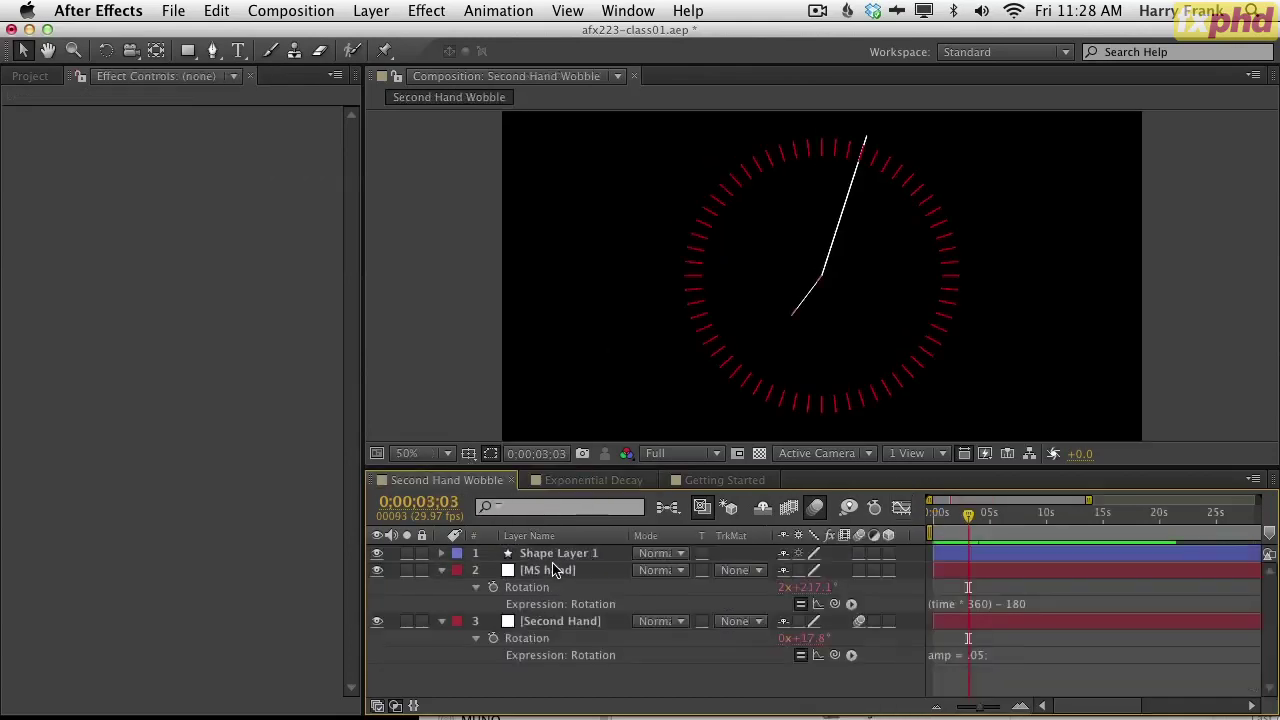
click(553, 570)
key(super+c)
click(718, 480)
key(super+v)
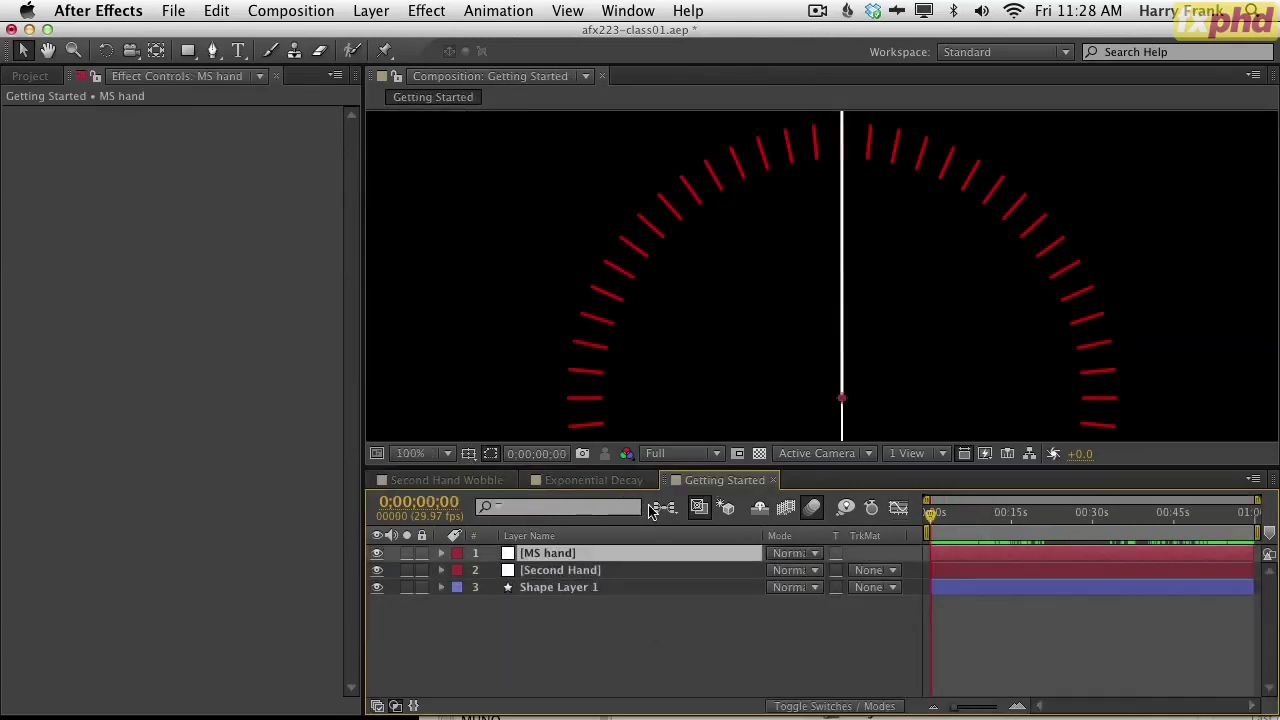
- Reveal the expression on the MS hand layer's Rotation and delete it
key(e)
key(e)
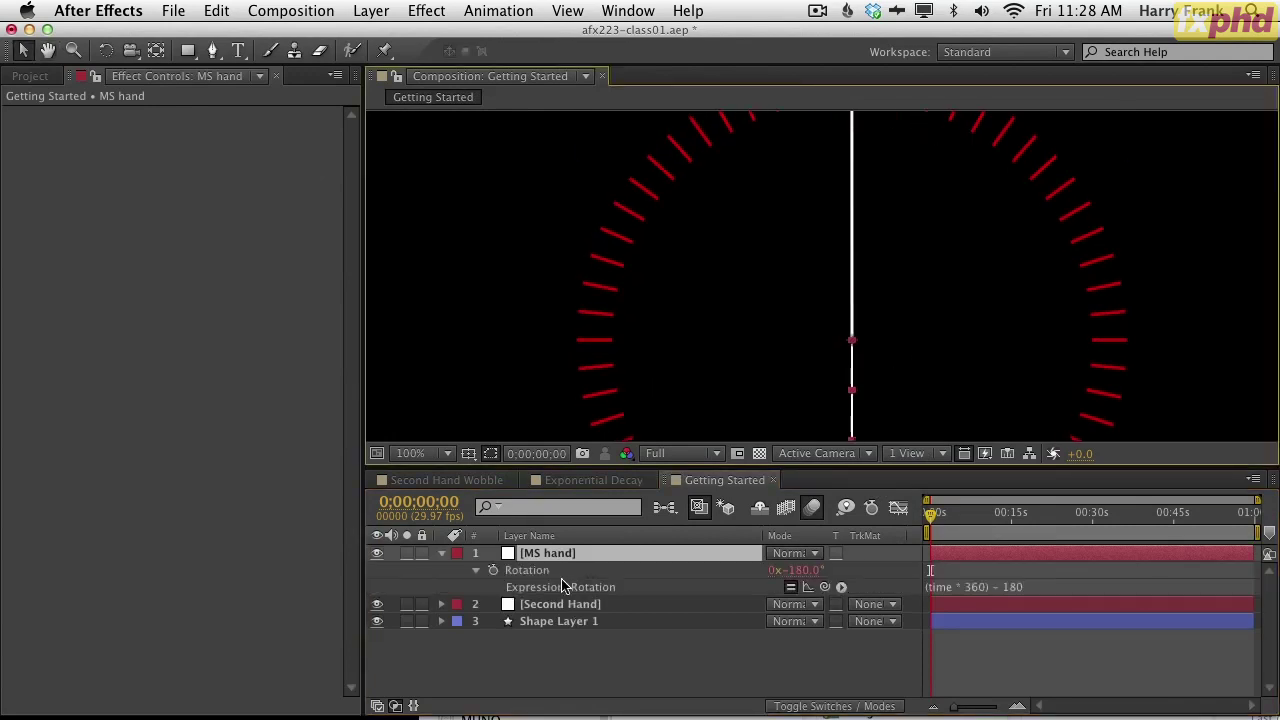
click(951, 589)
key(super+a)
key(BackSpace)
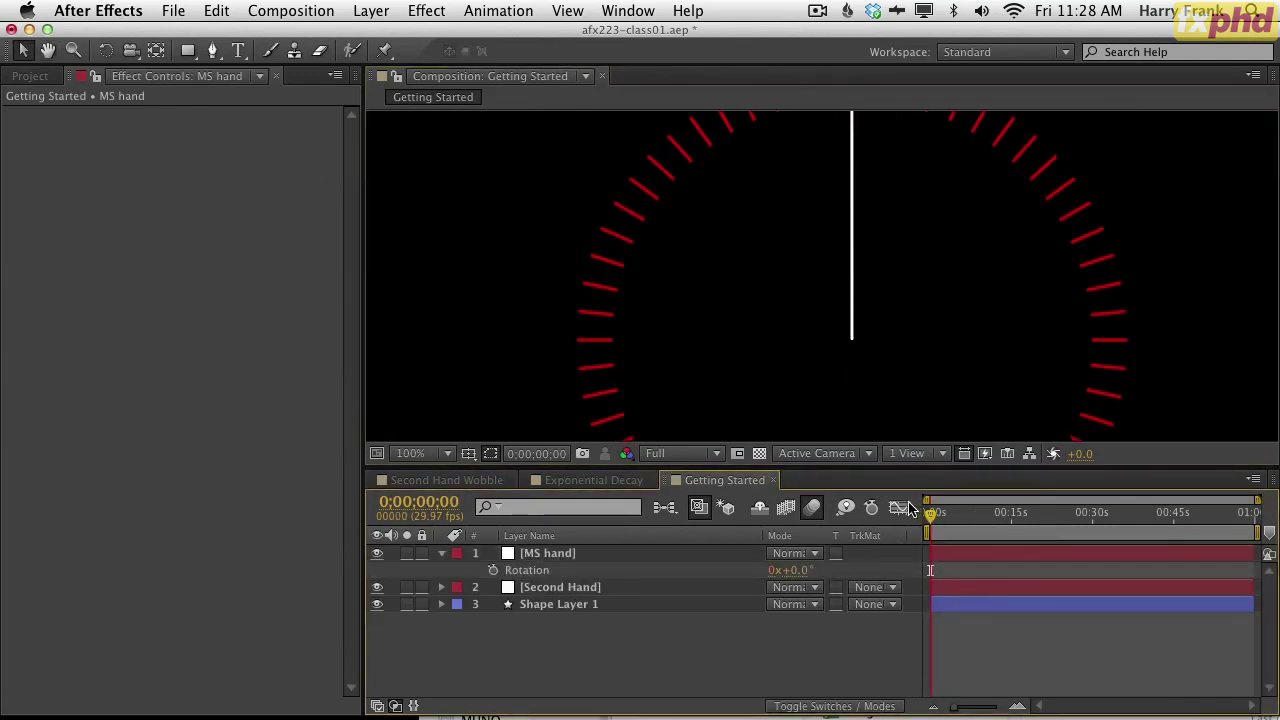
- Scrub through the opening seconds and preview from the start to 0;00;08;21 to compare both hands' motion
click(939, 513)
click(996, 515)
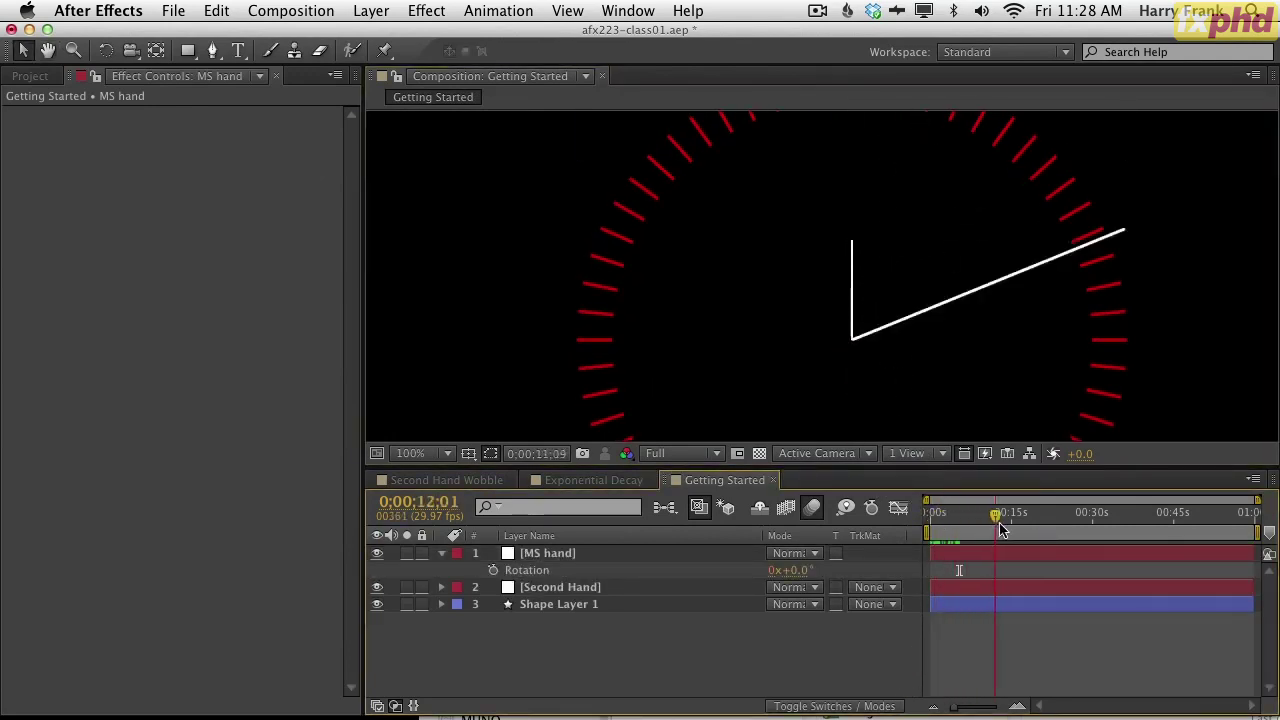
drag(1000, 530, 921, 548)
key(space)
key(space)
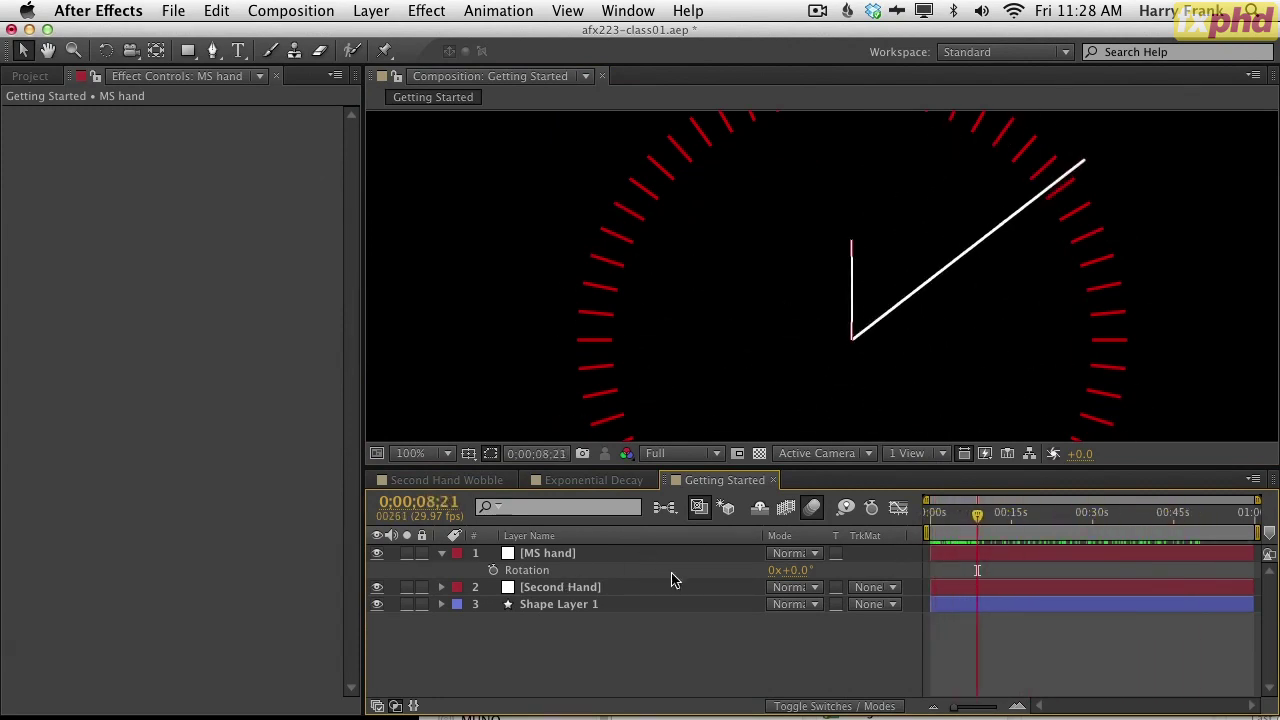
- Reveal the Second Hand layer's Rotation alongside the MS hand's Rotation and select the MS hand layer
click(548, 555)
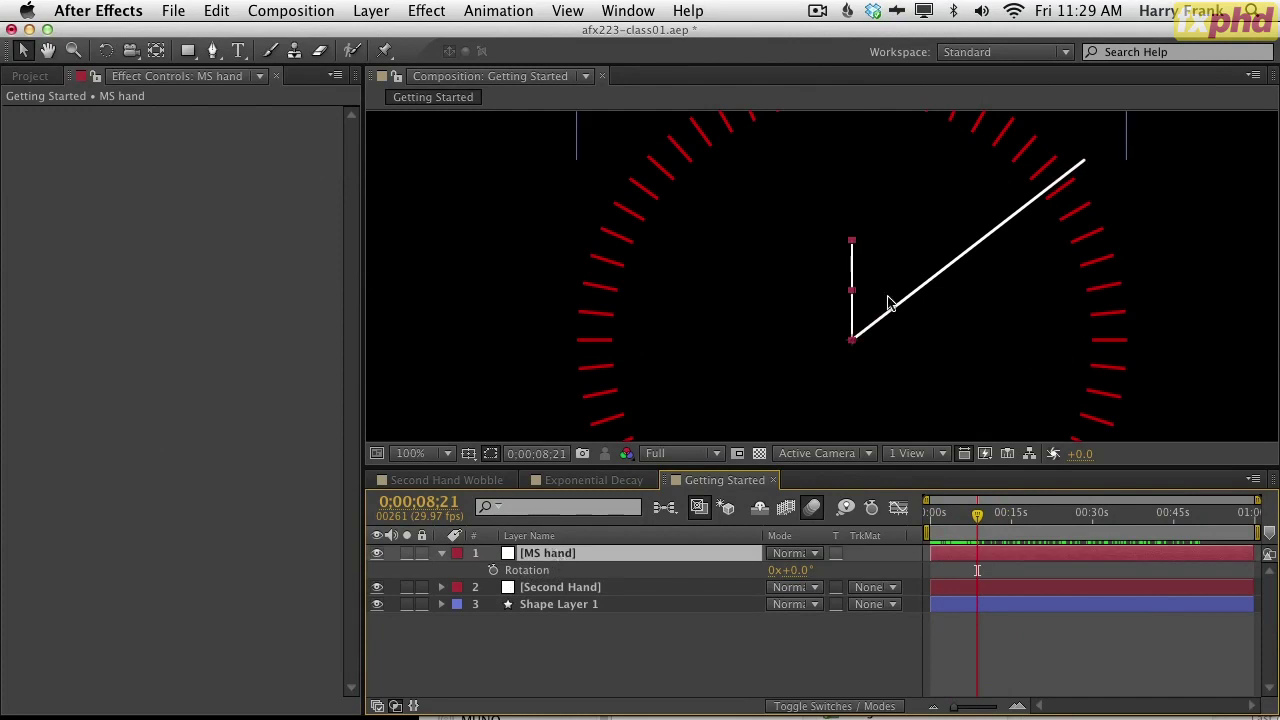
click(1013, 225)
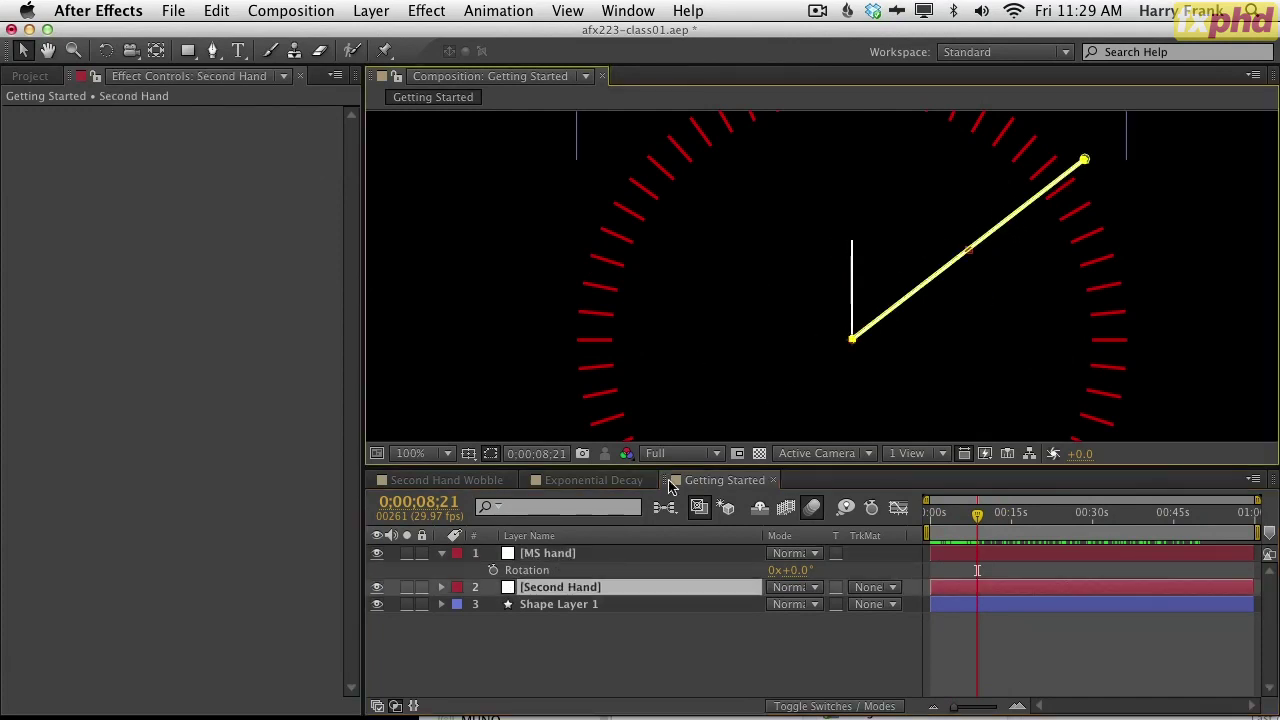
key(r)
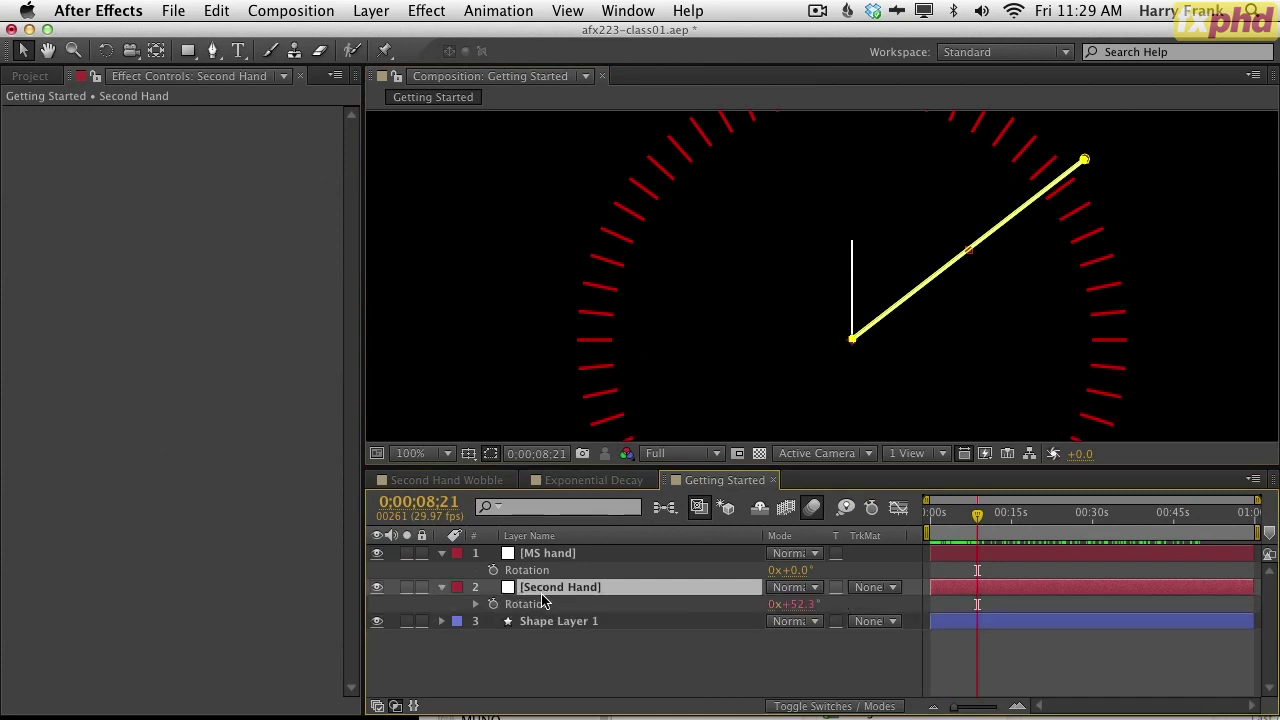
click(552, 553)
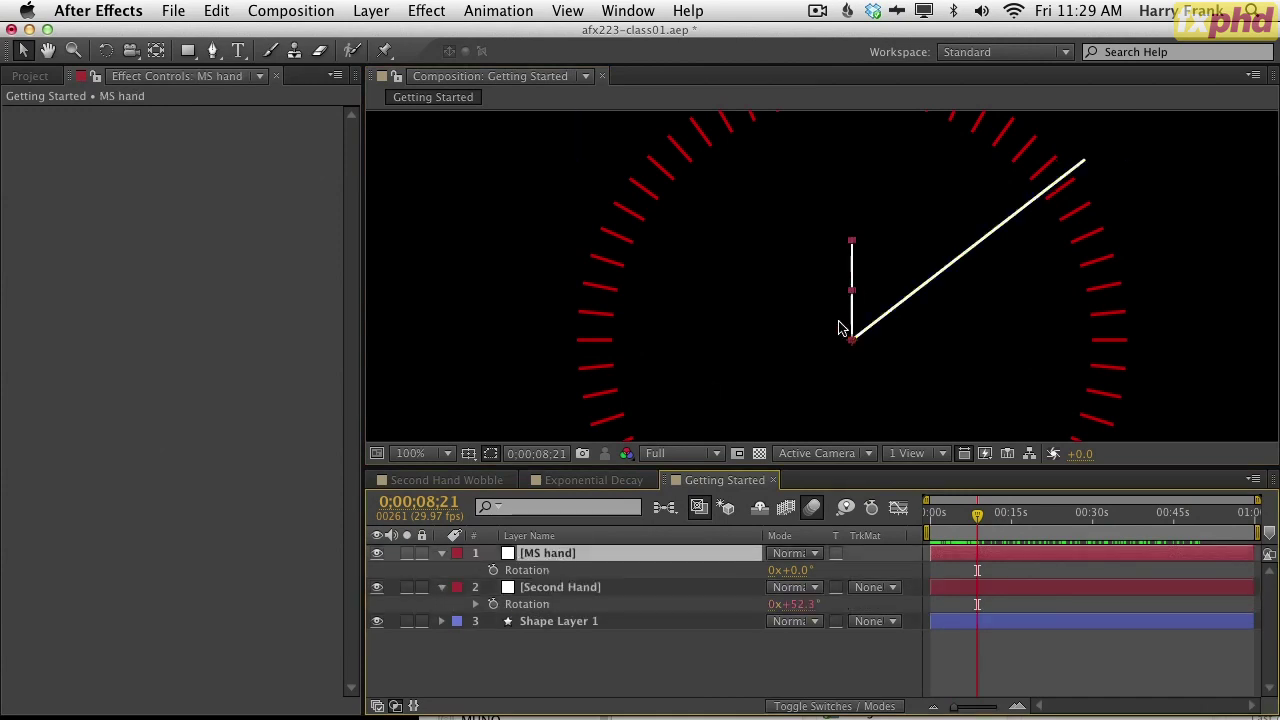
alt+click(493, 570)
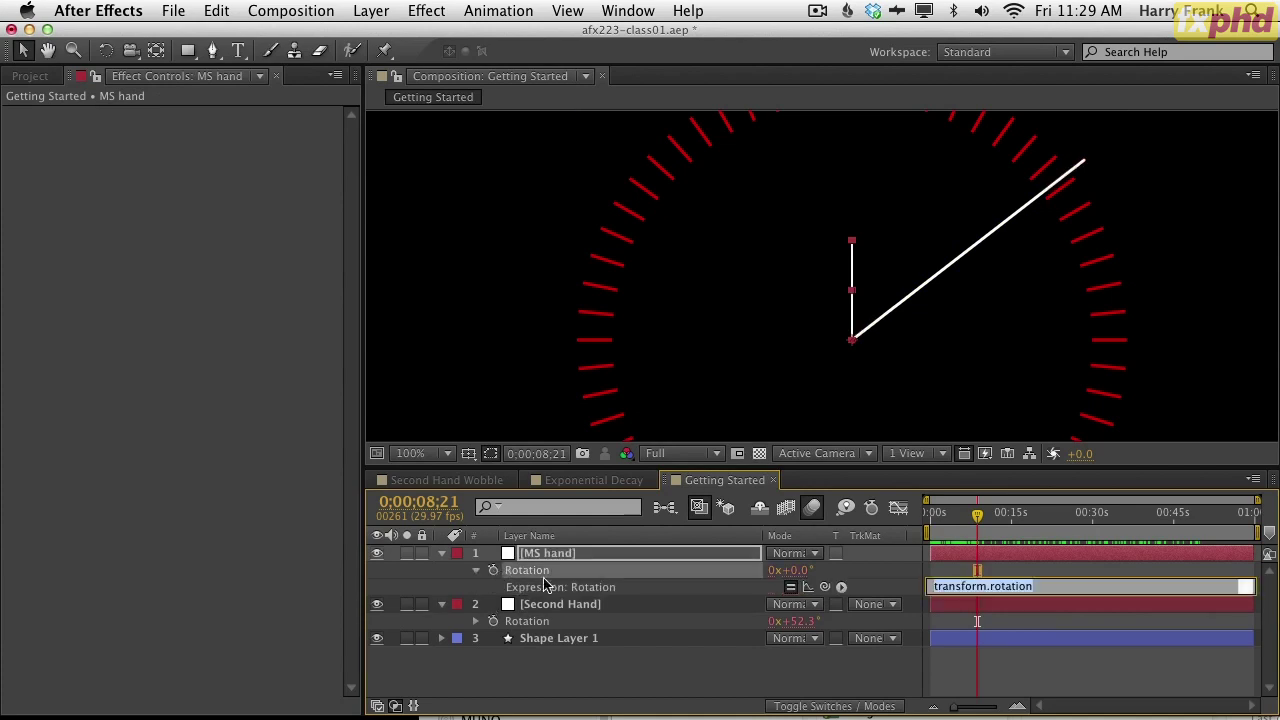
mouse_move(825, 587)
mouse_down()
mouse_move(837, 562)
mouse_move(830, 602)
mouse_move(822, 567)
mouse_move(825, 581)
mouse_up()
mouse_move(826, 590)
mouse_down()
mouse_move(897, 597)
mouse_move(866, 560)
mouse_move(821, 590)
mouse_up()
drag(815, 608, 824, 597)
key(BackSpace)
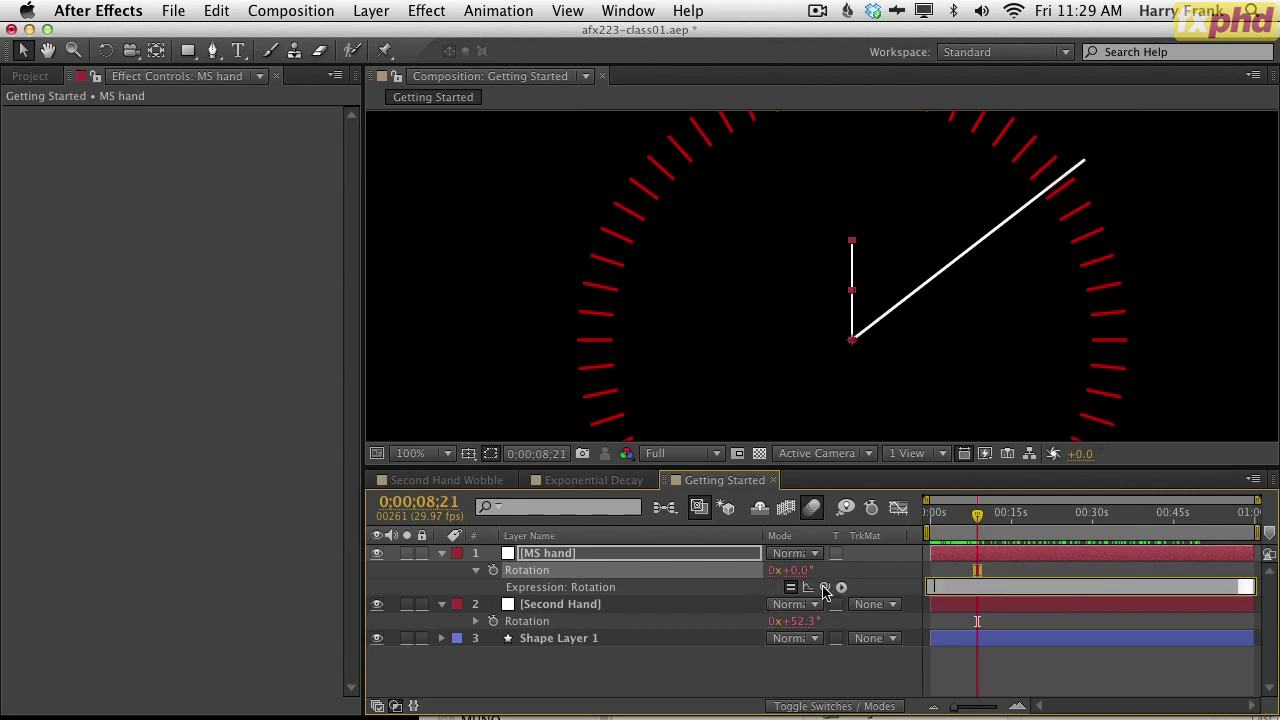
mouse_move(824, 587)
mouse_down()
mouse_move(772, 606)
mouse_move(774, 623)
mouse_move(810, 624)
mouse_up()
click(596, 606)
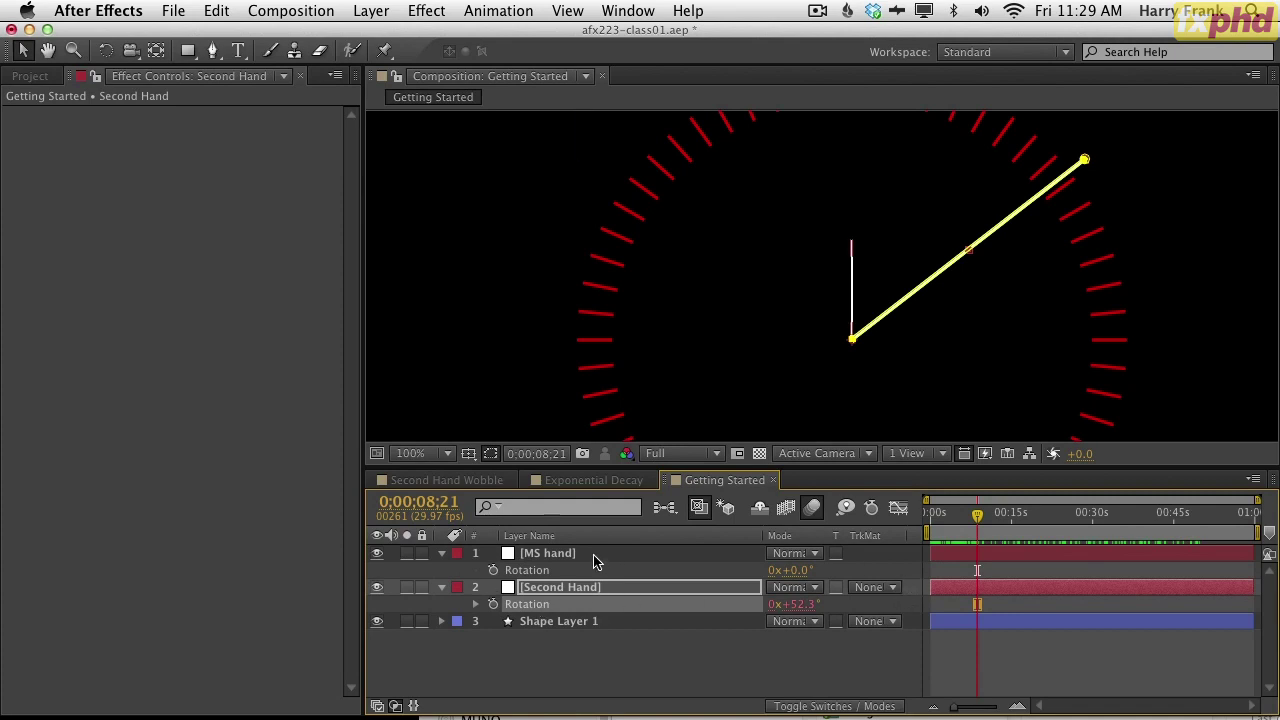
click(596, 560)
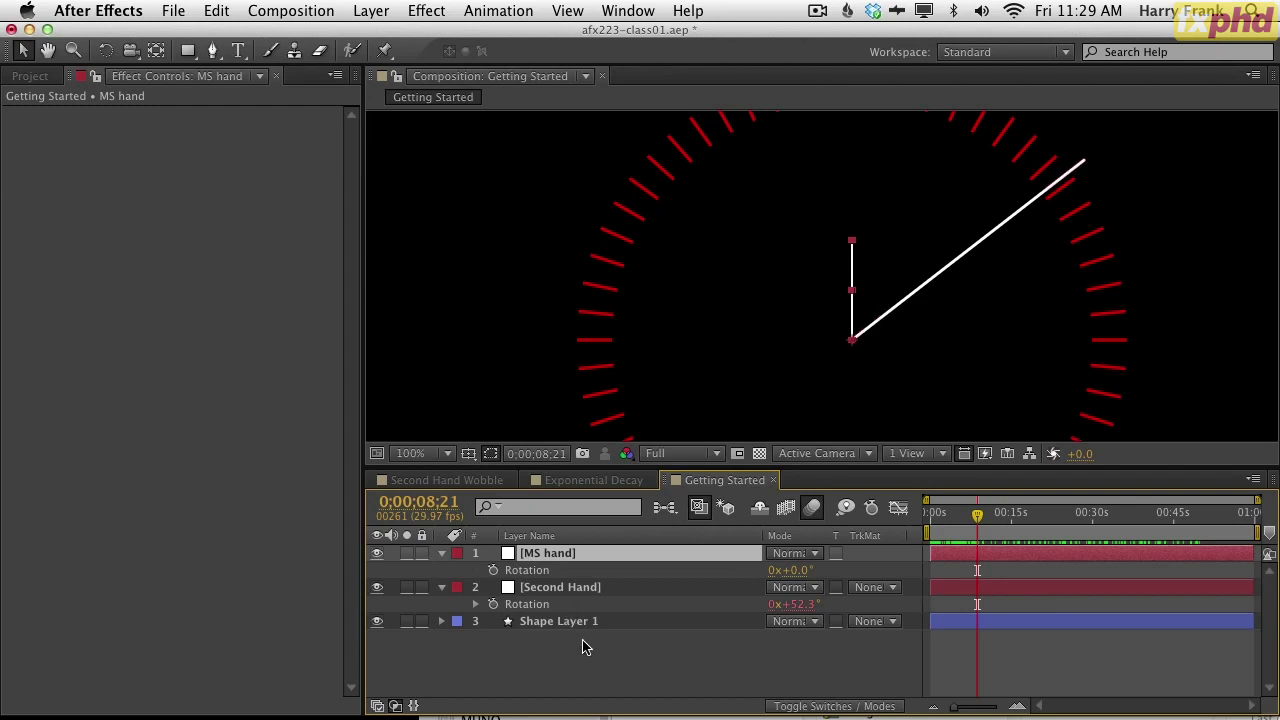
click(530, 604)
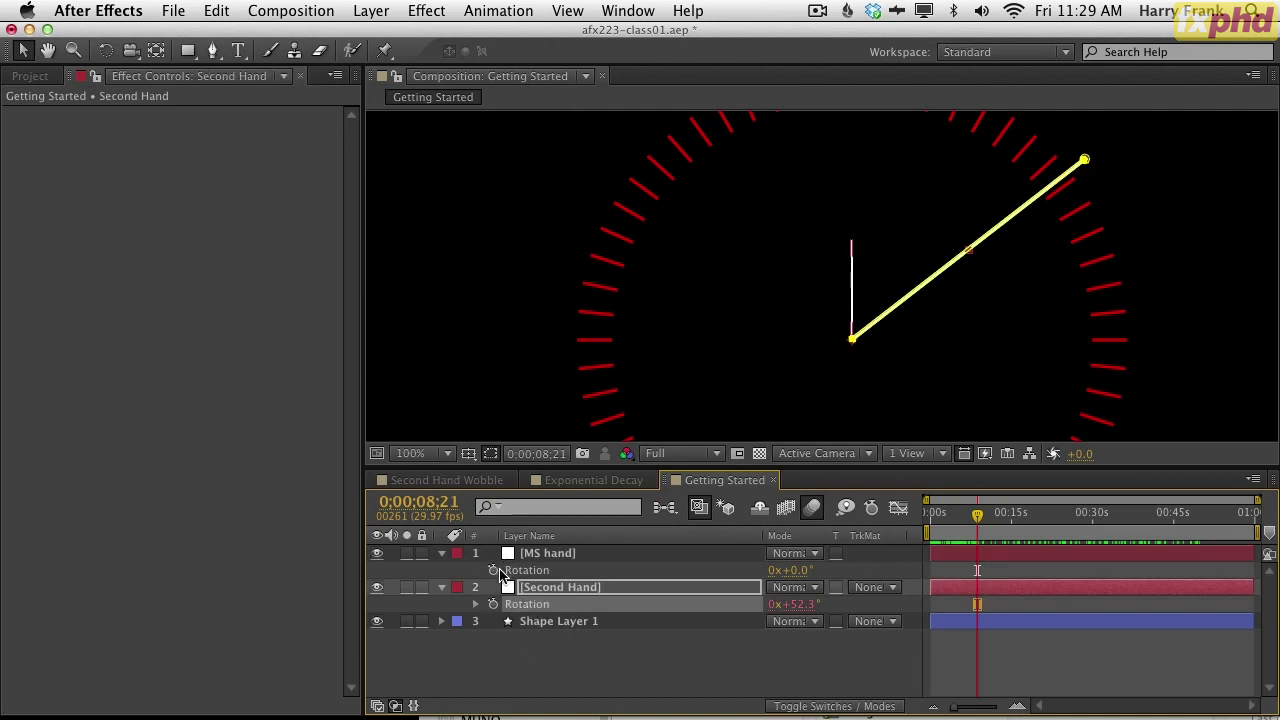
click(573, 665)
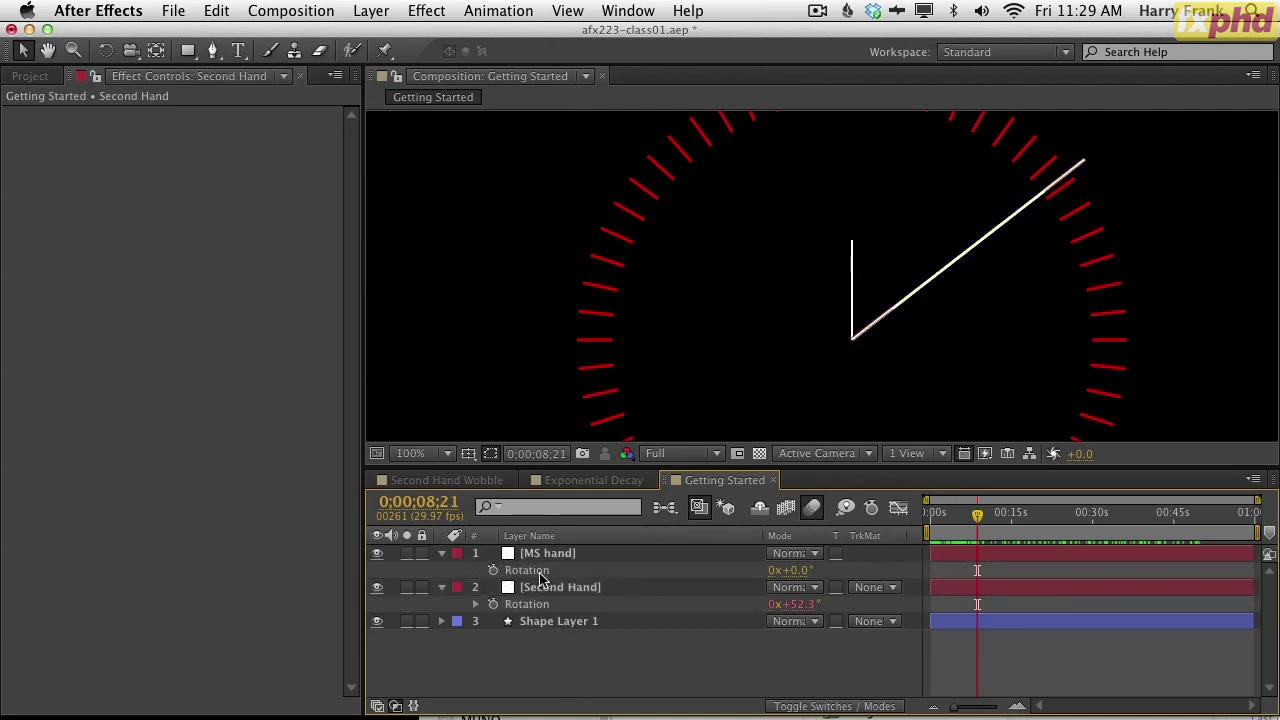
- Add the expression thisComp.layer("Second Hand").rotation to the MS hand layer's Rotation
alt+click(492, 570)
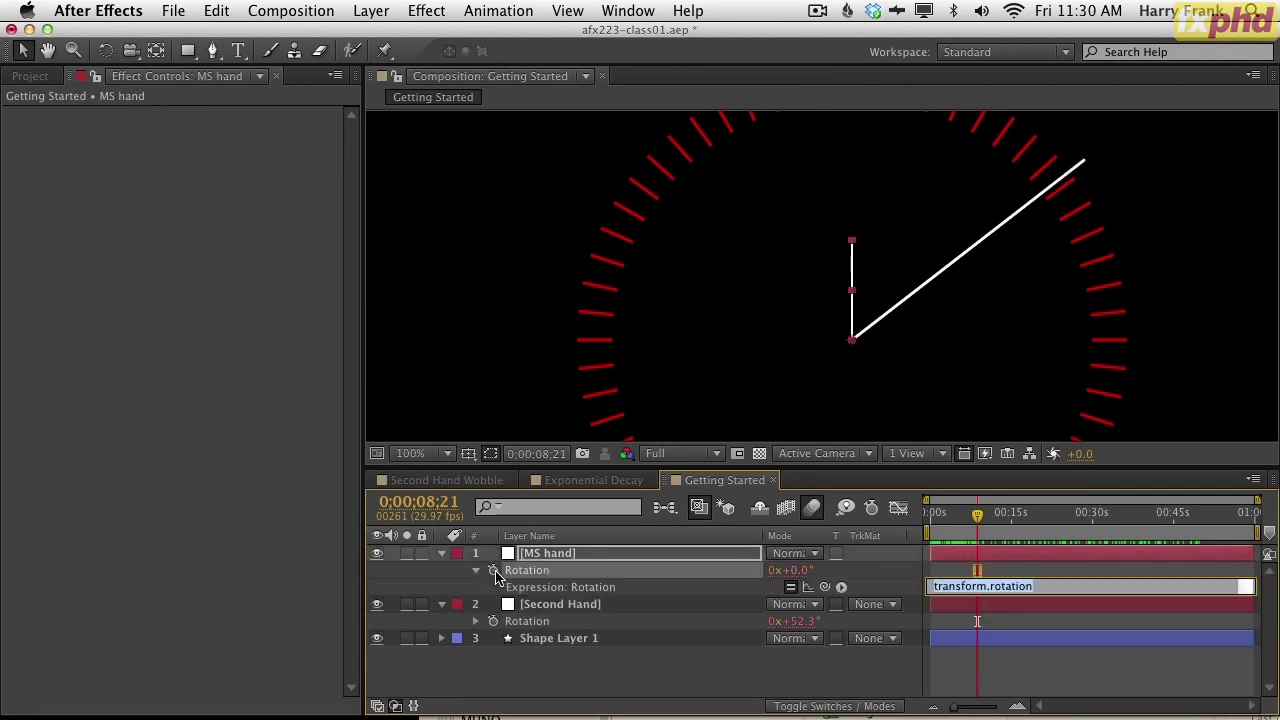
text(this)
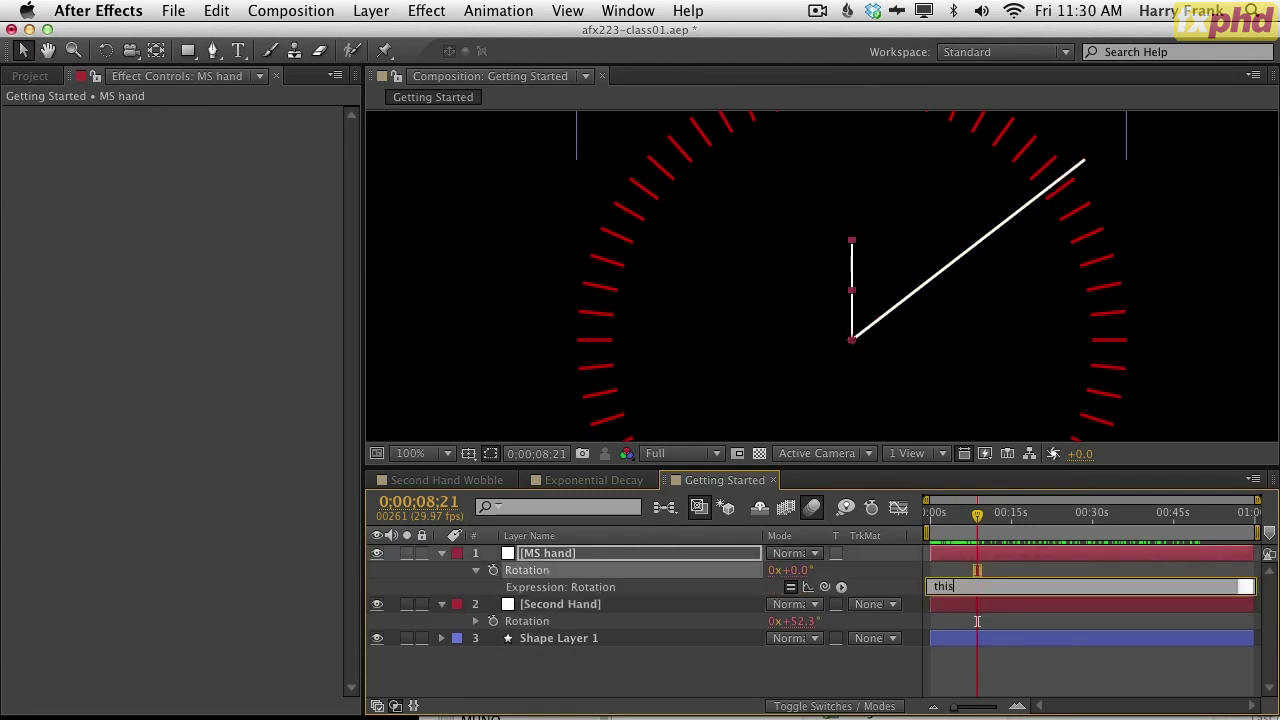
text(Comp.layer("Second Hand").rotation)
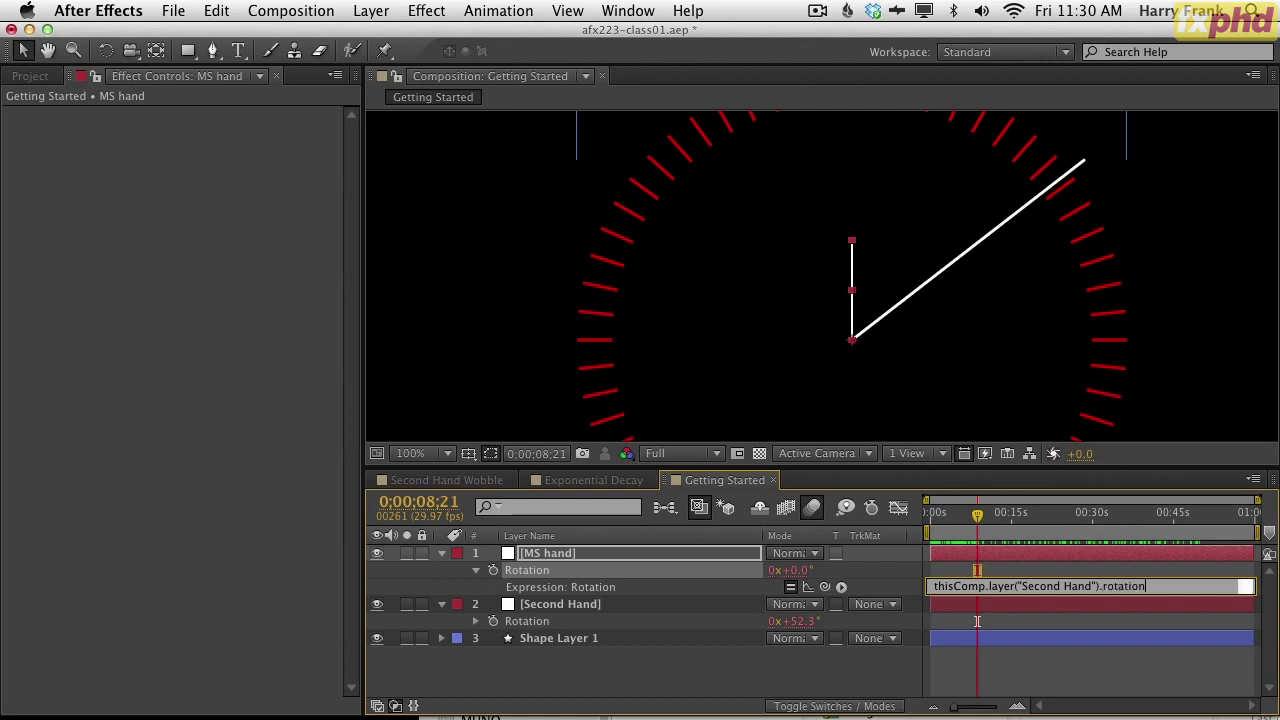
key(KP_Enter)
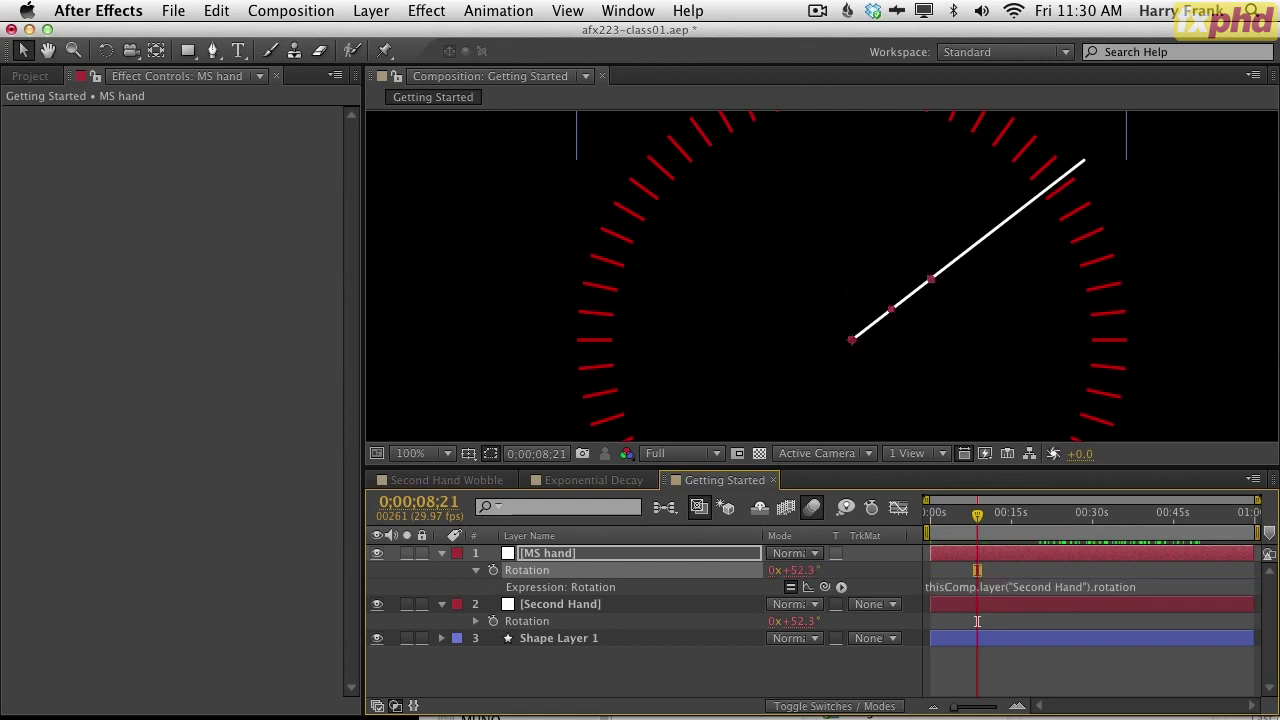
- Clear the MS hand's Rotation expression and pick-whip it to the Second Hand's Rotation, producing thisComp.layer("Second Hand").transform.rotation
click(993, 588)
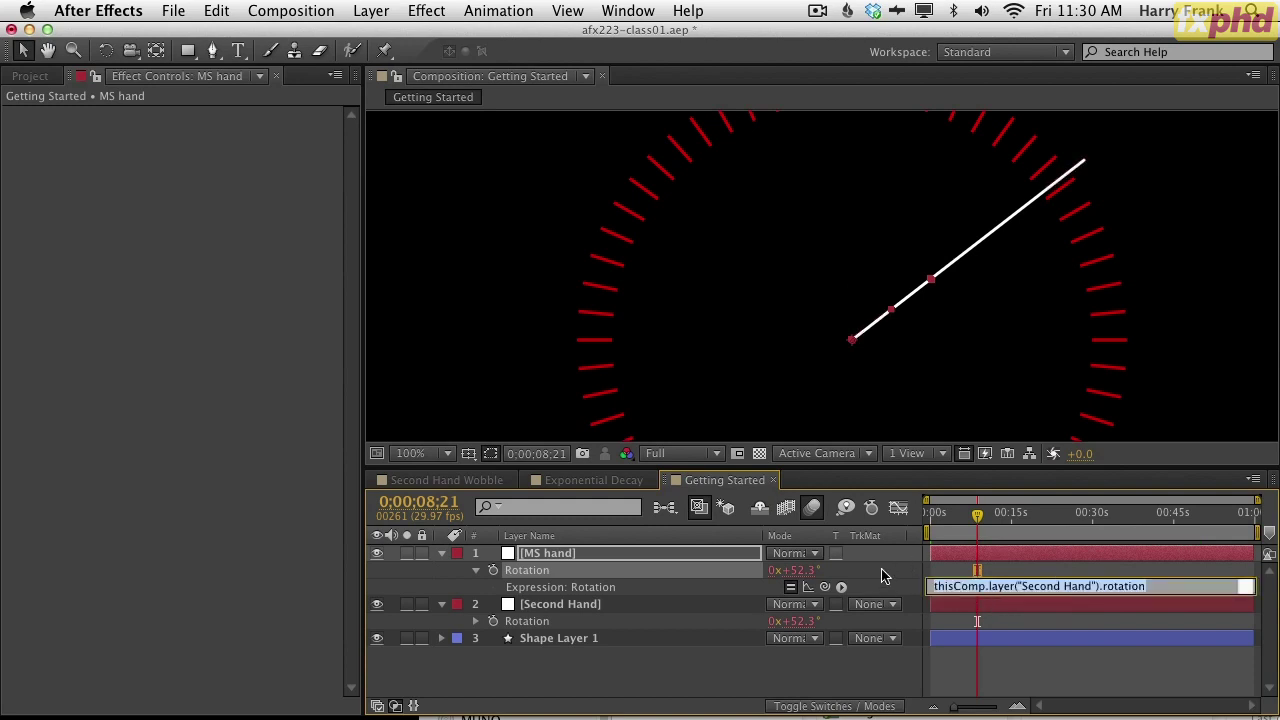
key(BackSpace)
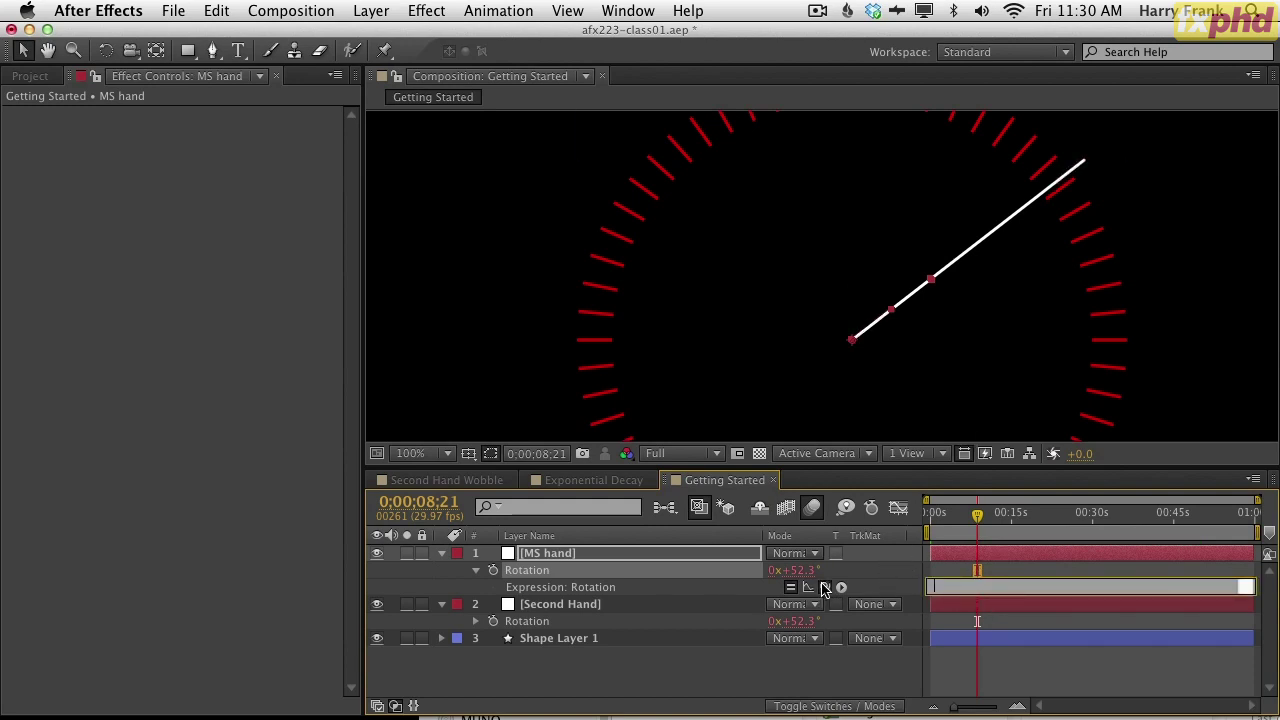
drag(827, 590, 640, 630)
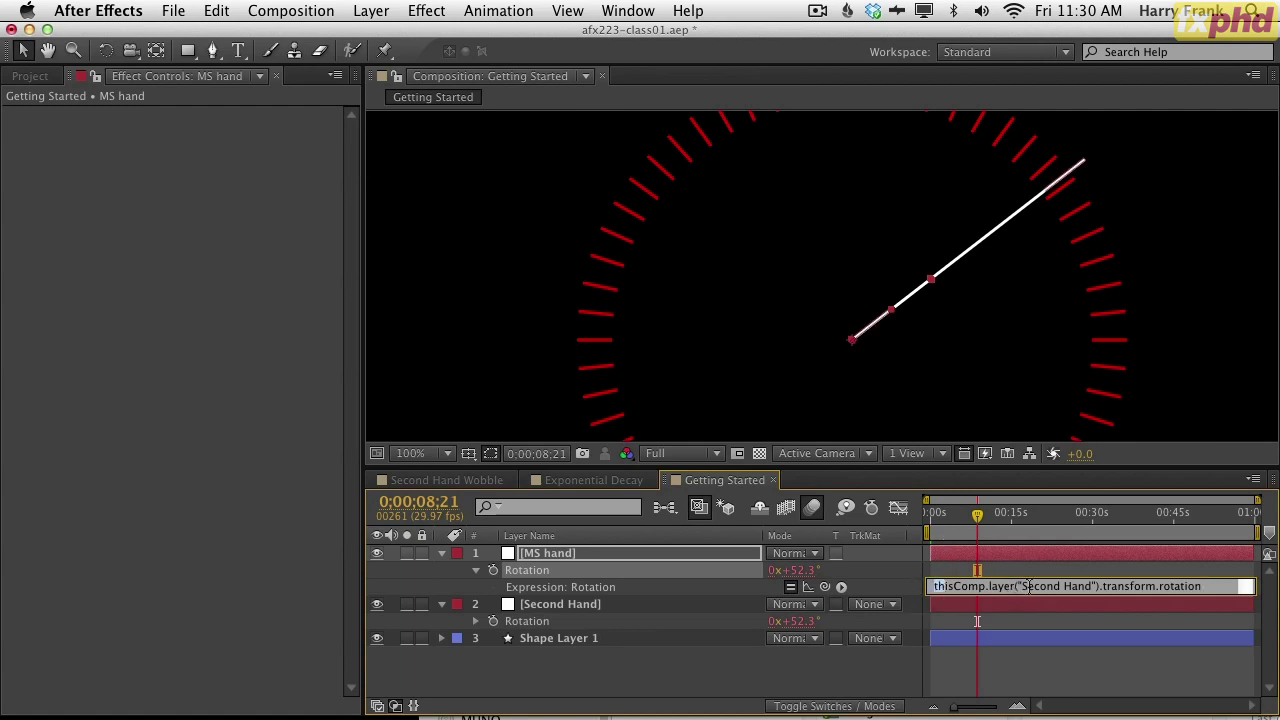
drag(1069, 587, 933, 587)
click(897, 578)
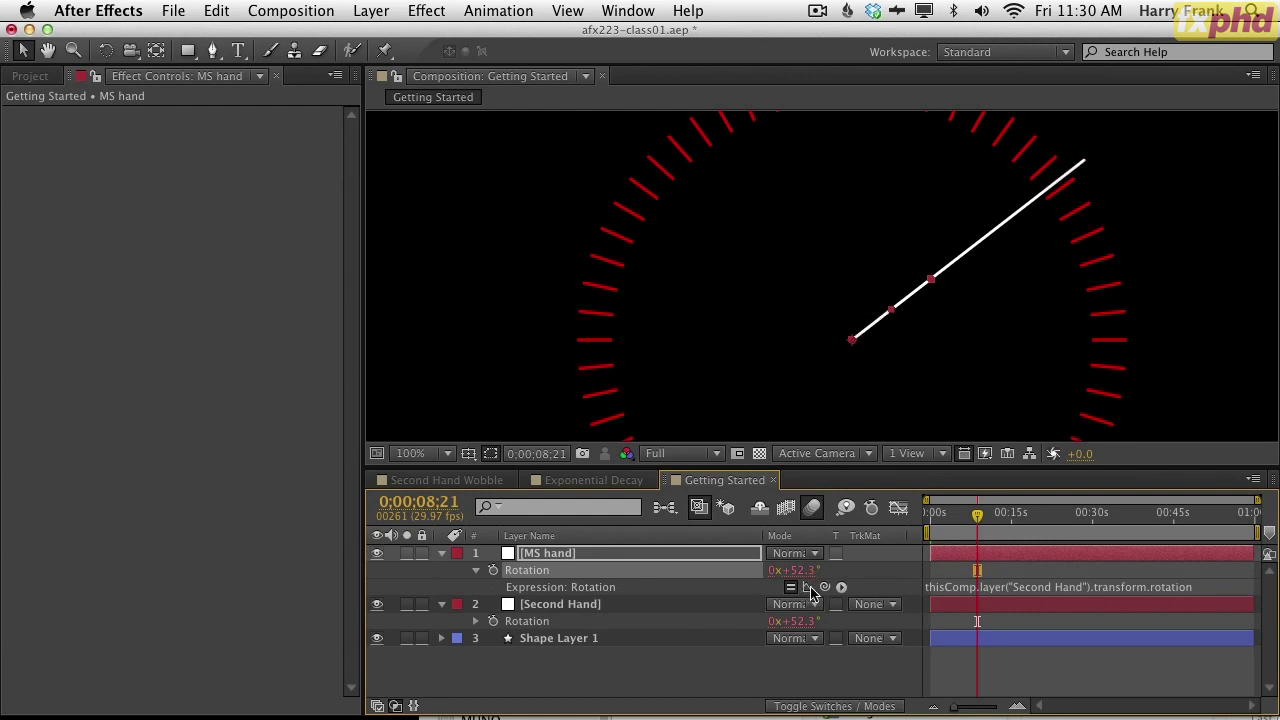
- Try pick-whipping the MS hand's Rotation expression to its own Rotation and to the Shape Layer 1 layer, producing thisComp.layer("Shape Layer 1")
drag(826, 588, 929, 584)
click(966, 588)
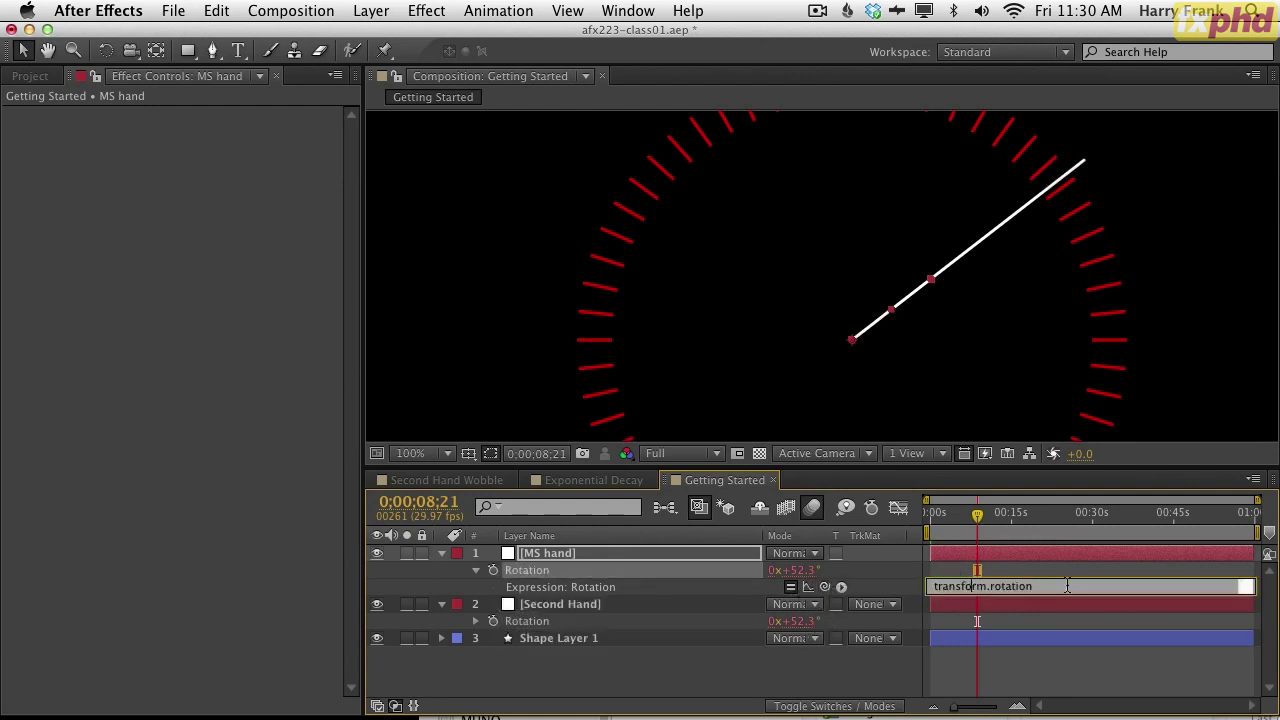
drag(826, 588, 633, 641)
drag(940, 584, 1147, 590)
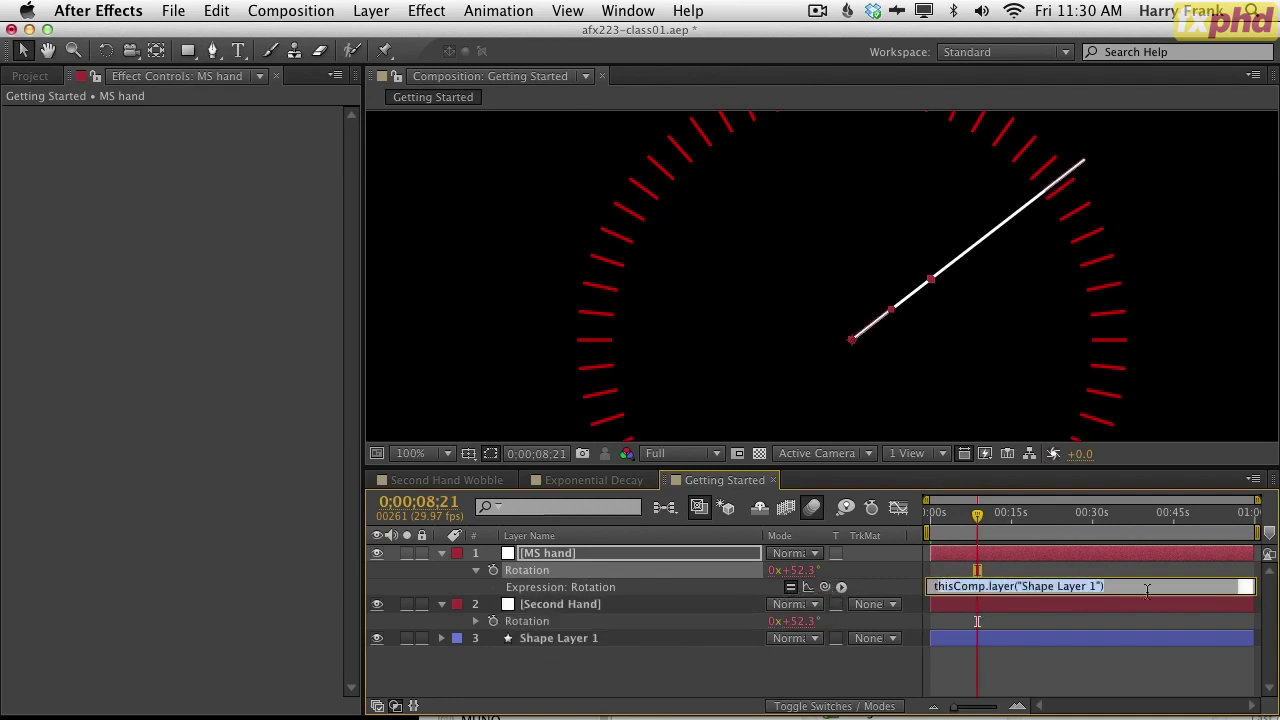
click(1138, 588)
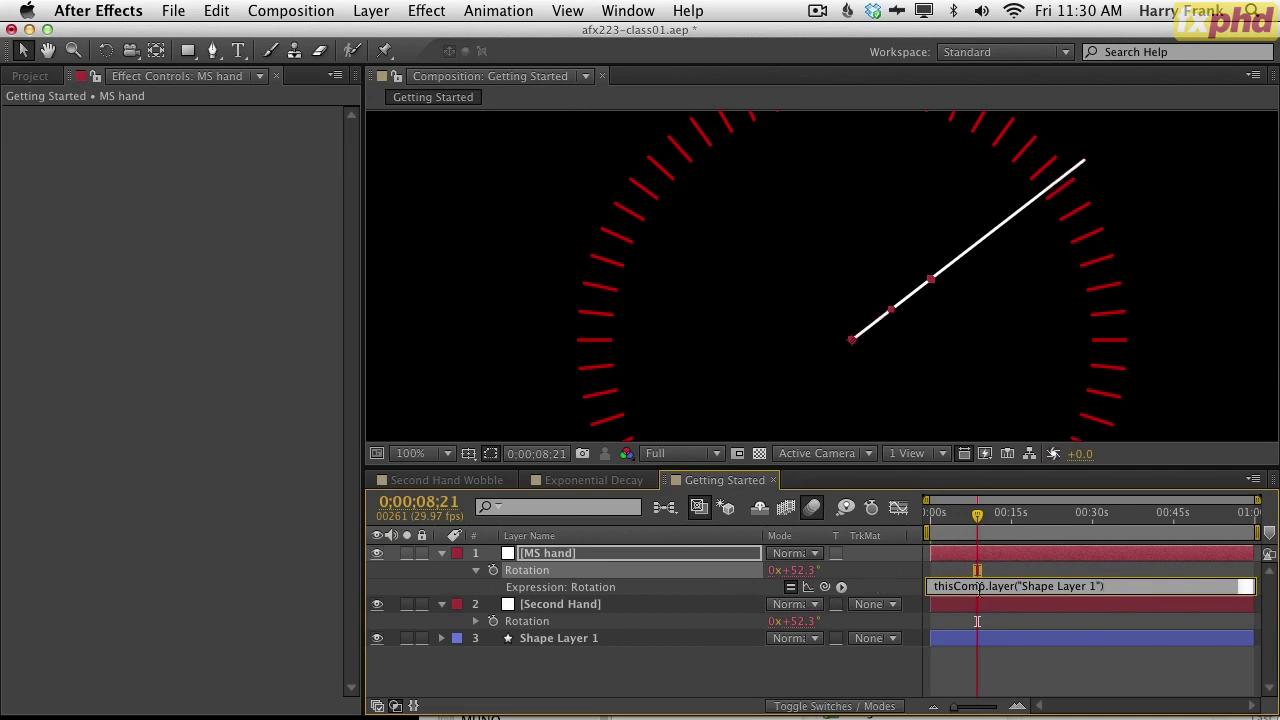
double_click(985, 586)
click(1000, 588)
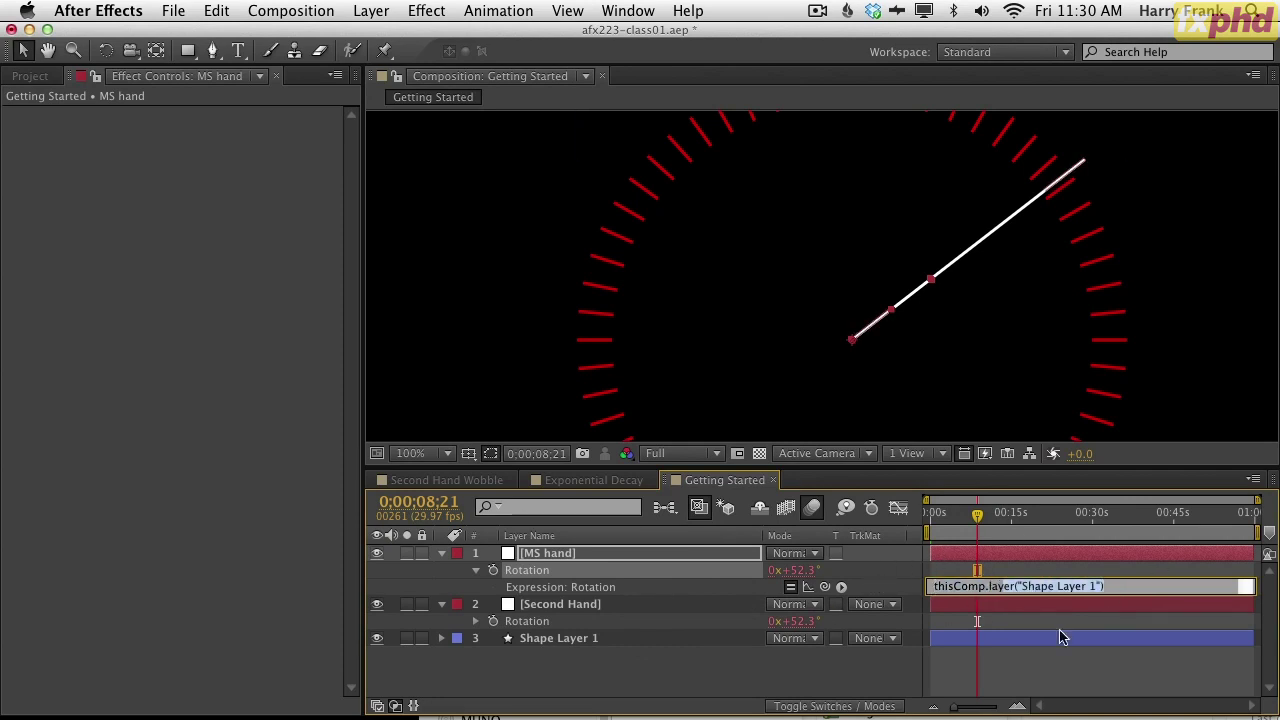
- Apply the MS hand's expression thisComp.layer("Shape Layer 1") and dismiss the warning
click(770, 676)
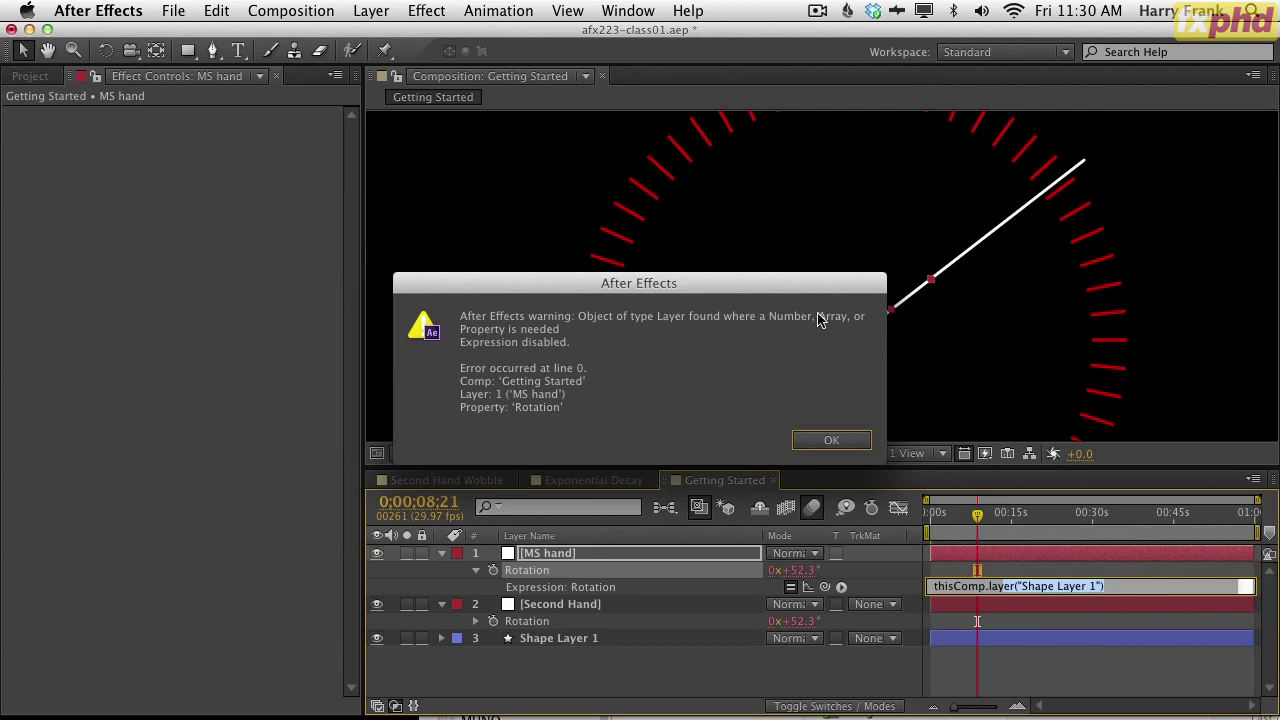
drag(789, 290, 807, 265)
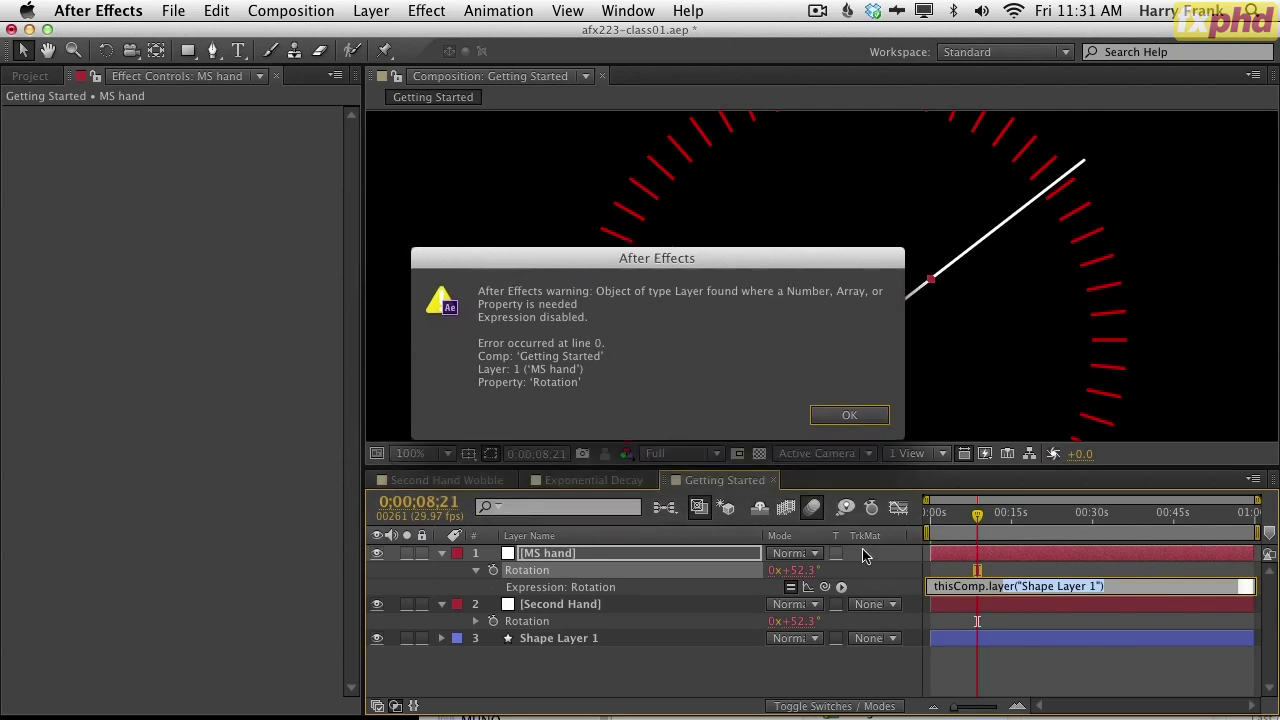
click(849, 416)
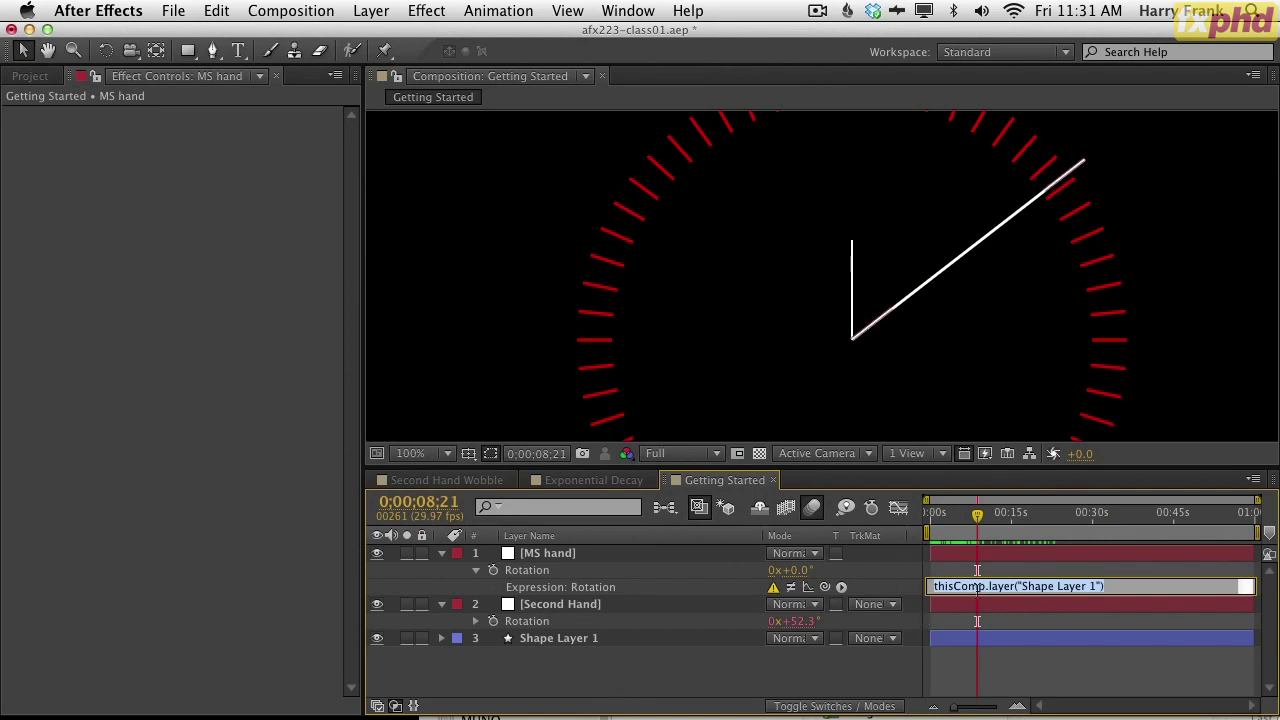
- Replace the MS hand's Rotation expression by pick-whipping to the Second Hand's Rotation, producing thisComp.layer("Second Hand").transform.rotation, and apply it
click(1042, 584)
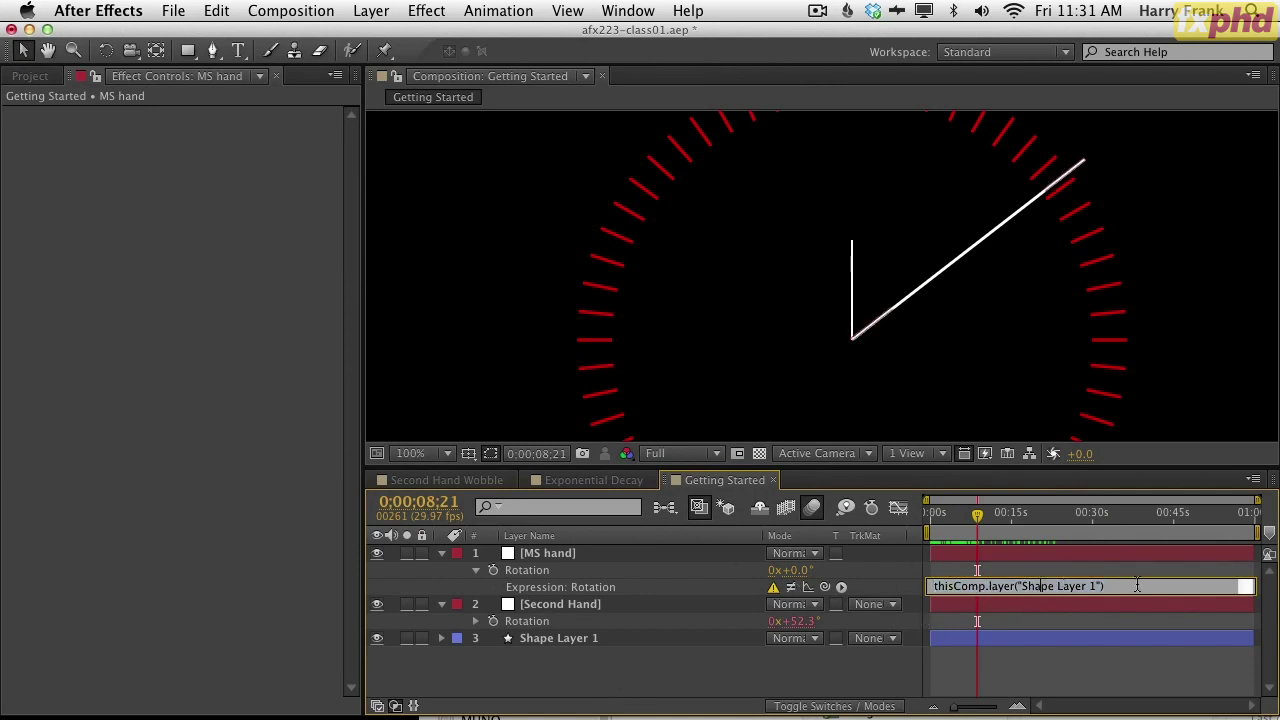
drag(1137, 585, 872, 549)
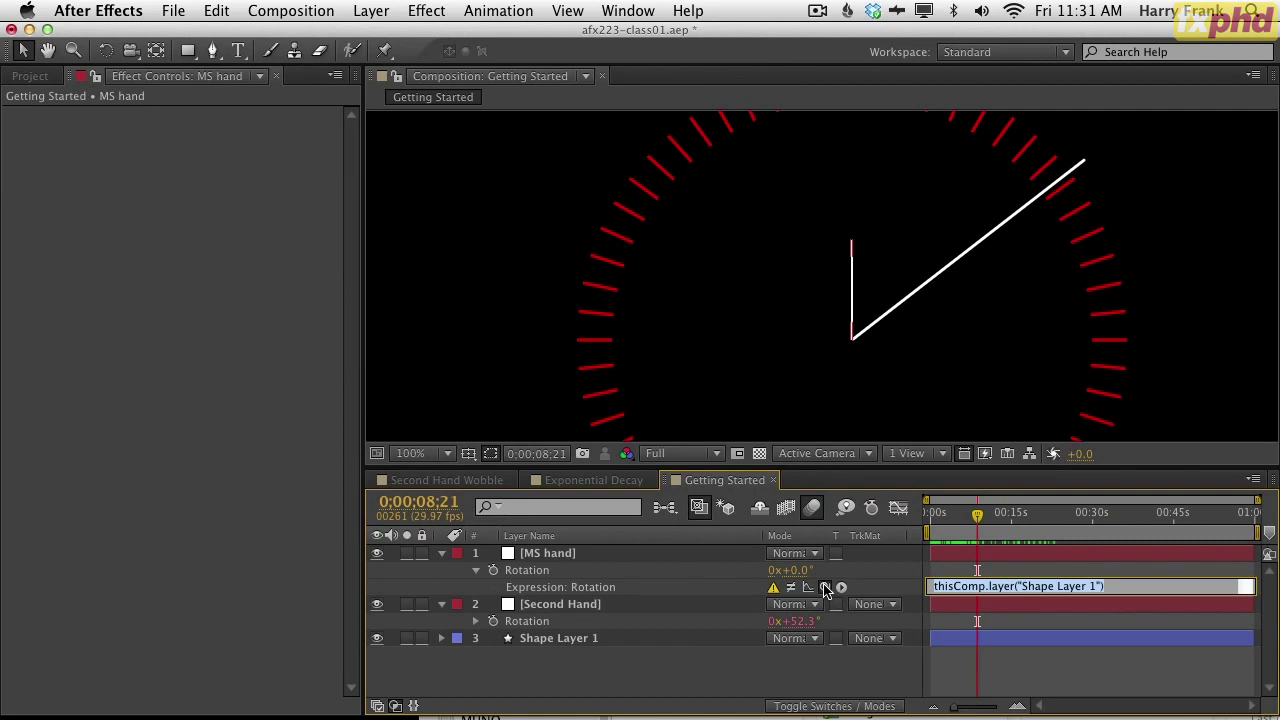
drag(824, 587, 663, 622)
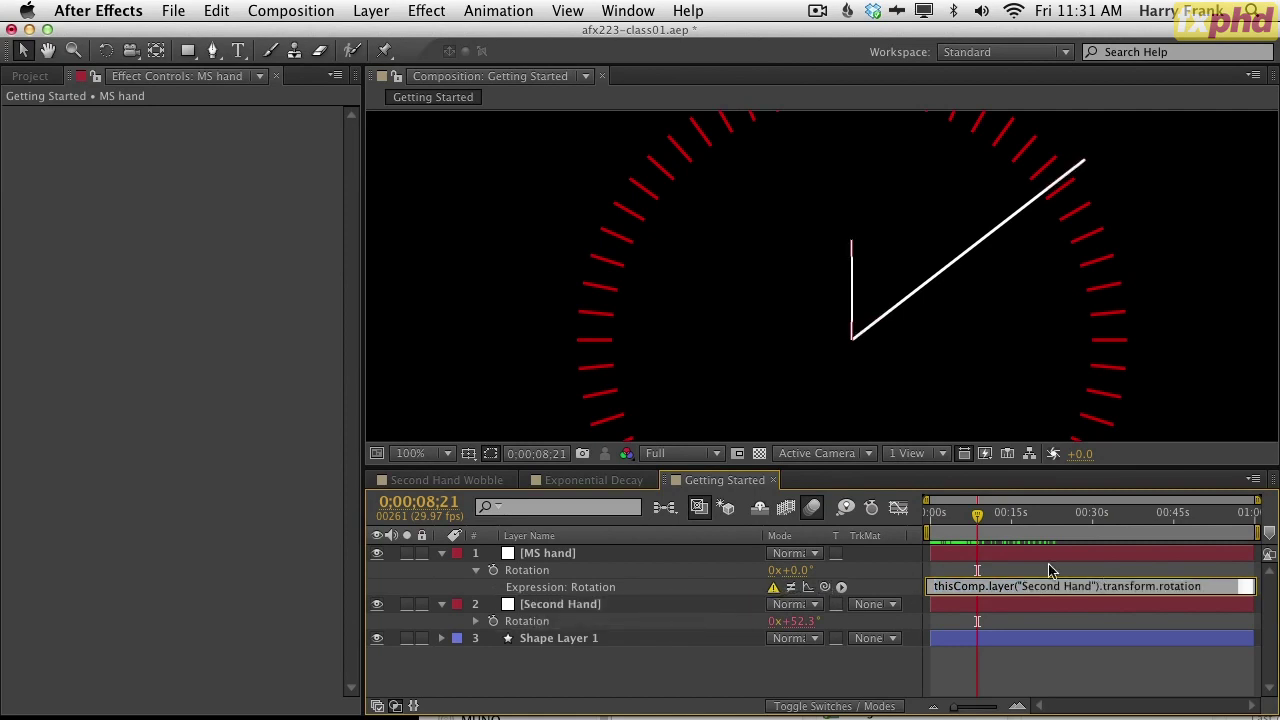
double_click(1116, 587)
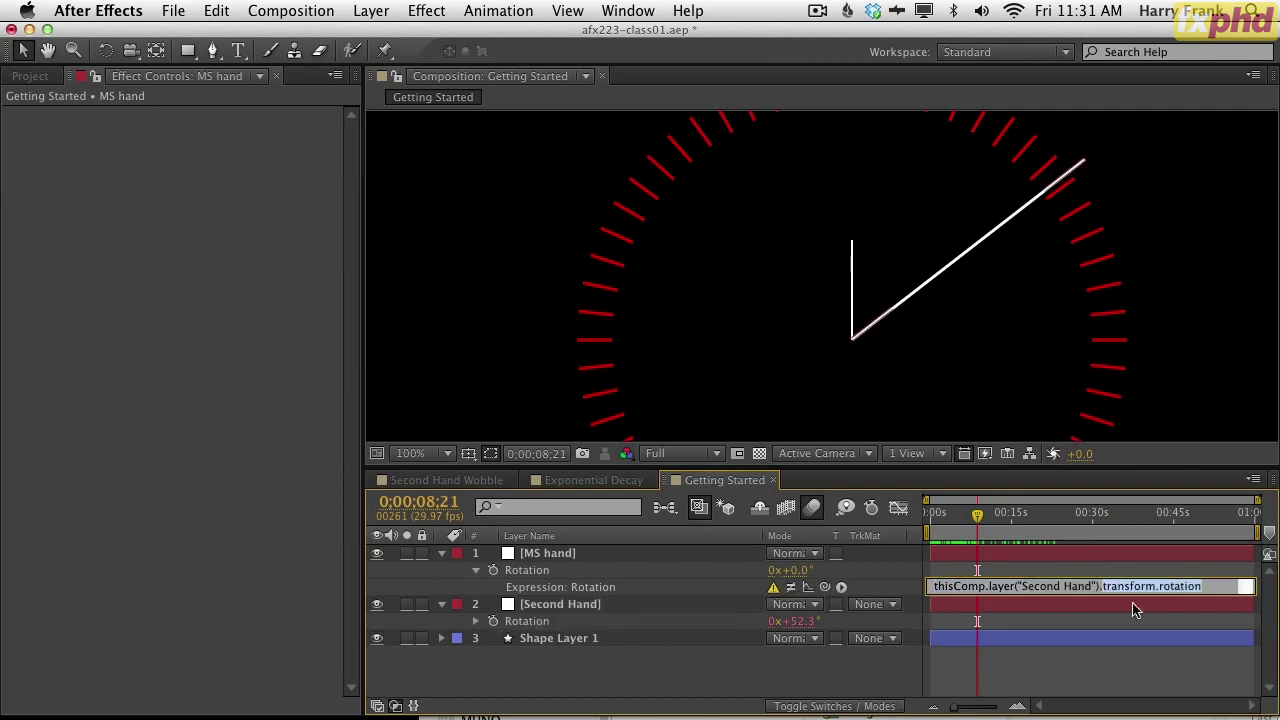
click(1132, 587)
double_click(1140, 587)
drag(1103, 587, 1131, 588)
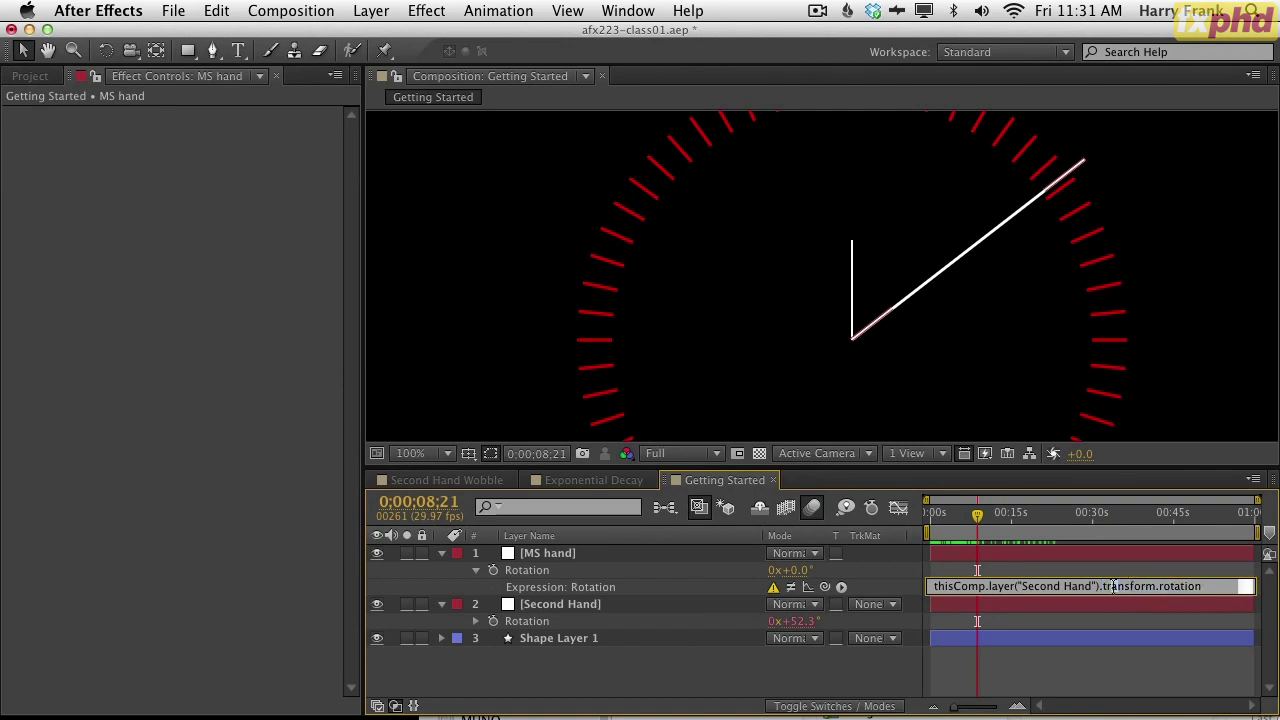
click(614, 652)
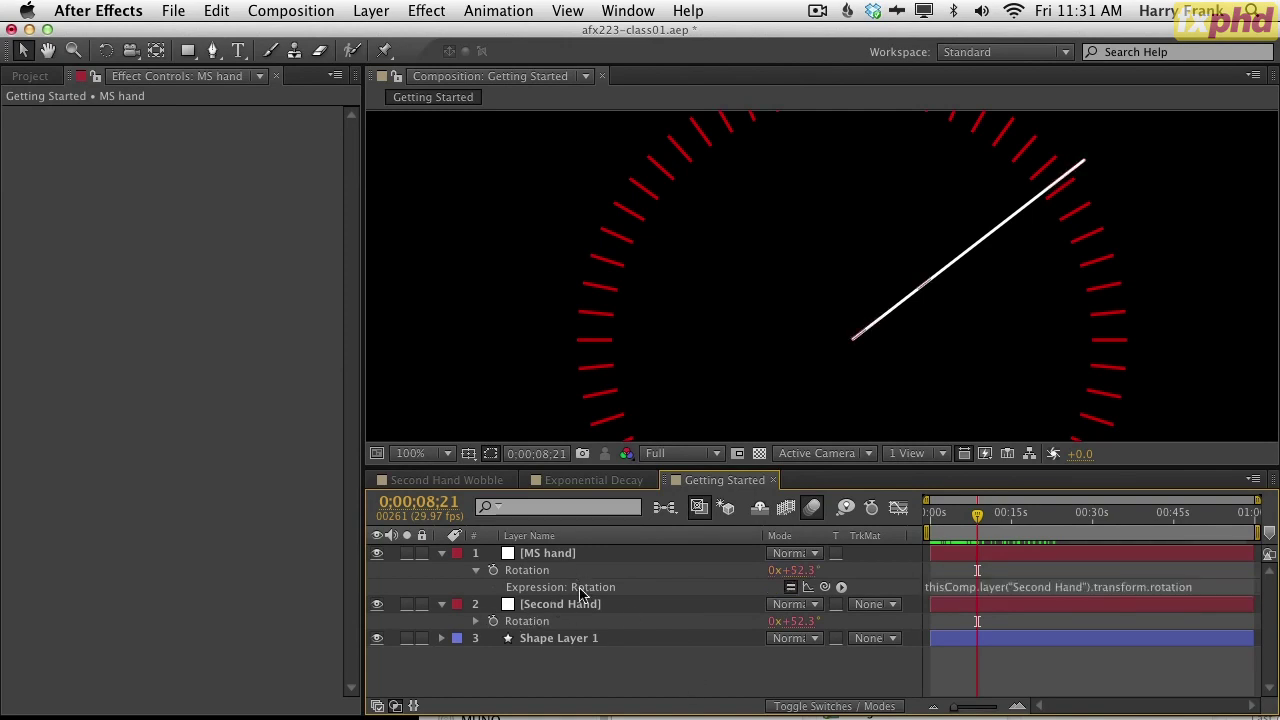
- Remove "transform." from the MS hand's Rotation expression so it reads thisComp.layer("Second Hand").rotation
click(1135, 588)
click(1120, 586)
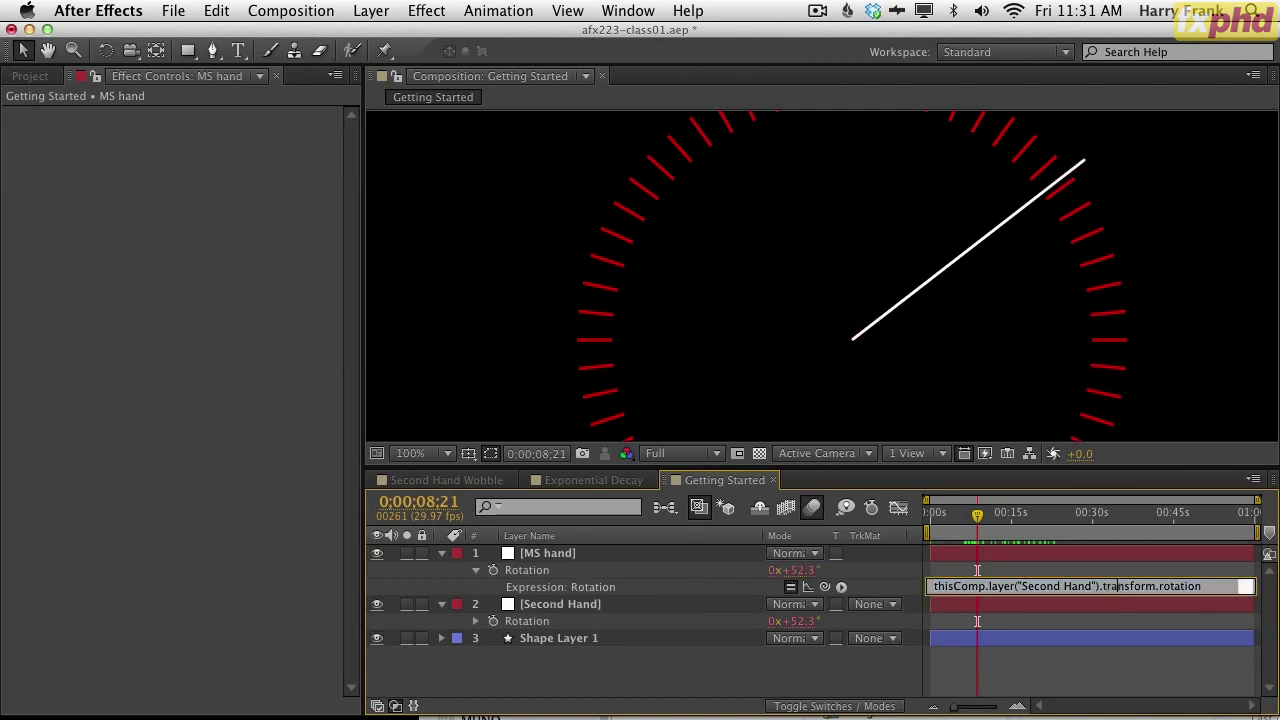
key(Delete)
key(Delete)
key(Delete)
key(Delete)
key(Delete)
key(Delete)
key(BackSpace)
key(BackSpace)
key(BackSpace)
key(super+a)
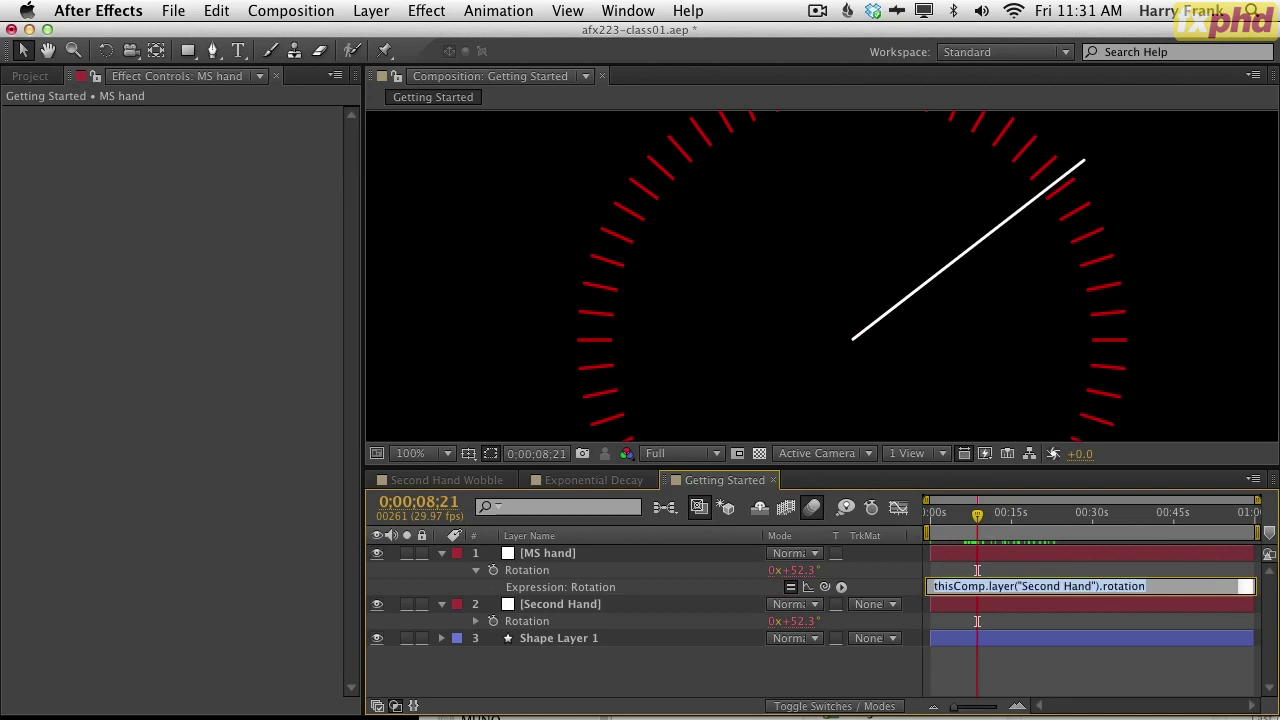
key(KP_Enter)
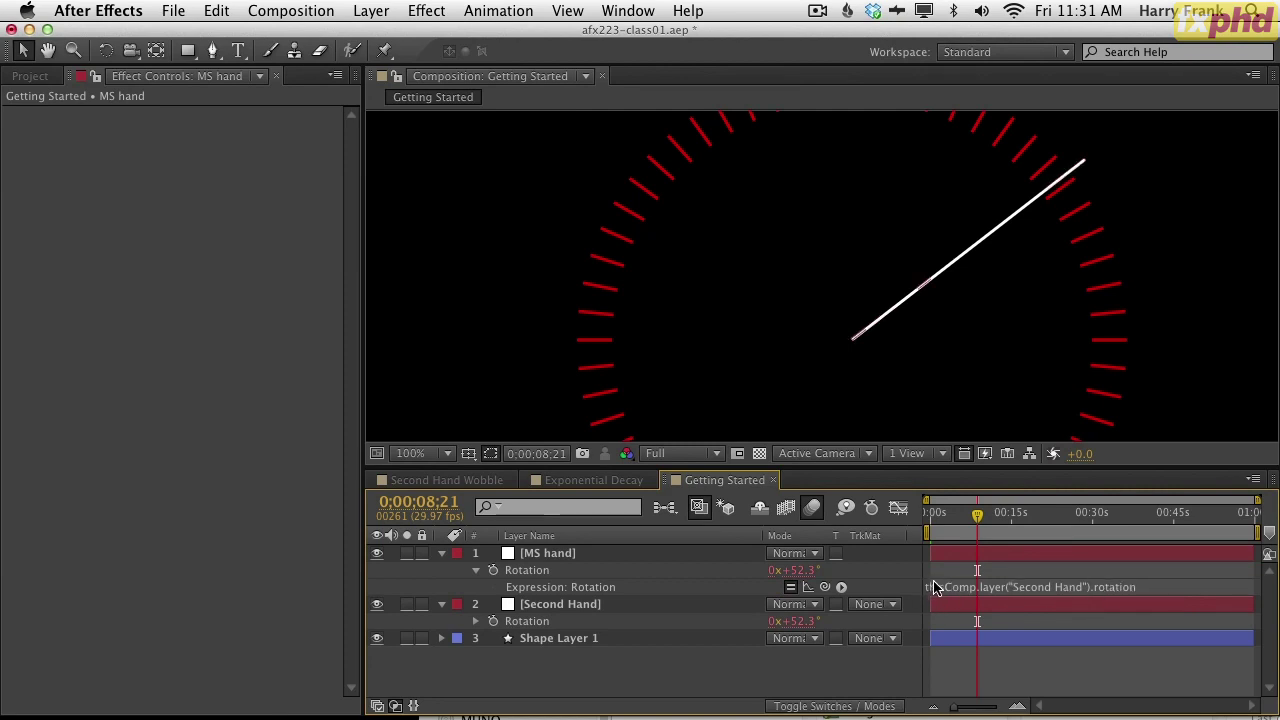
- Examine the thisComp, layer("Second Hand") and rotation parts of the MS hand's Rotation expression
click(998, 582)
click(986, 587)
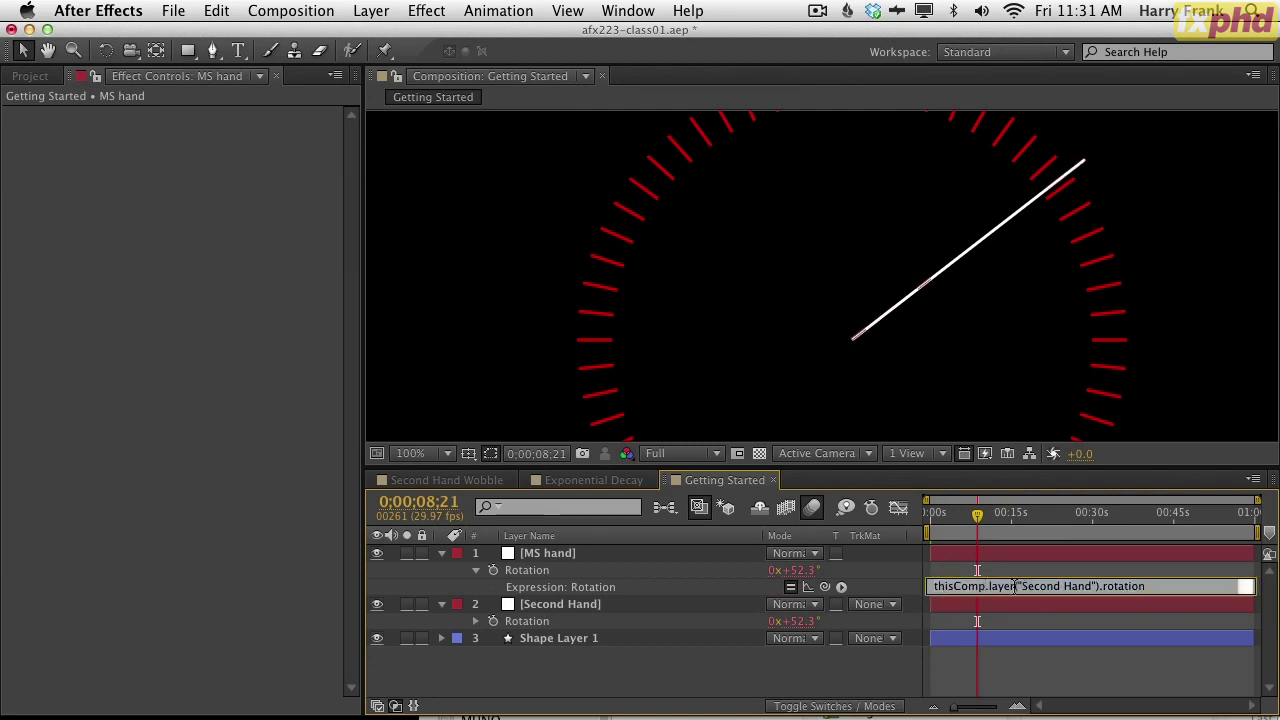
drag(1014, 587, 1094, 587)
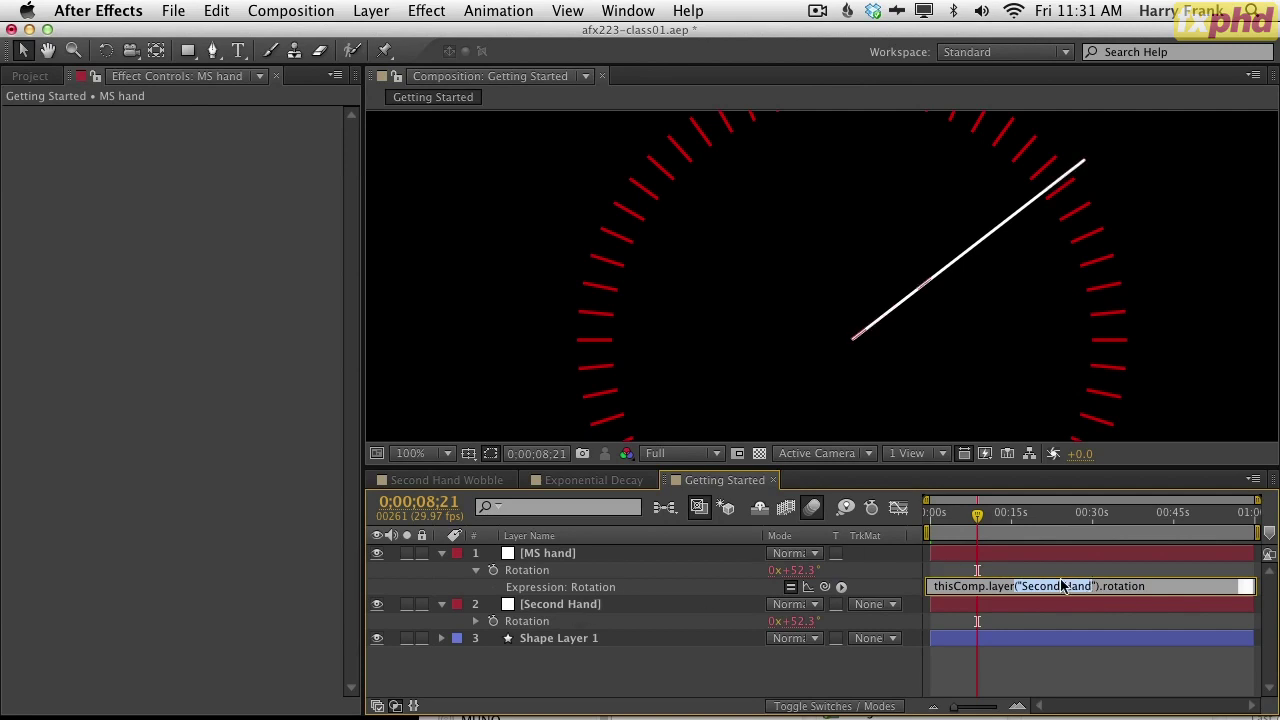
click(1128, 587)
click(975, 659)
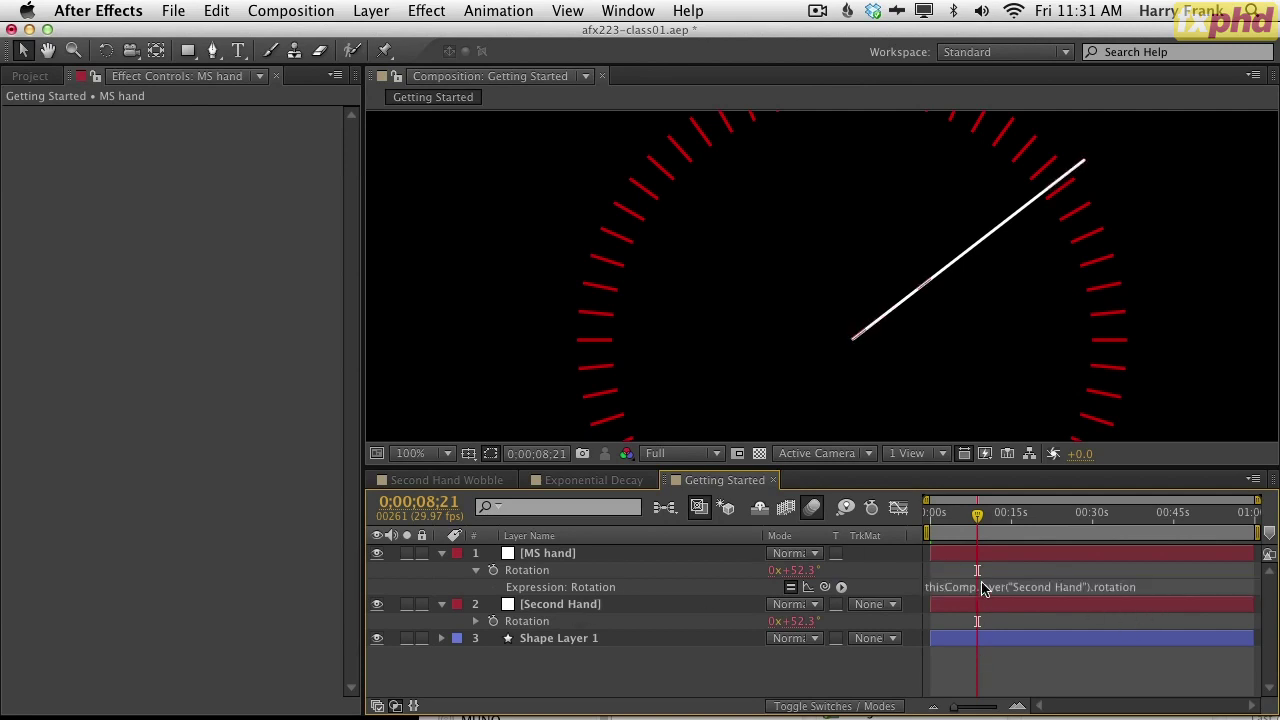
click(983, 589)
click(944, 587)
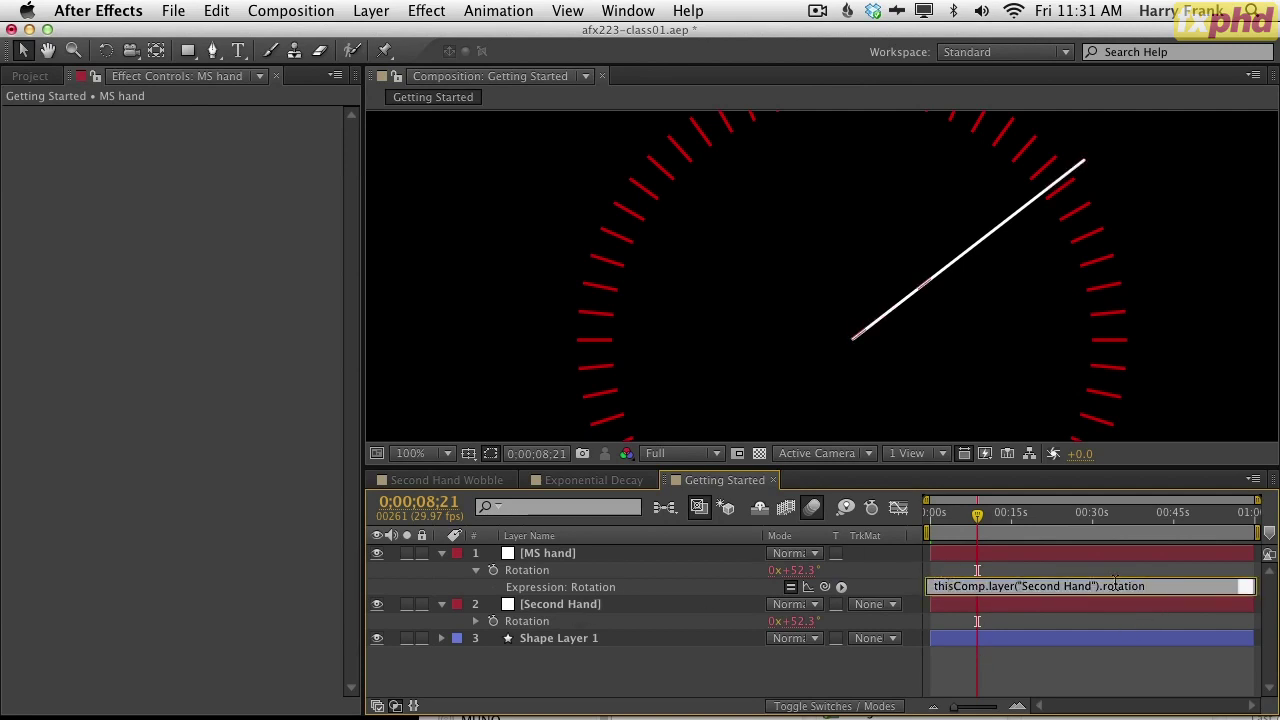
key(super+a)
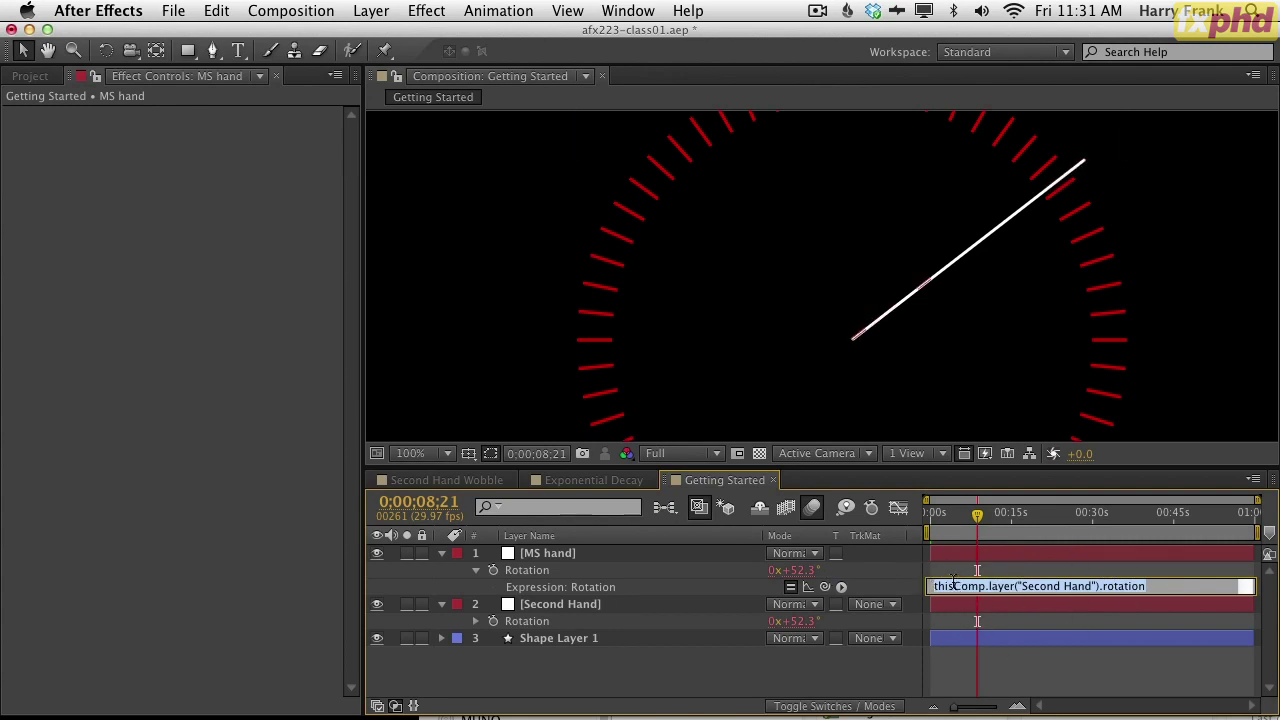
click(945, 586)
double_click(984, 586)
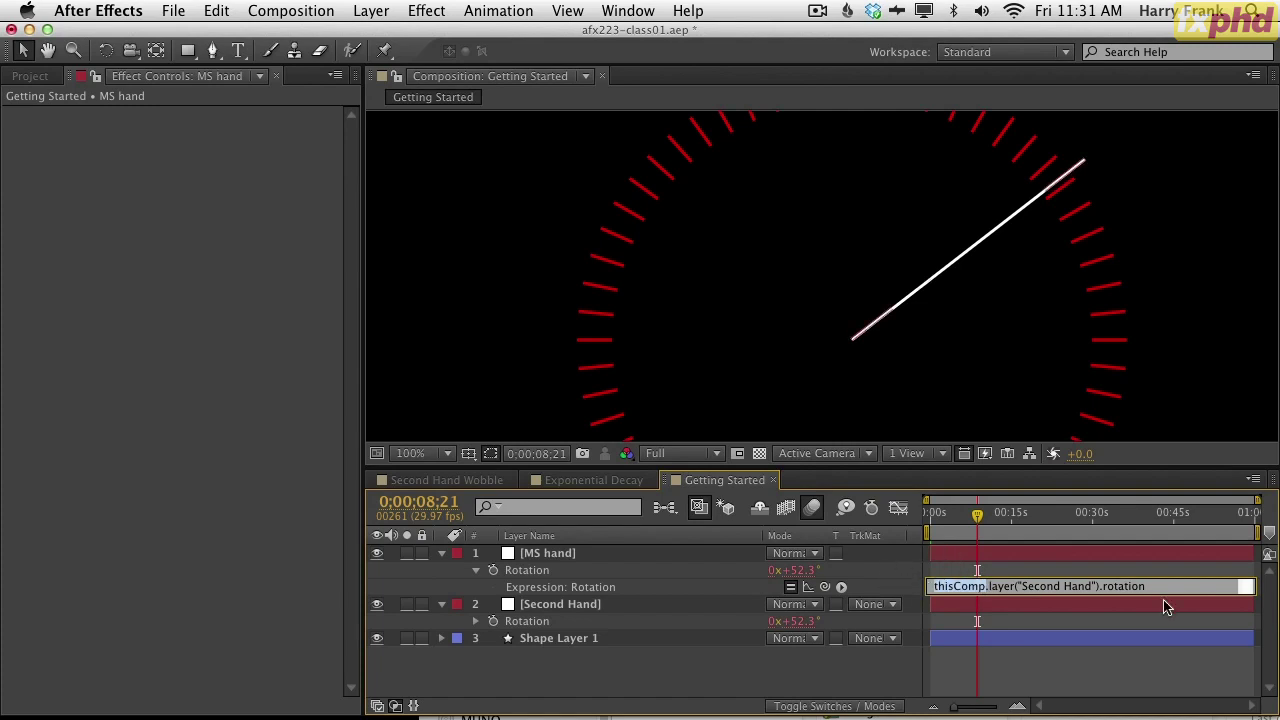
drag(990, 586, 870, 588)
drag(986, 586, 1022, 586)
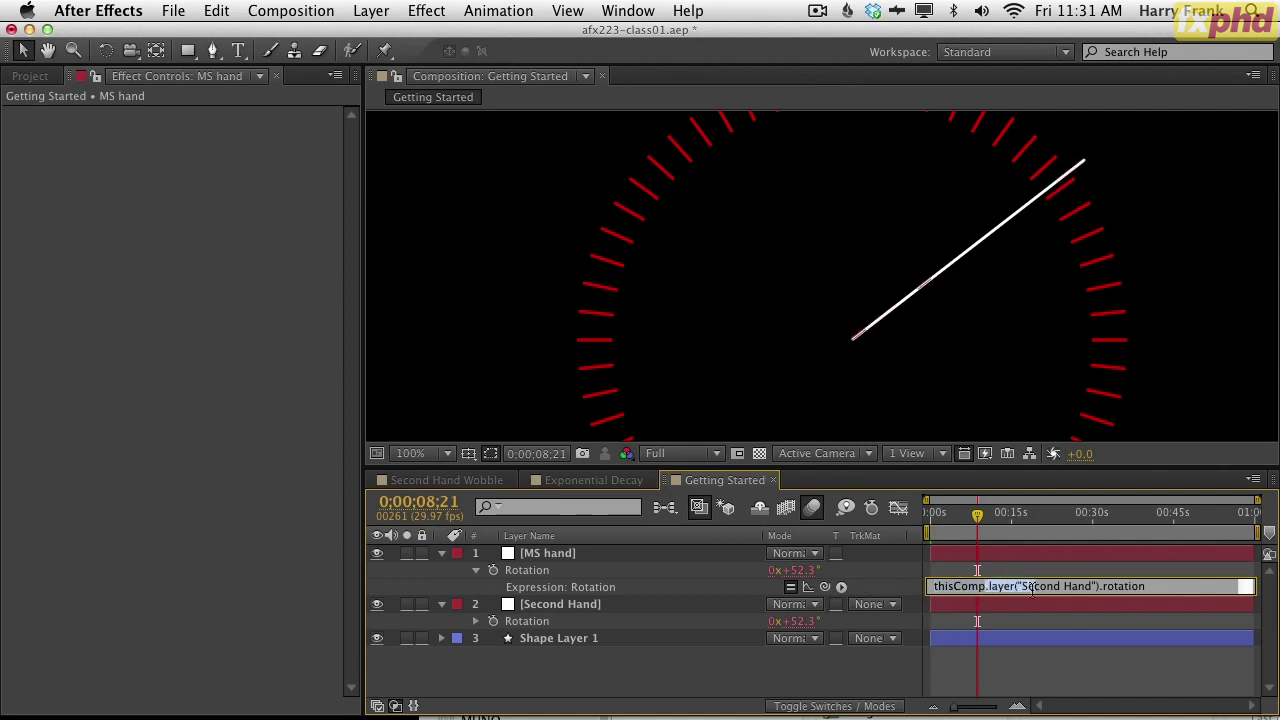
- Replace the layer name with index 2 in the MS hand's Rotation expression, giving thisComp.layer(2).rotation
click(1017, 586)
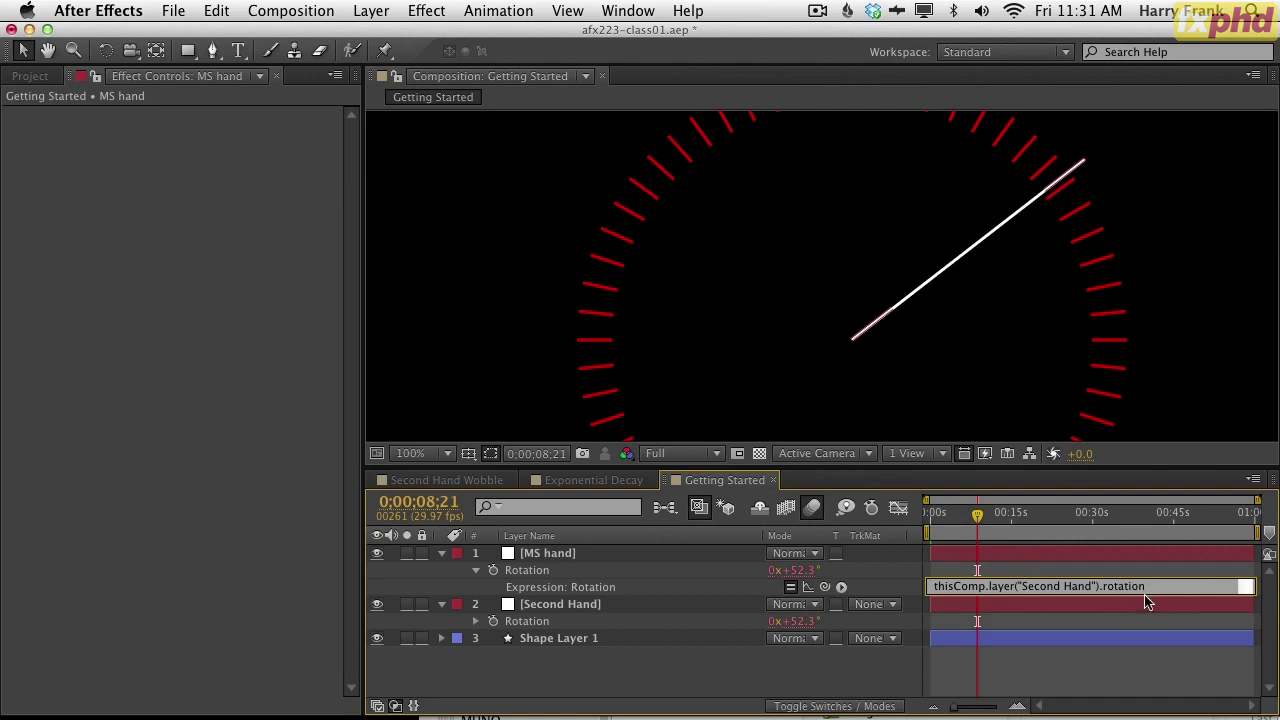
key(Delete)
key(Delete)
key(Delete)
key(Delete)
key(Delete)
key(Delete)
key(Delete)
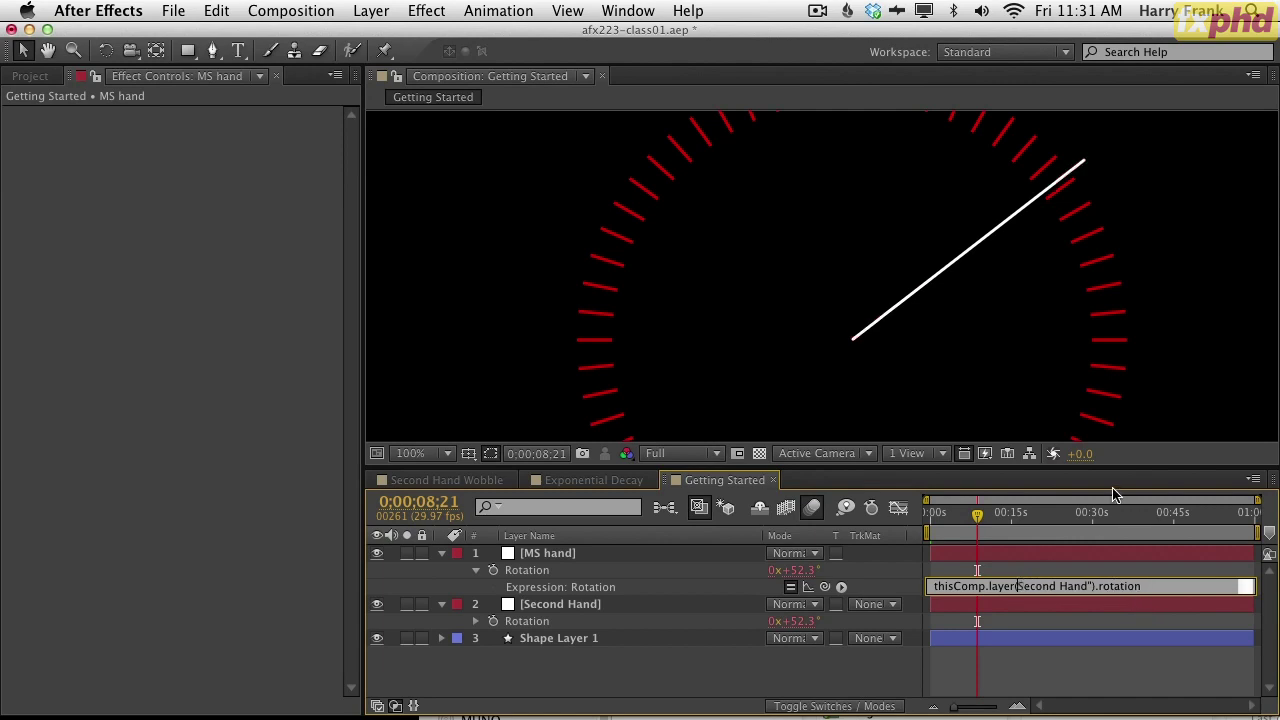
key(Delete)
key(Delete)
key(Delete)
key(Delete)
key(Delete)
key(Delete)
text(2)
key(KP_Enter)
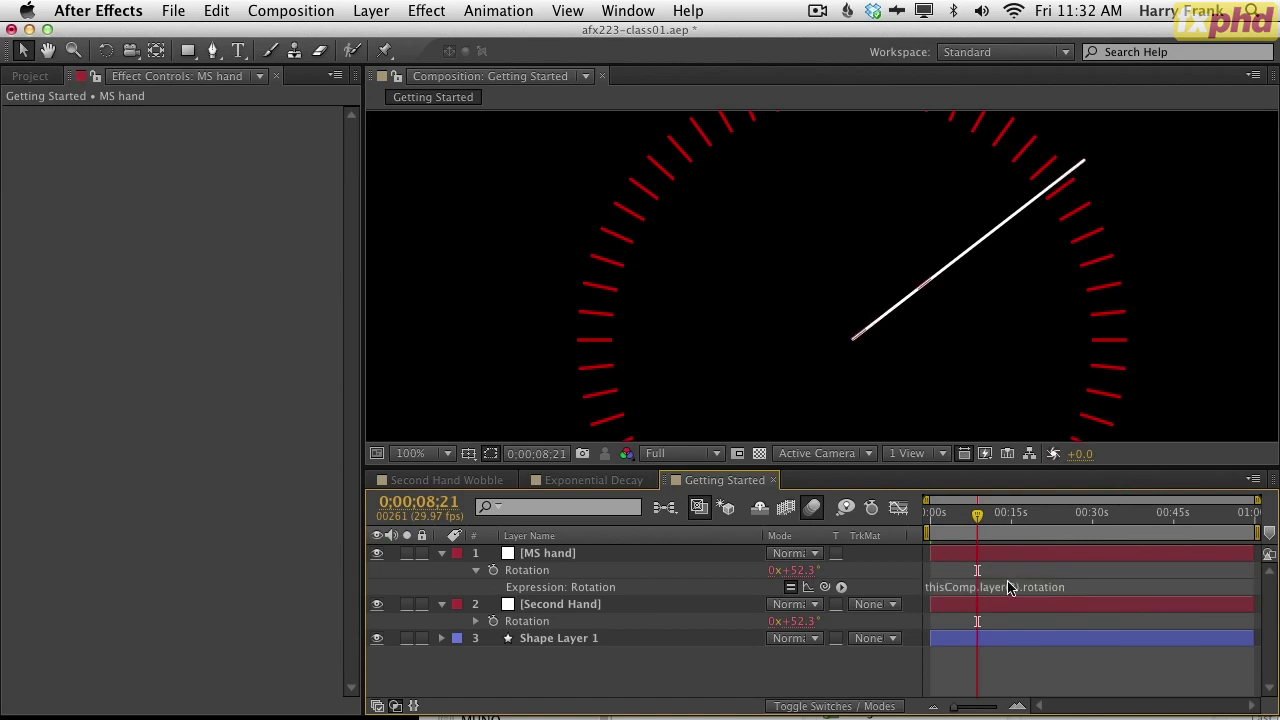
- Set the layer index in the MS hand's Rotation expression to 3, referencing Shape Layer 1
click(1010, 590)
double_click(1020, 587)
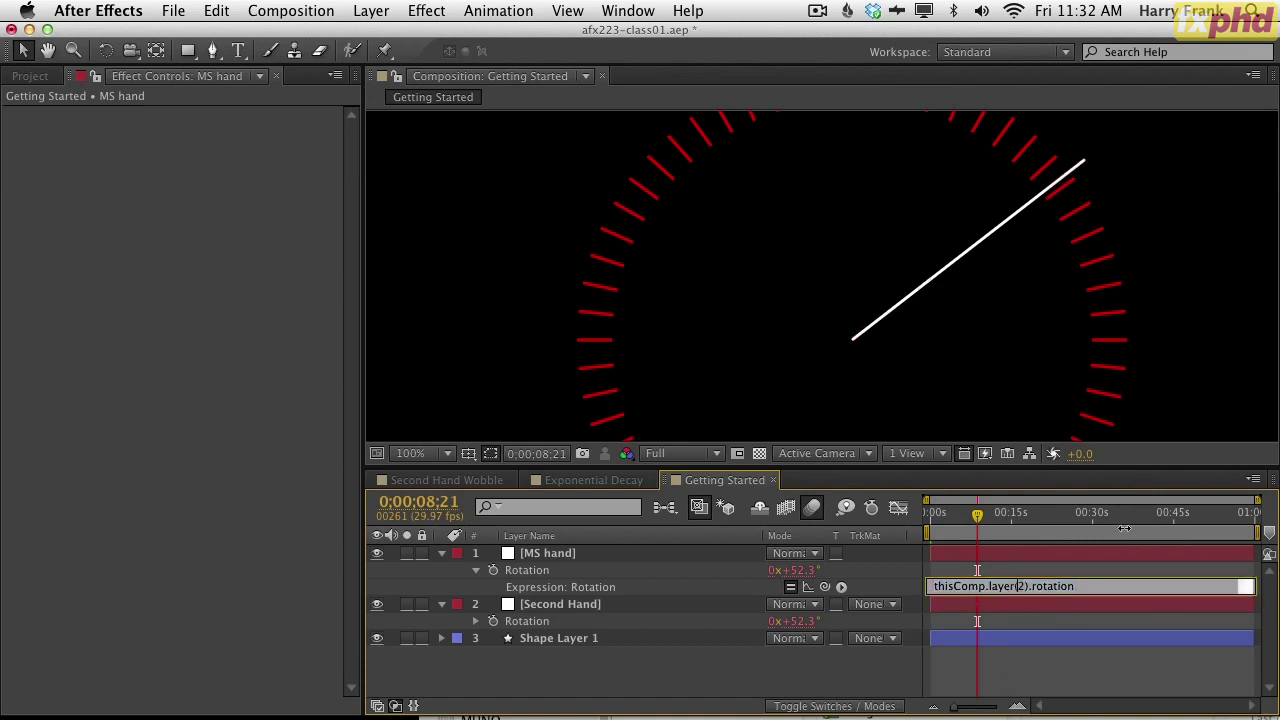
text(3)
key(KP_Enter)
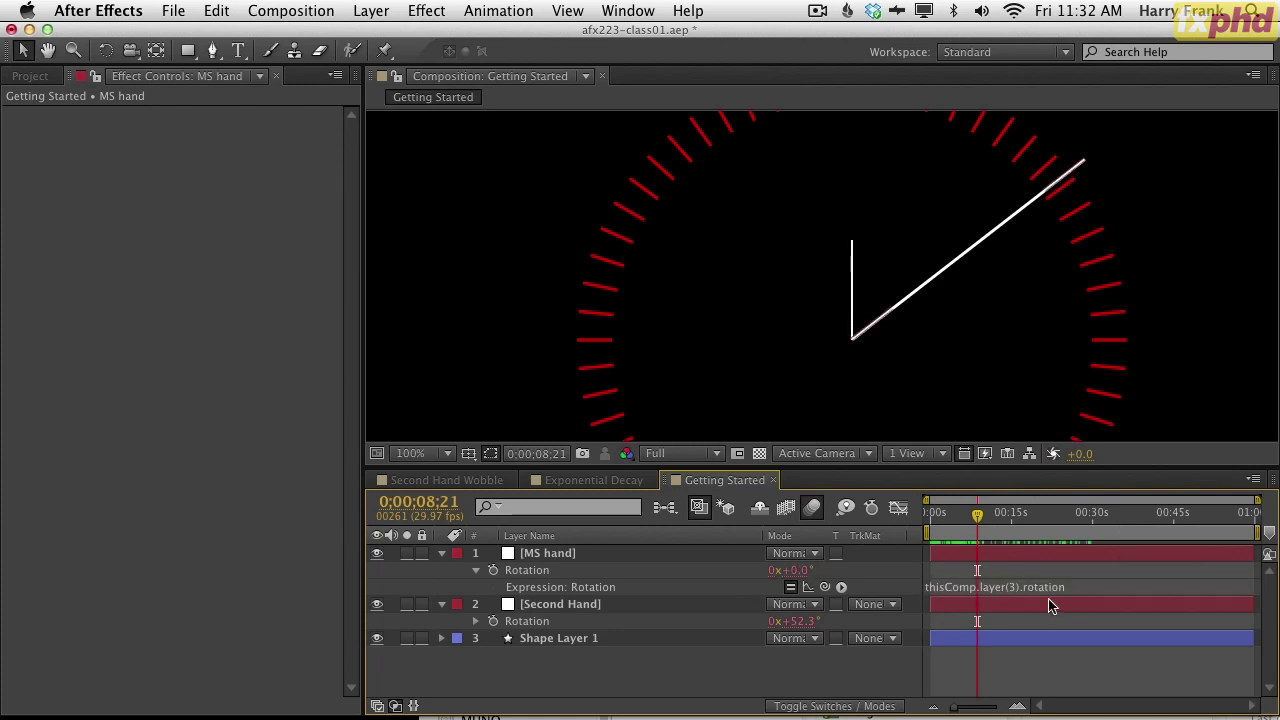
- Set the layer index in the MS hand's Rotation expression back to 2
click(1022, 587)
click(1022, 587)
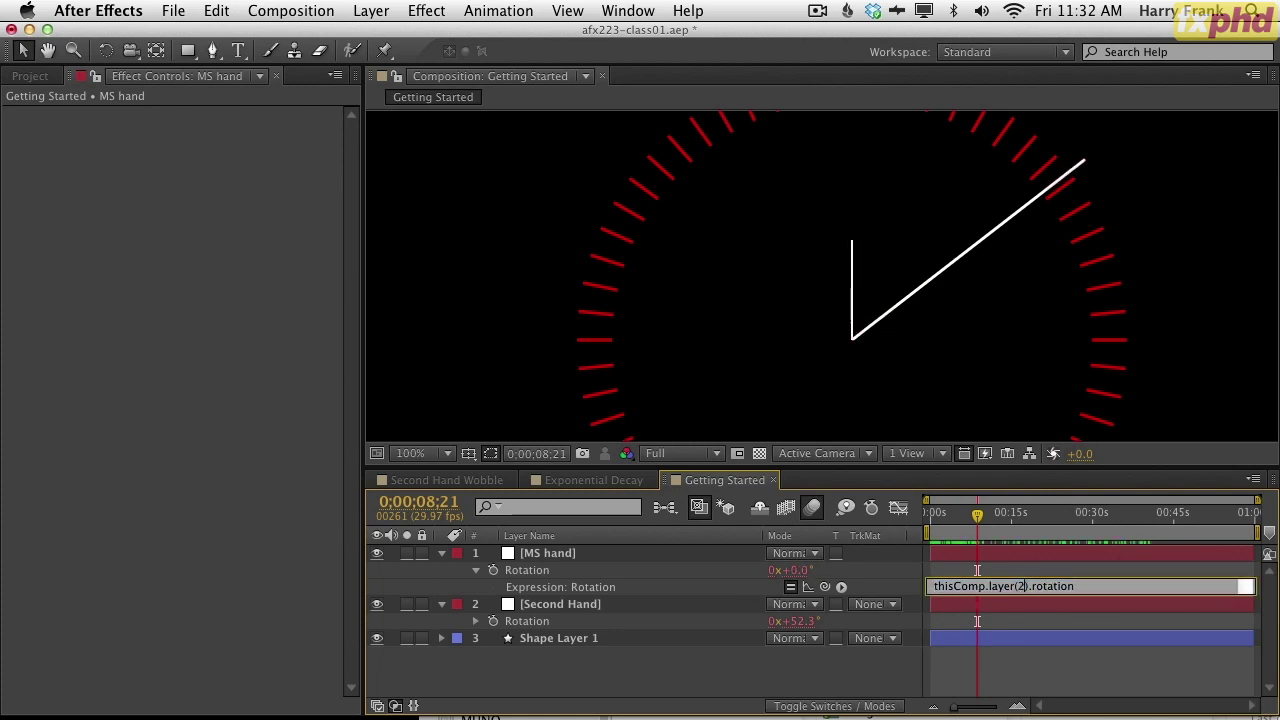
text(2)
key(KP_Enter)
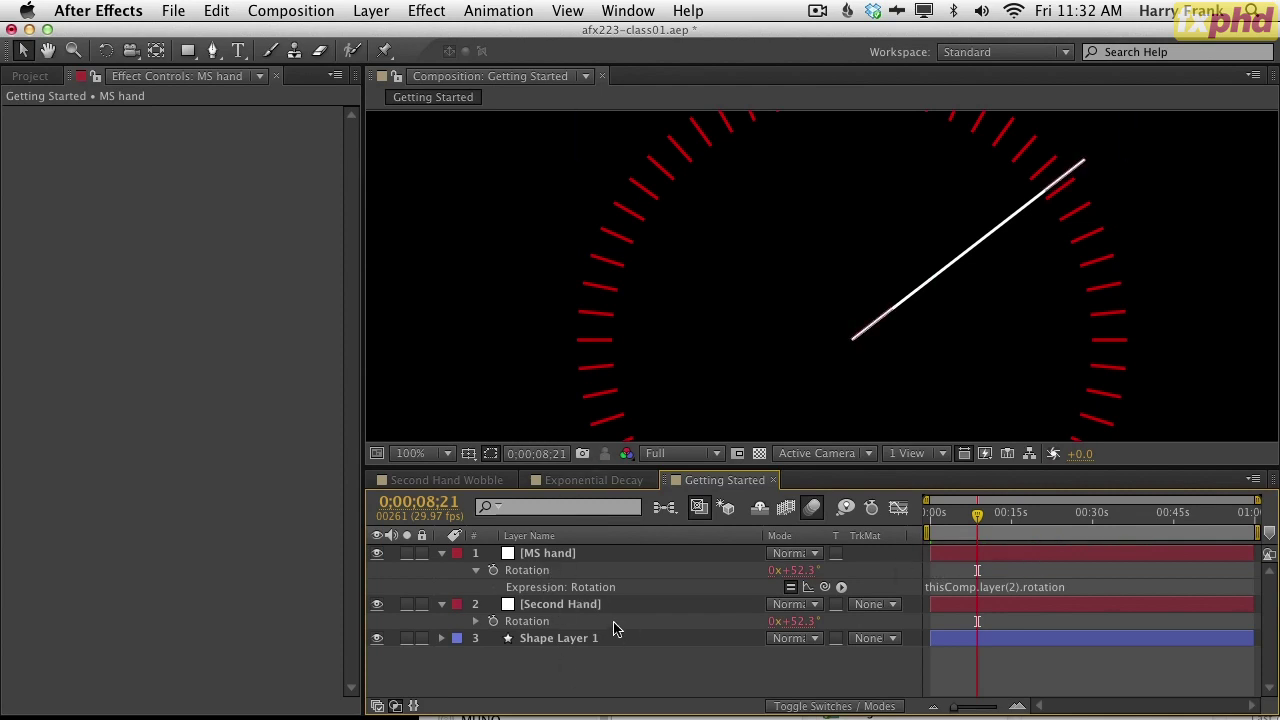
- Check the layer index in the MS hand's expression against the stacking order of the MS hand and Second Hand layers
click(1000, 587)
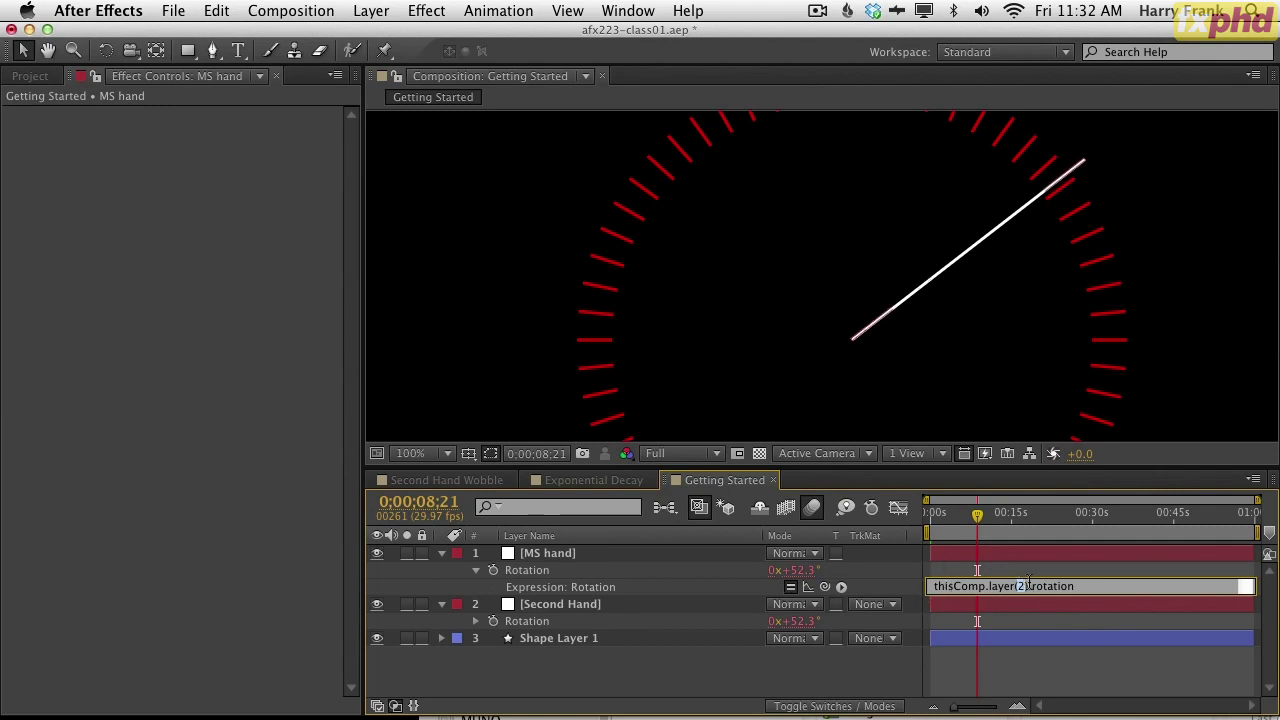
click(545, 554)
click(558, 607)
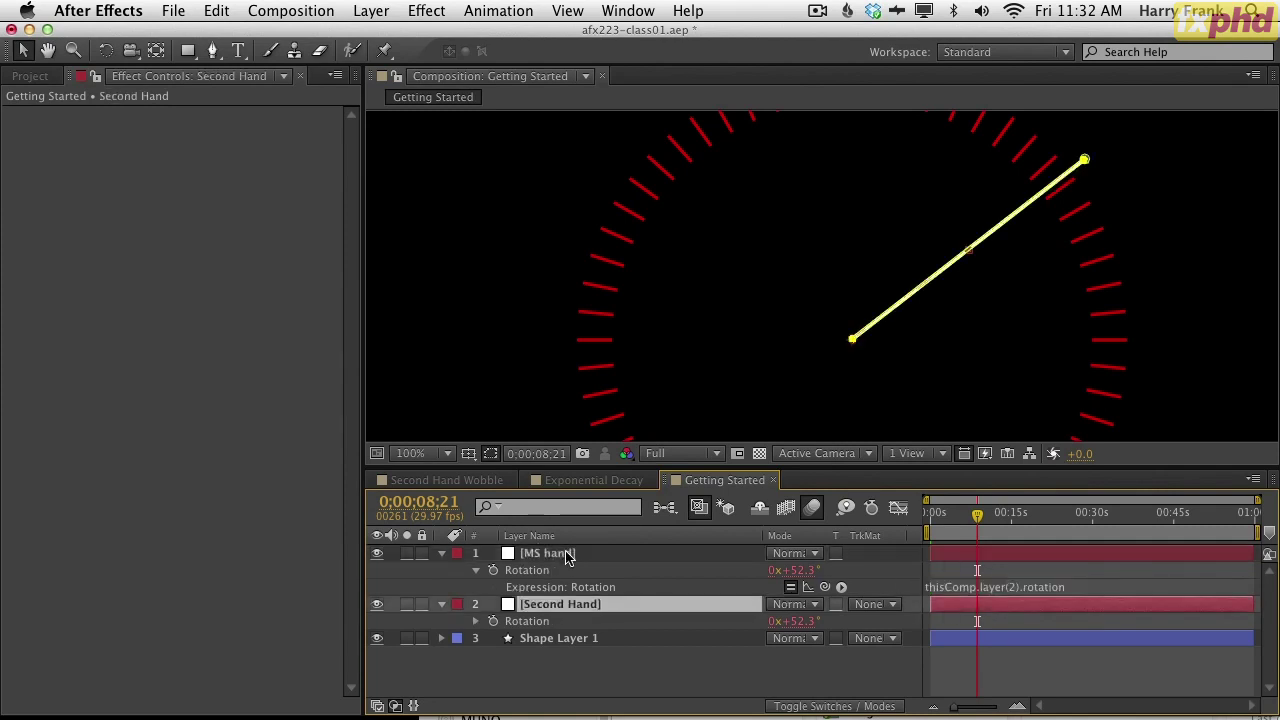
click(566, 556)
click(568, 608)
- Undo the layer index edits, restoring thisComp.layer("Second Hand").rotation on the MS hand's Rotation, and deselect all layers
click(1018, 588)
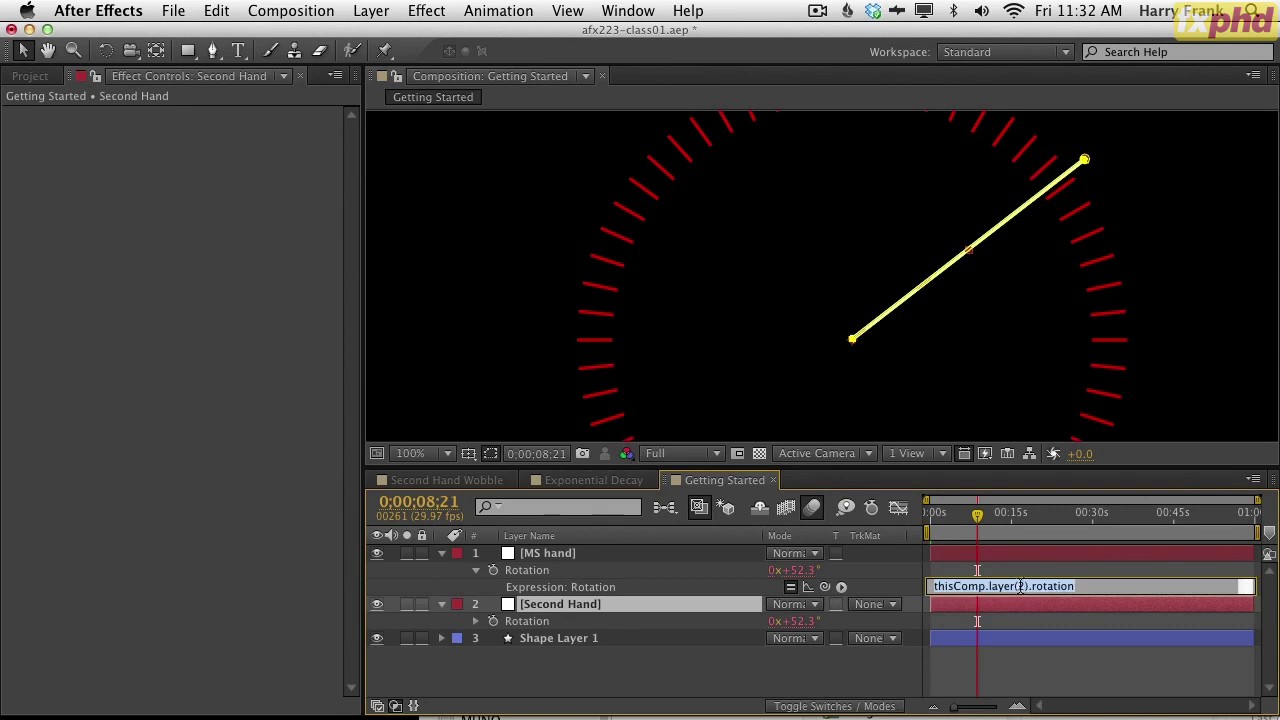
double_click(1020, 587)
text(3)
key(KP_Enter)
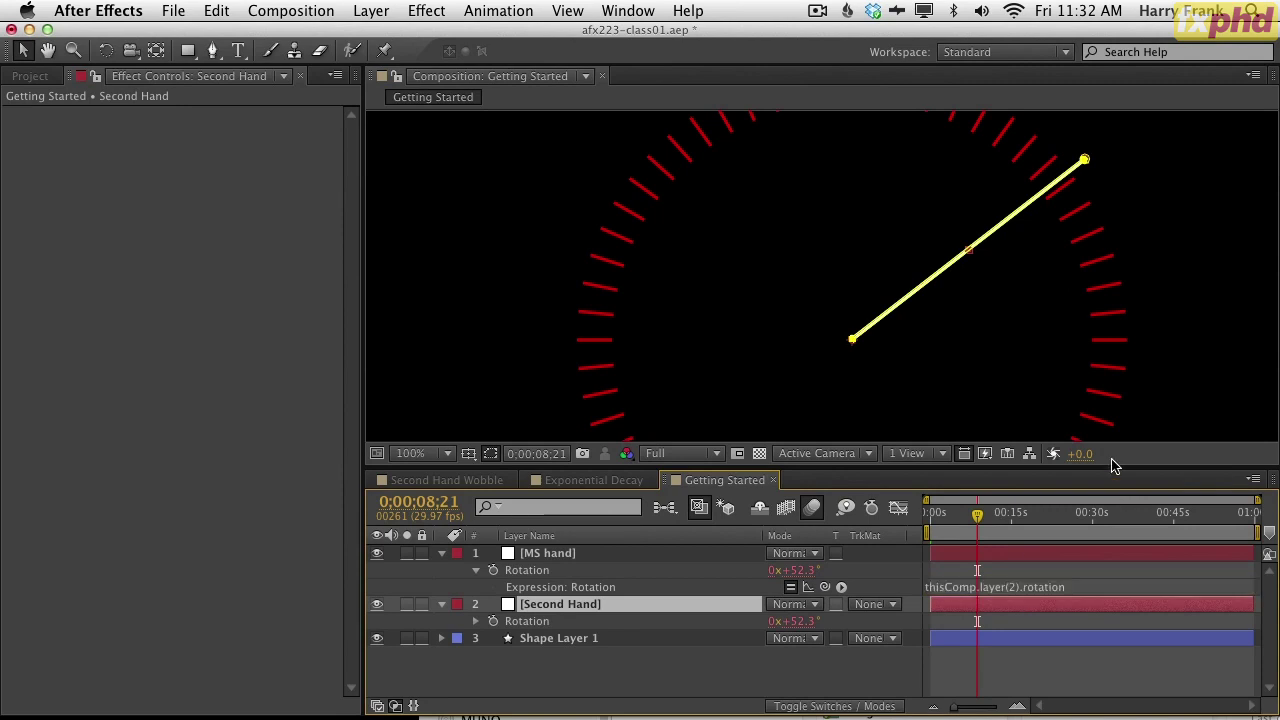
key(F2)
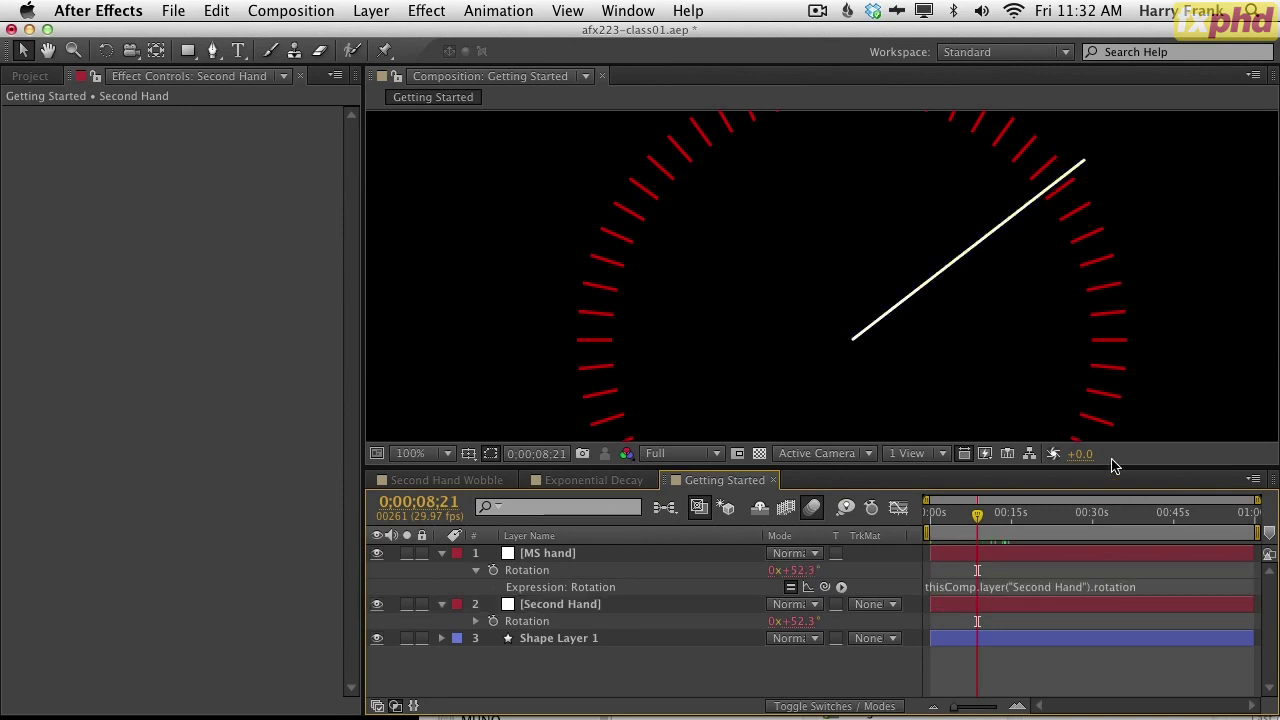
- Append * 6 to the MS hand's Rotation expression, making it thisComp.layer("Second Hand").rotation * 6, and preview the motion
click(1137, 587)
click(1162, 587)
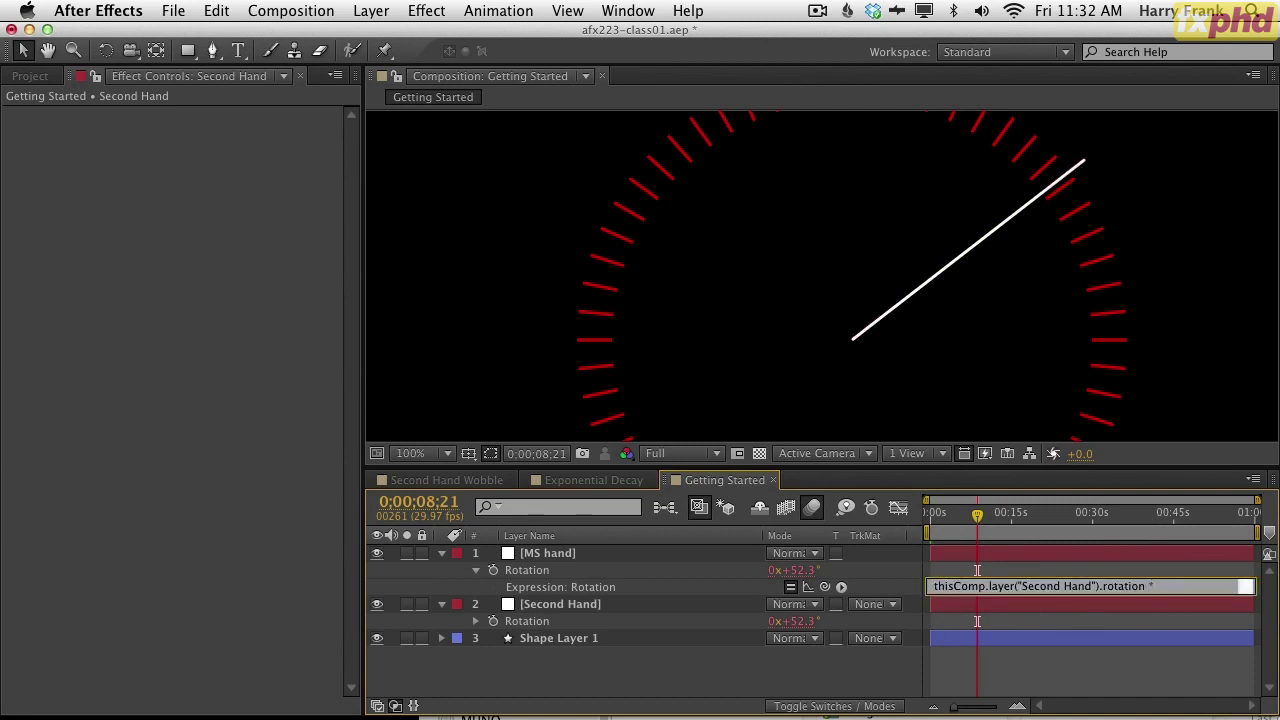
key(KP_Enter)
key(space)
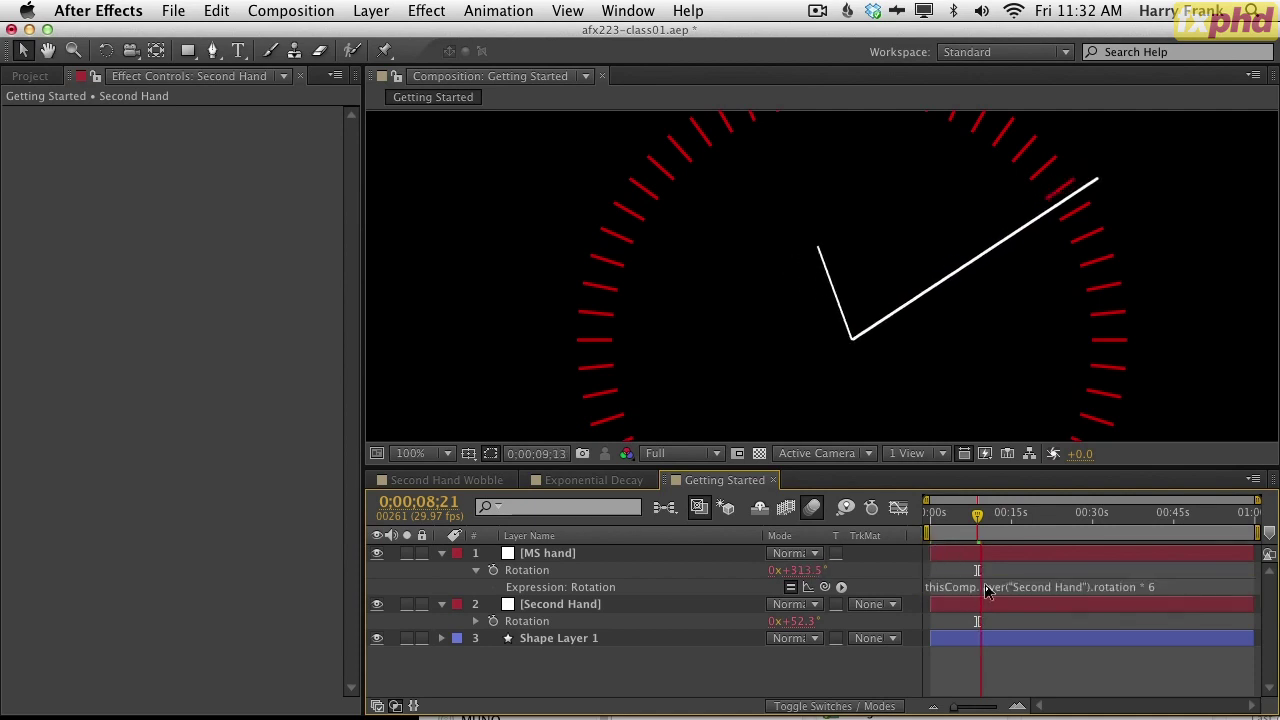
key(space)
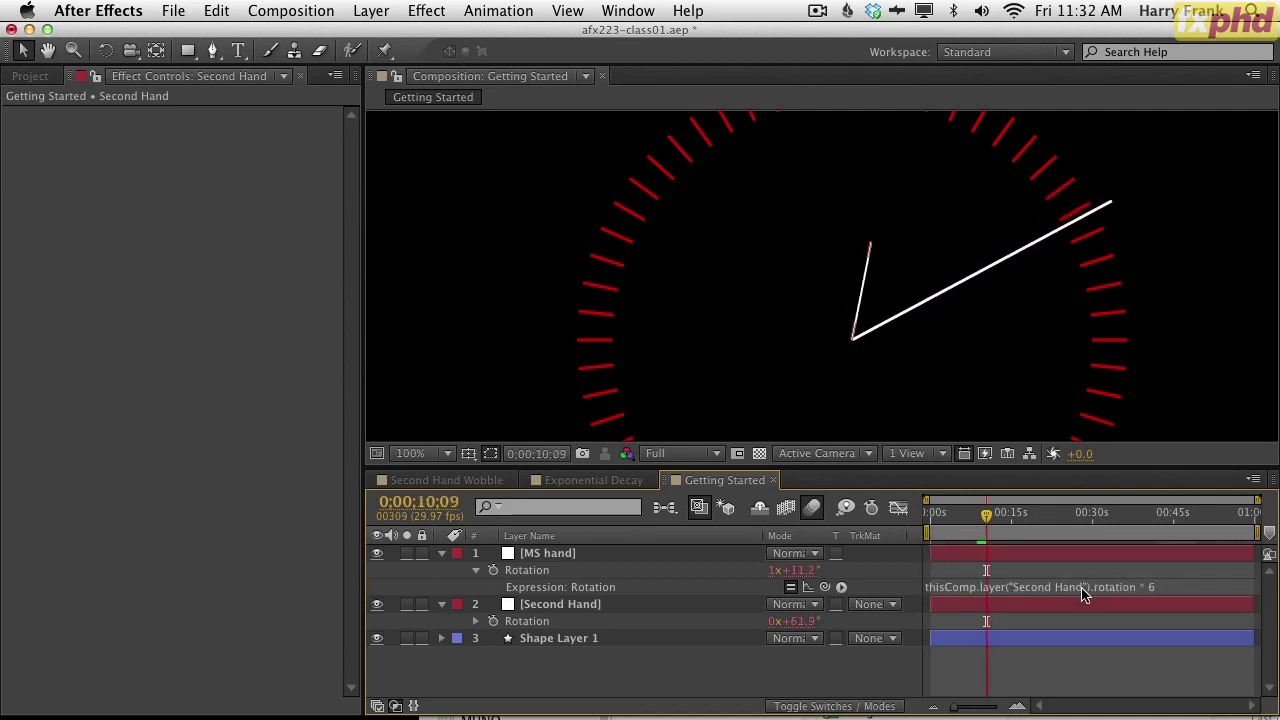
- Set the multiplier in the MS hand's Rotation expression to 60
click(1128, 588)
key(Right)
text(0)
key(KP_Enter)
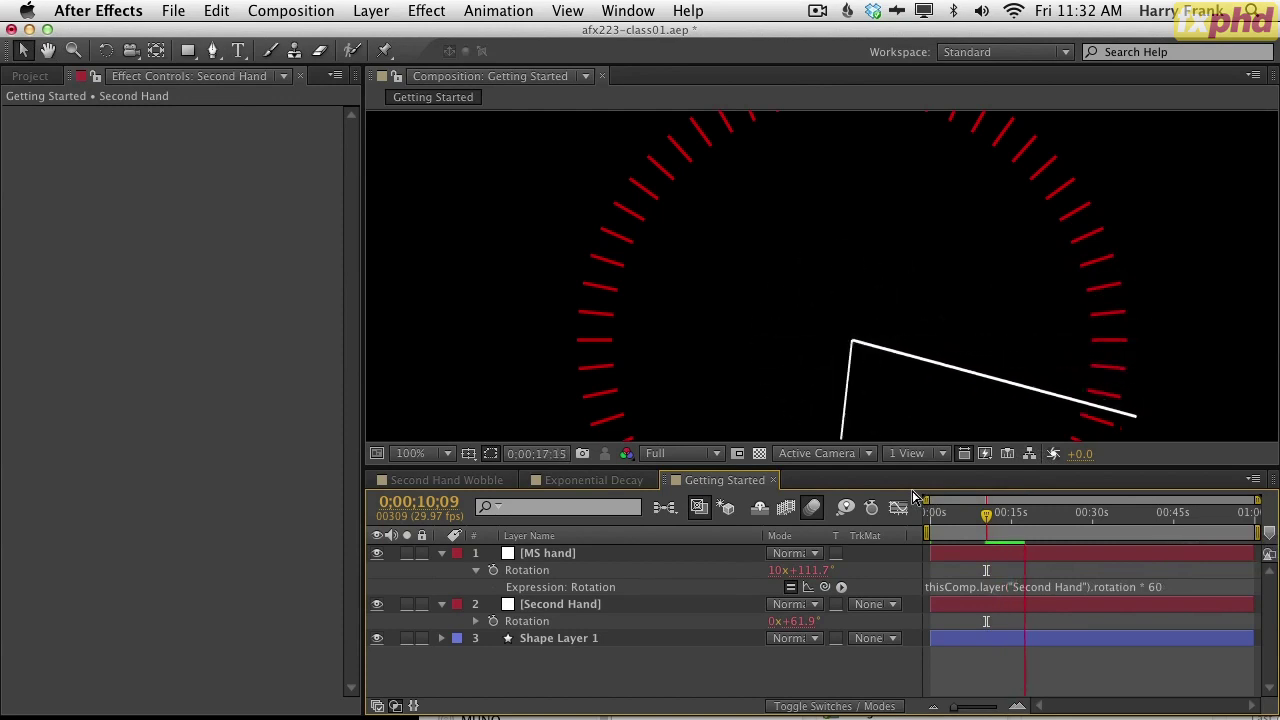
- Step frame by frame from the start of the comp to 0;00;01;00 to check how the MS hand rotates against the second hand
mouse_move(944, 515)
mouse_down()
mouse_move(957, 520)
mouse_move(922, 518)
mouse_up()
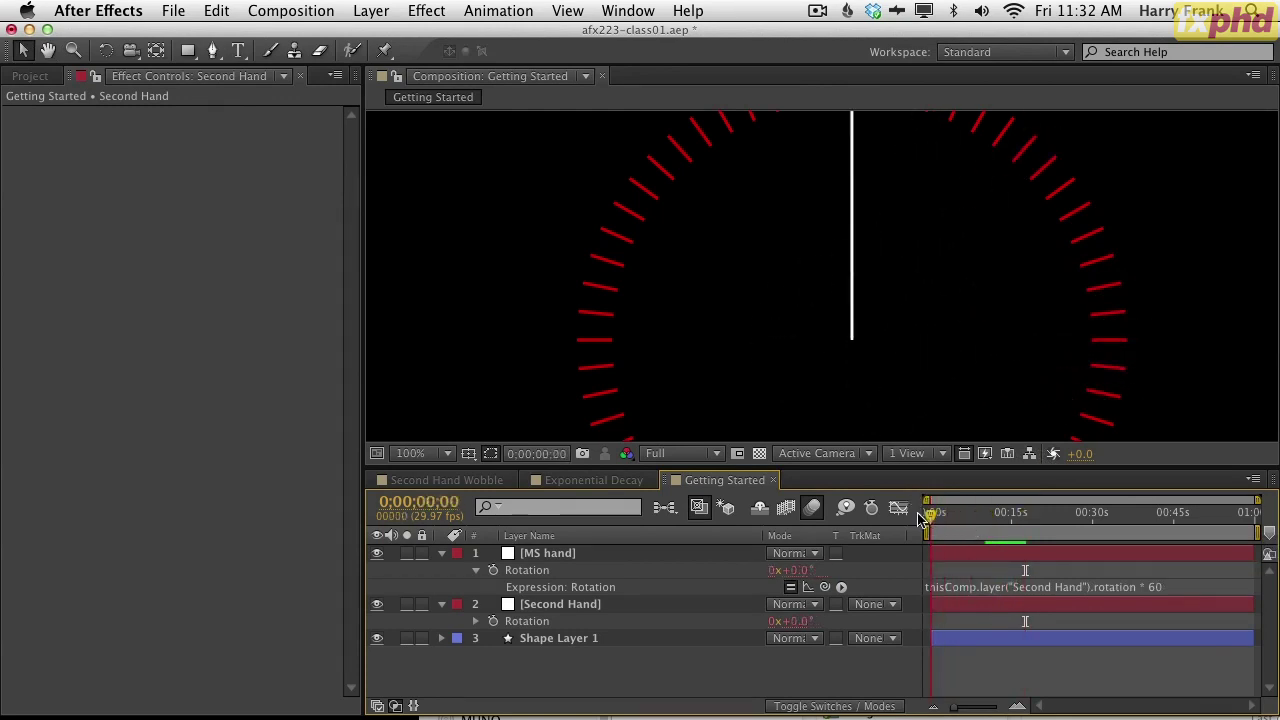
key(h)
click(985, 390)
drag(986, 390, 987, 416)
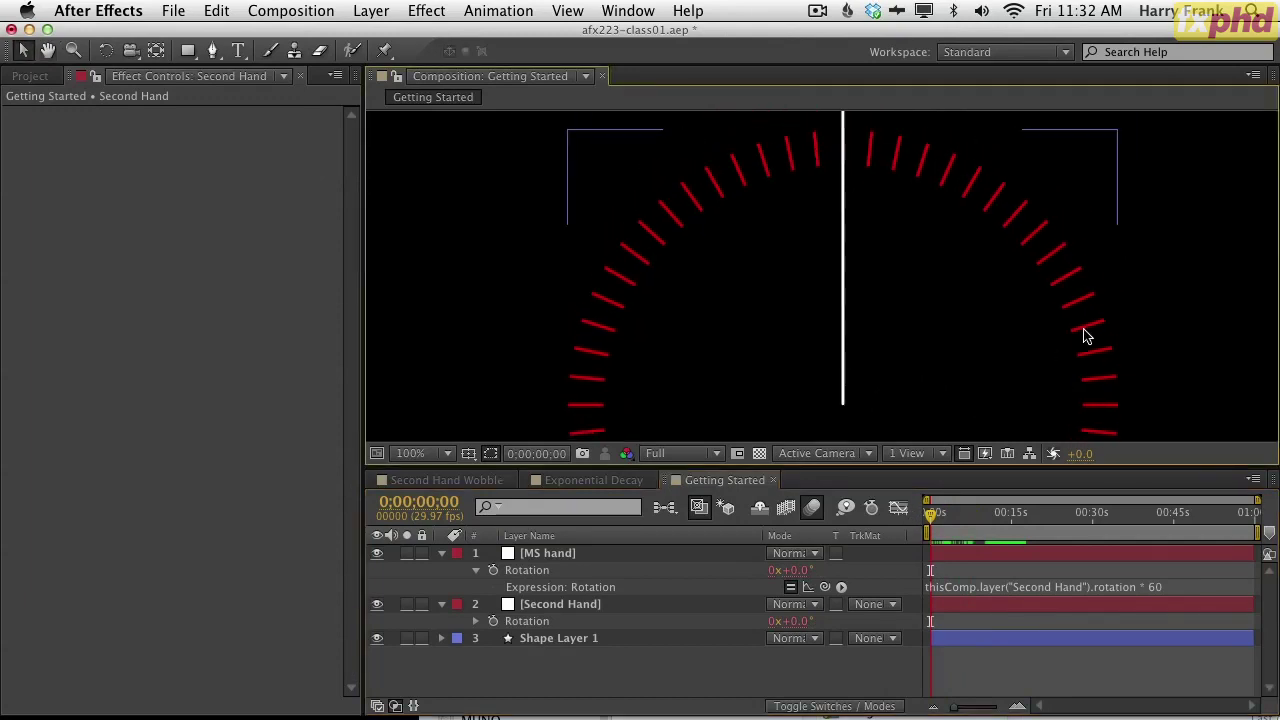
key(Page_Down)
key(Page_Down)
key(Page_Down)
key(Page_Down)
key(Page_Down)
key(Page_Down)
key(Page_Down)
key(Page_Down)
key(Page_Down)
key(Page_Down)
key(Page_Down)
key(Page_Down)
key(Page_Down)
key(Page_Down)
key(Page_Down)
key(Page_Down)
key(Page_Down)
key(Page_Down)
key(Page_Down)
key(Page_Down)
key(Page_Down)
key(Page_Down)
key(Page_Down)
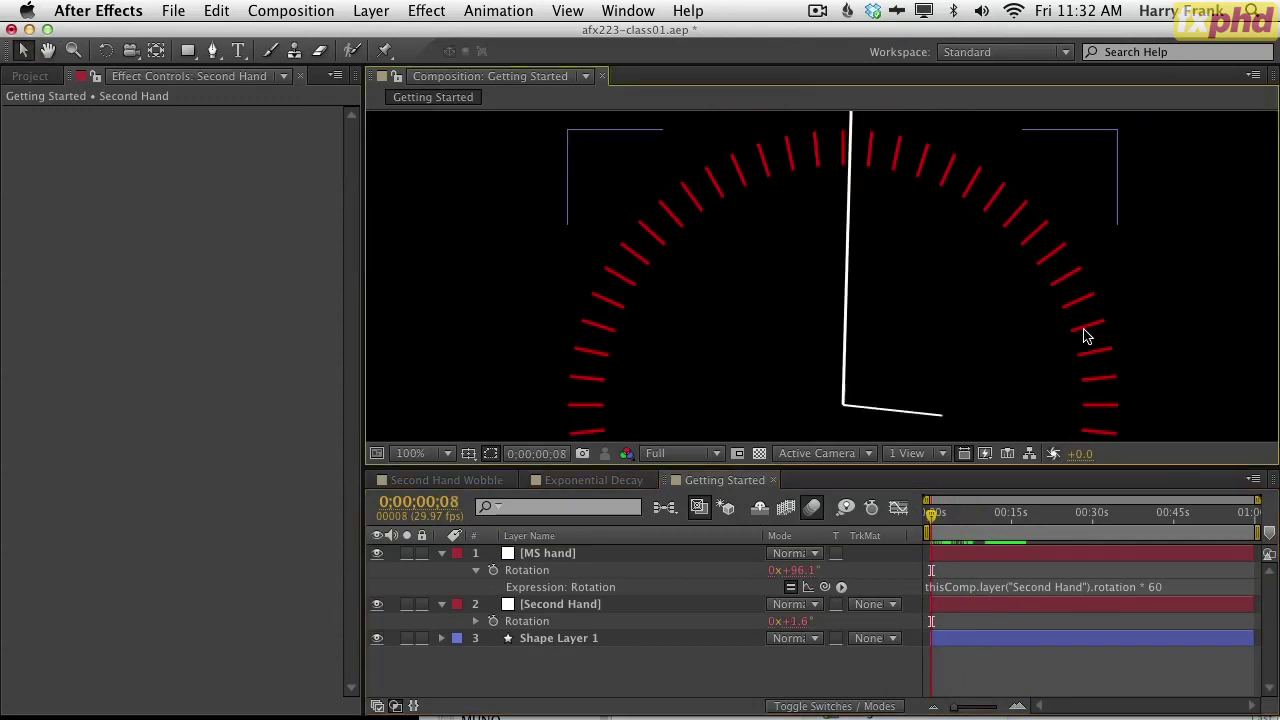
key(Page_Down)
key(Page_Down)
key(Page_Down)
key(Page_Down)
key(Page_Down)
key(Page_Down)
key(Page_Down)
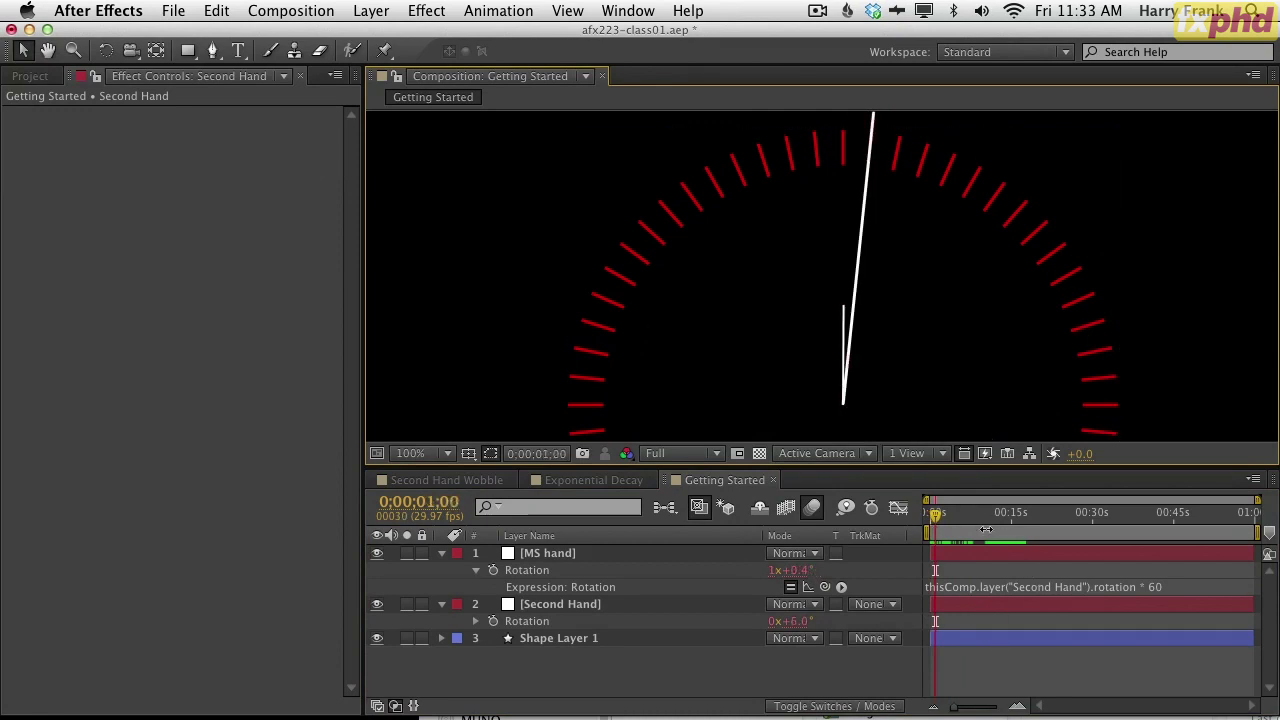
- Return to the start of the comp and examine the MS hand's Rotation expression
drag(962, 524, 920, 523)
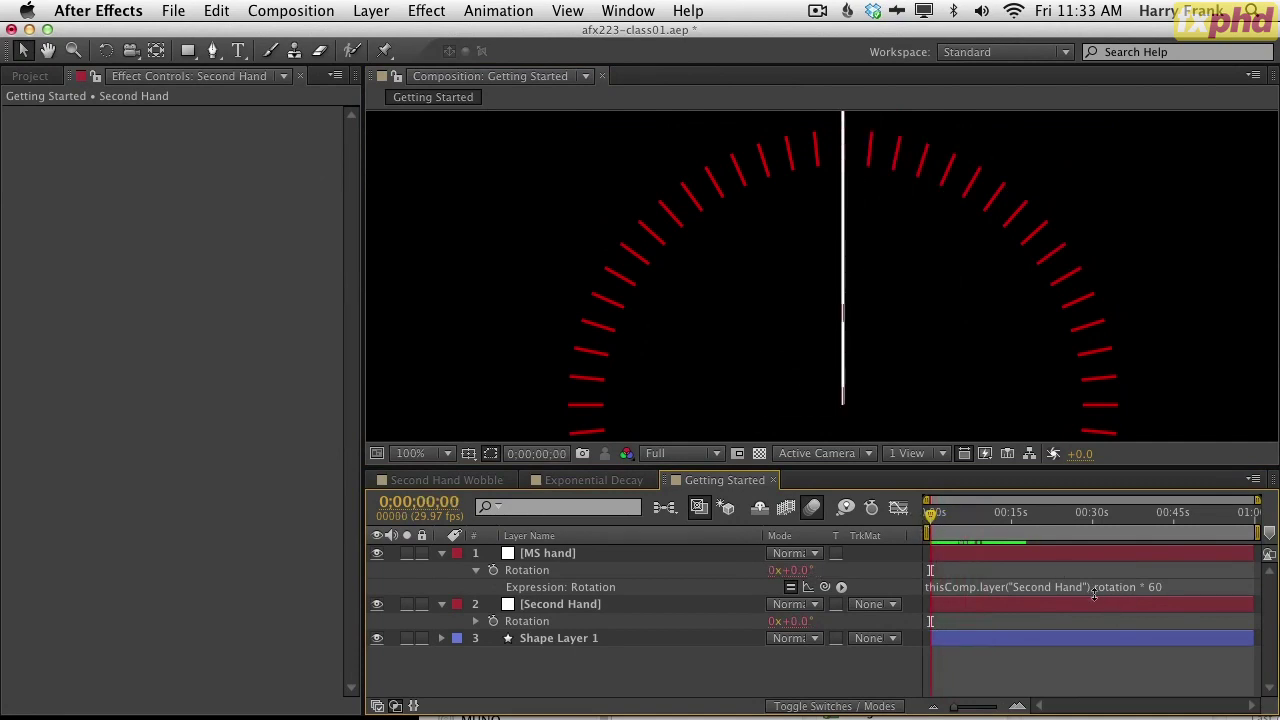
click(990, 587)
click(916, 666)
drag(960, 515, 908, 520)
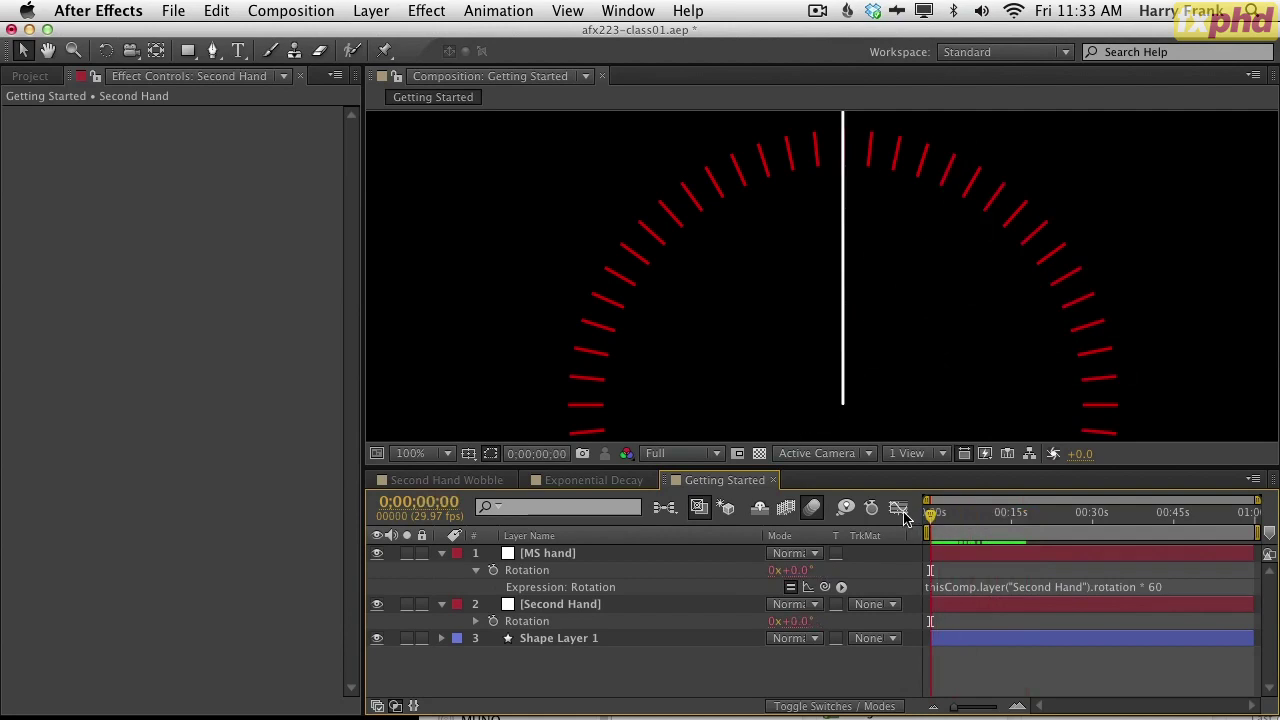
click(1020, 590)
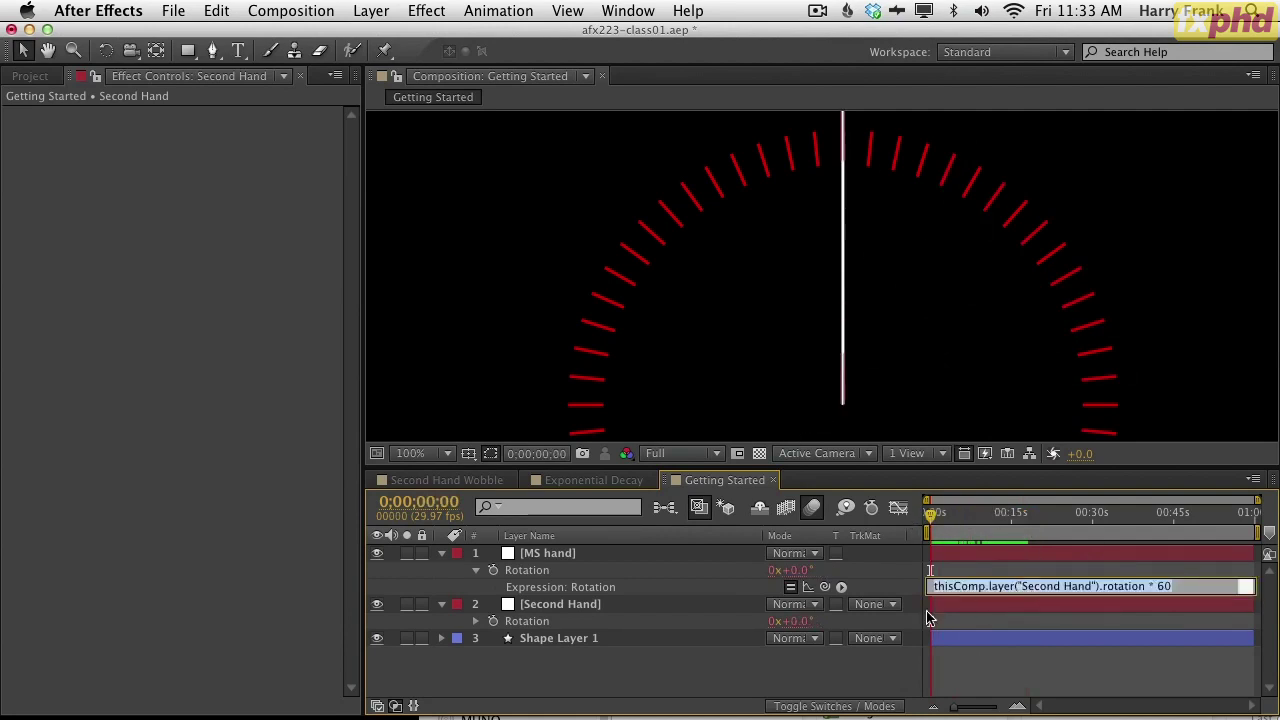
click(903, 572)
click(955, 588)
click(890, 590)
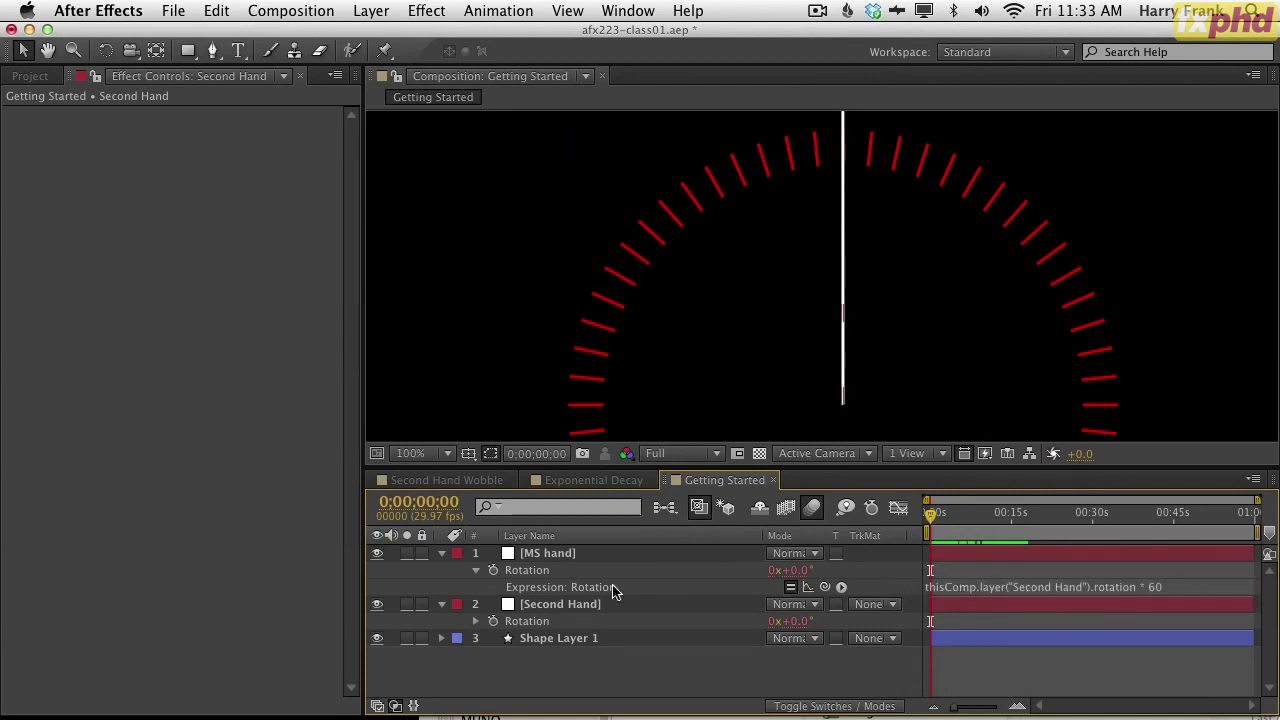
click(1155, 586)
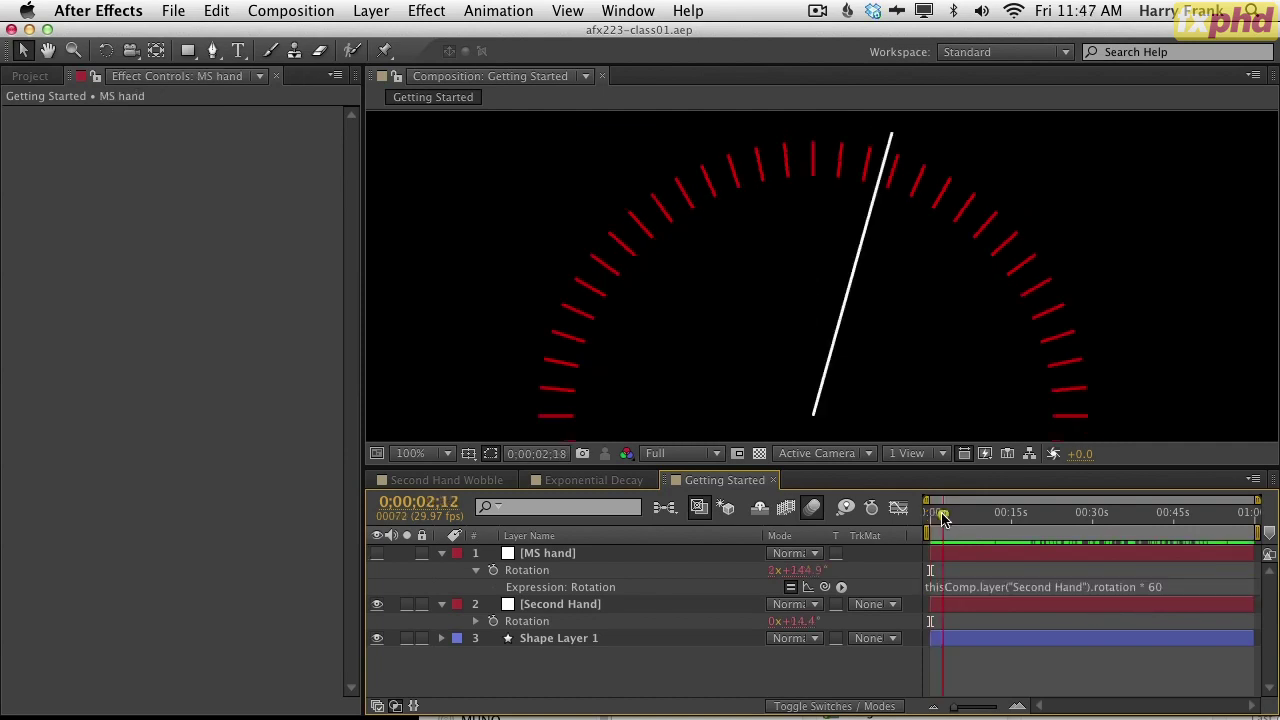
- Preview the second hand's motion from the start of the comp and scrub to 0;00;14;07
key(space)
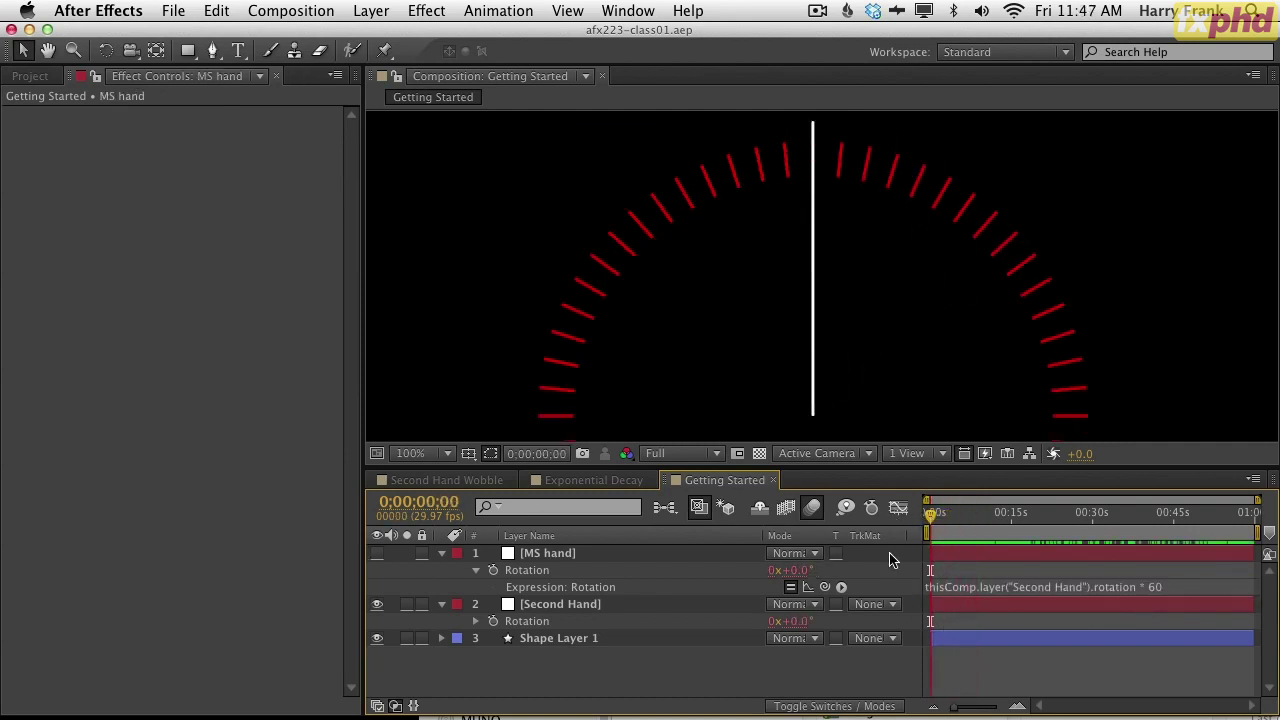
key(space)
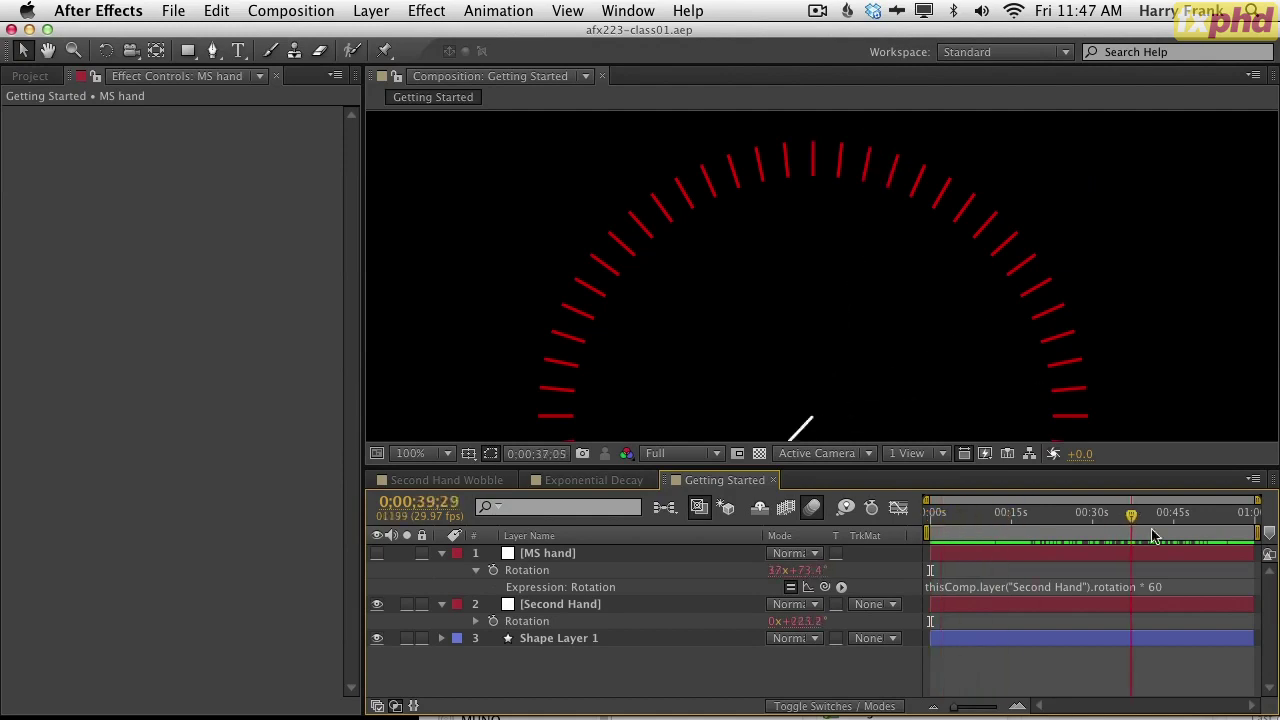
key(space)
drag(1014, 512, 1006, 512)
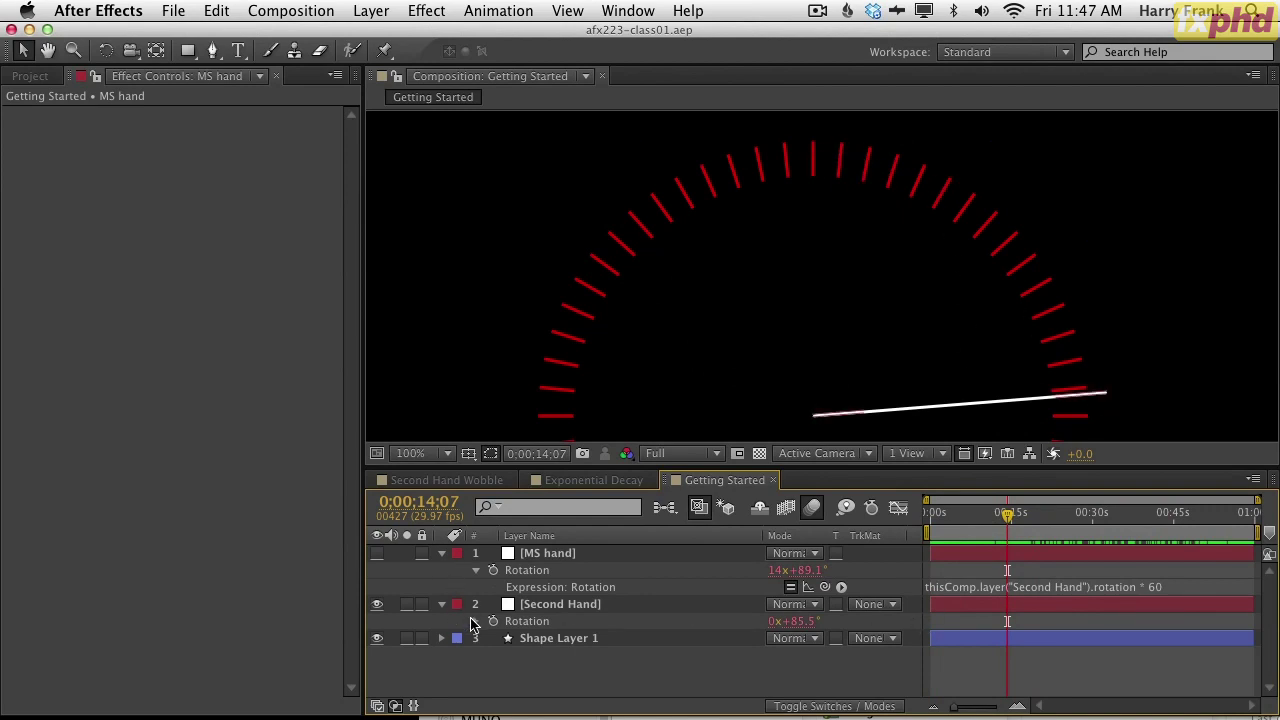
- Reveal the Second Hand's Rotation expression and replace it with the JavaScript Math function Math.round(value)
click(476, 621)
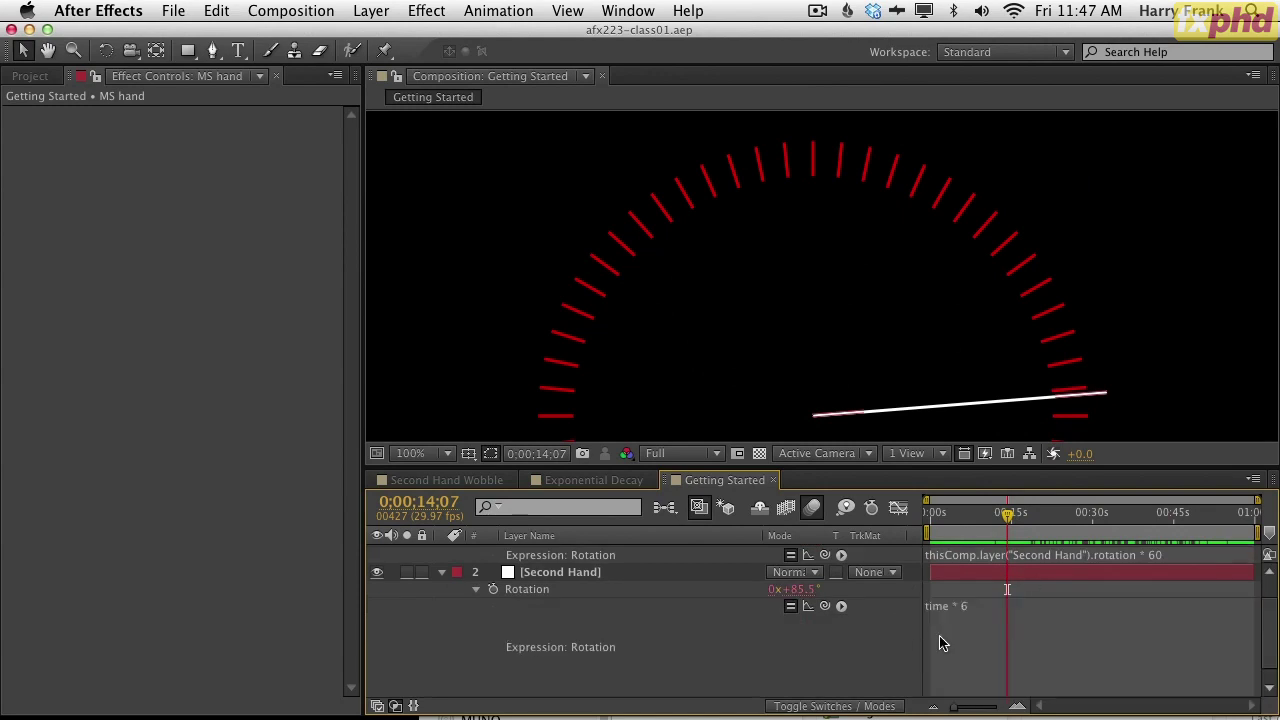
click(983, 617)
click(843, 607)
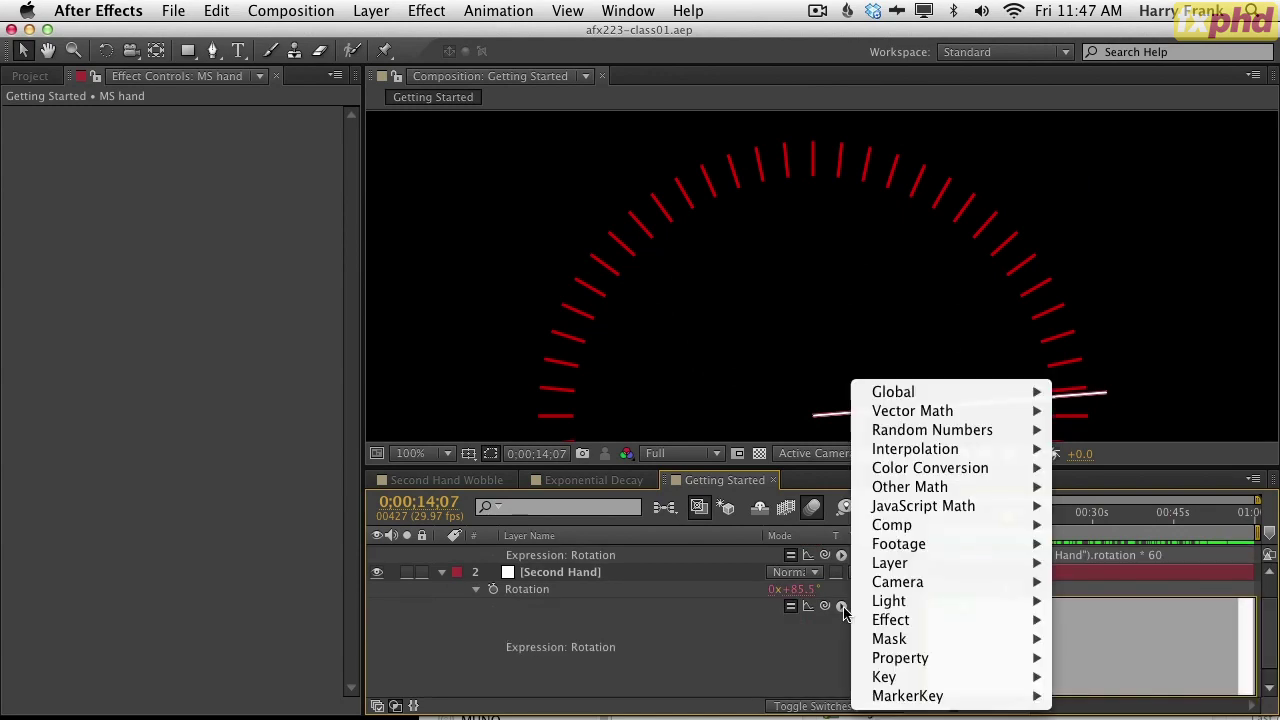
mouse_move(961, 505)
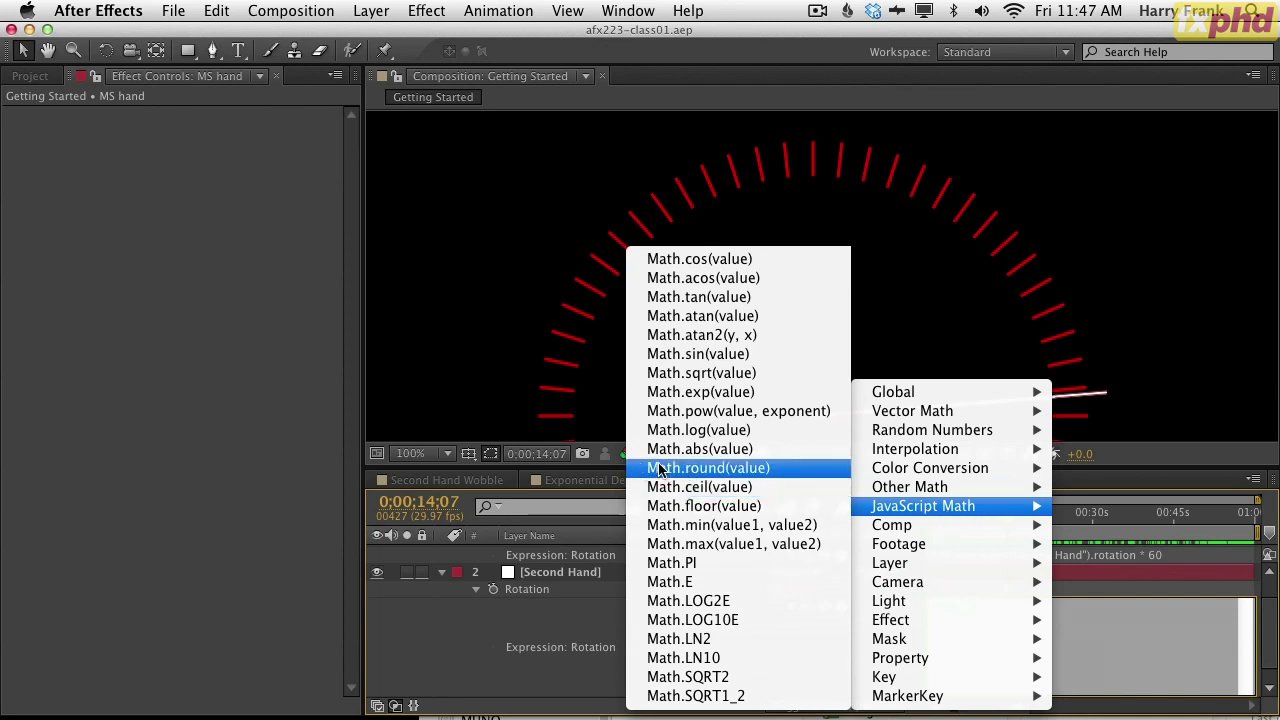
click(753, 470)
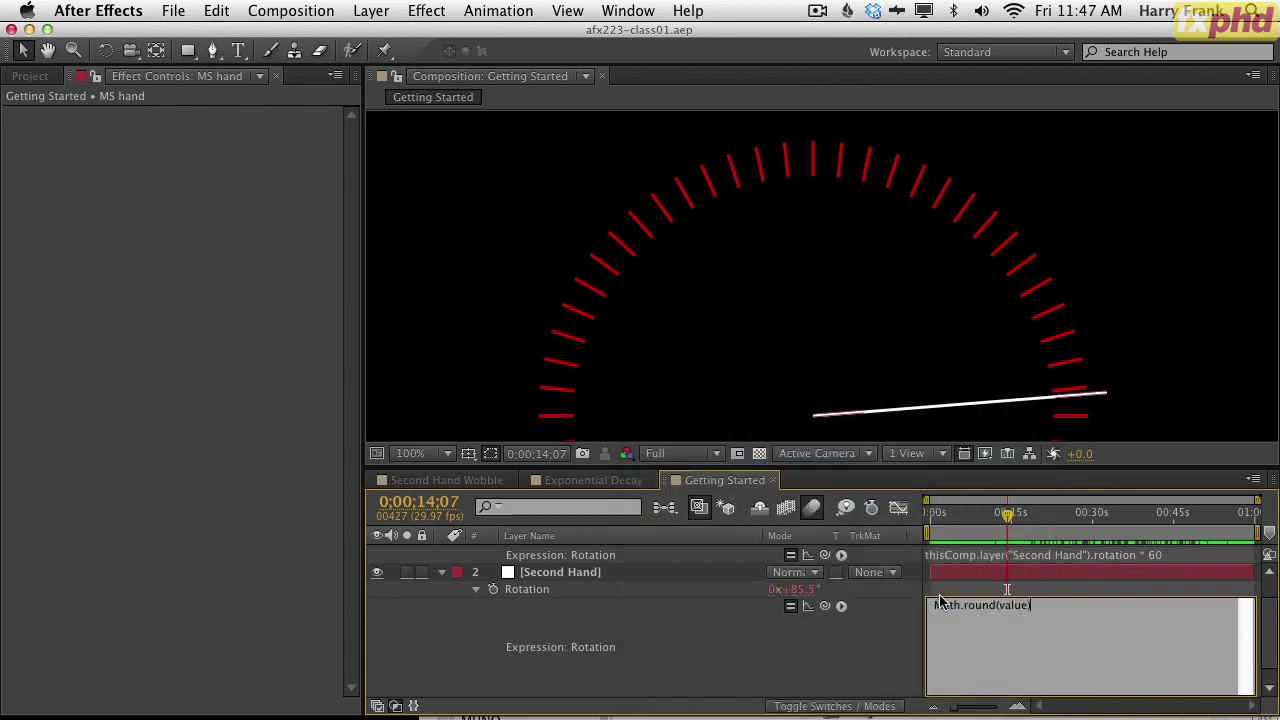
click(863, 666)
- Move to 0;00;03;27 and examine the parts of the Math.round(value) expression on the Second Hand's Rotation
click(948, 514)
drag(948, 514, 950, 514)
drag(808, 596, 877, 607)
click(1005, 606)
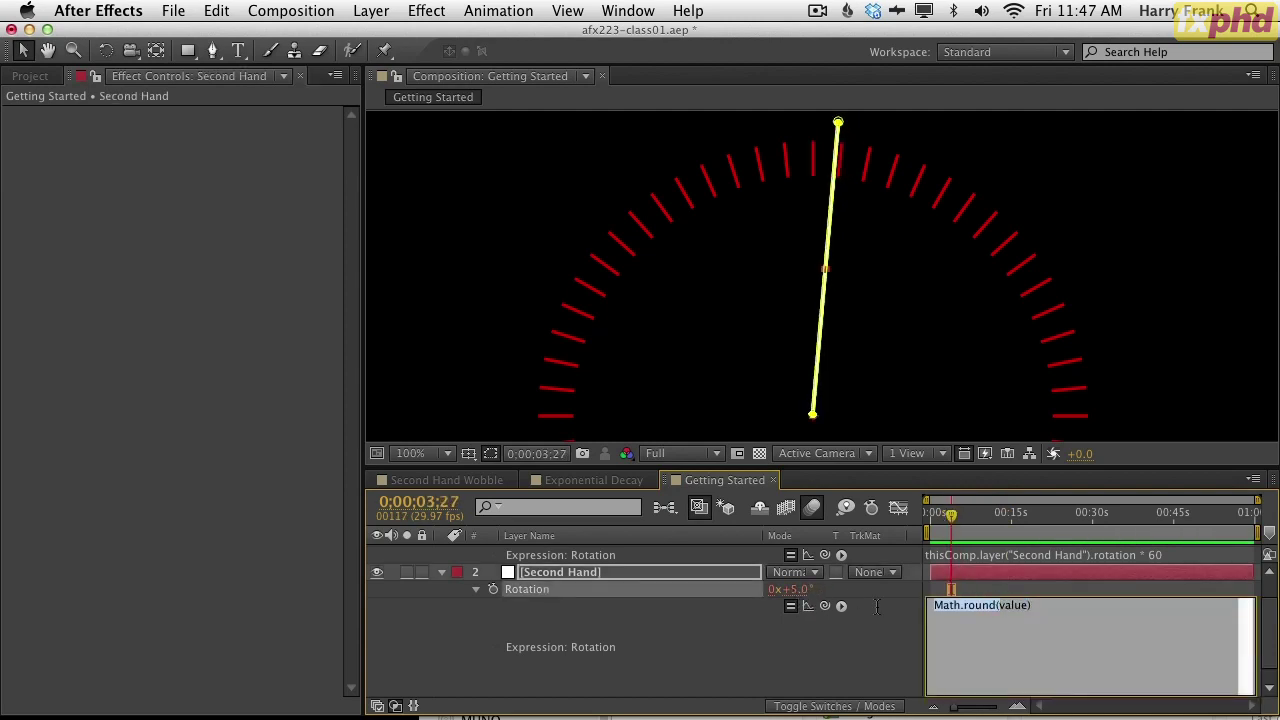
click(935, 608)
drag(998, 606, 889, 608)
click(840, 607)
click(766, 686)
- Replace the value argument of Math.round in the Second Hand's Rotation expression with 2.235456
click(999, 606)
double_click(1008, 606)
text(2.235)
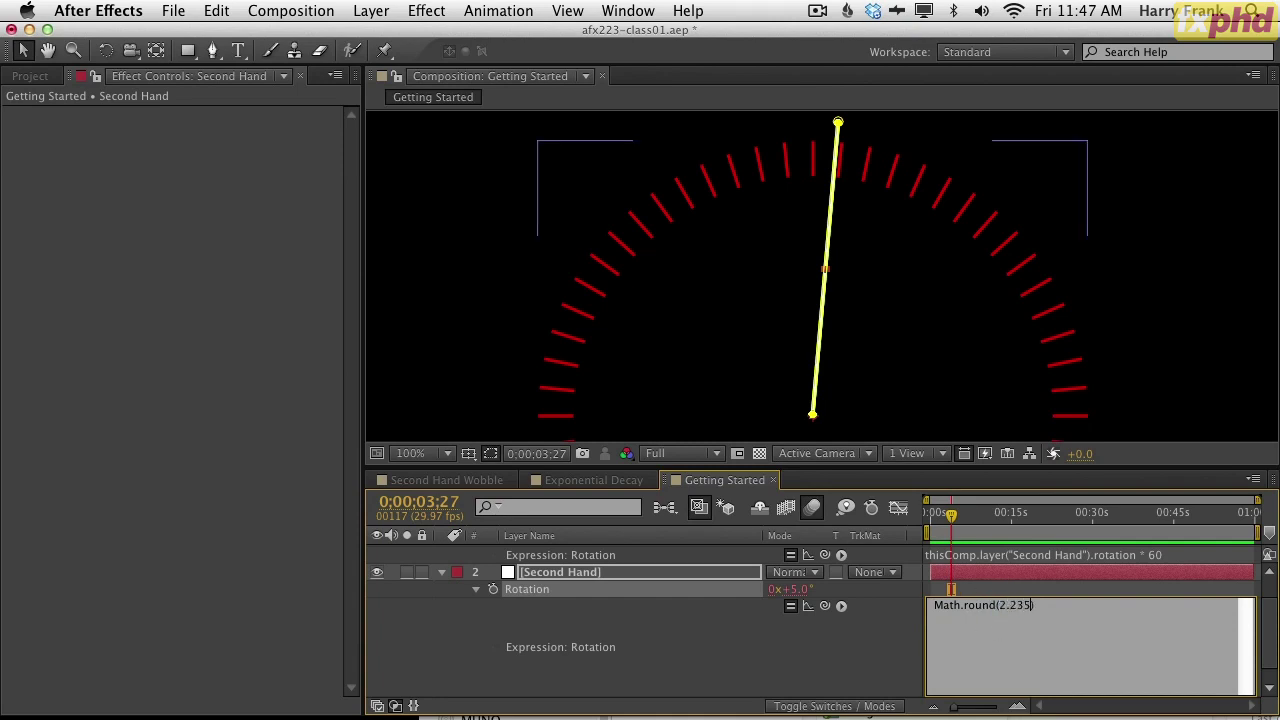
text(456)
key(KP_Enter)
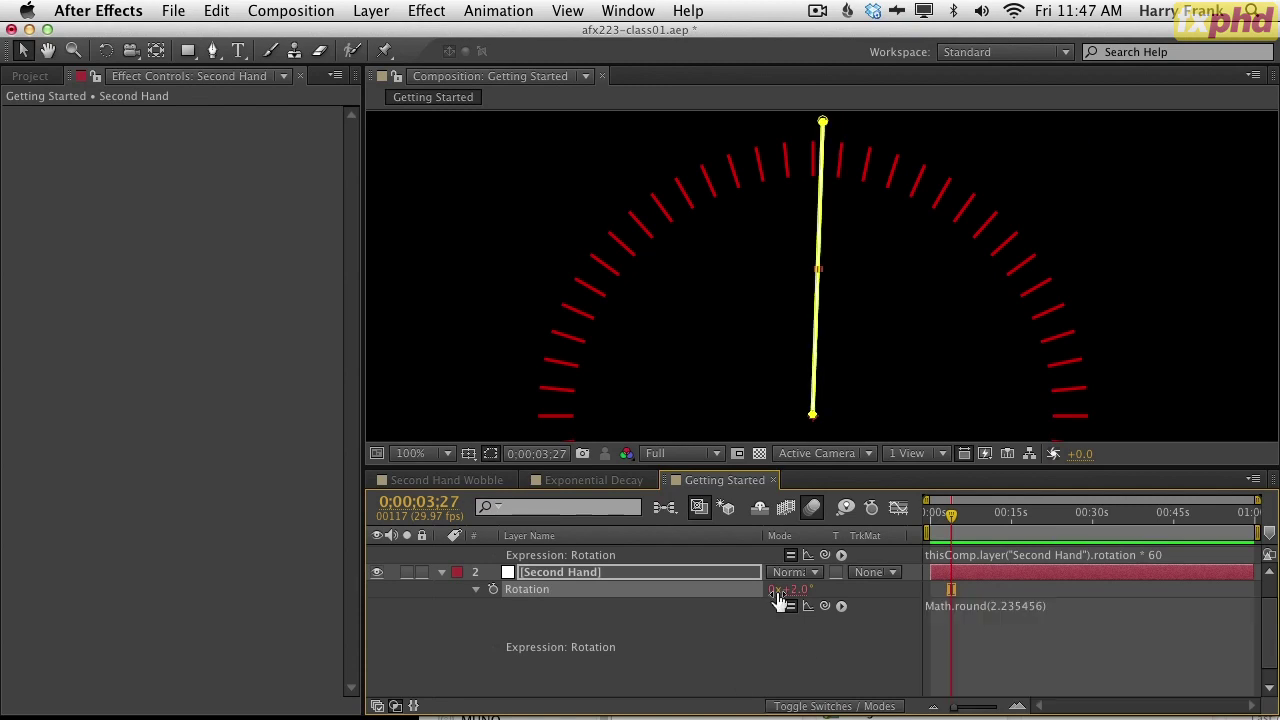
- Set the number inside the Second Hand's Math.round expression to 2.735456
click(992, 616)
click(1012, 606)
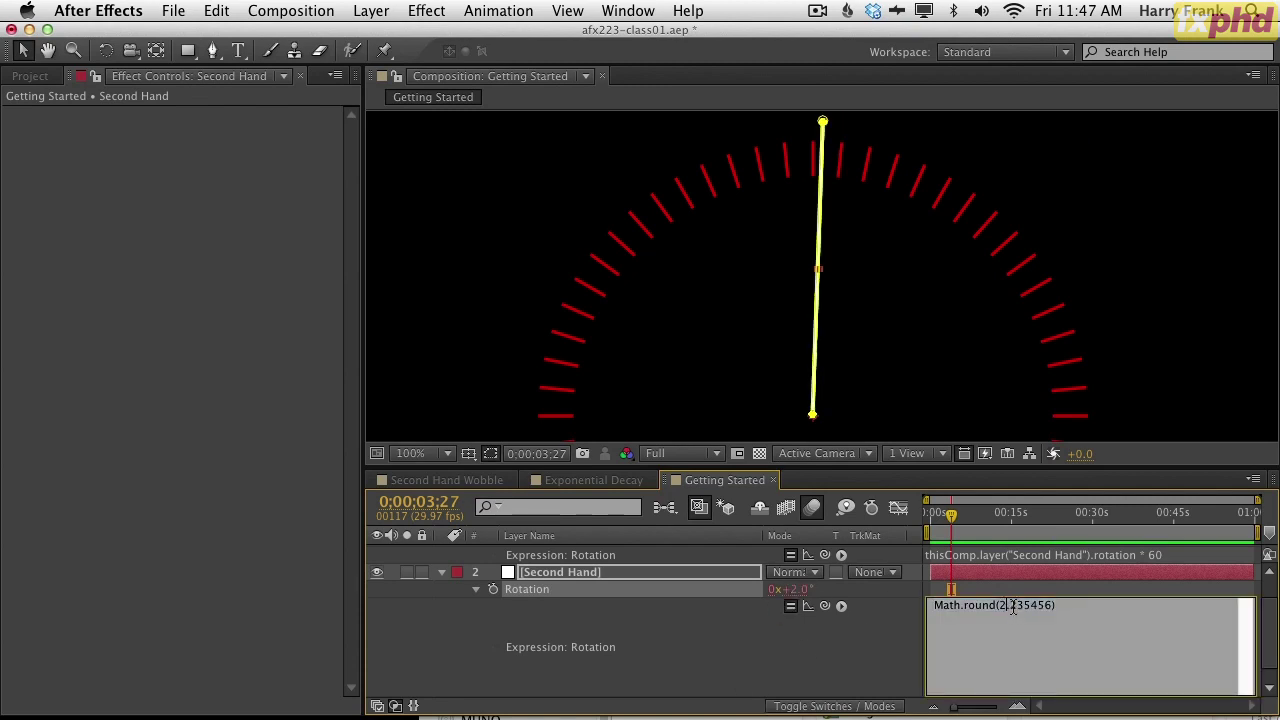
key(KP_Enter)
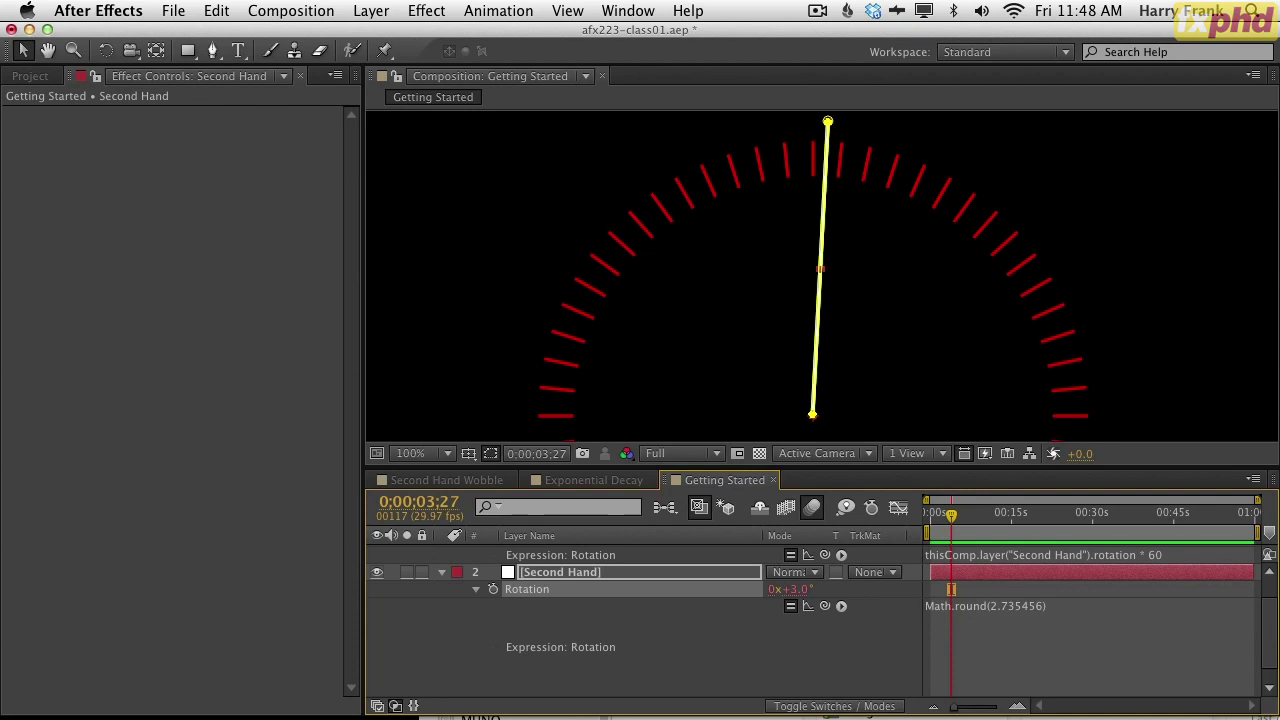
- Review the available JavaScript Math functions and set the Second Hand's Rotation expression to Math.round(time)
click(995, 626)
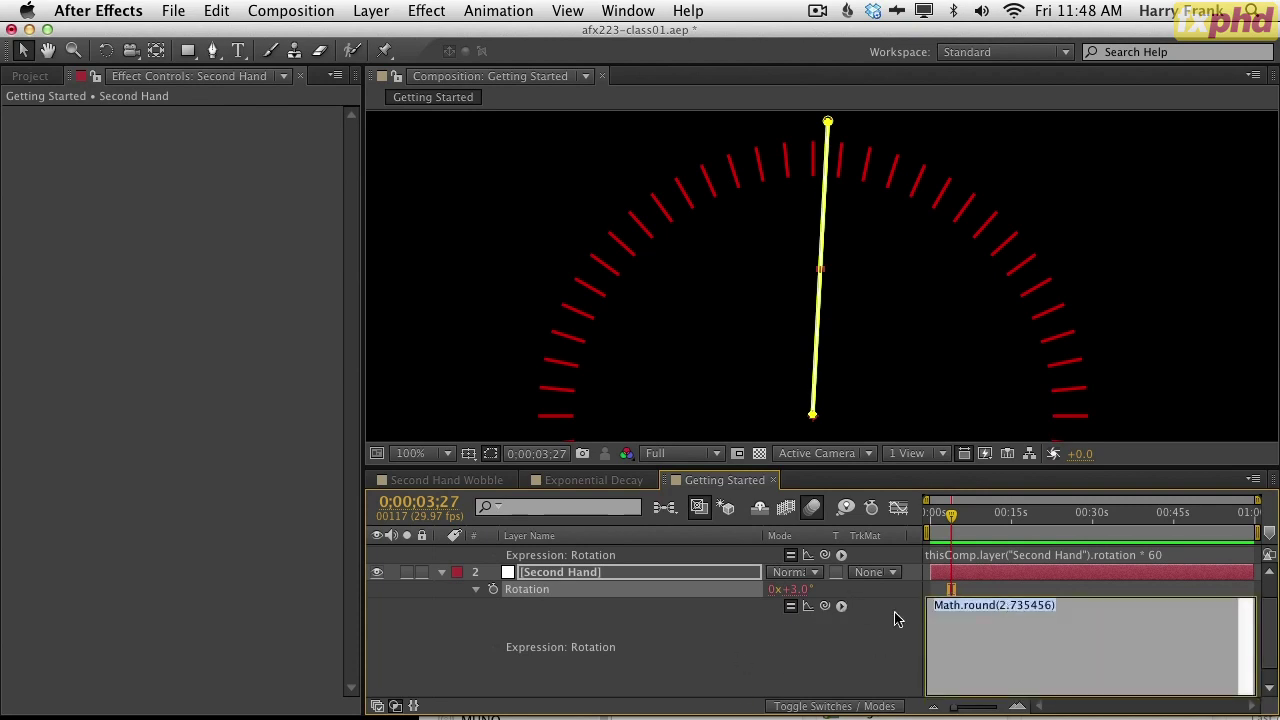
click(842, 608)
mouse_move(950, 510)
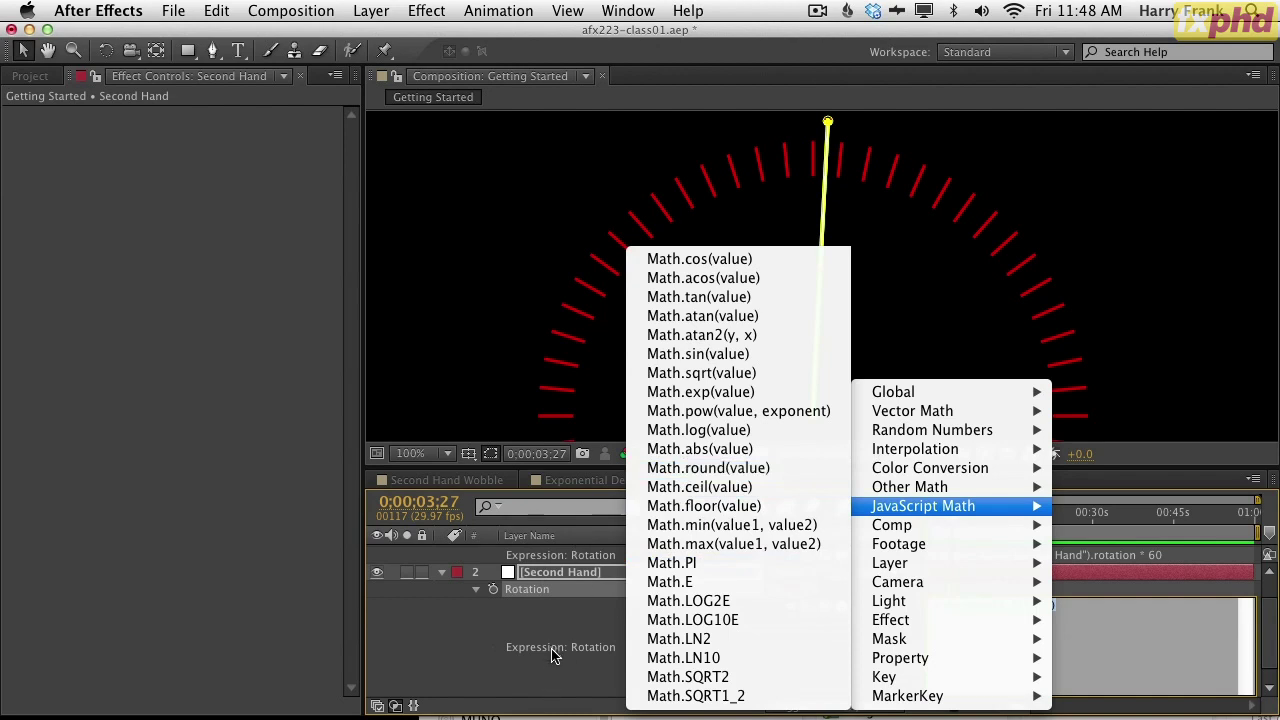
drag(998, 607, 1055, 606)
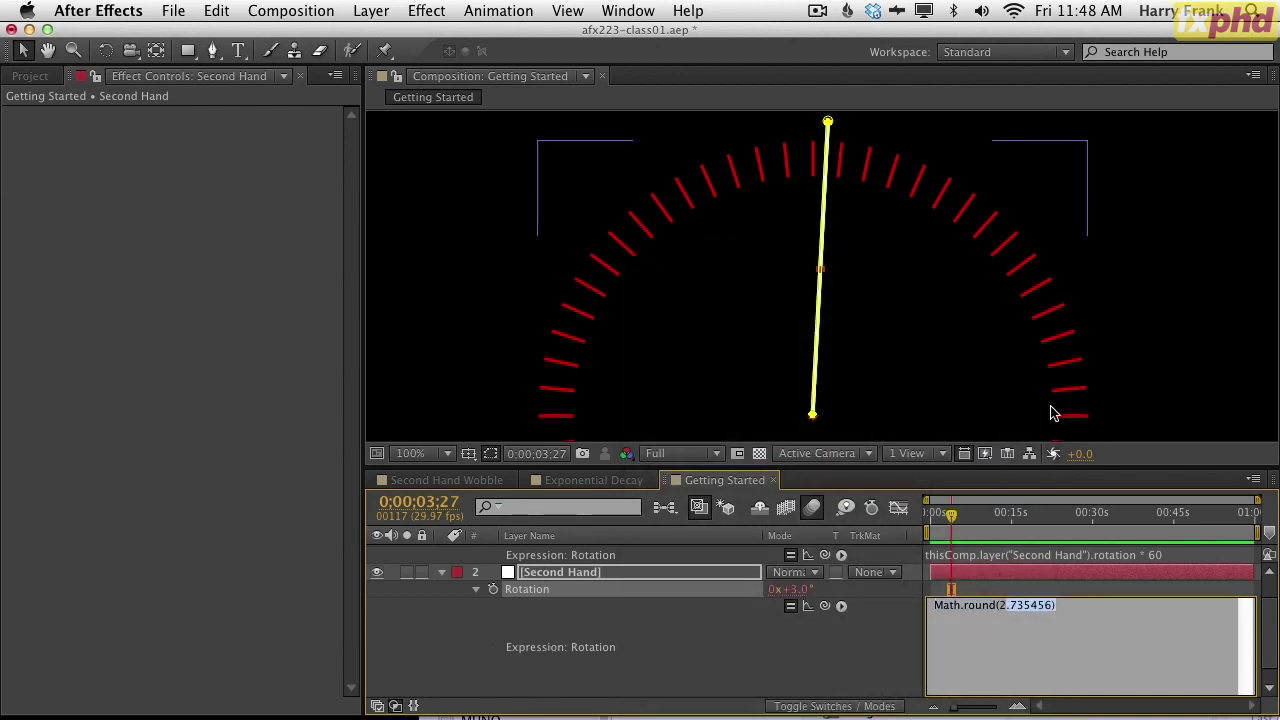
key(BackSpace)
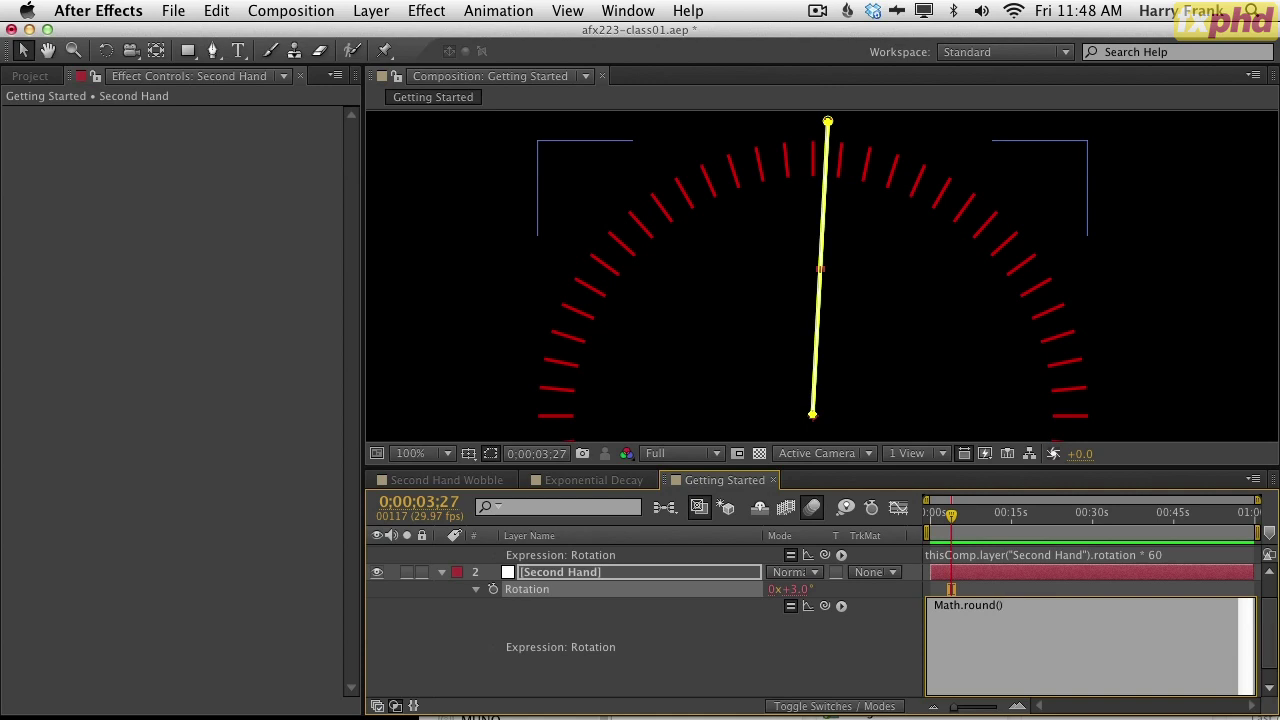
click(833, 541)
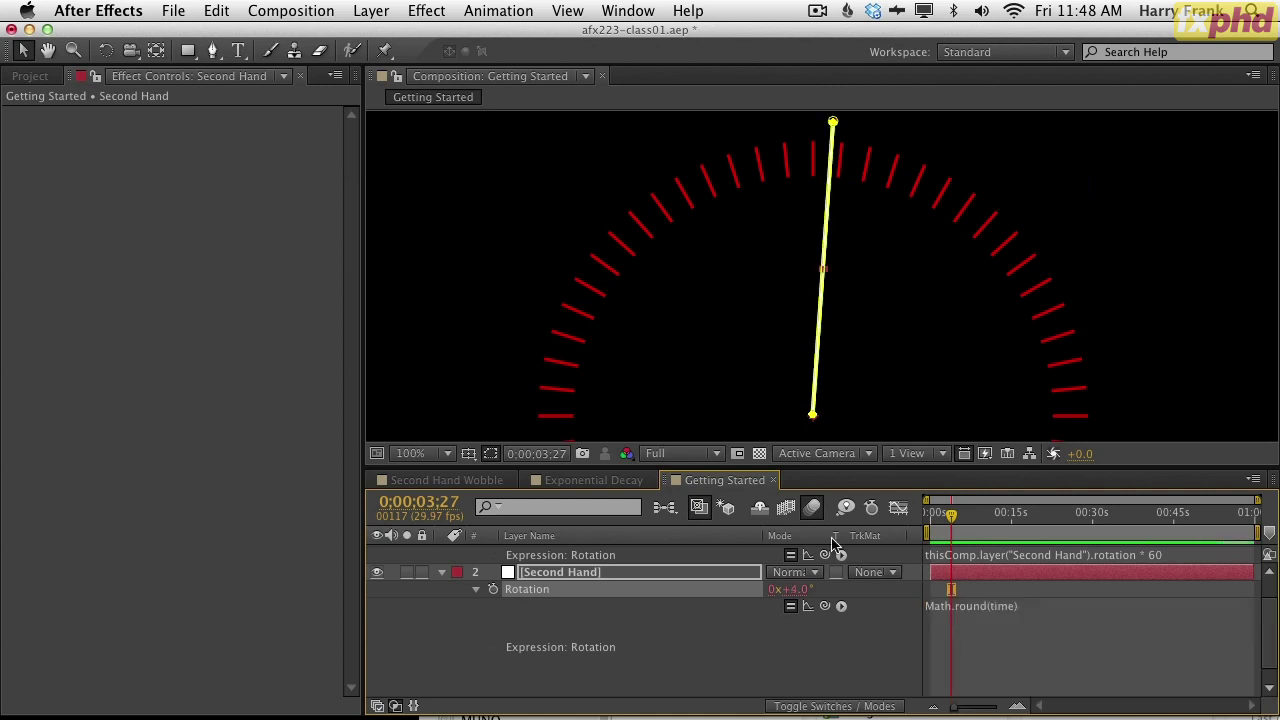
- Scrub to 0;00;14;24 and back to the start to check the second hand's rounded motion, and deselect the layer
drag(960, 524, 1010, 528)
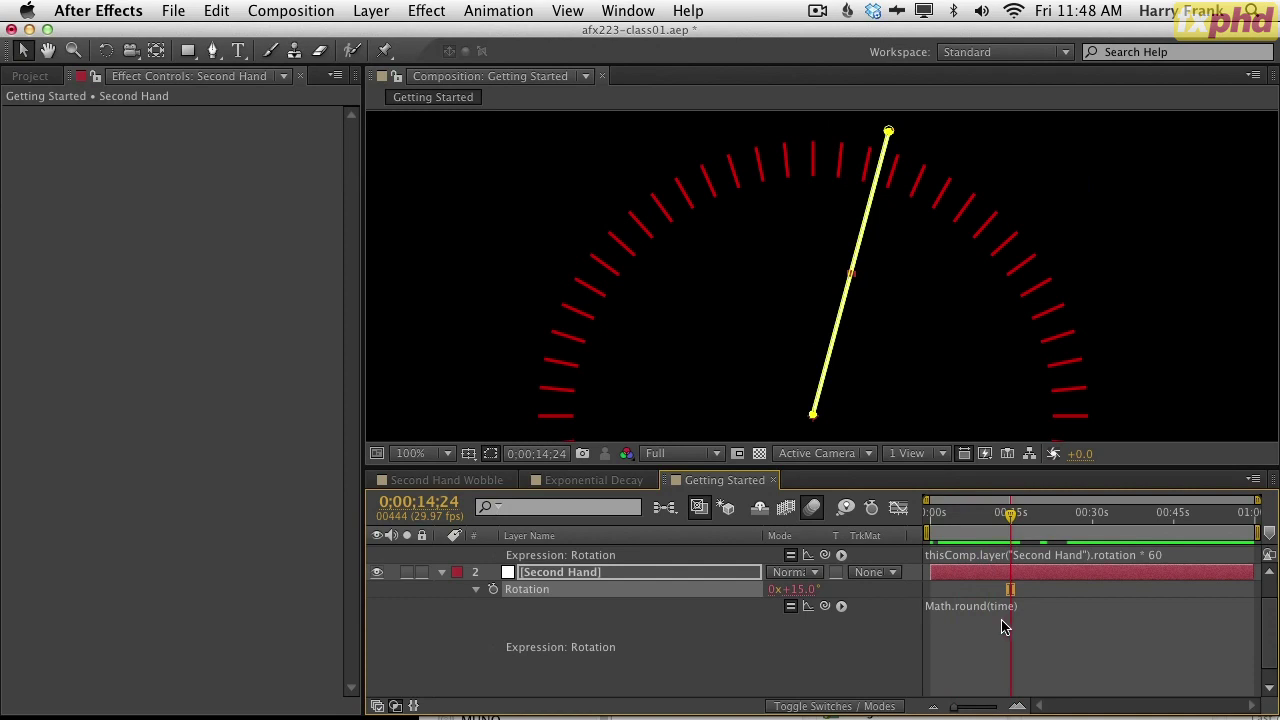
drag(960, 516, 925, 528)
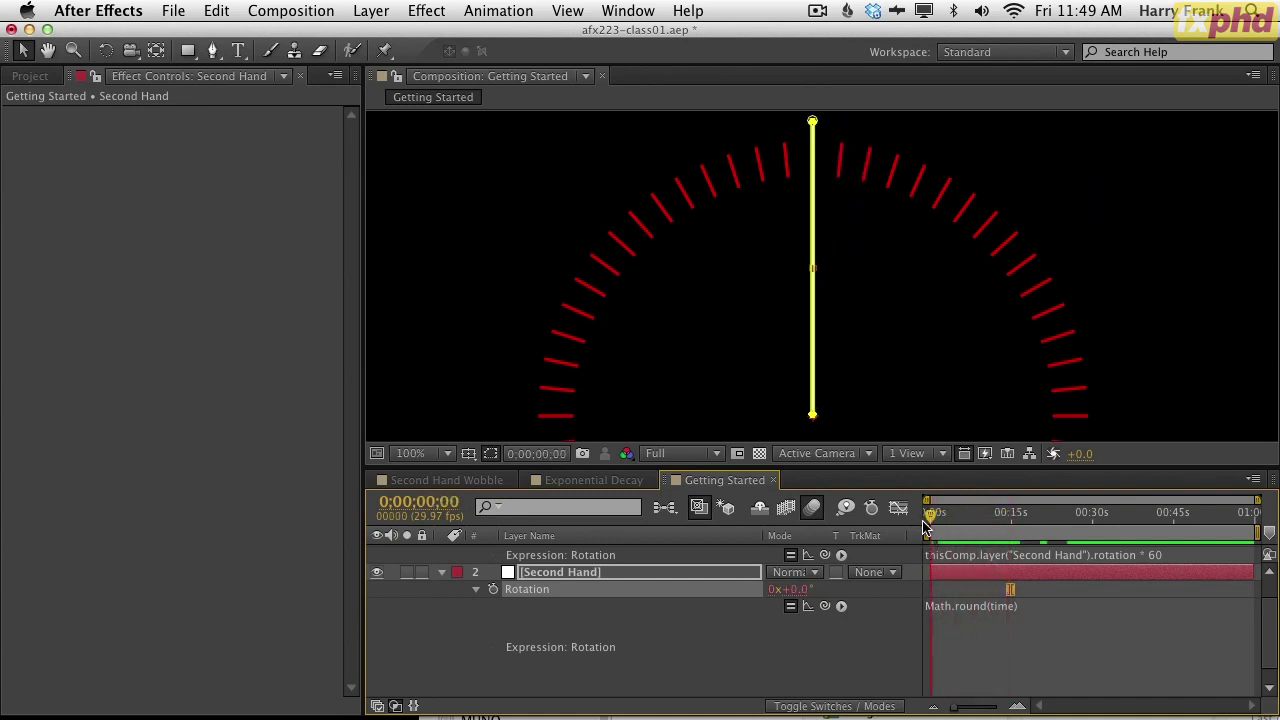
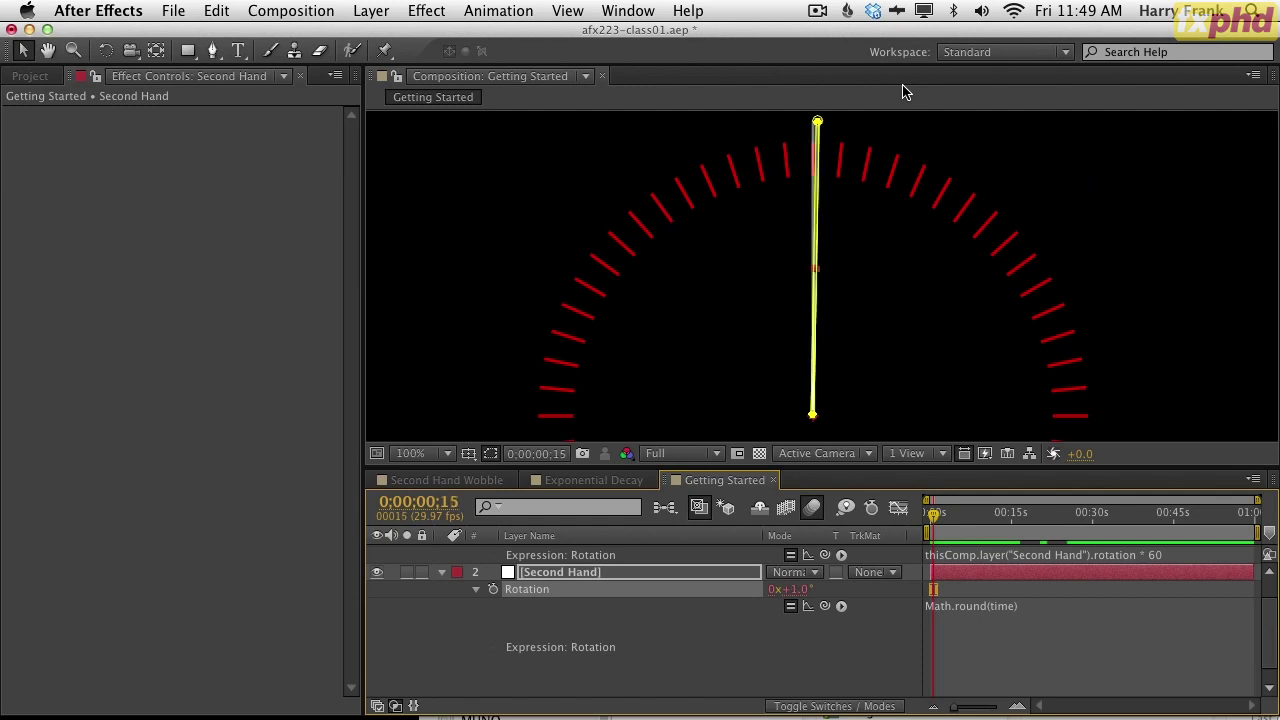
click(1019, 690)
- Multiply the Second Hand's Rotation expression by 6 to make it Math.round(time) * 6
click(1064, 609)
click(1079, 612)
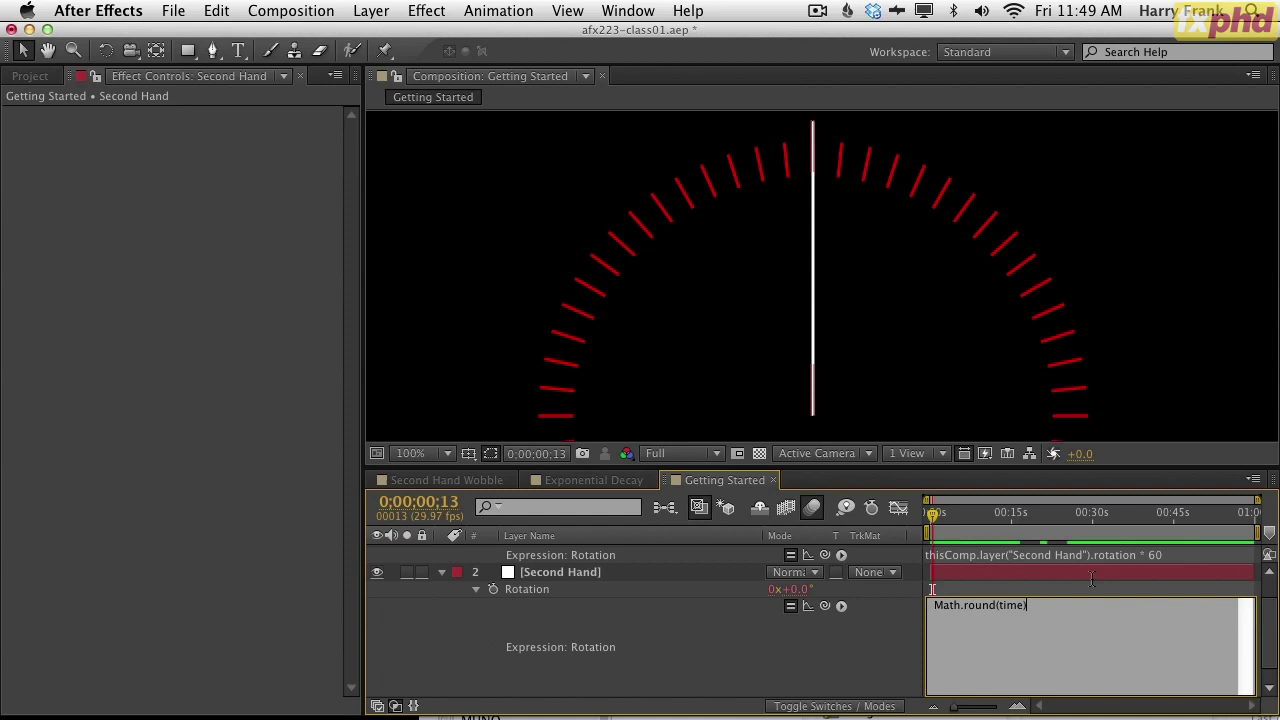
text(*)
click(931, 590)
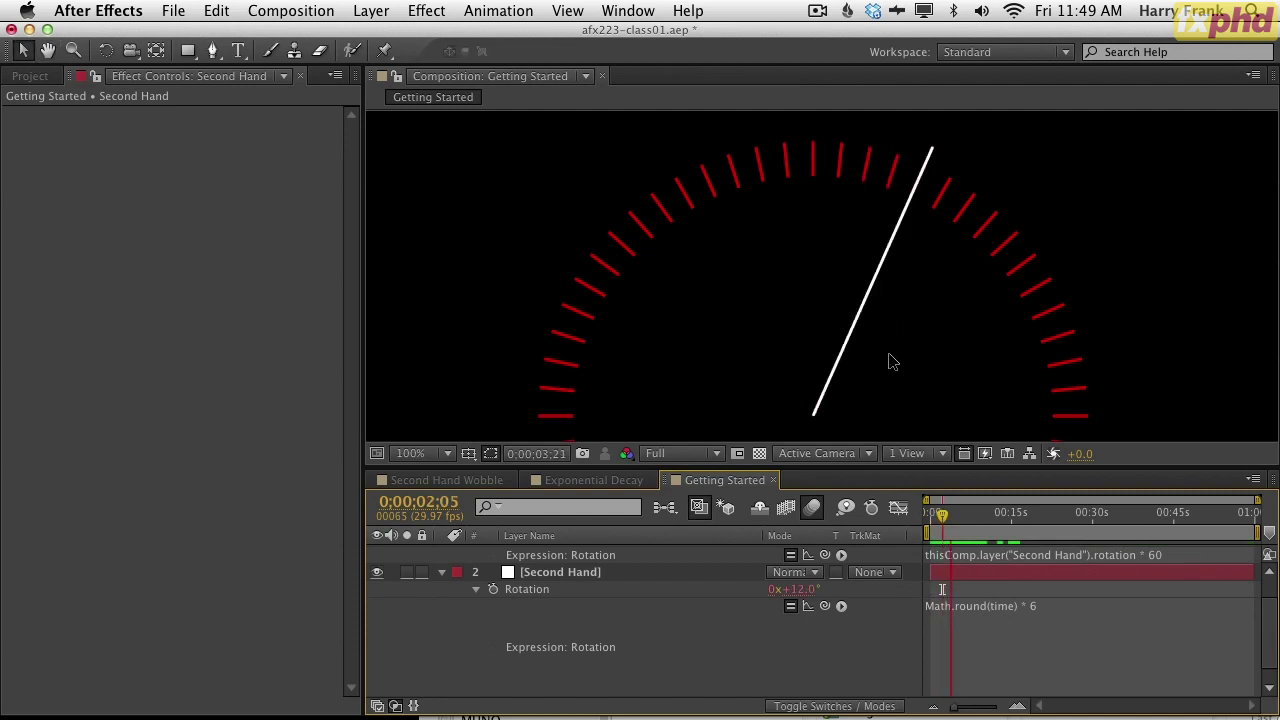
- Preview the Second Hand Wobble composition and examine the variables and formula in the Second Hand's Rotation expression
click(957, 487)
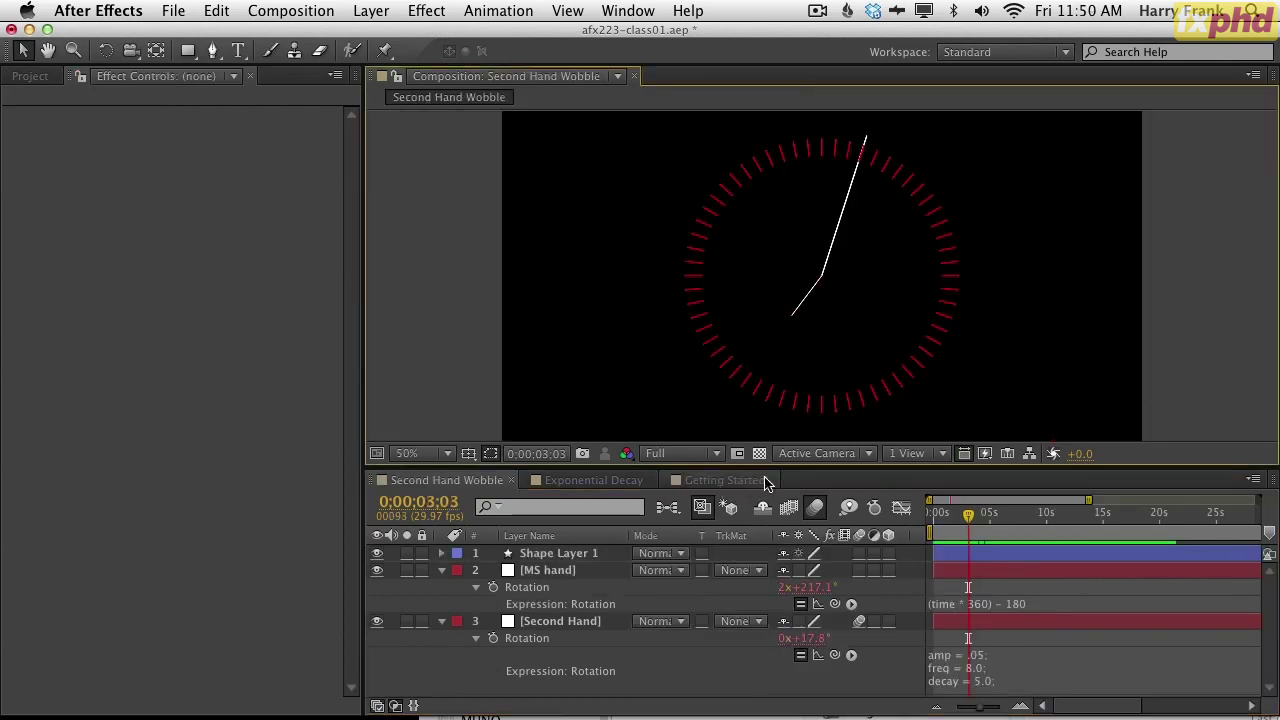
key(space)
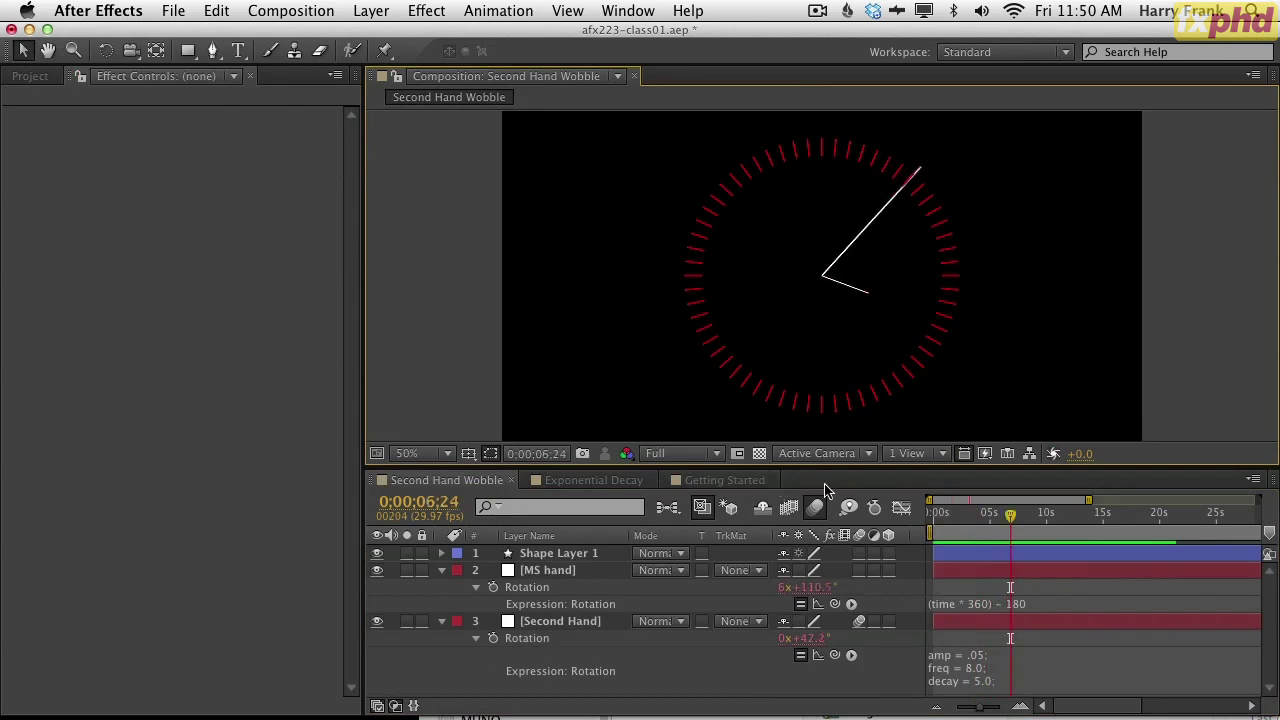
click(976, 656)
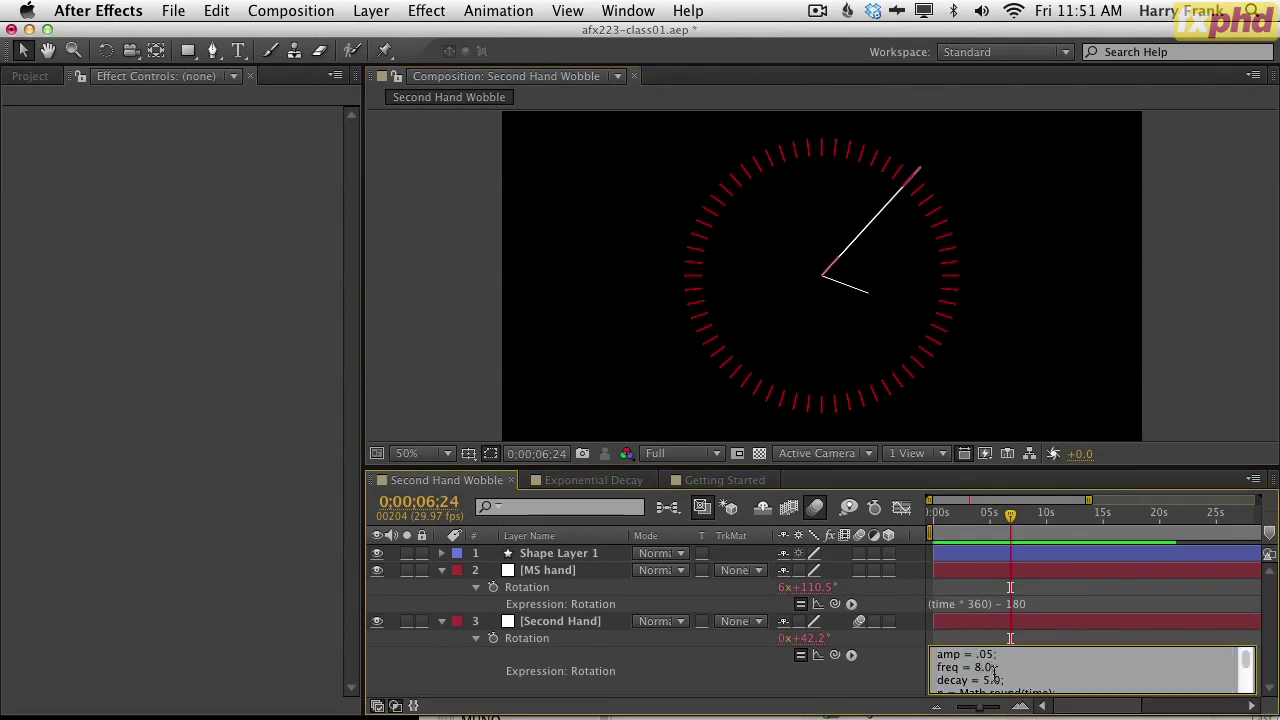
scroll(990, 670, down, 5)
drag(1001, 678, 1020, 682)
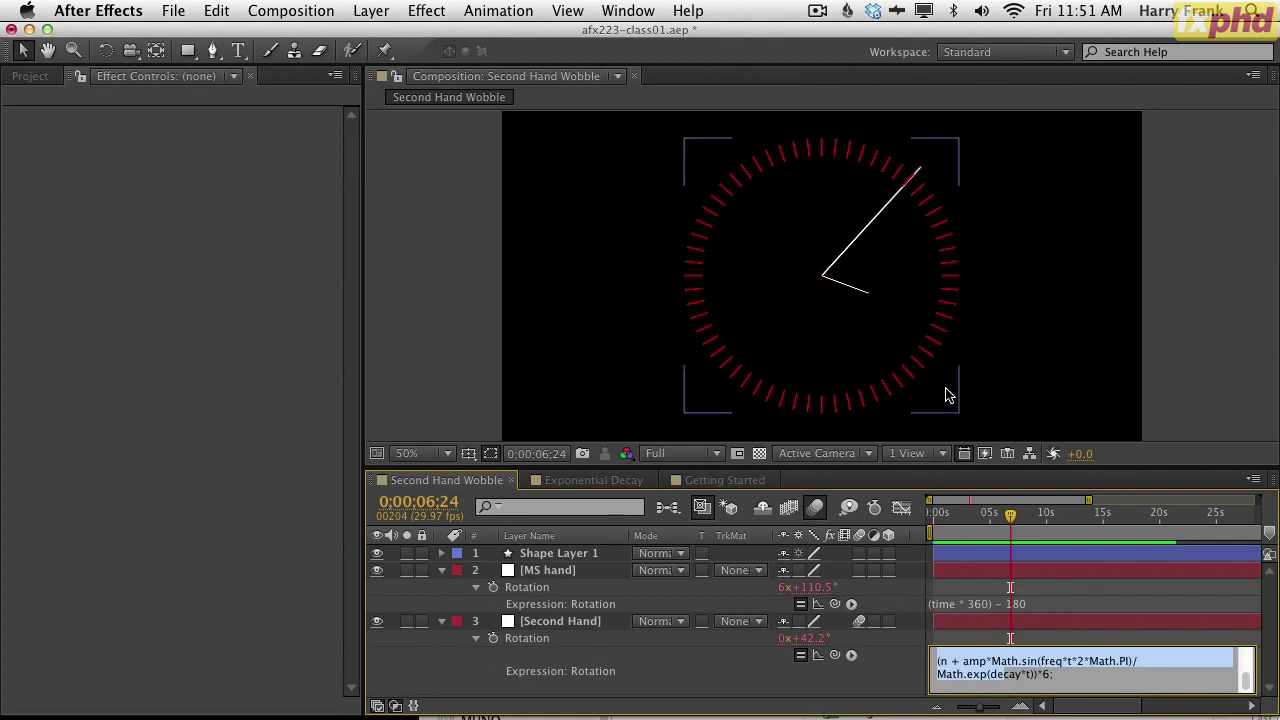
drag(1056, 678, 938, 662)
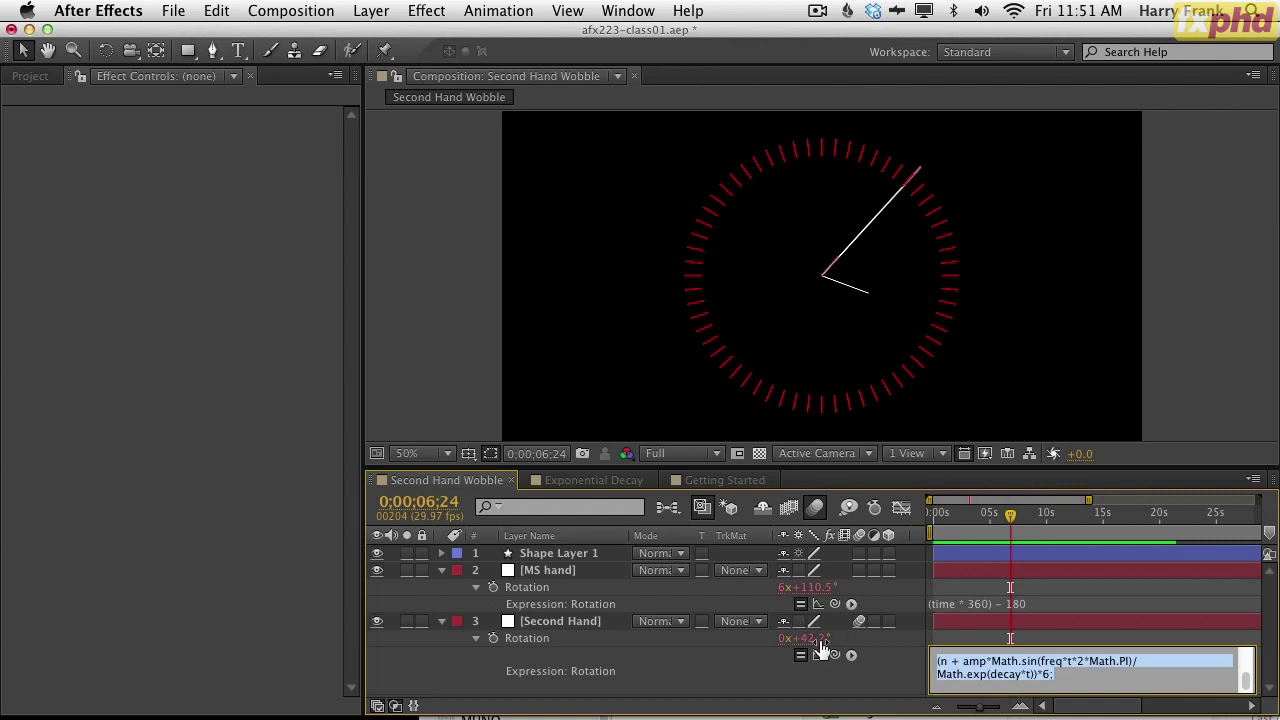
click(900, 679)
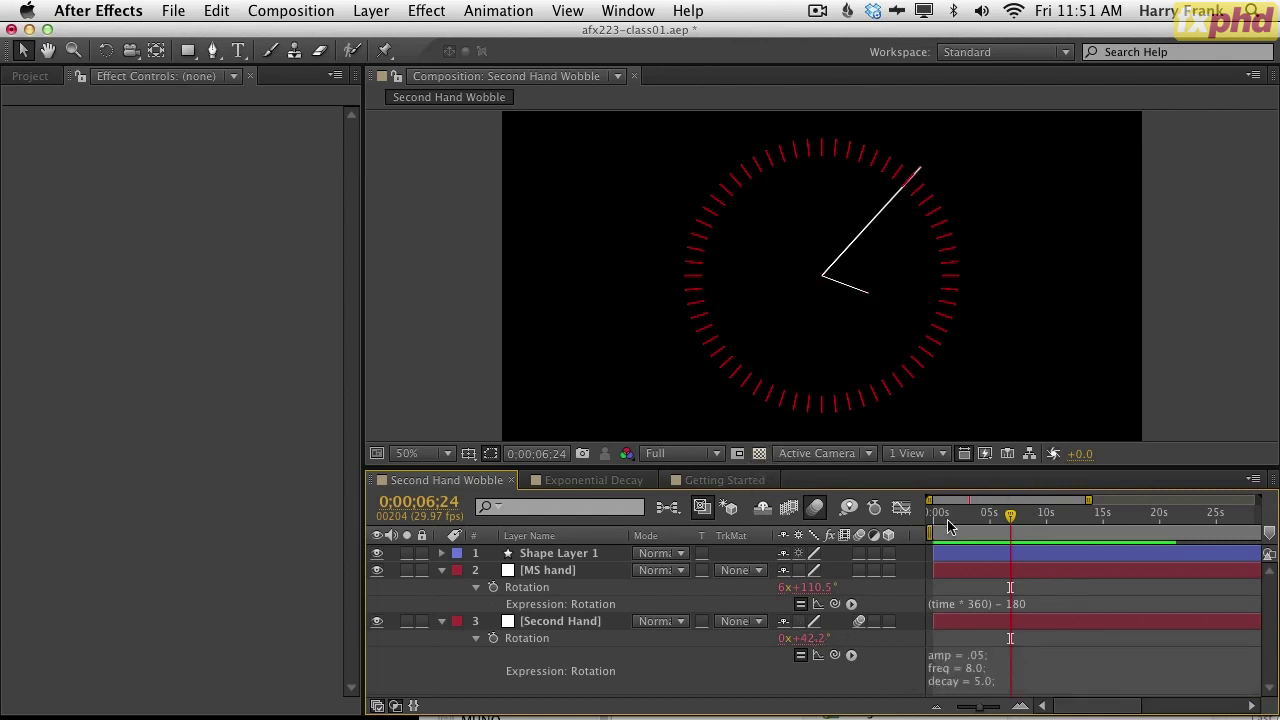
click(1003, 676)
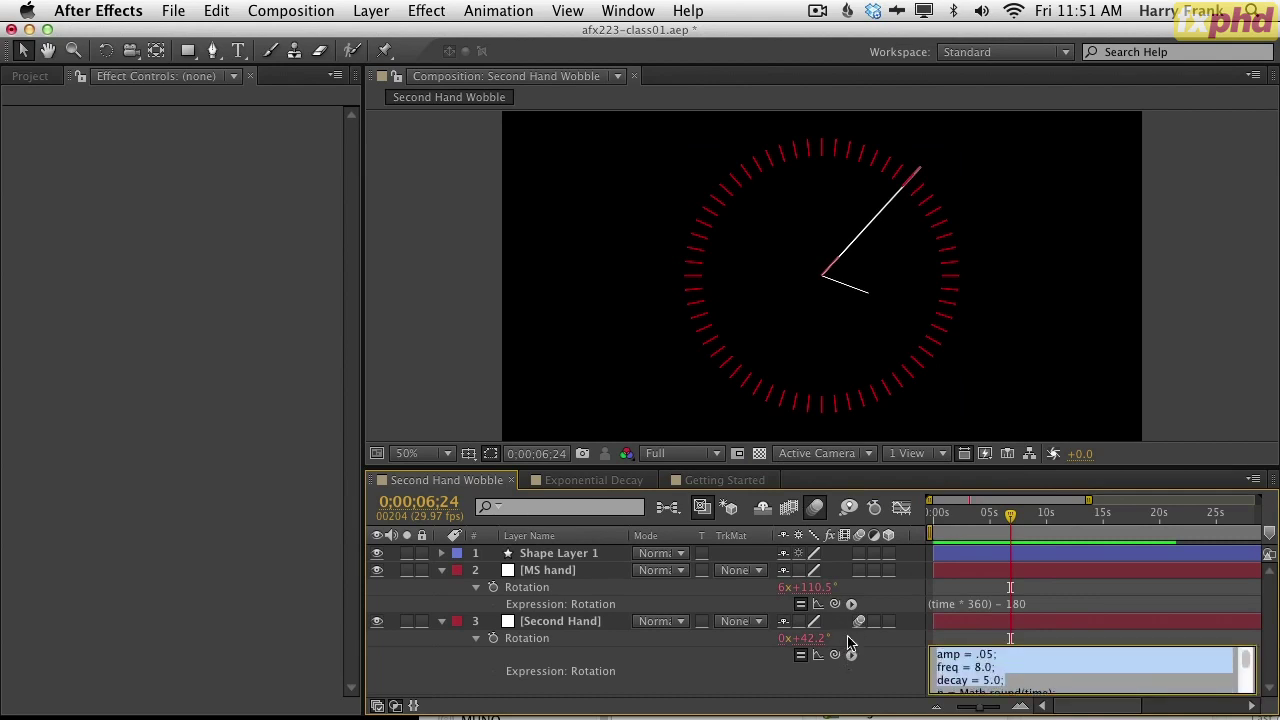
- Return to the Getting Started composition and enlarge the MS hand's Rotation expression field for more lines
click(722, 480)
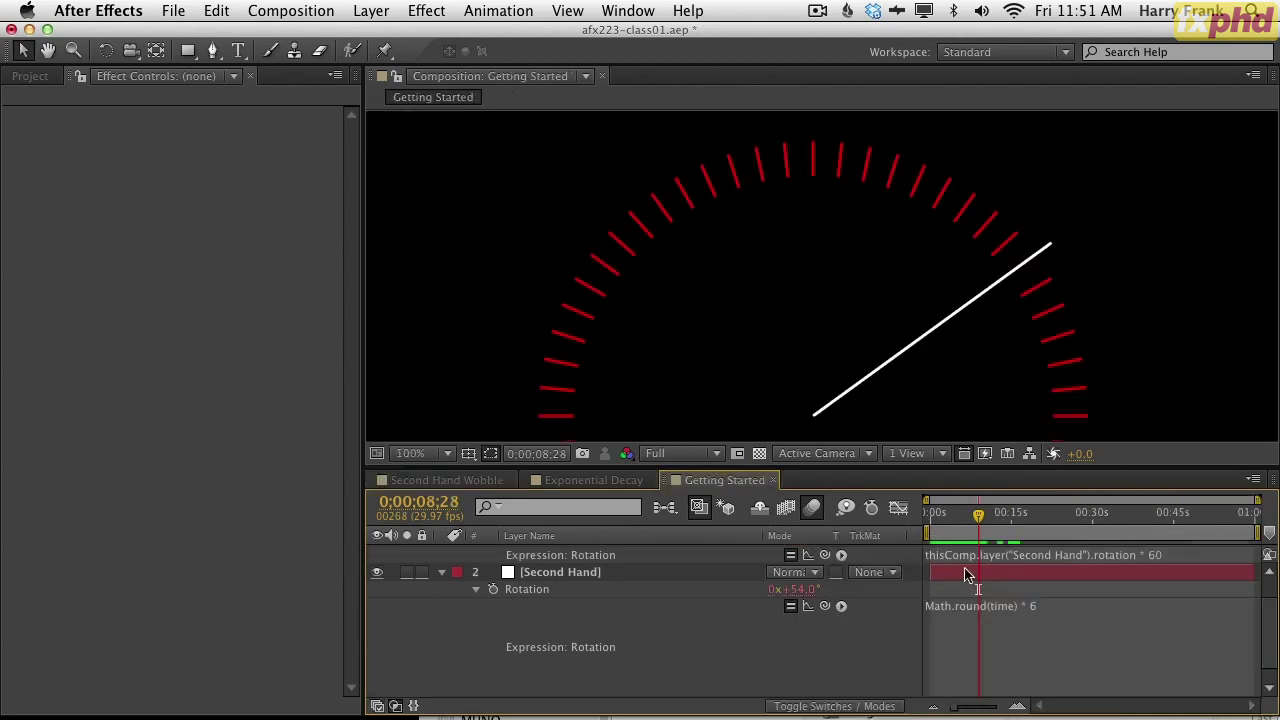
click(1020, 647)
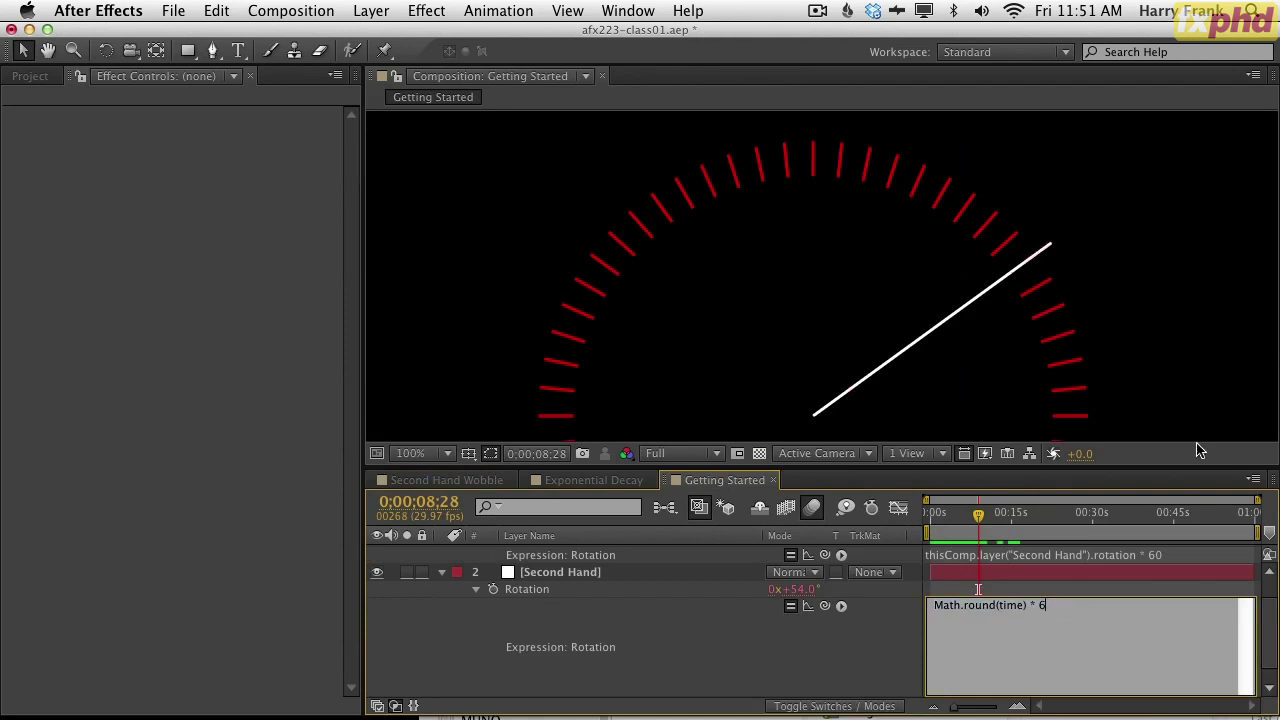
key(Return)
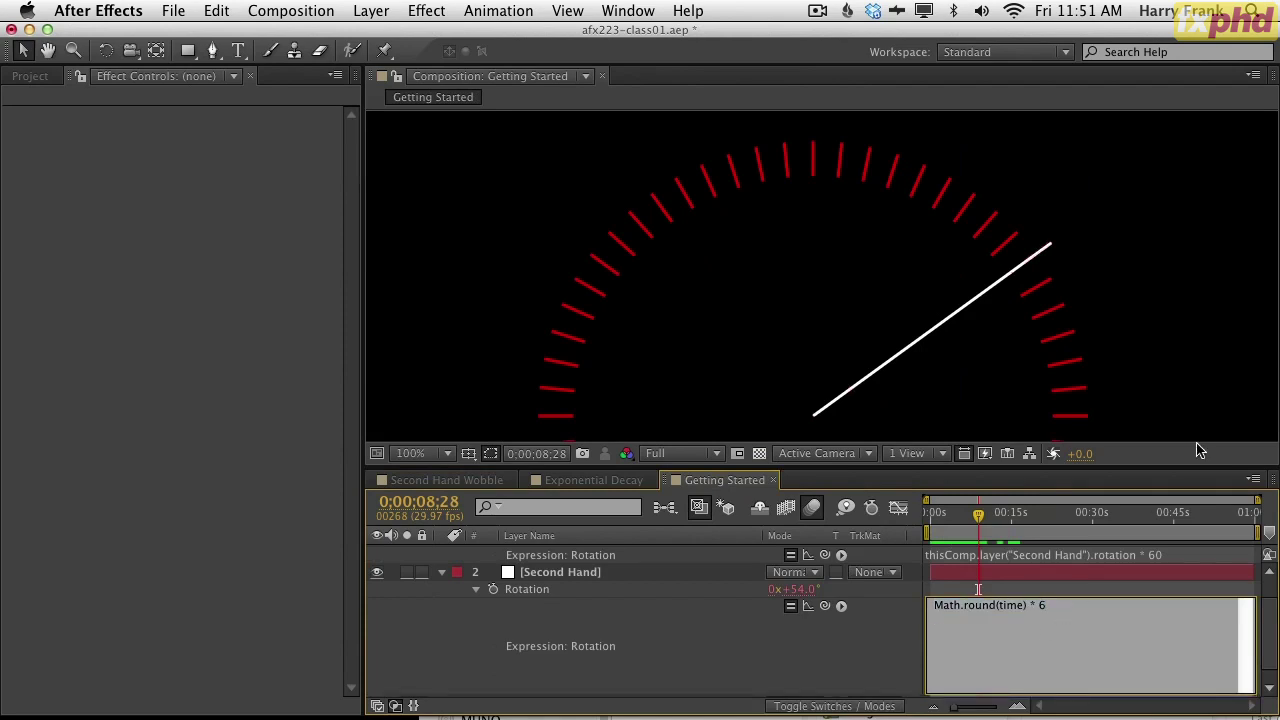
click(1019, 554)
click(1190, 554)
drag(1190, 554, 934, 554)
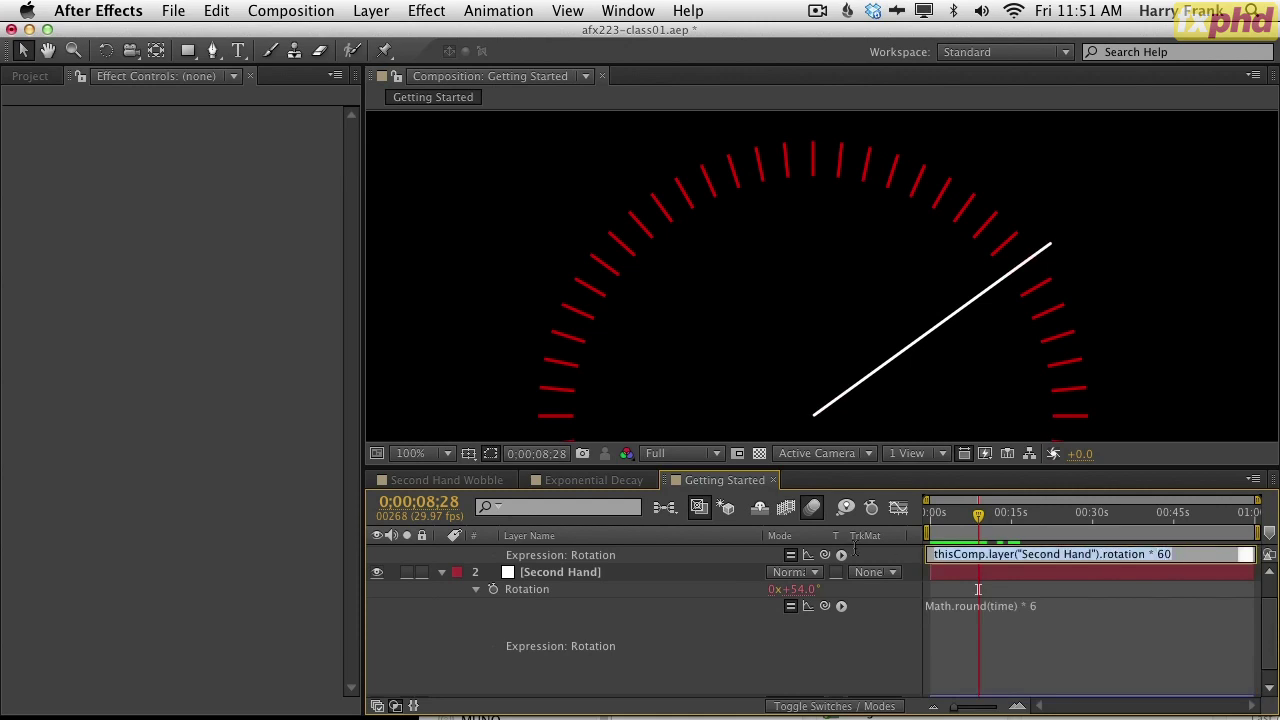
drag(1189, 554, 929, 554)
click(1135, 662)
click(1184, 560)
drag(1183, 564, 1183, 582)
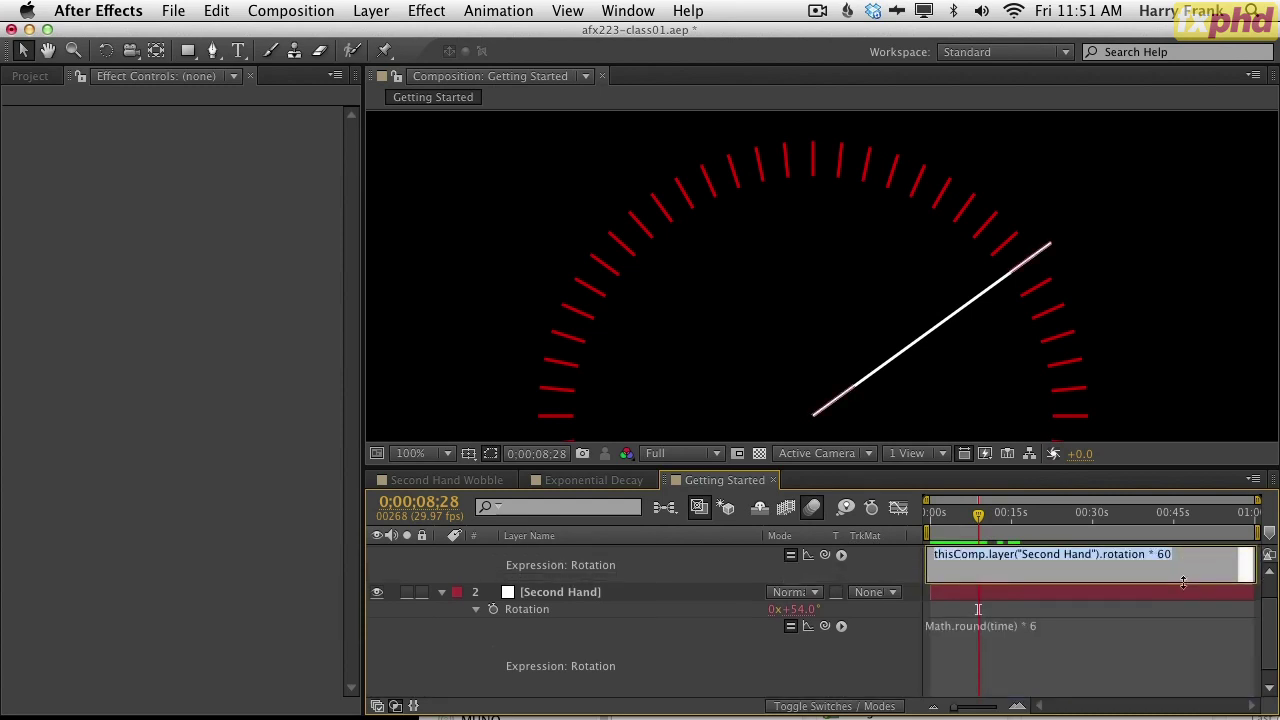
- Store the MS hand's Rotation expression in a variable by inserting n = in front of thisComp.layer("Second Hand").rotation * 60
key(Left)
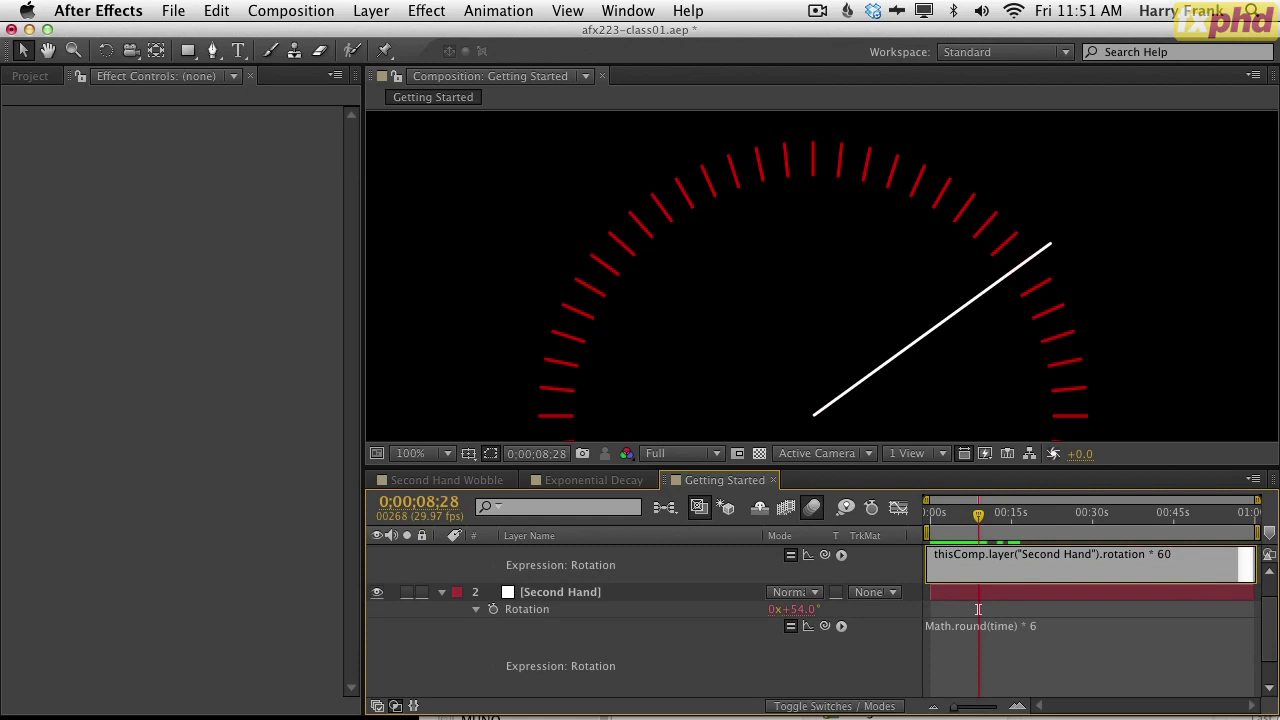
key(super+a)
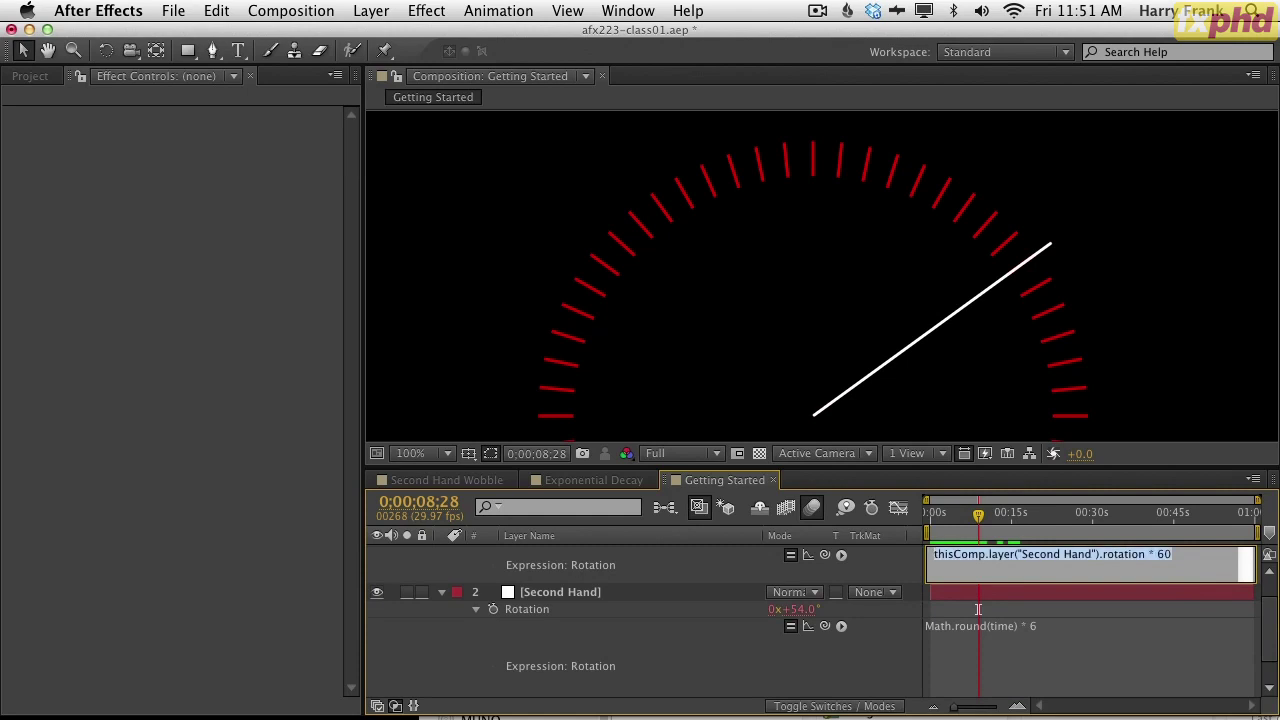
key(Right)
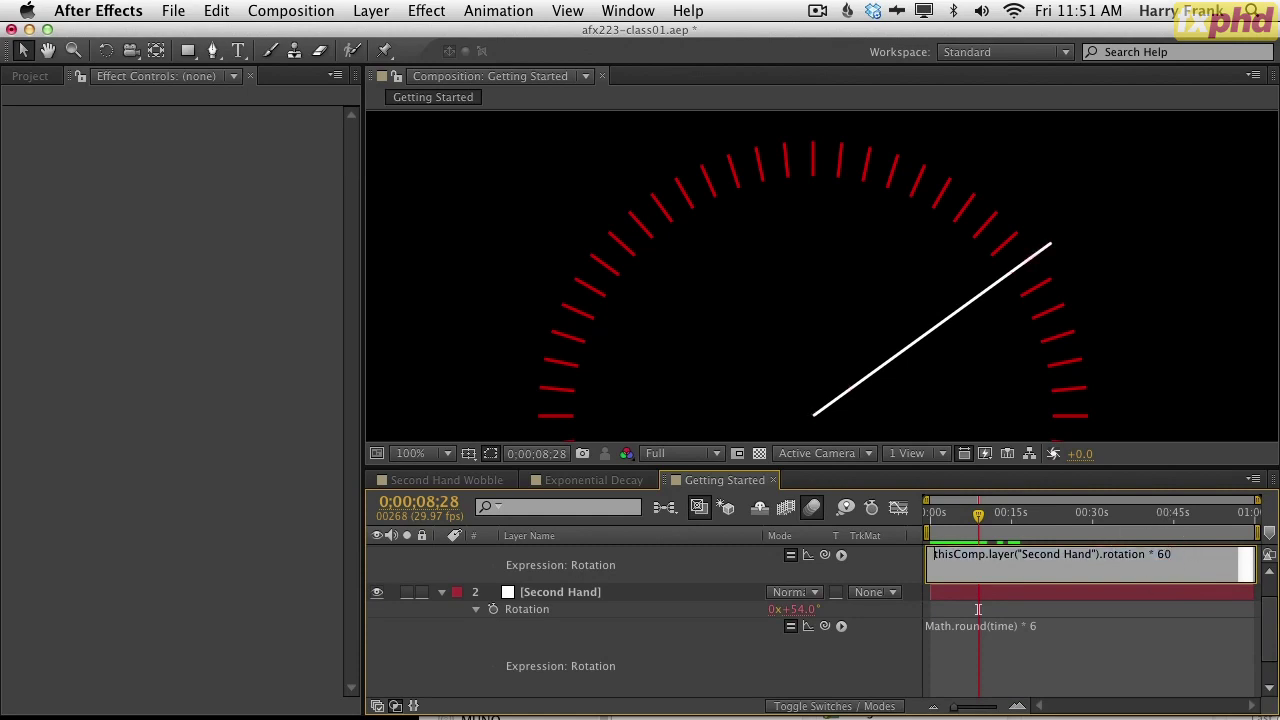
key(super+Left)
text(n )
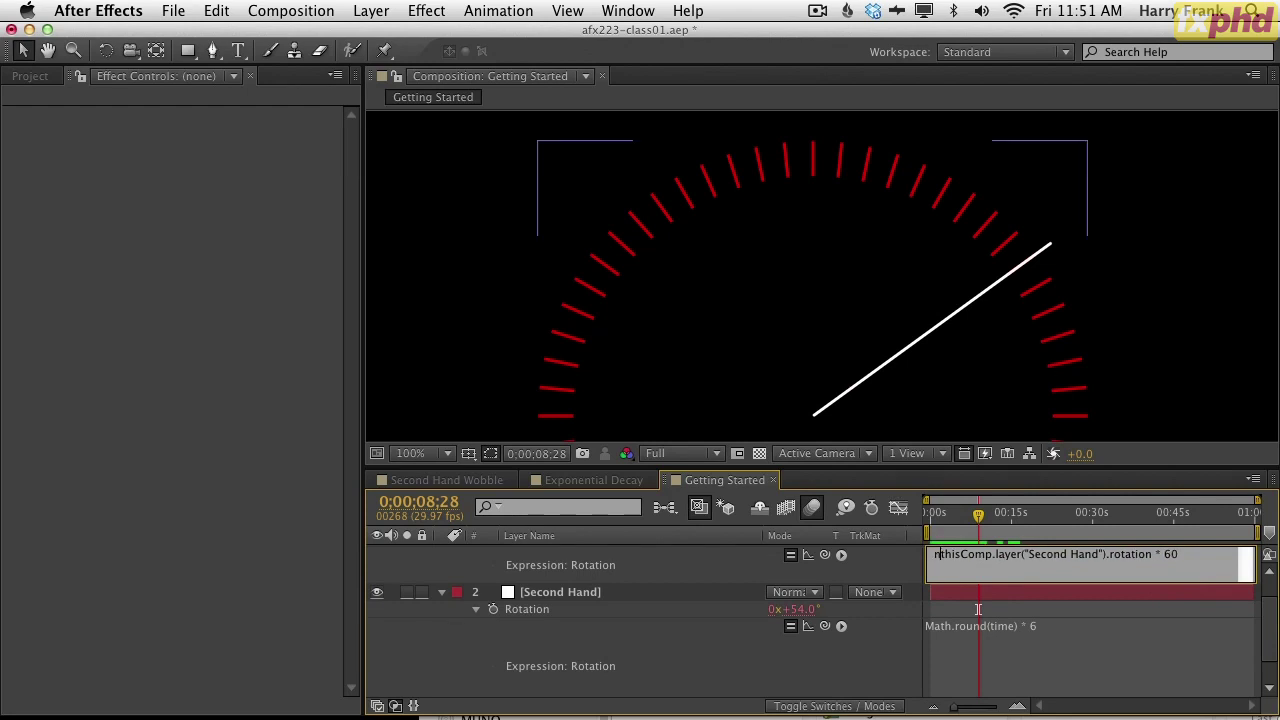
text(=)
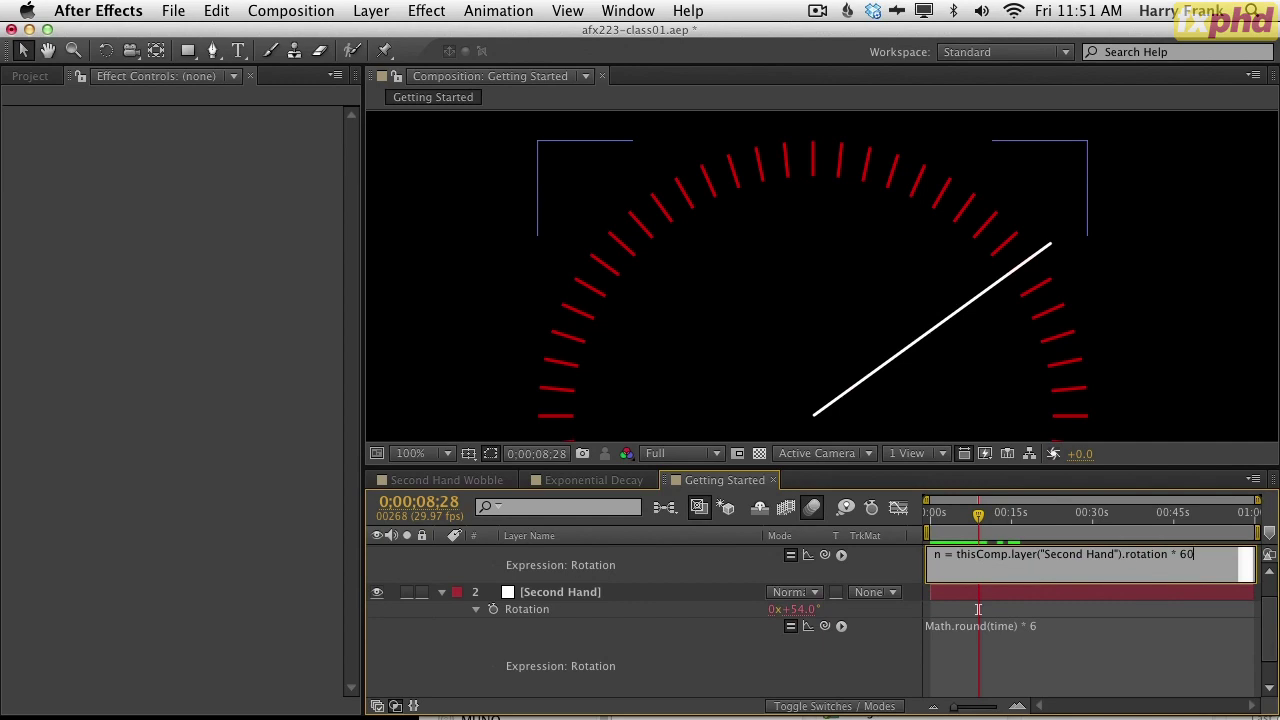
- End the MS hand's variable line with a semicolon and add n on its own line below a blank line
shift+click(956, 554)
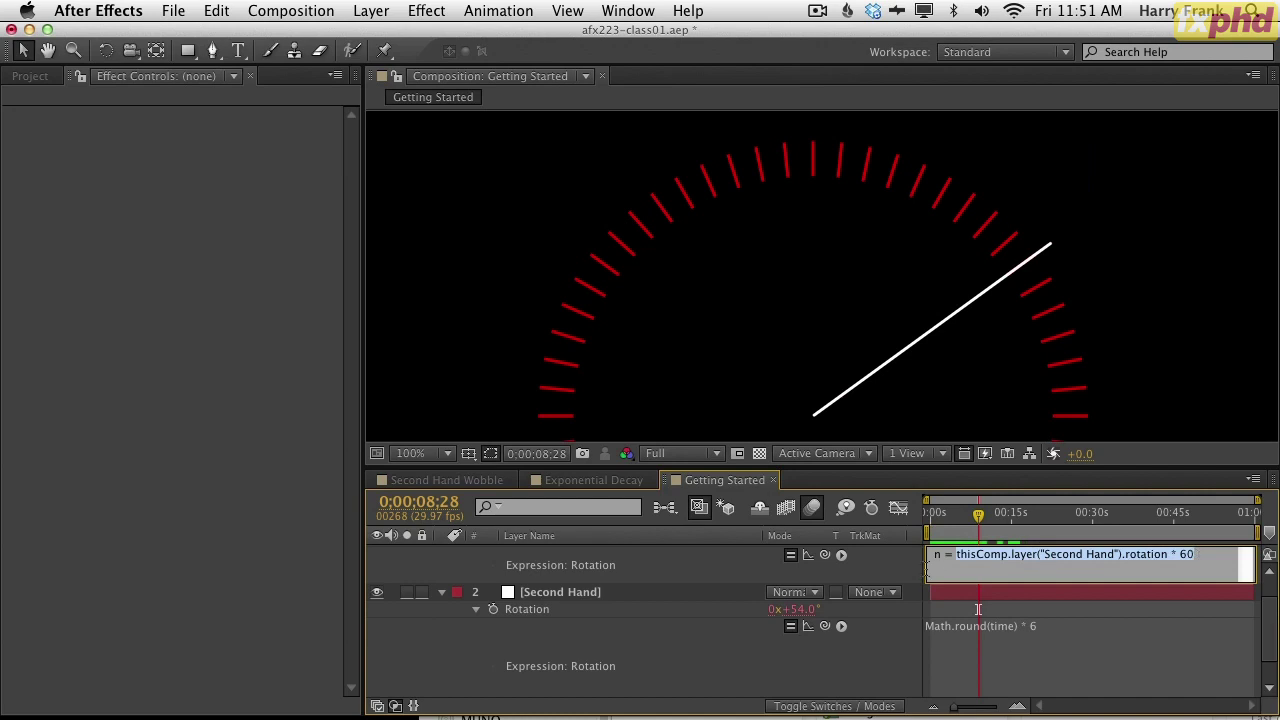
click(944, 568)
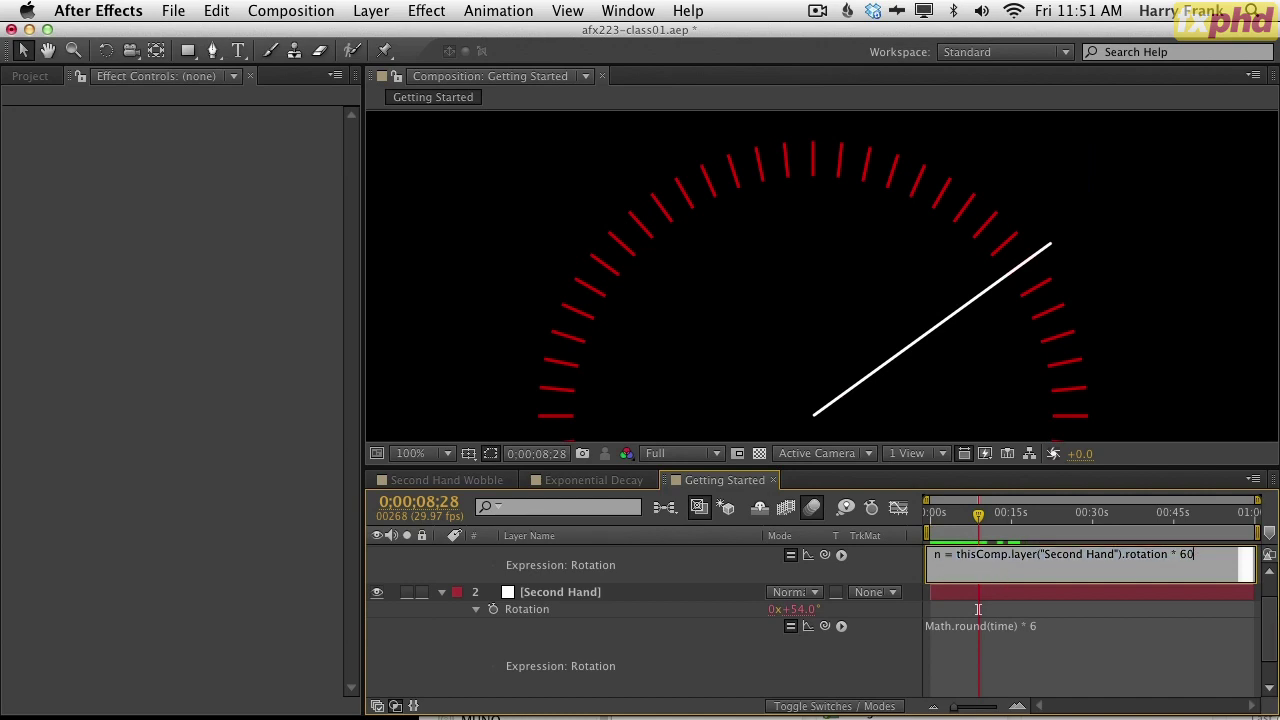
key(Return)
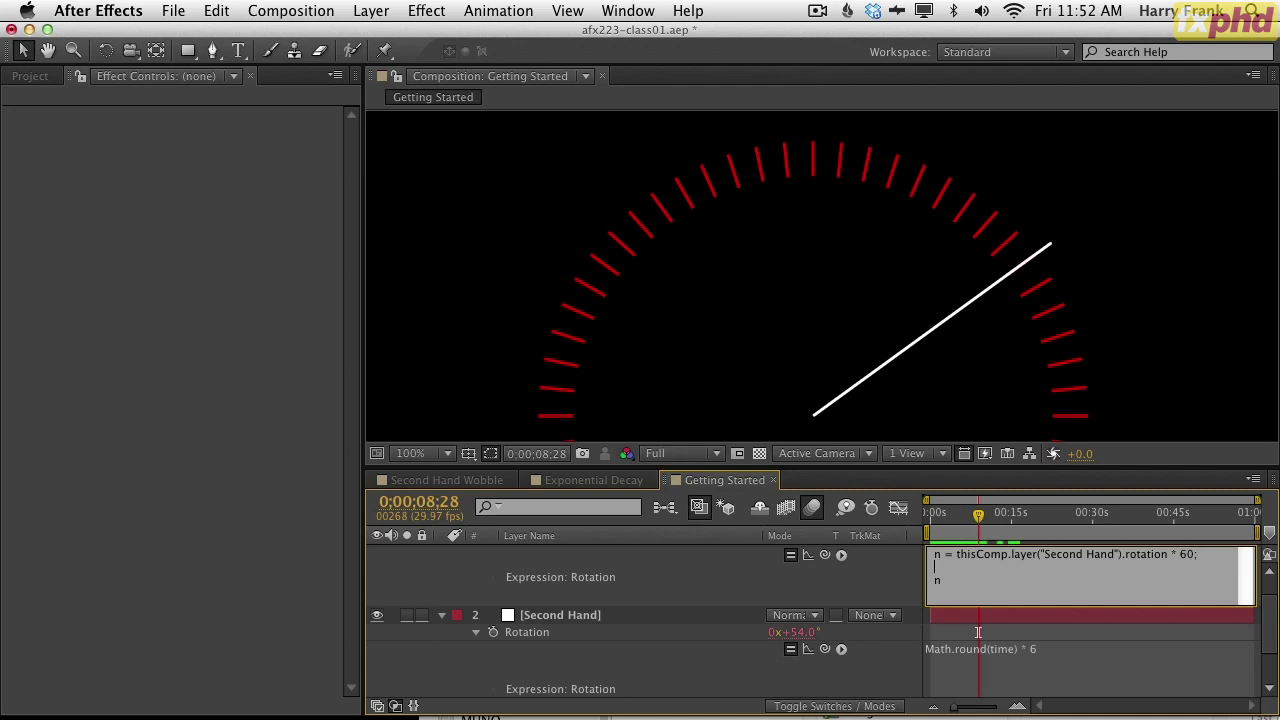
key(KP_Enter)
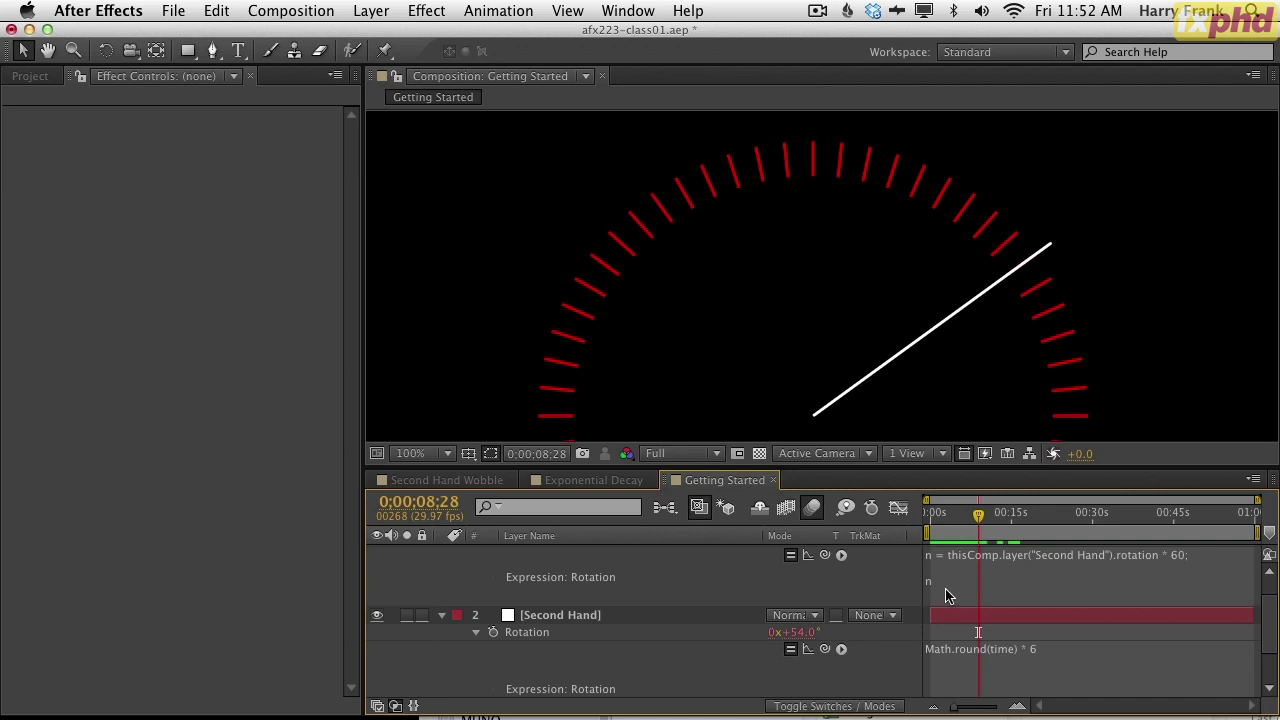
- Try n + n as the last line of the MS hand's Rotation expression, and replace it with n + 8
click(967, 615)
click(967, 594)
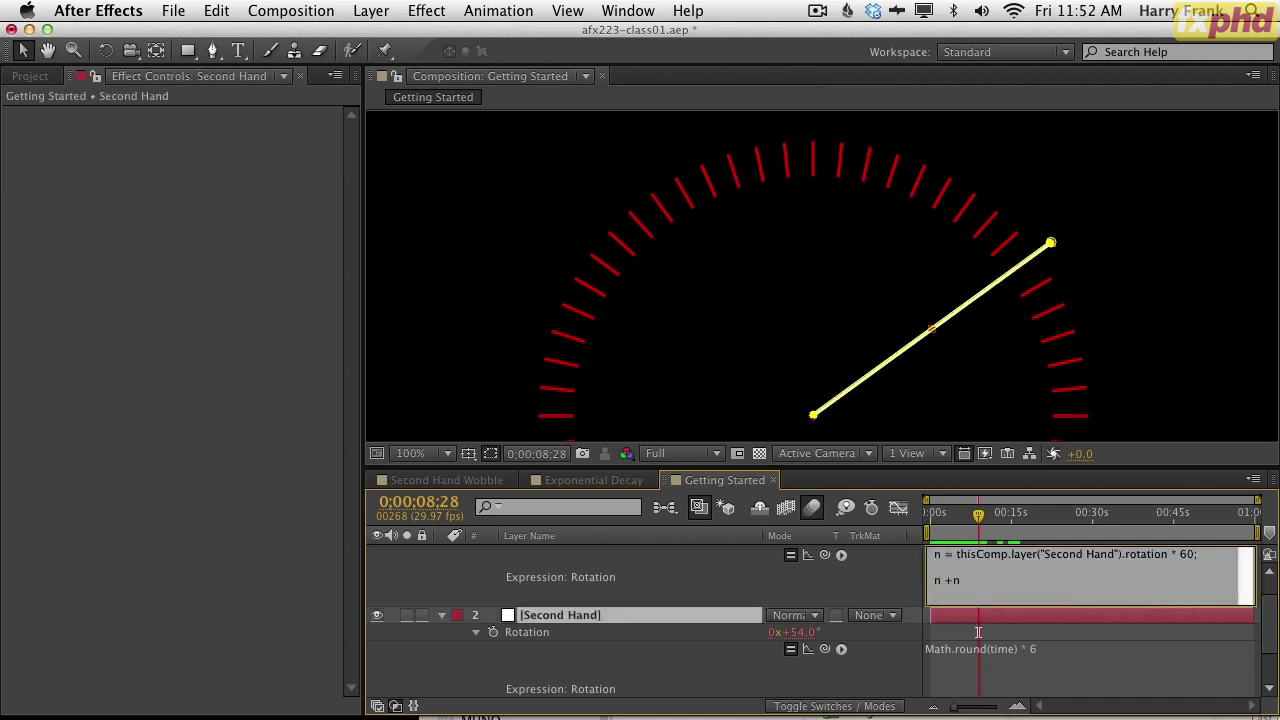
key(KP_Enter)
click(966, 587)
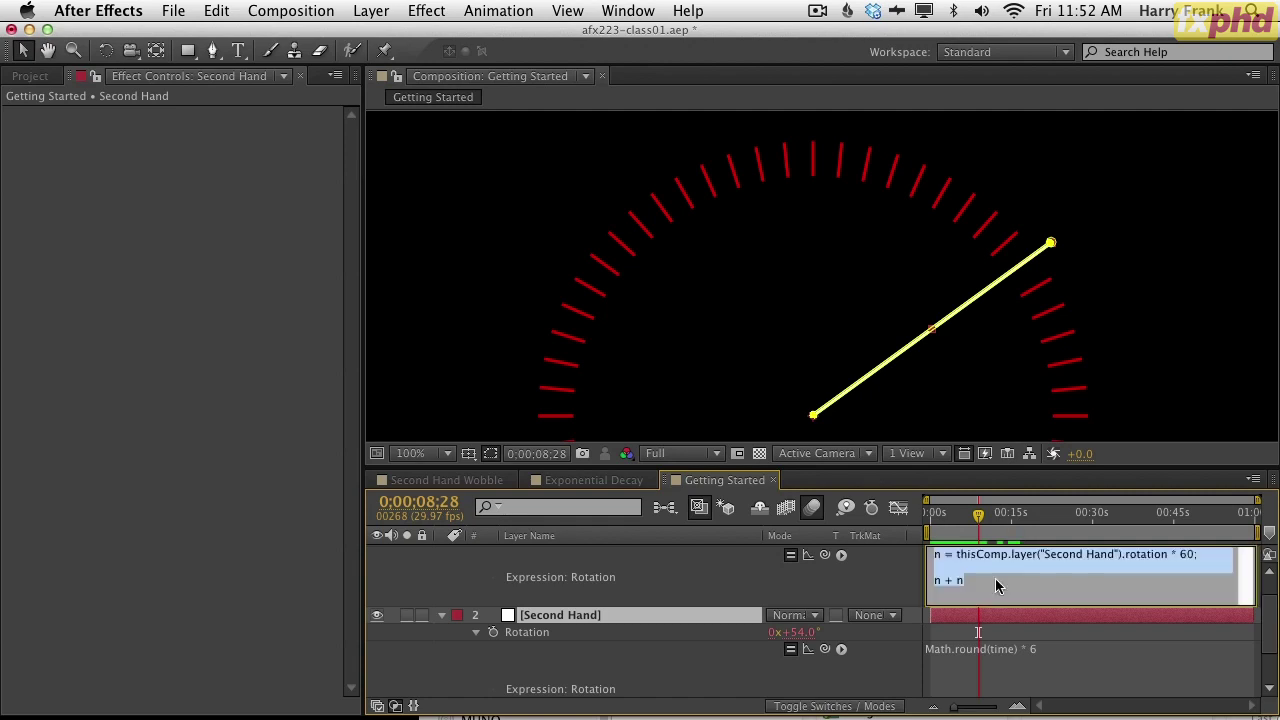
text(8)
key(KP_Enter)
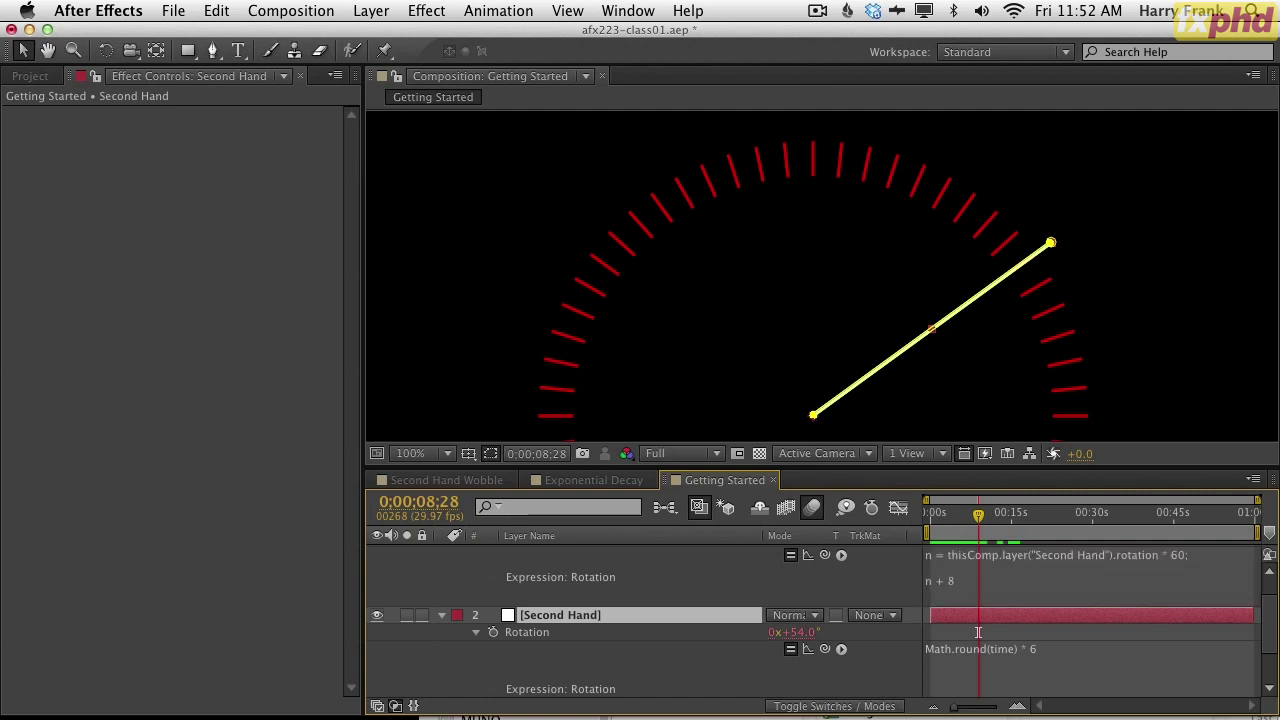
- Delete the n + 8 line from the MS hand's Rotation expression, keeping only the variable definition, and deselect the layer
click(963, 590)
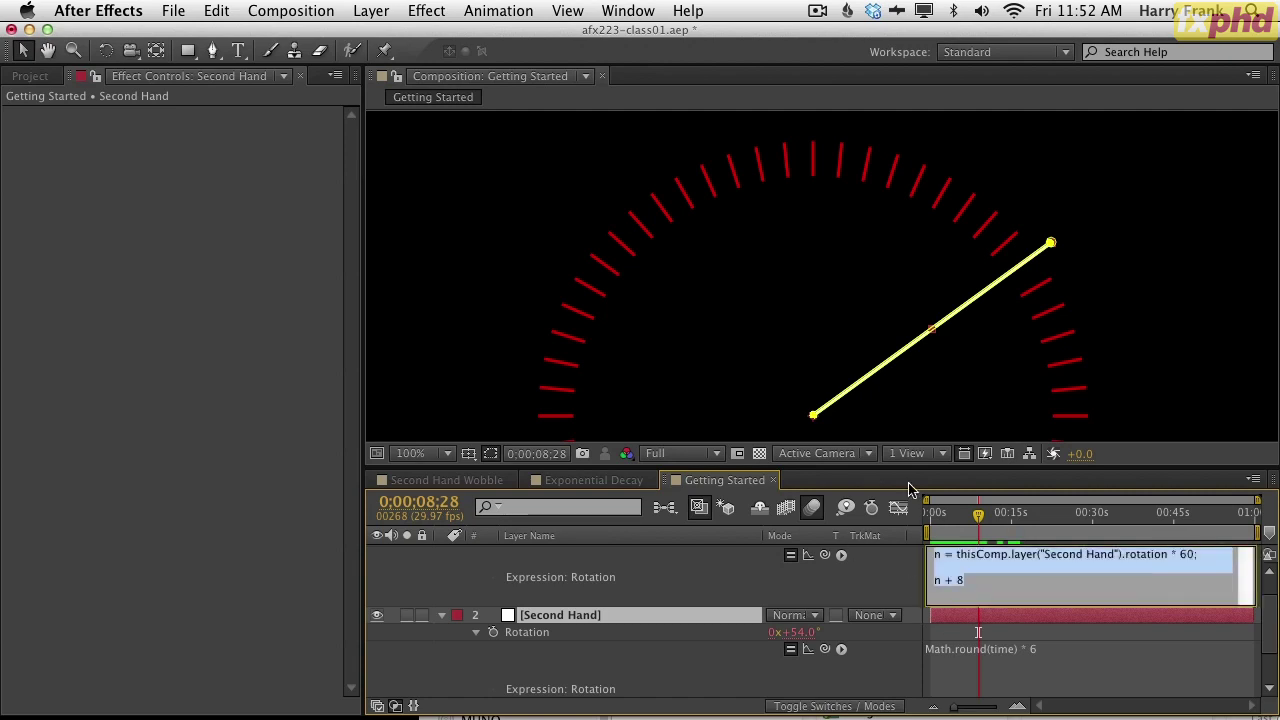
key(Up)
key(Down)
key(shift+Down)
key(shift+Down)
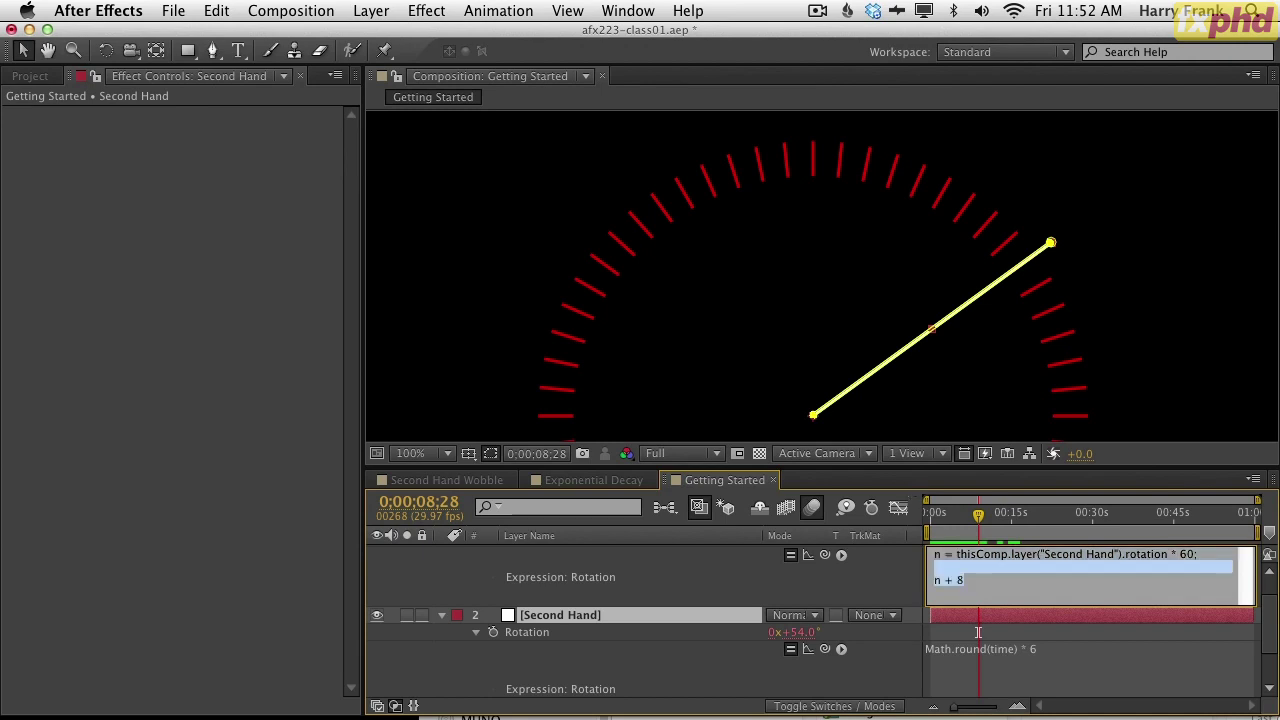
key(BackSpace)
key(KP_Enter)
click(874, 576)
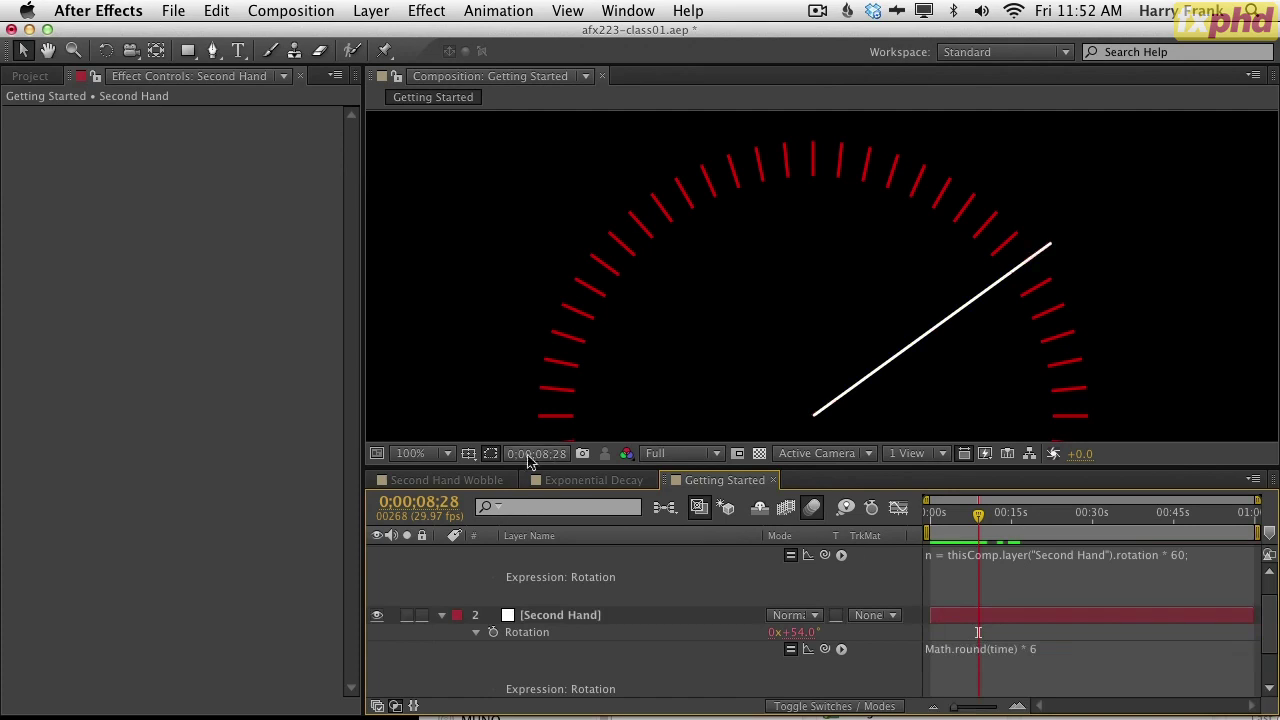
- Open the Second Hand Wobble composition, maximize its timeline, and enlarge the Second Hand's Rotation expression field
click(447, 480)
key(grave)
click(627, 276)
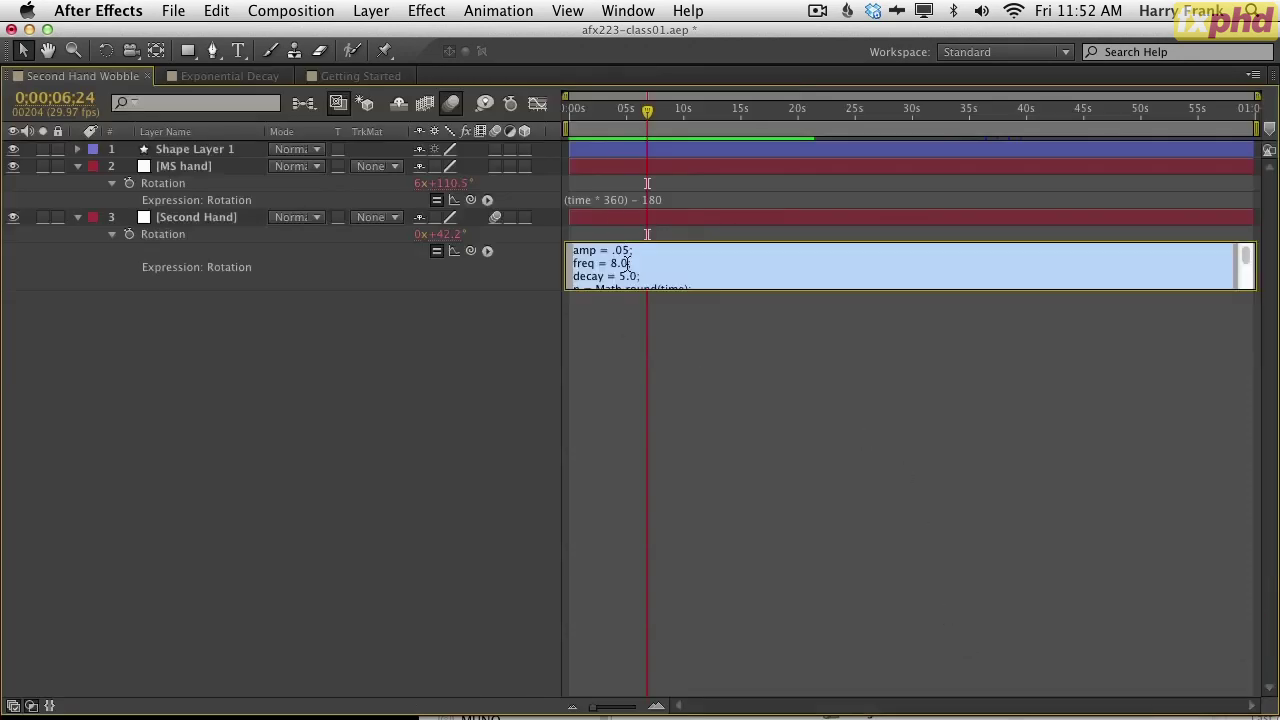
drag(690, 297, 683, 448)
- Add blank lines after decay = 5.0; in the Second Hand's expression and remove the blank lines between the n, t and formula lines
click(706, 277)
key(Return)
key(Return)
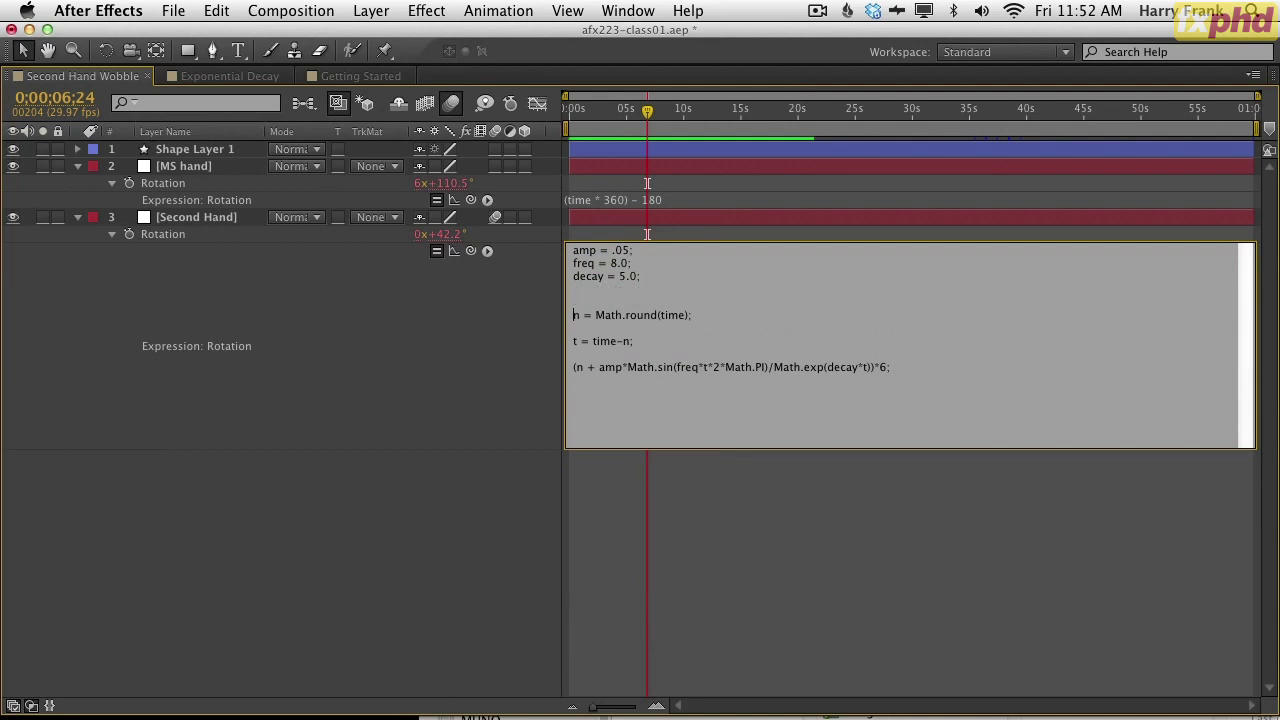
key(Down)
key(Delete)
key(Delete)
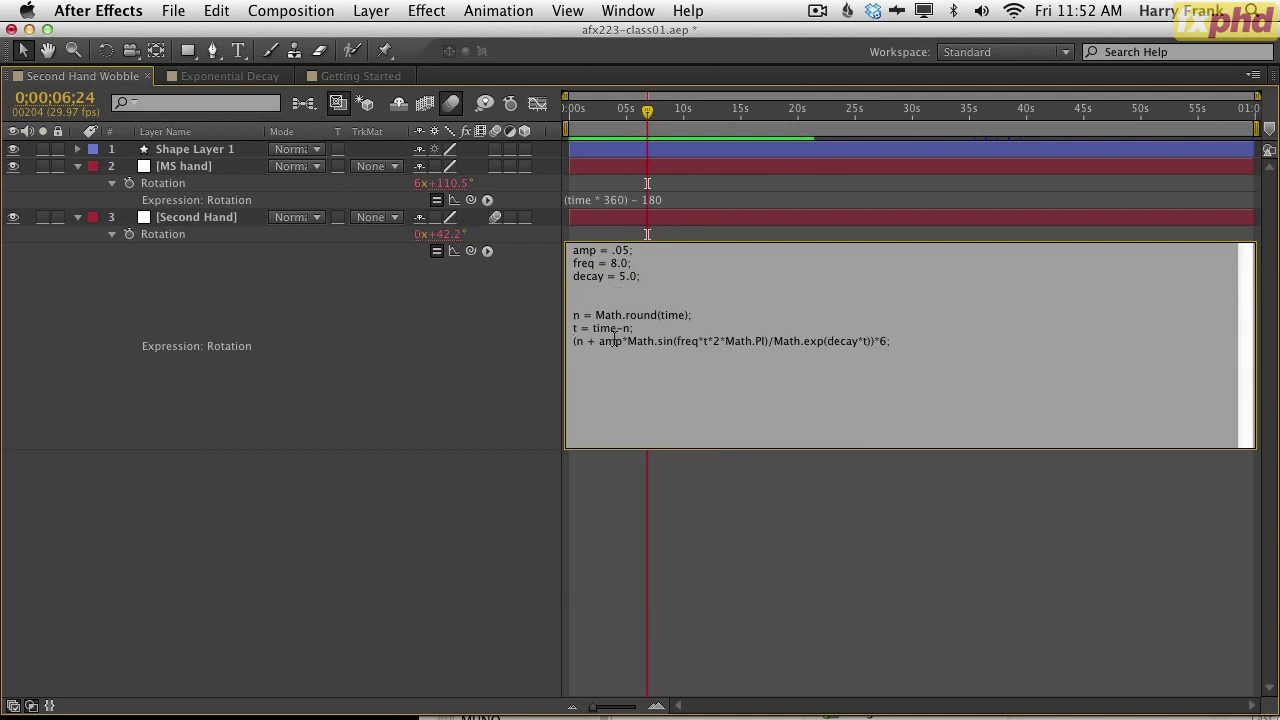
- Examine the Second Hand's final wobble formula and the amp, freq and decay variables that feed it
drag(890, 341, 574, 341)
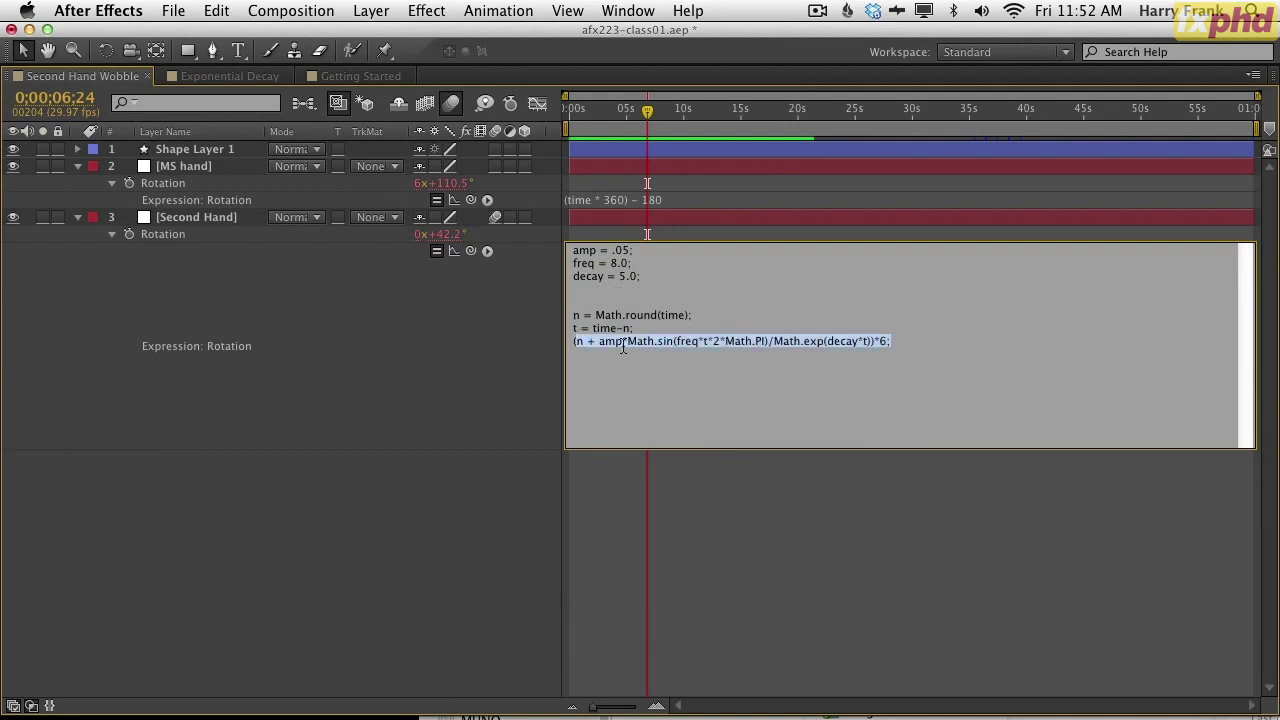
click(788, 348)
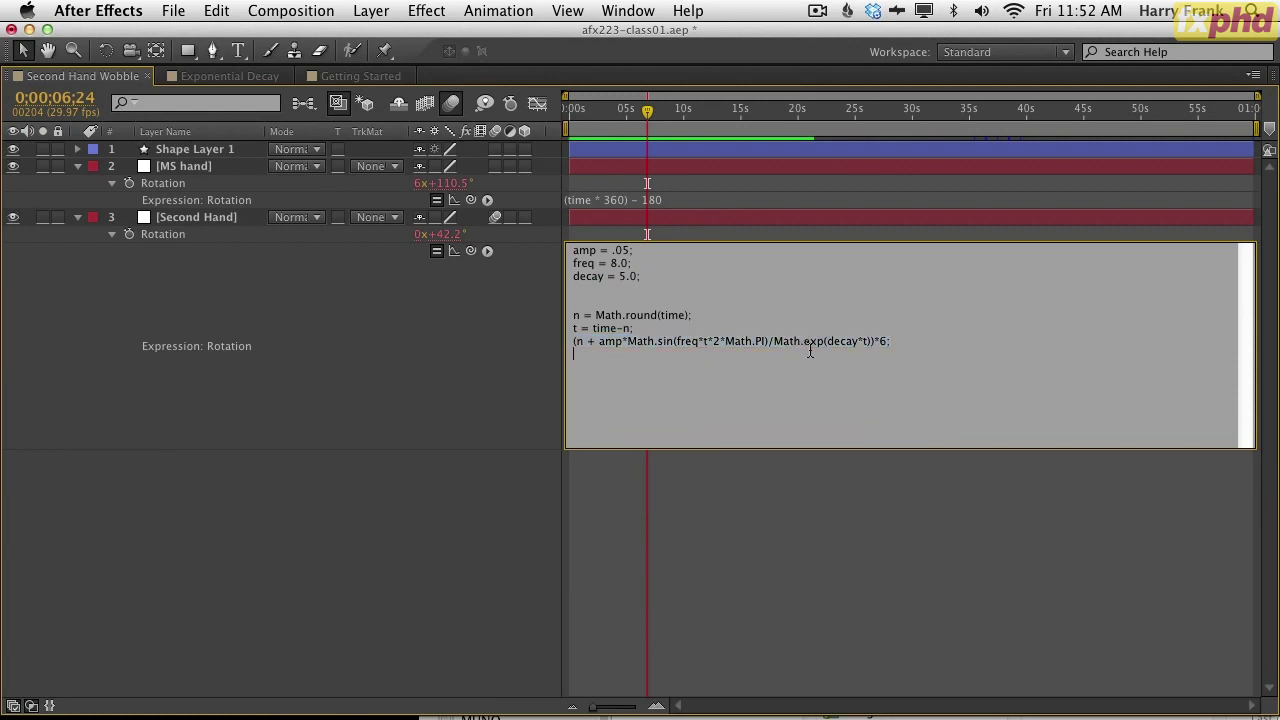
drag(940, 351, 572, 340)
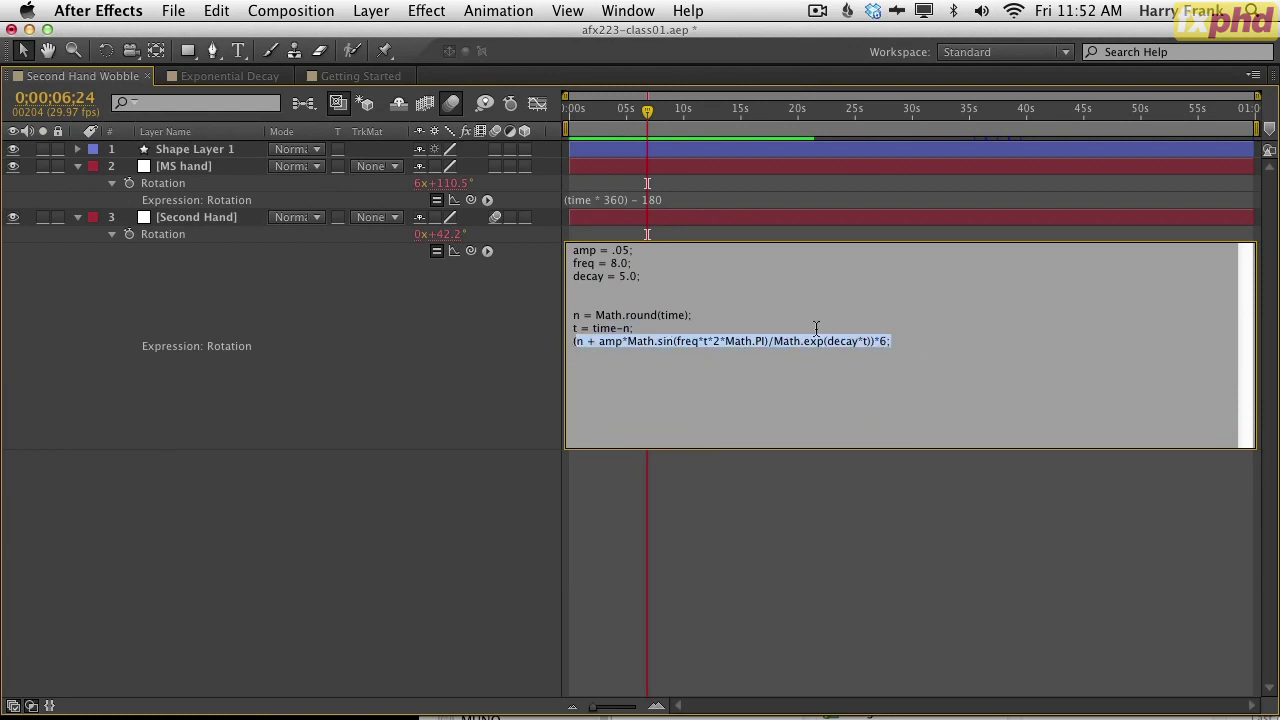
click(520, 354)
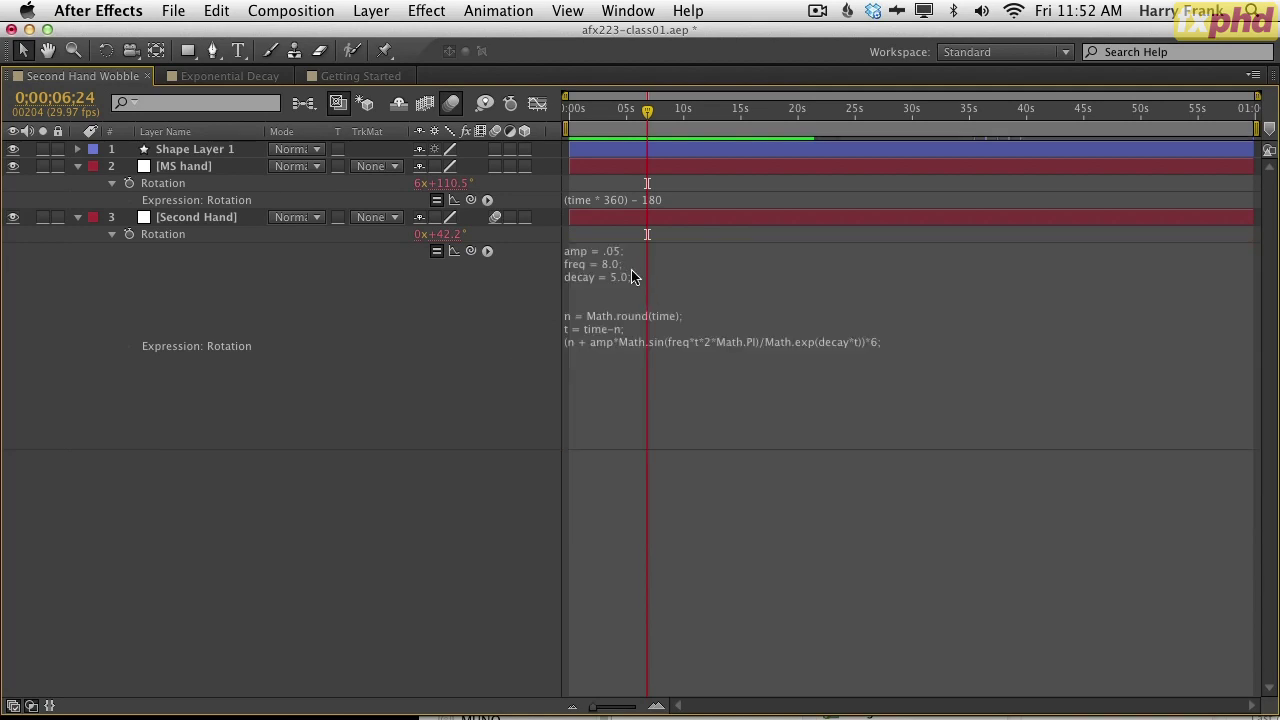
drag(641, 277, 576, 250)
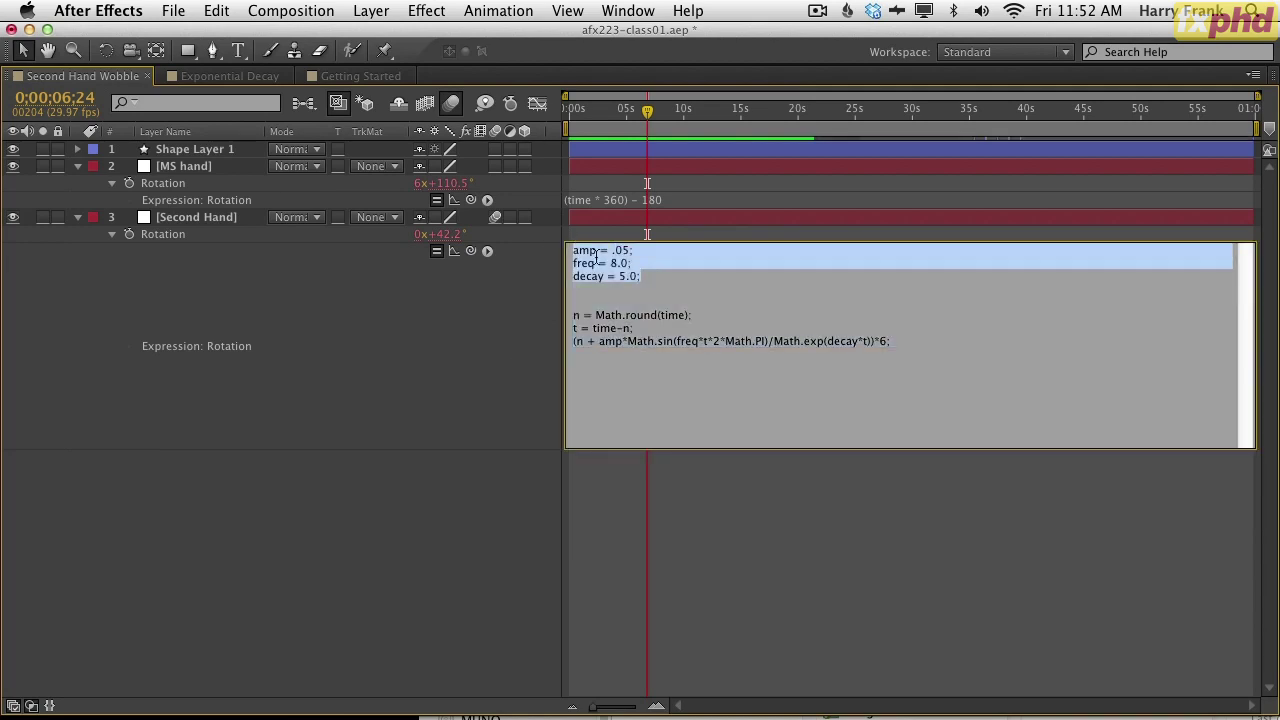
- Examine the amp, freq and decay variable definitions in the Second Hand's Rotation expression
double_click(584, 251)
drag(666, 284, 574, 249)
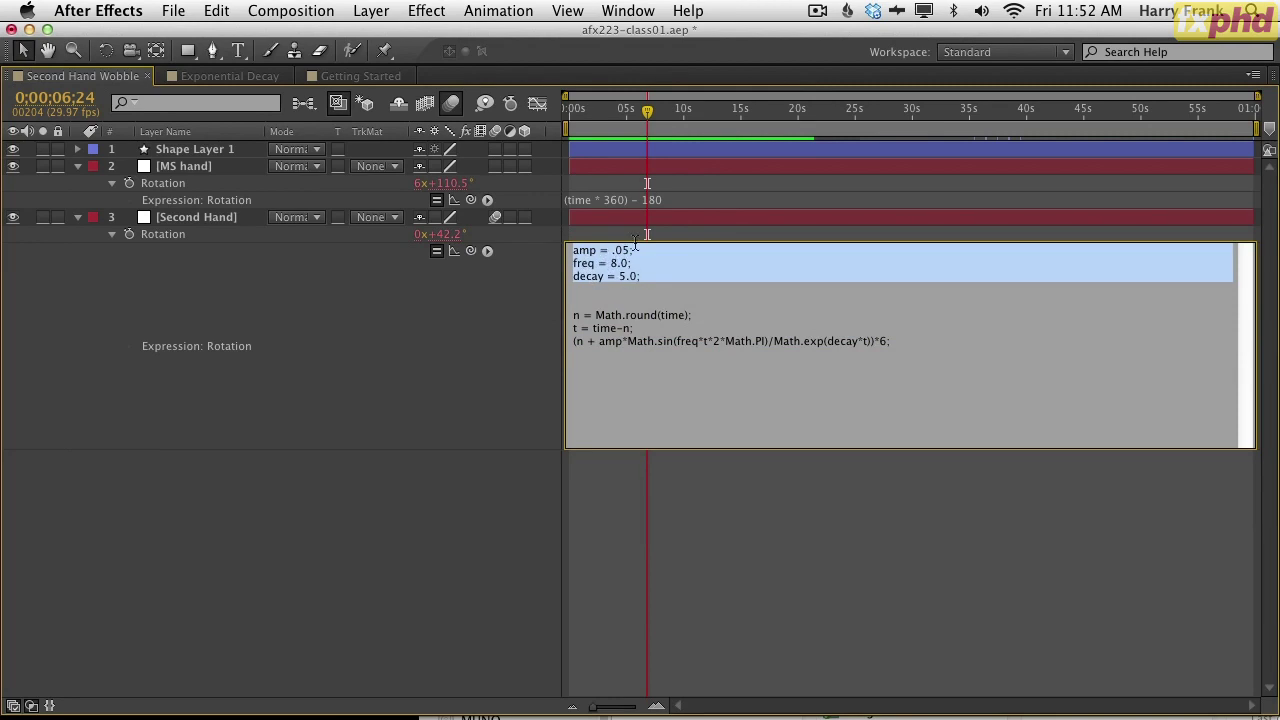
double_click(582, 250)
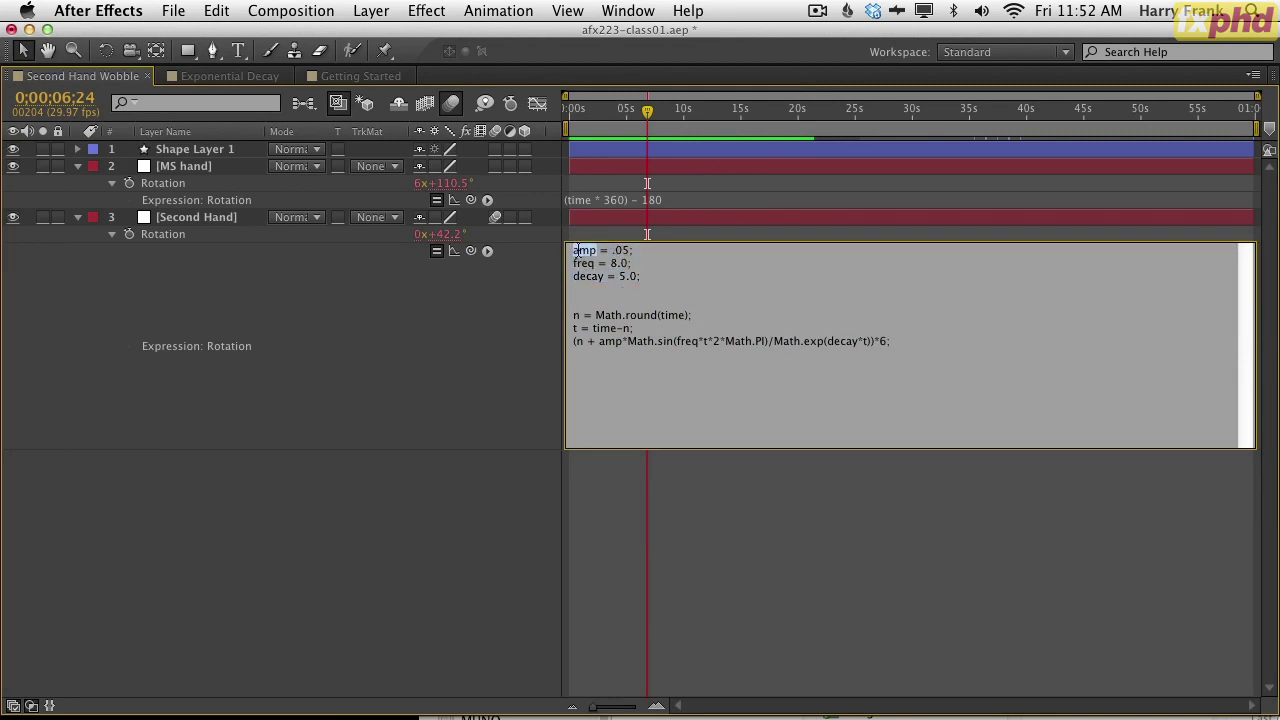
click(572, 251)
double_click(582, 263)
click(590, 285)
double_click(593, 281)
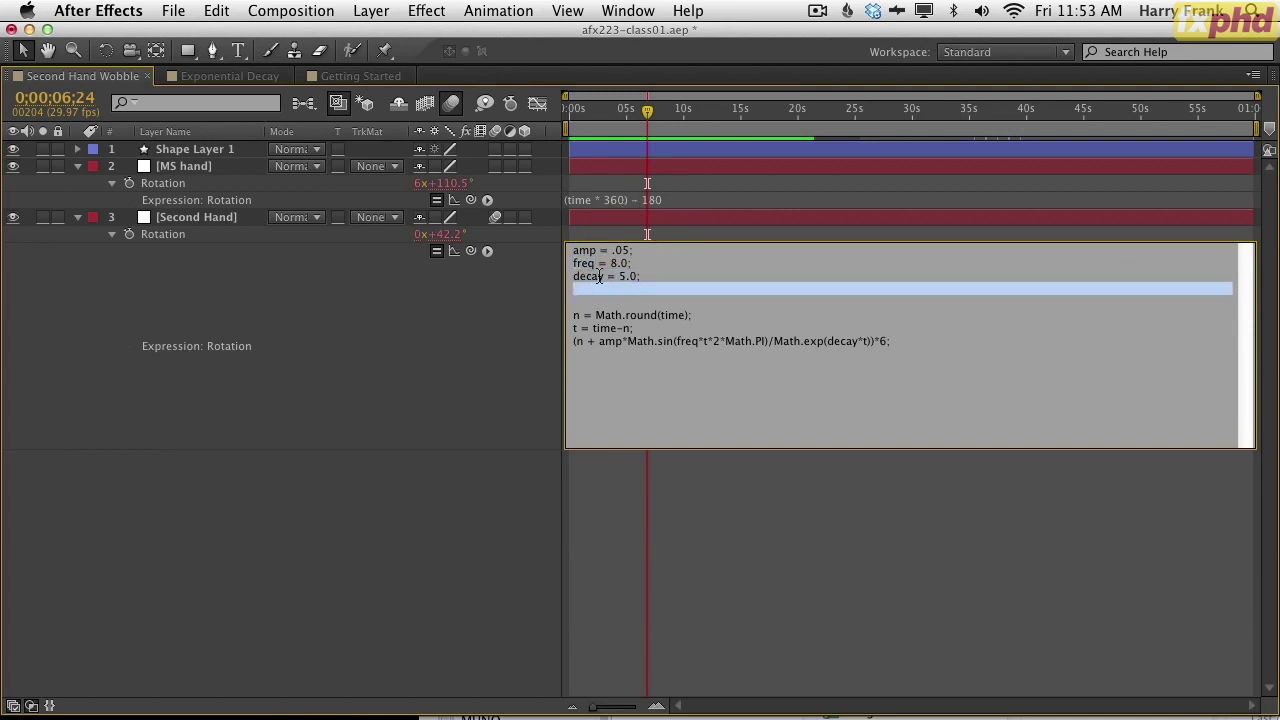
double_click(593, 277)
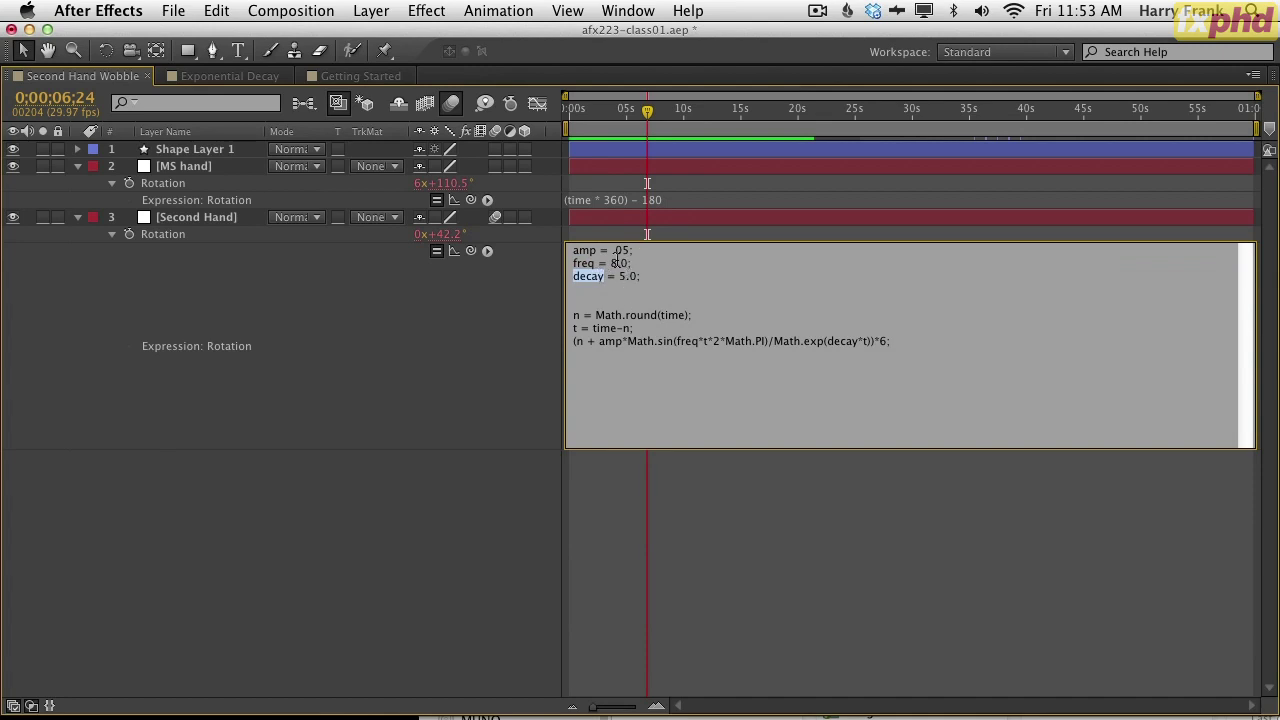
click(598, 289)
- Trace where the freq and amp variables are used in the Second Hand's wobble formula
click(699, 341)
key(Left)
key(Left)
key(Left)
key(Left)
double_click(689, 341)
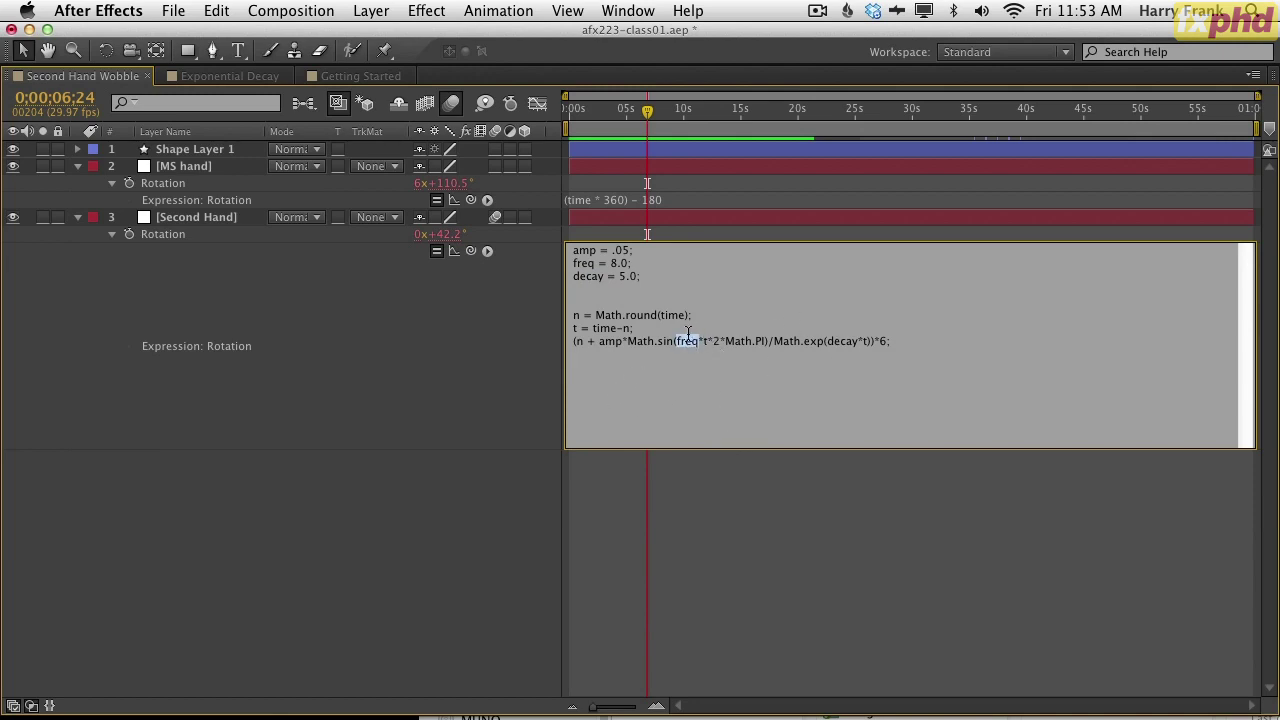
double_click(583, 263)
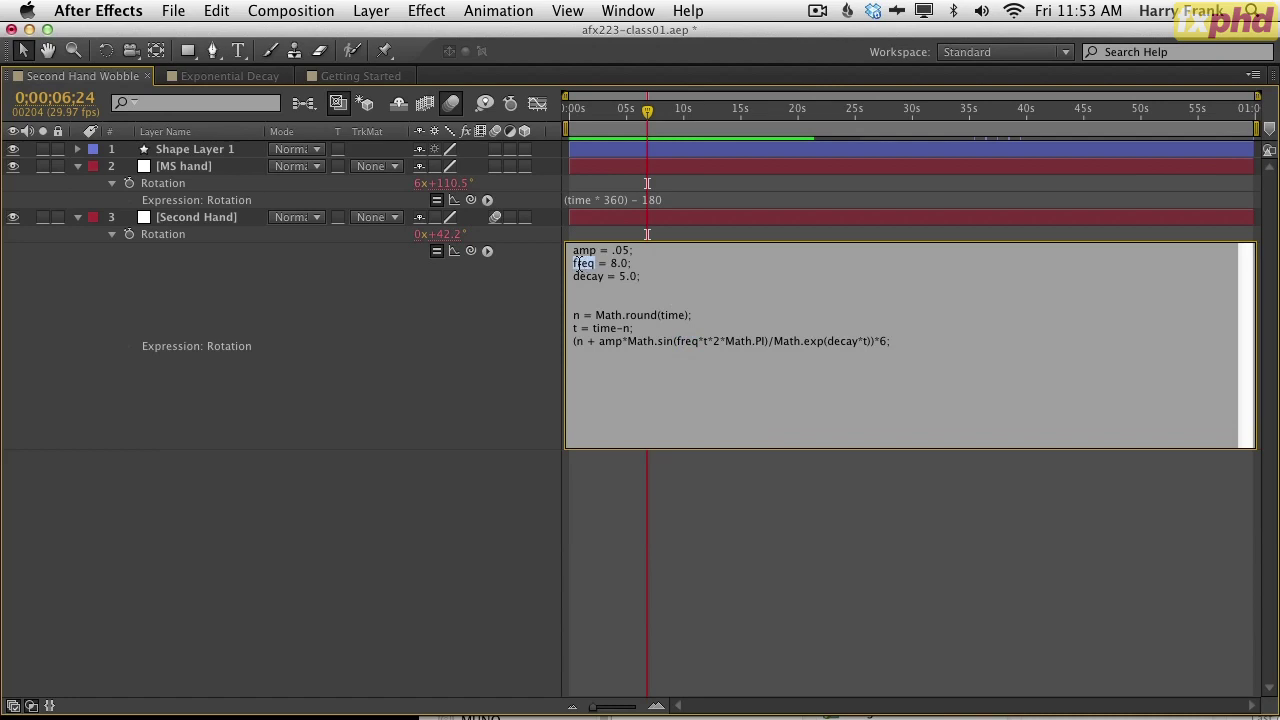
click(599, 341)
double_click(610, 341)
click(840, 358)
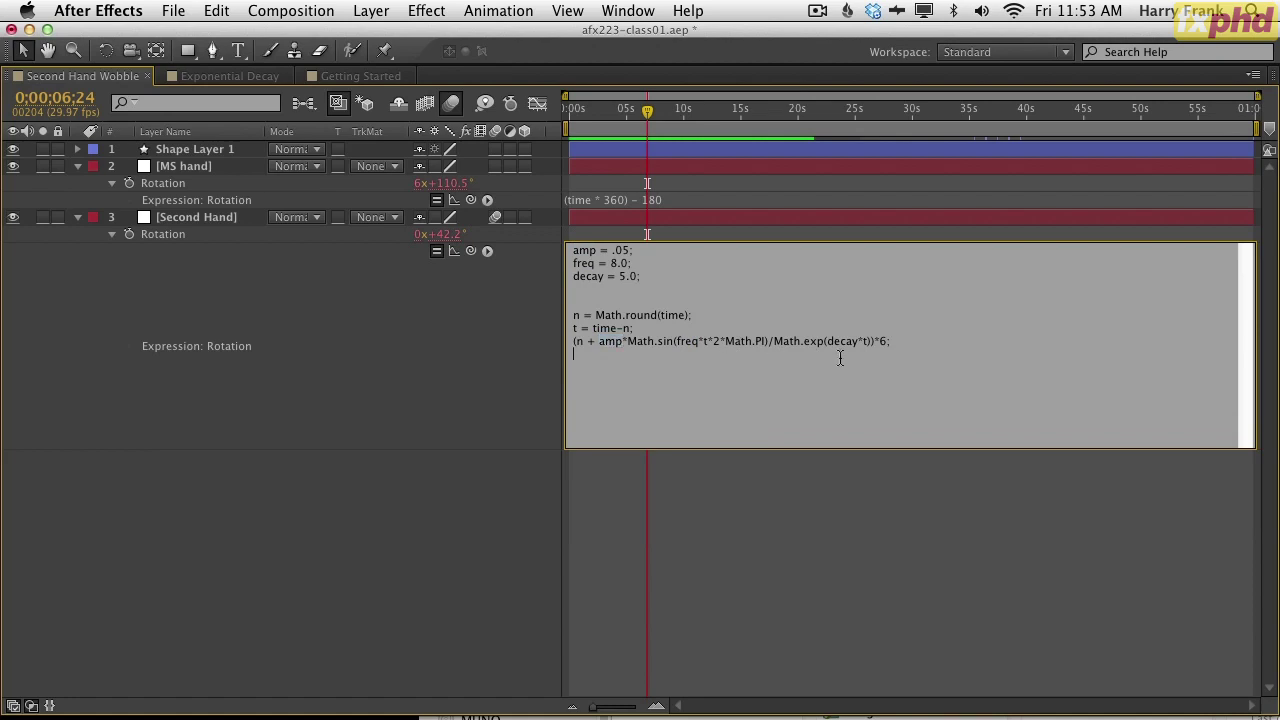
drag(666, 272, 615, 230)
click(612, 341)
click(890, 346)
click(522, 405)
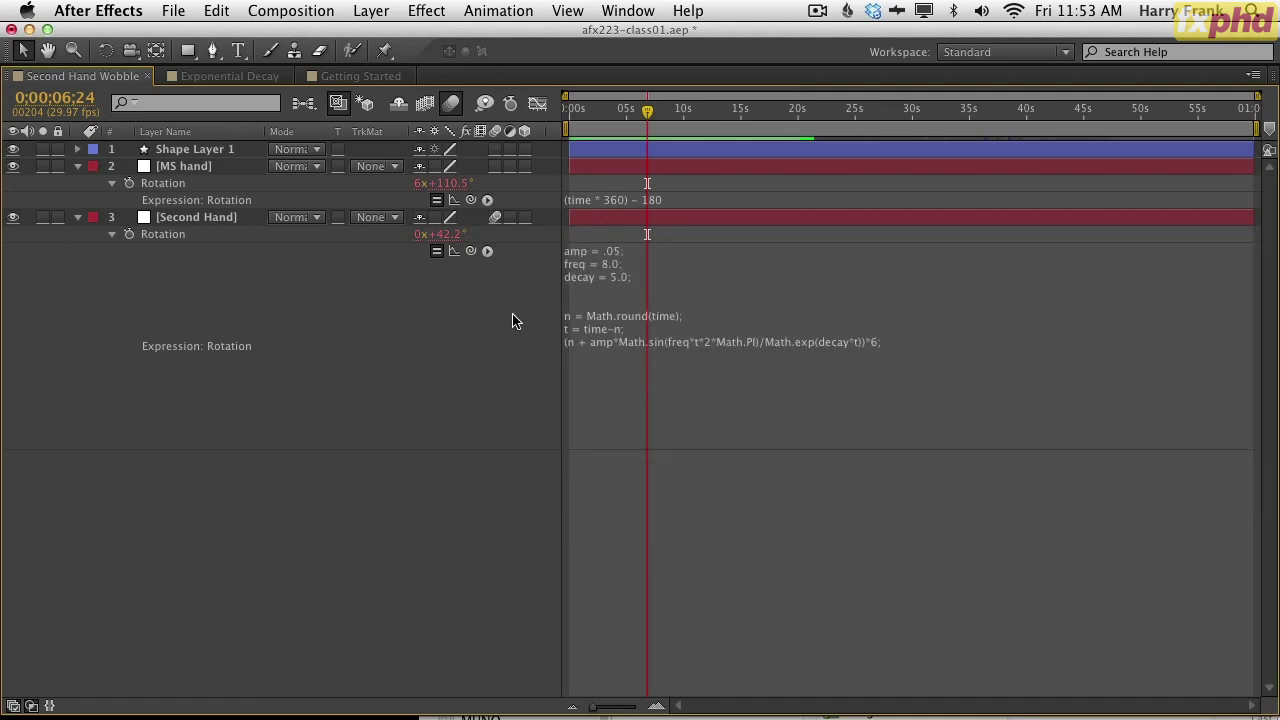
click(638, 315)
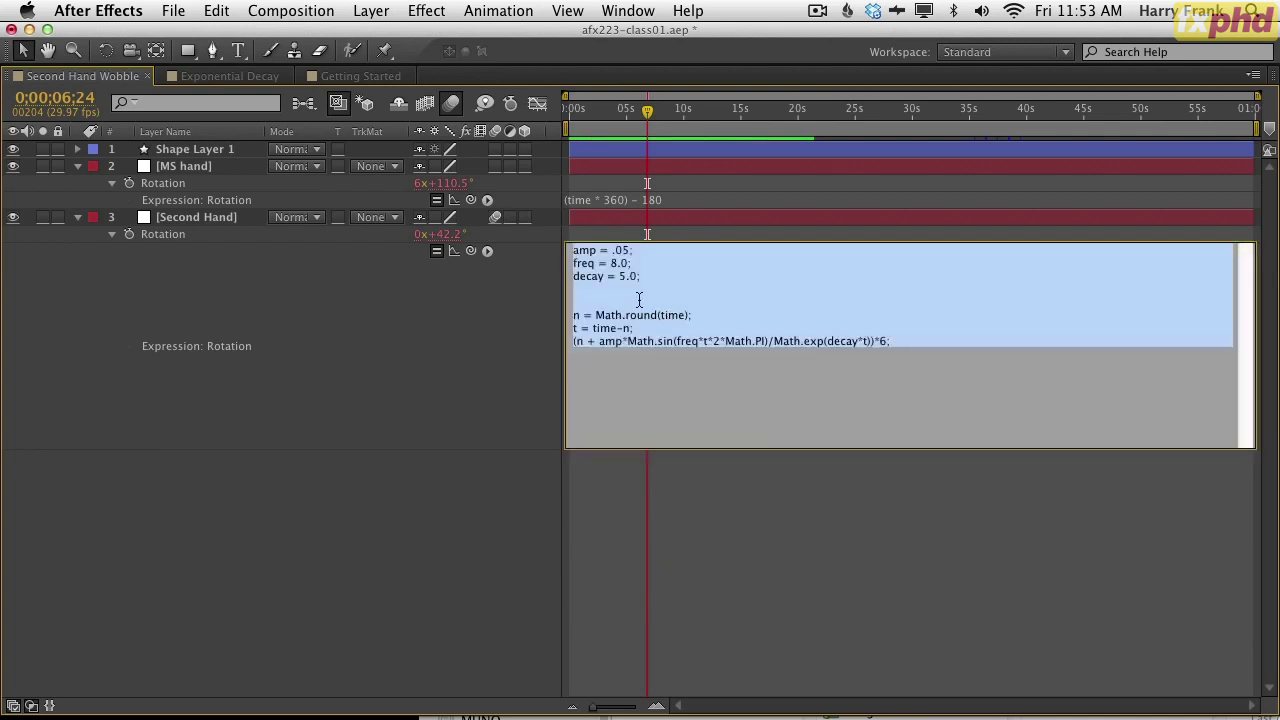
- Open the Getting Started composition and play it from 0;00;04;16 to watch the second hand tick
click(358, 76)
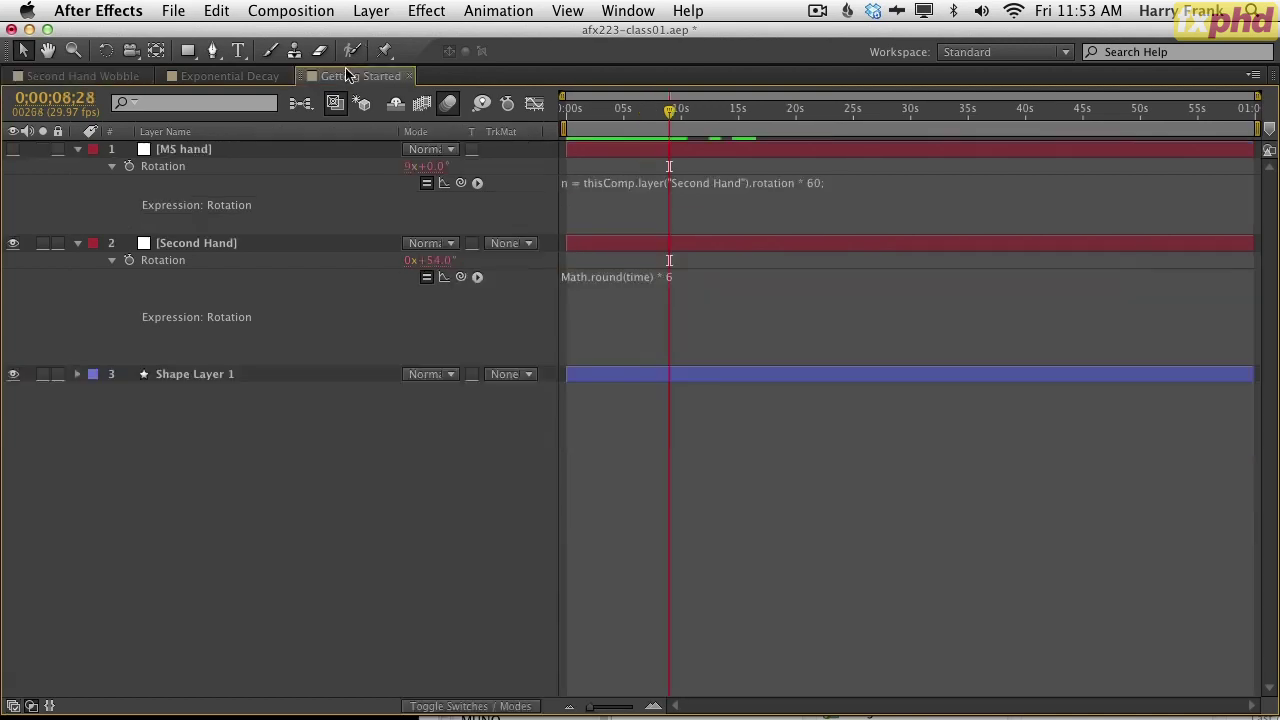
click(636, 319)
mouse_move(616, 111)
mouse_down()
mouse_move(603, 113)
mouse_move(618, 113)
mouse_up()
key(grave)
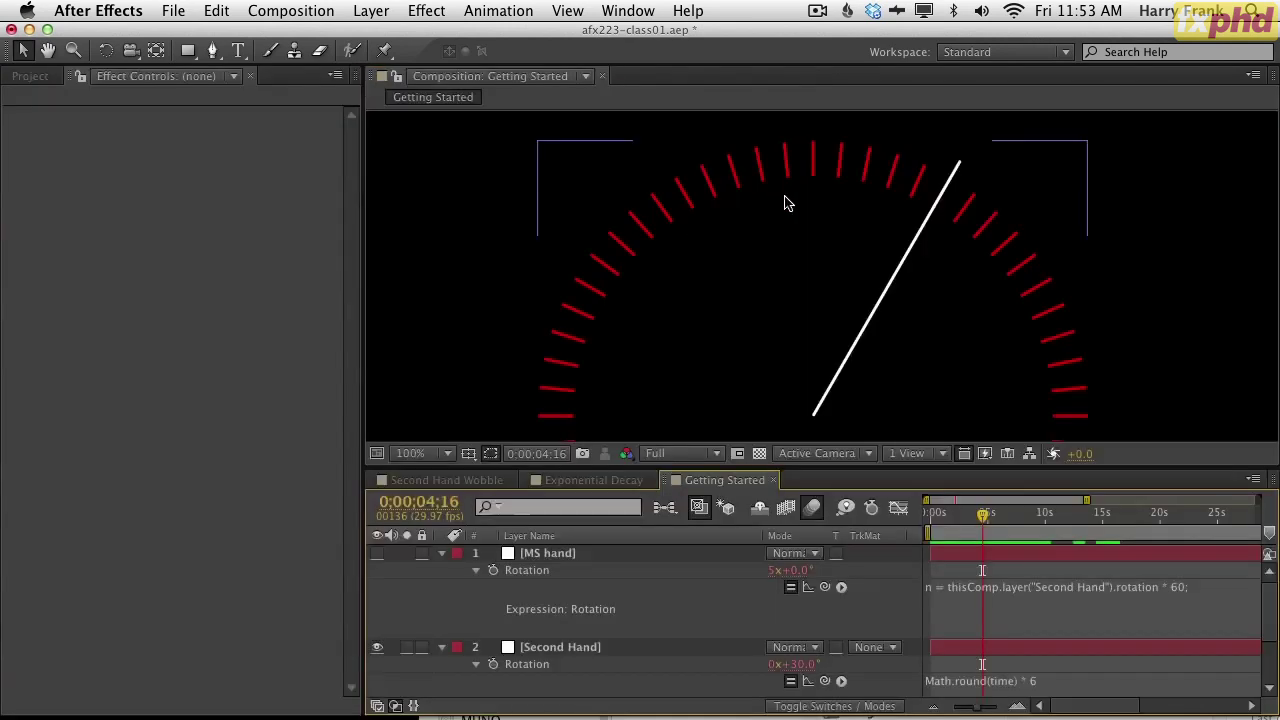
key(space)
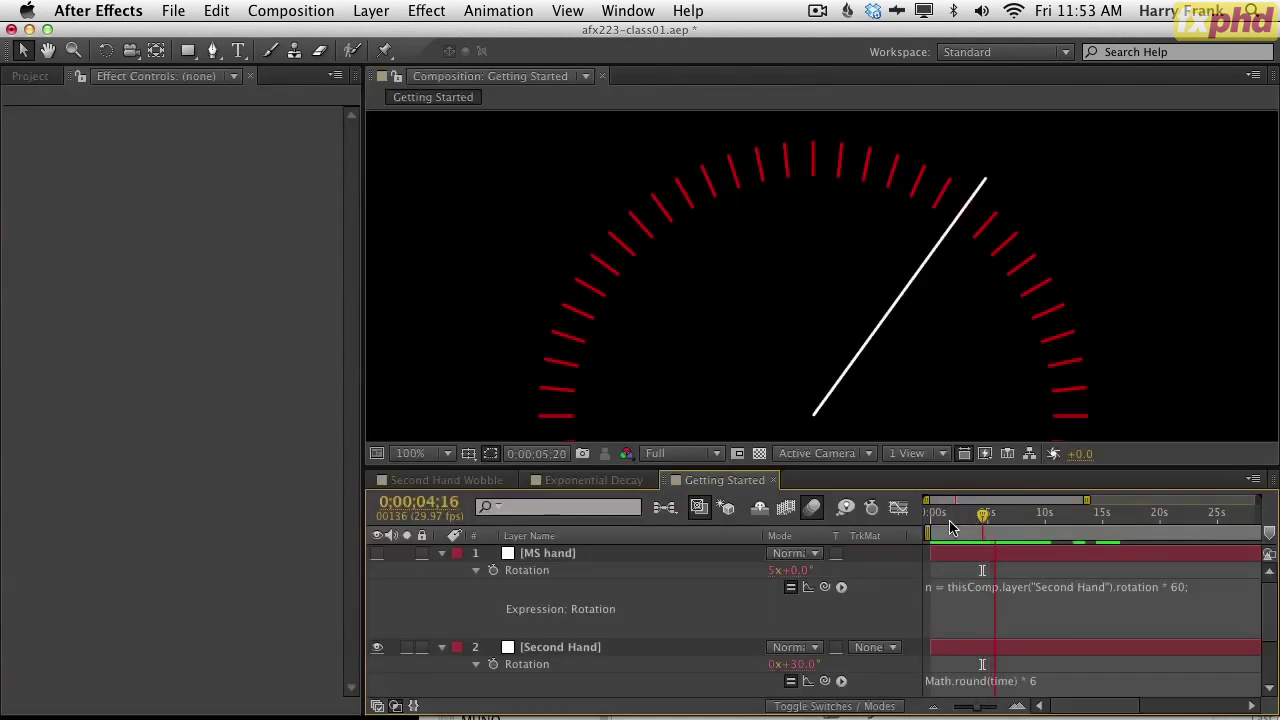
key(grave)
key(grave)
key(grave)
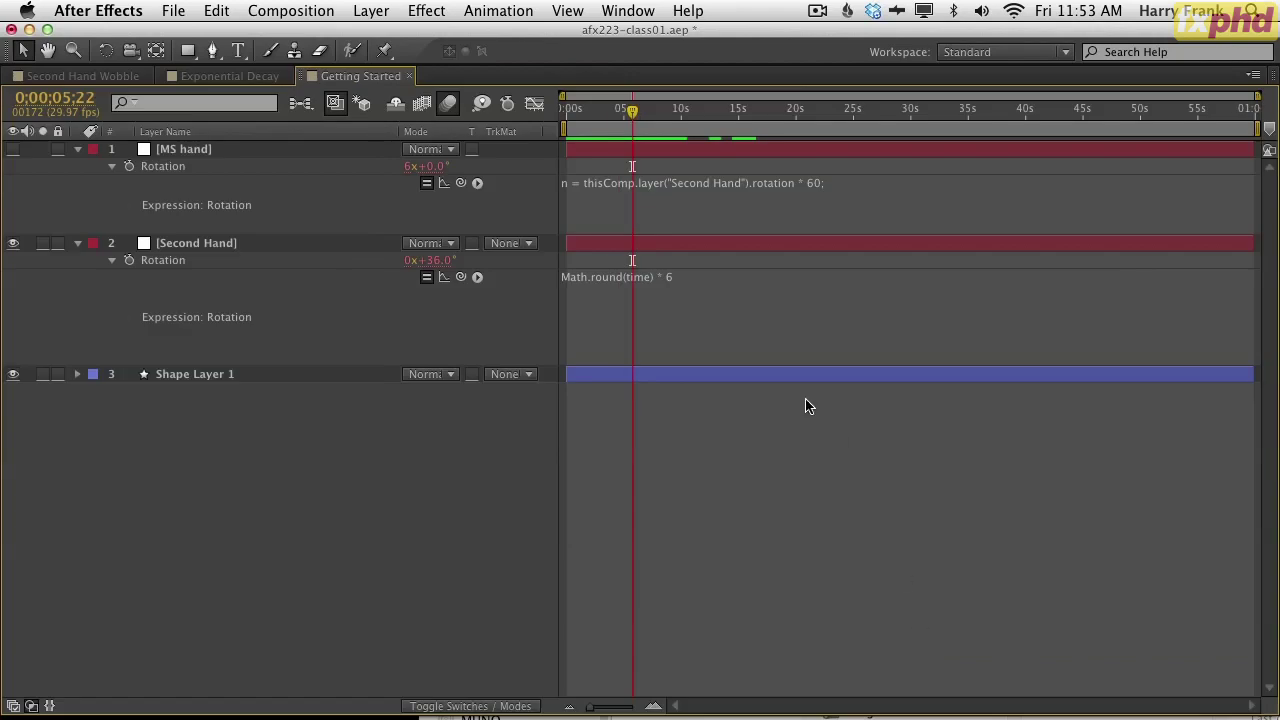
- Review the Second Hand's Math.round(time) * 6 Rotation expression in the Getting Started composition
click(596, 292)
click(567, 473)
click(651, 299)
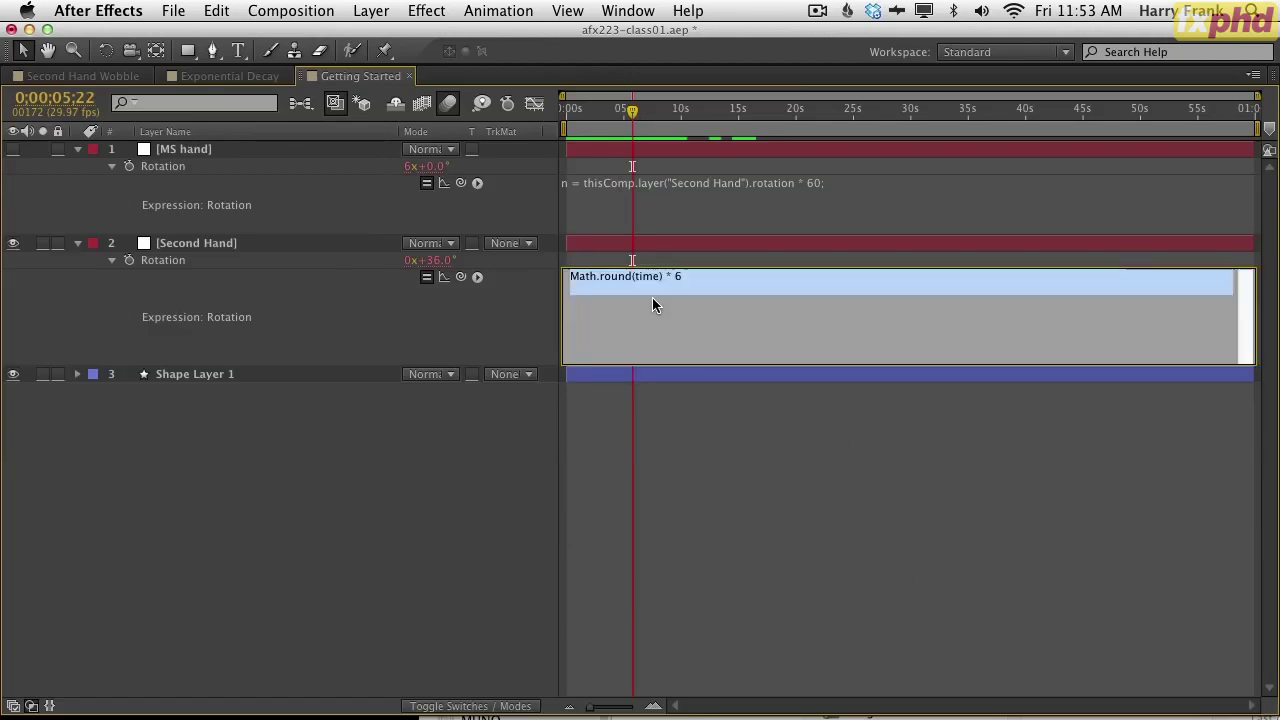
click(608, 325)
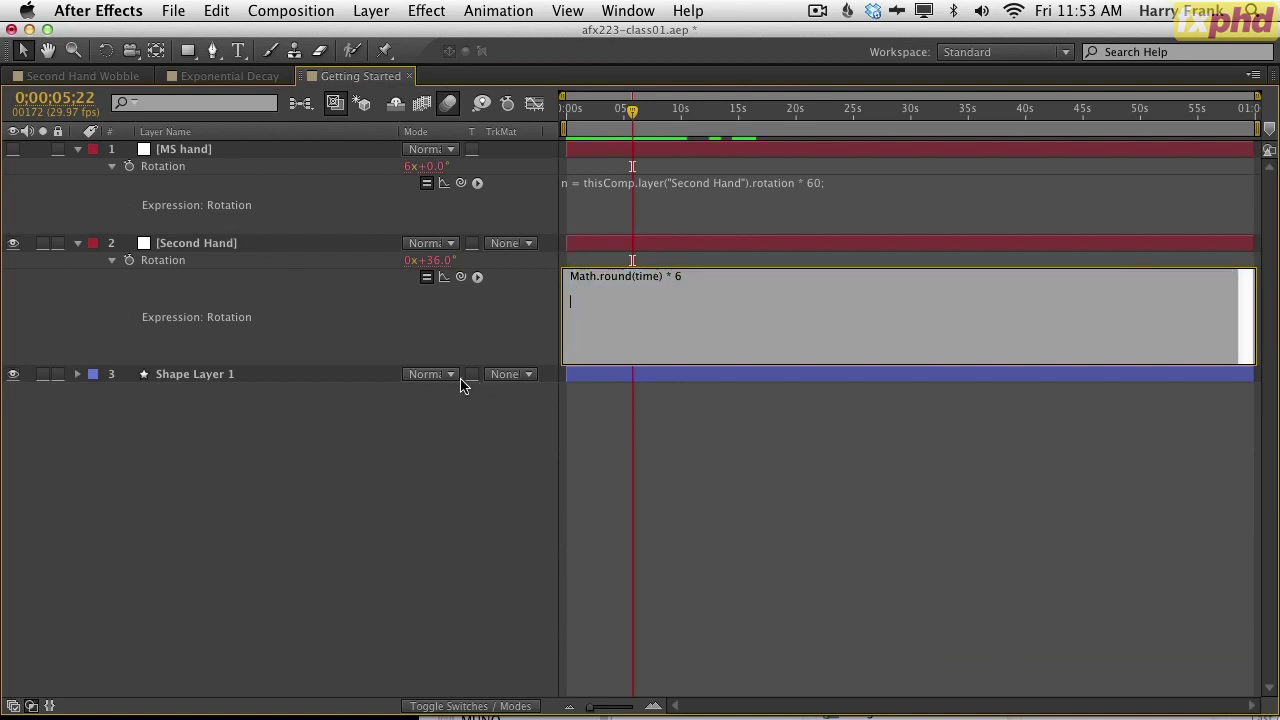
- Examine the n and t definitions in the Second Hand Wobble expression, moving the current time to 0;00;00;29
click(82, 76)
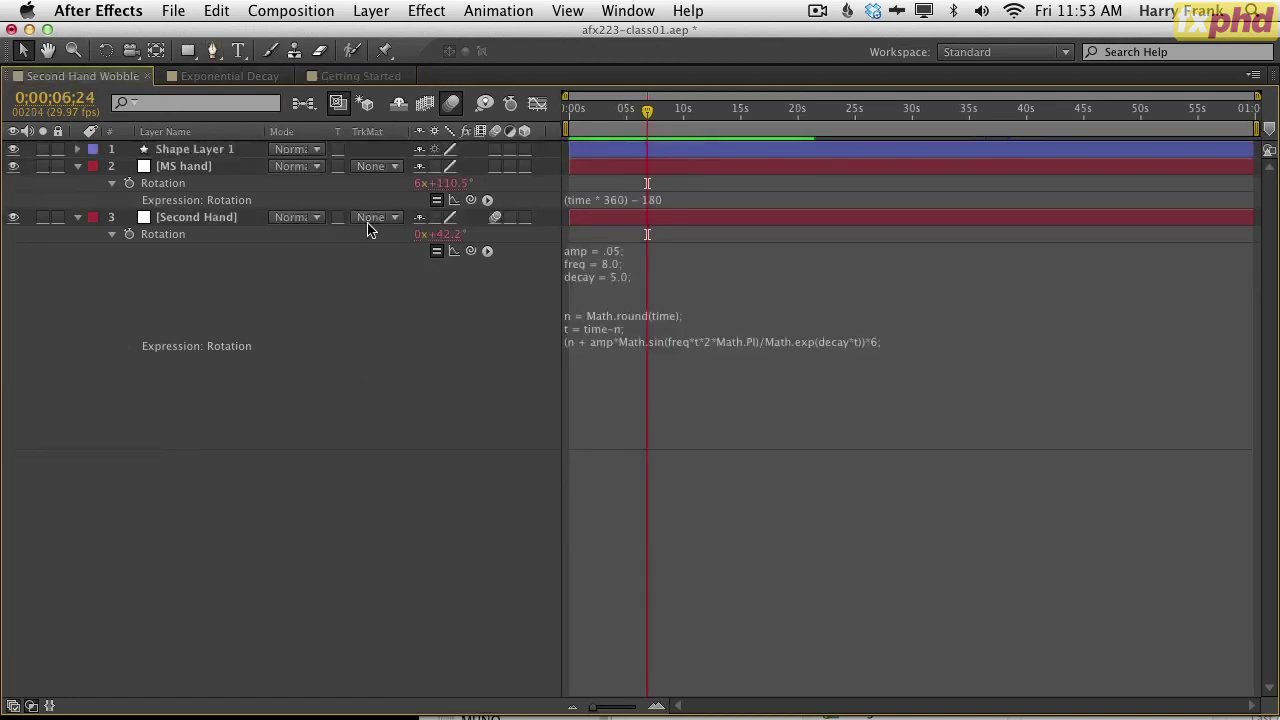
click(574, 332)
drag(648, 328, 562, 314)
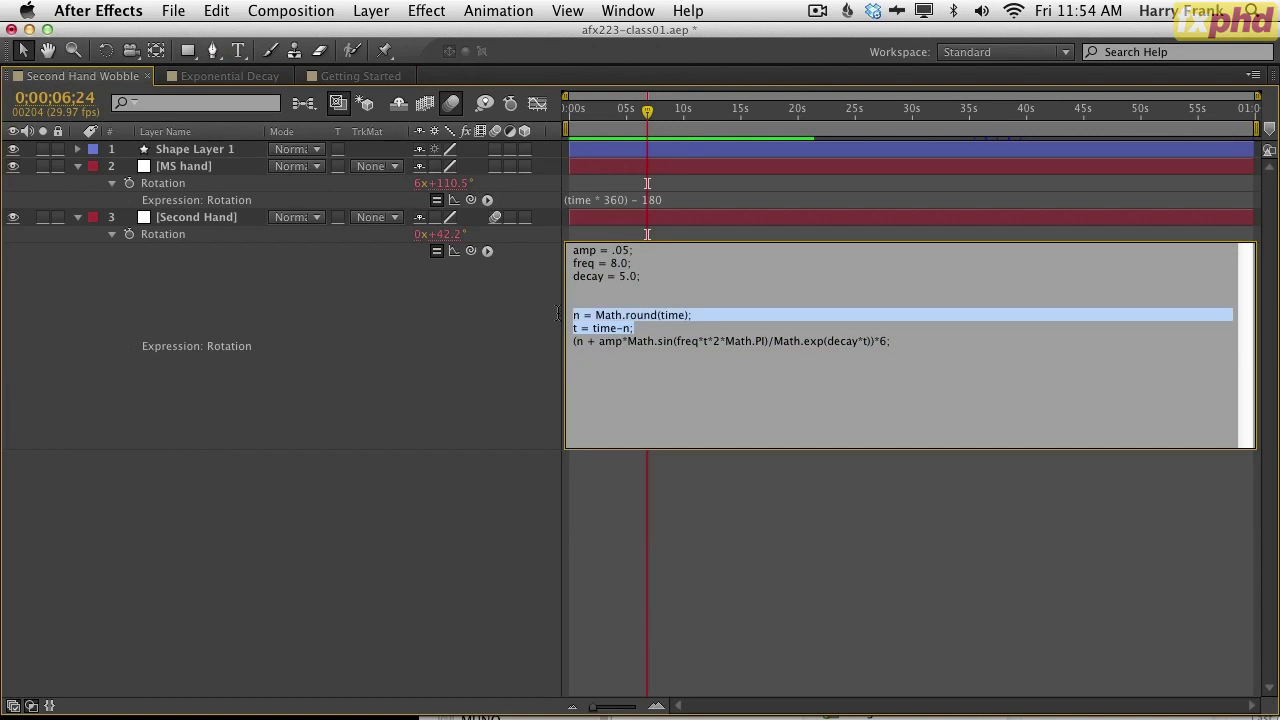
click(599, 300)
double_click(610, 328)
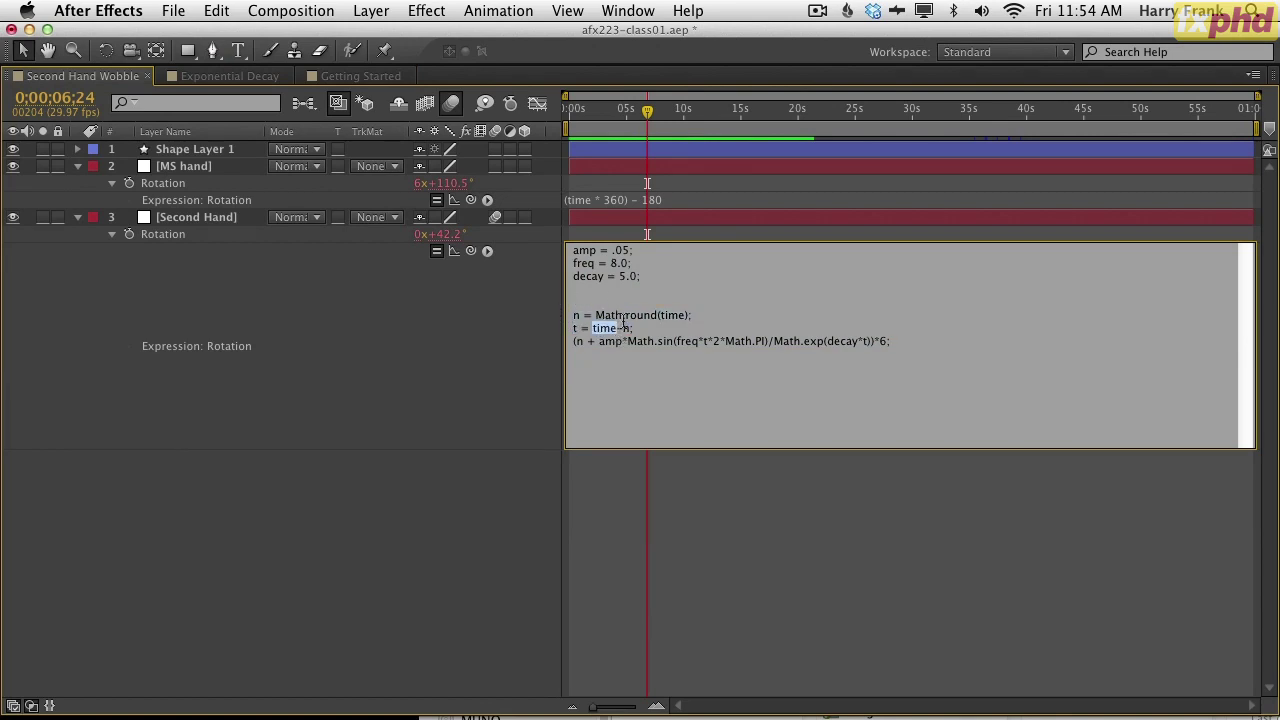
drag(577, 112, 580, 118)
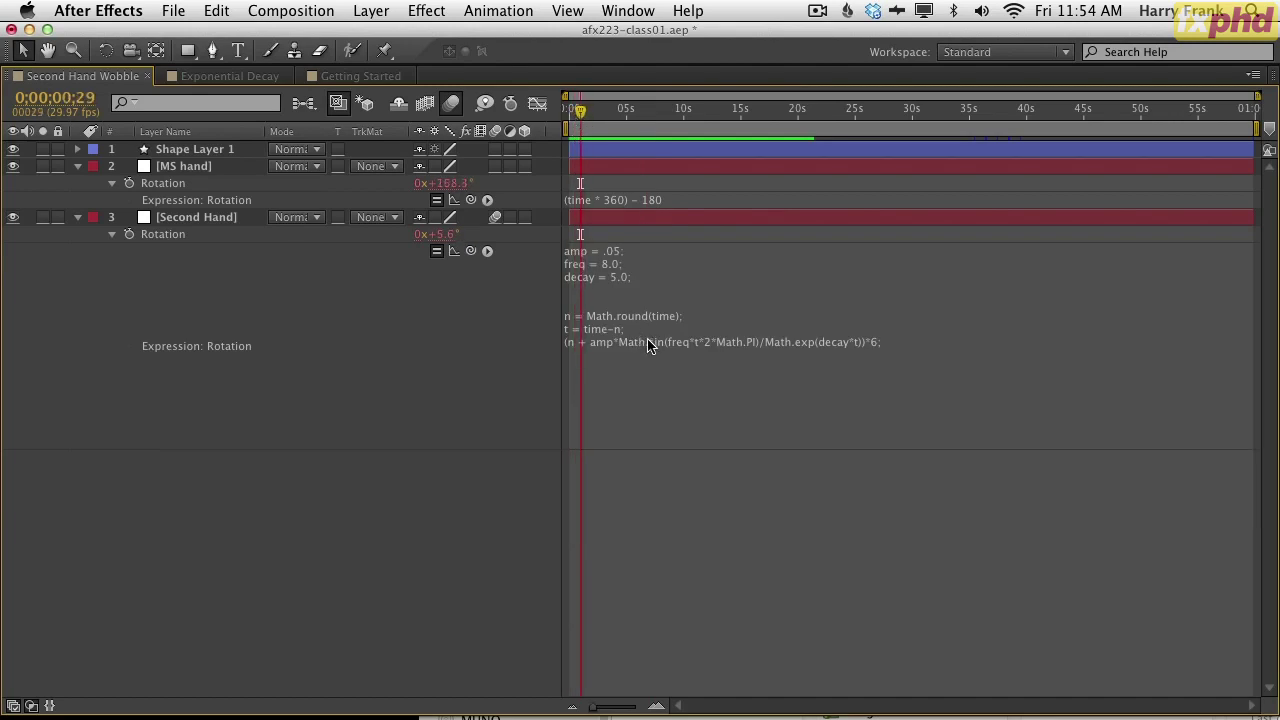
click(648, 345)
drag(636, 328, 573, 328)
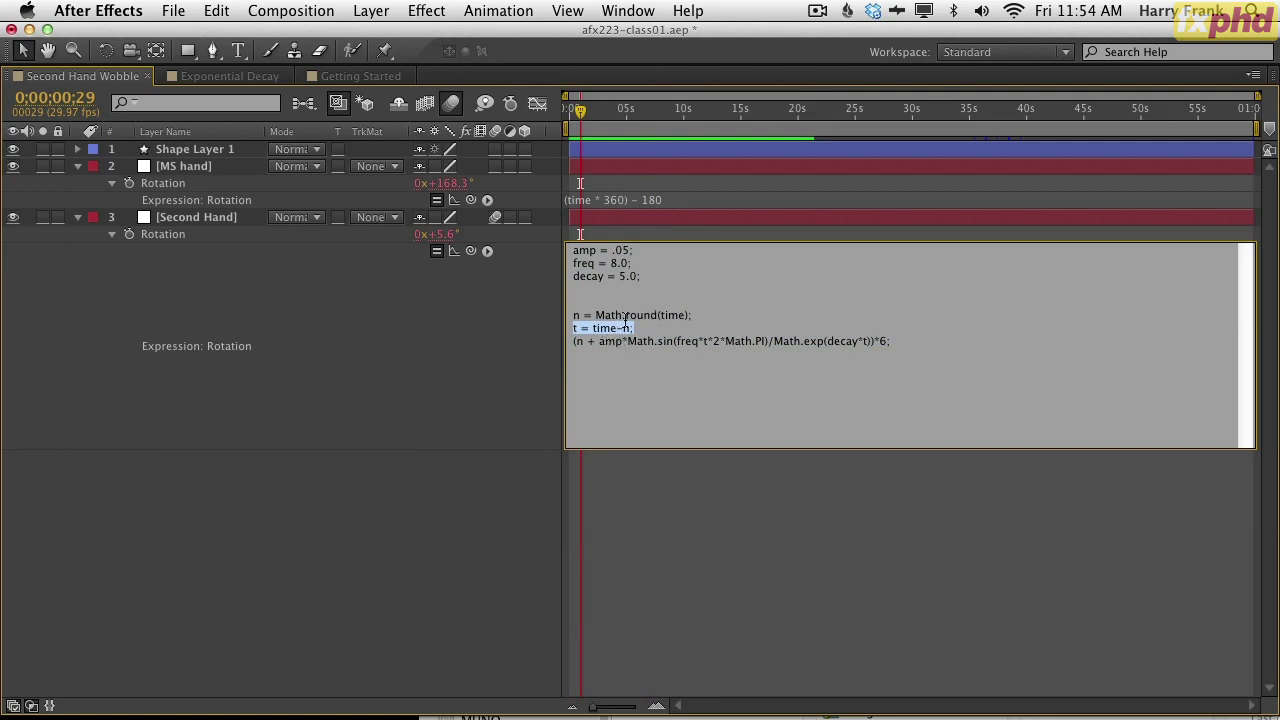
drag(596, 315, 686, 315)
- Remove the * 6 multiplier from the Second Hand's Rotation expression in the Getting Started composition, leaving Math.round(time)
click(360, 76)
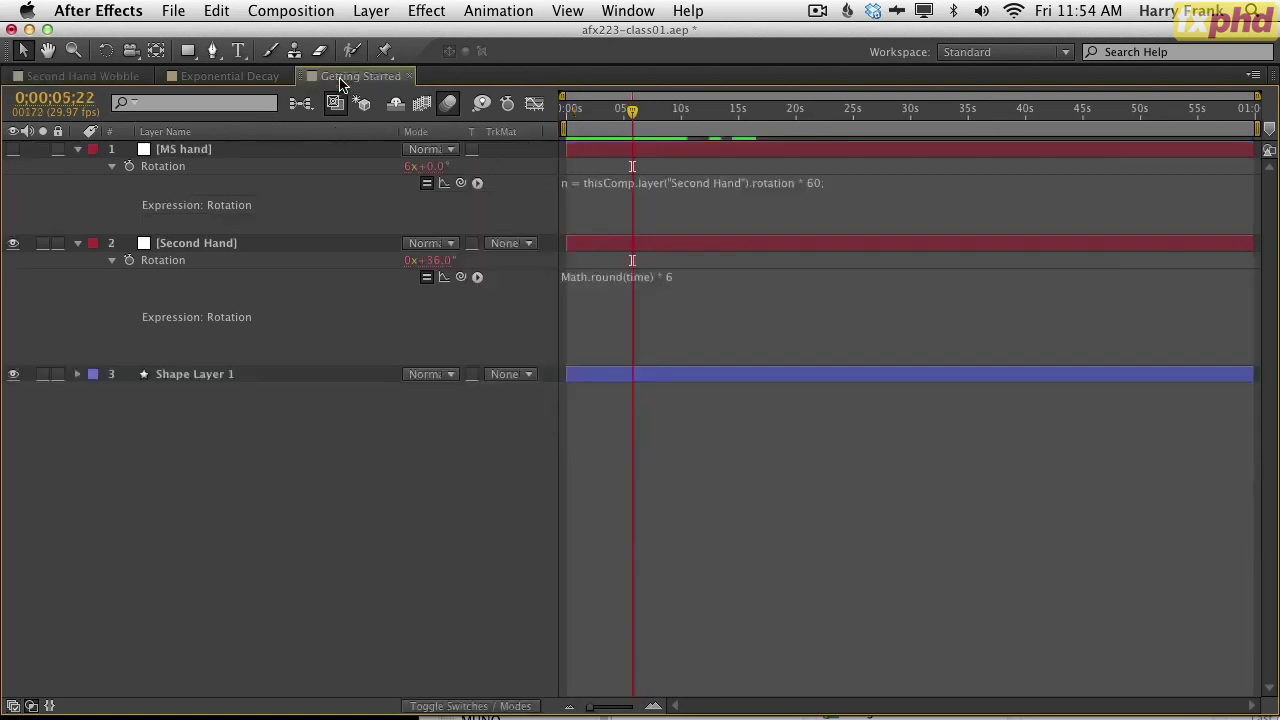
click(624, 322)
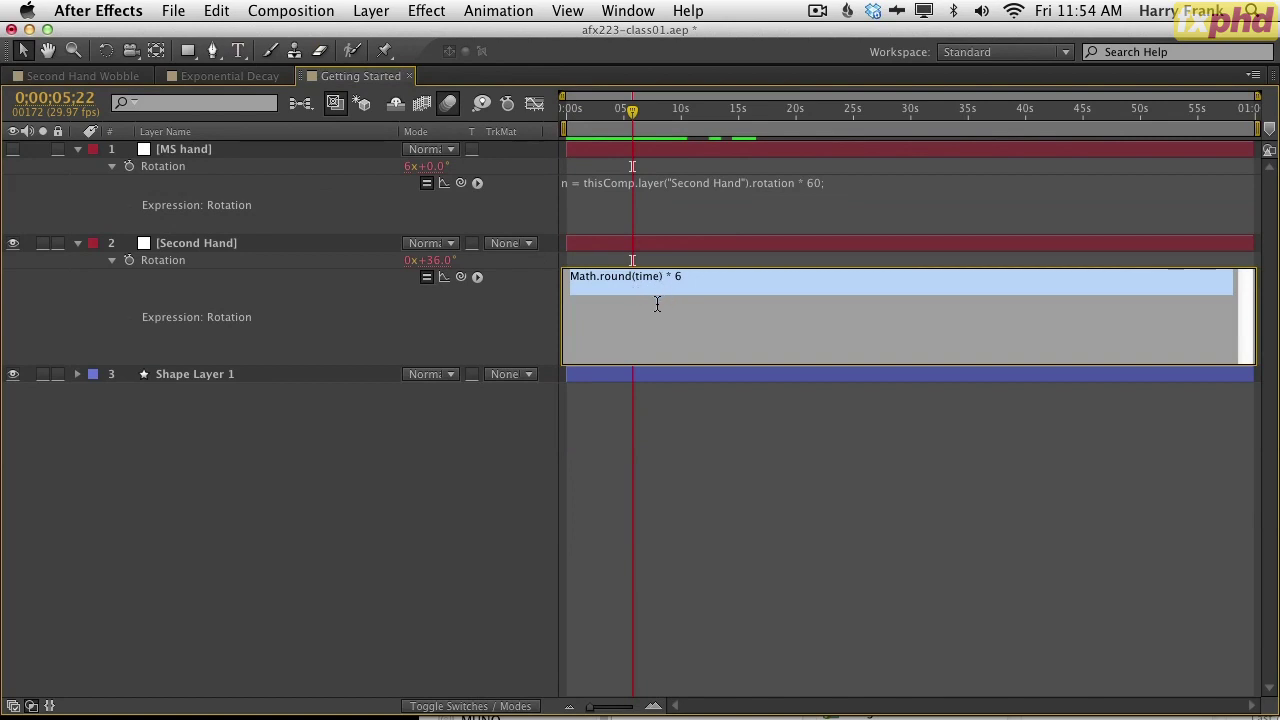
click(600, 310)
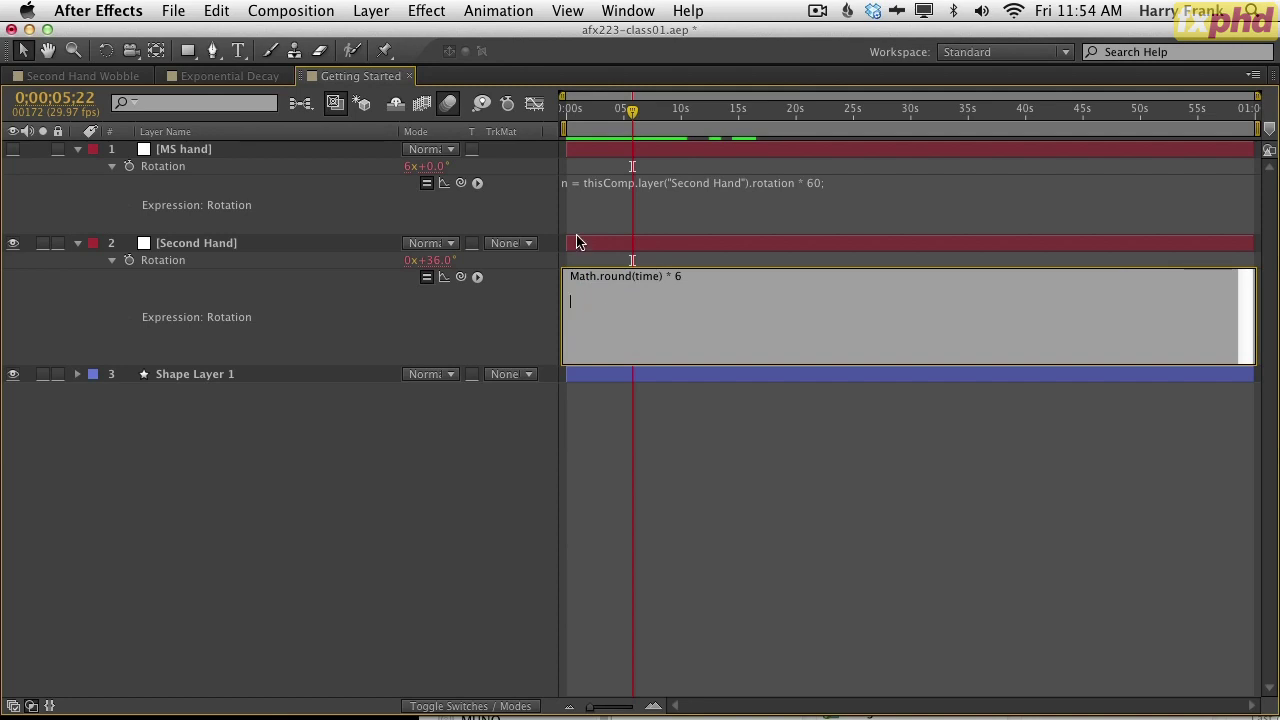
key(BackSpace)
key(BackSpace)
key(BackSpace)
key(BackSpace)
key(BackSpace)
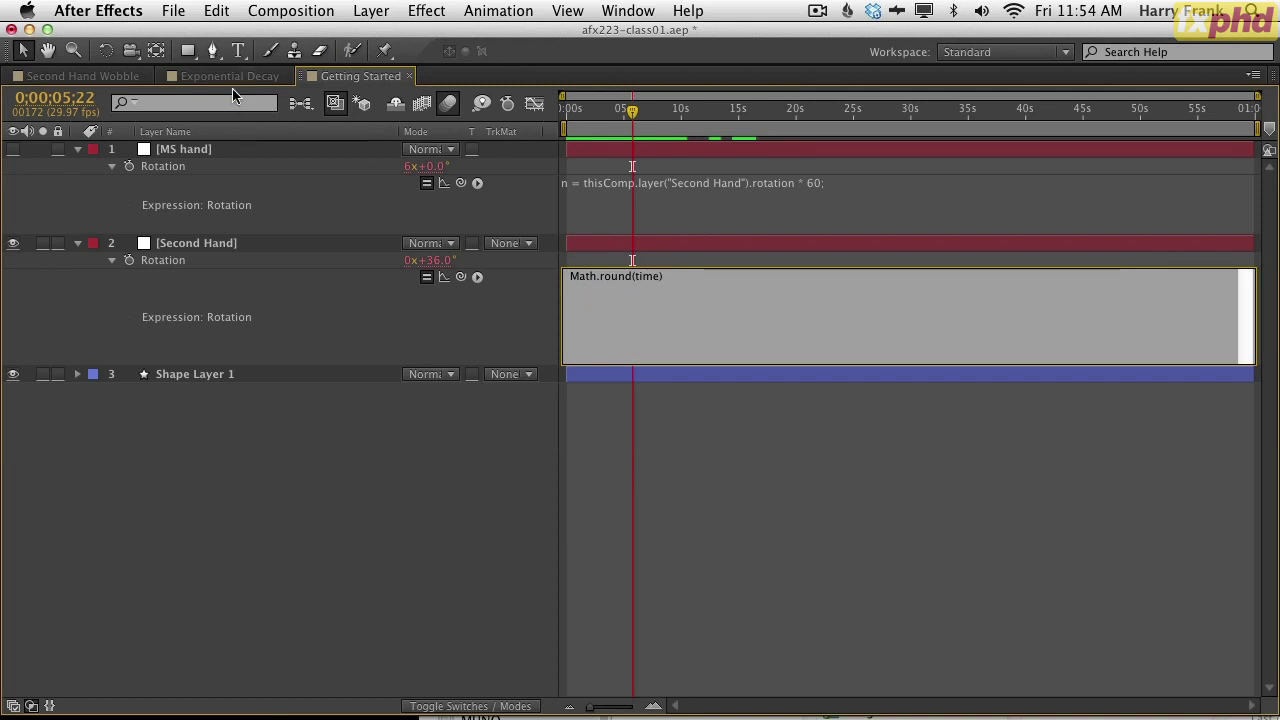
click(127, 74)
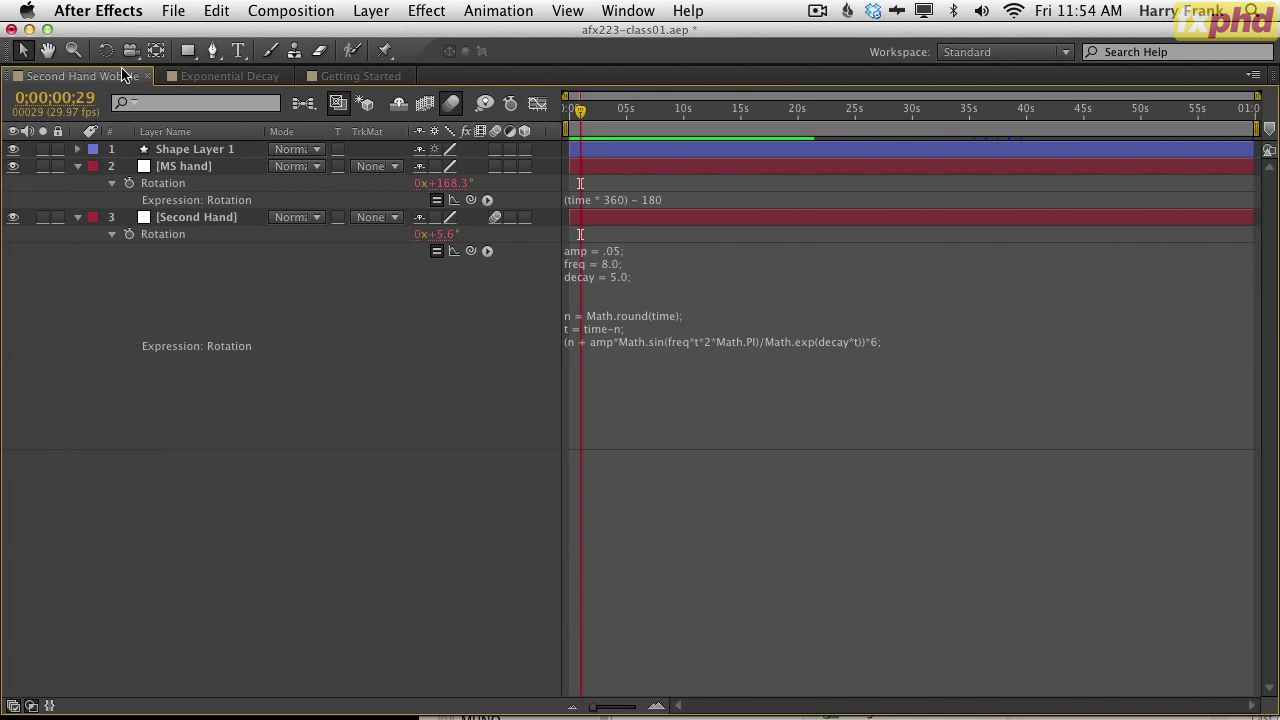
- Define an rTime variable in Getting Started's Second Hand Rotation expression as rTime = Math.round(time);
click(340, 78)
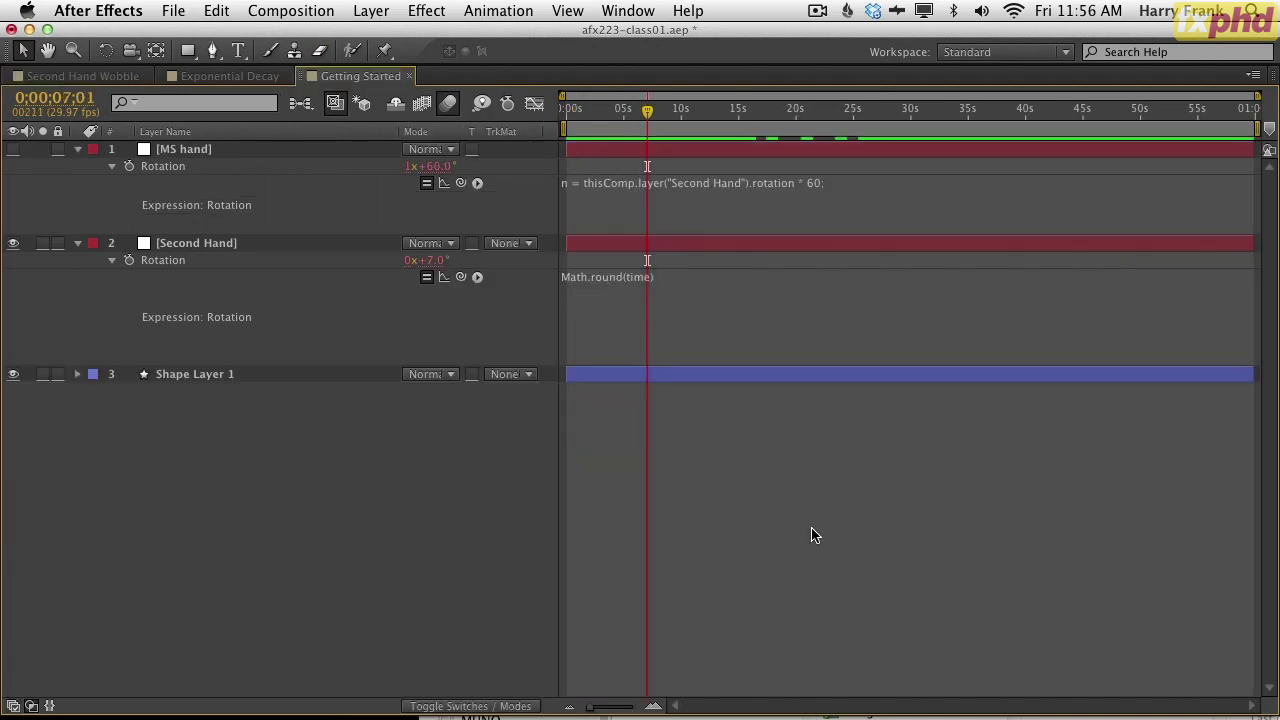
click(586, 289)
key(Left)
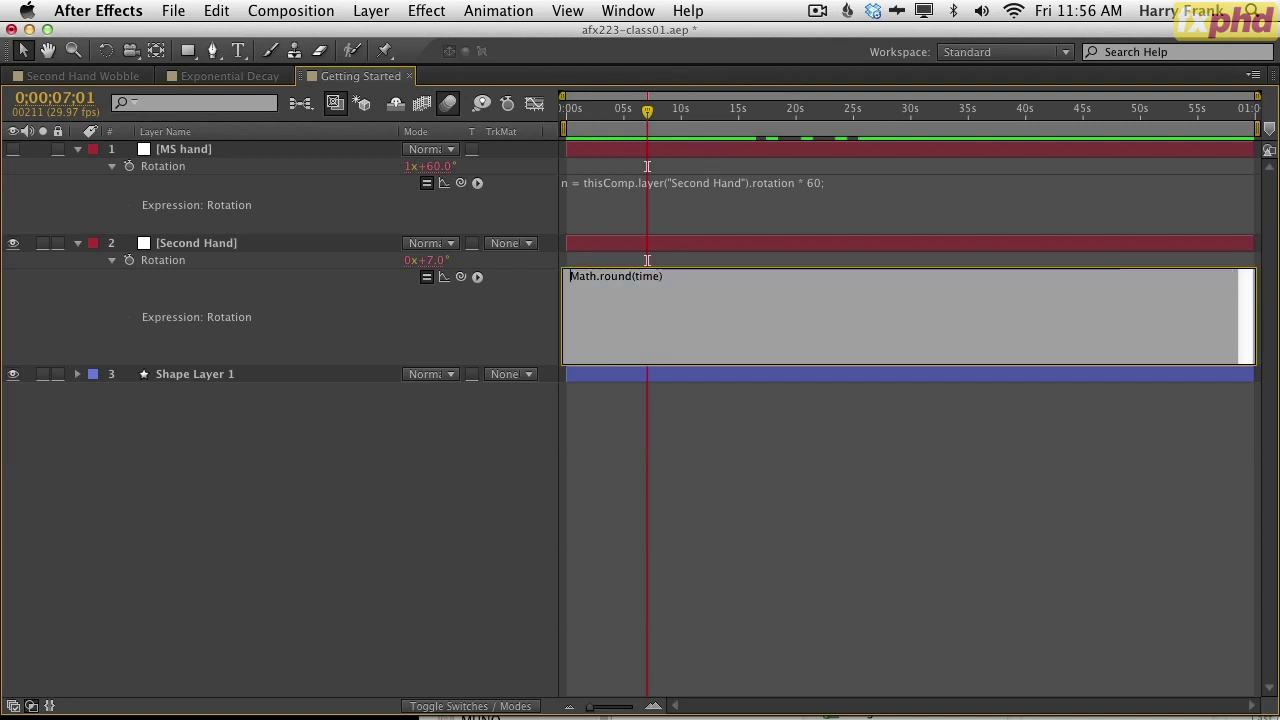
text(()
text(r)
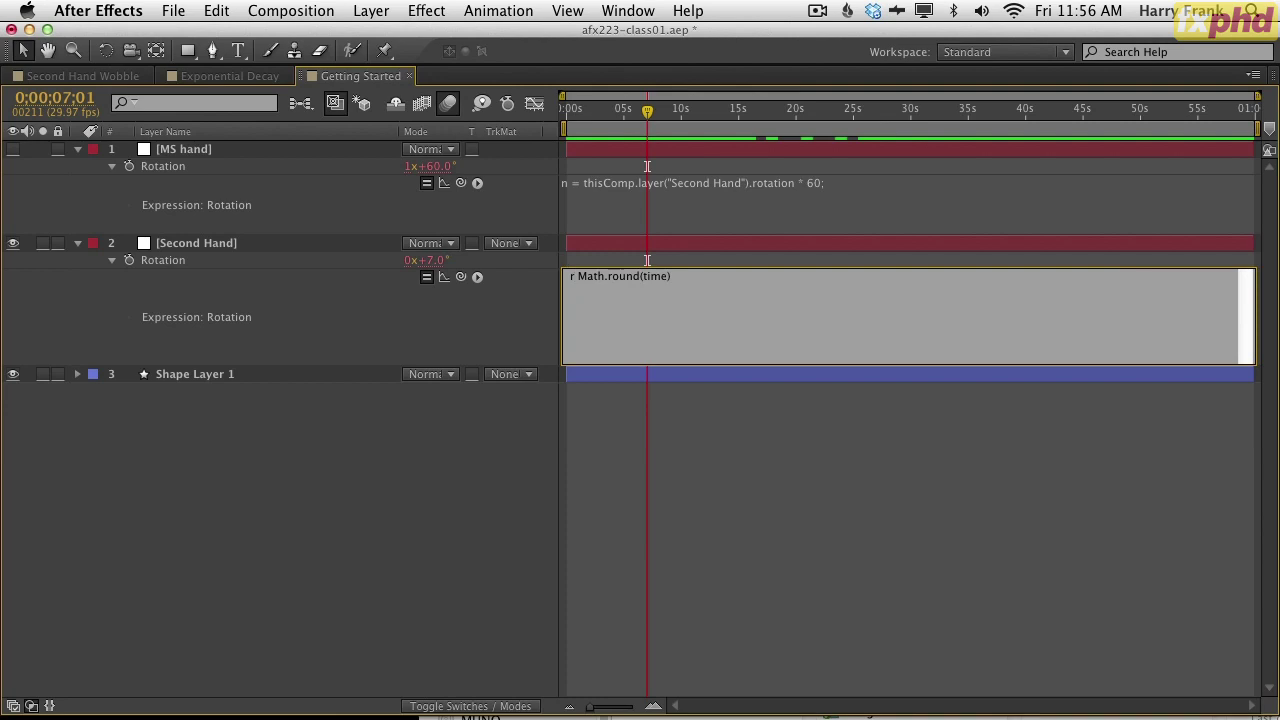
text(Time = )
text(;)
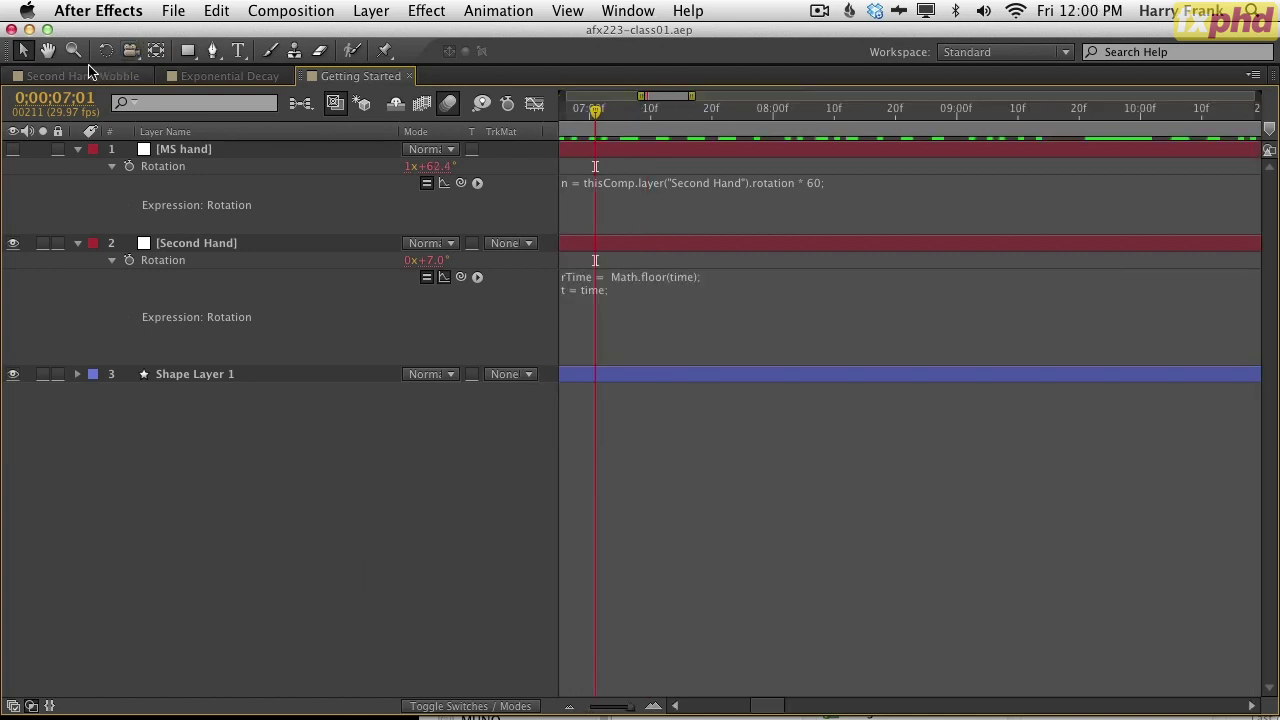
- Restore the full panel layout for Second Hand Wobble and play back the second hand's wobble at 100% zoom
click(88, 76)
double_click(108, 78)
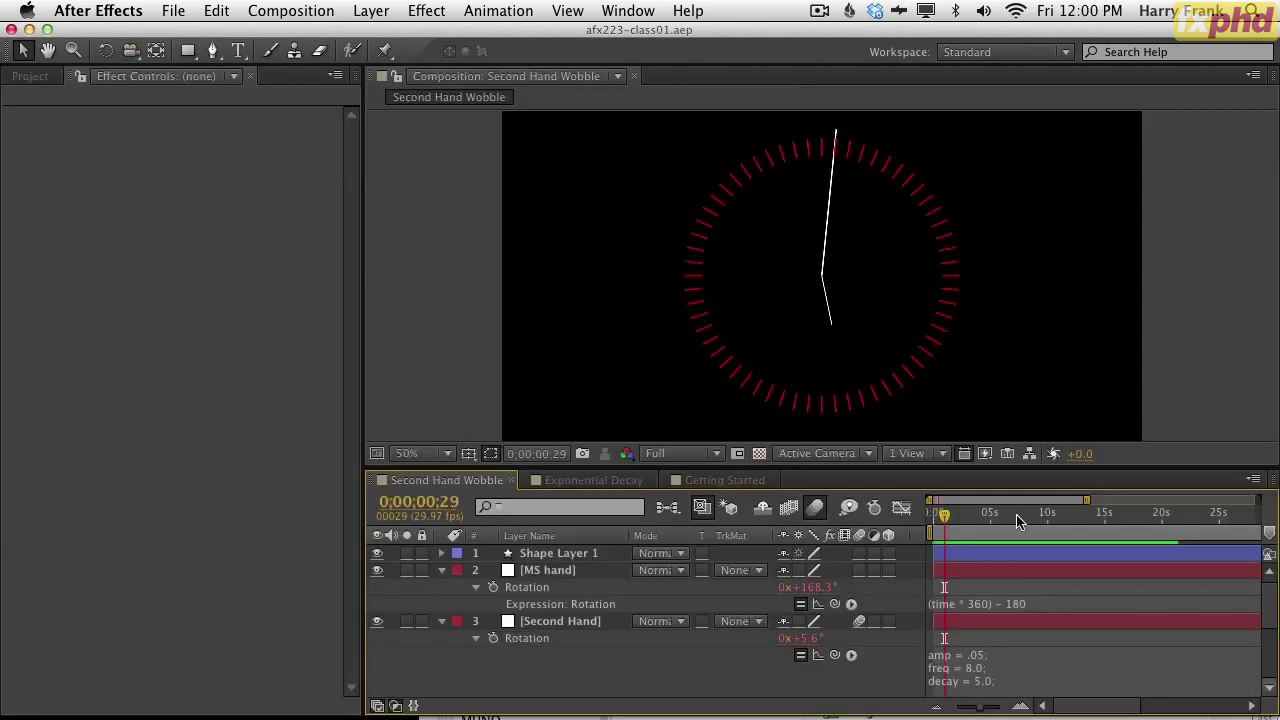
key(period)
key(period)
drag(920, 263, 891, 386)
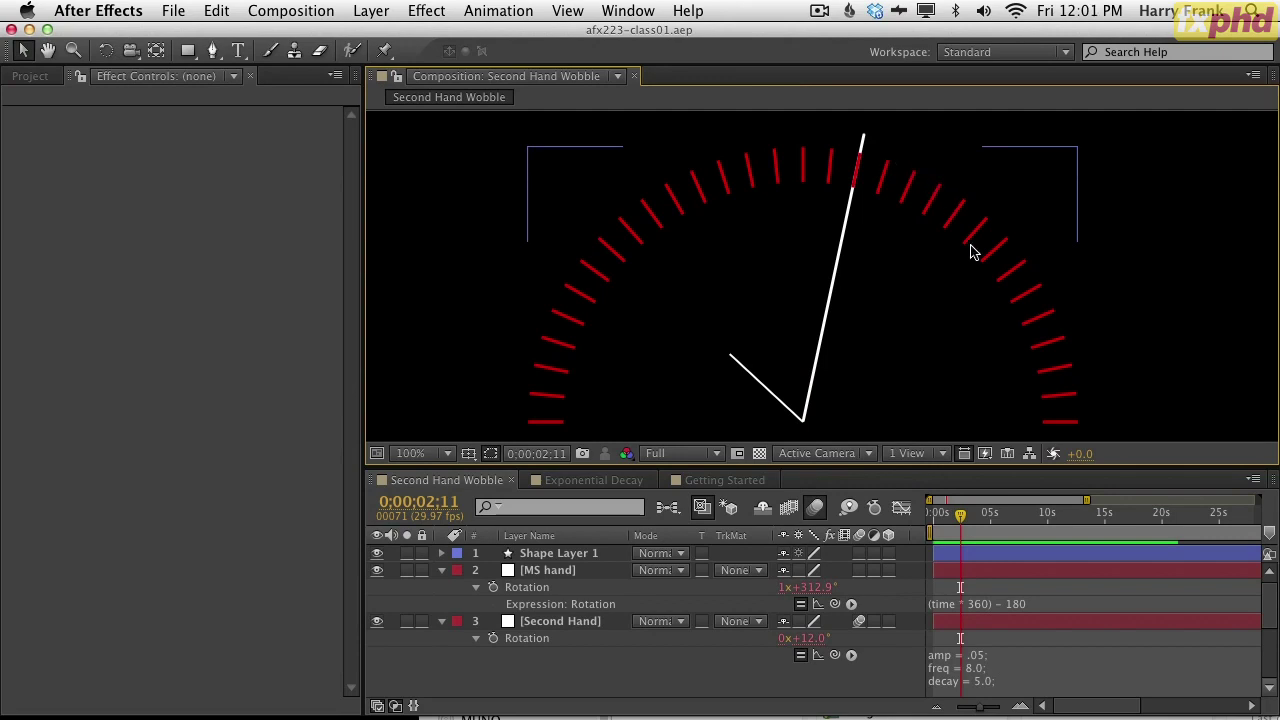
key(space)
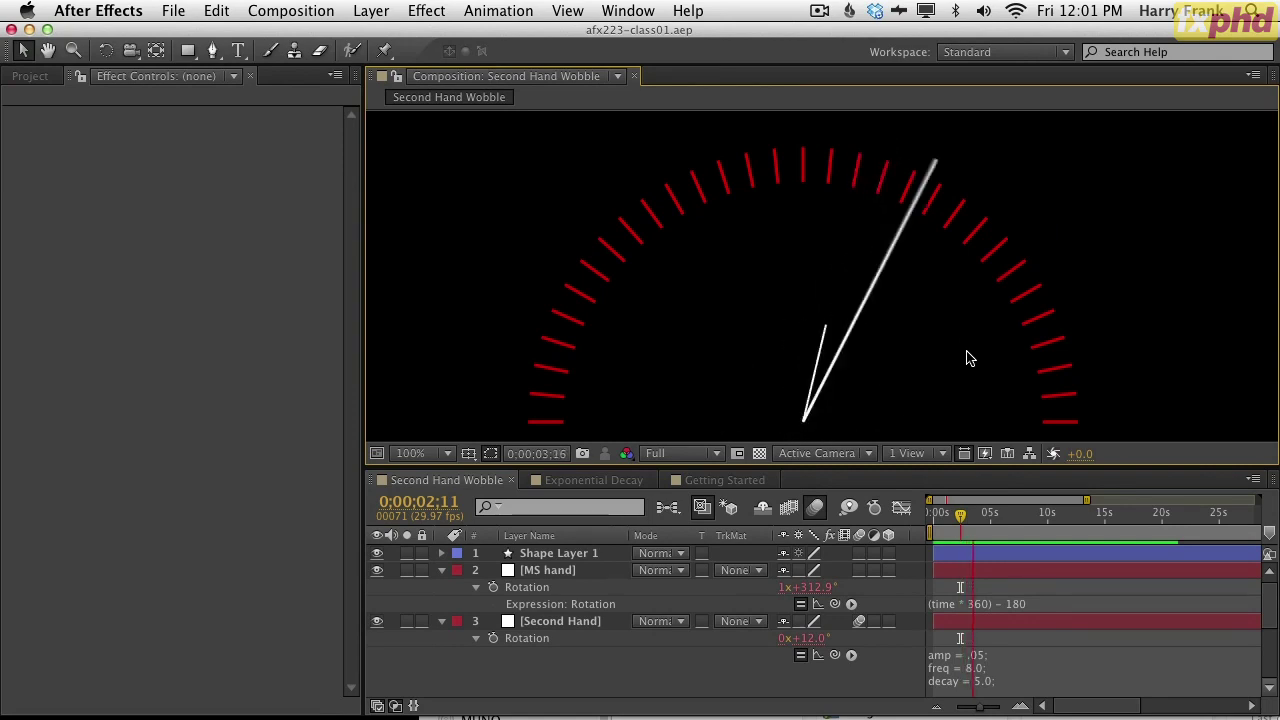
key(space)
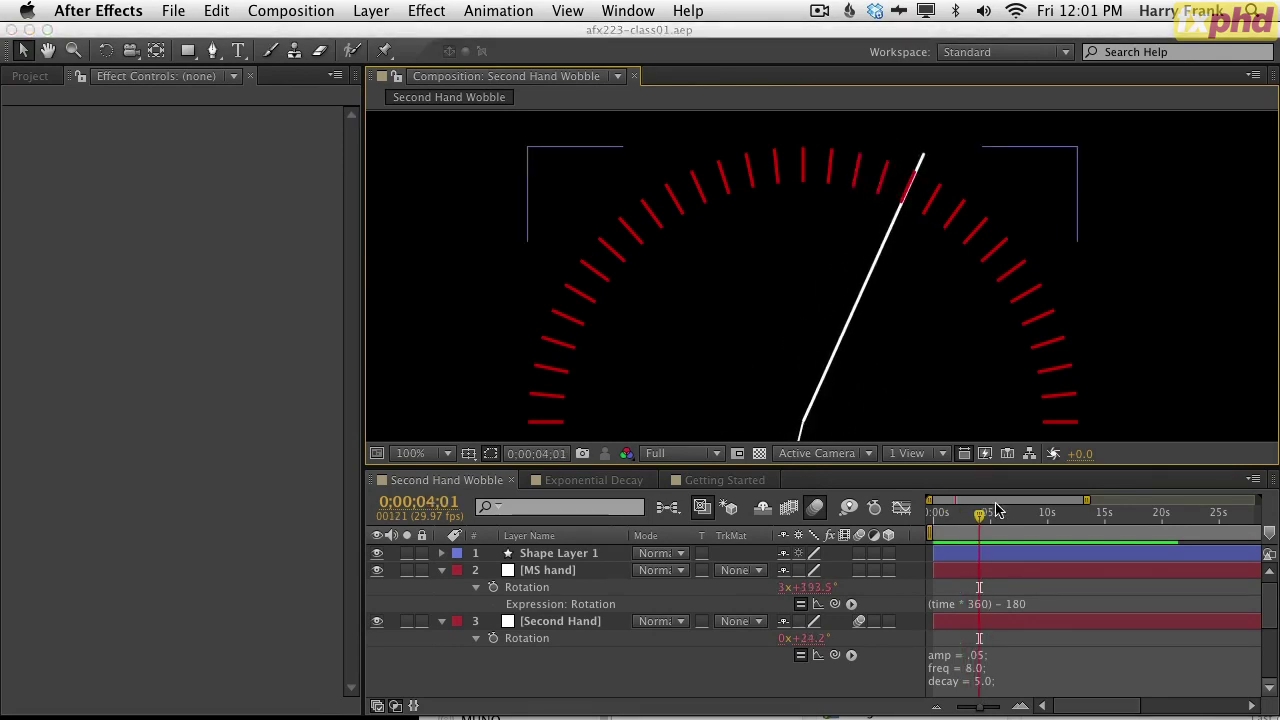
key(space)
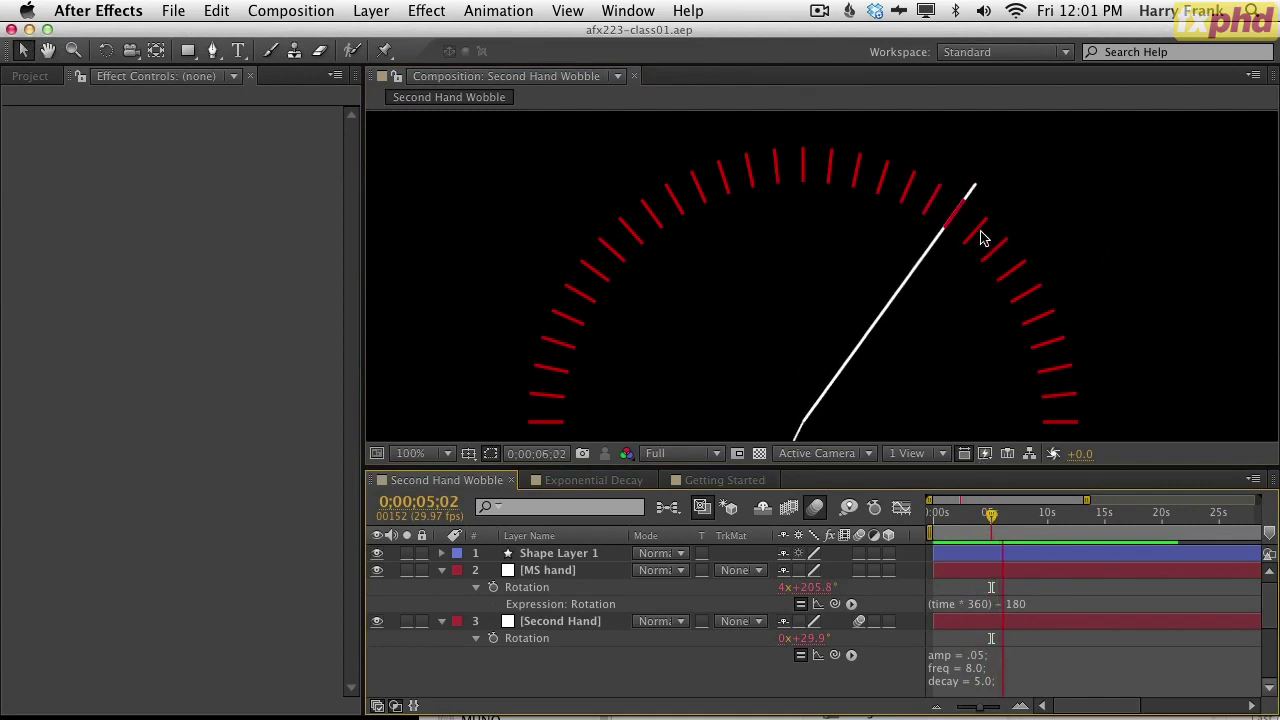
key(space)
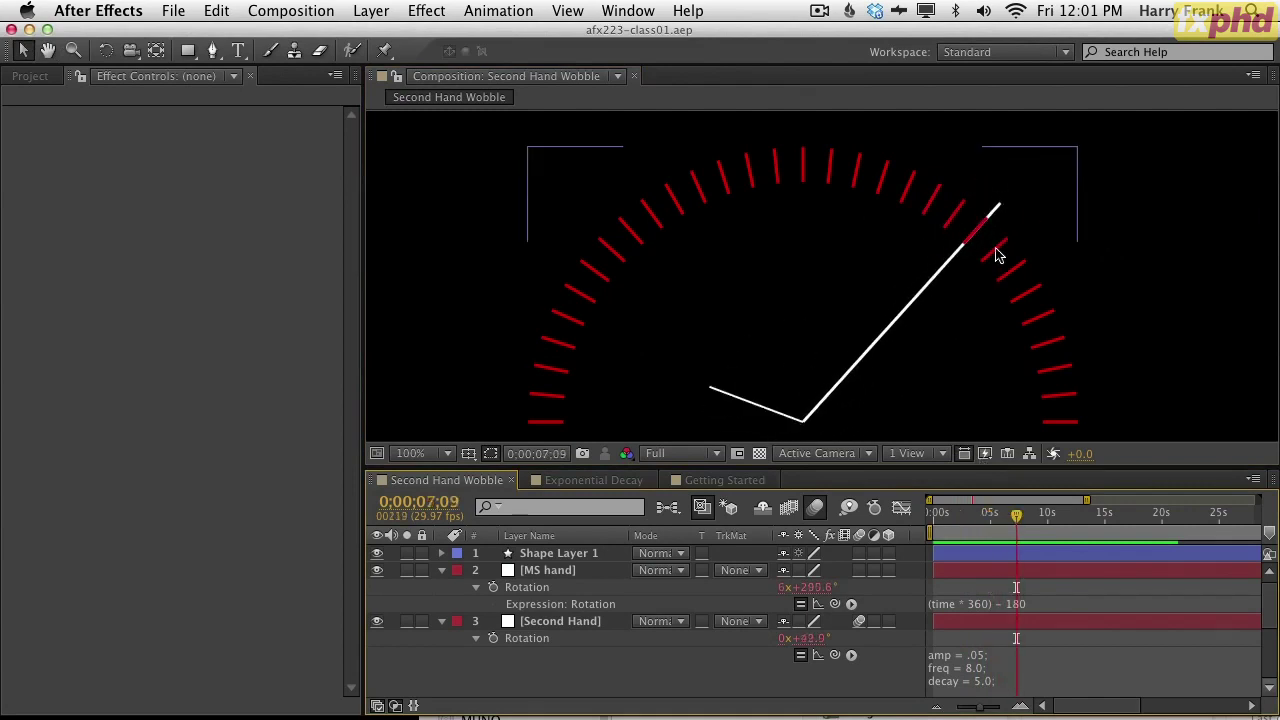
- In Getting Started's Second Hand Rotation expression, remove the t = time; definition and make time - rTime the result
click(722, 480)
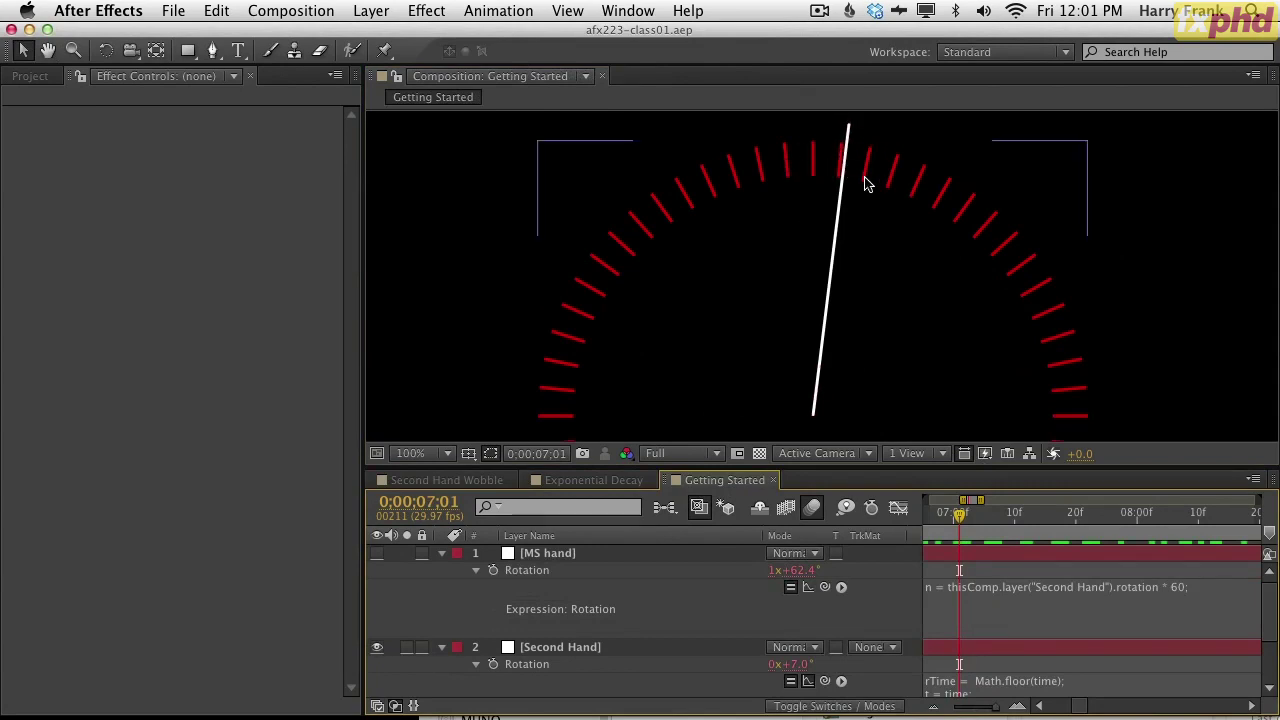
key(grave)
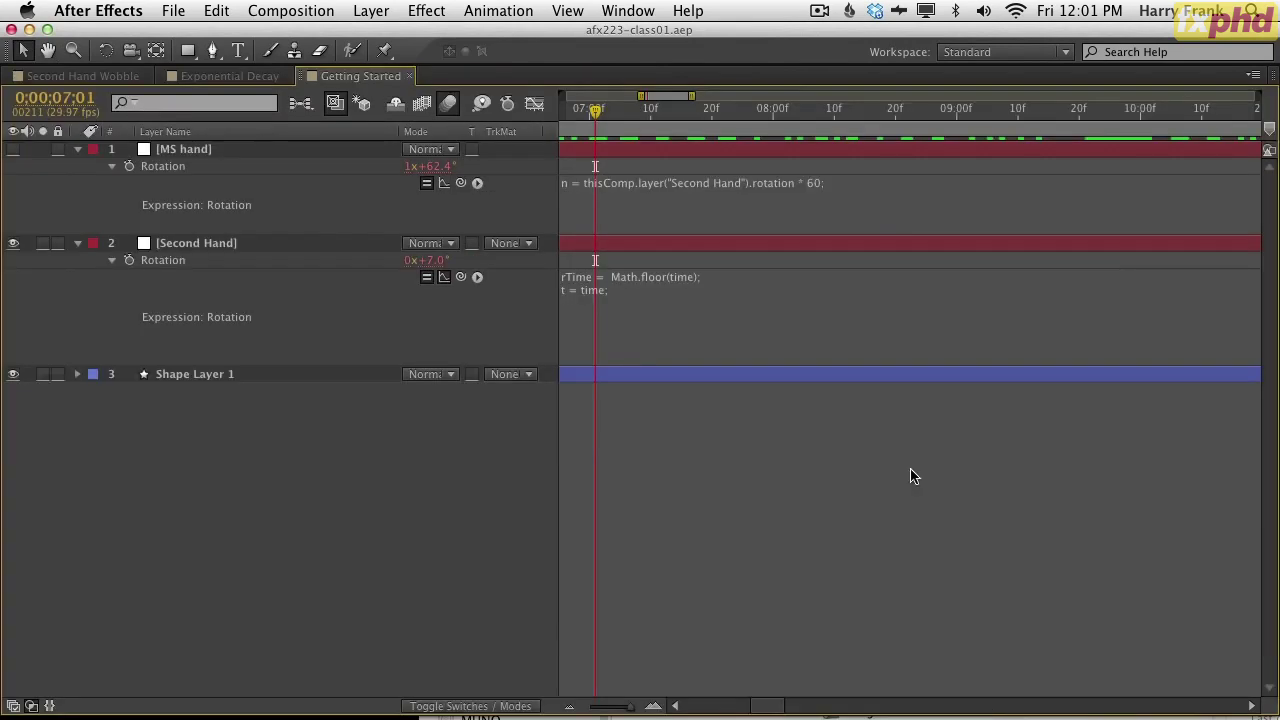
click(678, 294)
click(669, 310)
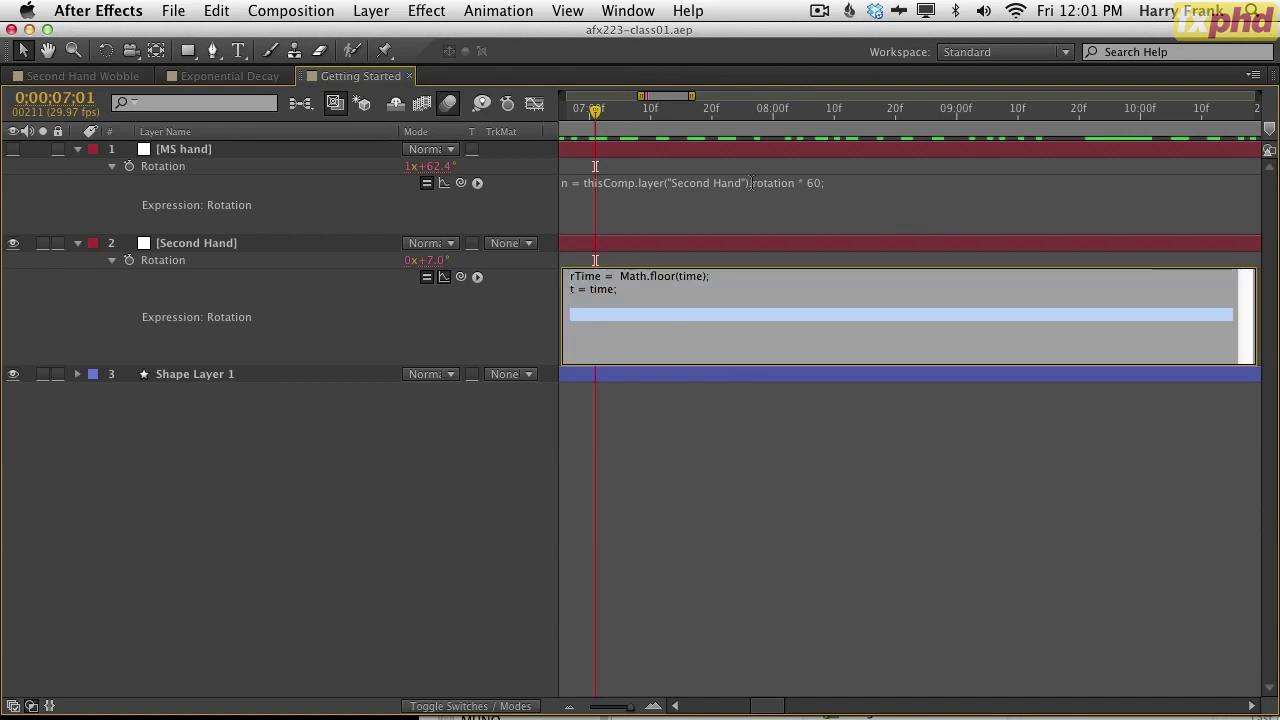
key(BackSpace)
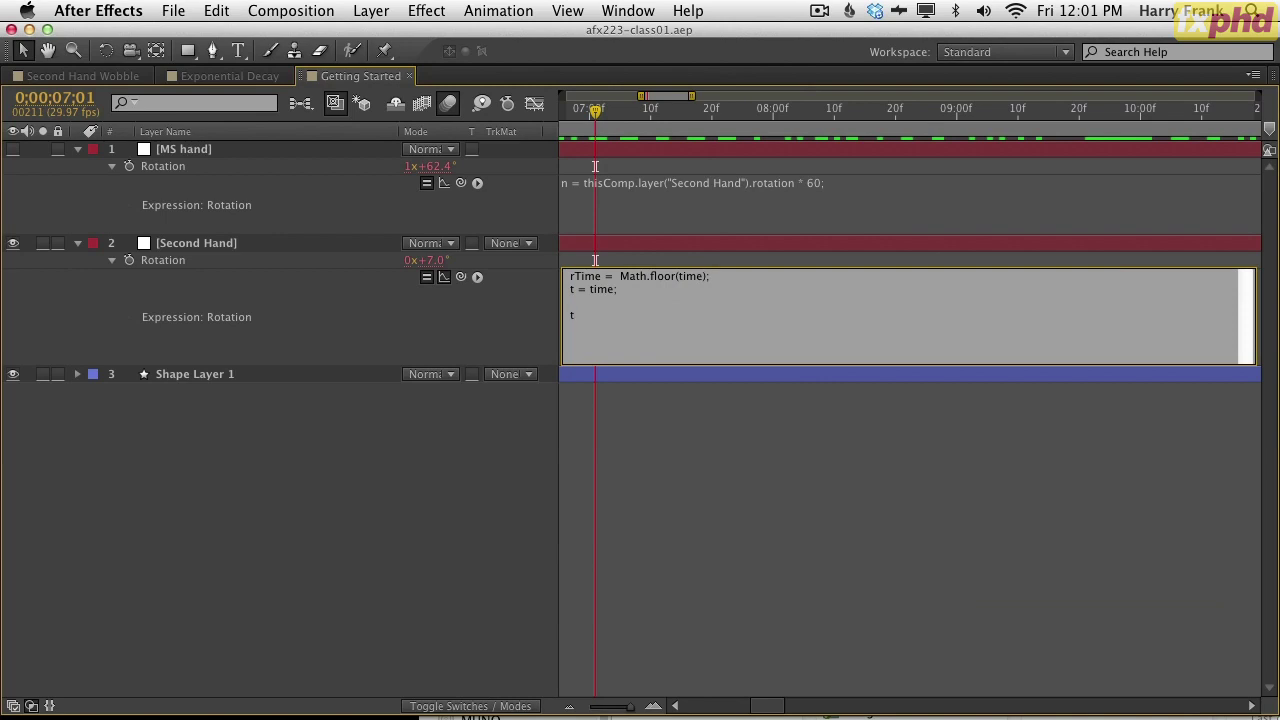
key(shift+Down)
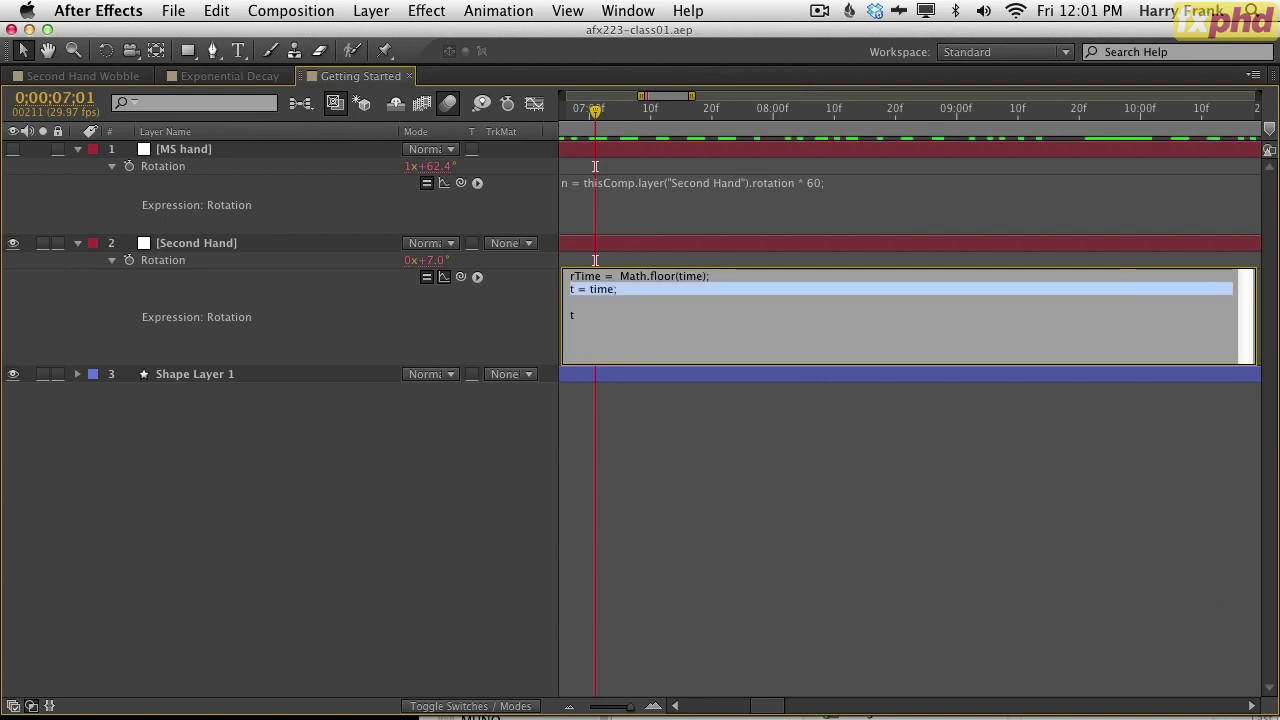
key(BackSpace)
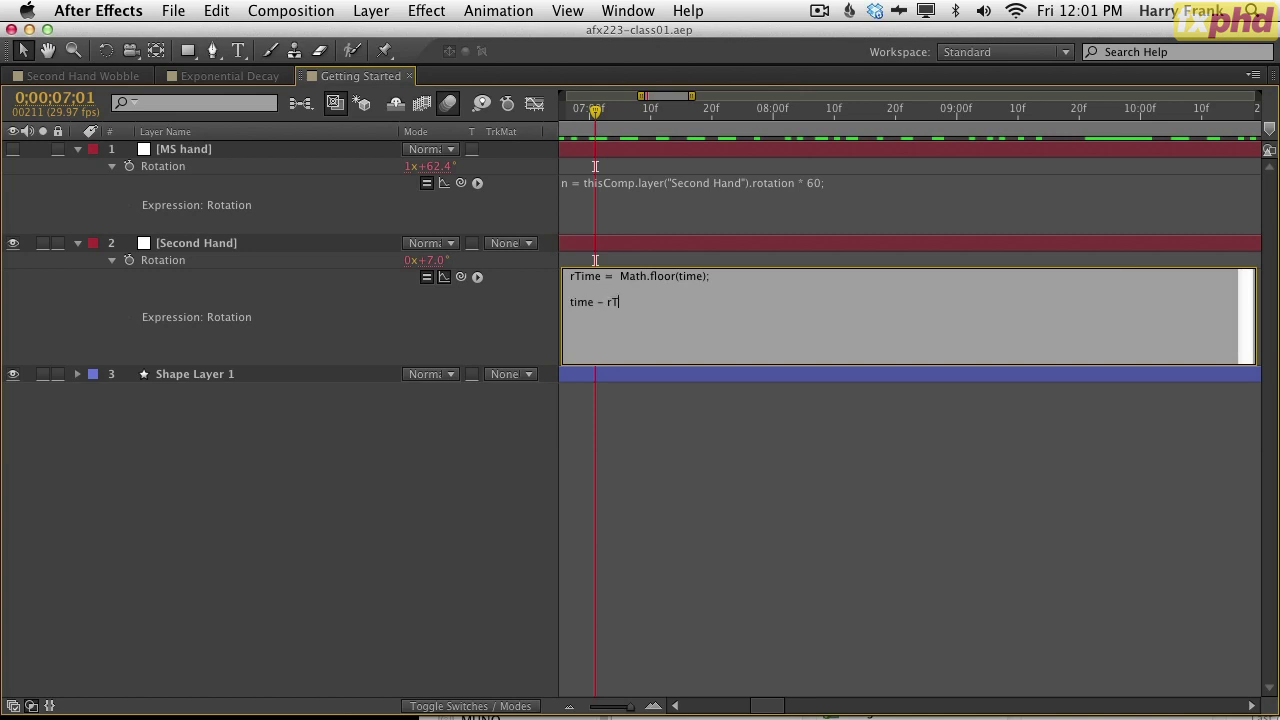
key(KP_Enter)
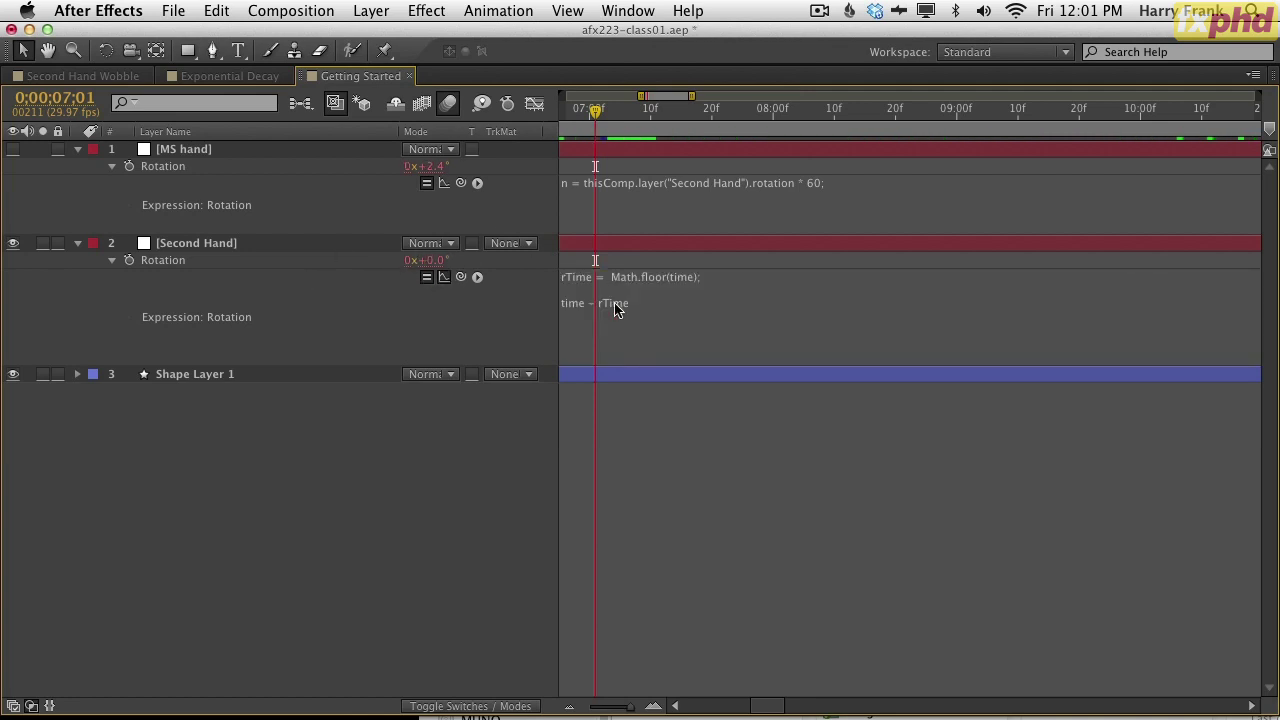
click(614, 304)
click(528, 318)
- Examine the Second Hand's post-expression rotation curve in the Graph Editor and preview the motion in the composition
click(535, 104)
click(443, 280)
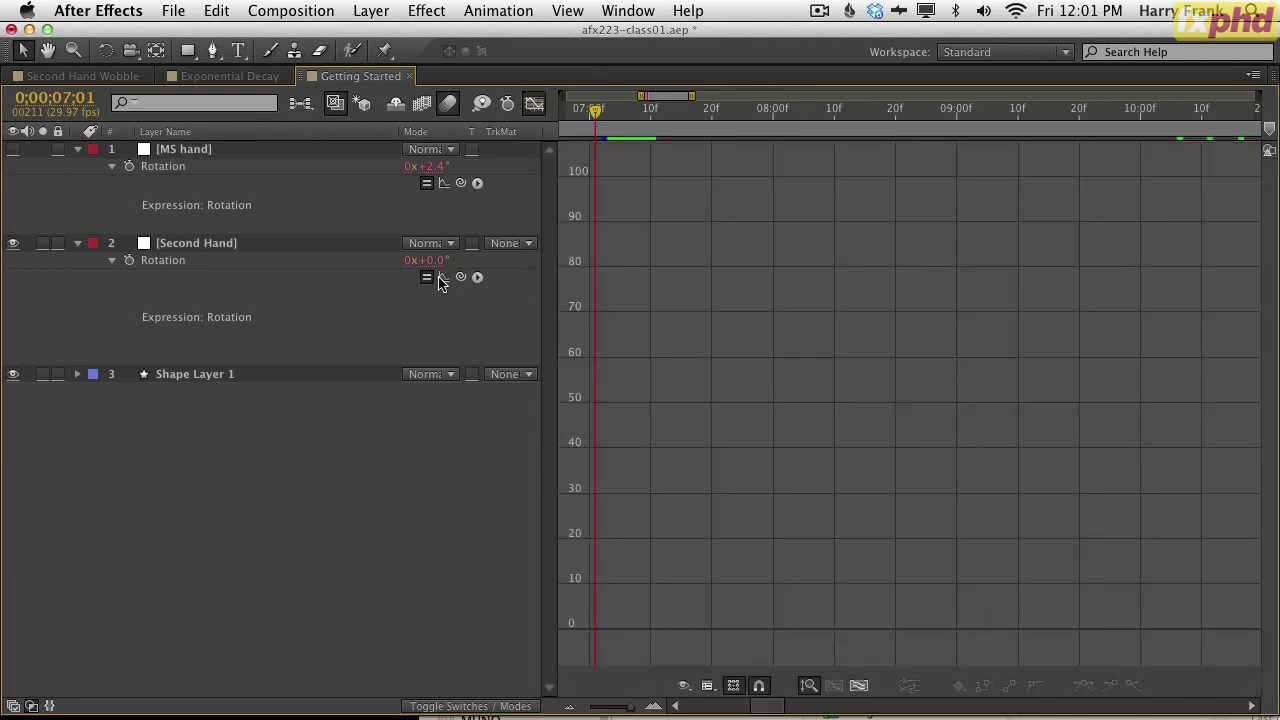
click(443, 280)
mouse_move(605, 625)
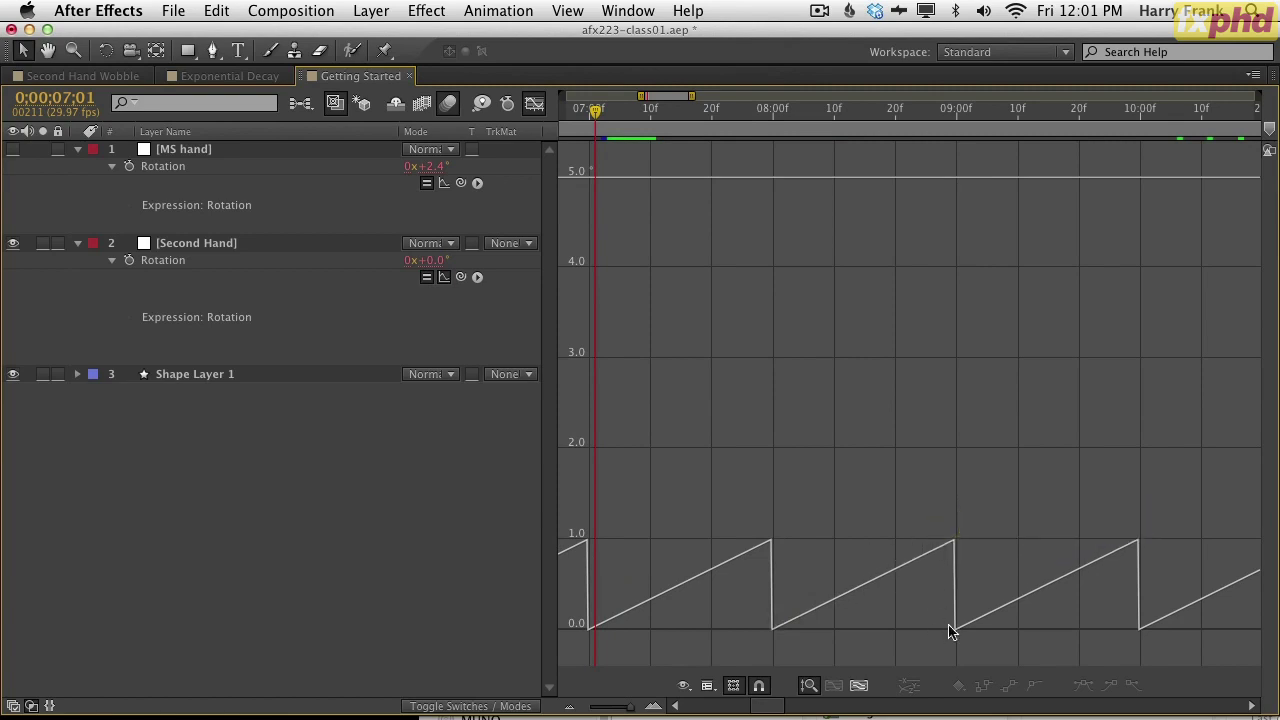
key(grave)
key(space)
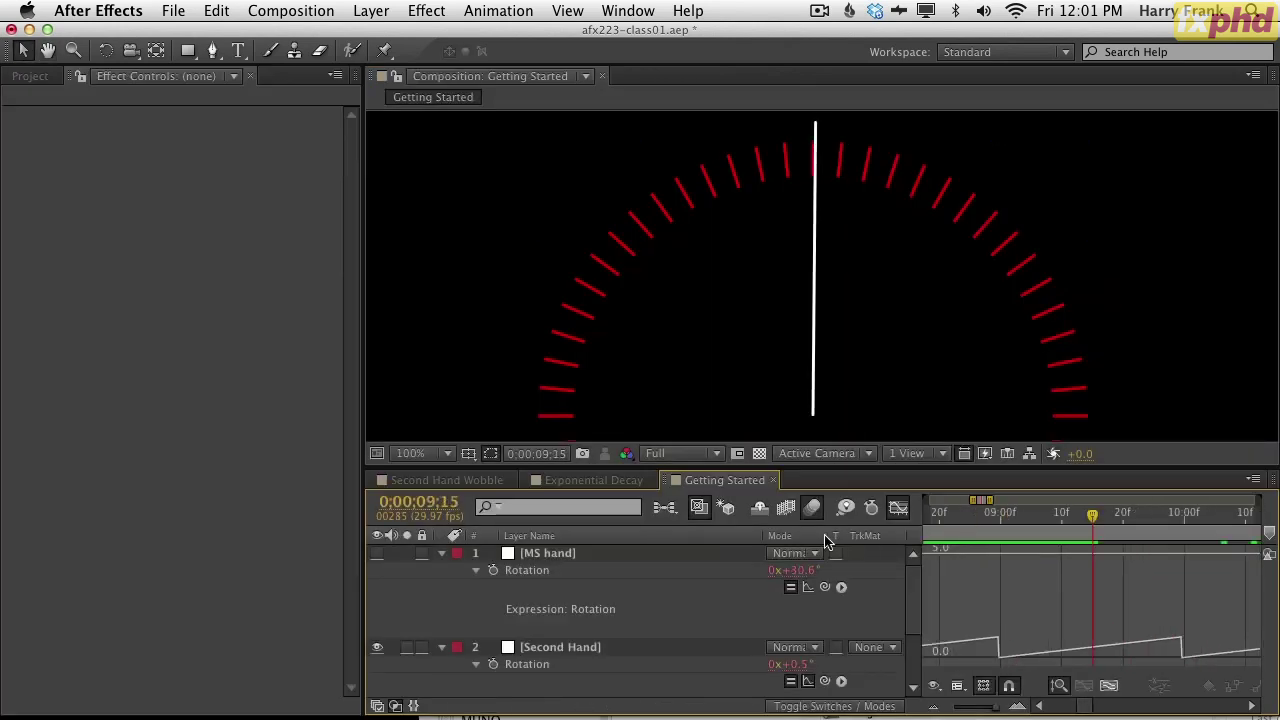
click(898, 509)
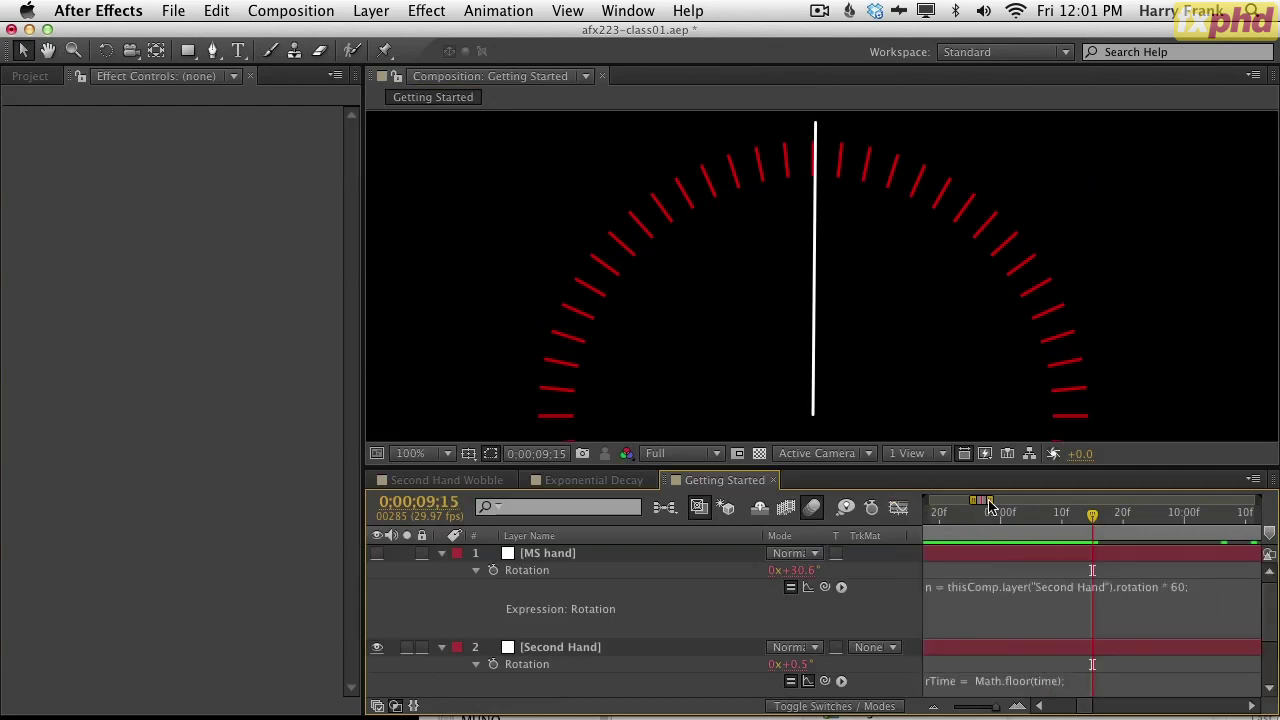
- Fit the composition's full duration in the timeline and move the current time to 0;00;09;15
drag(991, 500, 971, 522)
click(948, 520)
key(grave)
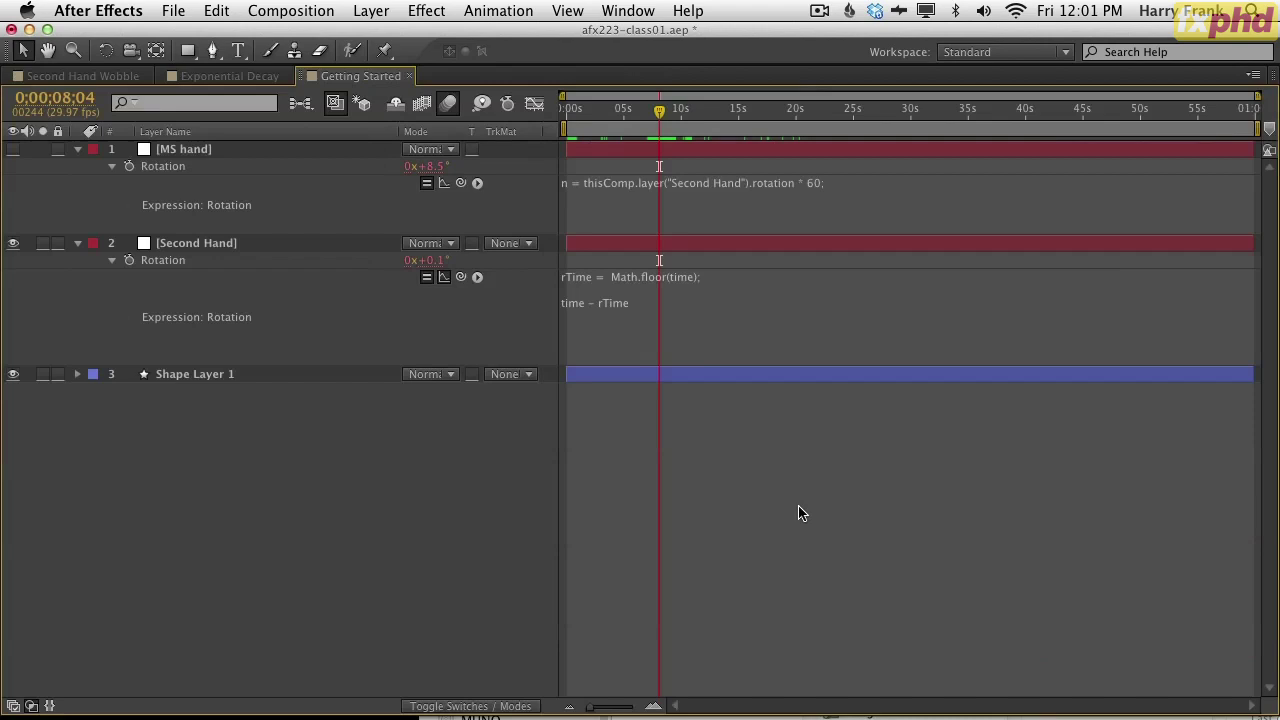
click(556, 292)
click(546, 472)
drag(627, 110, 672, 118)
- Turn the result line into the variable definition t = time - rTime; directly below rTime, and save the project
click(592, 311)
drag(658, 306, 540, 305)
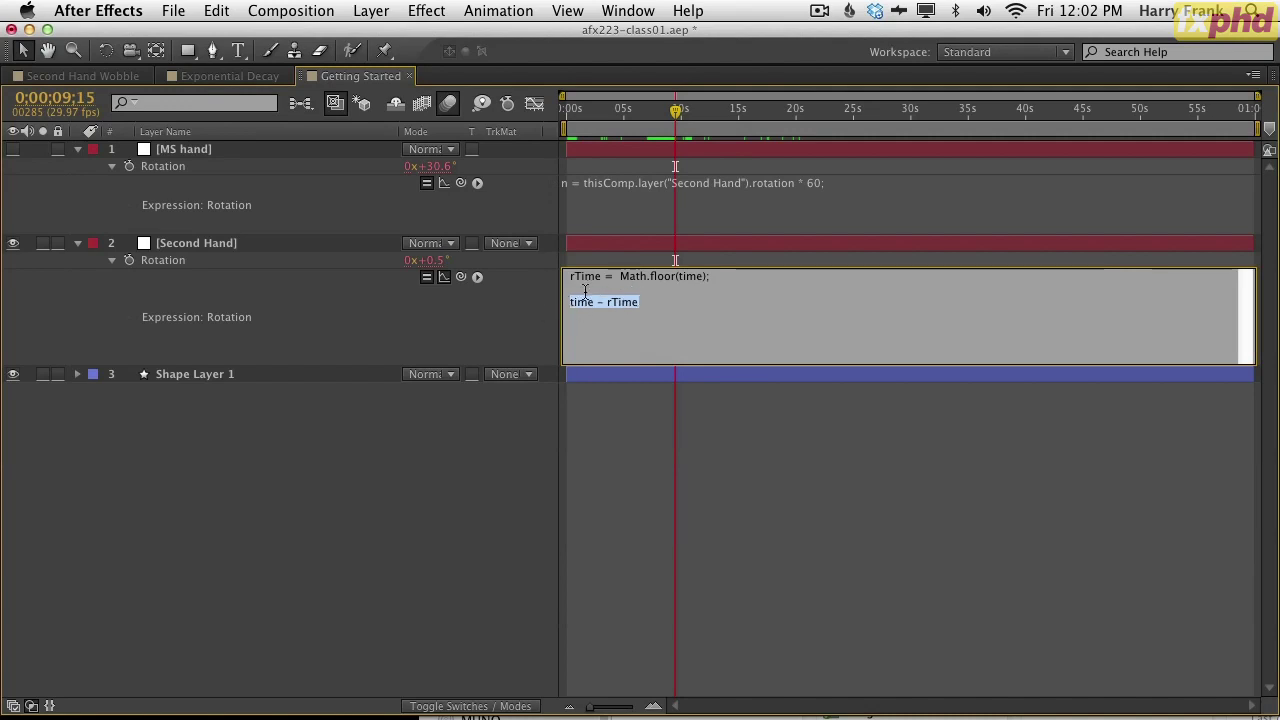
click(584, 288)
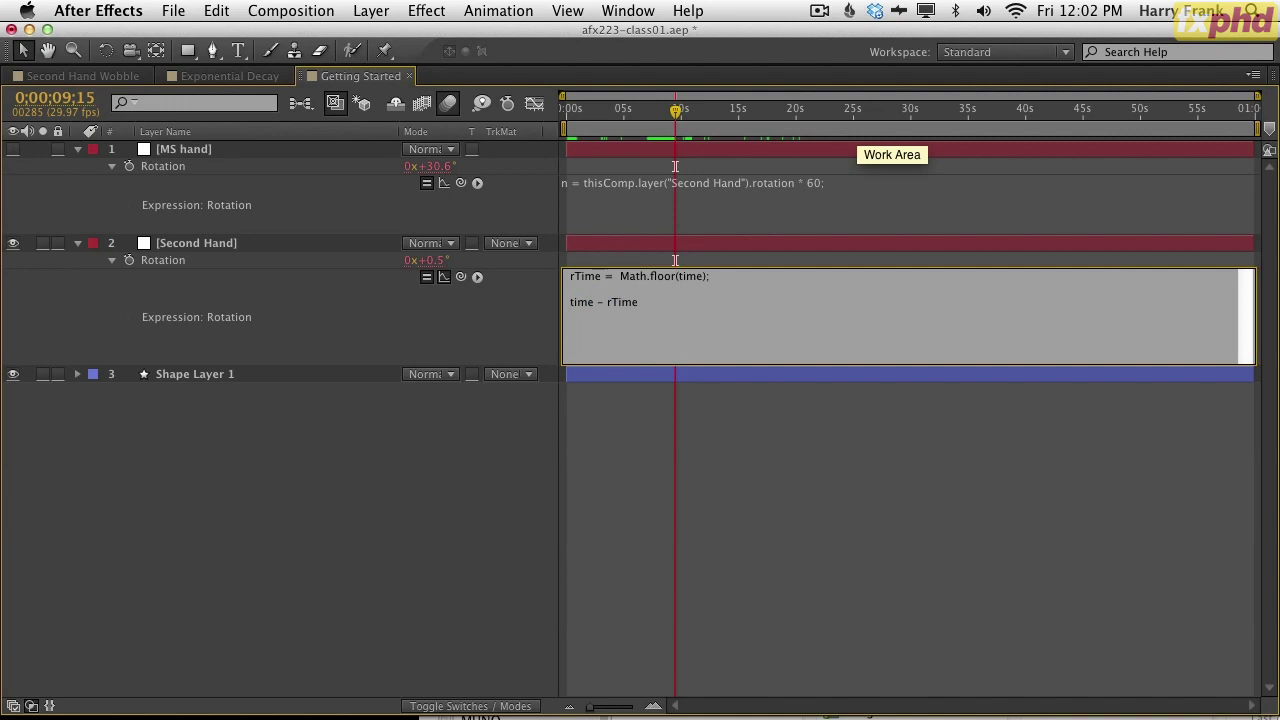
text(t =)
key(End)
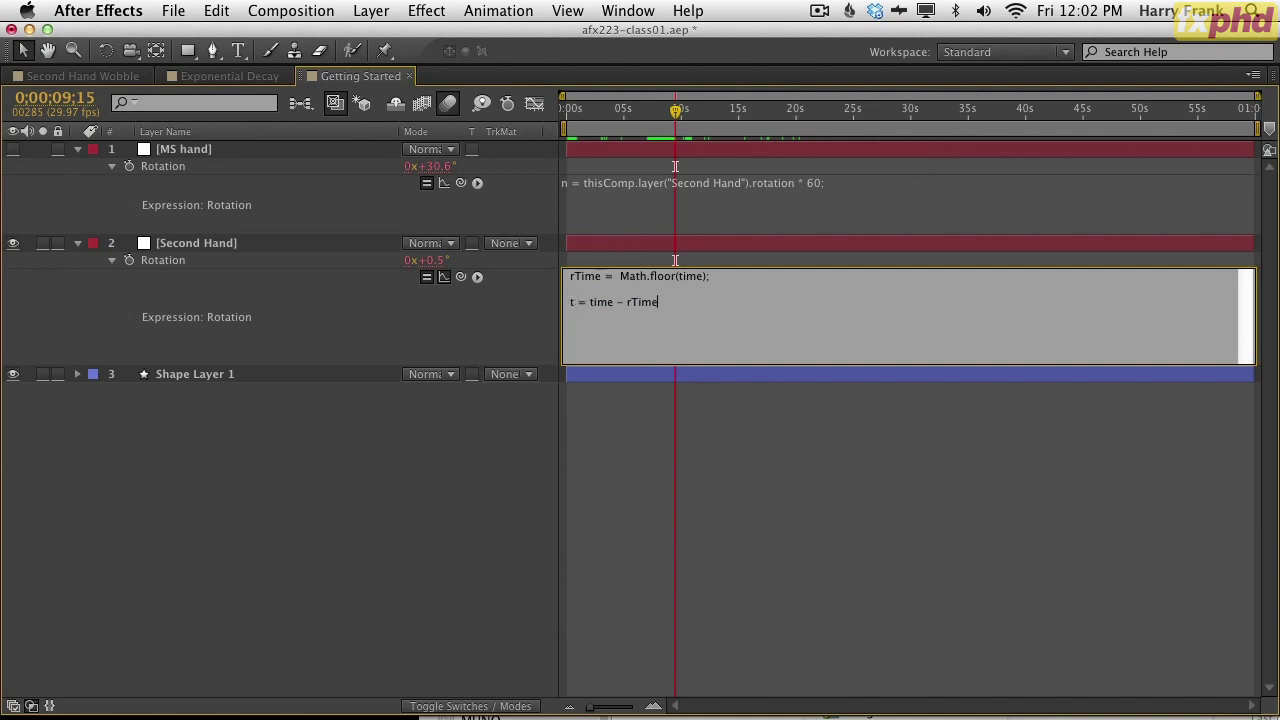
key(Home)
key(BackSpace)
key(Return)
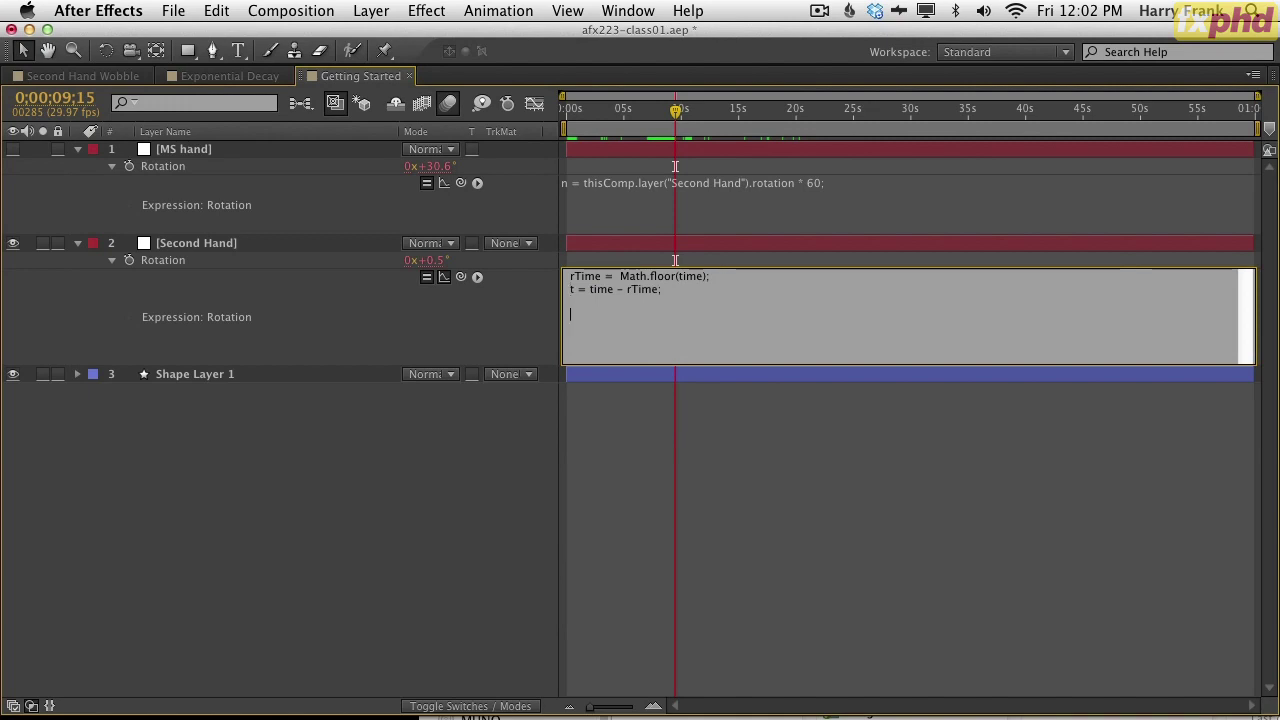
click(449, 467)
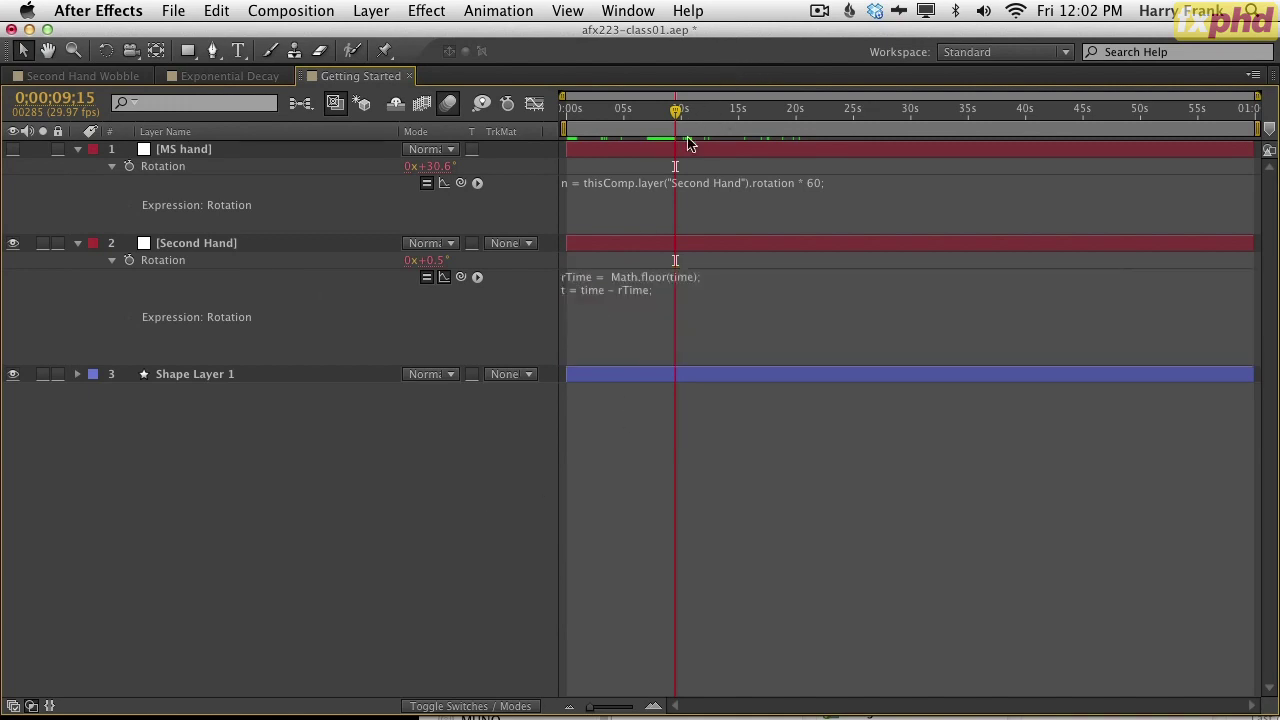
key(super+s)
- Look through the expression language categories for the JavaScript Math functions, including Math.sin(value), without inserting any
click(631, 345)
click(477, 277)
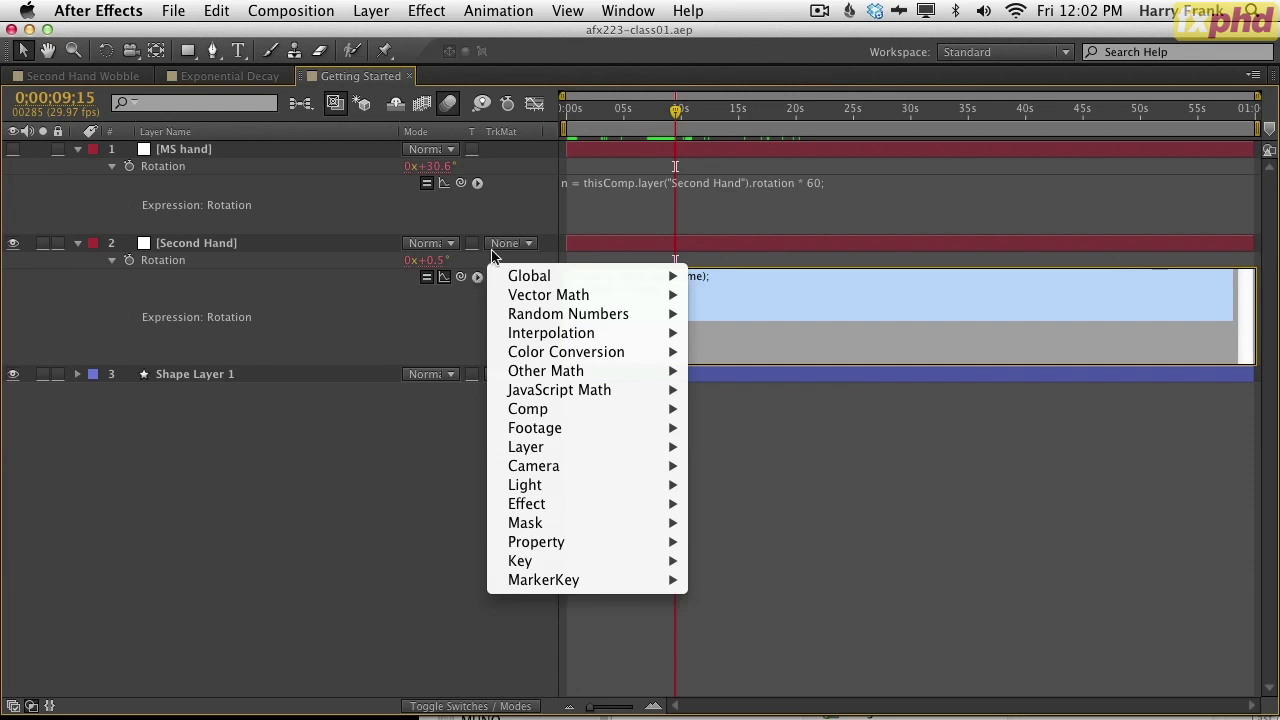
click(523, 254)
click(529, 323)
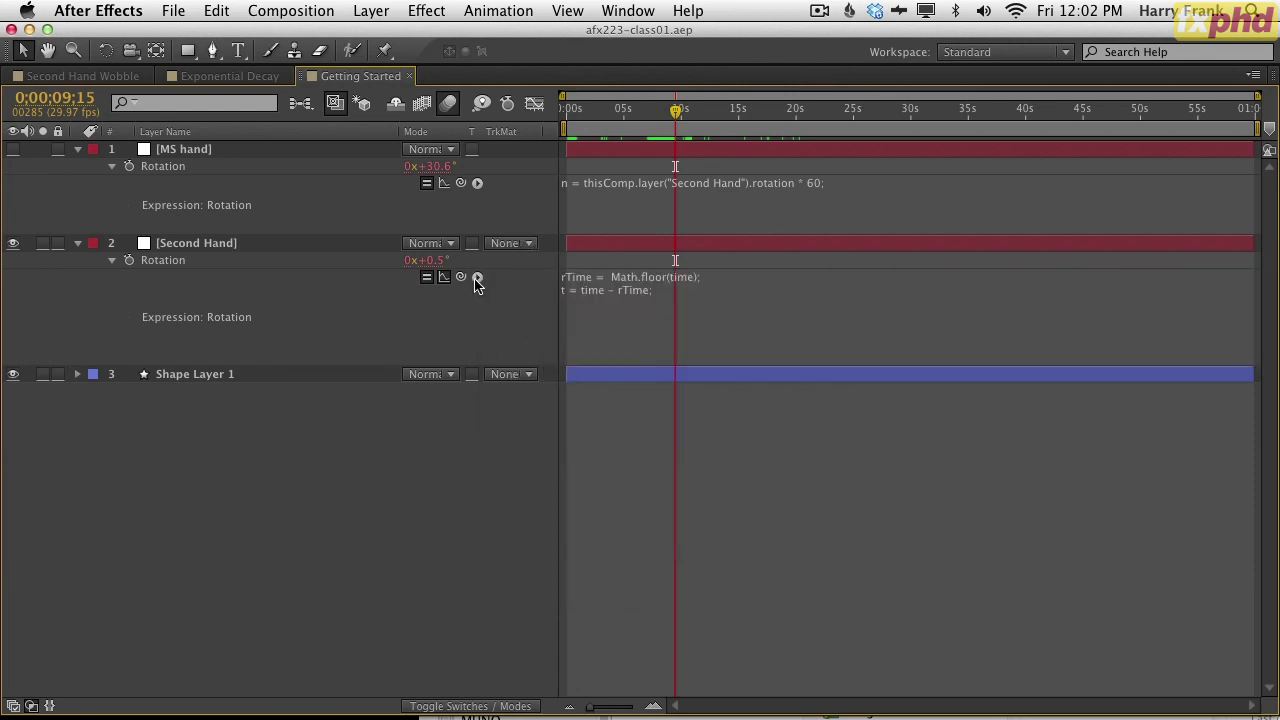
click(477, 279)
mouse_move(592, 316)
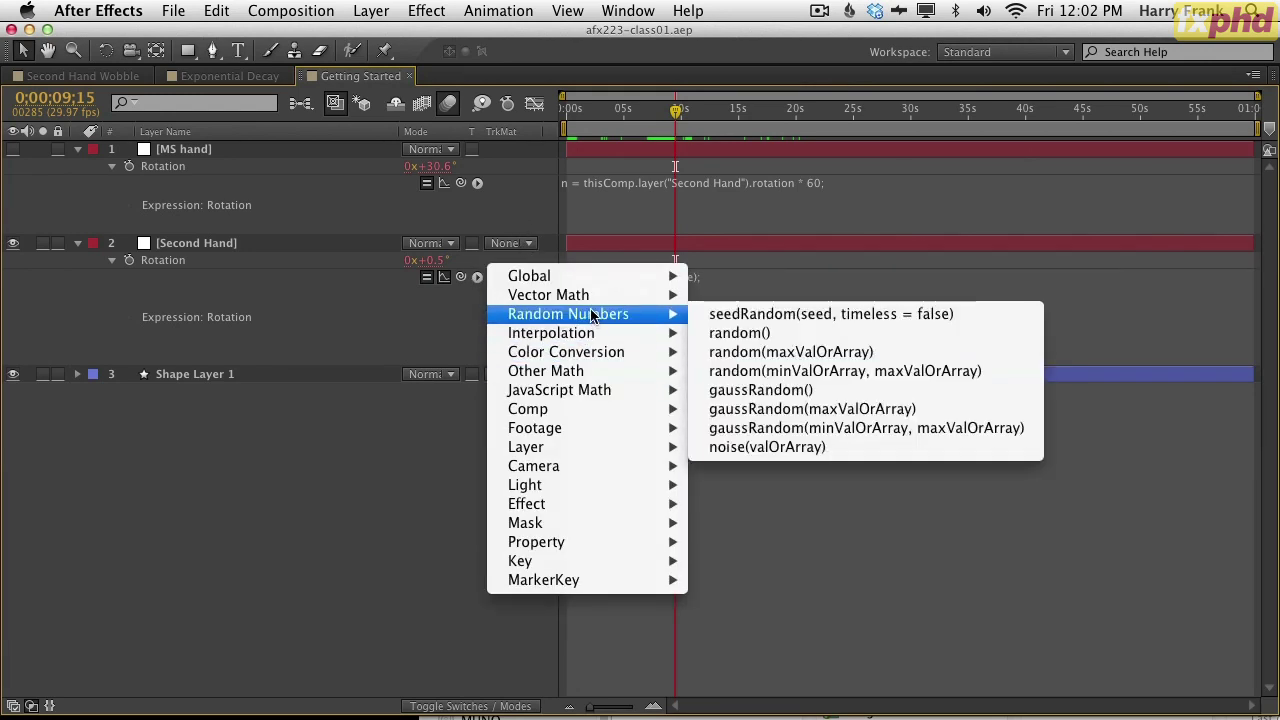
mouse_move(636, 391)
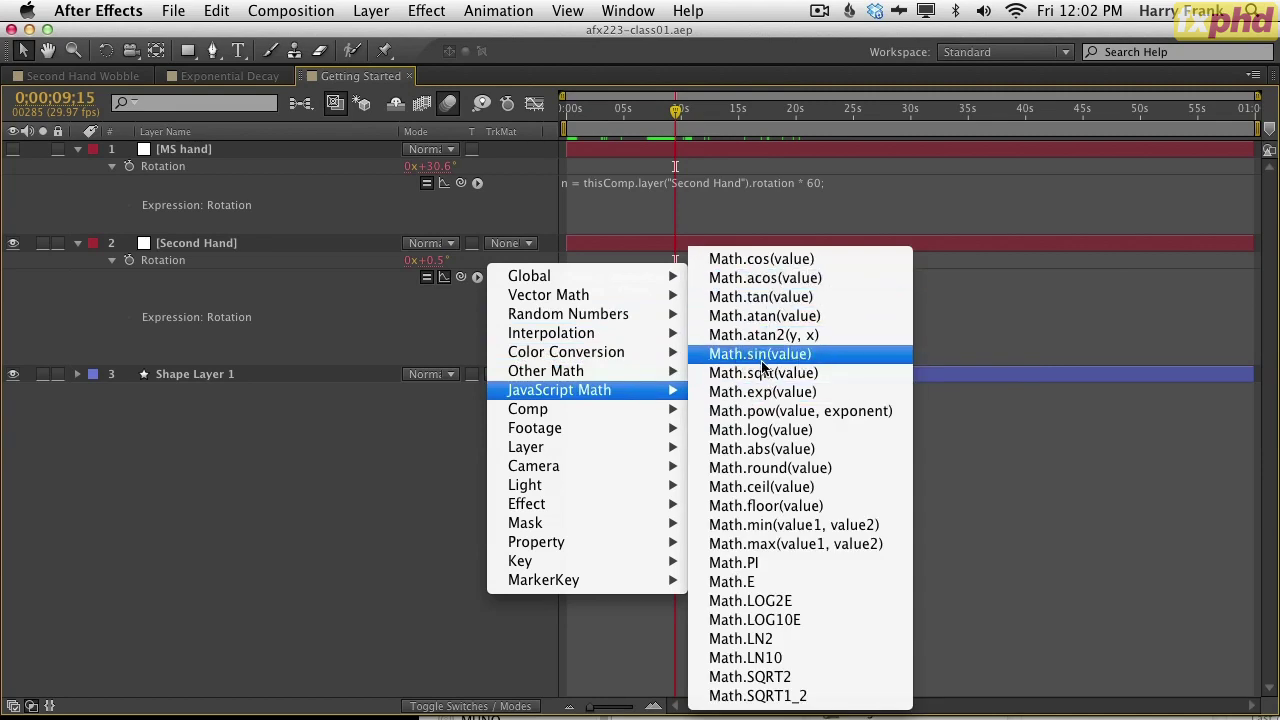
click(830, 356)
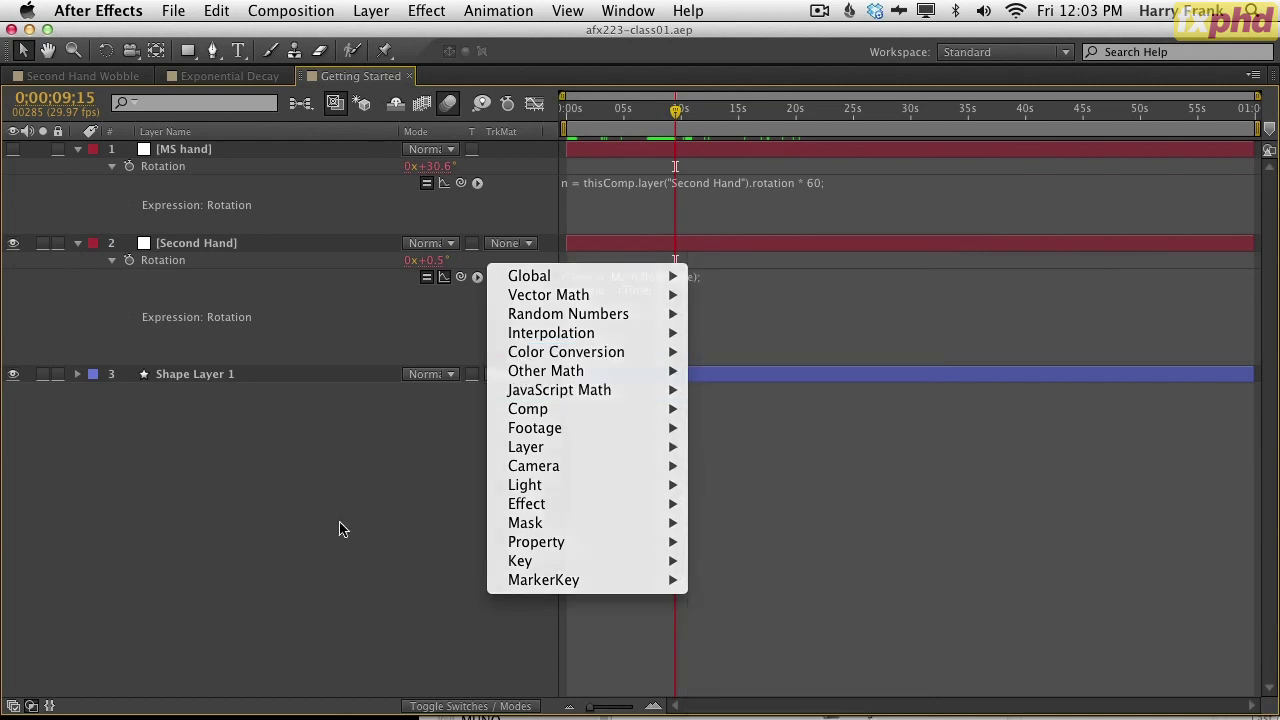
click(344, 526)
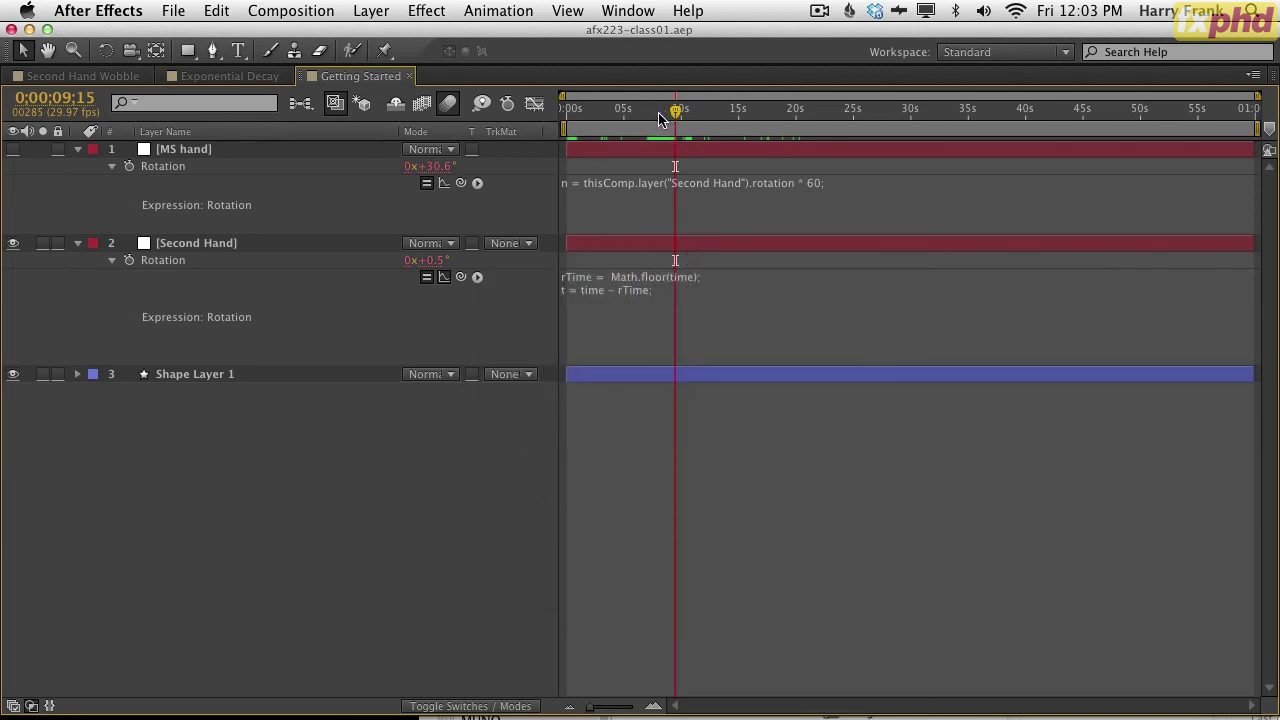
click(640, 325)
click(674, 116)
- In the Exponential Decay composition, duplicate the Second Hand layer and hide the lower of the two
click(232, 72)
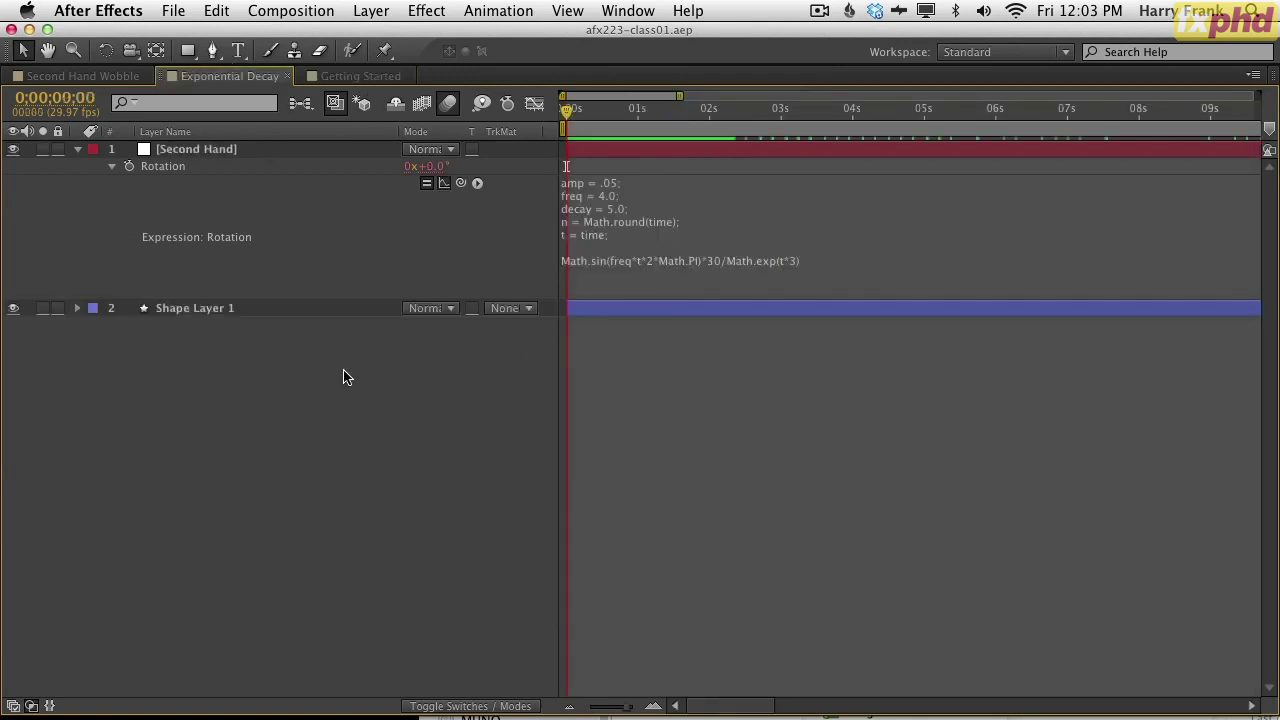
key(grave)
scroll(972, 590, down, 1)
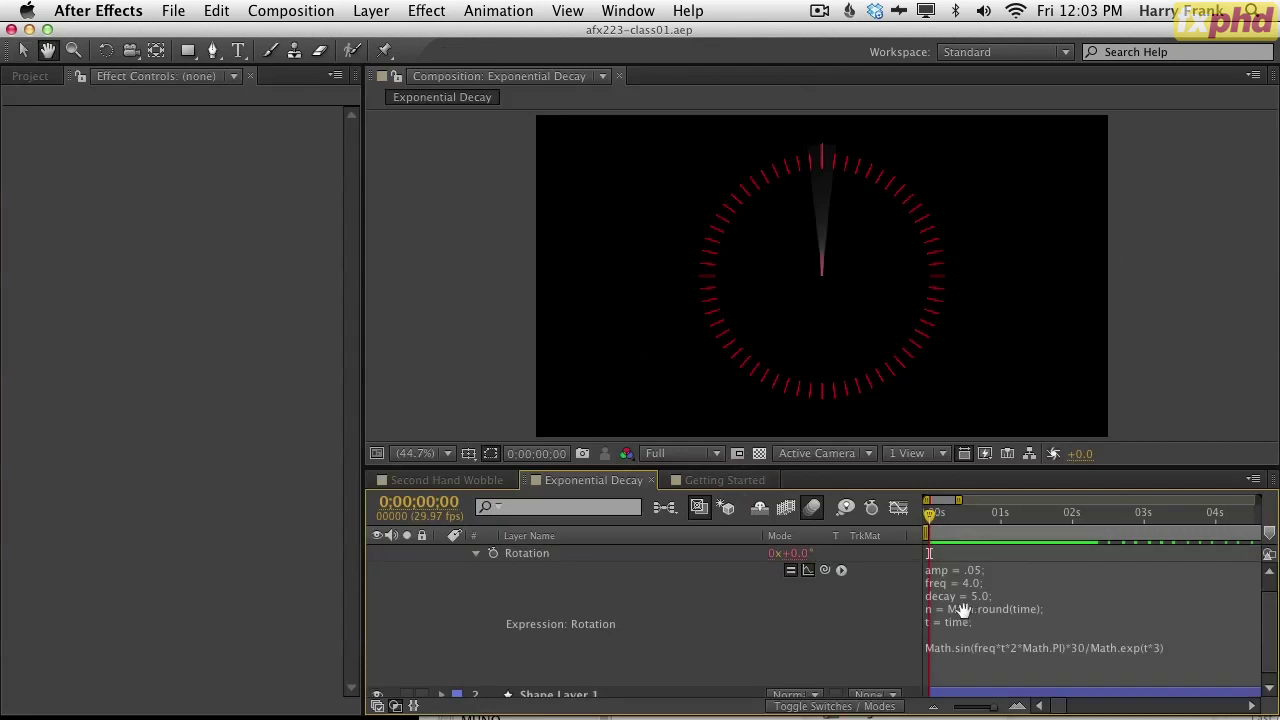
click(962, 610)
click(569, 628)
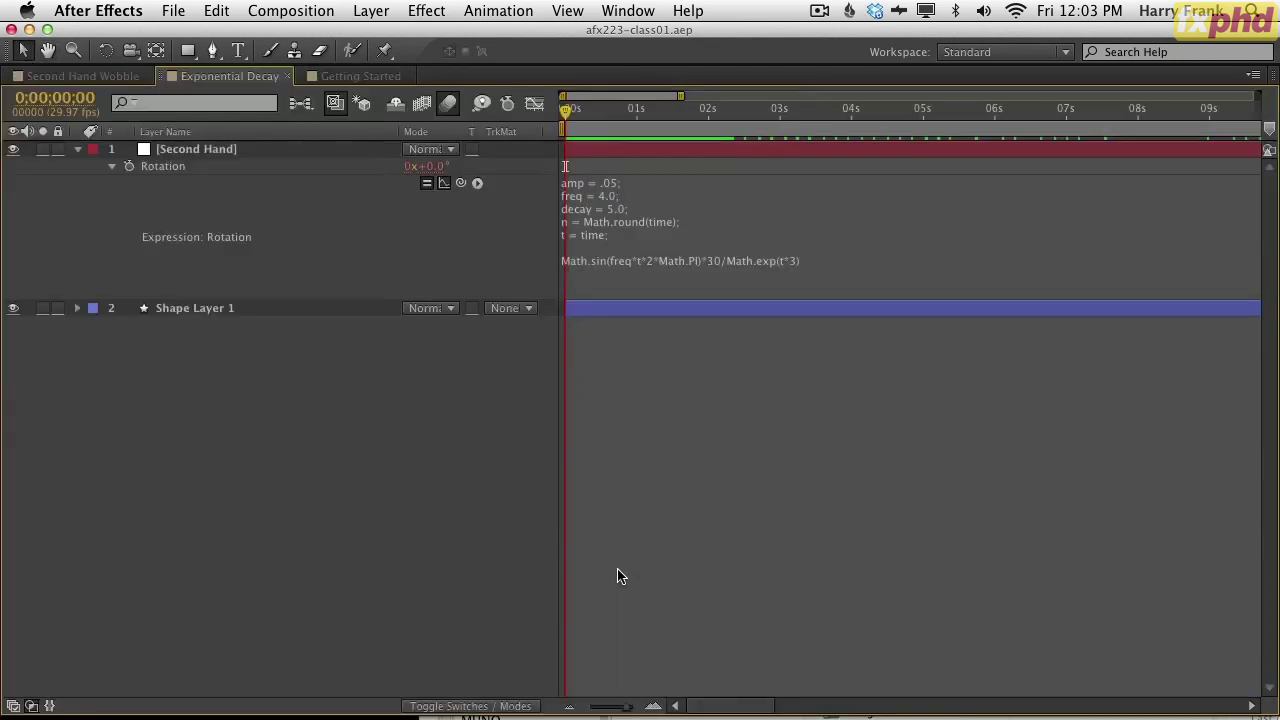
key(grave)
click(224, 156)
key(ctrl+d)
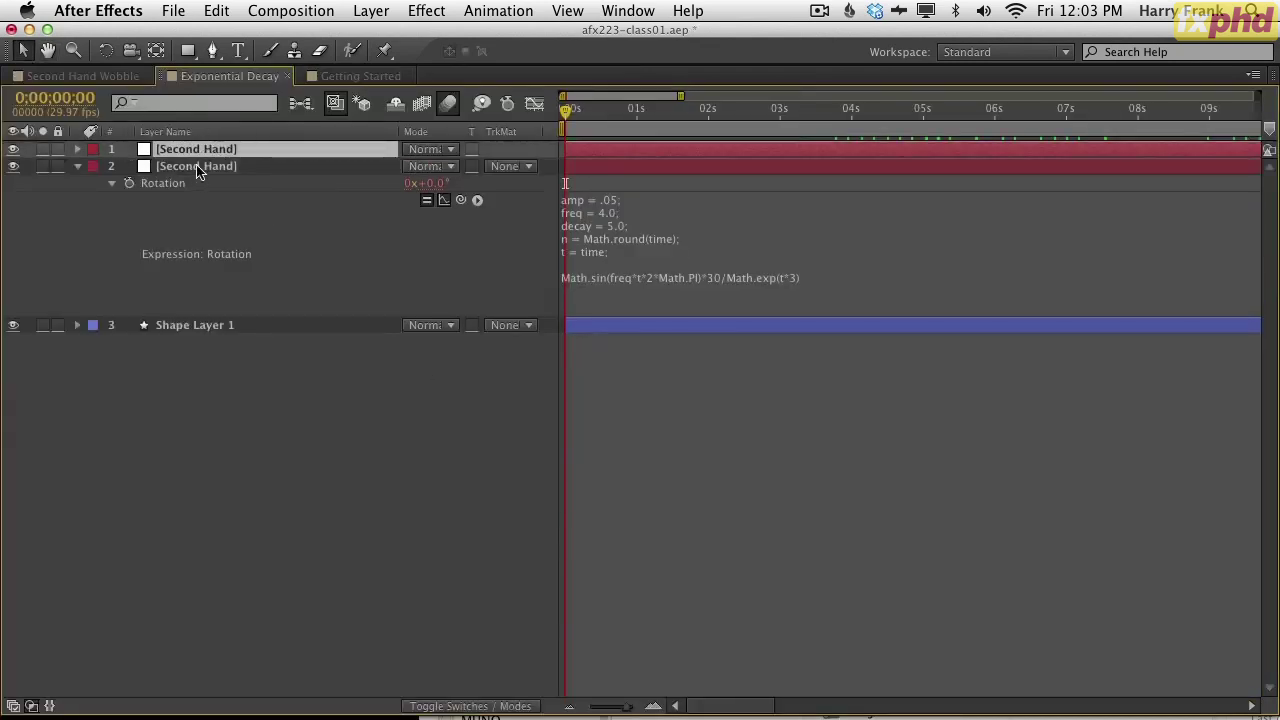
click(197, 166)
click(166, 131)
click(200, 149)
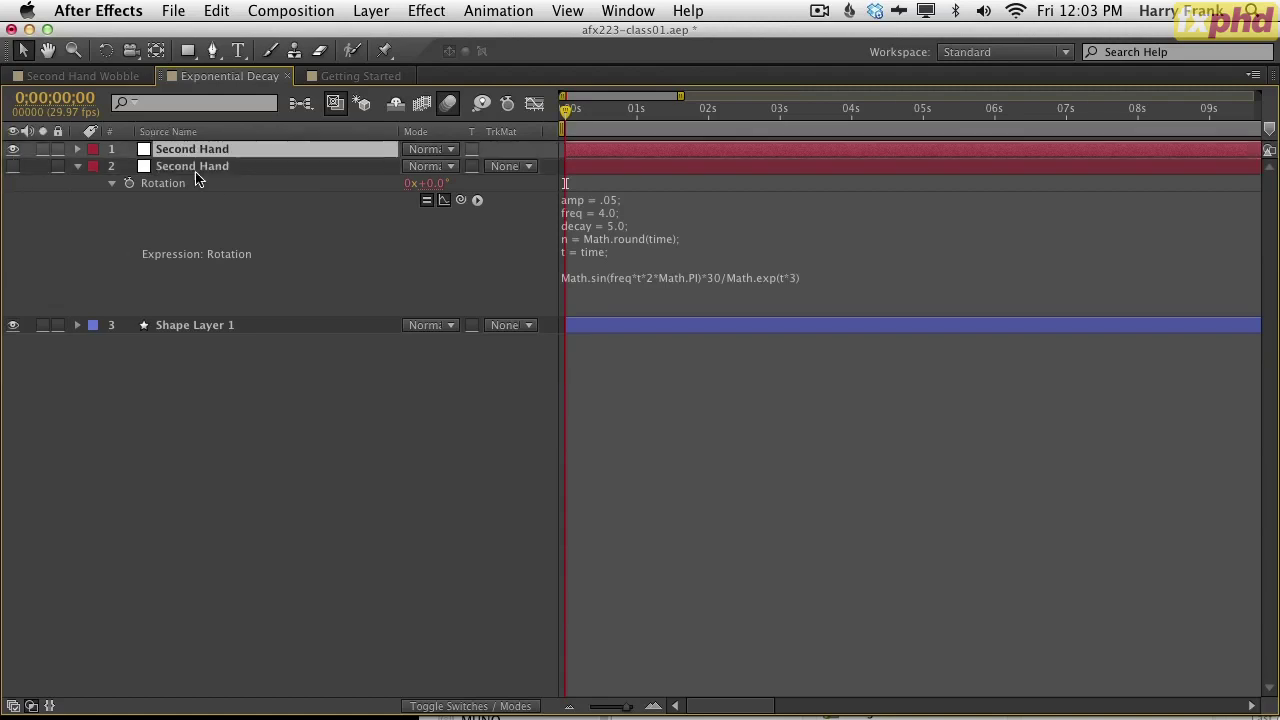
- Reveal the upper Second Hand layer's Rotation expression and delete it entirely, leaving the lower layer's expression intact
key(e)
key(e)
click(603, 186)
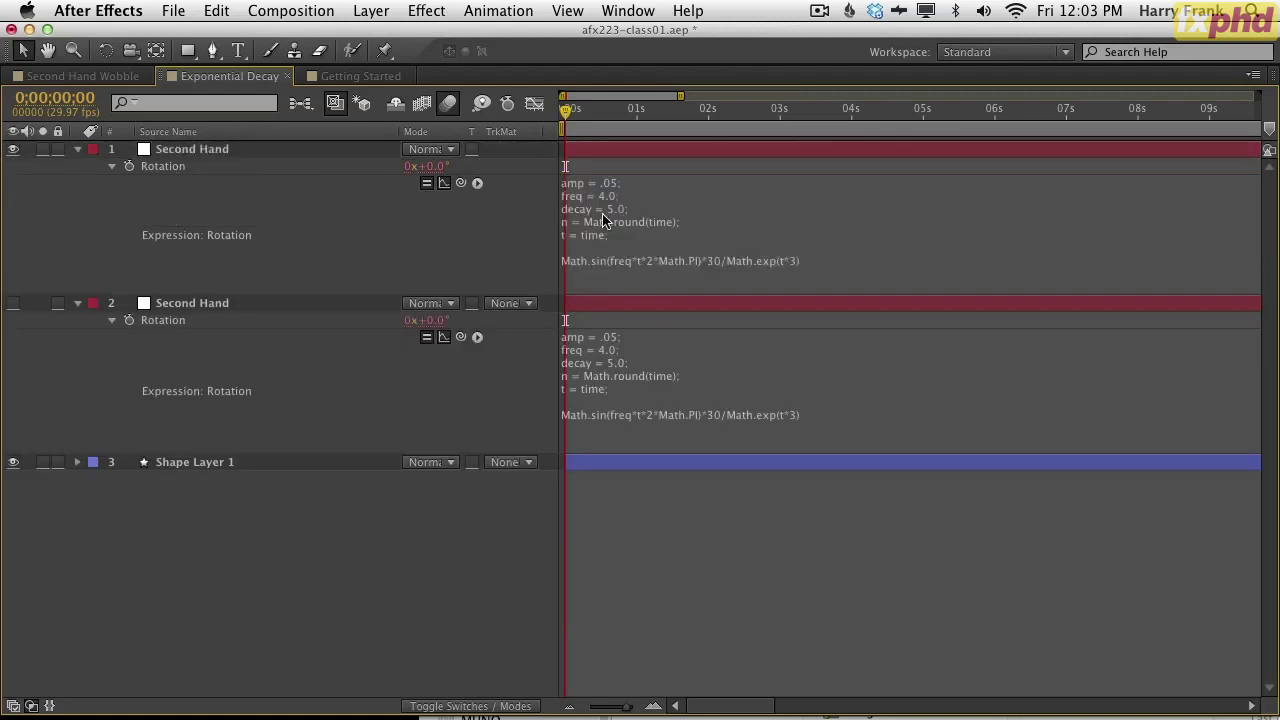
key(BackSpace)
text(\)
click(470, 259)
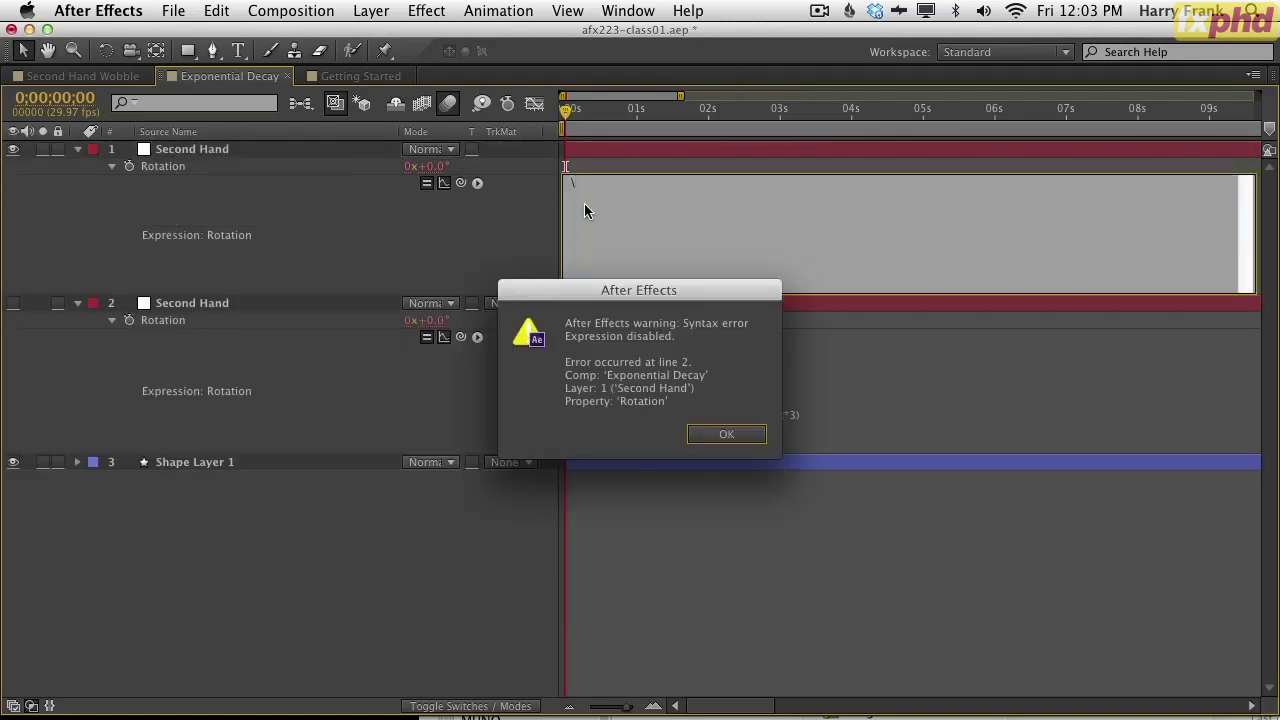
key(Return)
click(615, 195)
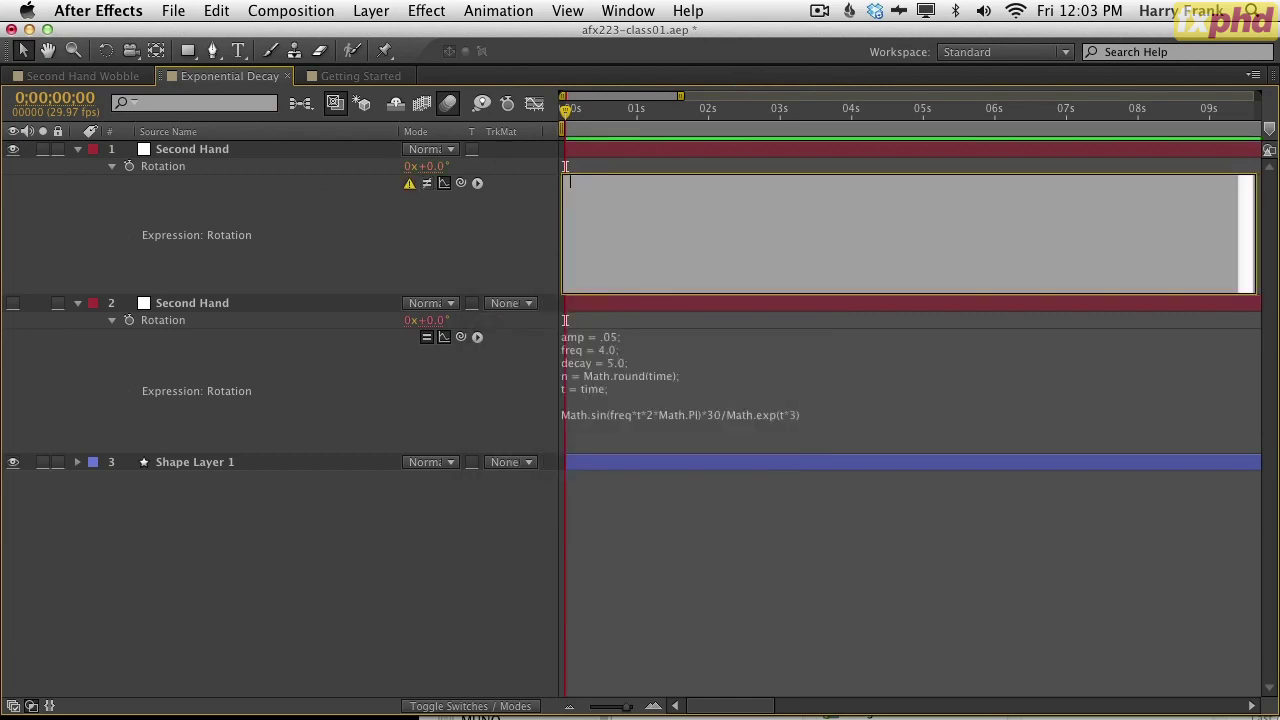
click(925, 10)
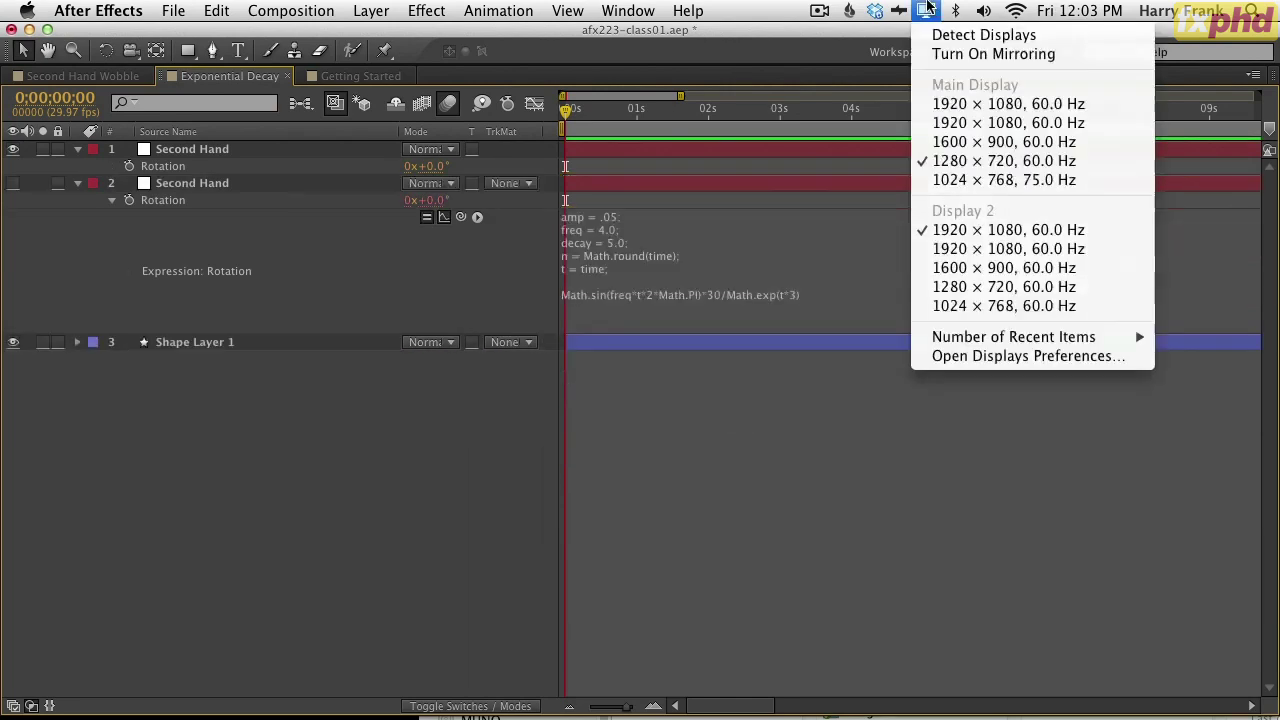
- Give the upper Second Hand layer the Rotation expression Math.sin(time) and scrub the time ruler back to the start
alt+click(128, 167)
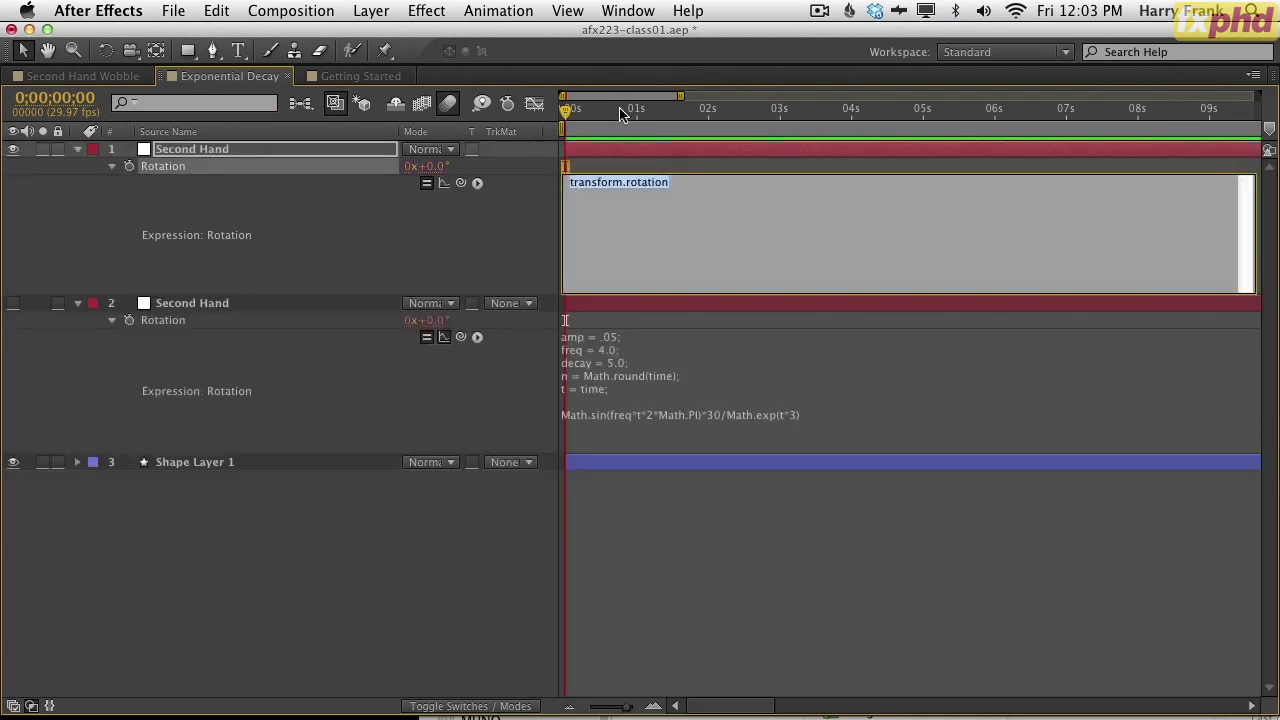
text(Math.sin(time)
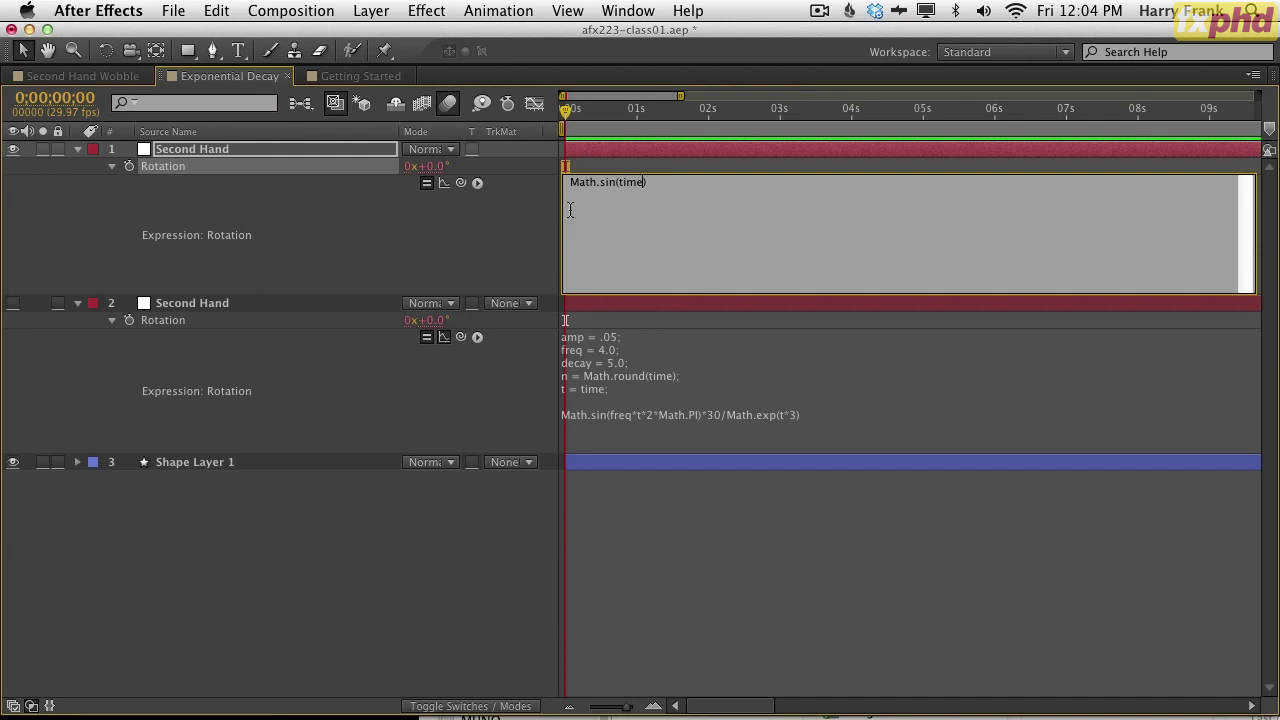
click(474, 276)
drag(595, 118, 564, 116)
click(621, 203)
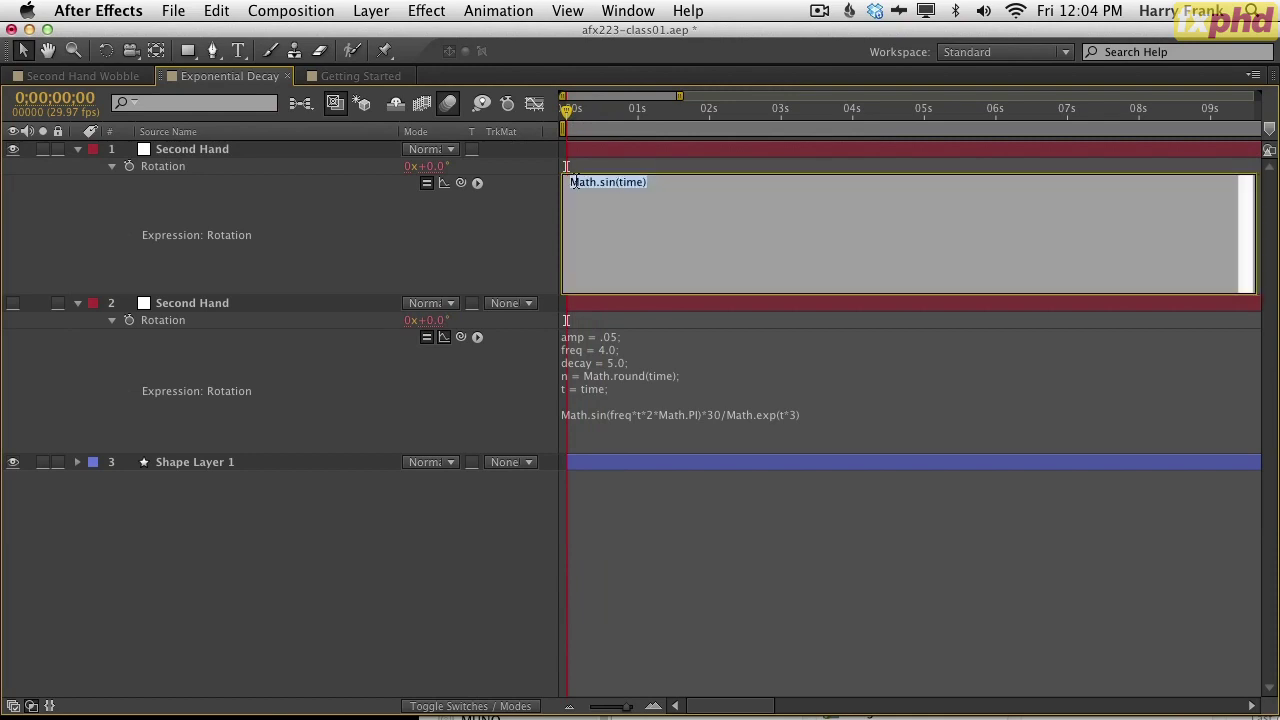
- Replace time with the constant 5 in the upper Second Hand layer's Rotation expression and play the timeline
double_click(631, 184)
text(5)
key(KP_Enter)
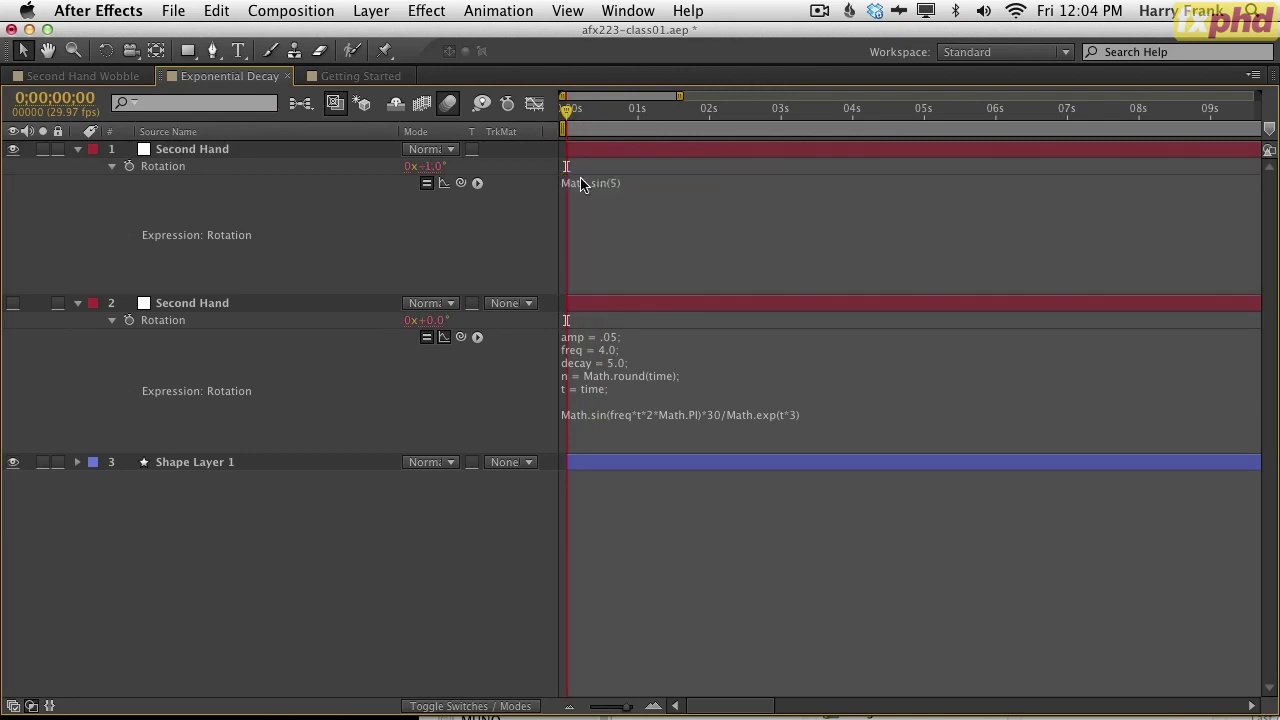
key(space)
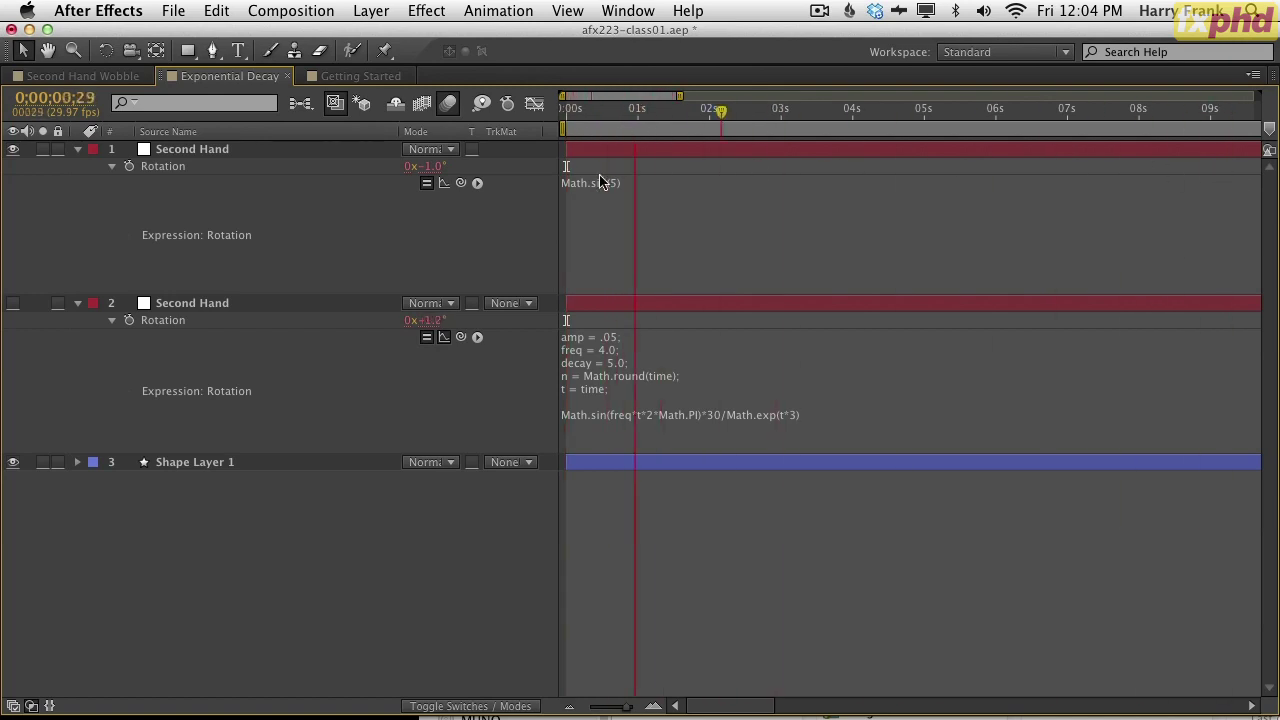
- Stop playback and change the argument of the upper layer's expression back, so it reads Math.sin(time)
click(606, 182)
click(610, 188)
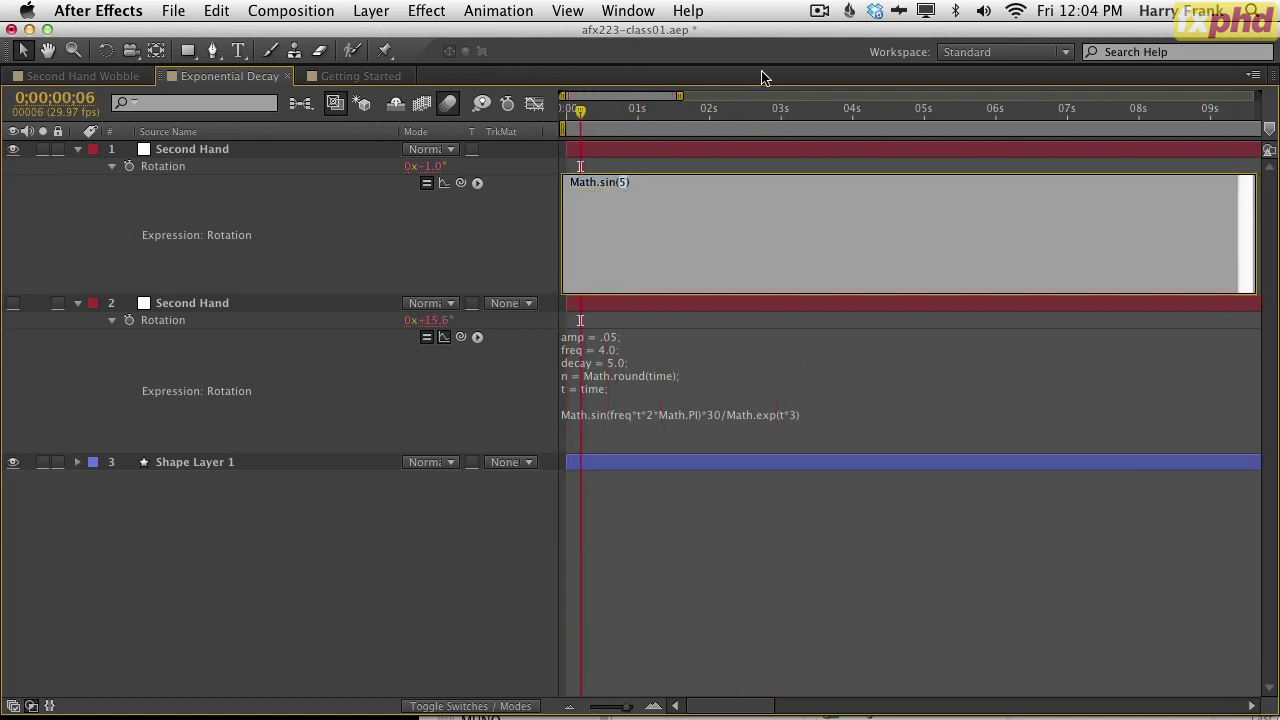
text(time)
key(KP_Enter)
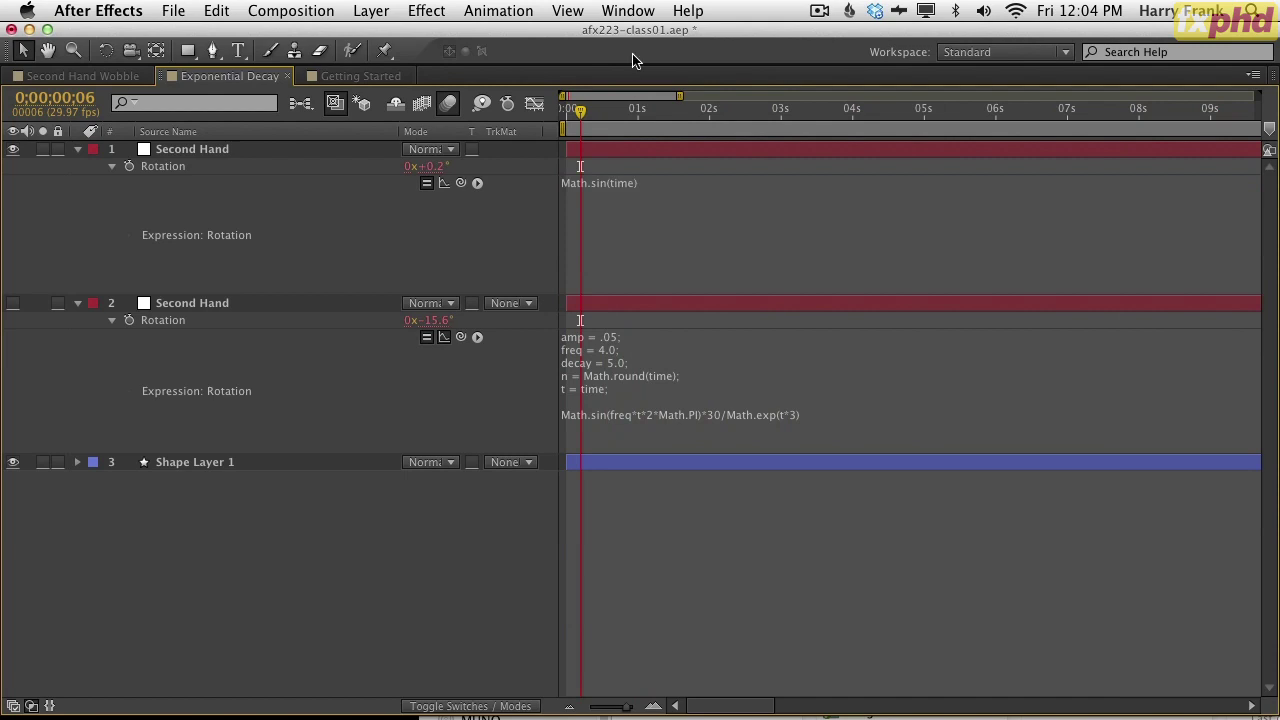
- Turn on the post-expression graph for the upper Second Hand layer's Rotation, inspect its curve in the Graph Editor, and return to the layer bars
click(535, 105)
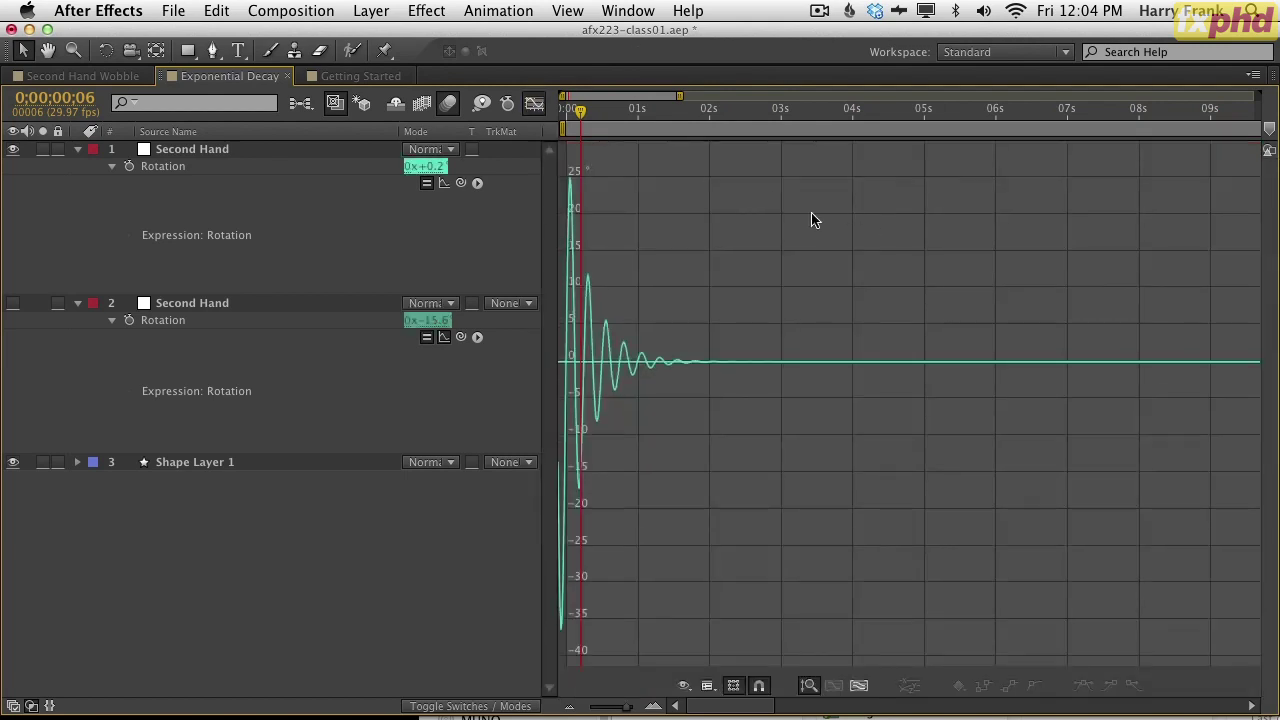
click(530, 106)
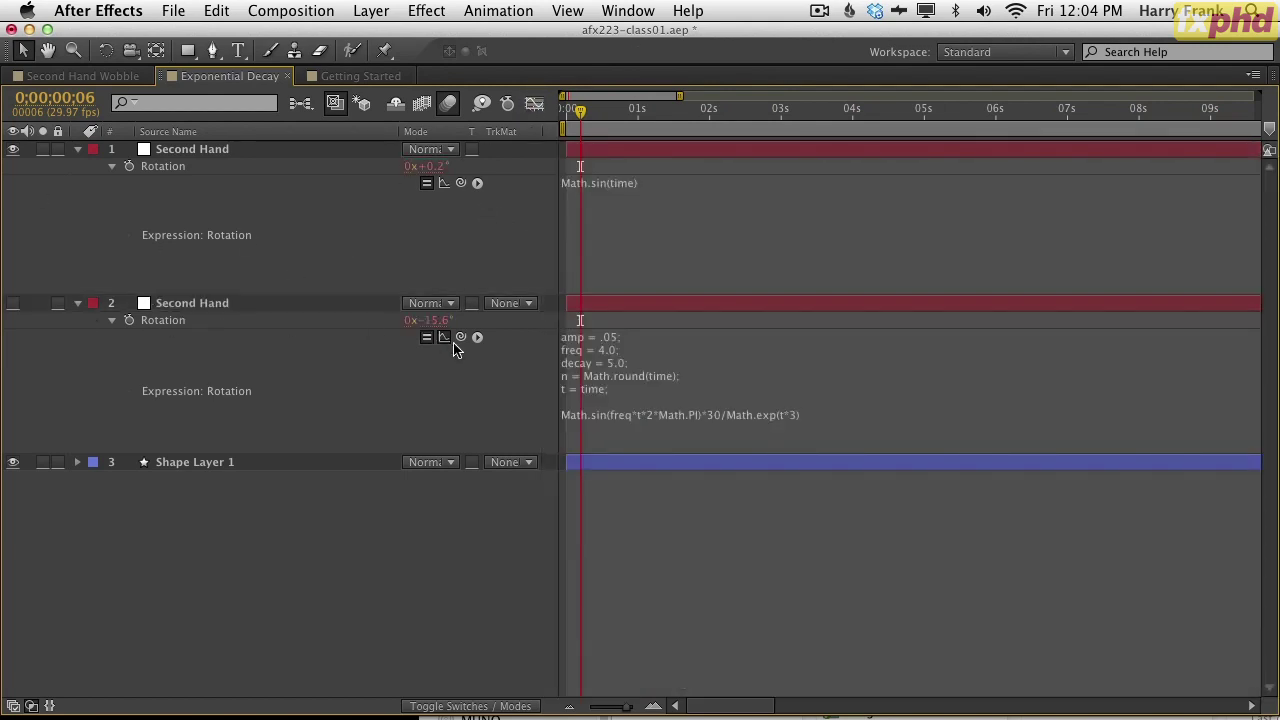
click(198, 152)
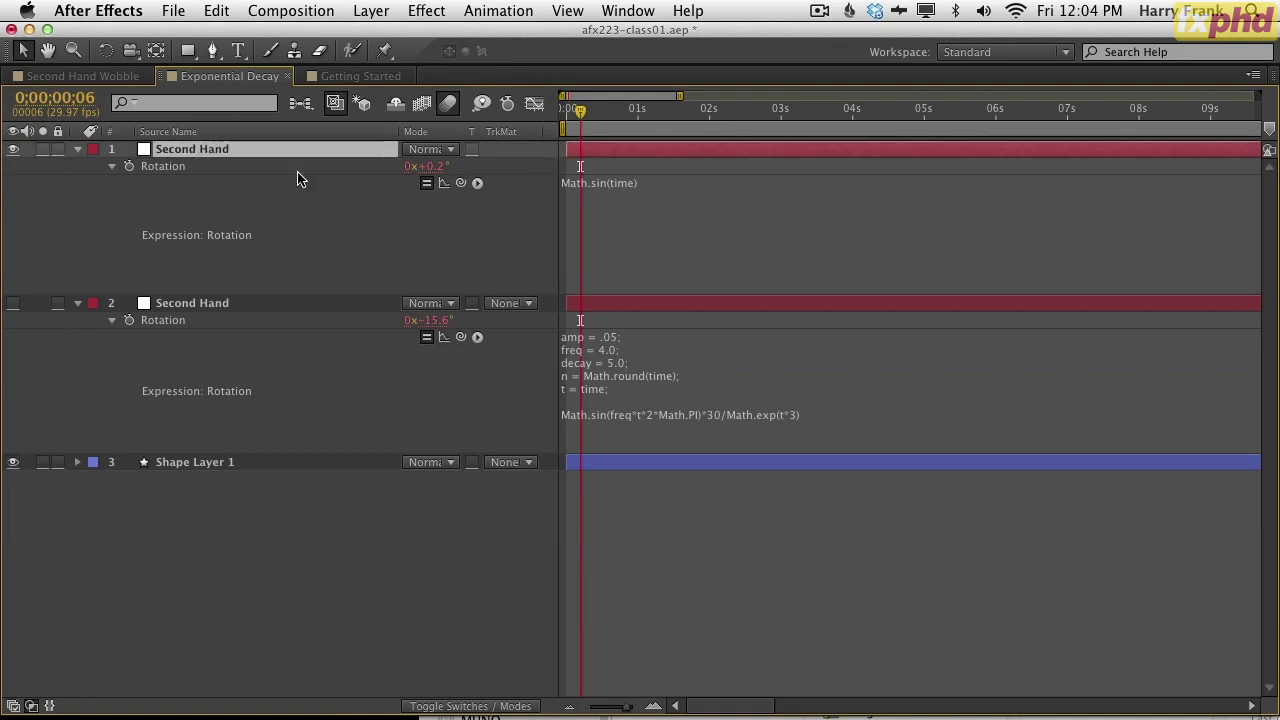
click(535, 105)
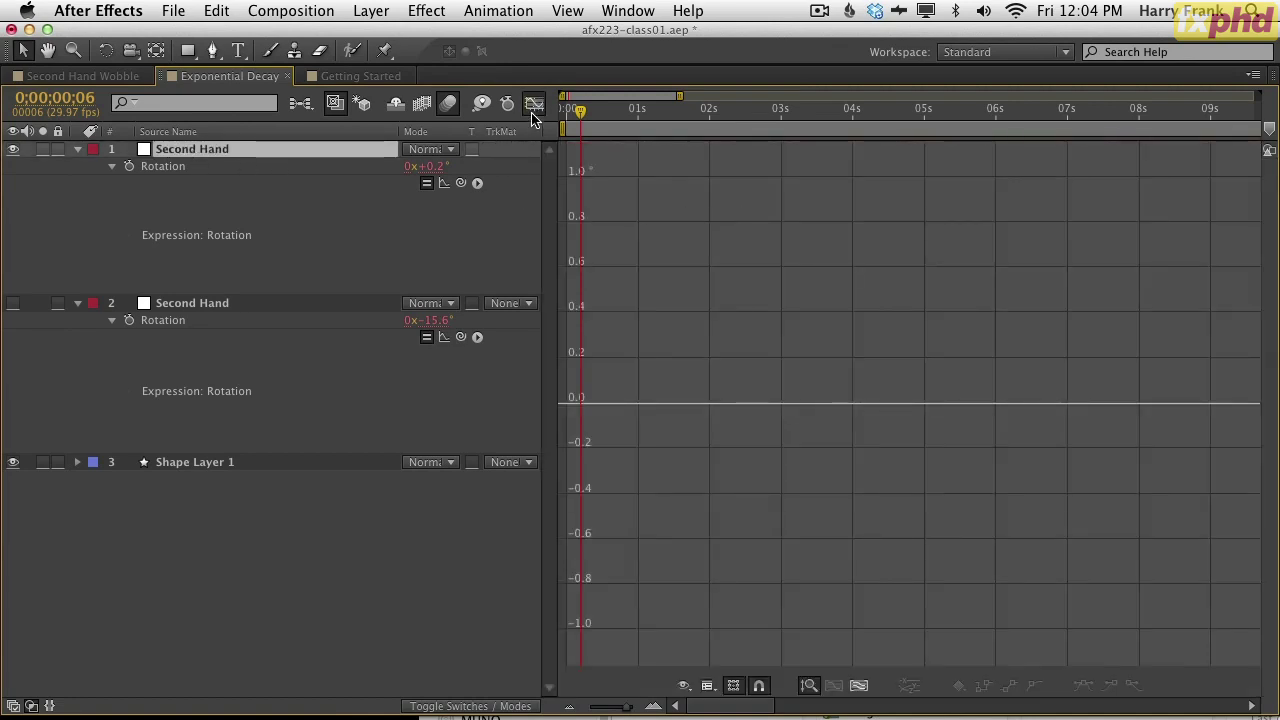
click(444, 184)
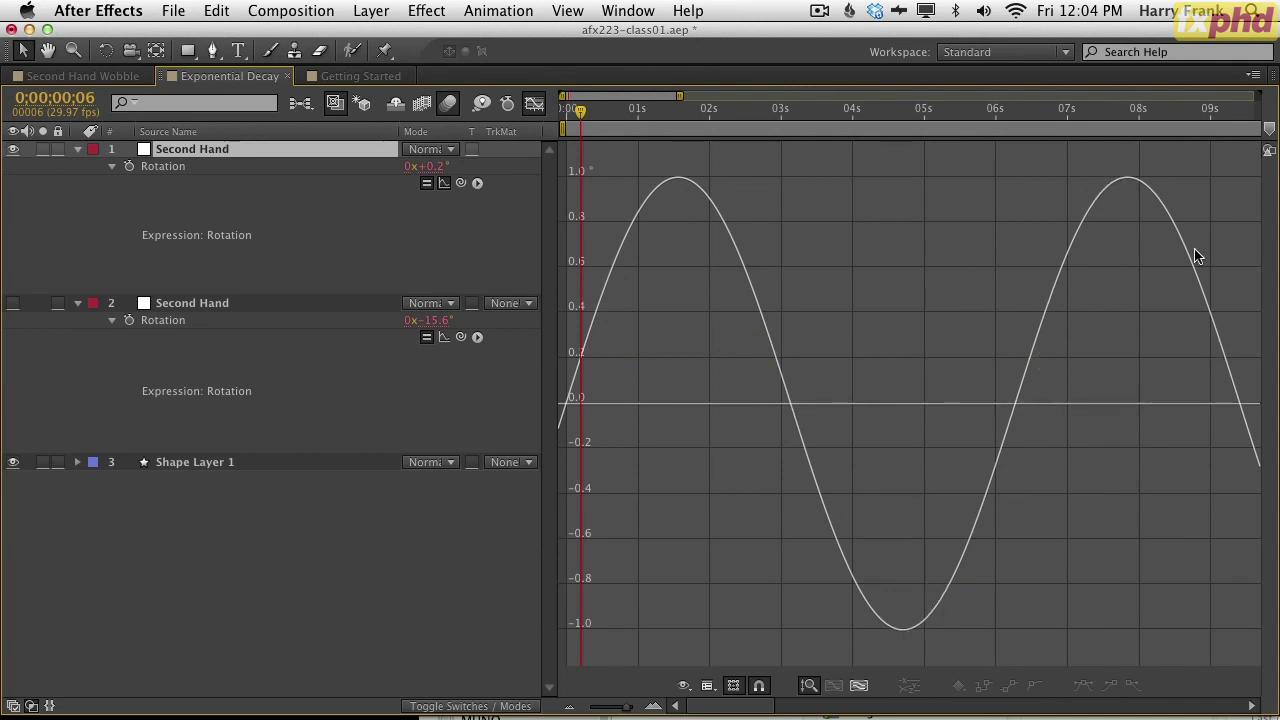
key(shift+F3)
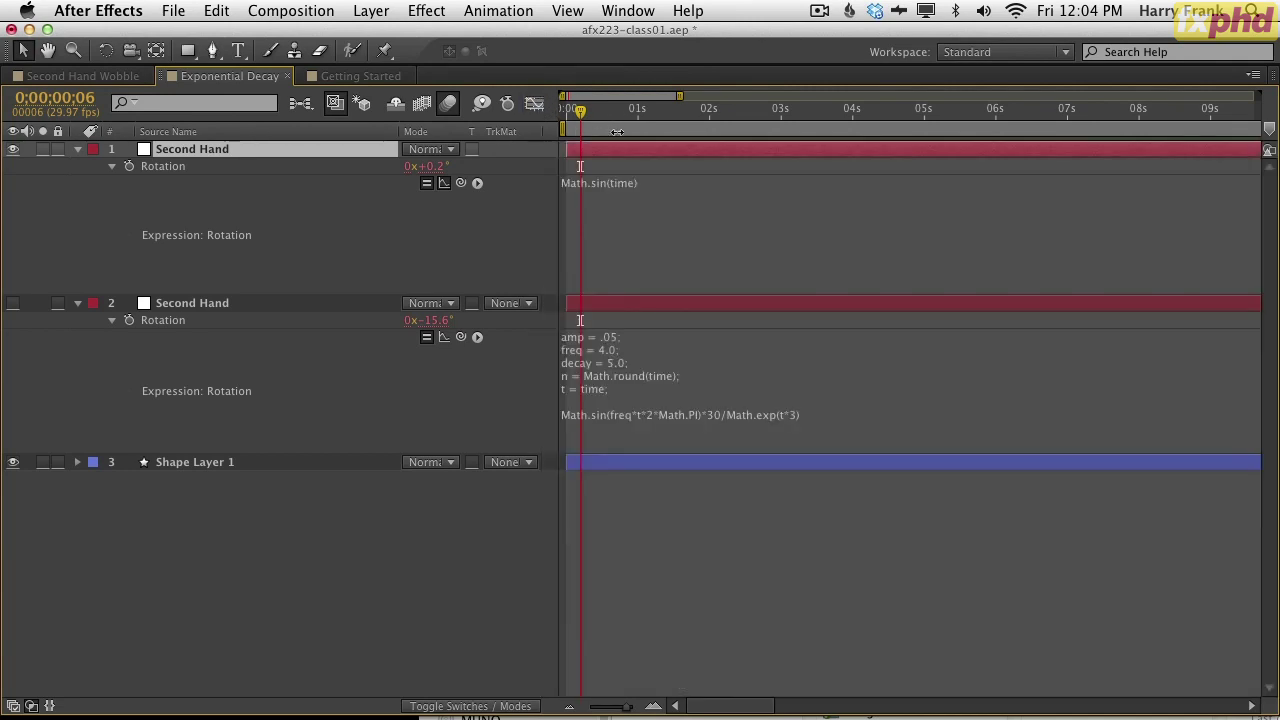
- Restore the full panel layout and scrub through the composition to watch the second hand's motion
key(grave)
drag(955, 518, 1183, 560)
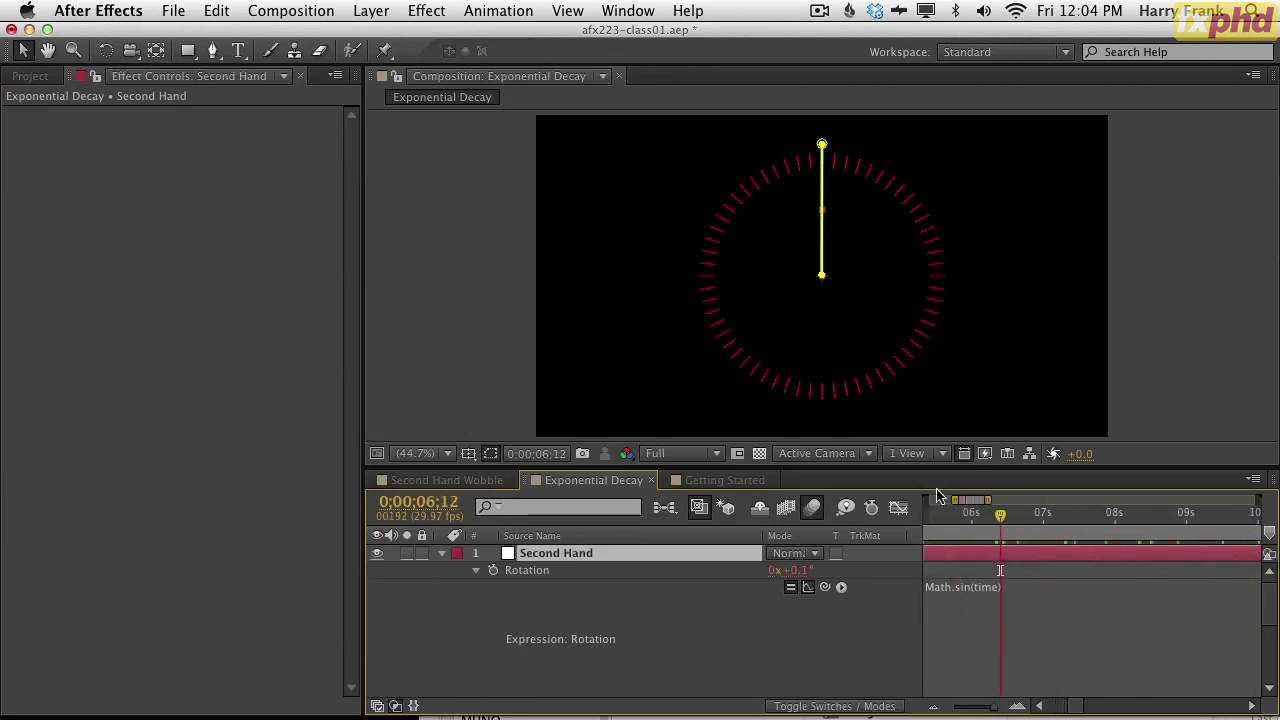
mouse_move(985, 503)
mouse_down()
mouse_move(1225, 500)
mouse_move(1032, 500)
mouse_move(913, 548)
mouse_move(962, 514)
mouse_up()
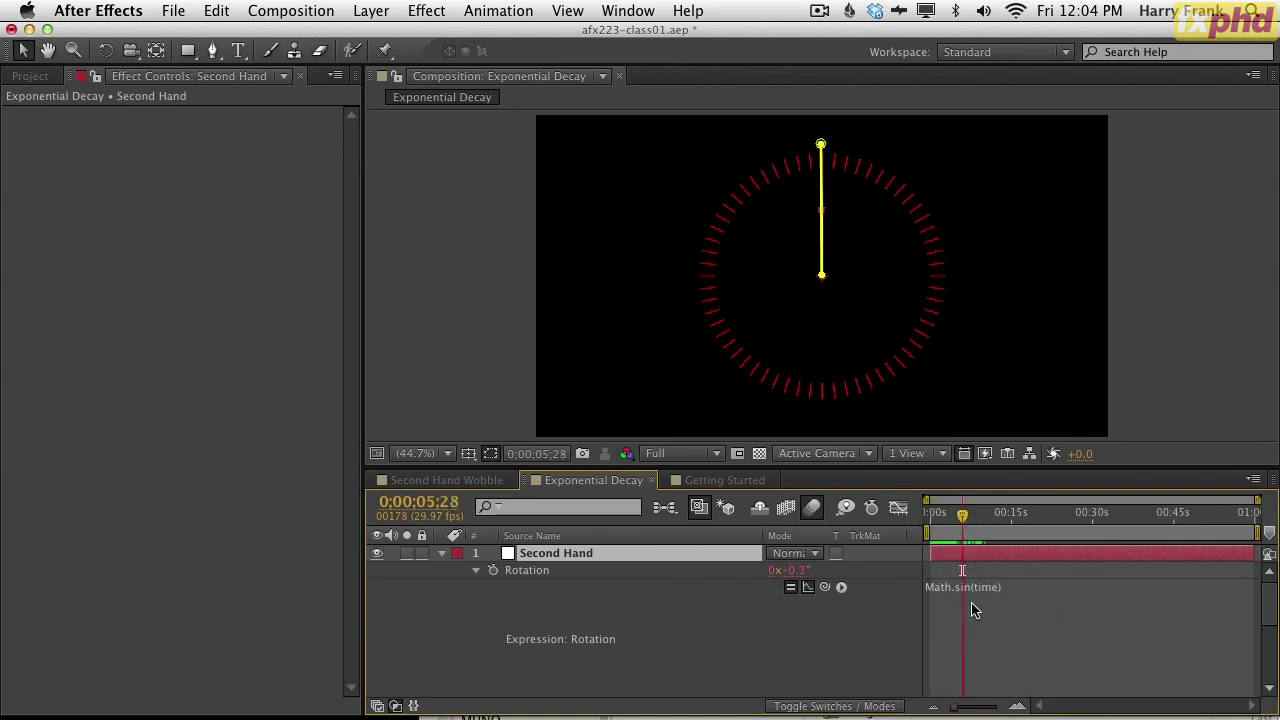
- Multiply the upper Second Hand layer's Rotation expression by 30, giving Math.sin(time) * 30, and preview the swing
click(905, 633)
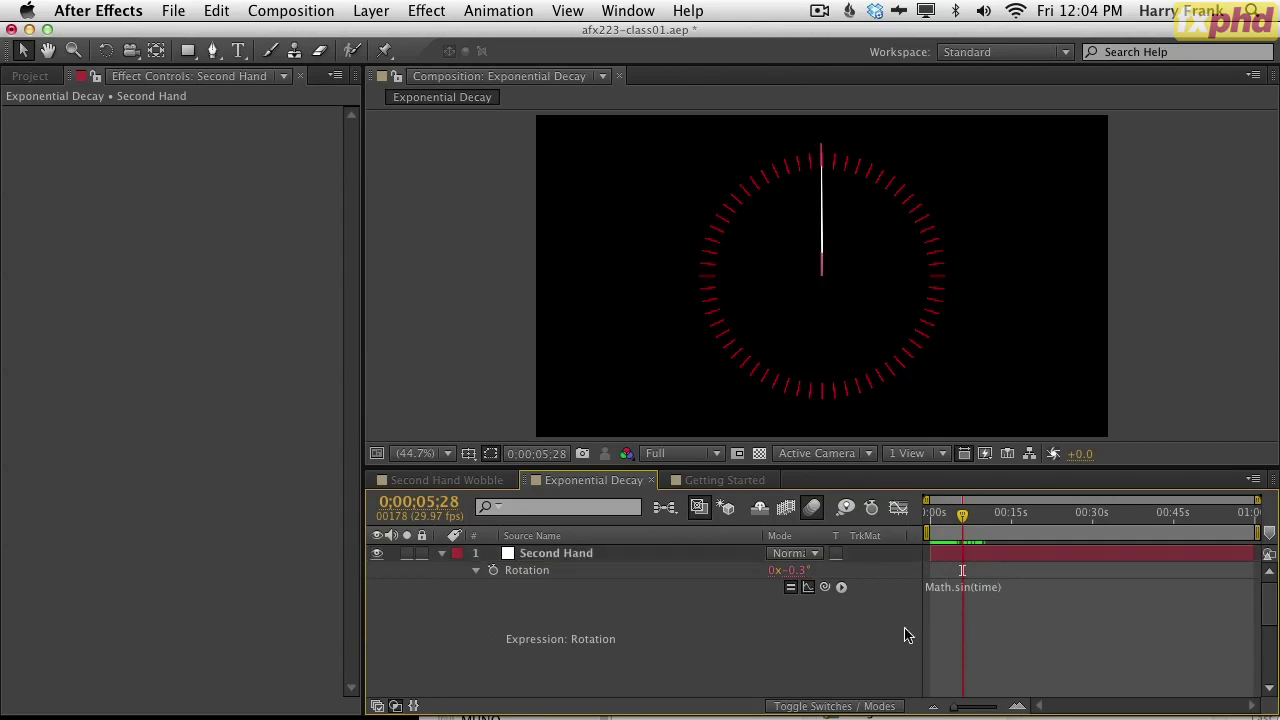
click(1015, 590)
click(1016, 588)
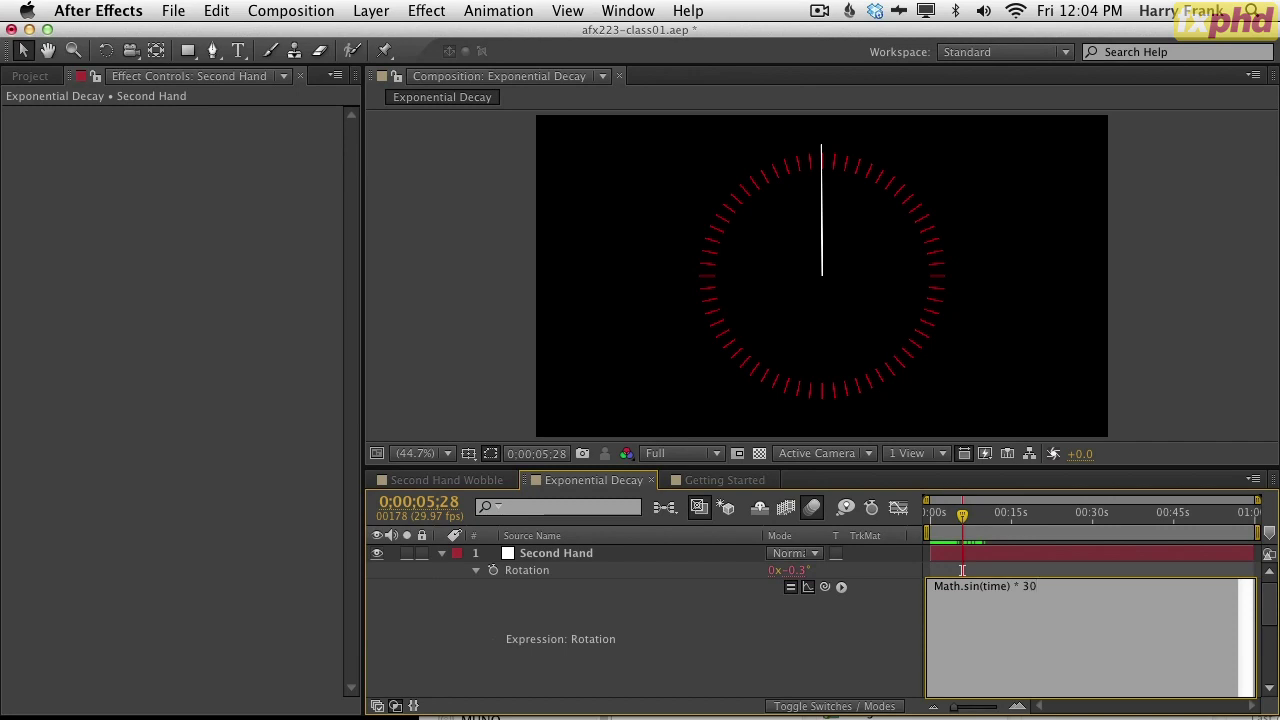
click(962, 570)
key(space)
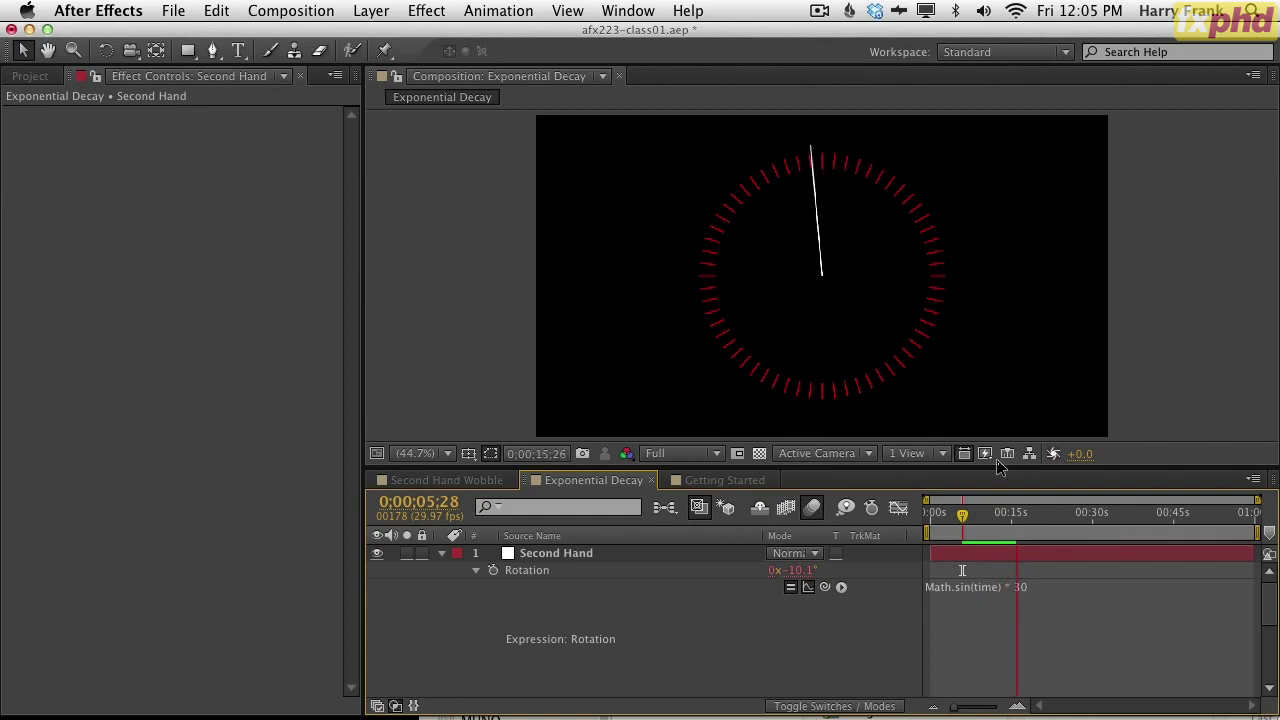
- Scrub to 0;00;10;16, inspect the amplified Rotation curve in the Graph Editor, and return the time to the start
drag(977, 512, 987, 512)
click(898, 508)
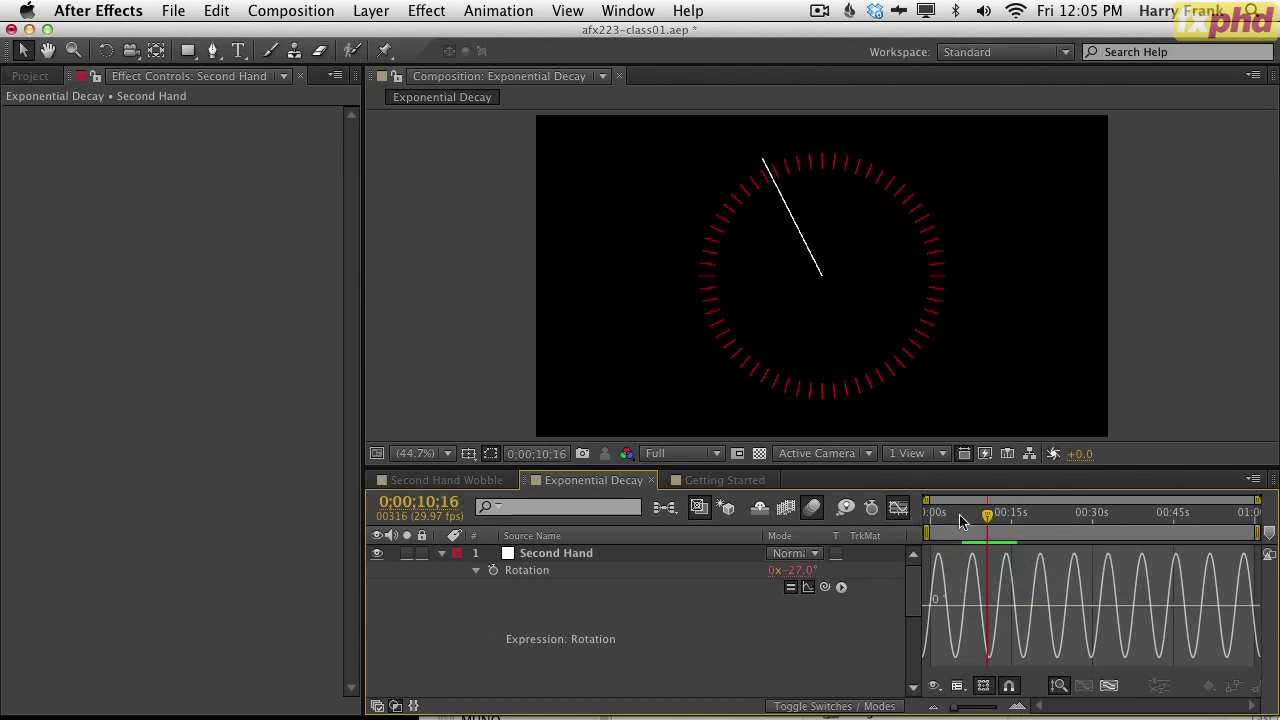
key(Home)
click(898, 508)
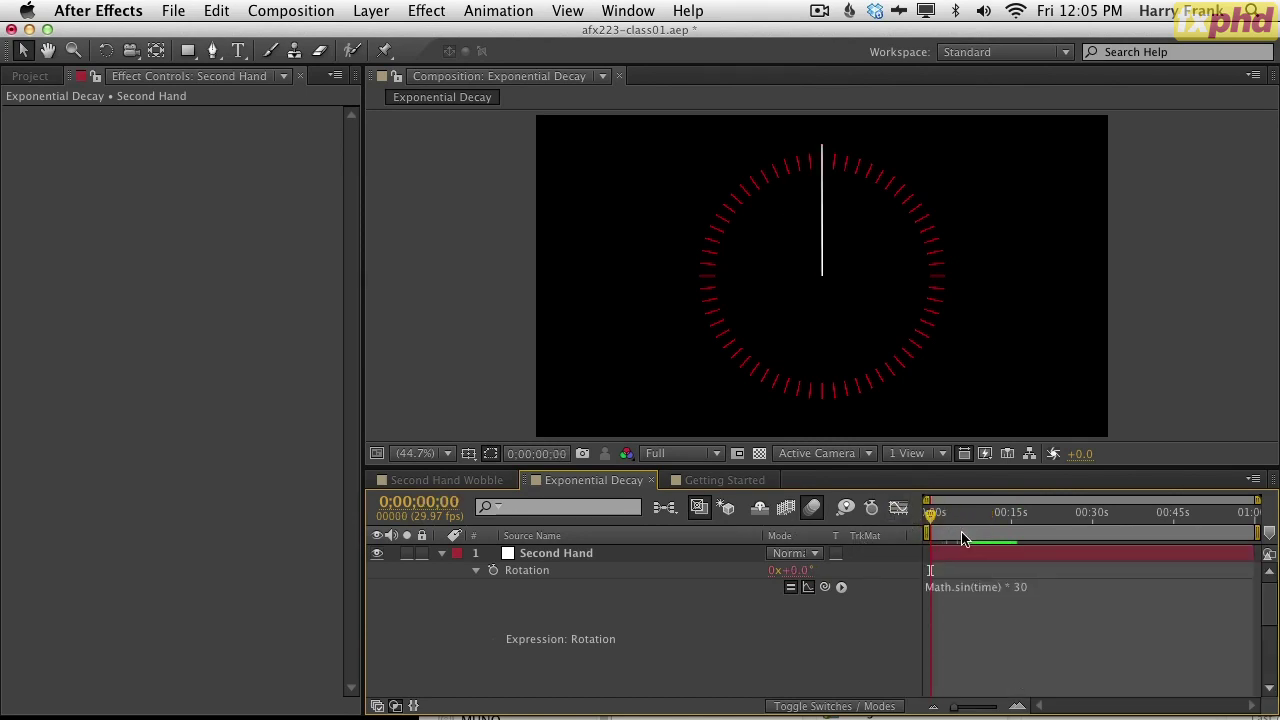
- Scrub to 0;00;07;01, show roughly the first 15 seconds of the timeline, and open the Math.sin(time) * 30 expression for editing
drag(966, 539, 965, 695)
click(1017, 706)
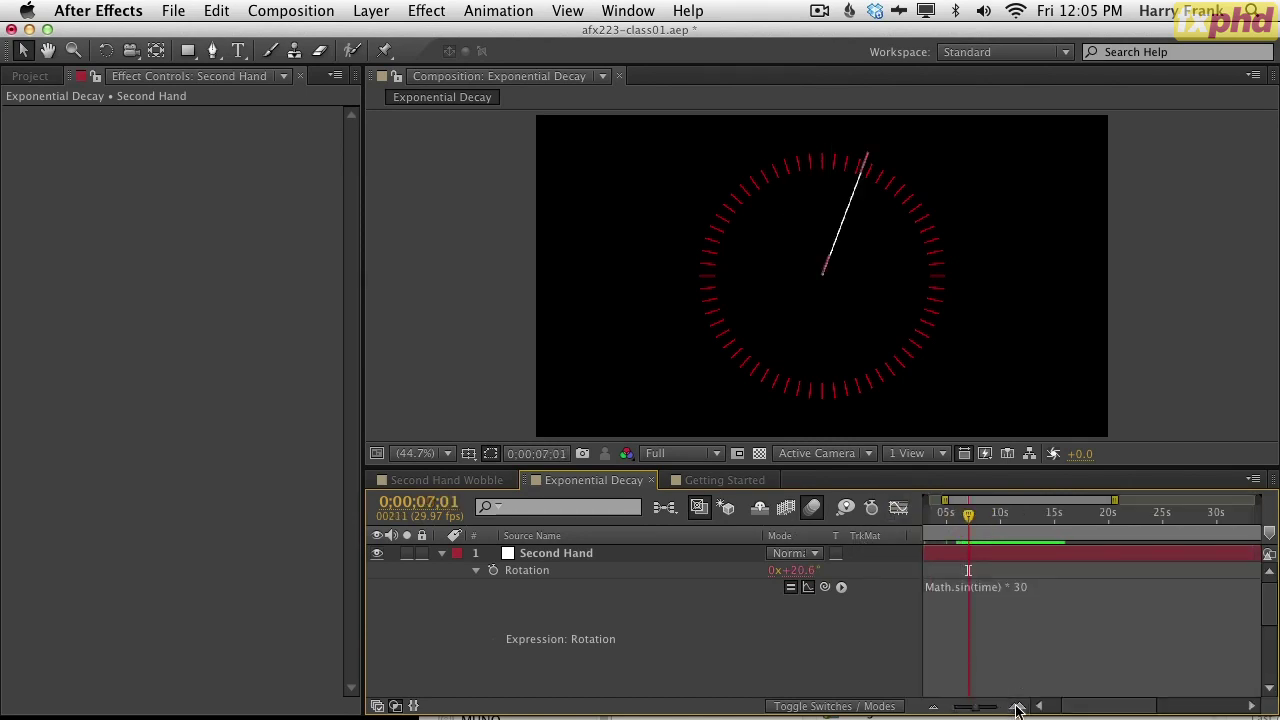
click(1017, 706)
click(966, 590)
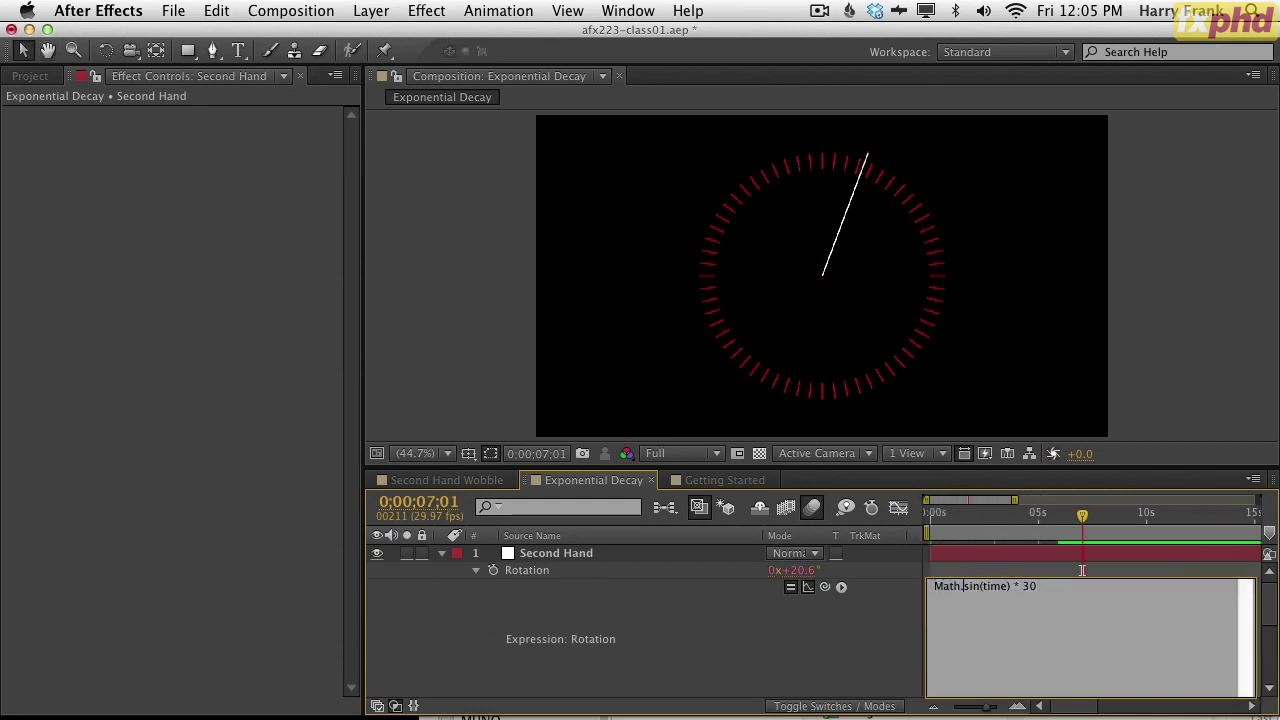
- Replace the sine function with cosine so the Second Hand's Rotation expression reads Math.cos(time) * 30
key(Delete)
key(BackSpace)
key(BackSpace)
text(cos)
click(1082, 570)
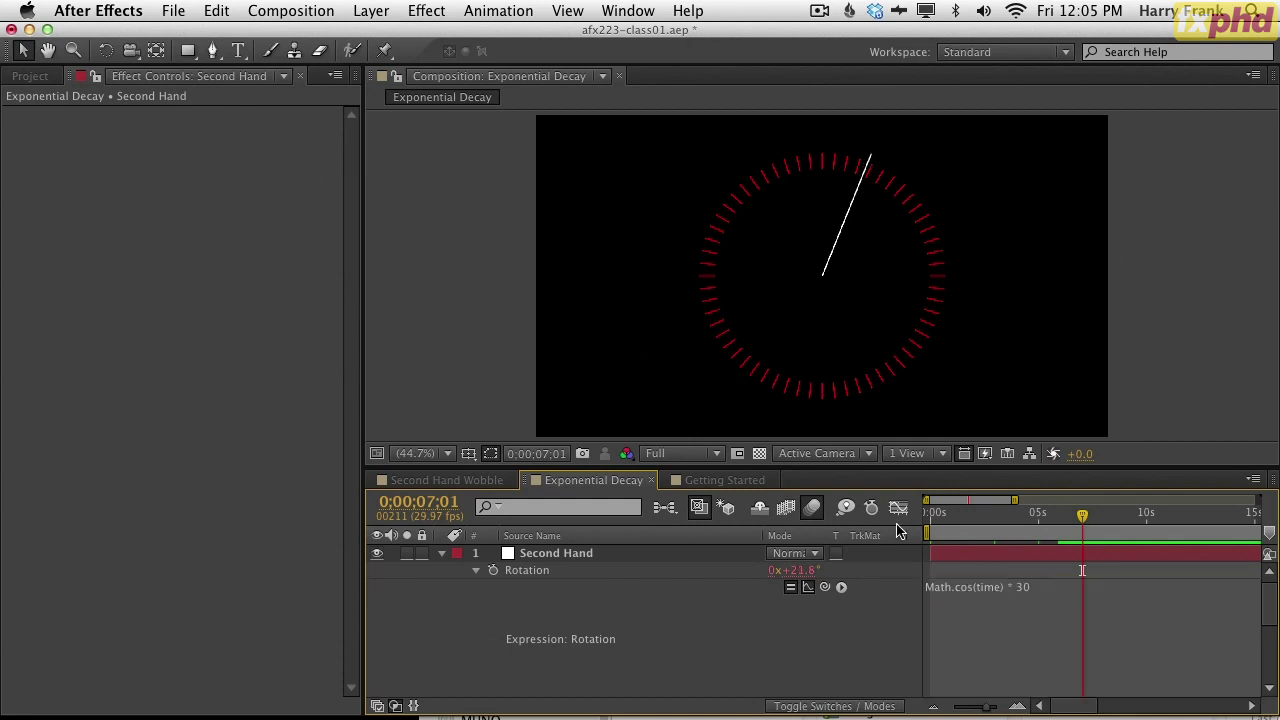
- Examine the cosine rotation curve in the Graph Editor from the start of the composition and compare it with the expression
click(898, 508)
click(926, 516)
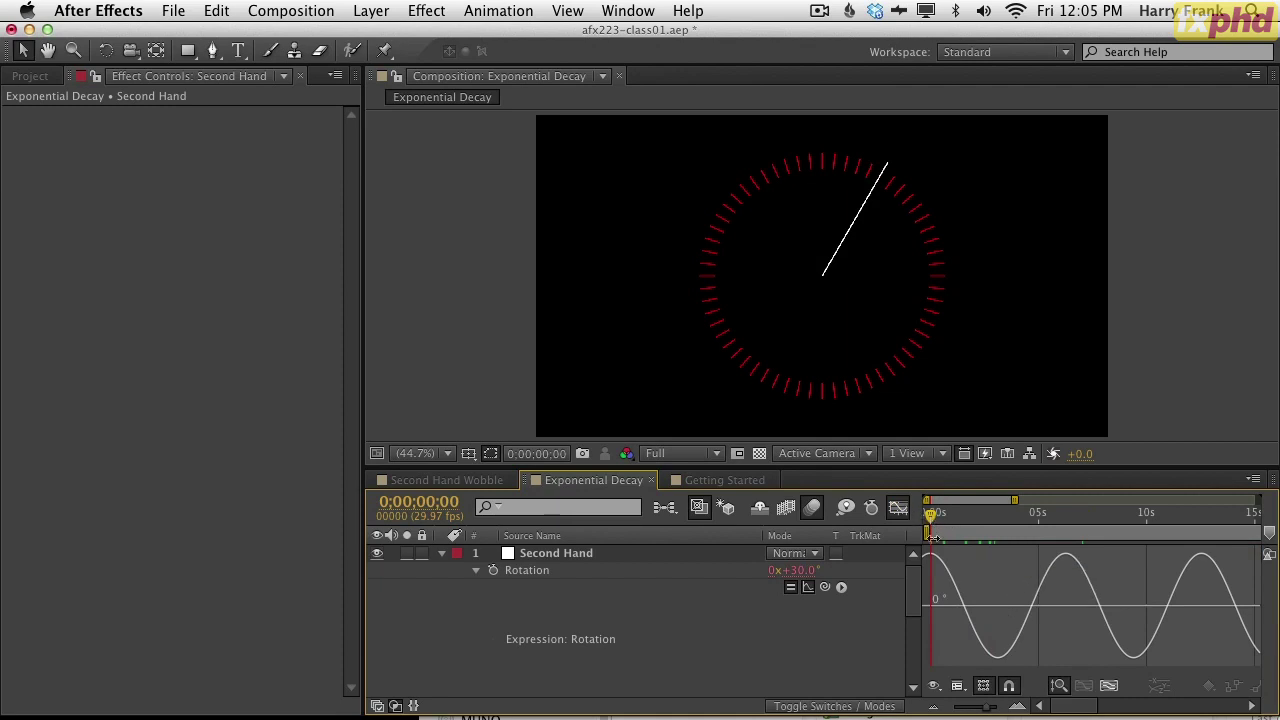
click(898, 508)
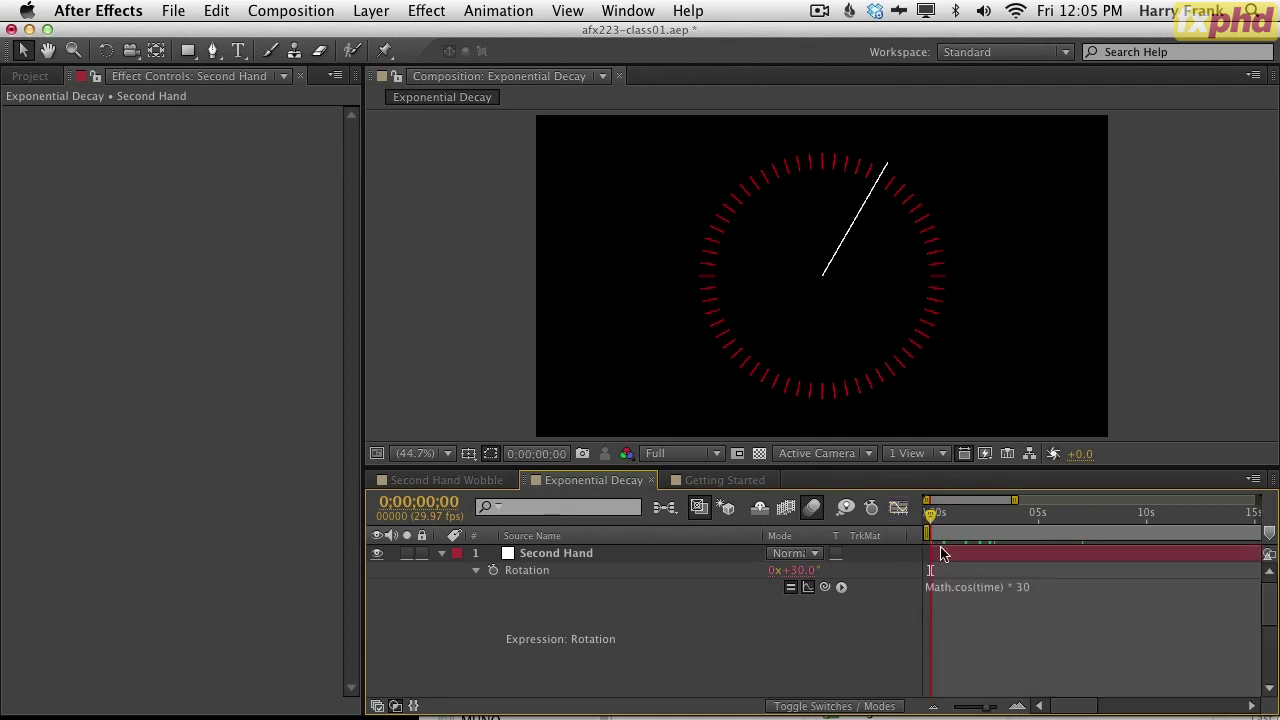
click(972, 592)
click(966, 588)
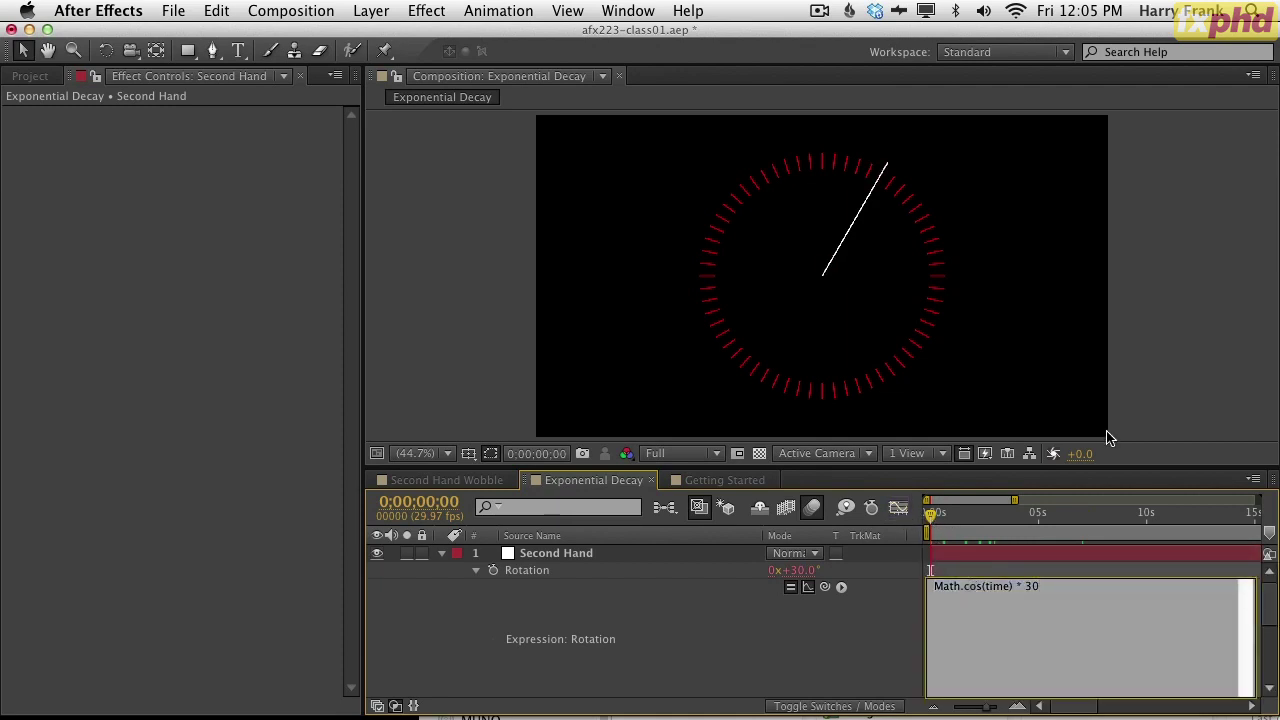
click(866, 675)
click(898, 508)
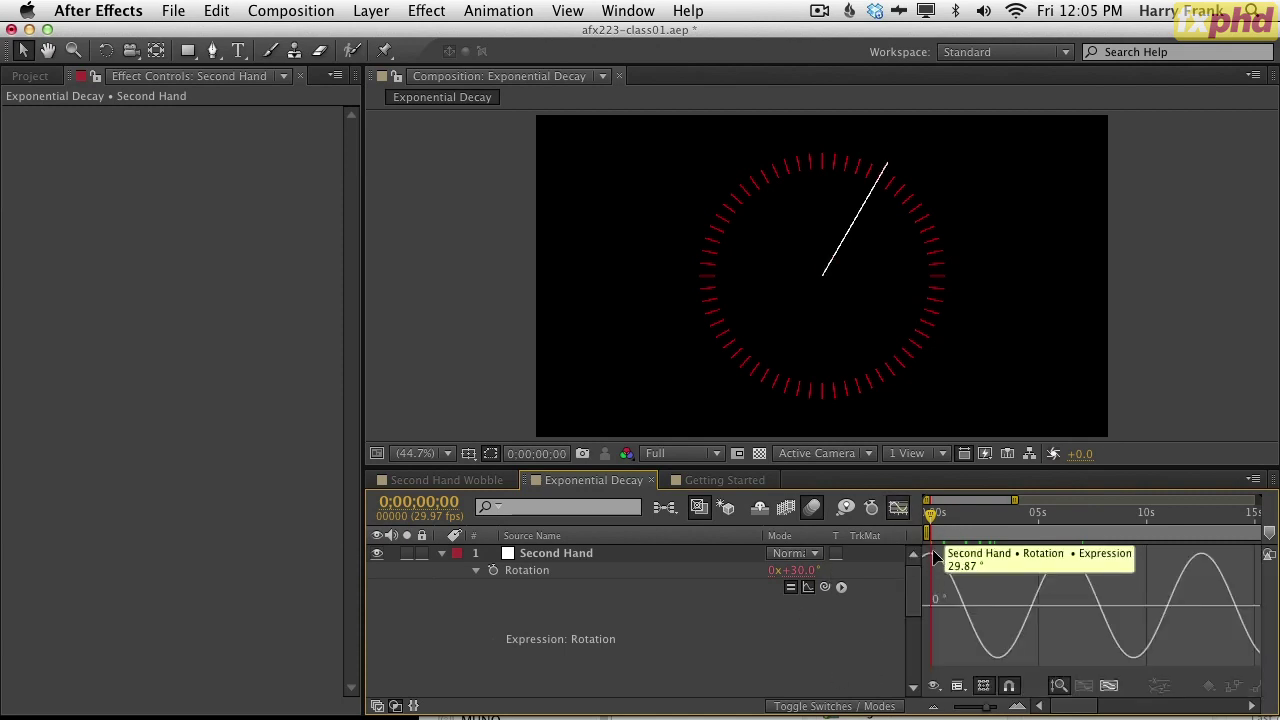
click(898, 508)
- Change the Second Hand's Rotation expression back to Math.sin(time) * 30
click(966, 587)
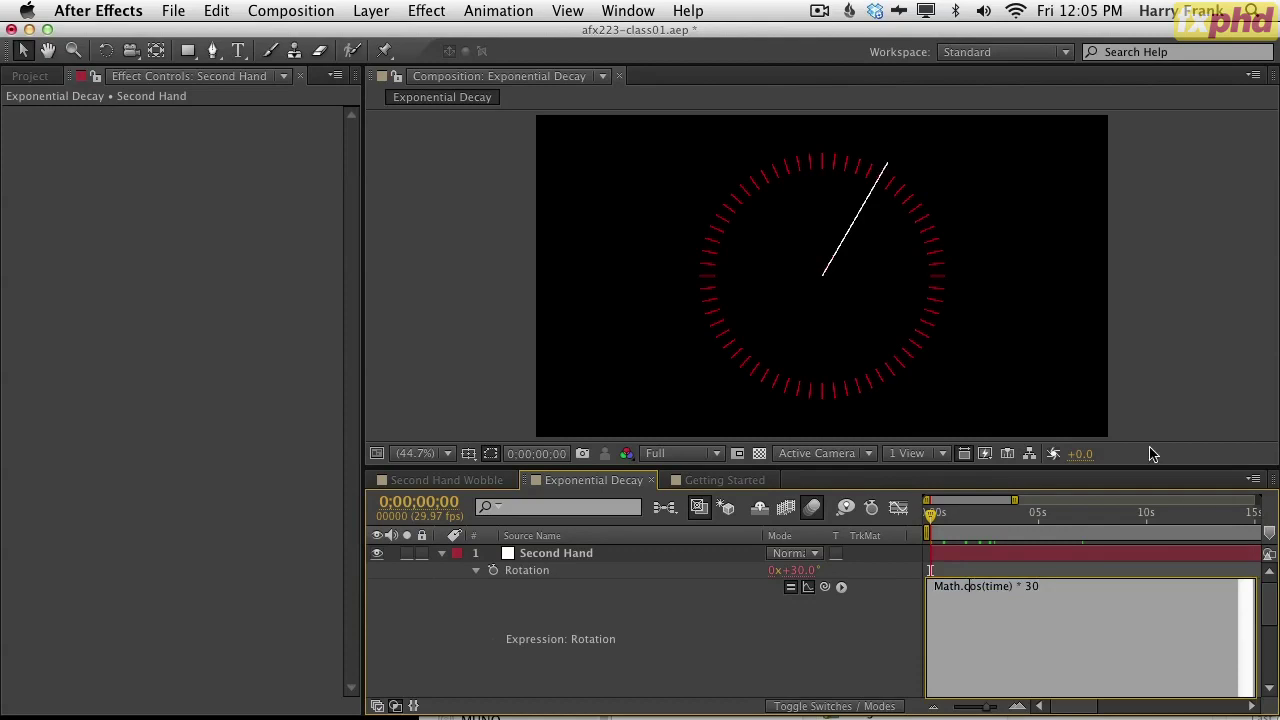
key(BackSpace)
key(Delete)
key(Delete)
text(sin)
click(930, 570)
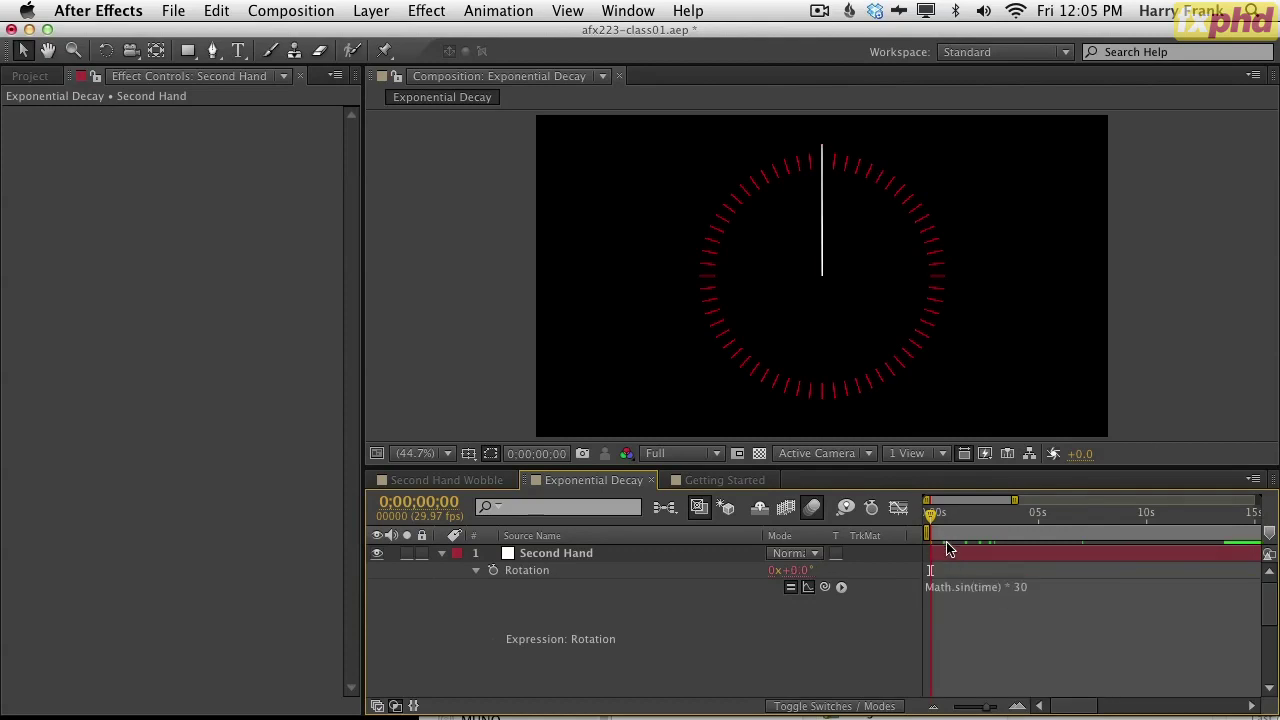
- Examine the sine rotation curve in the Graph Editor, the time term in the expression, and the hand's swing over the first three seconds
click(898, 507)
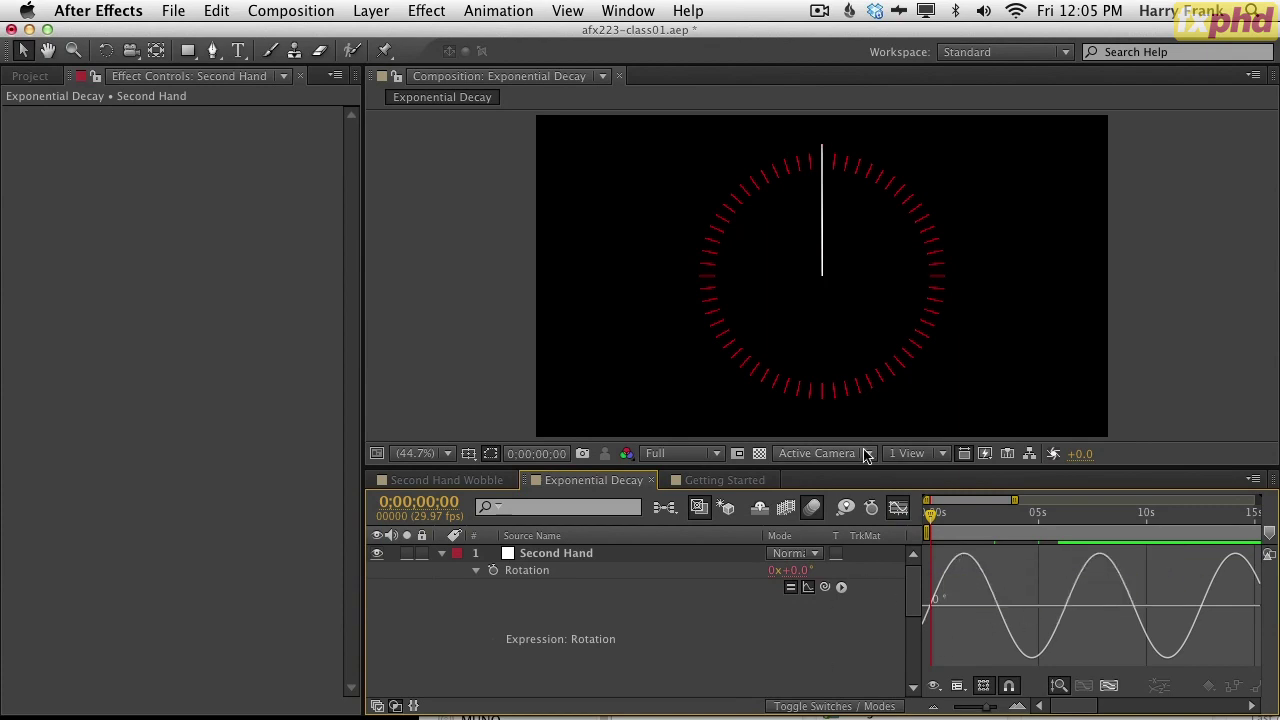
click(898, 508)
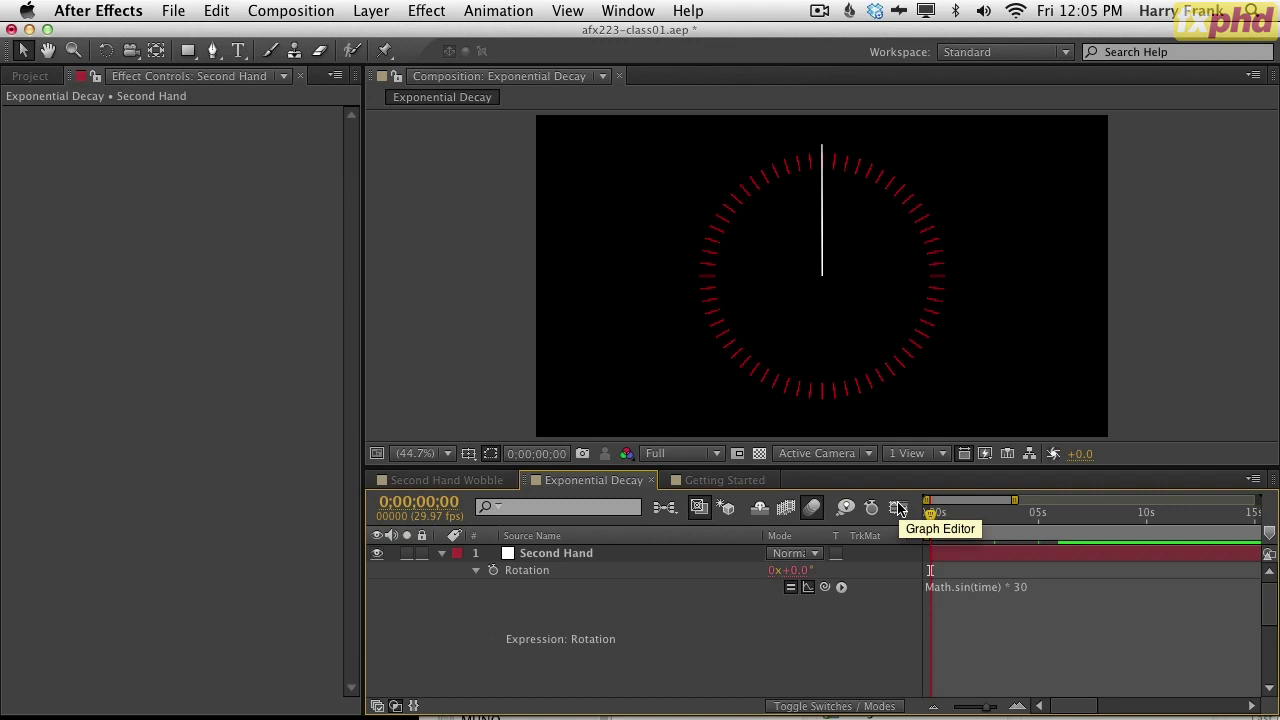
drag(956, 517, 994, 545)
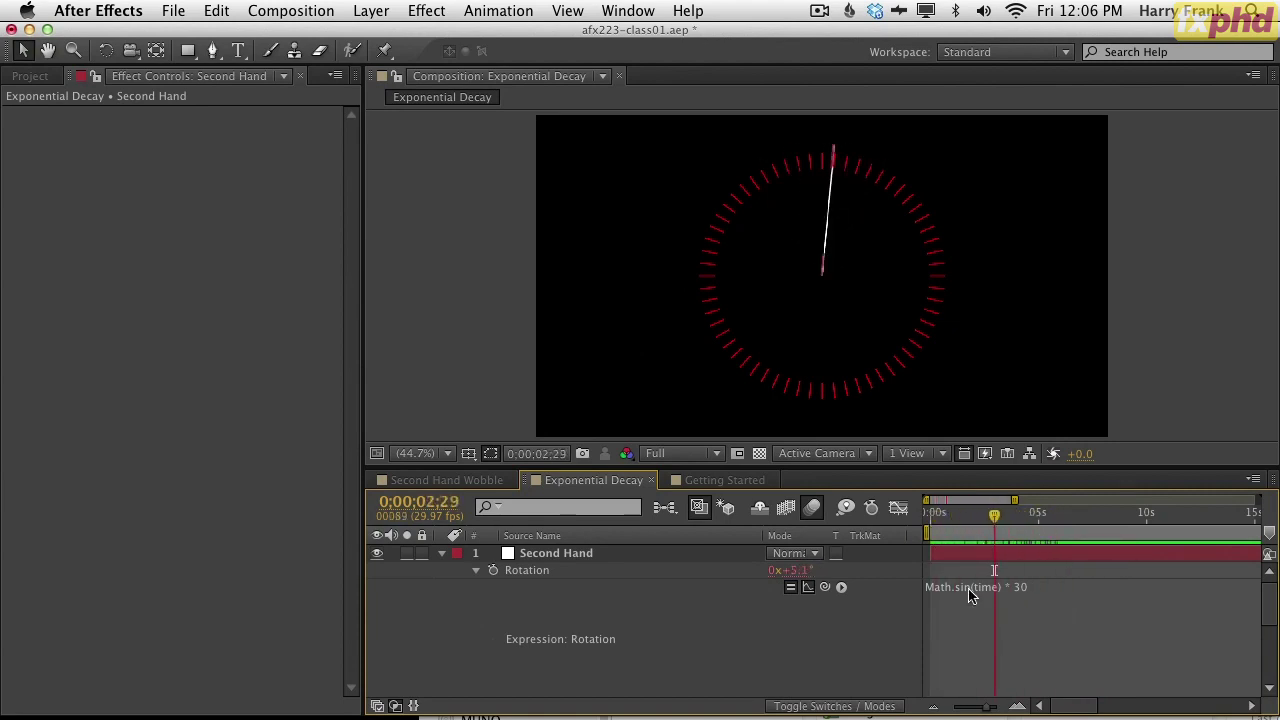
click(986, 600)
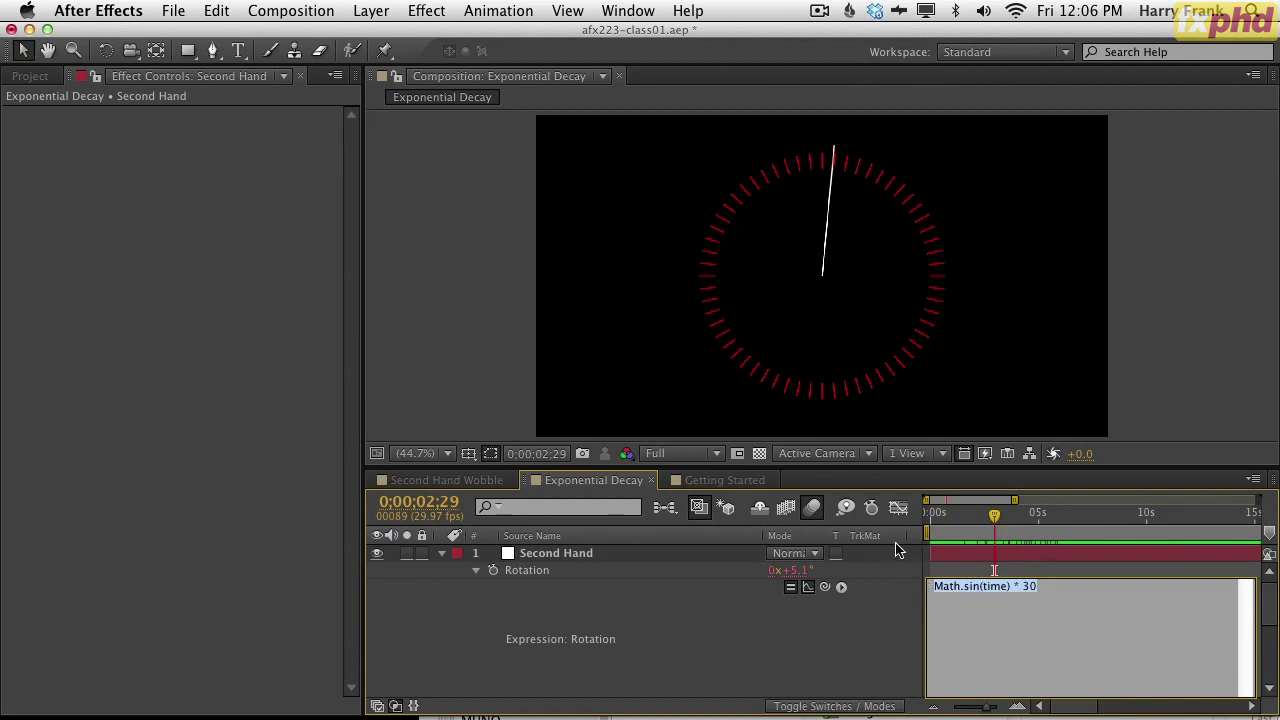
key(KP_Enter)
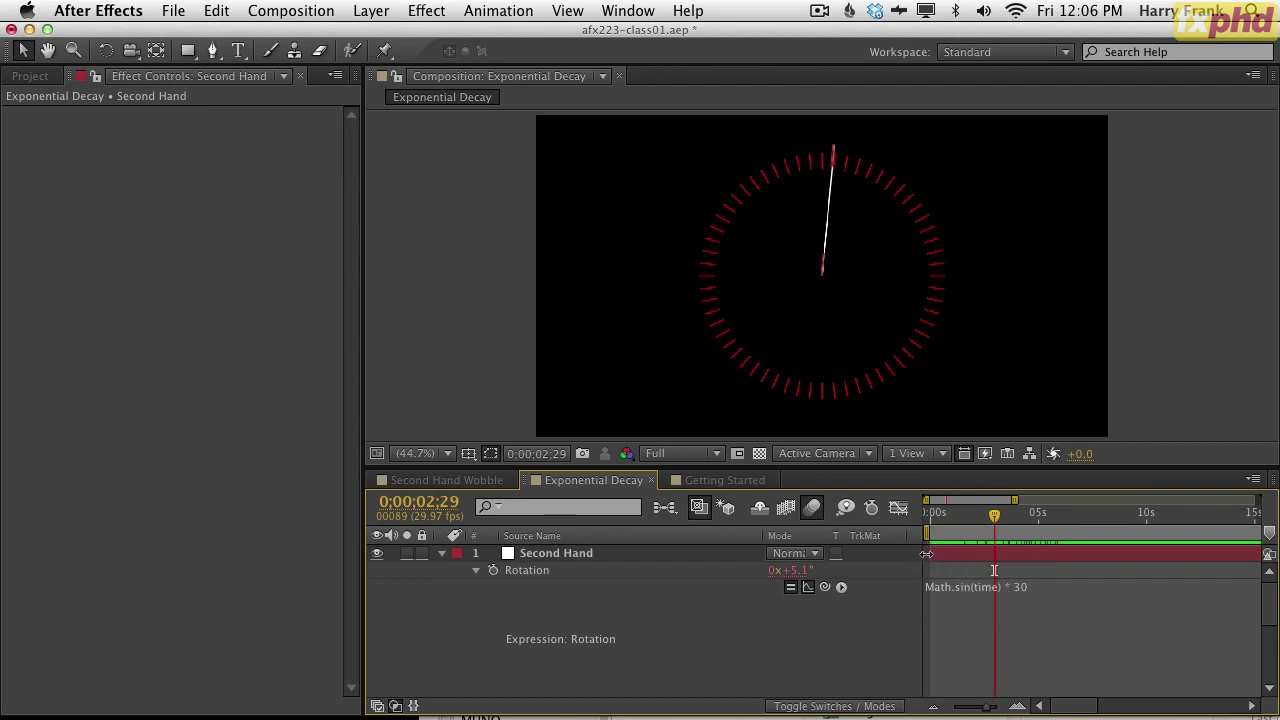
click(980, 587)
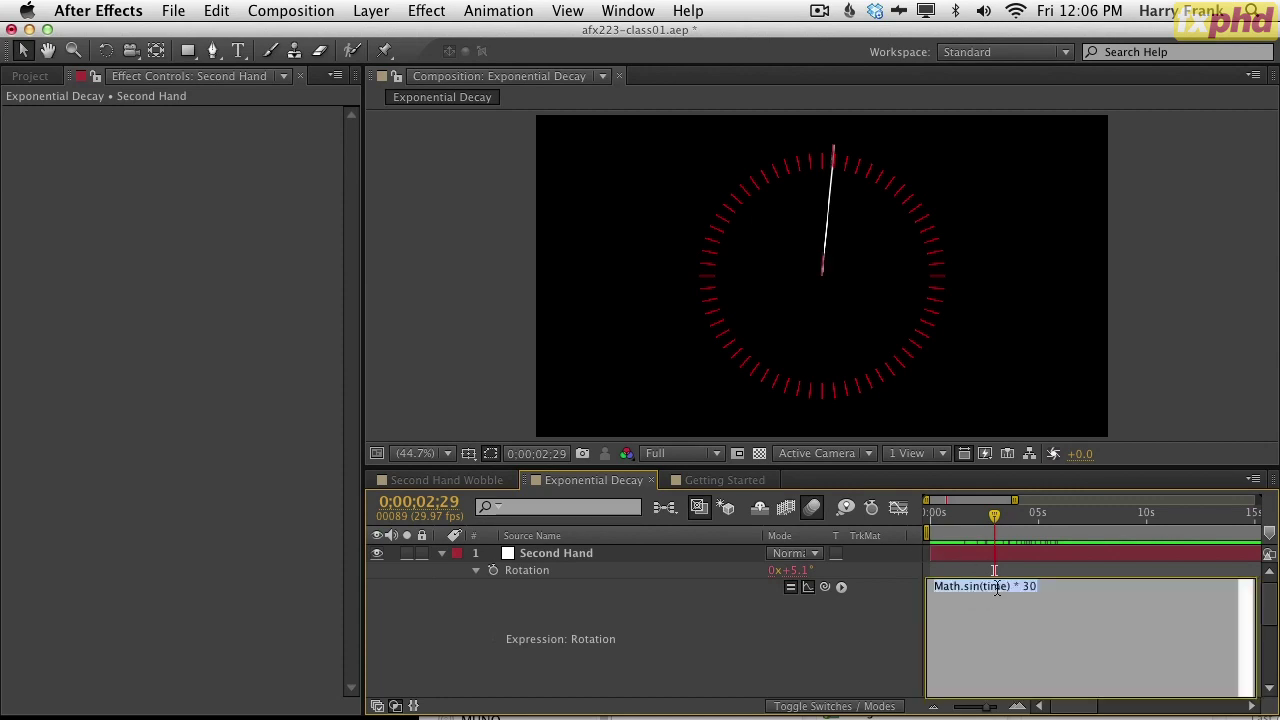
double_click(990, 587)
click(867, 615)
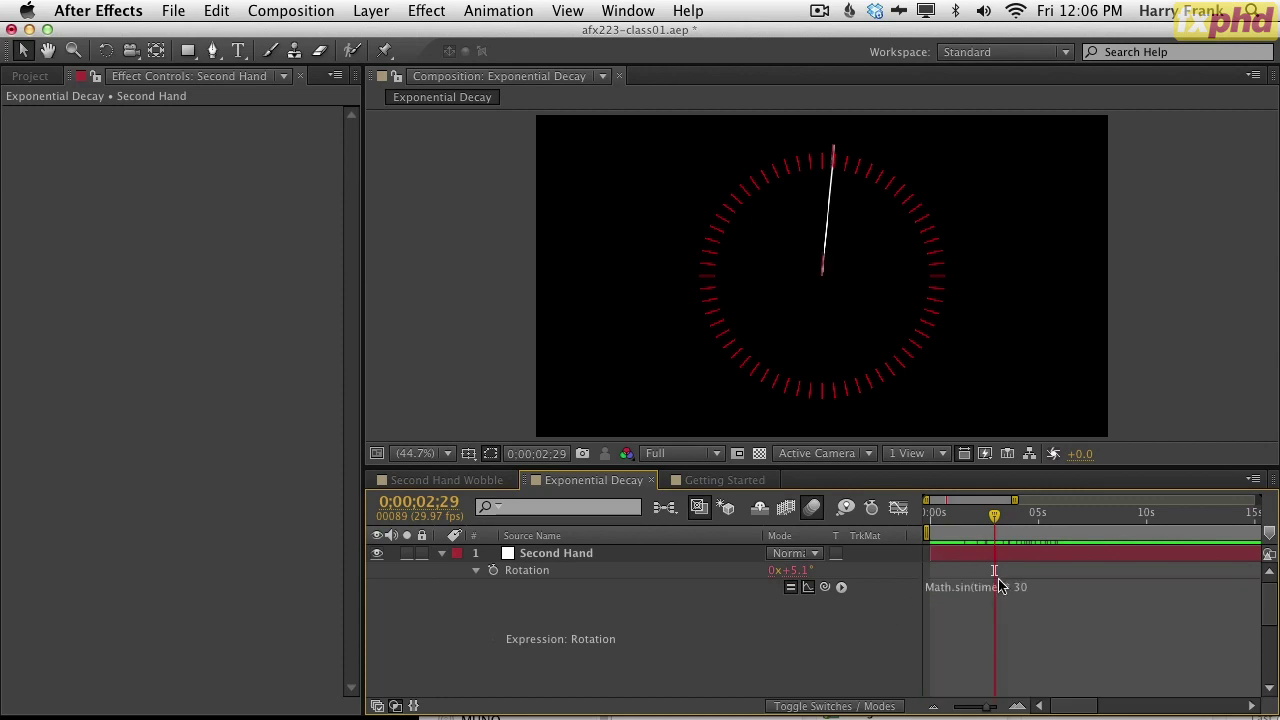
drag(994, 516, 977, 540)
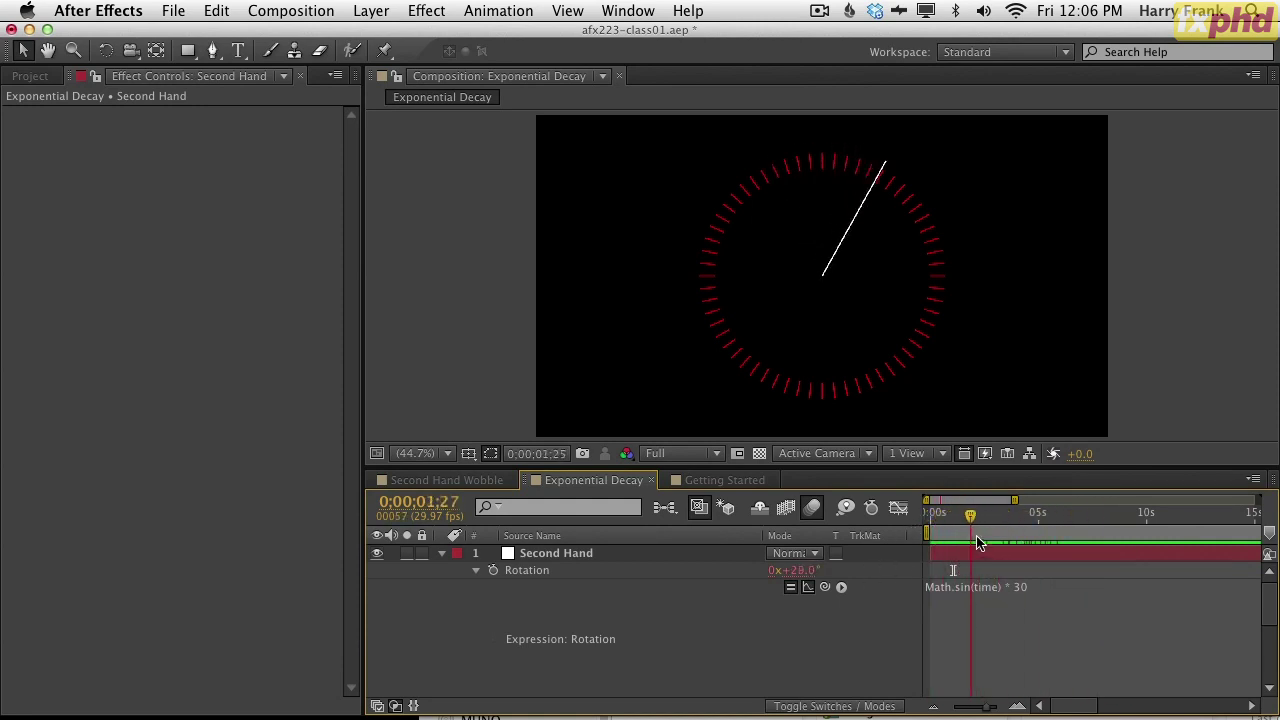
- Multiply time by 10 inside the sine so the Rotation expression reads Math.sin(time*10) * 30
click(998, 588)
click(998, 588)
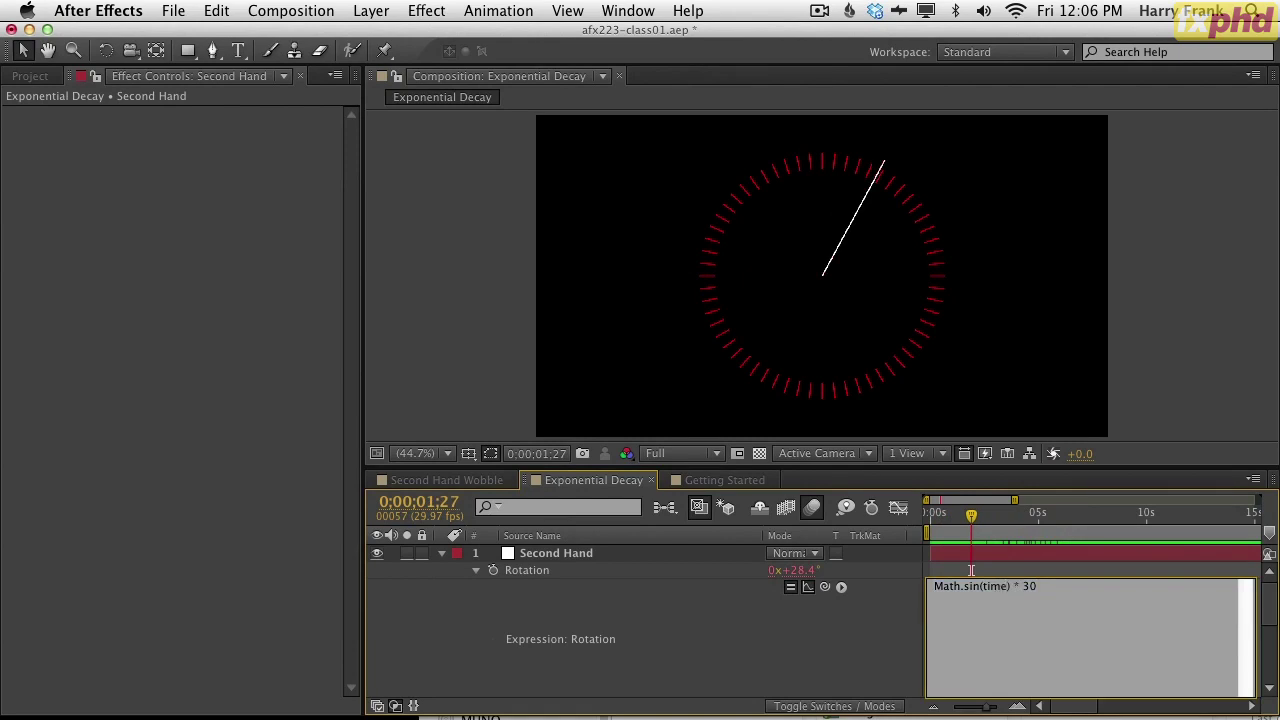
text(*10)
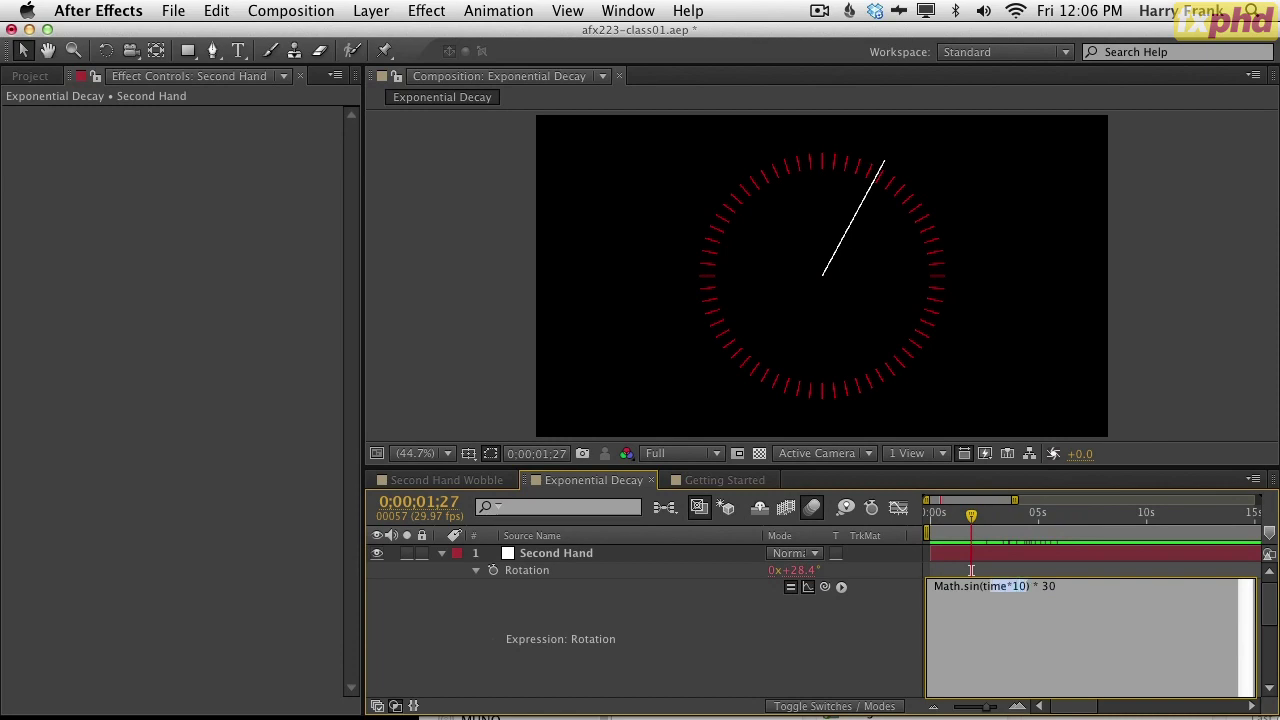
click(970, 570)
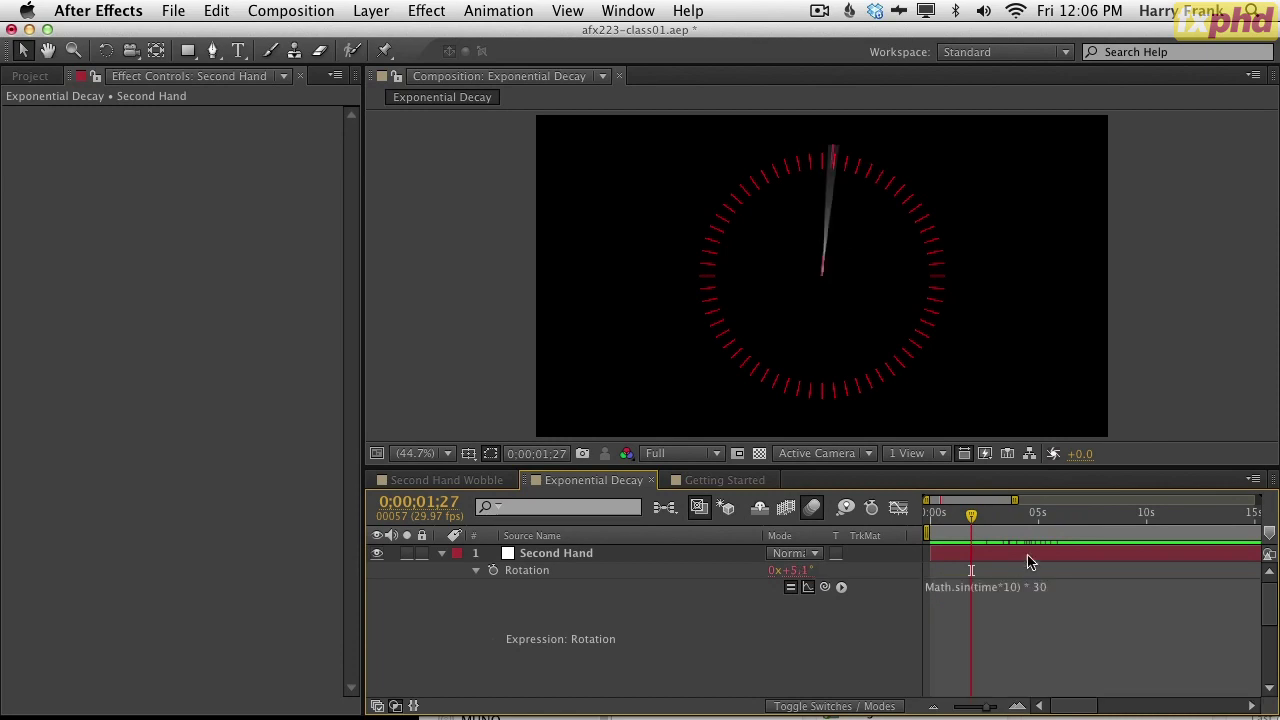
- Review the time*10 and * 30 parts of the Rotation expression and preview the swing from 0;00;01;12
click(1006, 587)
click(1006, 587)
drag(1075, 593, 979, 589)
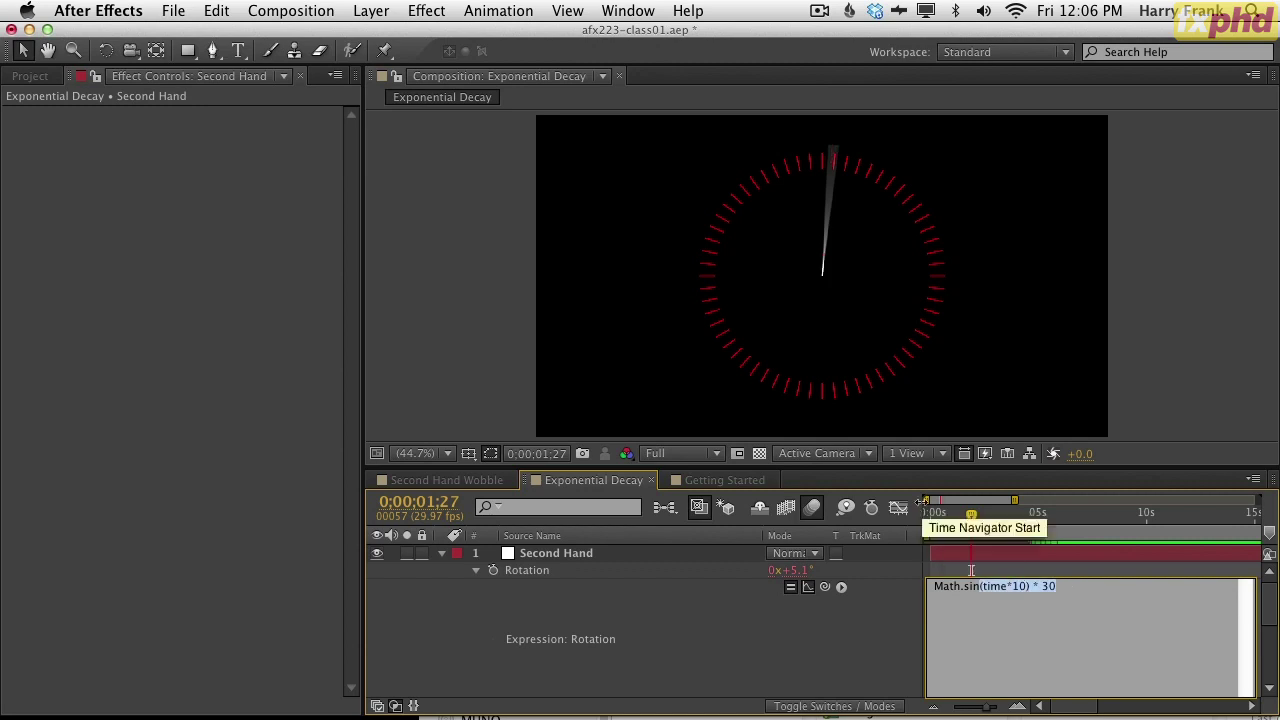
click(1051, 593)
drag(1032, 589, 1103, 591)
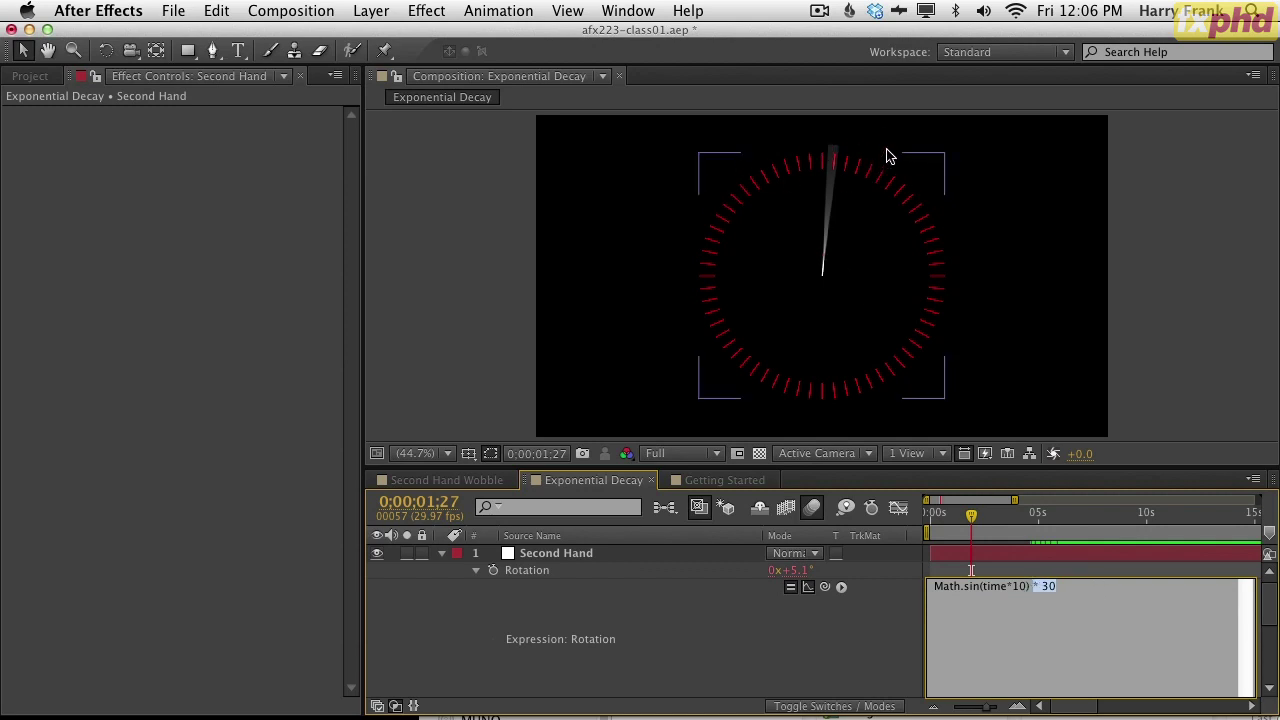
click(707, 198)
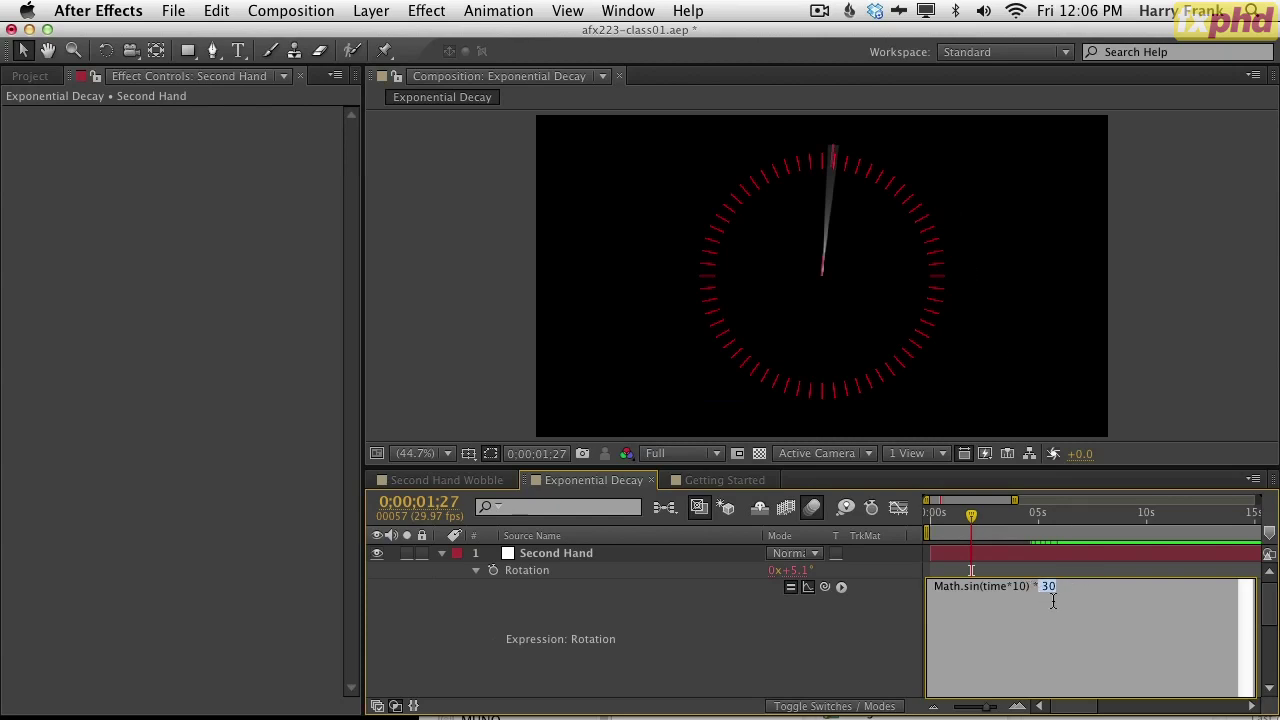
click(997, 586)
drag(1023, 586, 988, 586)
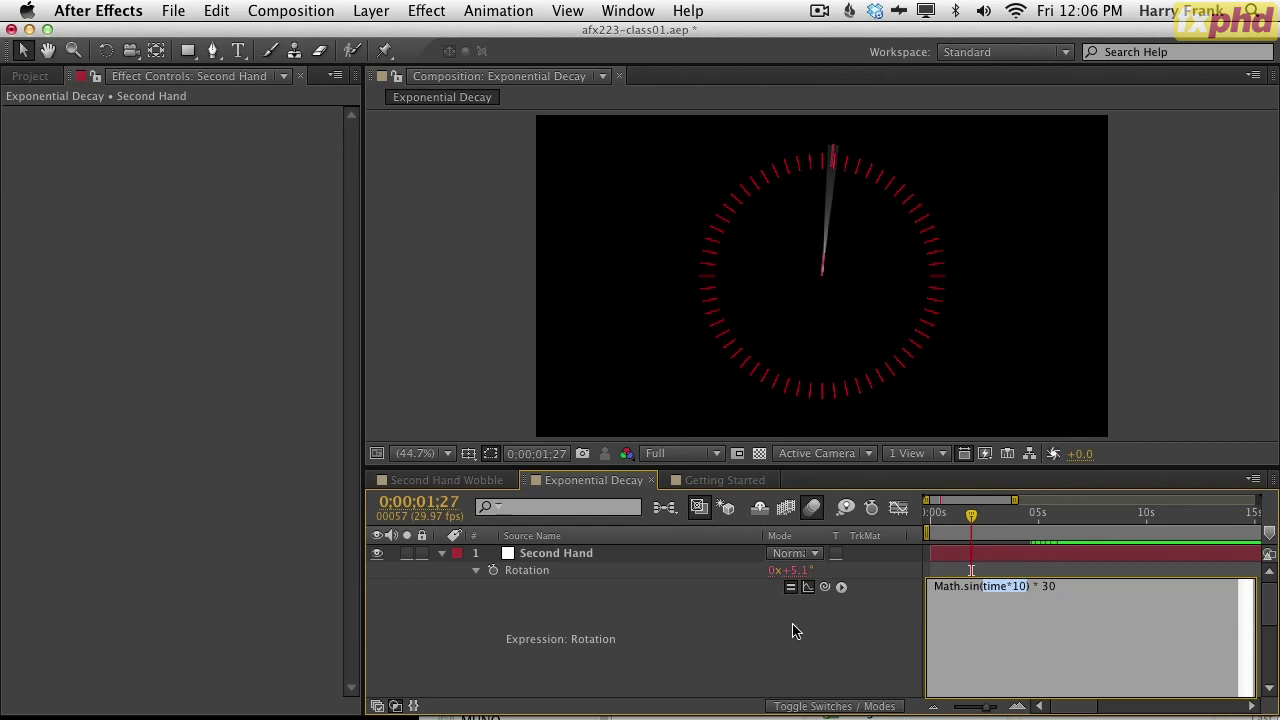
click(960, 520)
key(space)
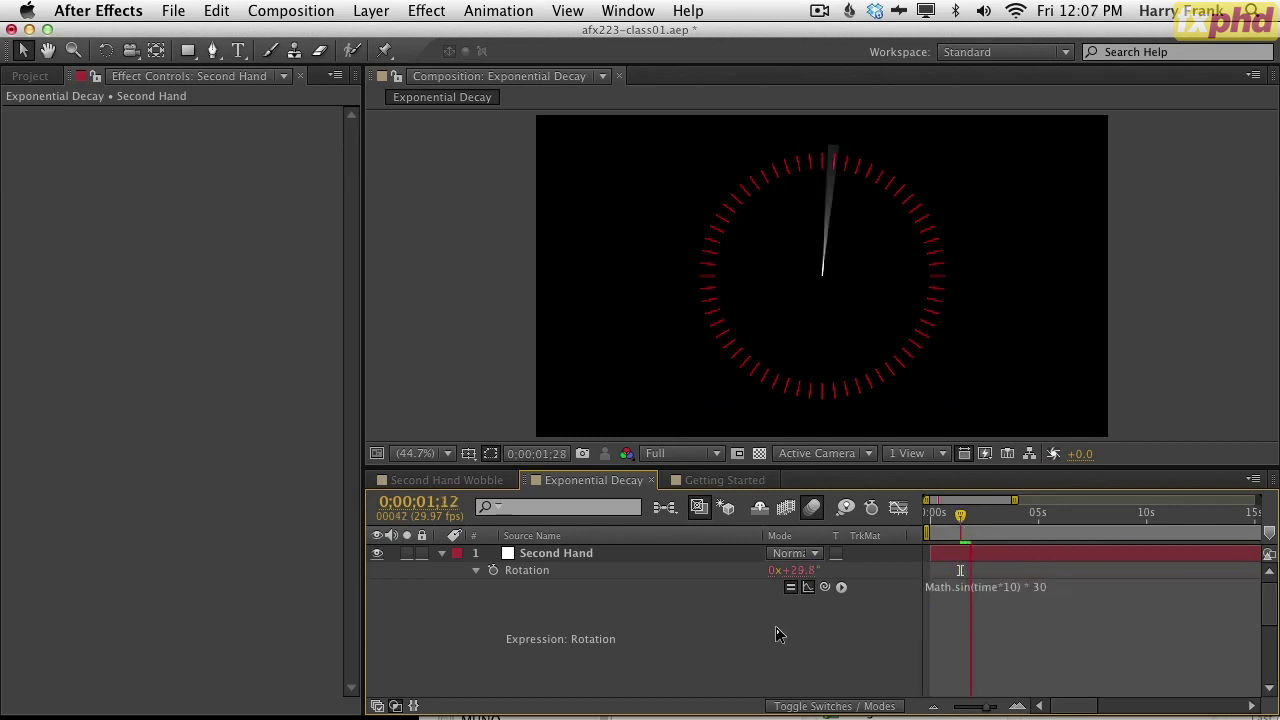
- Set the time multiplier in the Rotation expression to 20 and preview the swing
click(1012, 587)
key(BackSpace)
text(2)
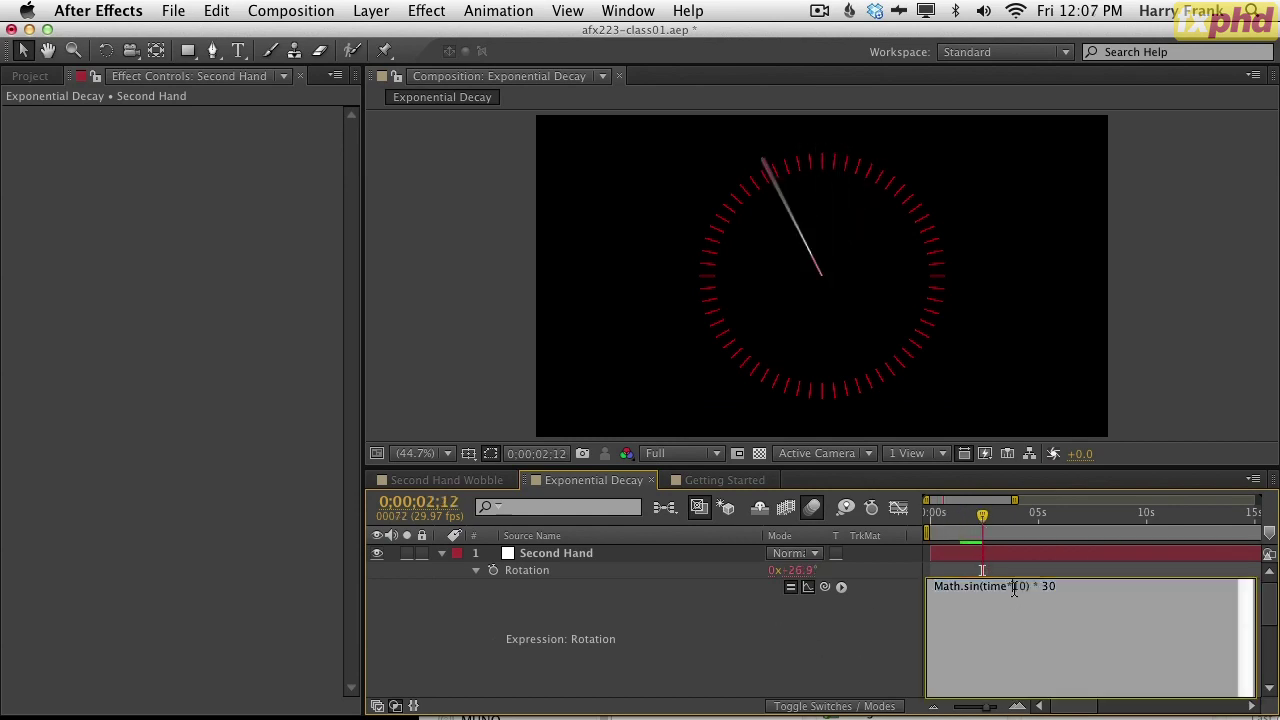
key(KP_Enter)
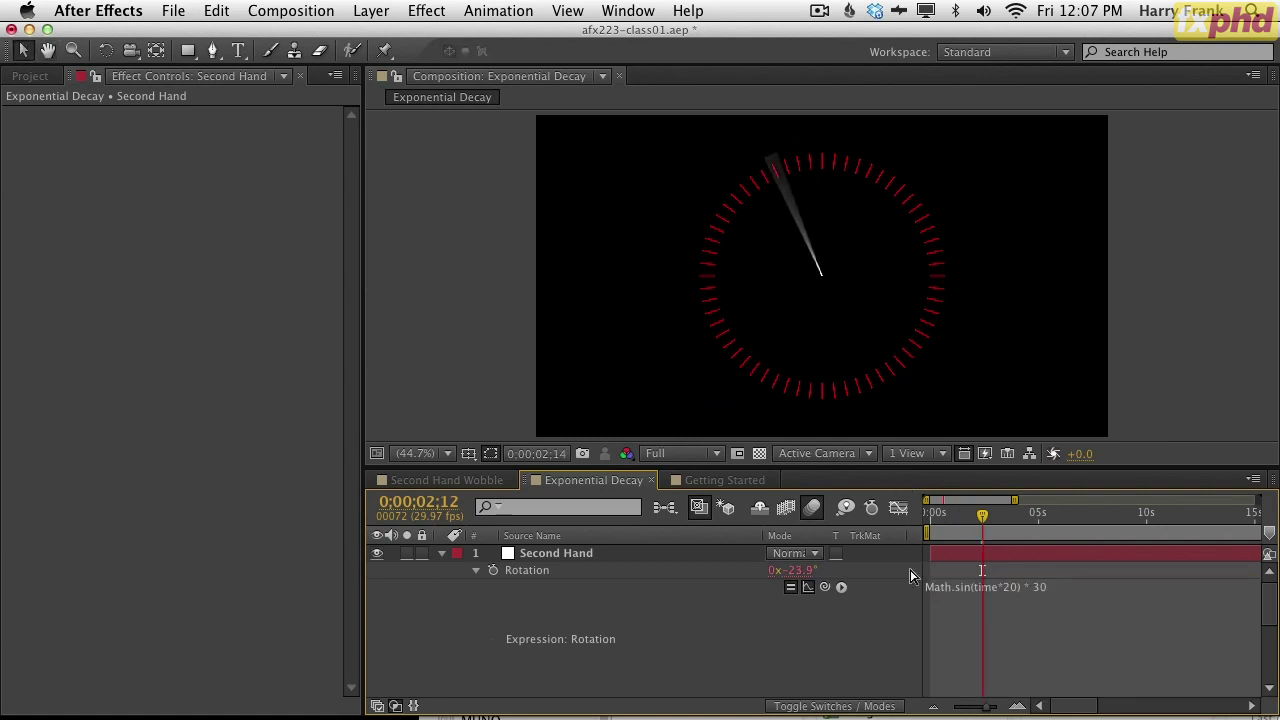
key(space)
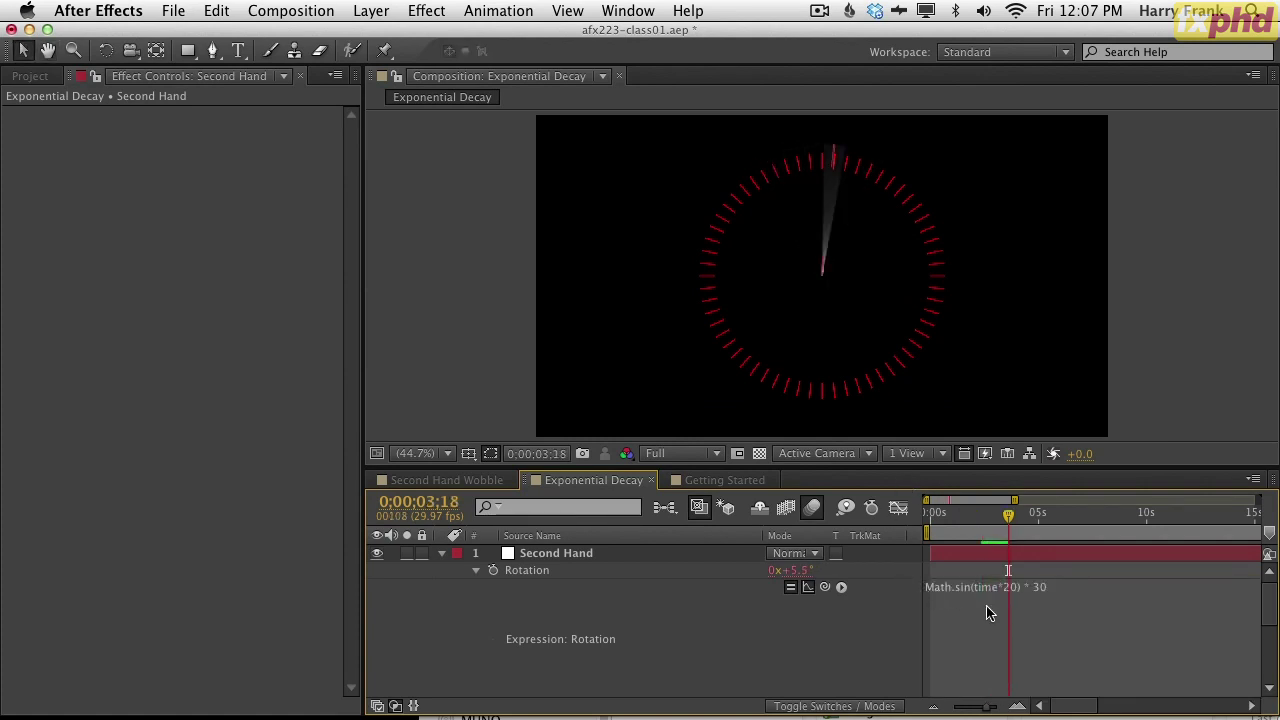
- Declare freq = 20; above the sine line and use freq as the time multiplier, giving Math.sin(time*freq) * 30
click(990, 588)
key(Left)
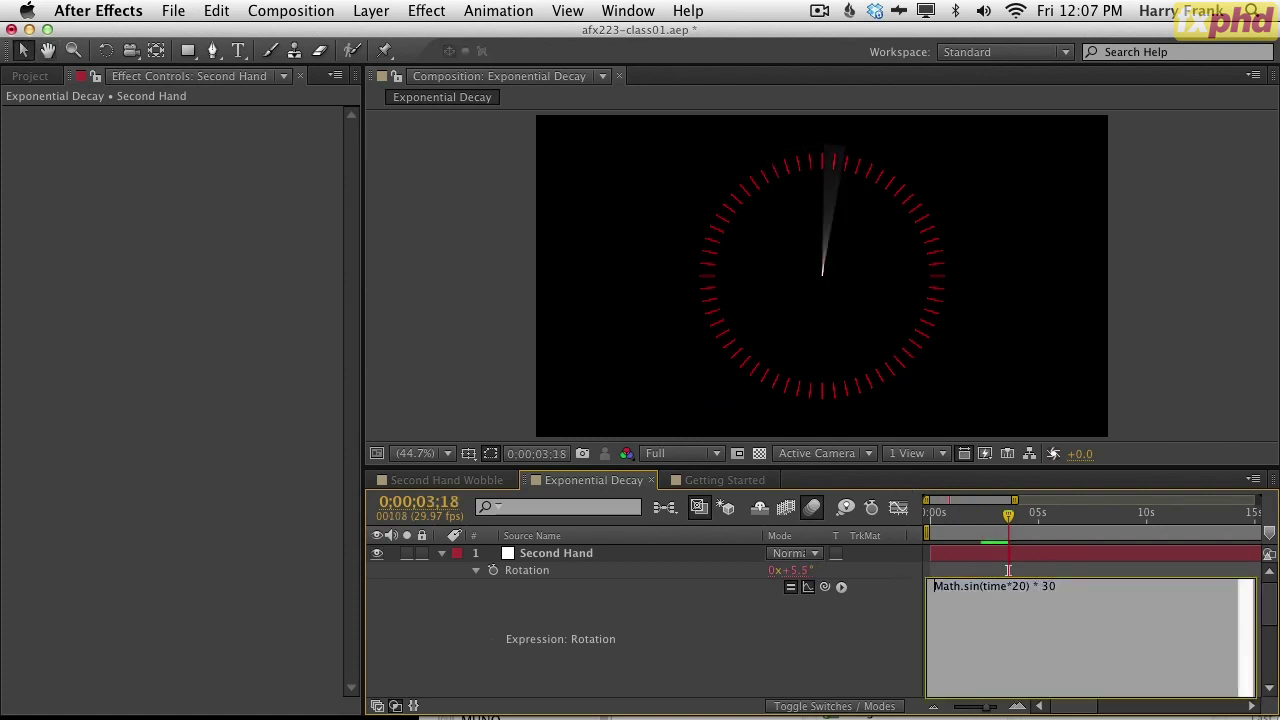
key(Return)
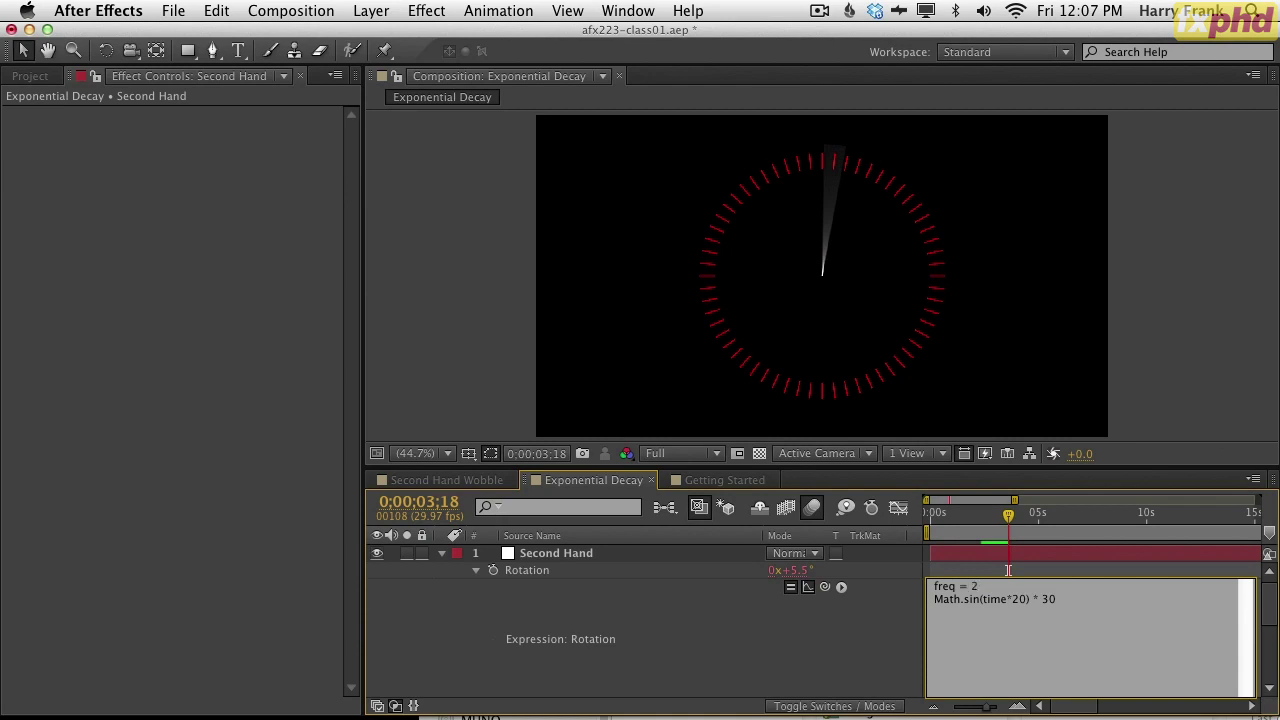
key(Return)
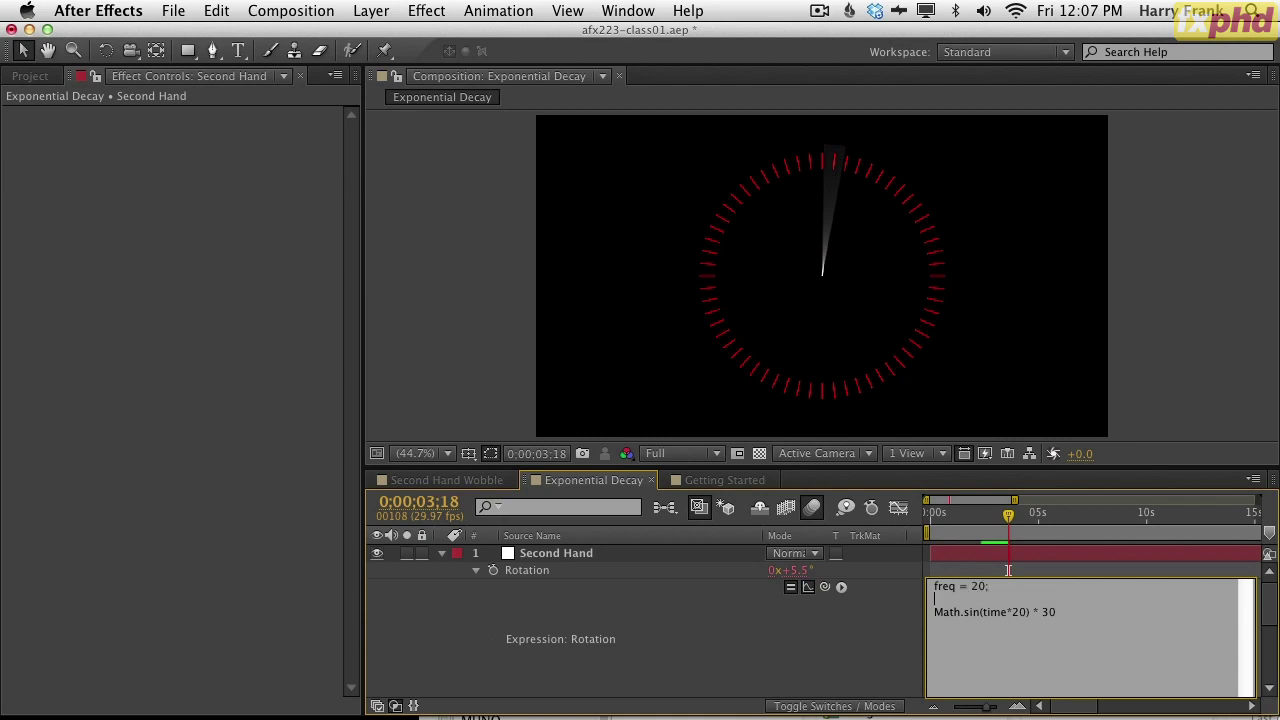
double_click(1017, 615)
text(freqw)
key(BackSpace)
key(KP_Enter)
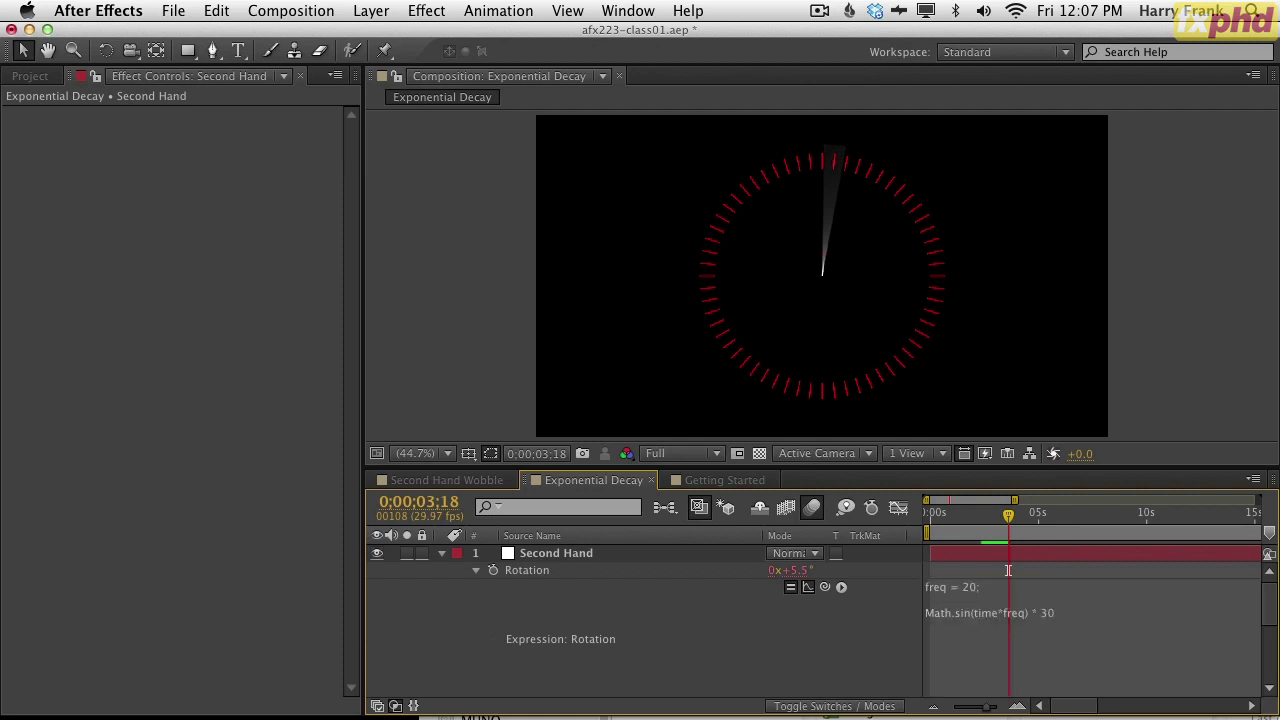
- Review where freq is declared and used in the Rotation expression, and check the swing around 0;00;02;01
click(944, 586)
double_click(944, 586)
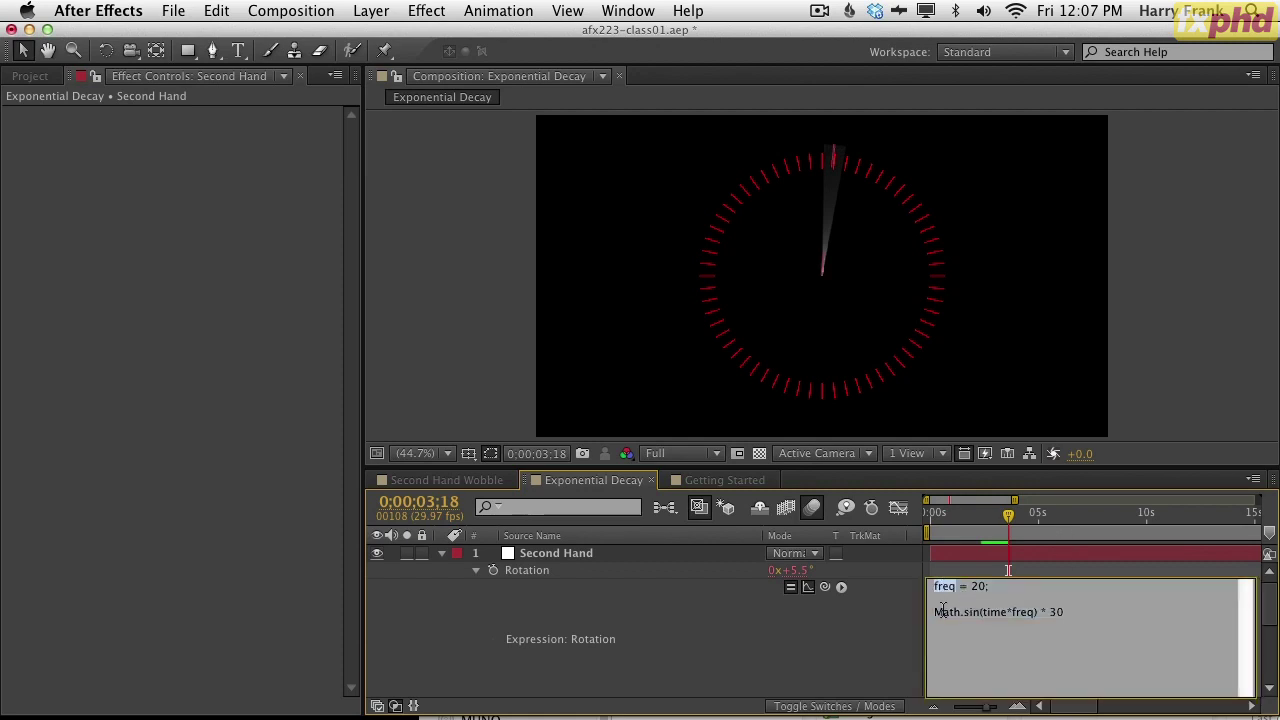
double_click(946, 587)
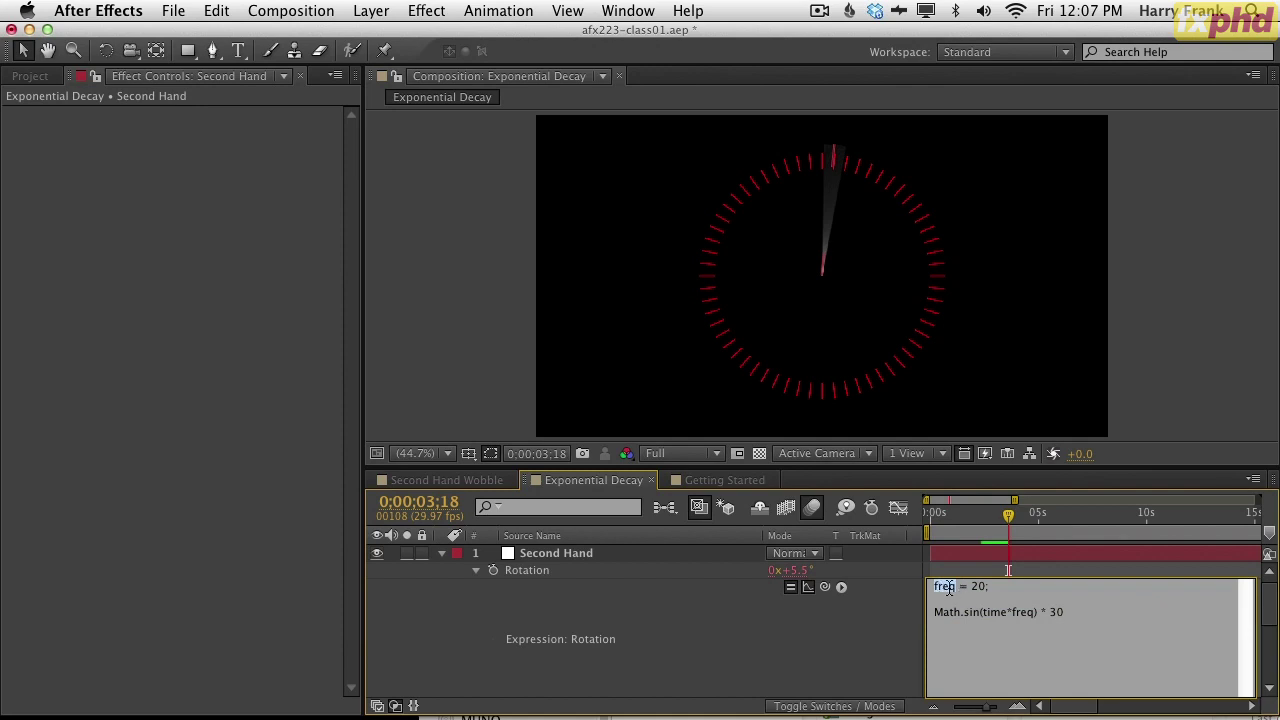
double_click(1025, 613)
double_click(978, 587)
click(866, 608)
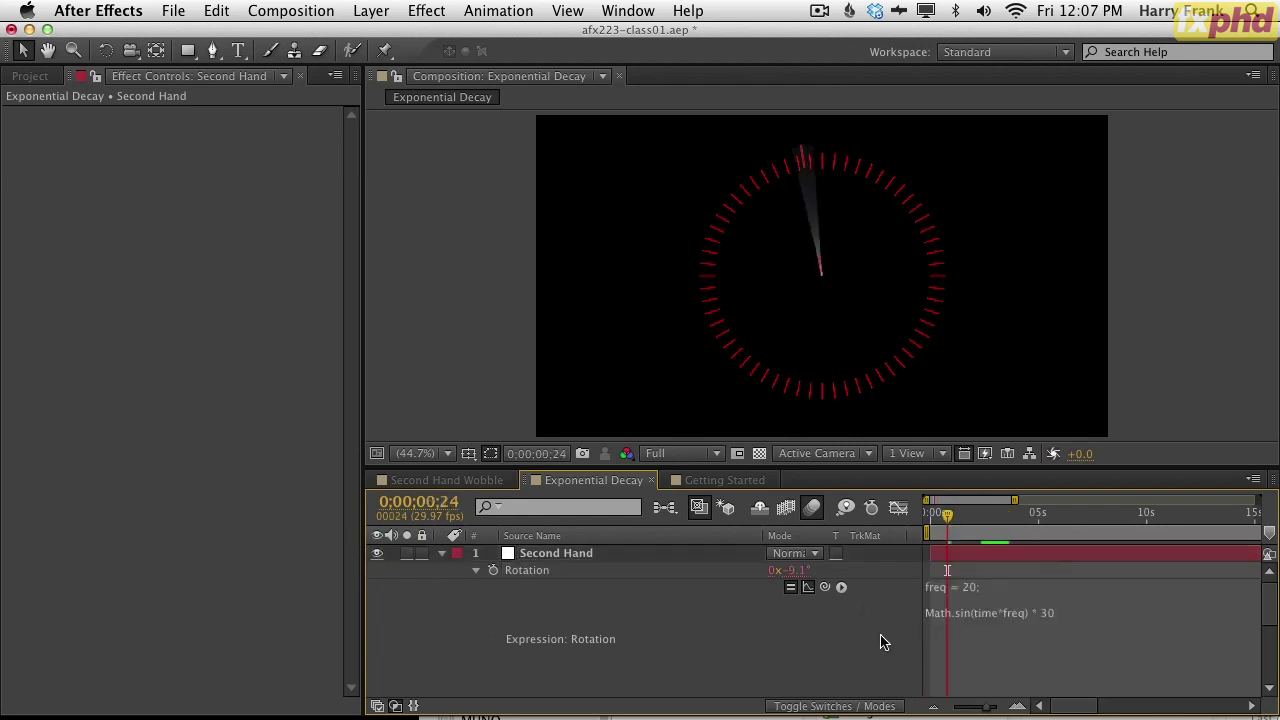
drag(990, 532, 975, 524)
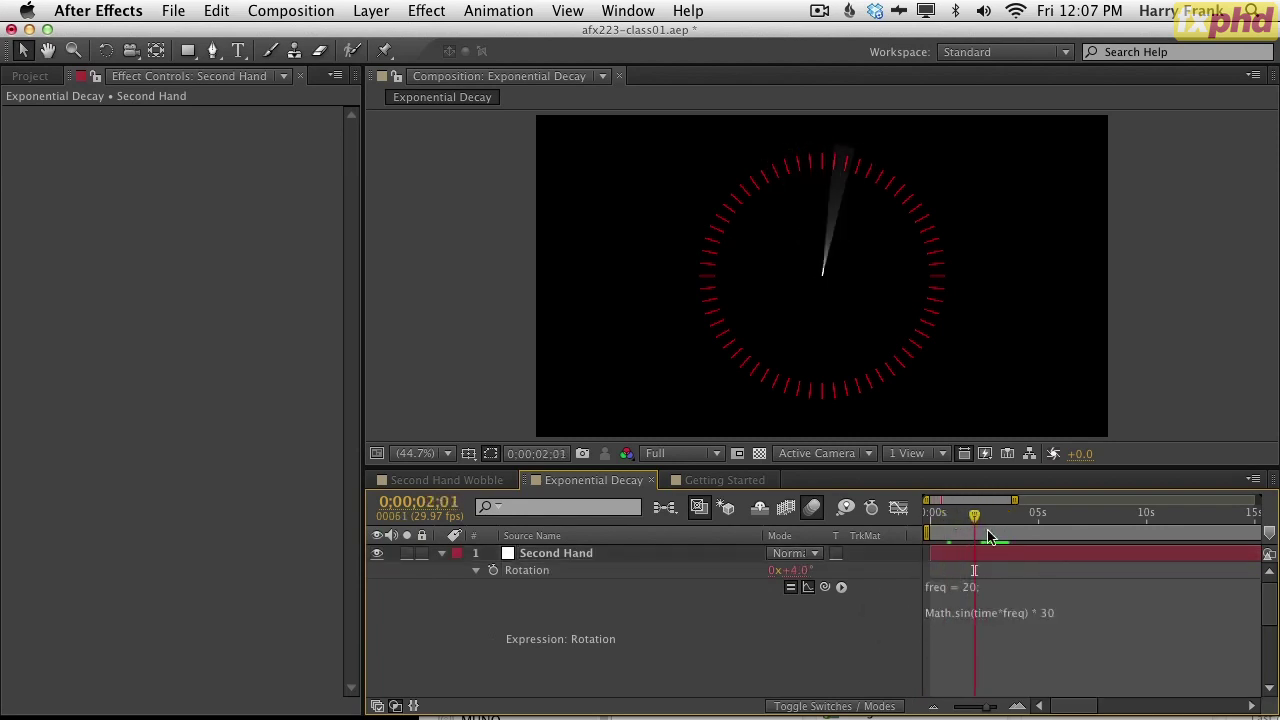
click(996, 626)
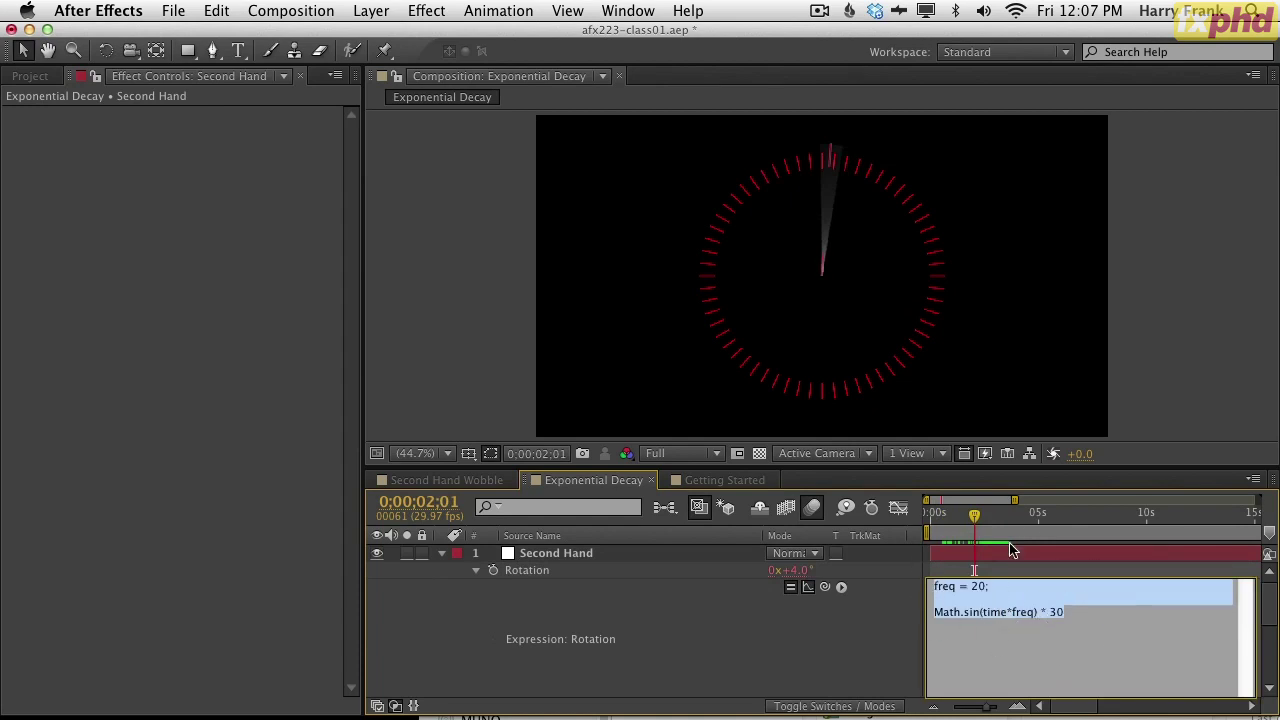
- Check the second hand's swing at 0;00;02;04 and 0;00;03;06 in the Exponential Decay composition
click(866, 655)
drag(993, 512, 978, 570)
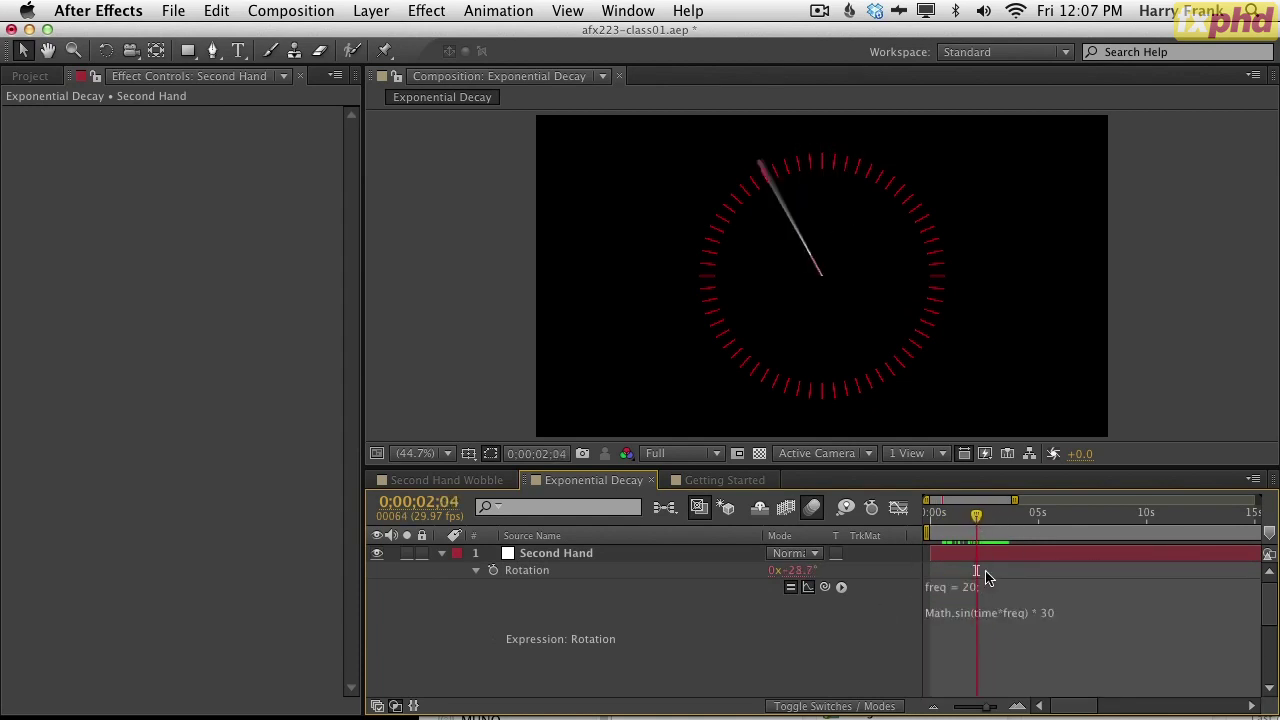
click(963, 617)
click(840, 645)
drag(976, 513, 999, 513)
click(957, 622)
click(880, 635)
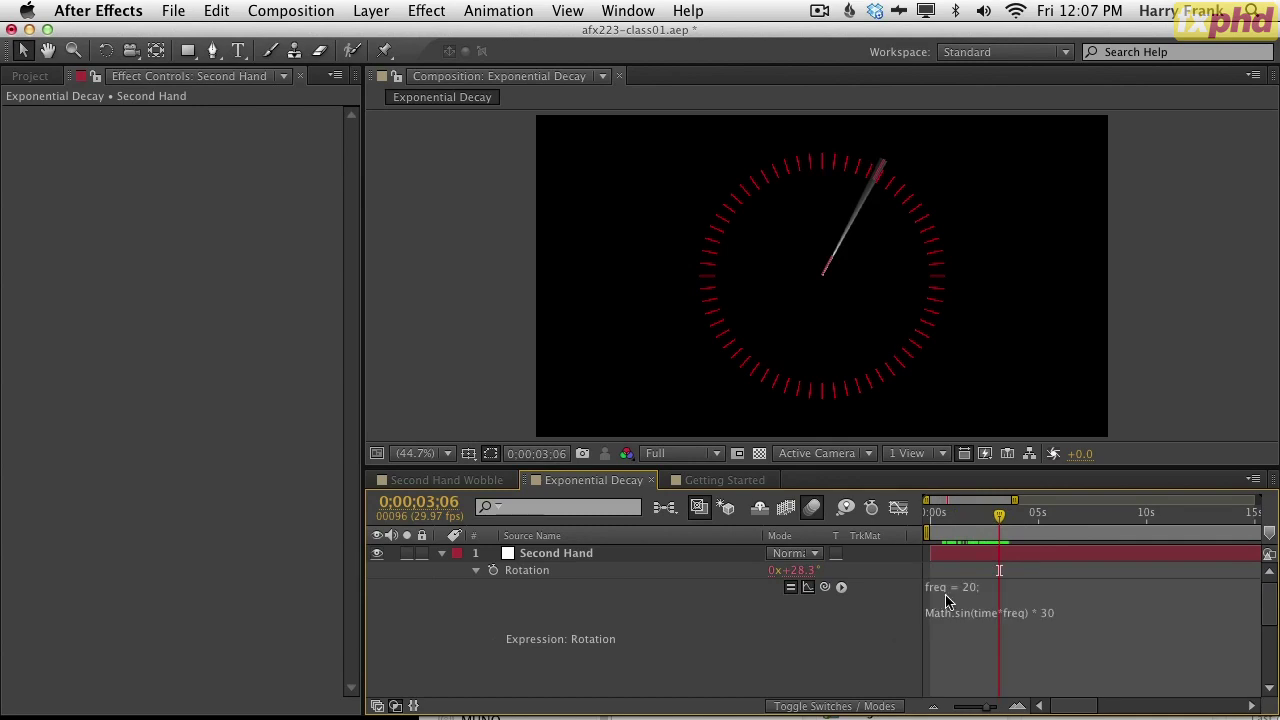
- Review the freq = 20; declaration and its use inside Math.sin(time*freq) in the Rotation expression
click(950, 602)
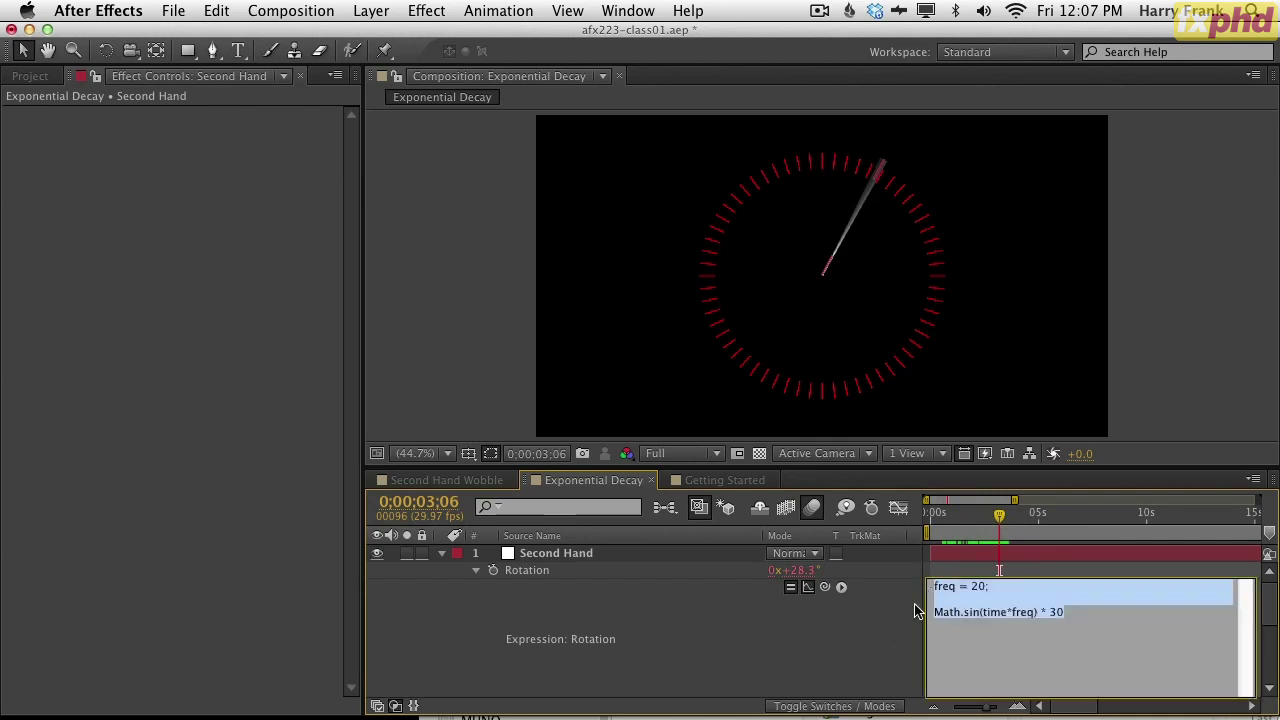
click(970, 602)
drag(993, 587, 927, 577)
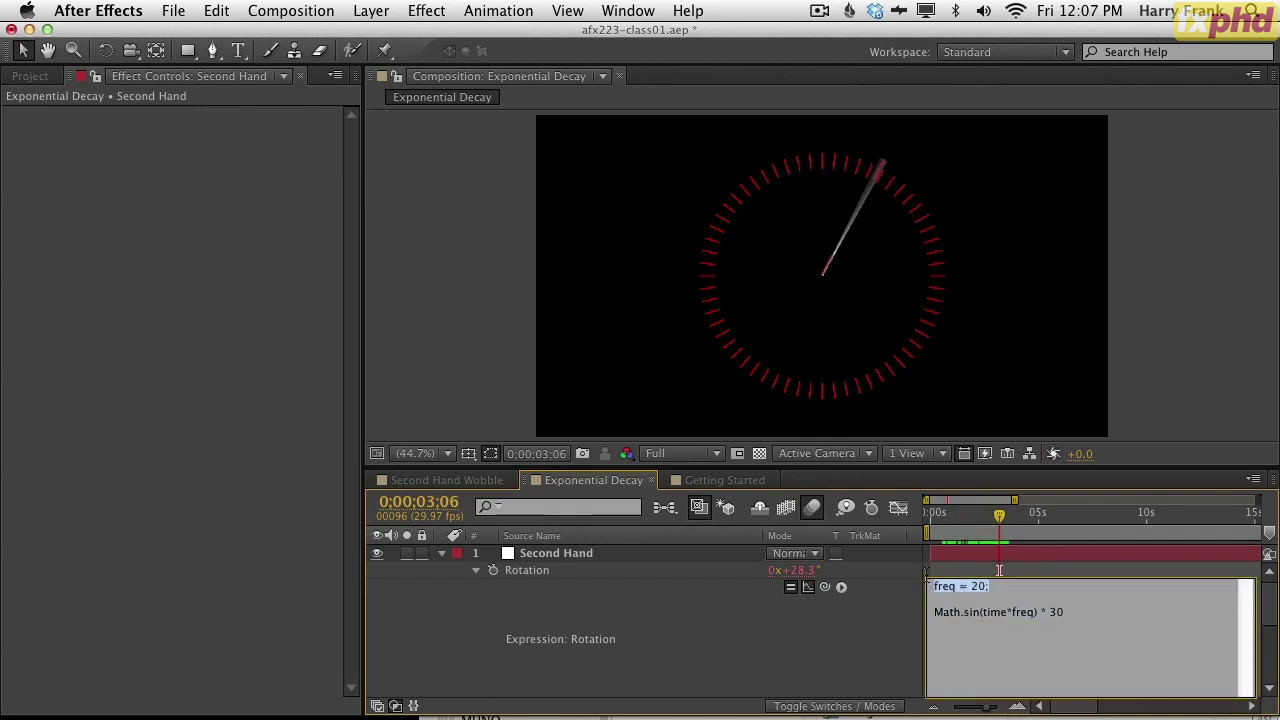
click(996, 597)
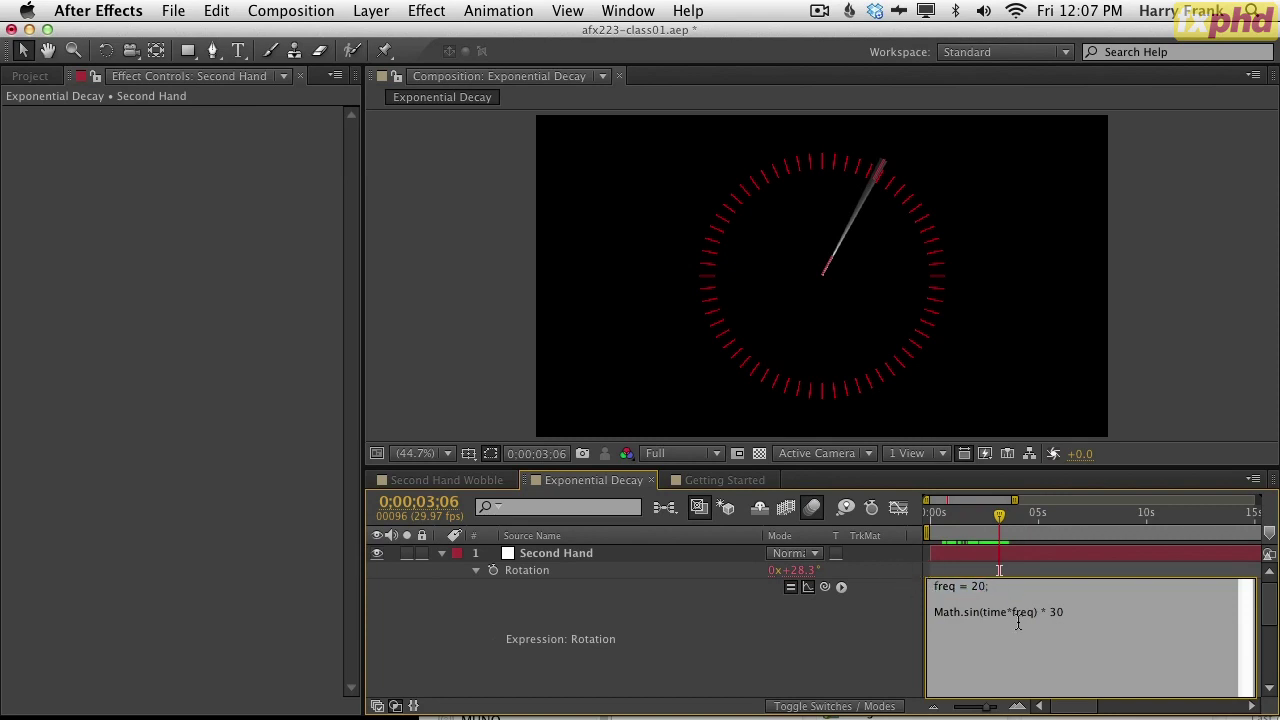
drag(993, 587, 909, 571)
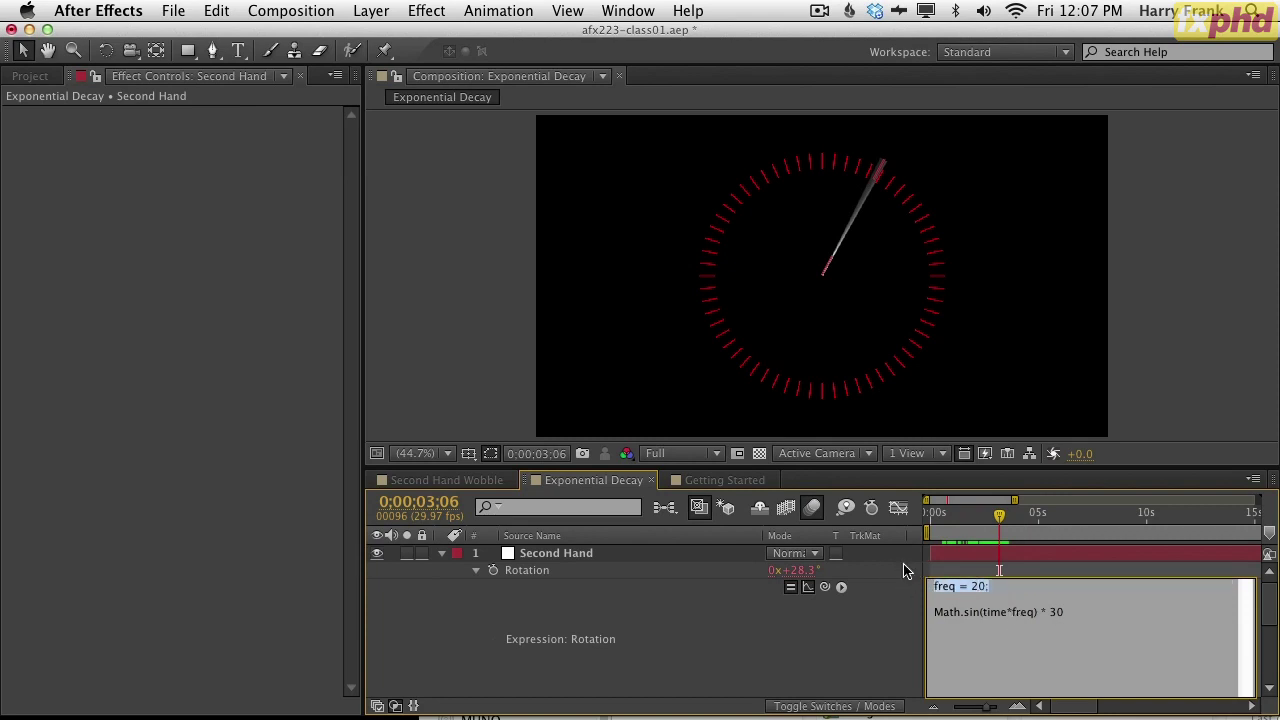
triple_click(986, 588)
click(926, 622)
click(966, 618)
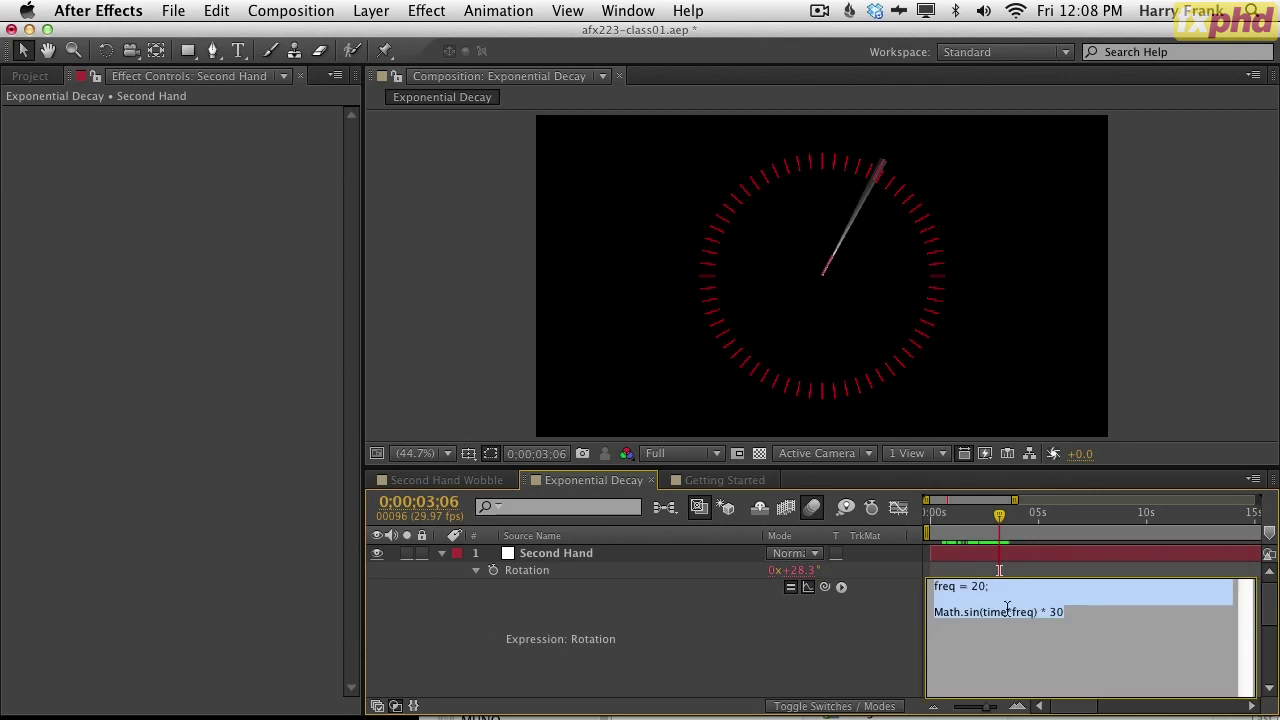
click(1007, 611)
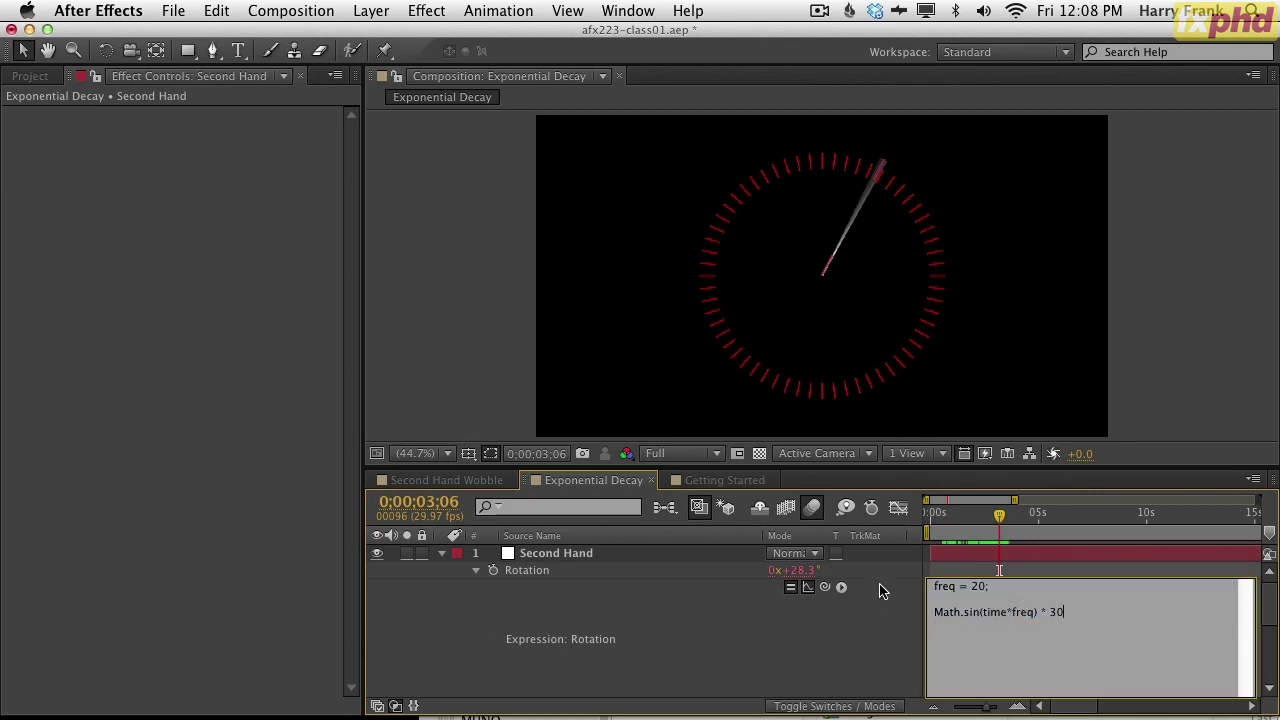
- Declare amp = 30; below the freq line and use amp as the sine multiplier, giving Math.sin(time*freq) * amp
triple_click(1023, 591)
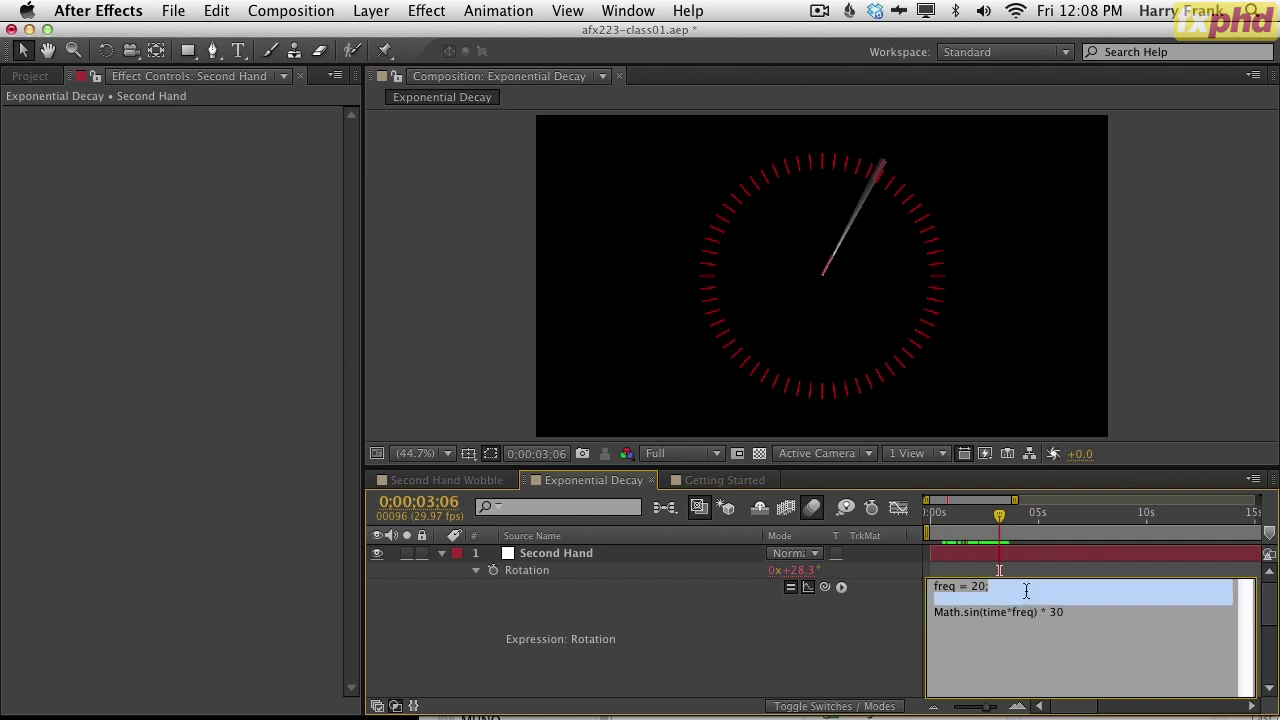
key(Right)
key(Return)
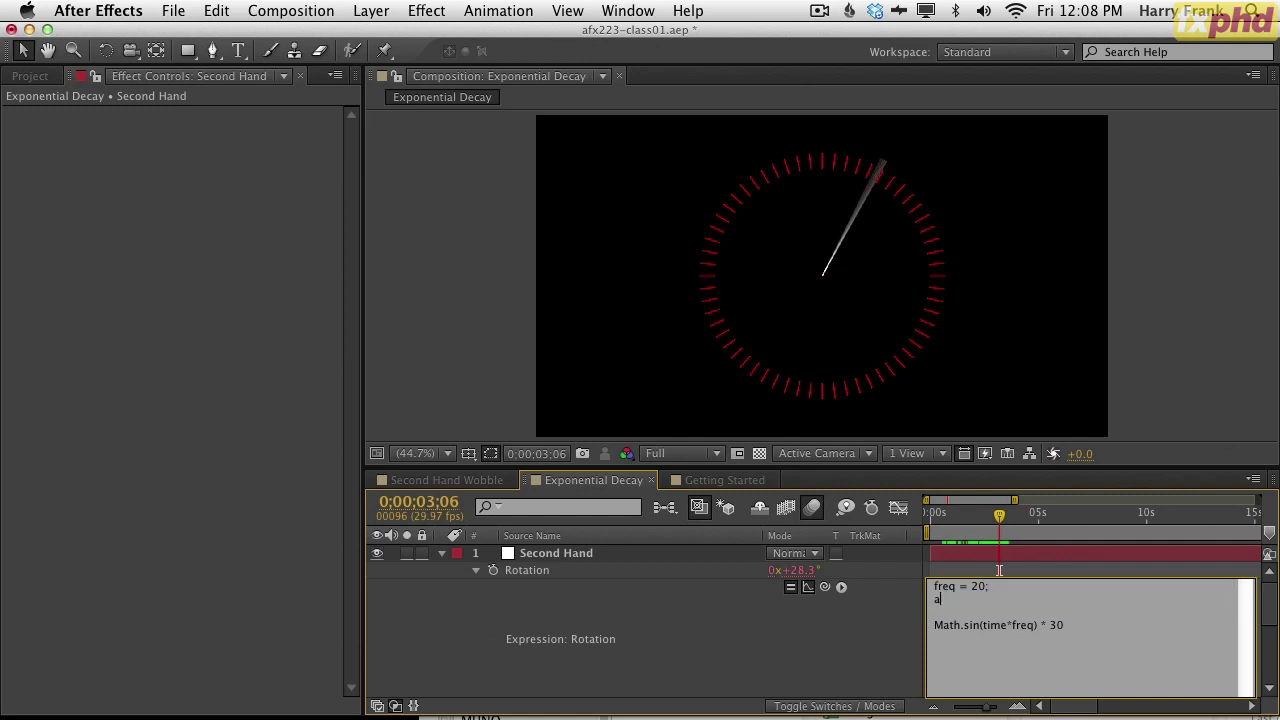
text(amp =)
double_click(1055, 624)
key(BackSpace)
text(amp)
click(999, 570)
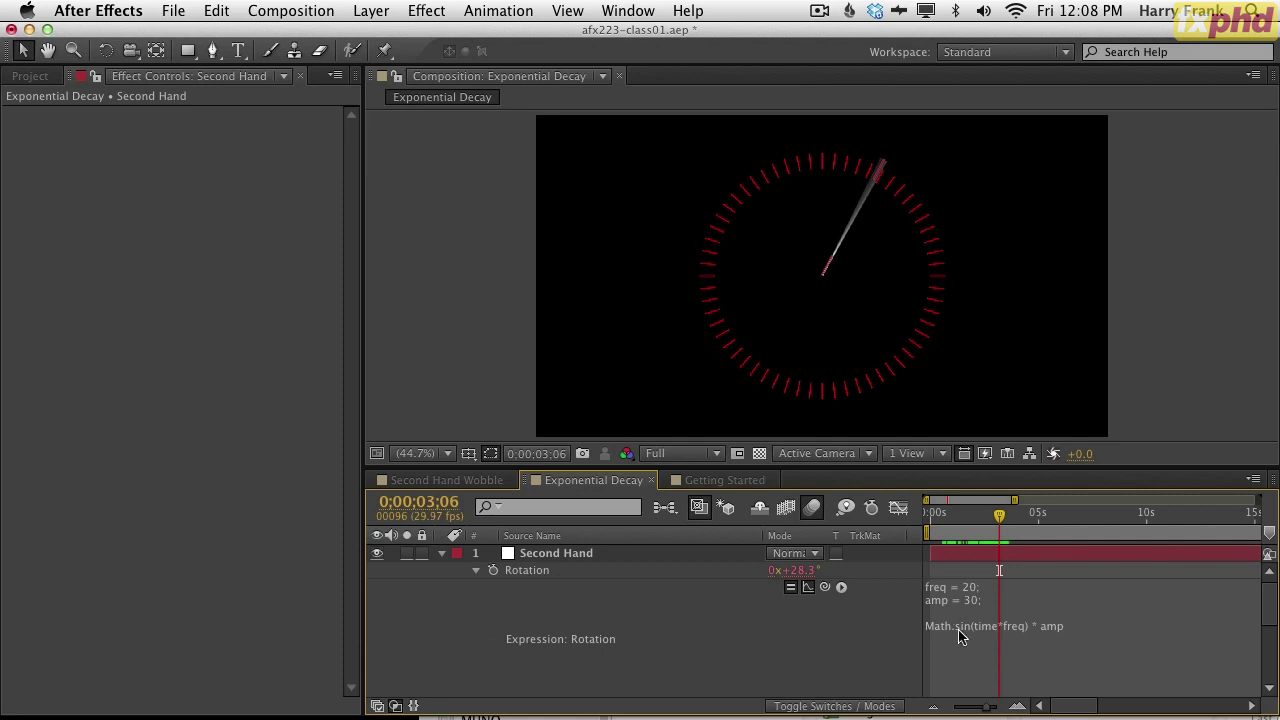
- Preview the second hand's swing and magnify the composition view to 100% around the upper half of the clock
key(KP_0)
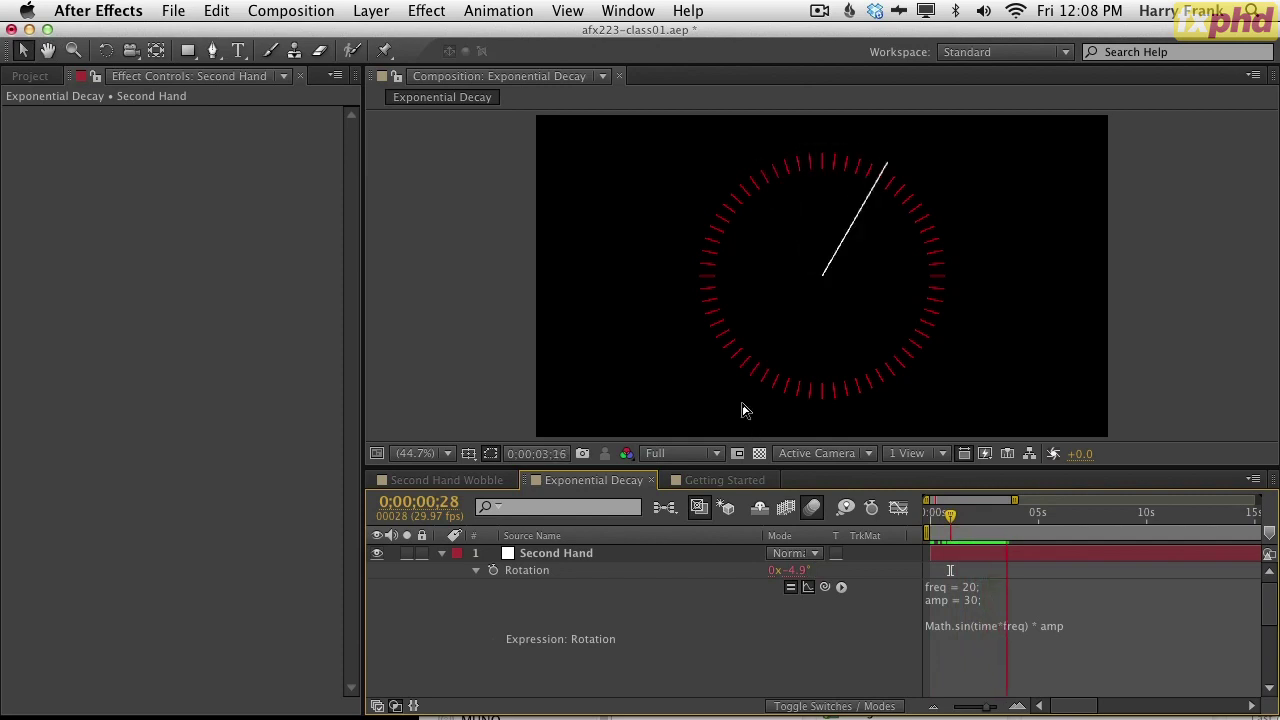
click(766, 303)
key(period)
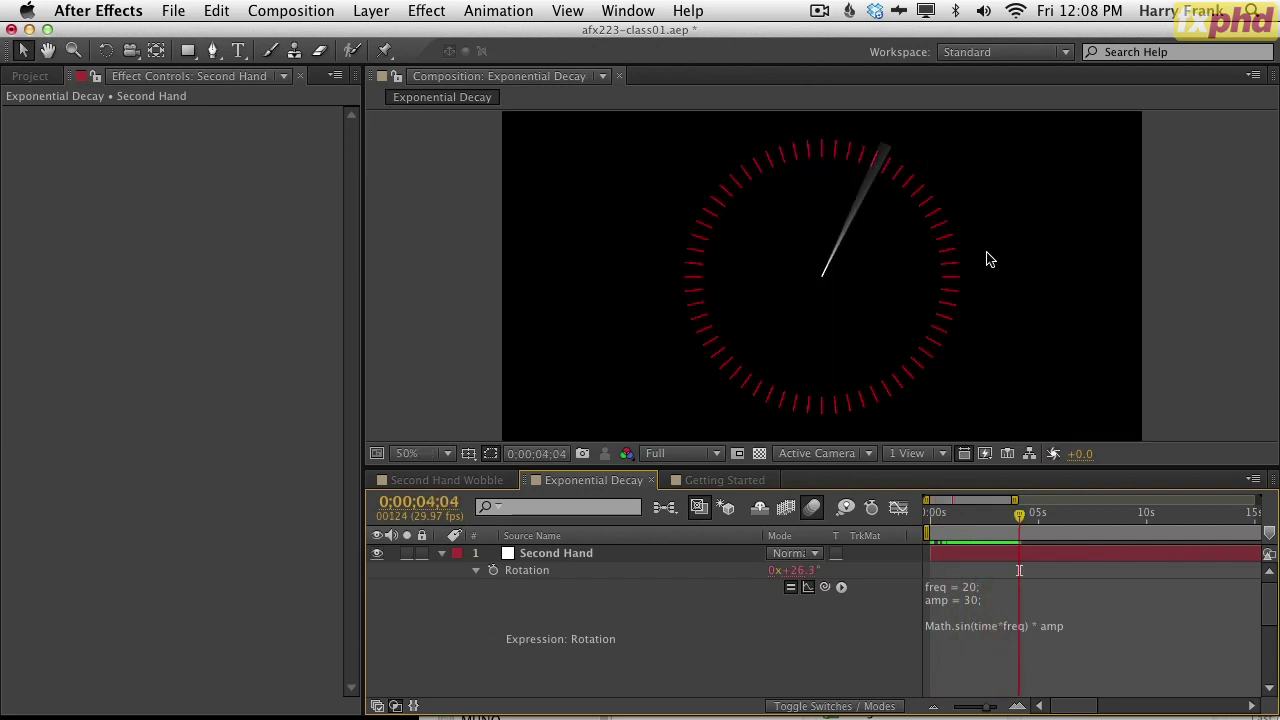
key(period)
drag(1143, 177, 1056, 316)
- Compare the second hand's swing in previews with motion blur disabled and enabled
click(811, 507)
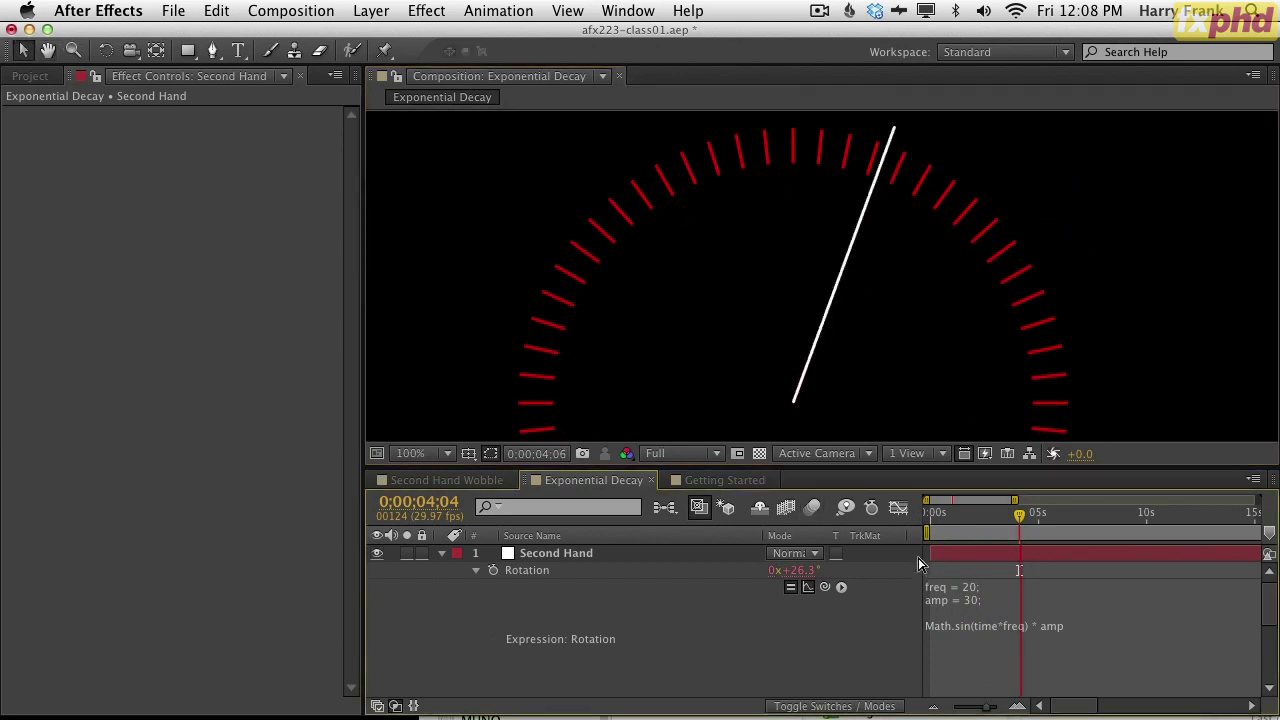
key(space)
key(space)
click(811, 507)
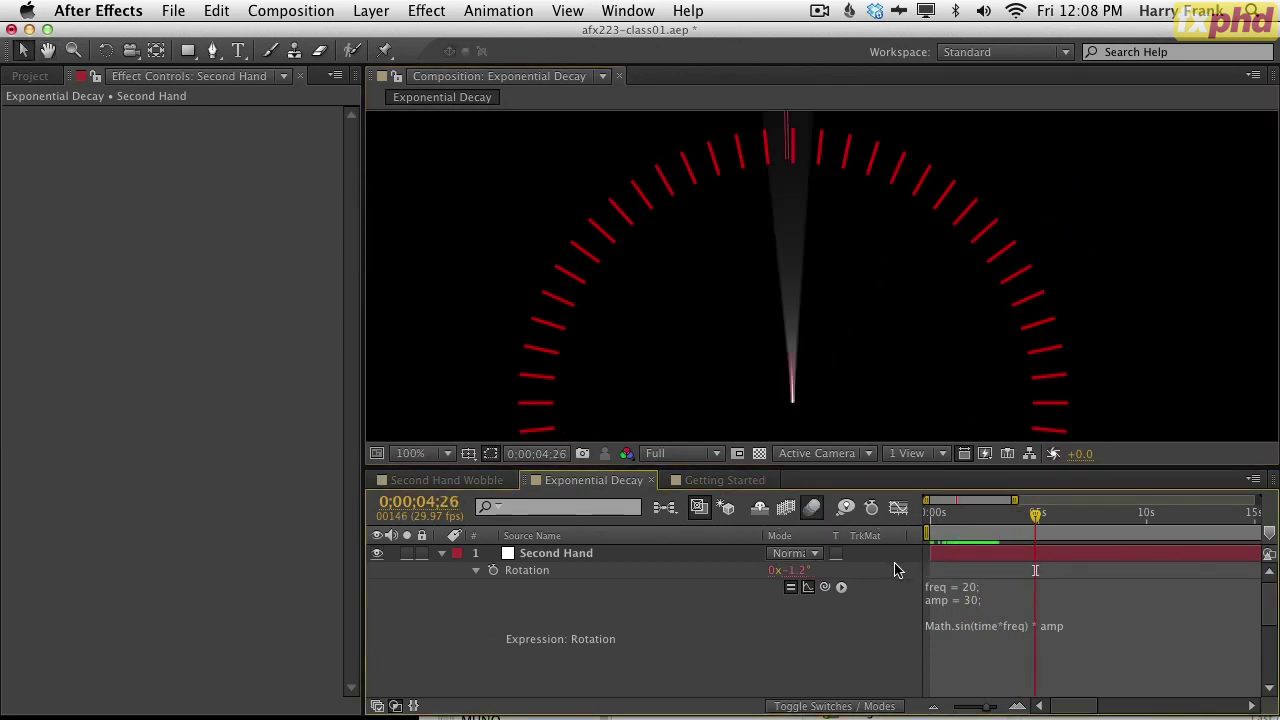
key(space)
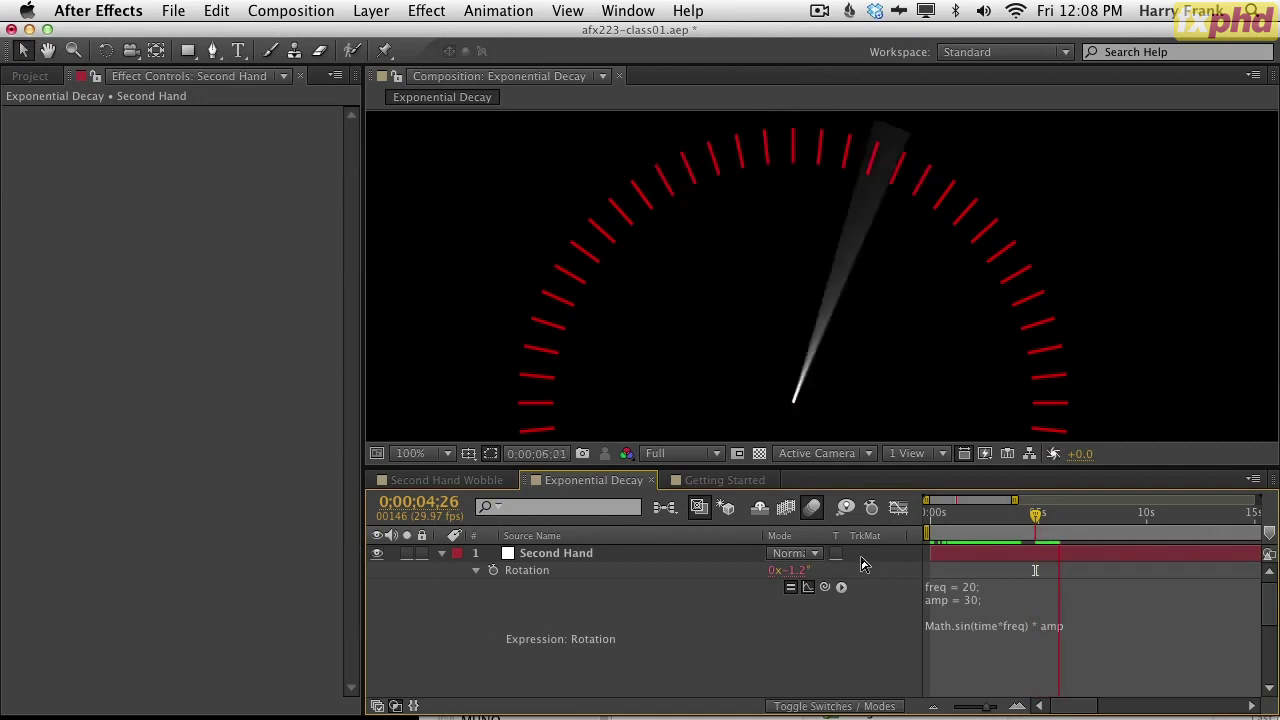
key(space)
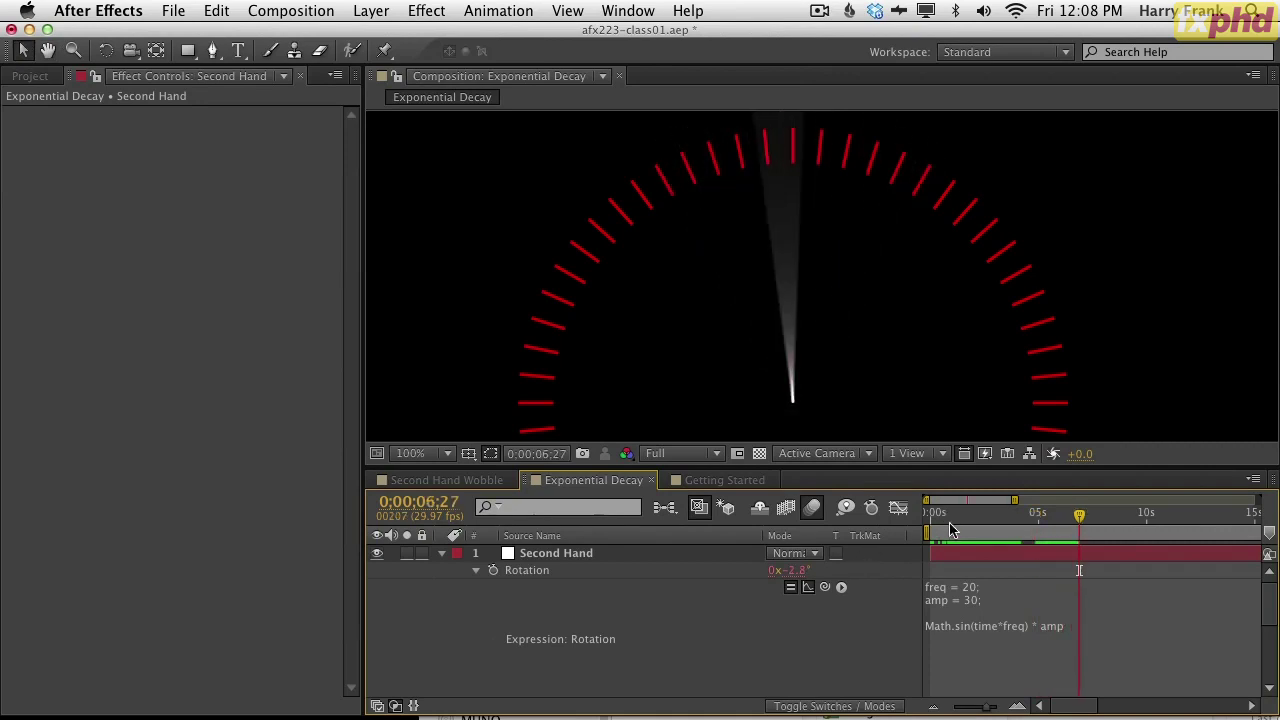
- Go to 0;00;01;12 and examine the Math.sin(time*freq) * amp line of the Rotation expression
click(960, 528)
click(994, 630)
click(1004, 626)
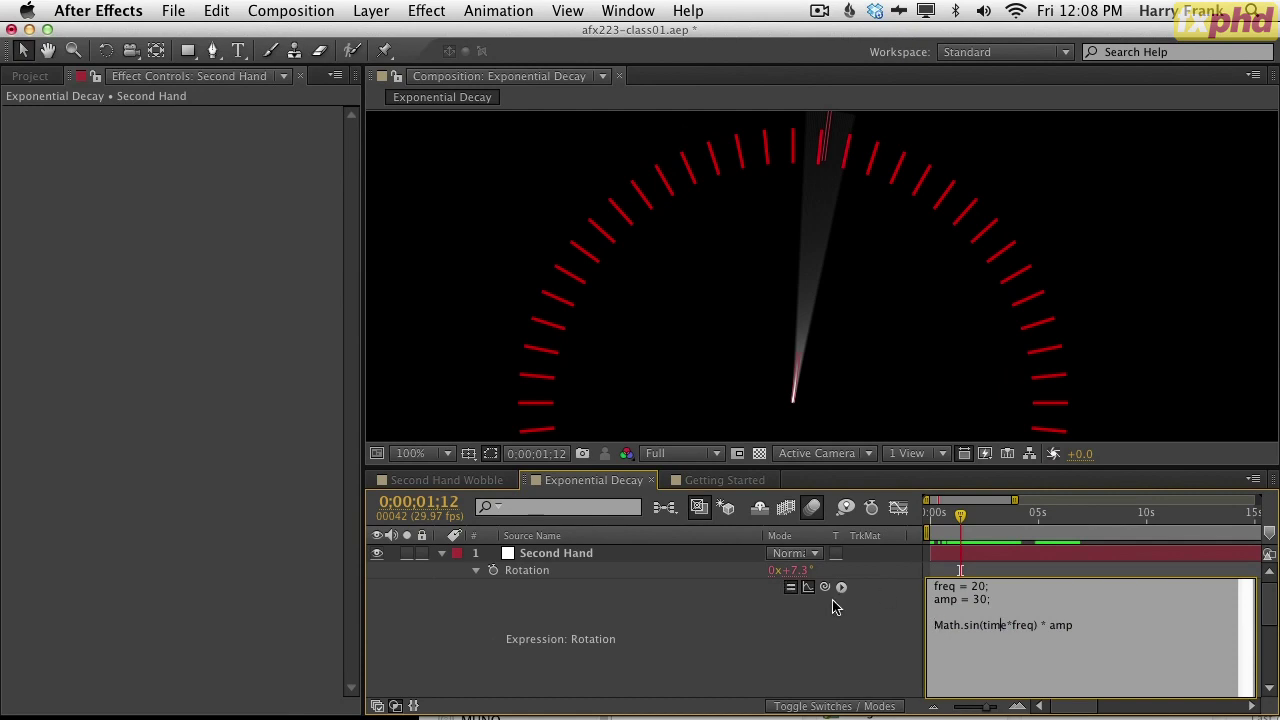
click(864, 628)
click(1080, 630)
click(1093, 627)
drag(1102, 632, 836, 630)
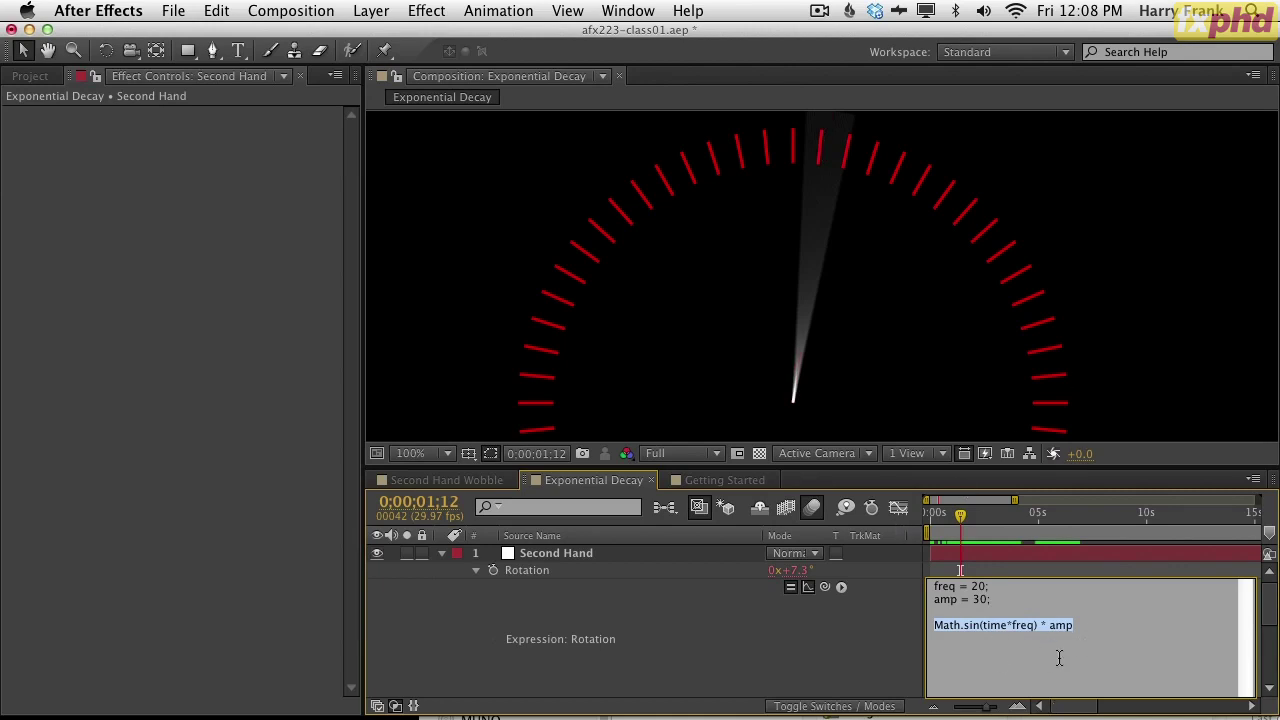
drag(1092, 625, 886, 620)
click(1098, 621)
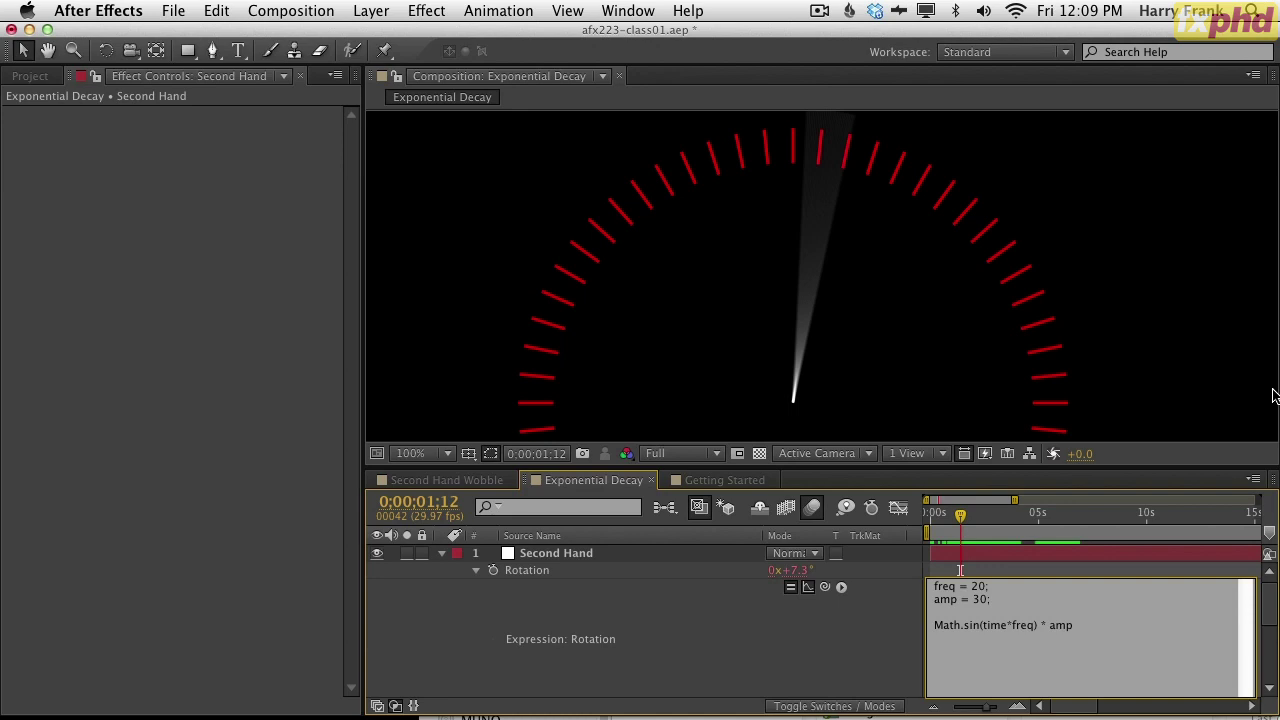
drag(1072, 629, 869, 626)
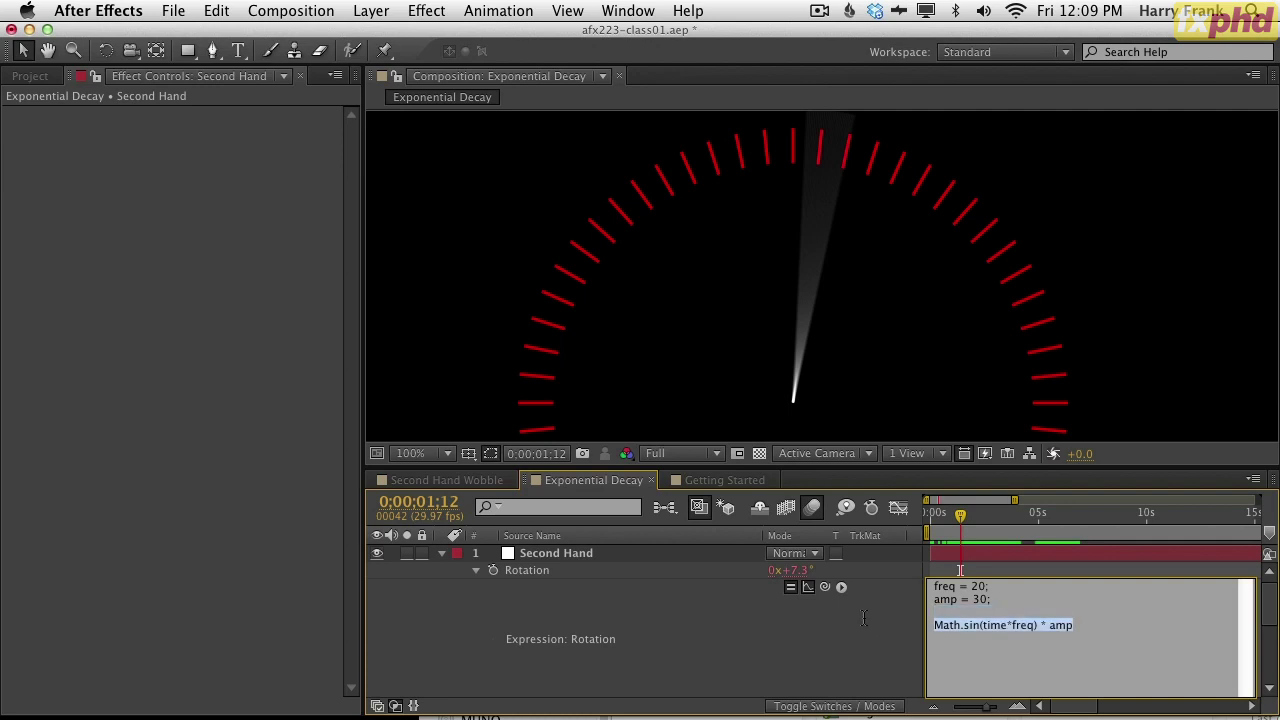
click(1094, 626)
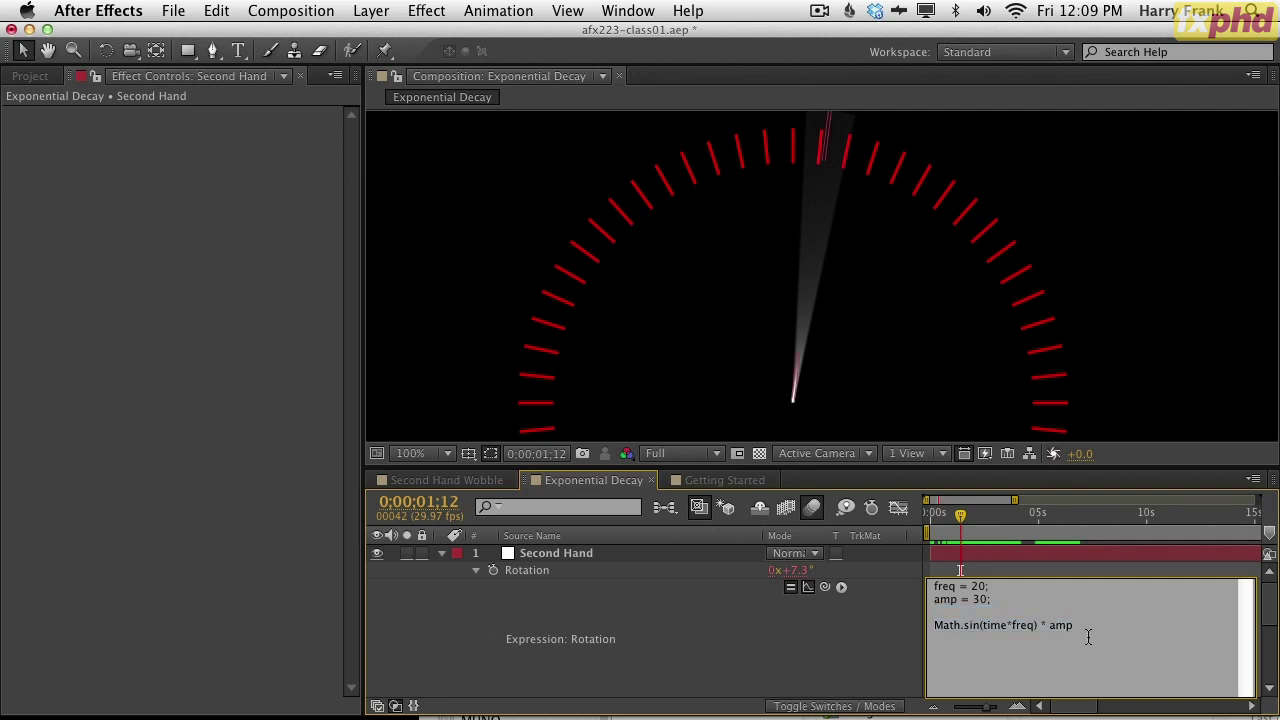
click(840, 660)
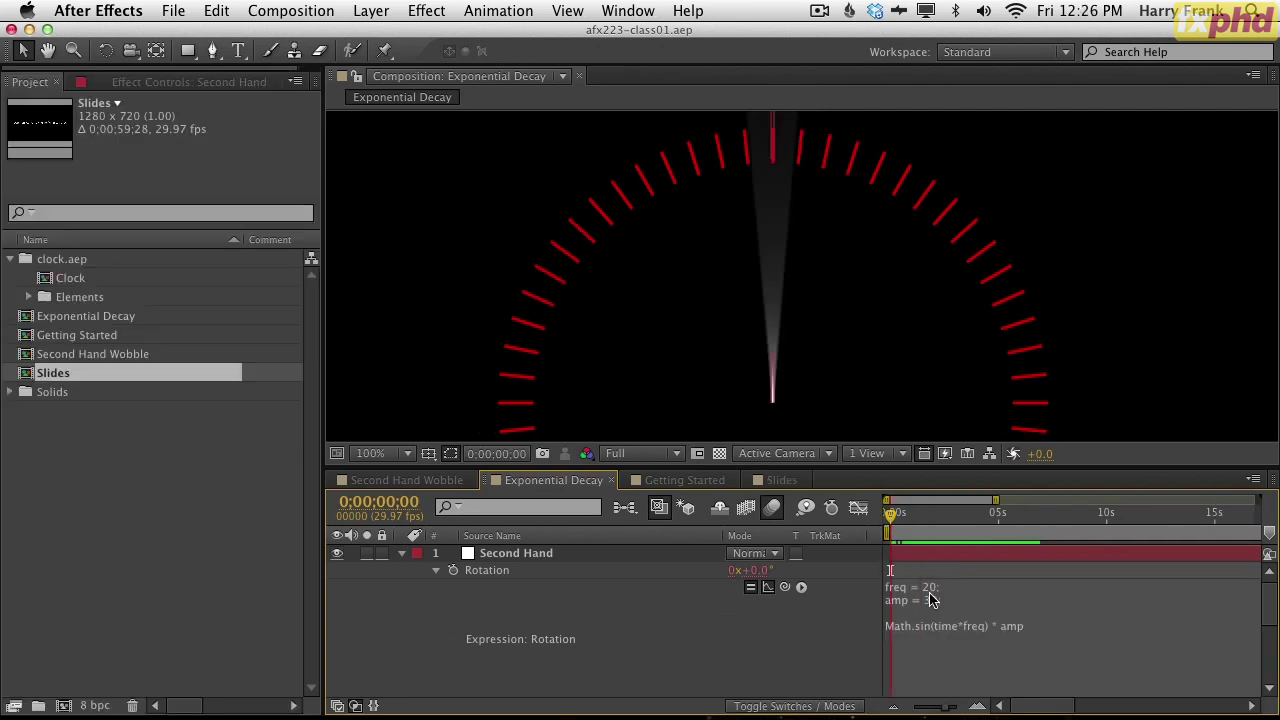
click(1035, 637)
click(1045, 634)
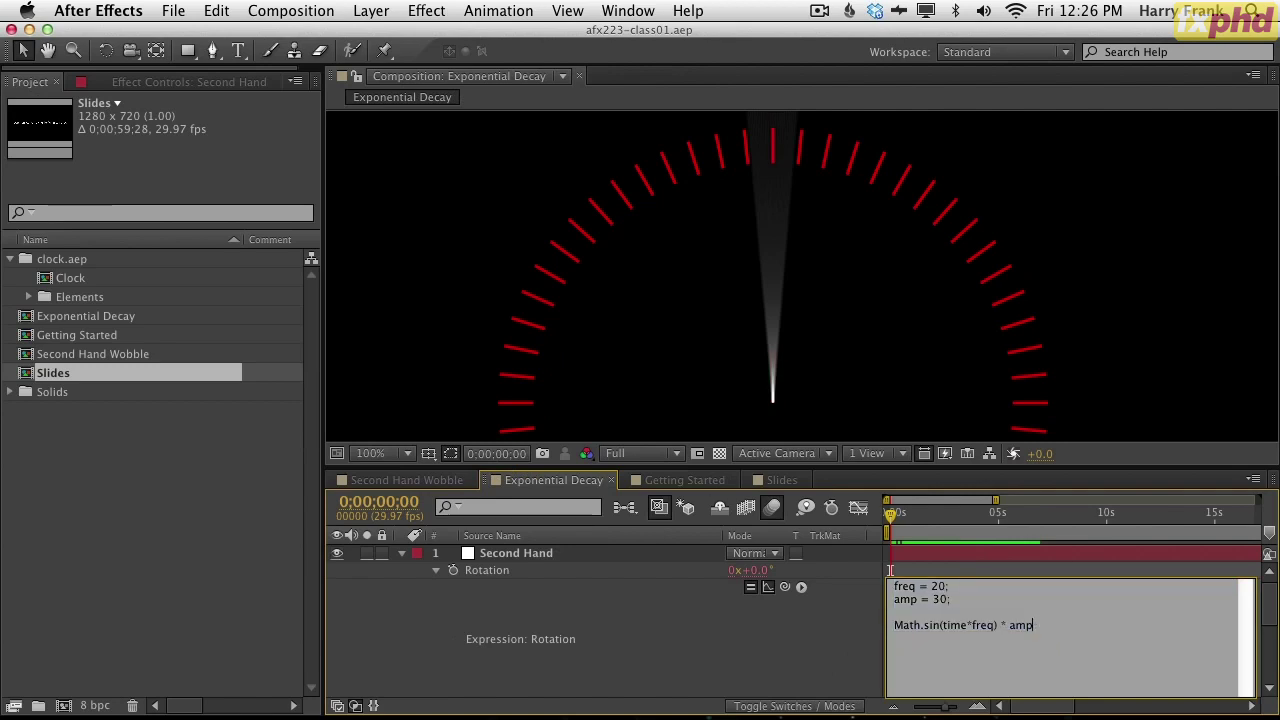
click(810, 665)
- View the Order of Operations slide enlarged in the Slides composition and nudge its text one pixel left and down
click(782, 480)
key(grave)
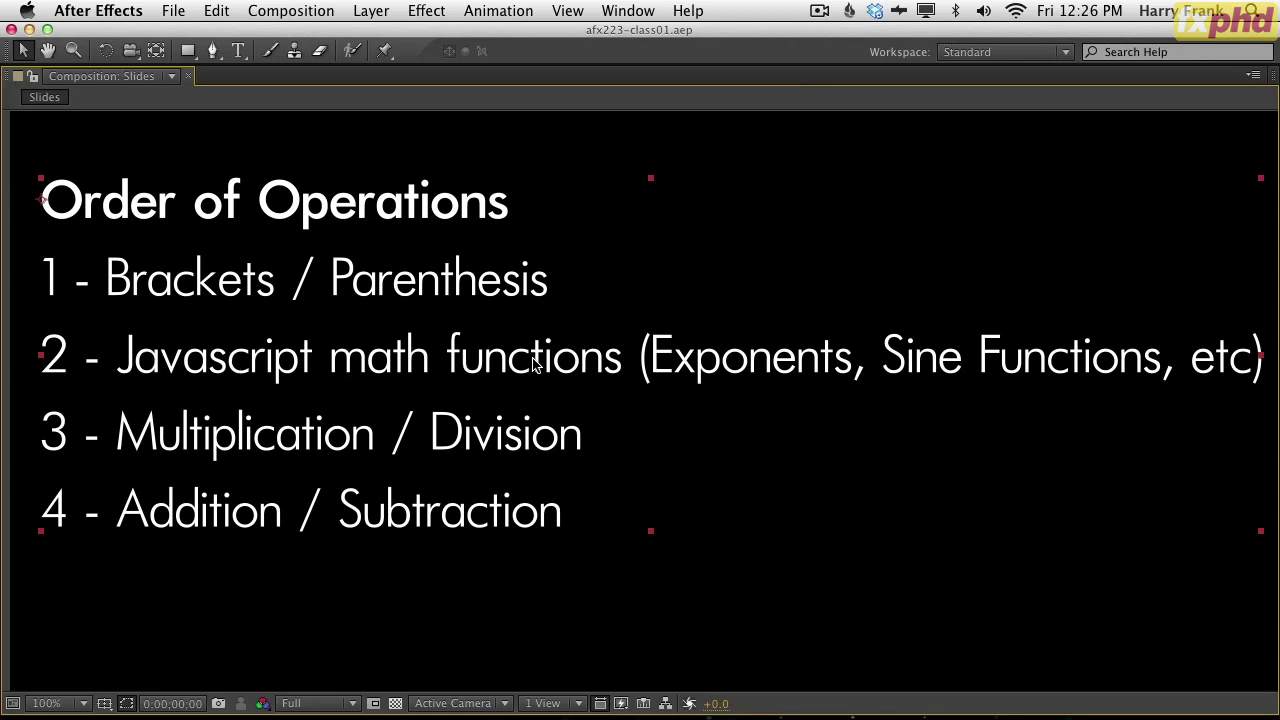
key(Left)
key(Down)
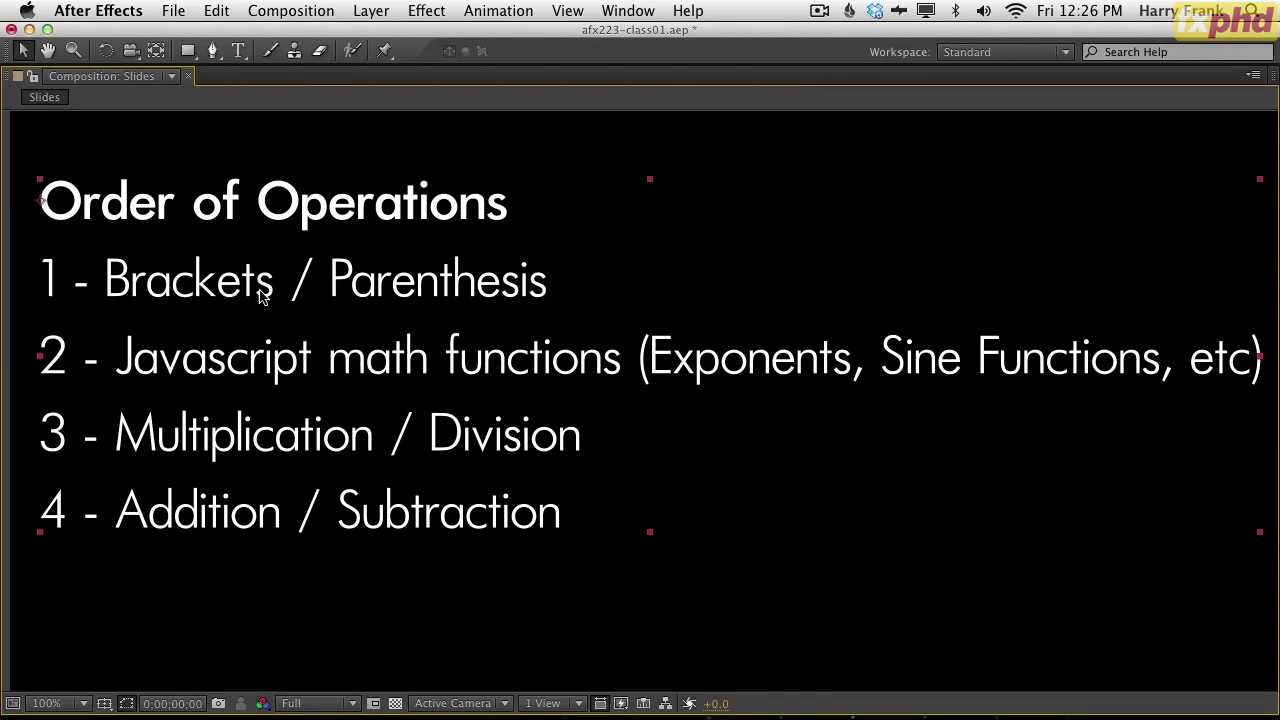
key(grave)
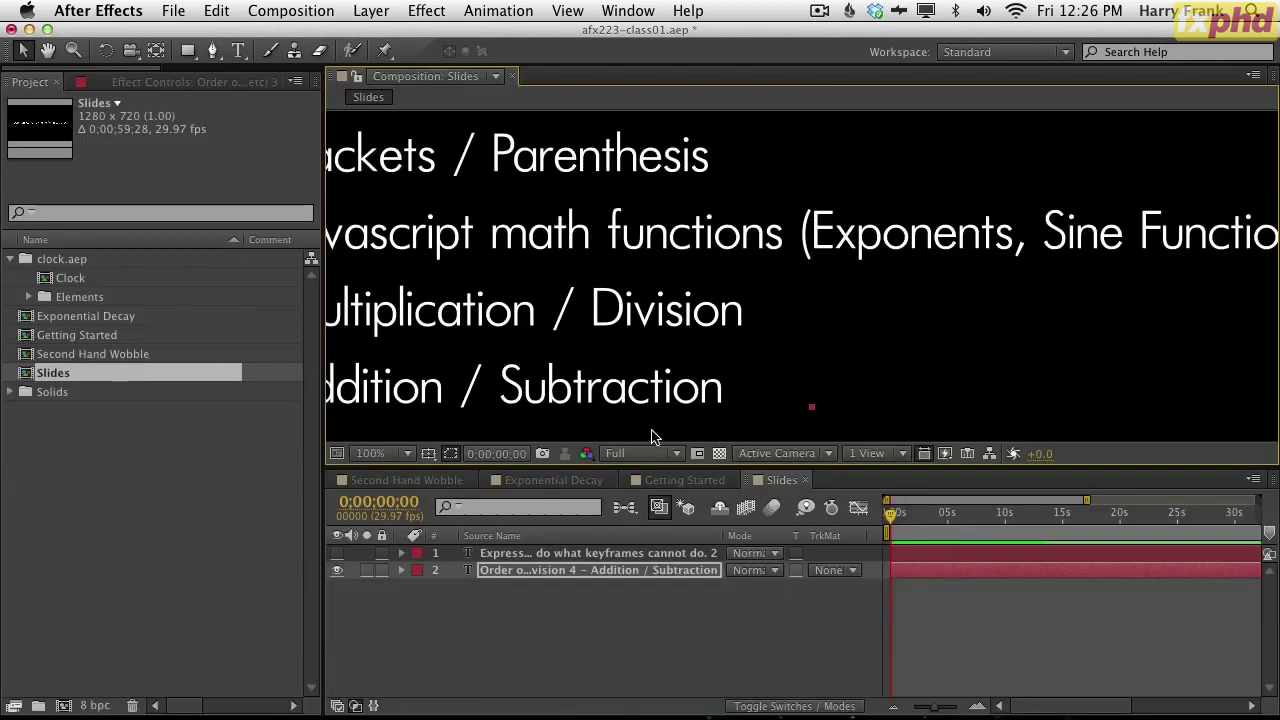
- Return to the Exponential Decay composition and examine the order of operations in Math.sin(time*freq) * amp, from the parentheses to the amp multiplication
click(670, 481)
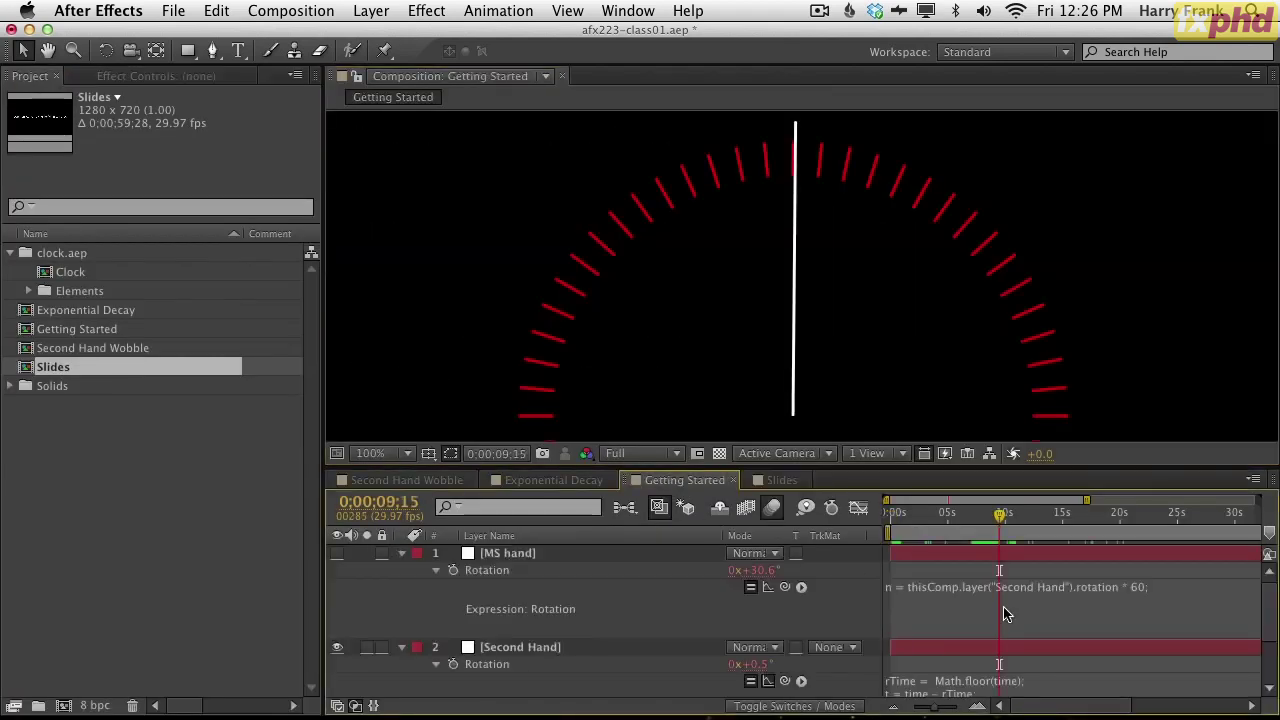
click(566, 481)
click(970, 645)
click(942, 625)
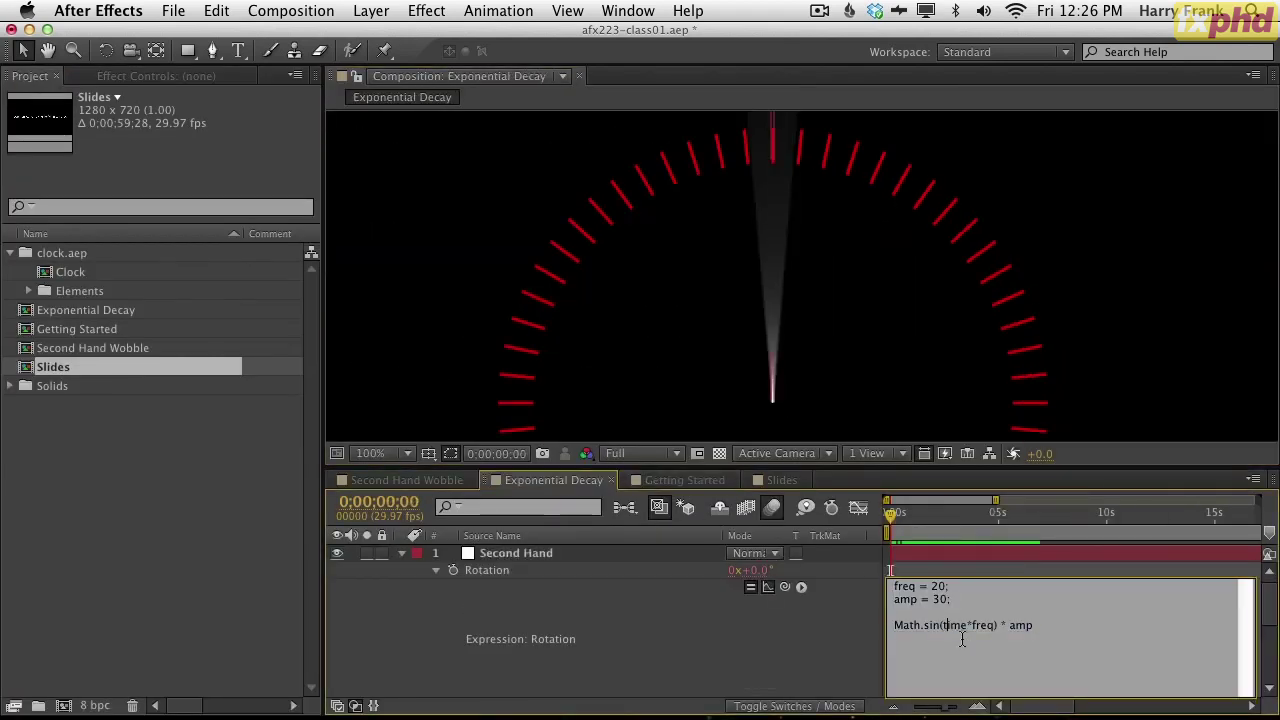
drag(942, 625, 1034, 626)
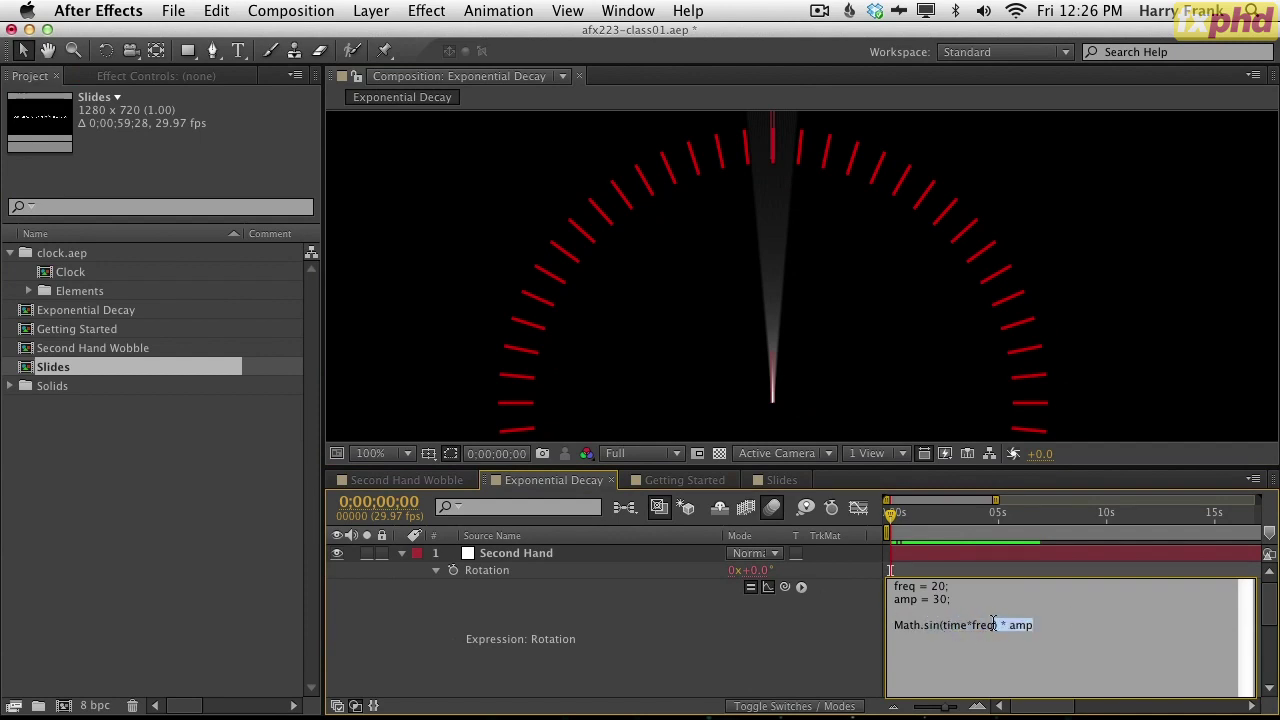
click(903, 624)
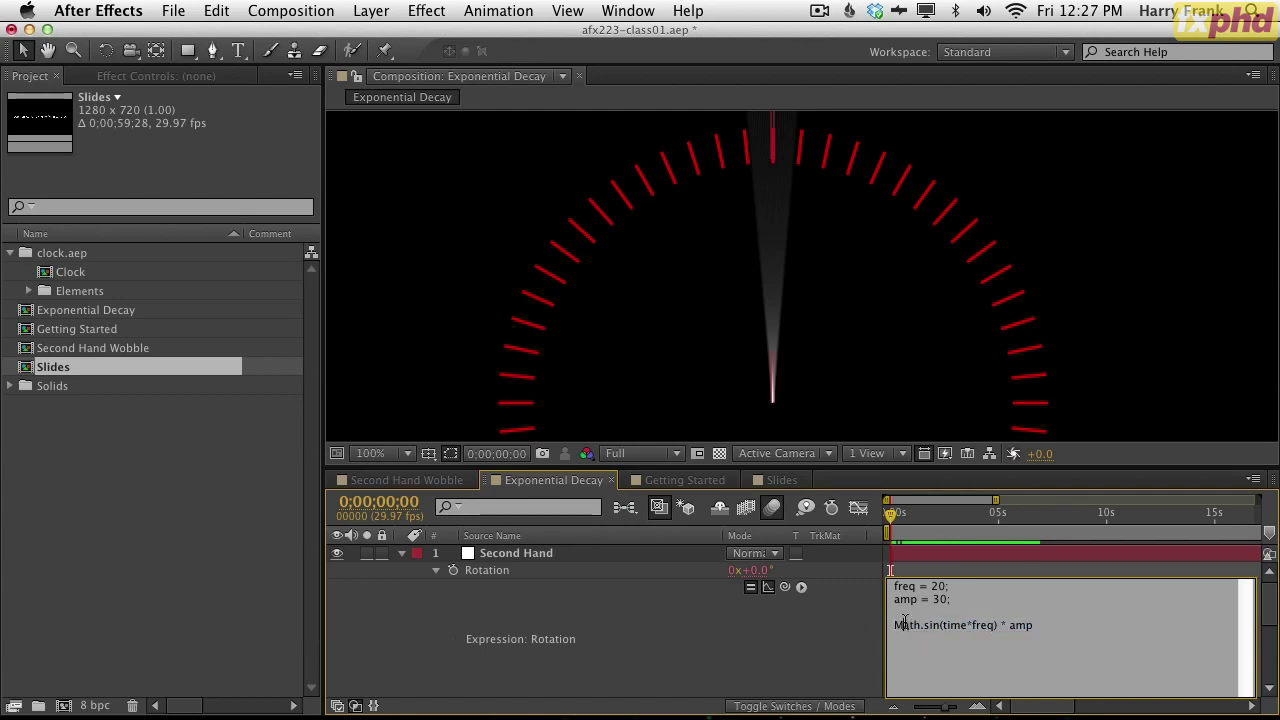
drag(894, 625, 1043, 626)
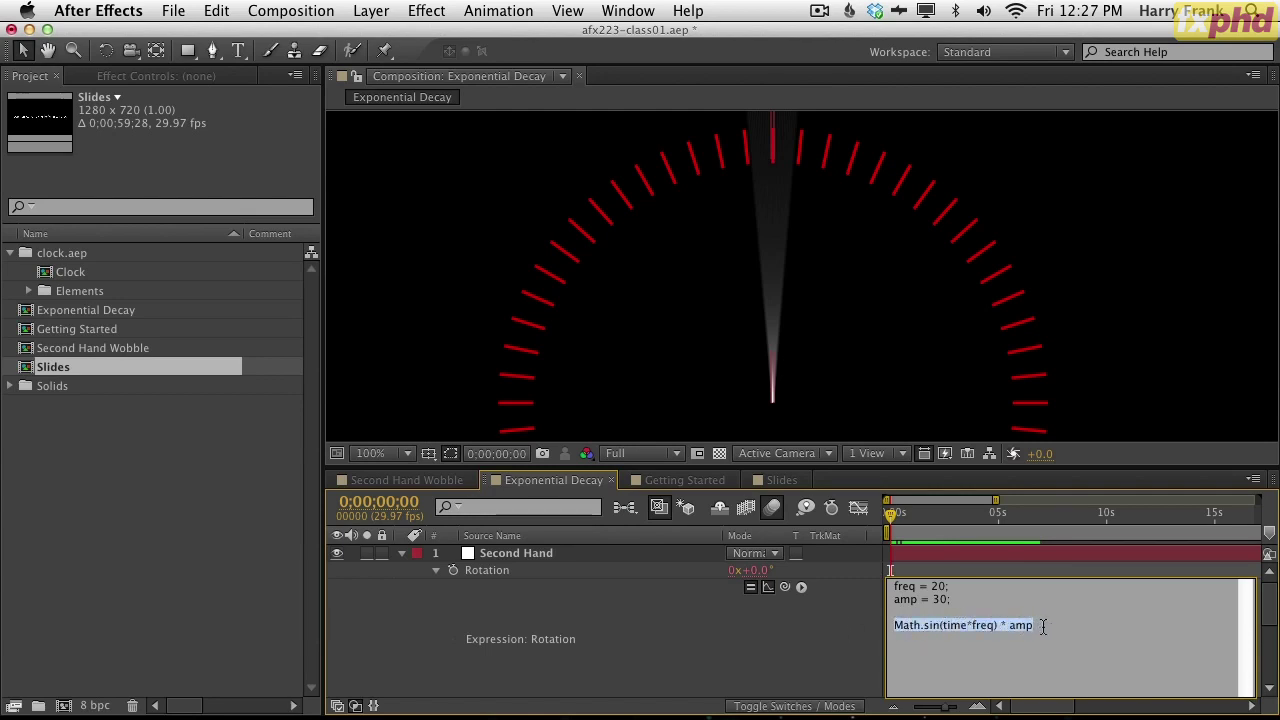
click(946, 625)
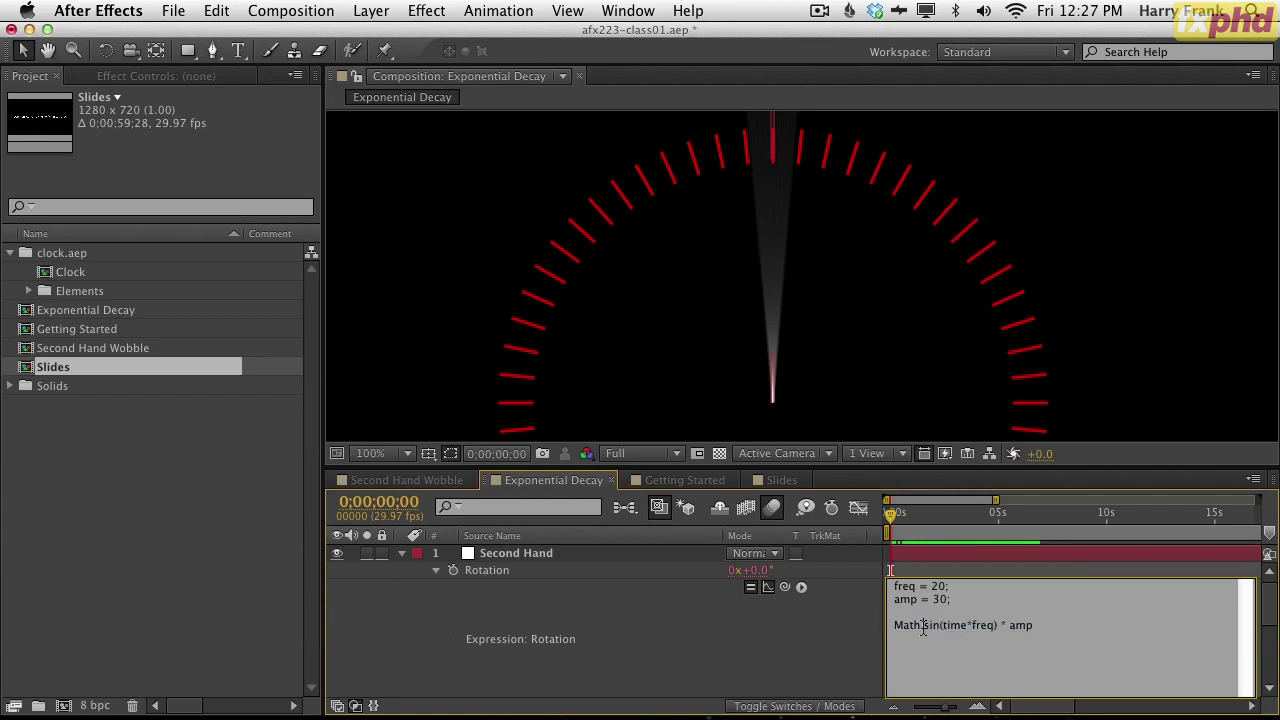
drag(946, 625, 997, 627)
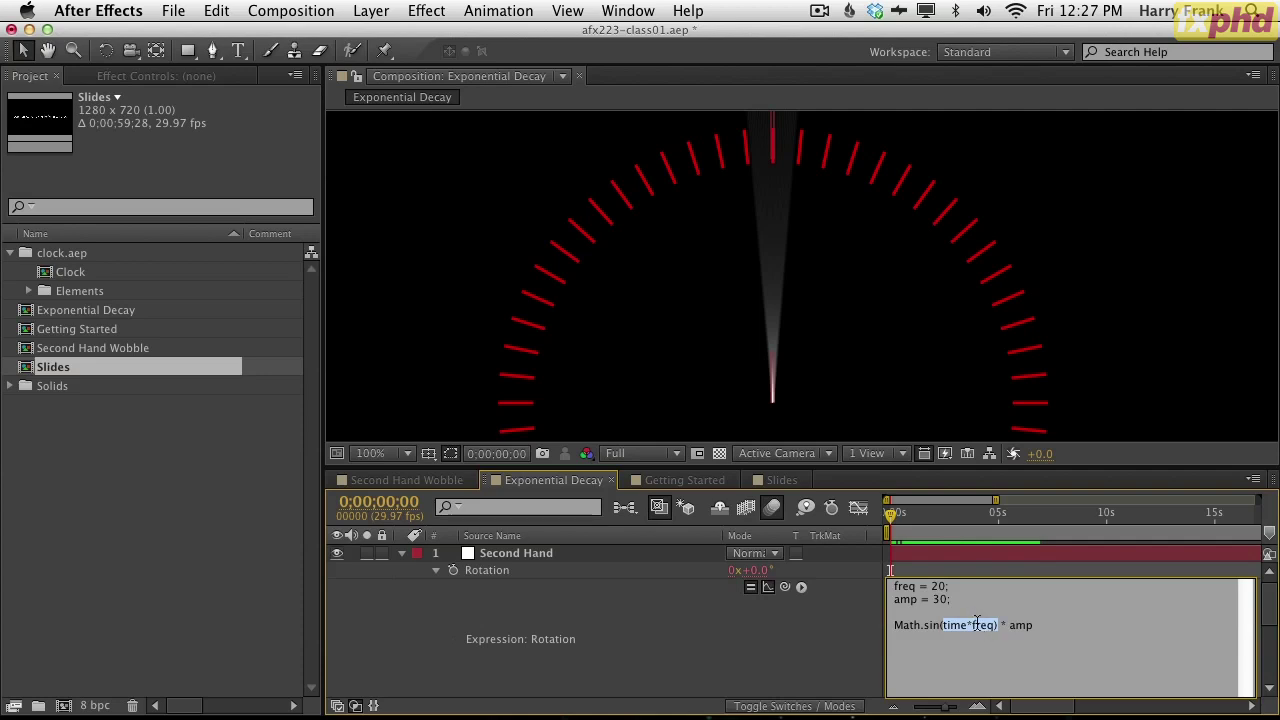
drag(989, 627, 888, 627)
drag(998, 627, 1036, 627)
click(1025, 627)
click(878, 643)
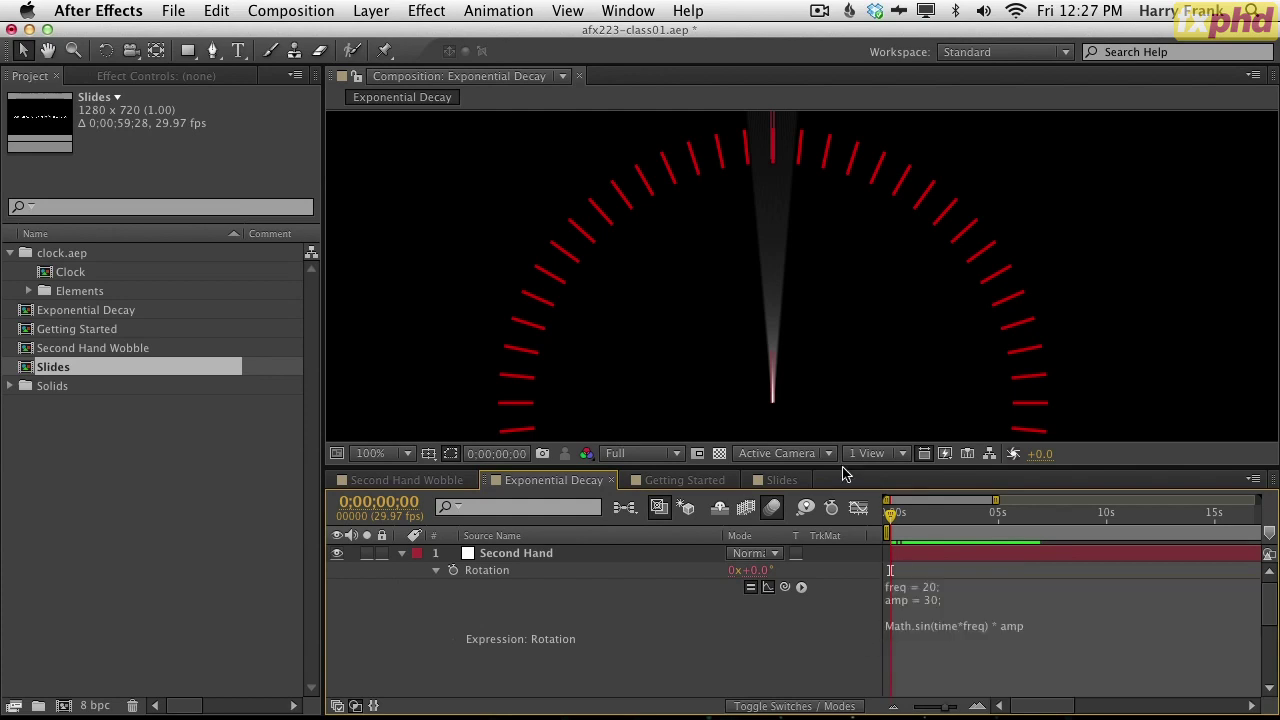
- Review the enlarged Order of Operations slide in Slides and the Second Hand's Rotation expression in Getting Started
click(782, 480)
key(grave)
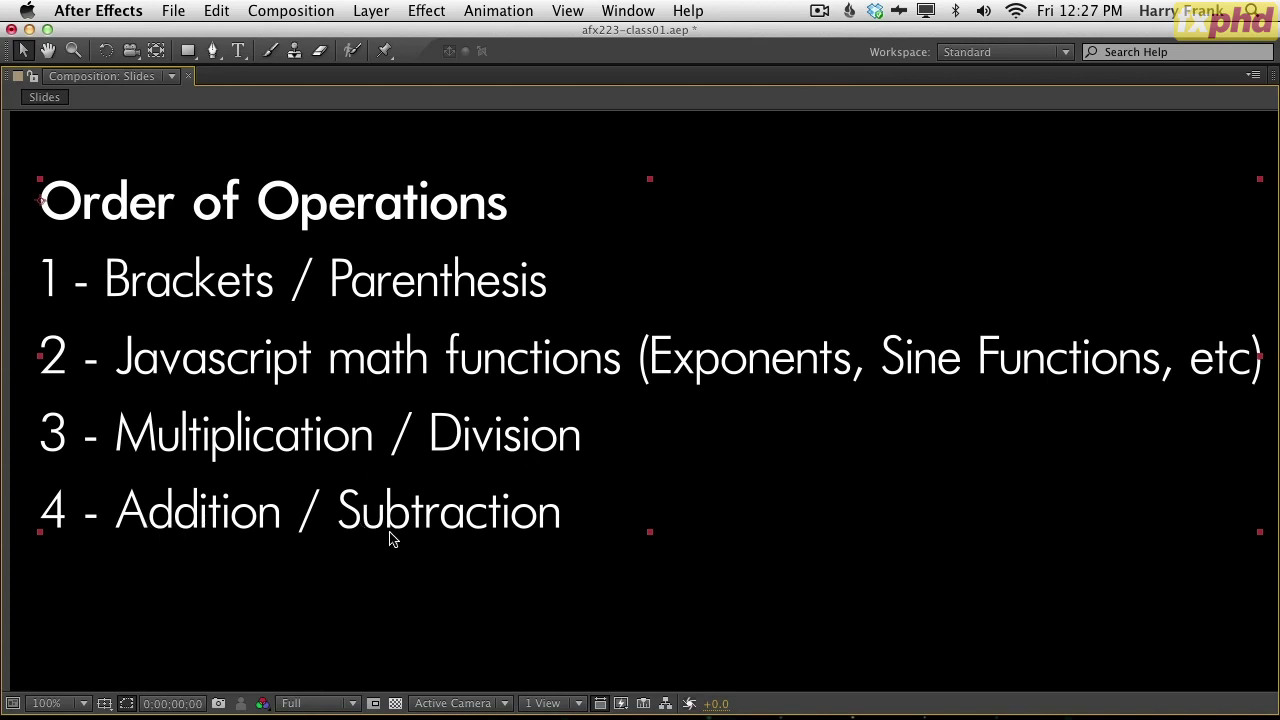
key(grave)
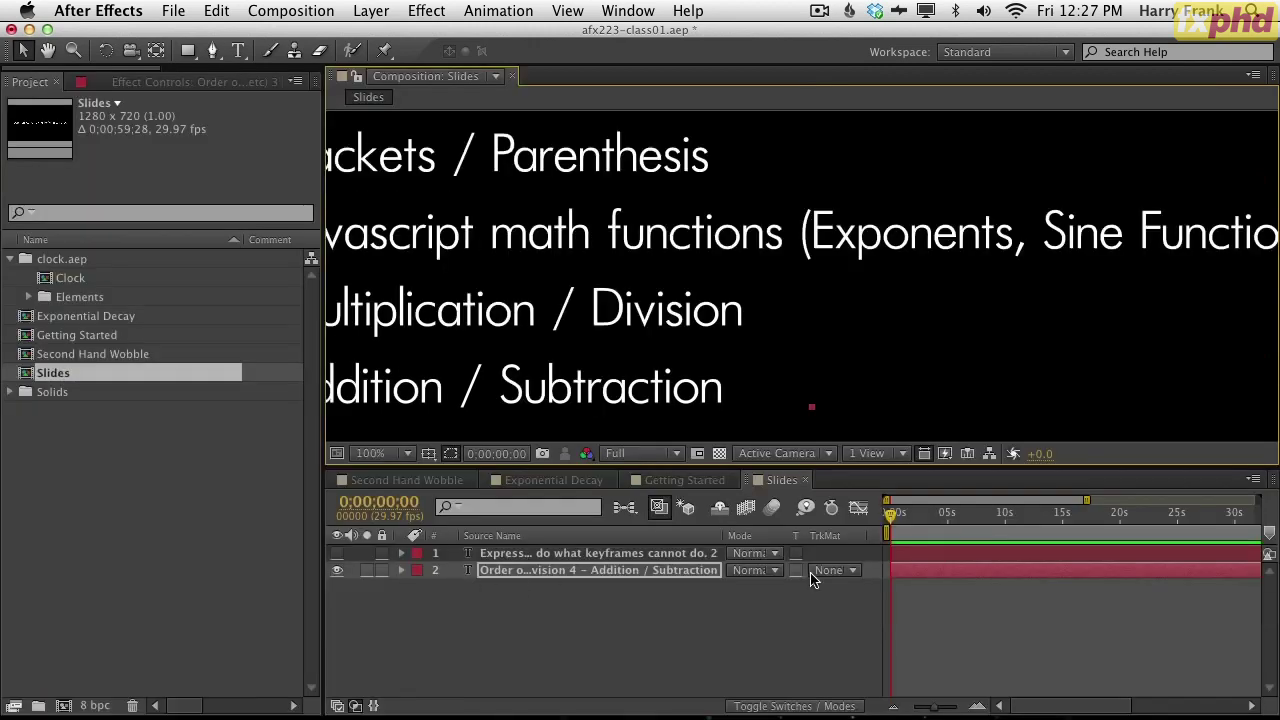
click(685, 480)
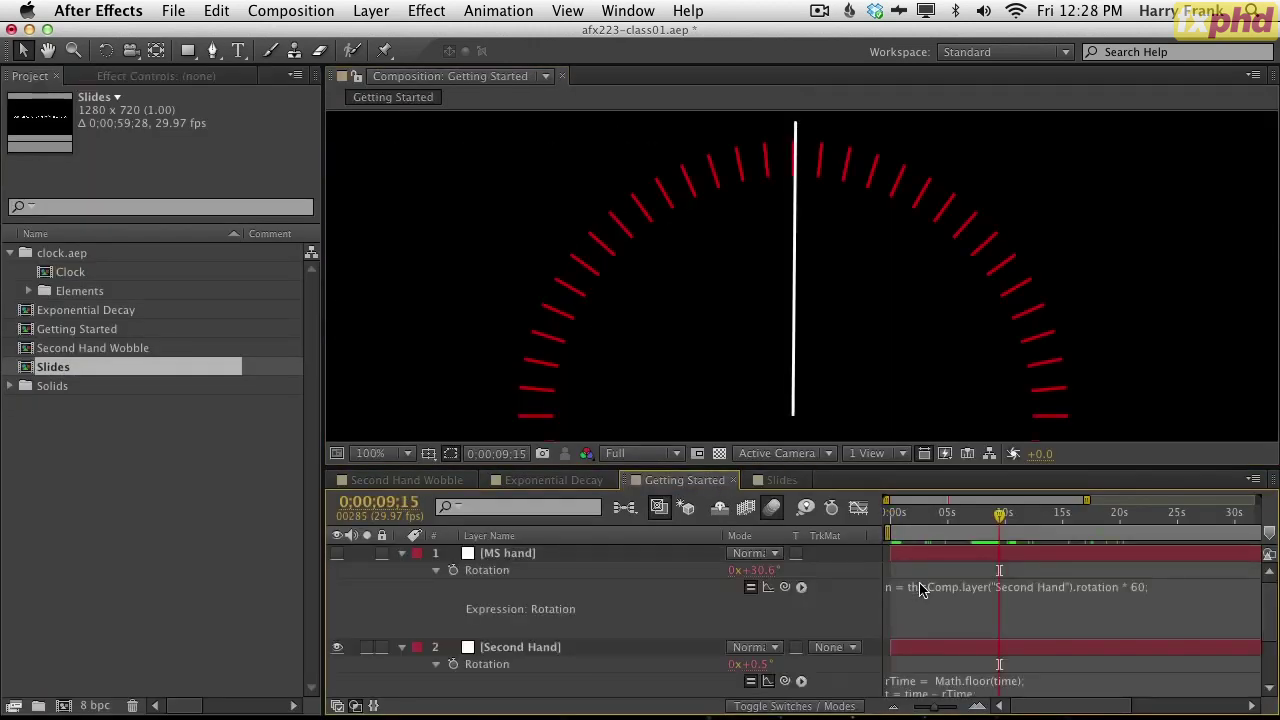
click(966, 682)
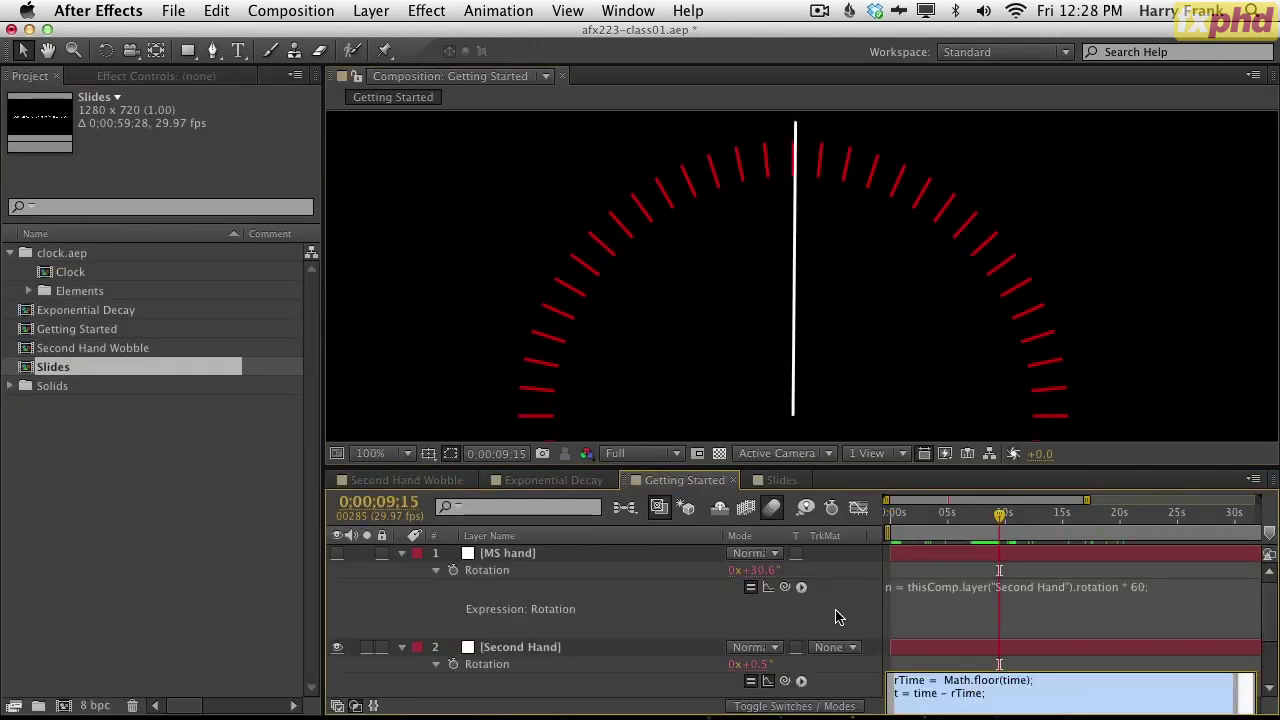
click(895, 635)
- Enlarge the timeline, return to the Exponential Decay composition and enclose Math.sin(time*freq) * amp in parentheses in the top Second Hand's Rotation expression
key(grave)
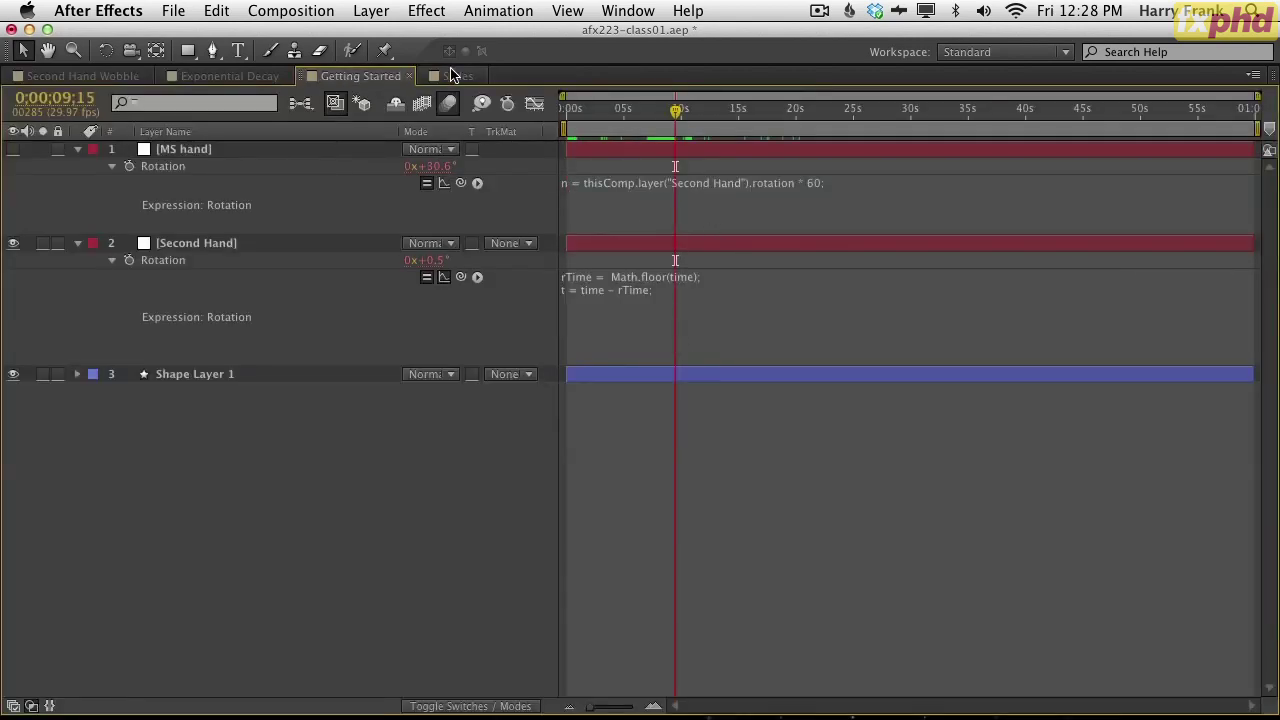
click(230, 76)
click(777, 249)
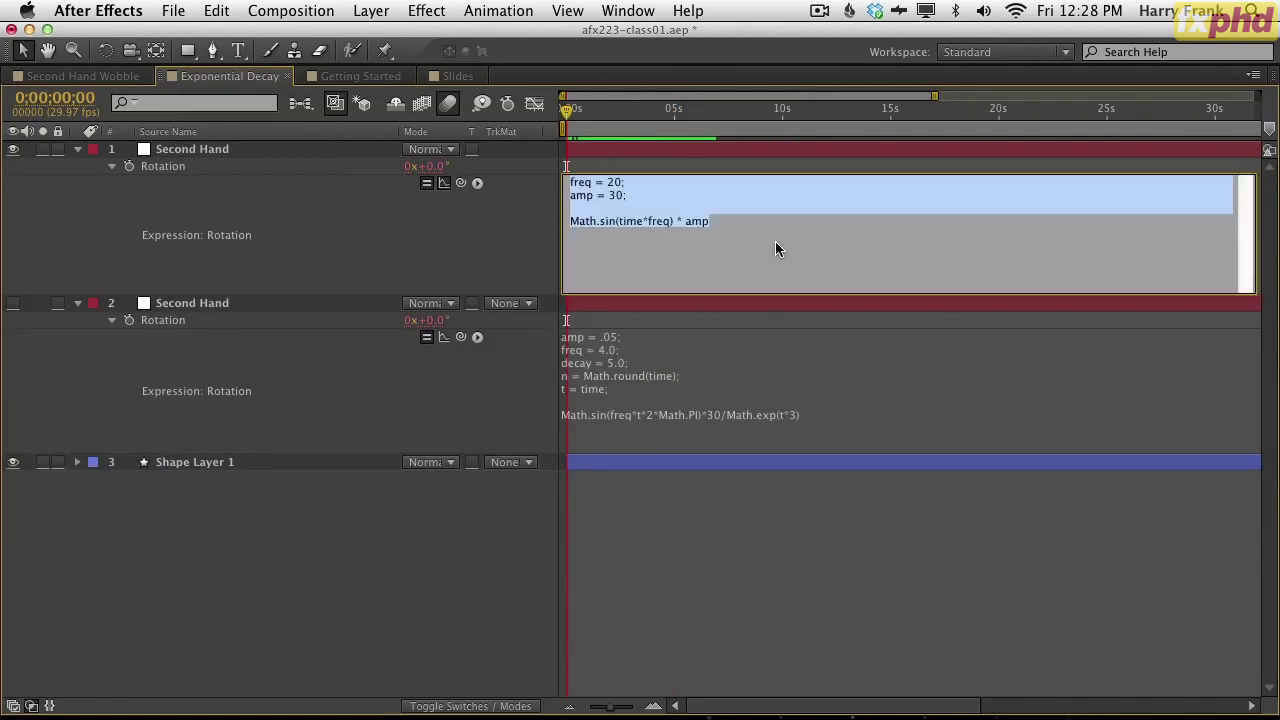
click(575, 244)
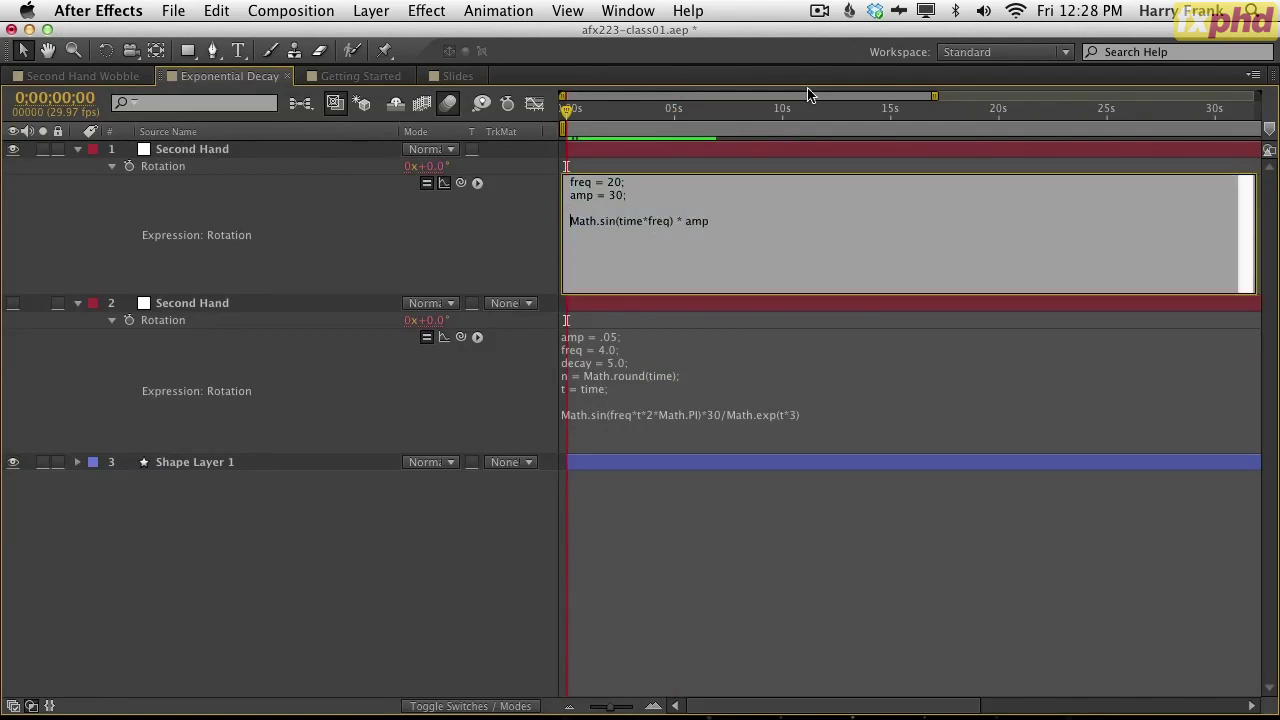
text(()
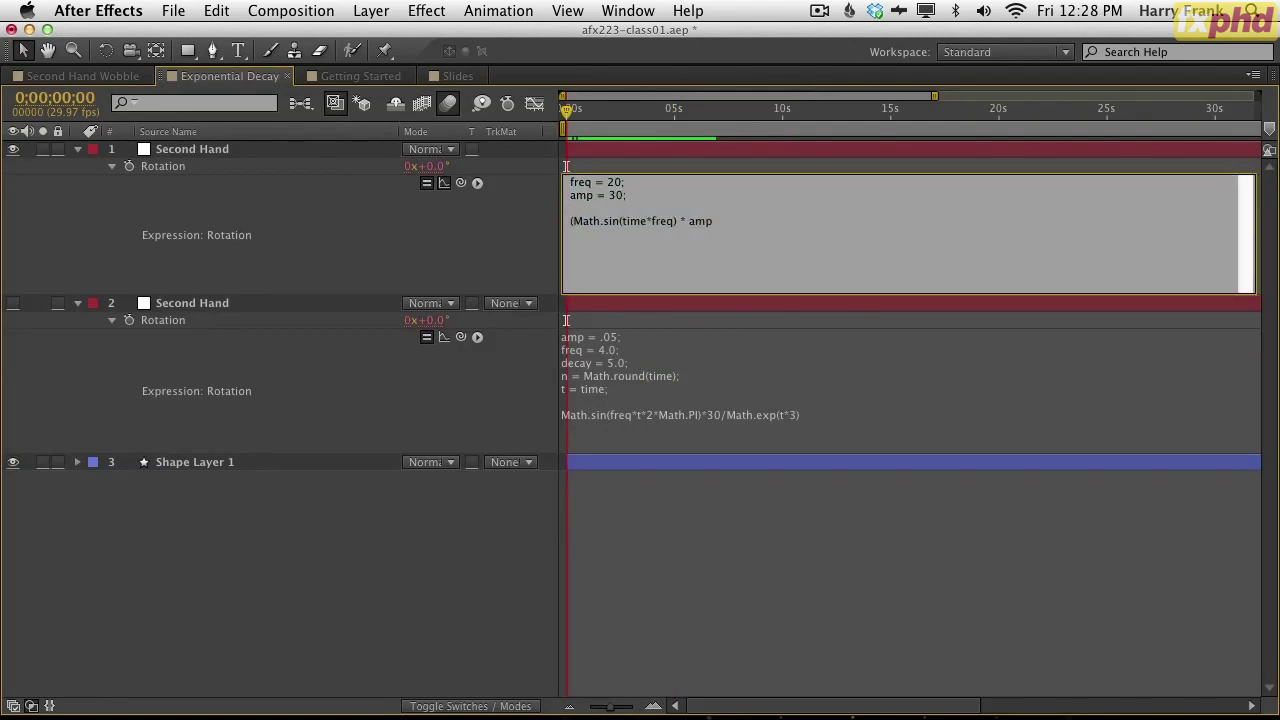
drag(748, 220, 506, 224)
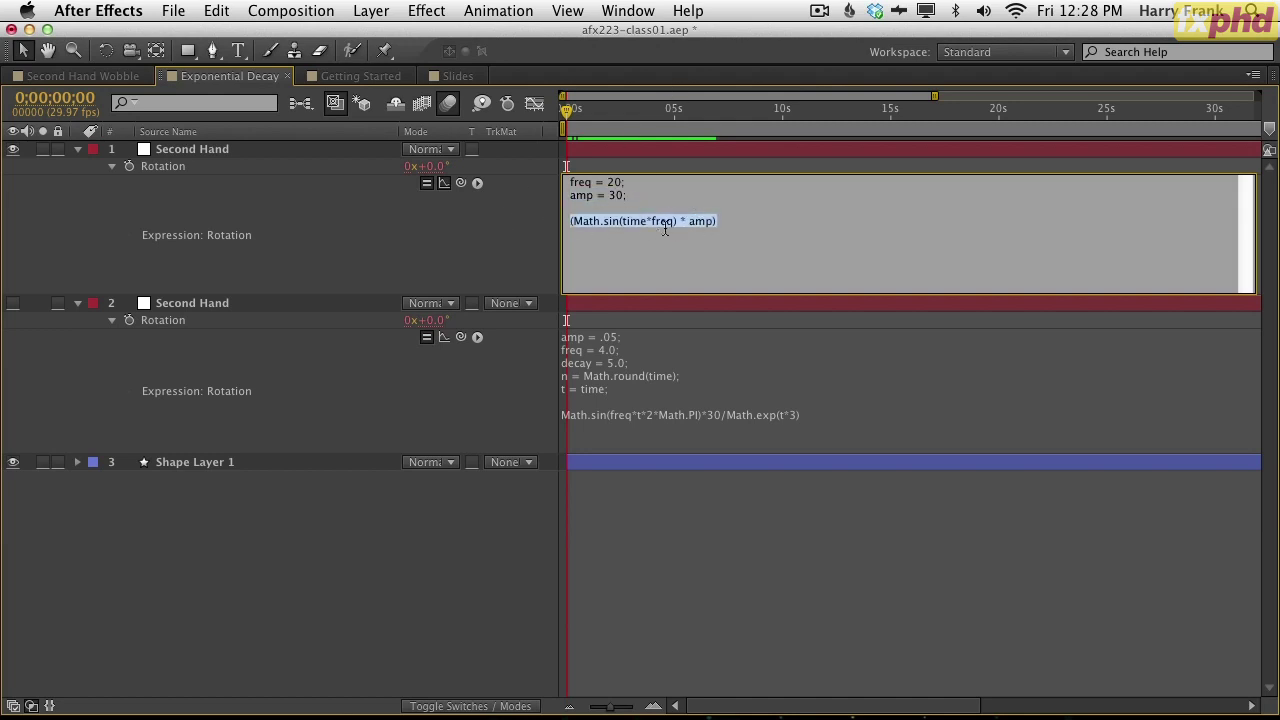
- Divide the parenthesized sine term by time, making the line (Math.sin(time*freq) * amp) / time, and apply the expression
click(729, 224)
text(/)
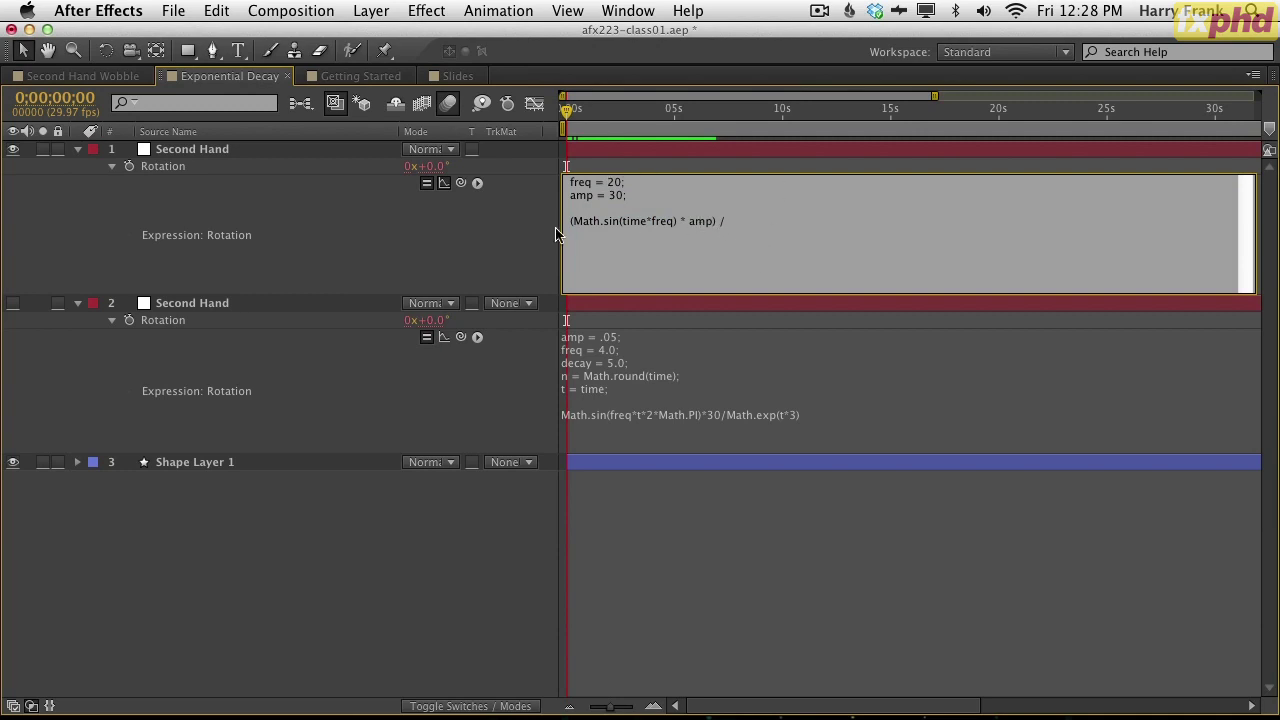
drag(694, 222, 761, 233)
click(767, 231)
text(time)
triple_click(755, 220)
click(739, 220)
click(522, 161)
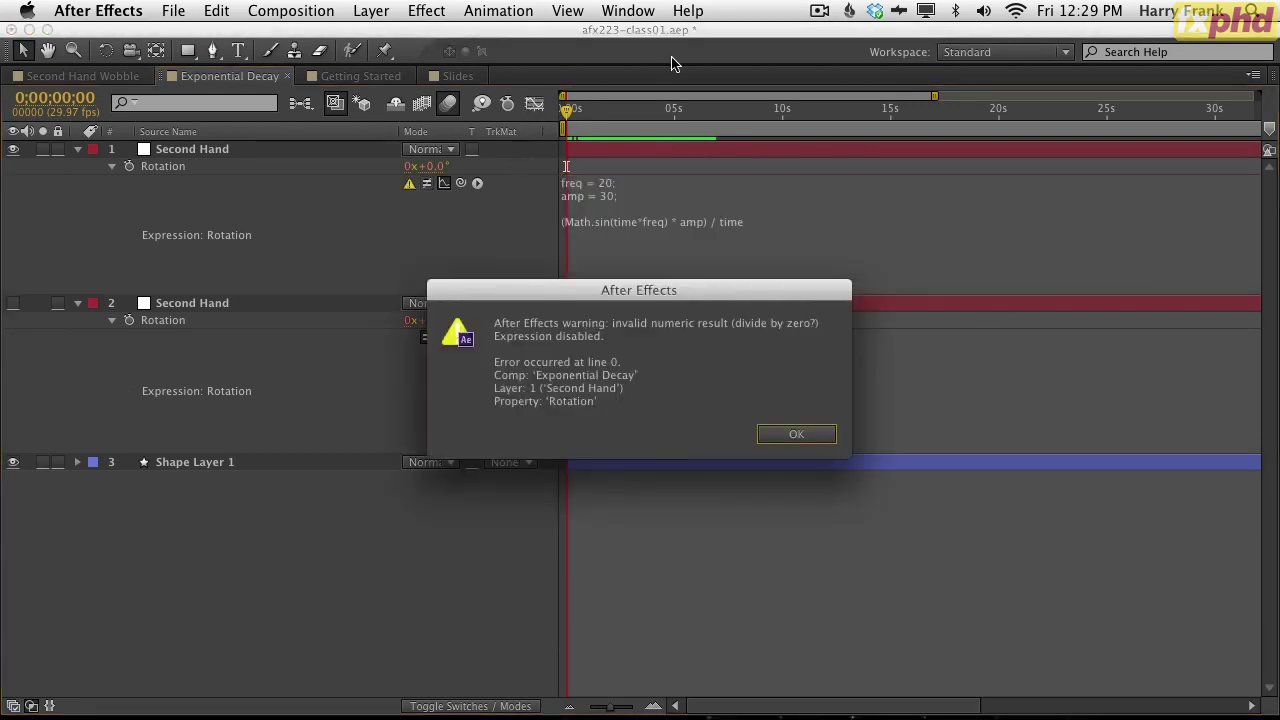
key(Return)
- Change the divisor in the top Second Hand's Rotation expression to Math.exp(time)
click(674, 221)
double_click(729, 221)
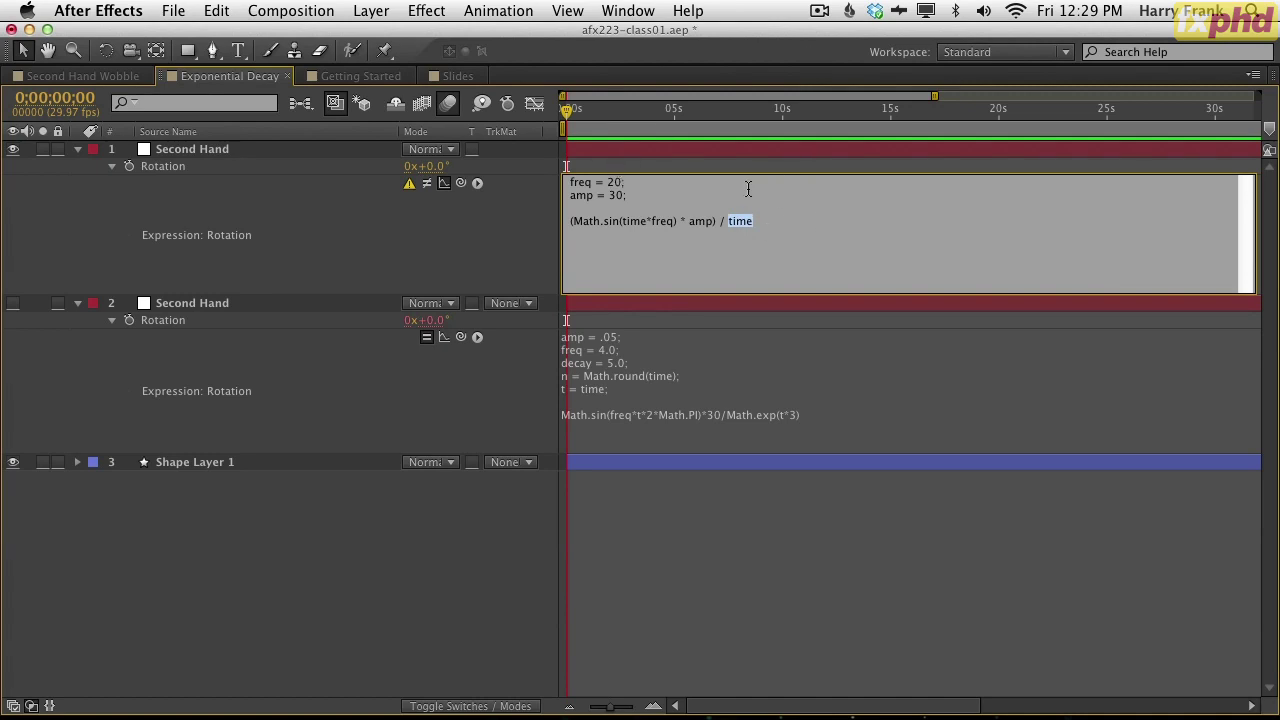
mouse_move(748, 219)
mouse_down()
mouse_move(765, 227)
mouse_move(727, 225)
mouse_up()
text(Math.exp()
key(KP_Enter)
- Scrub to 0;00;00;19, return to the start and examine the second hand's decaying Rotation curve in the Graph Editor
key(grave)
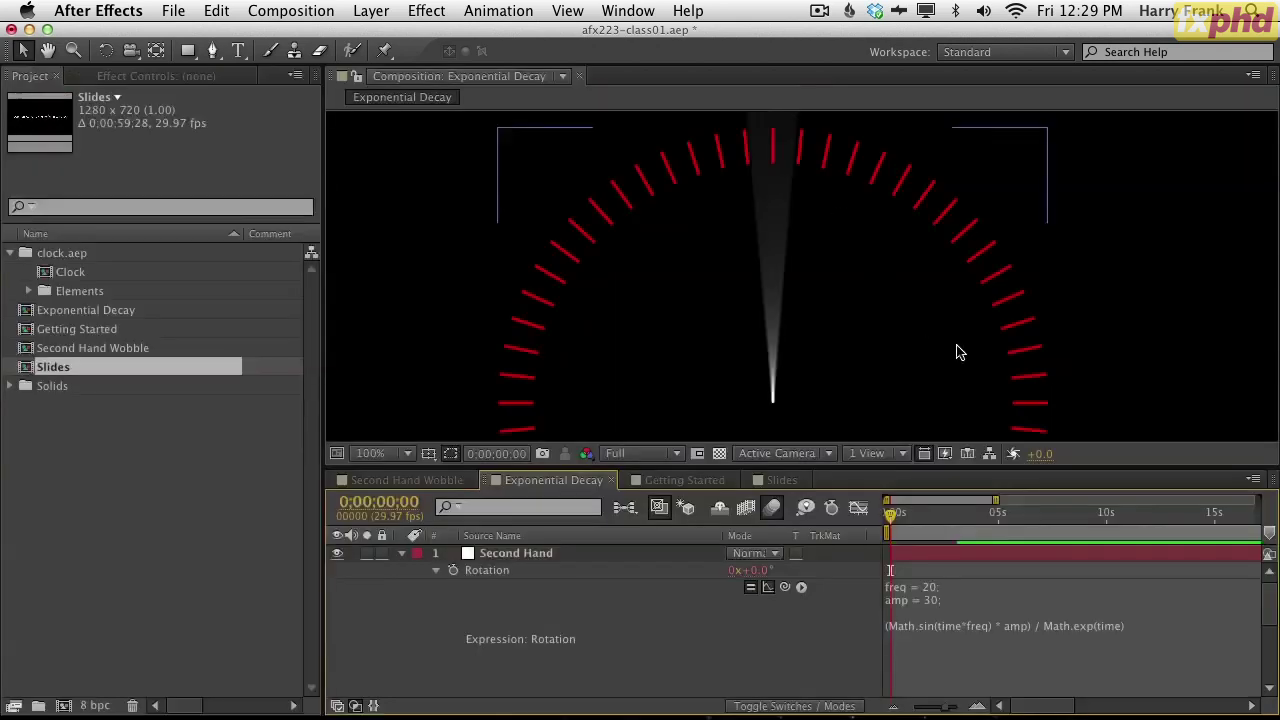
click(905, 518)
drag(905, 518, 903, 518)
click(860, 510)
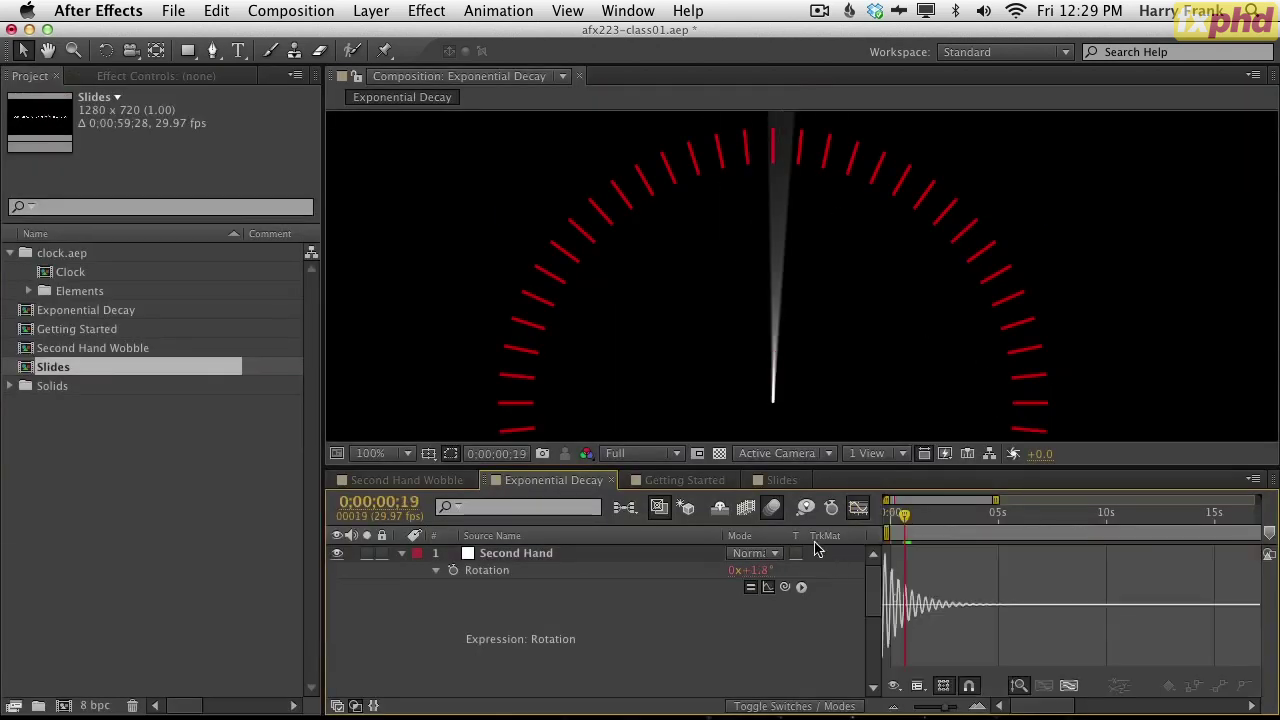
key(Home)
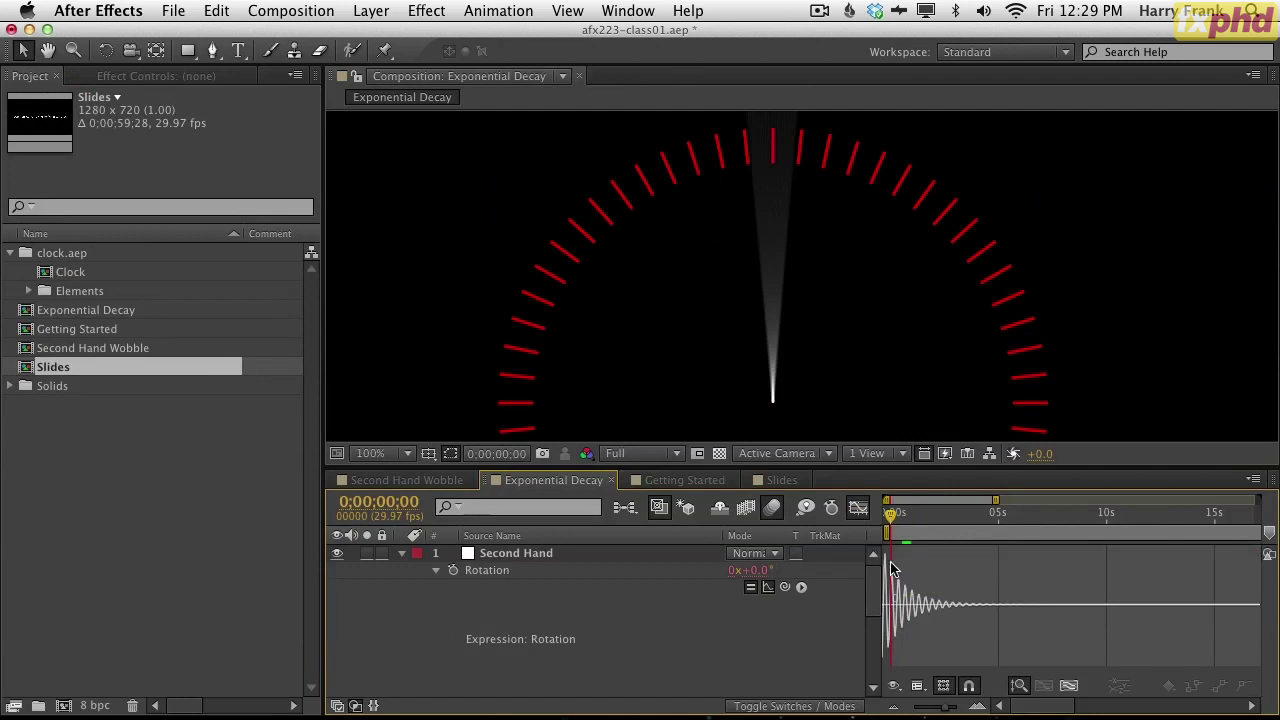
mouse_move(978, 607)
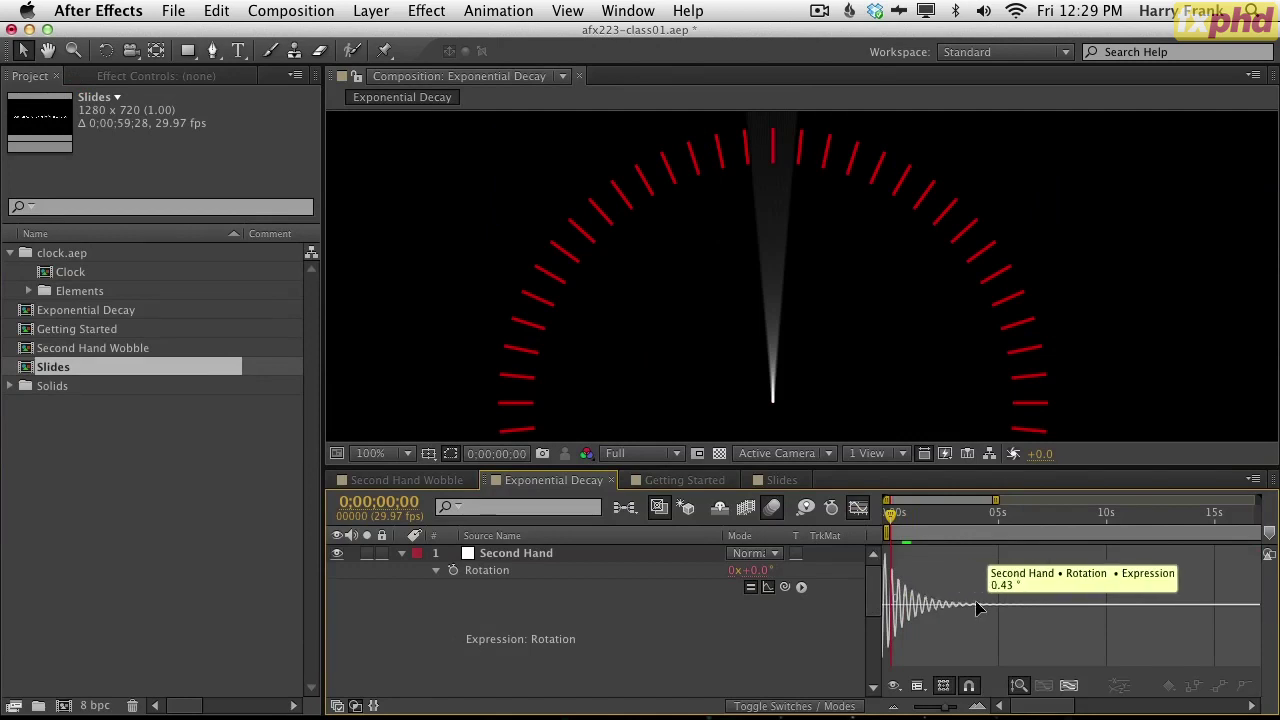
click(858, 508)
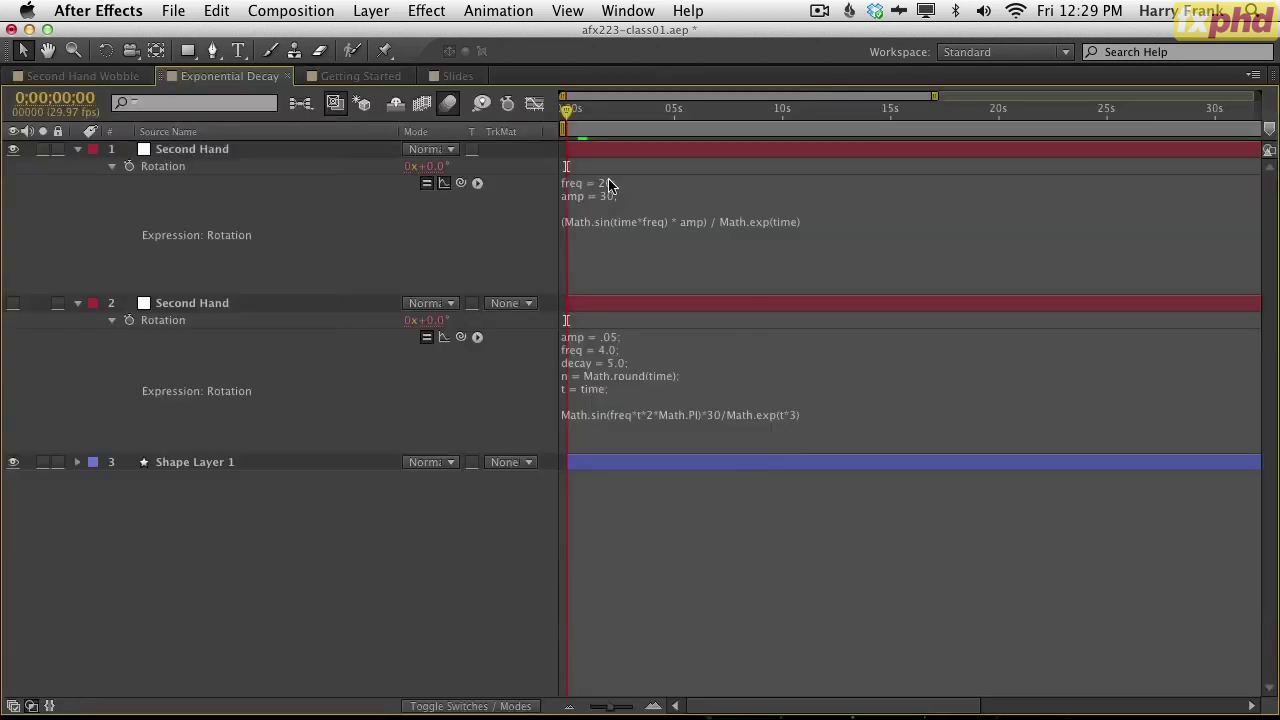
- Duplicate the top Second Hand layer and reduce the copy's Rotation expression to Math.exp(time)
click(224, 149)
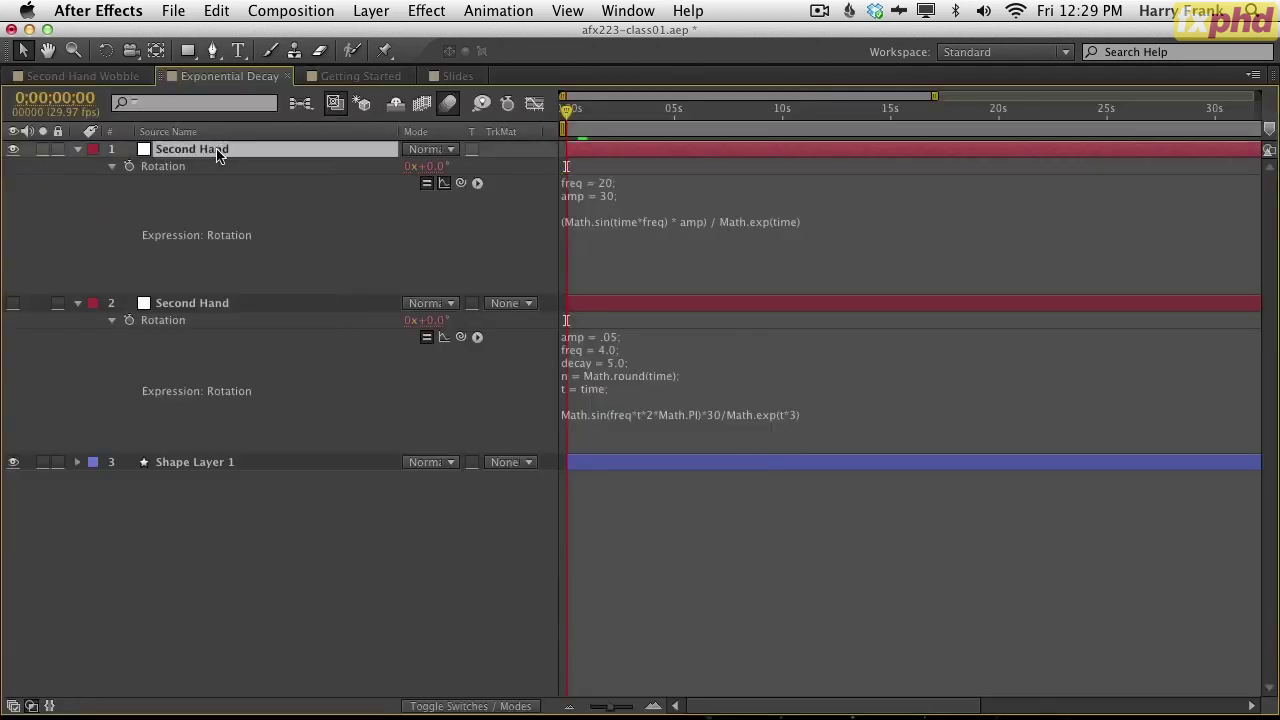
key(super+d)
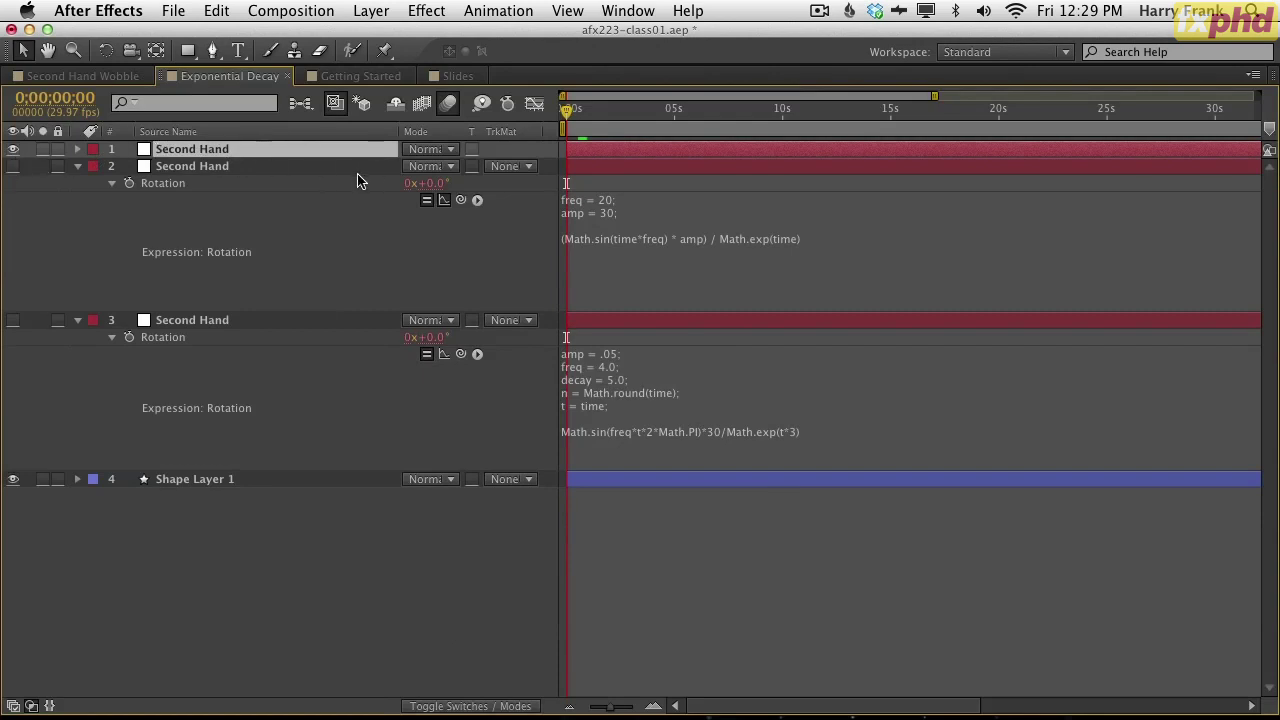
key(e)
key(e)
click(612, 184)
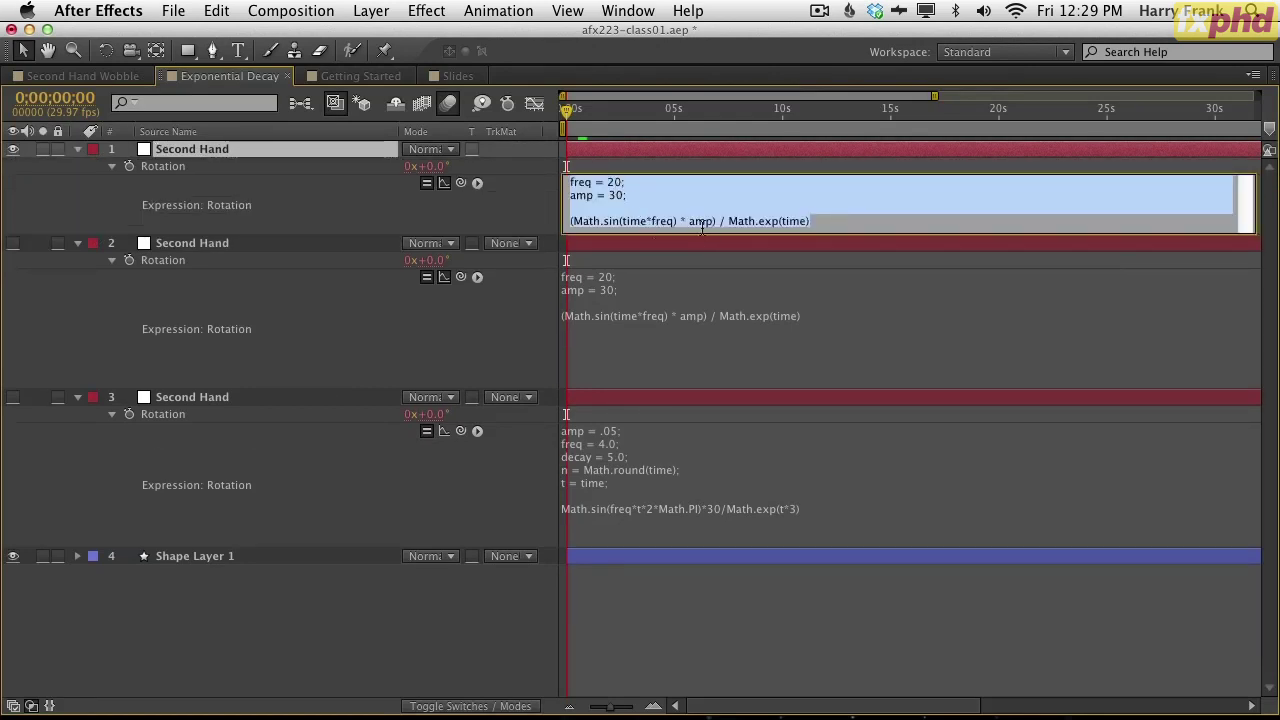
key(BackSpace)
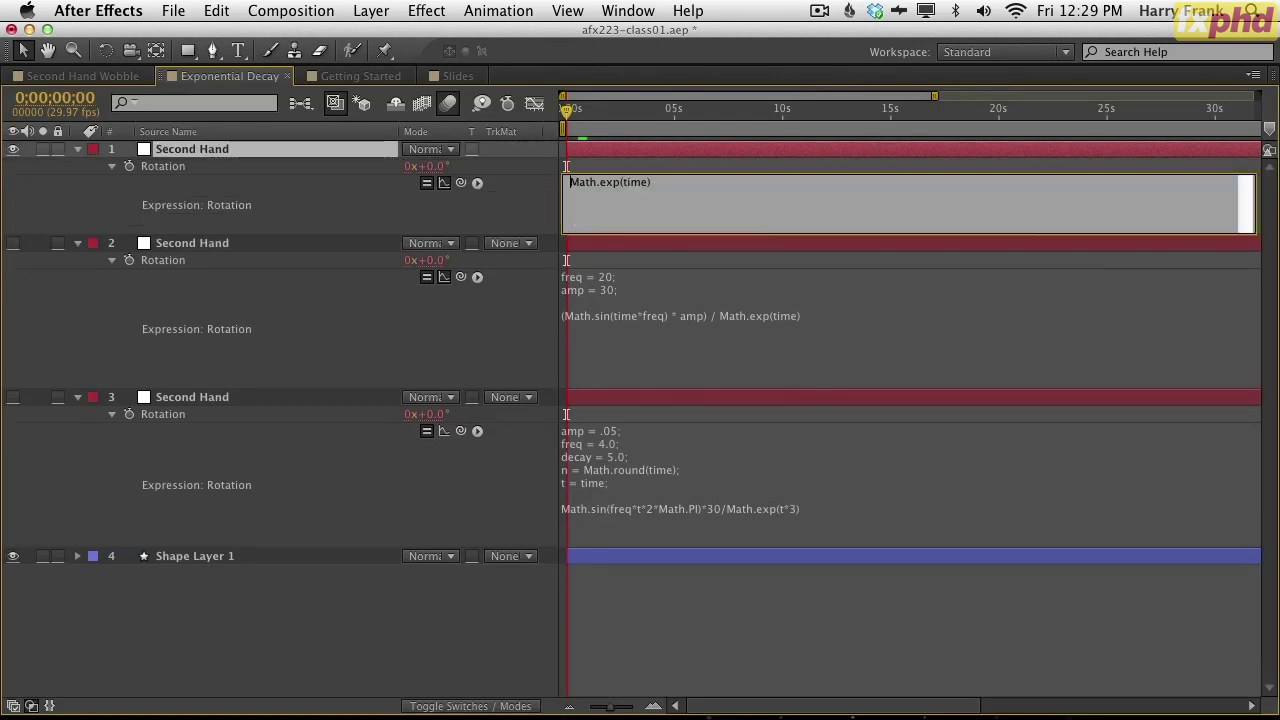
key(KP_Enter)
- Graph the Math.exp(time) rotation across the whole composition and examine its growth at 0;00;56;29, 0;00;51;04 and 0;00;10;16
key(shift+F3)
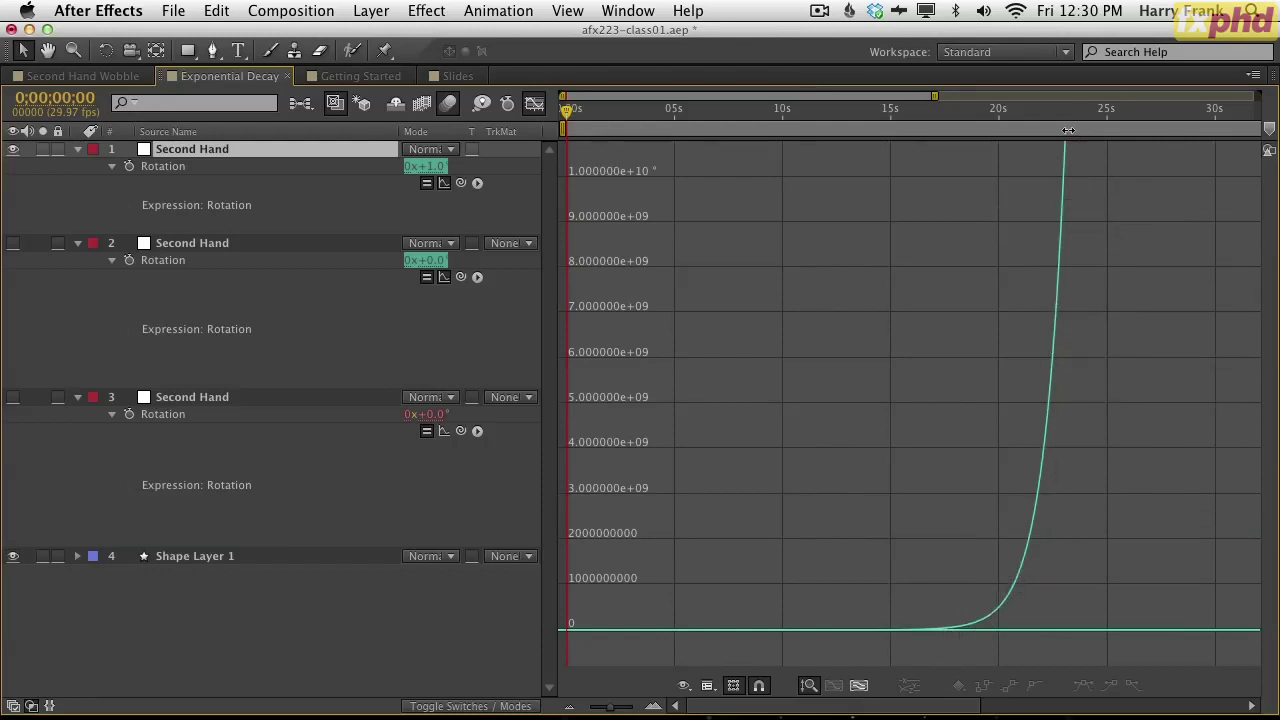
drag(935, 95, 1256, 95)
drag(884, 108, 1220, 110)
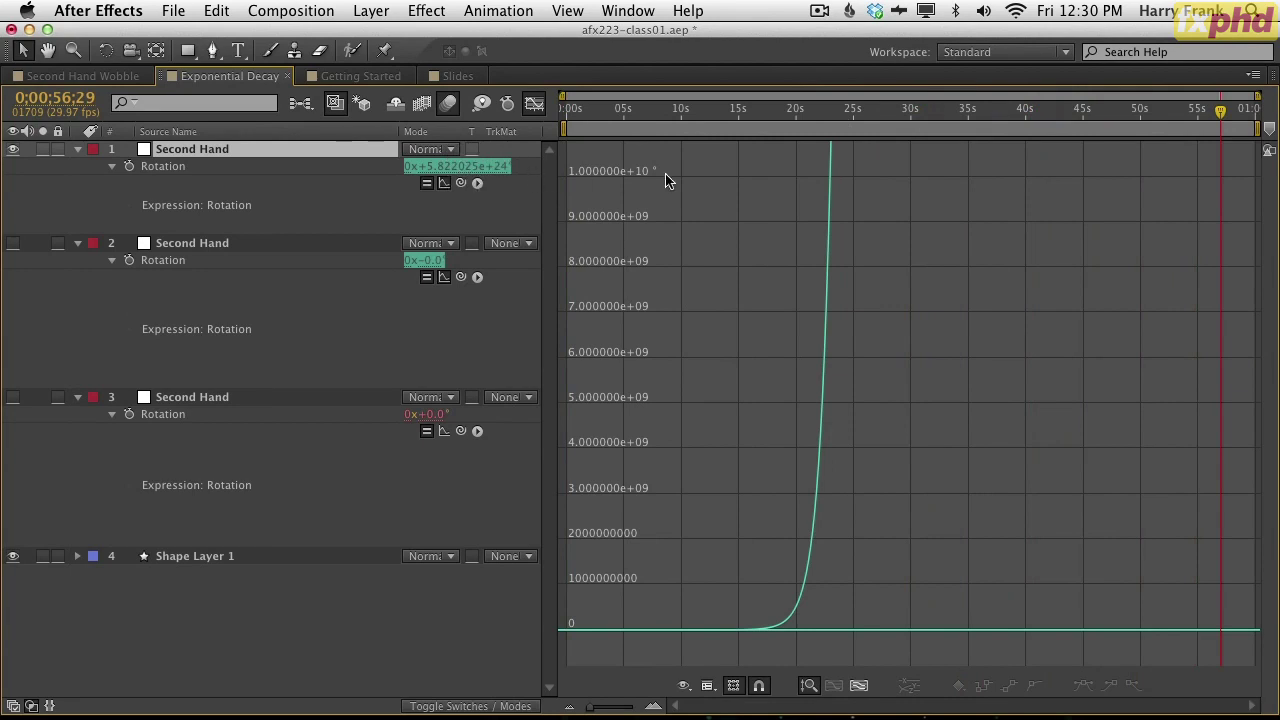
drag(912, 110, 1153, 110)
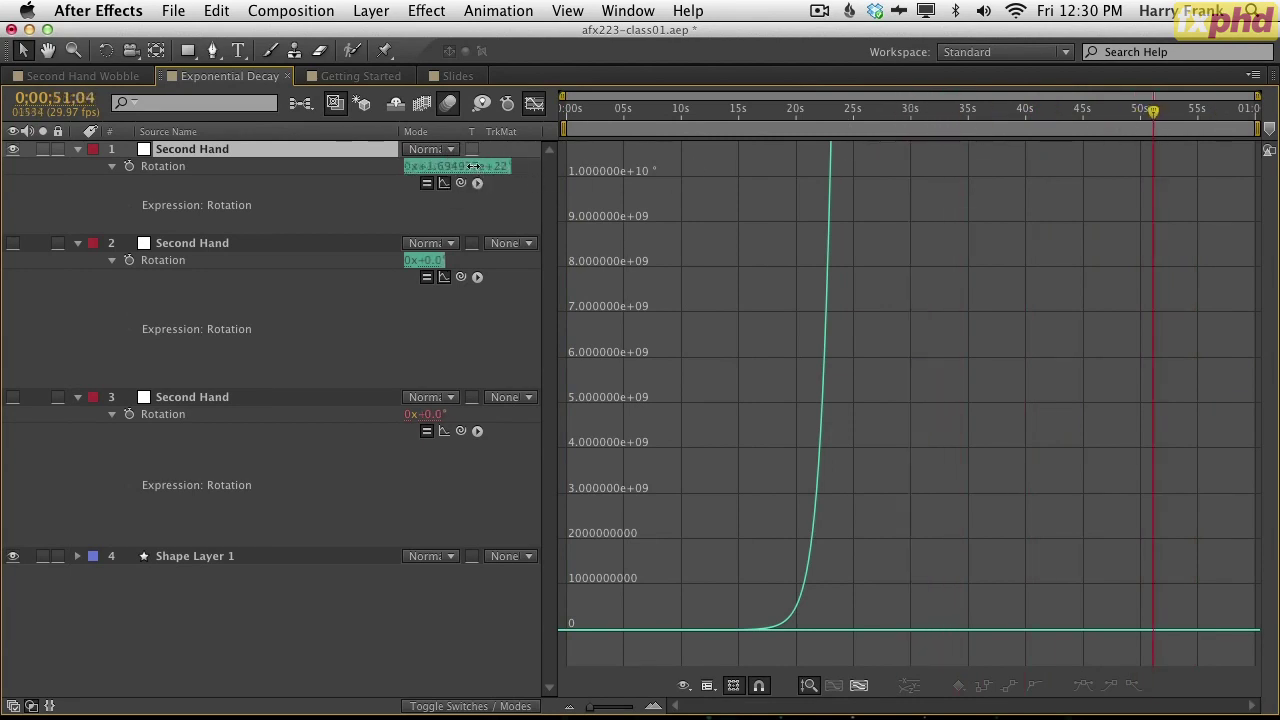
click(477, 169)
click(486, 172)
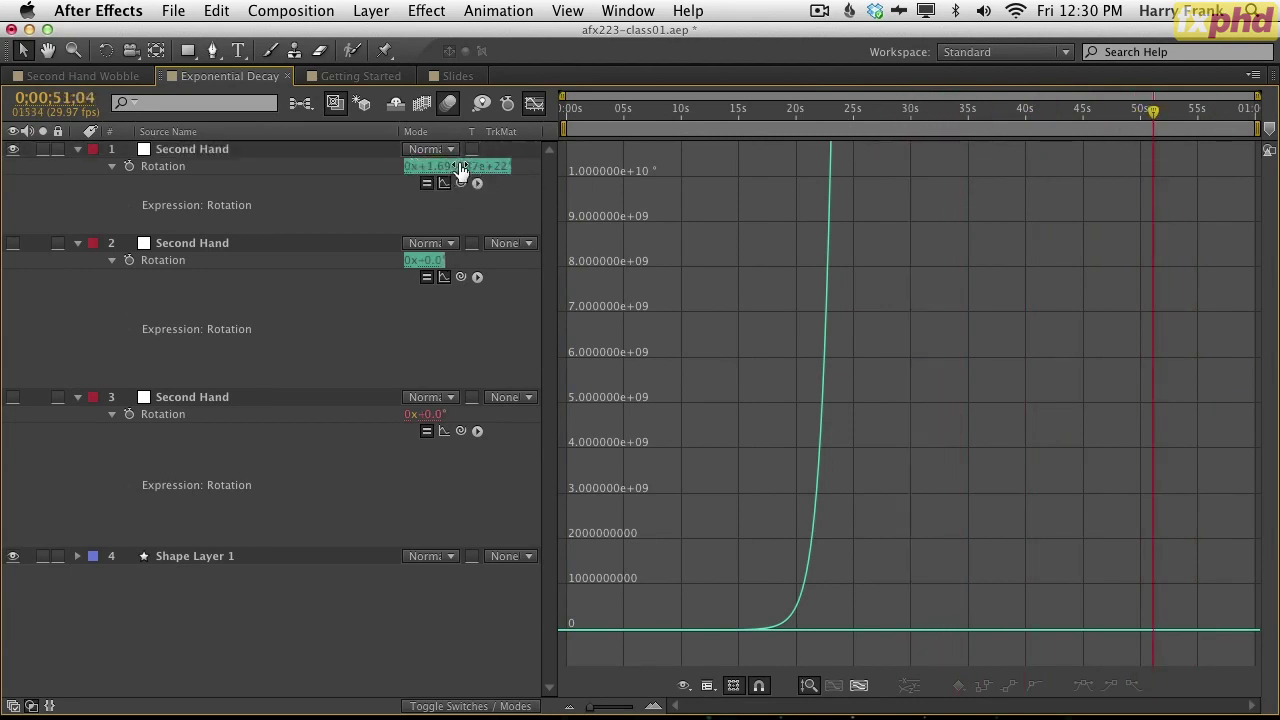
drag(661, 110, 687, 145)
key(shift+F3)
- Examine the Math.exp(time) Rotation expression on the top Second Hand layer, focusing on the exp function
click(600, 183)
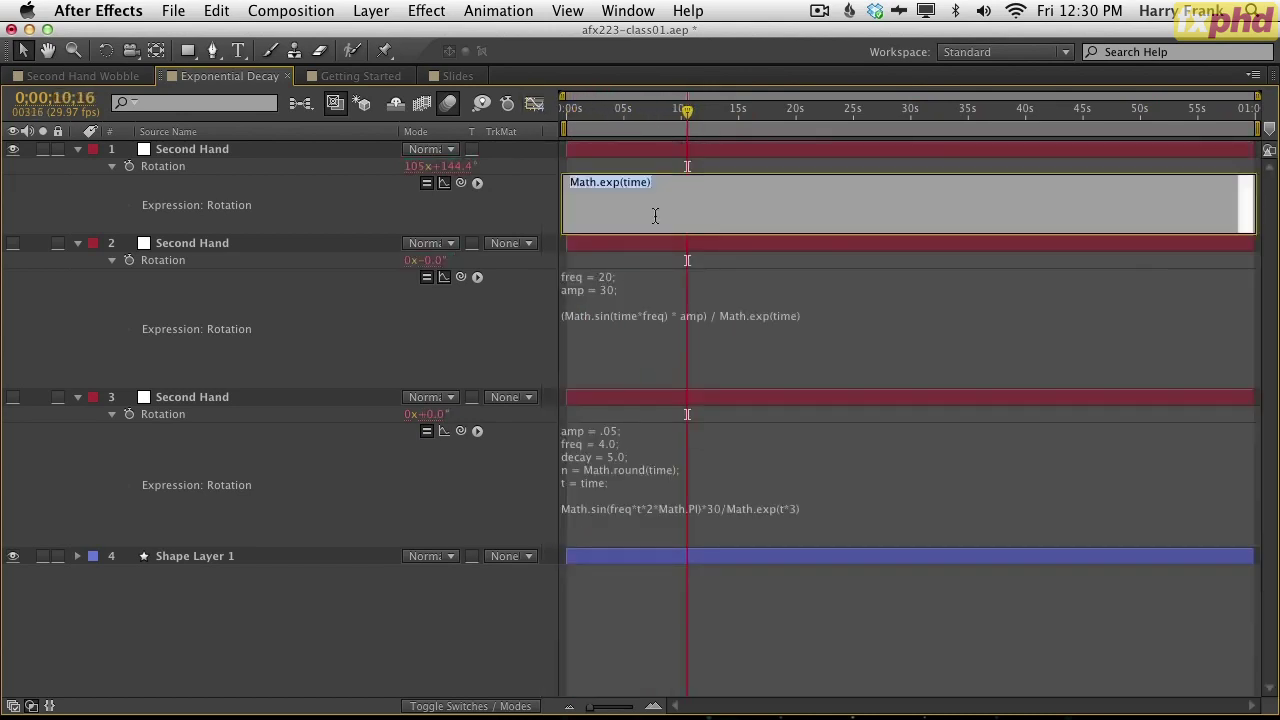
drag(614, 183, 570, 182)
click(575, 184)
click(614, 183)
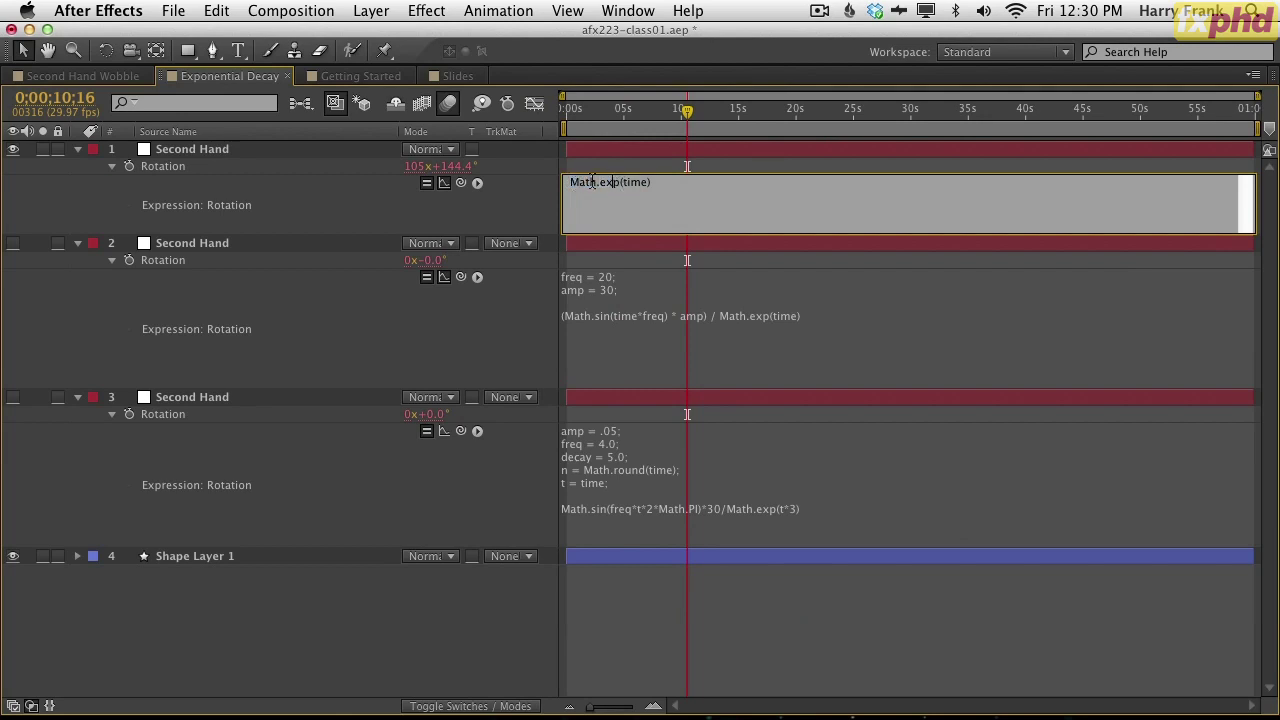
click(520, 196)
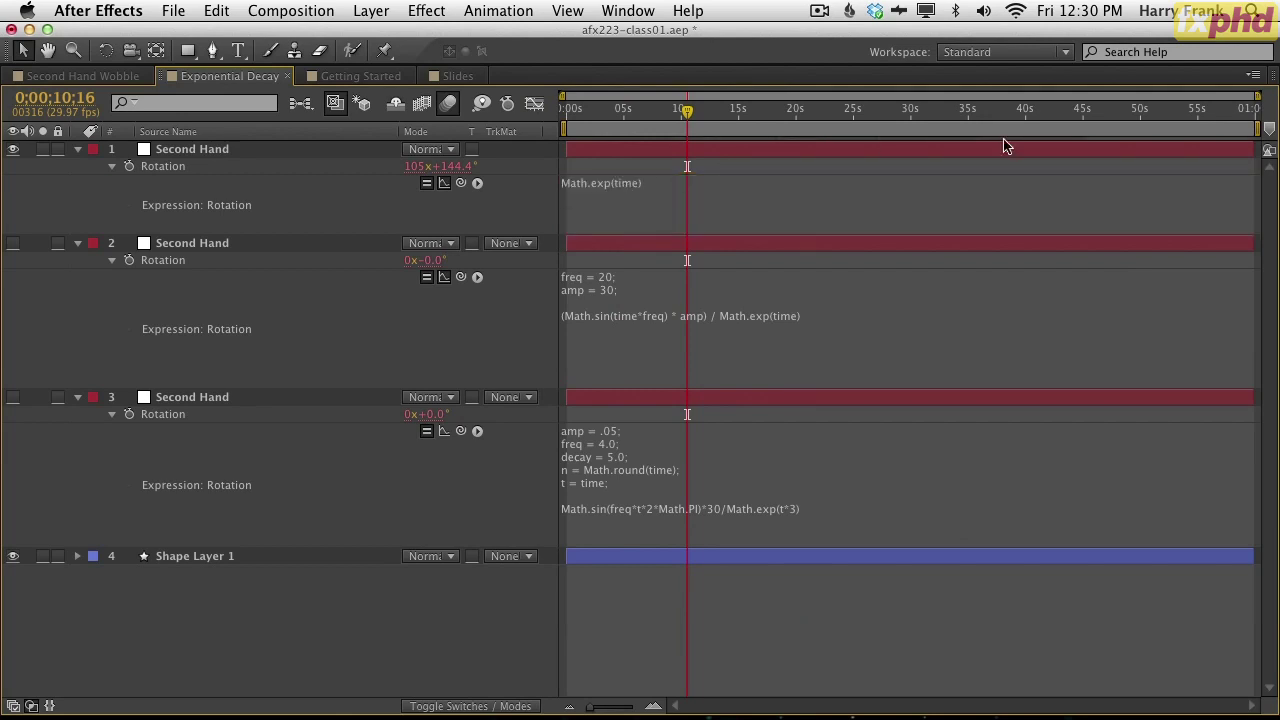
click(630, 183)
key(super+Tab)
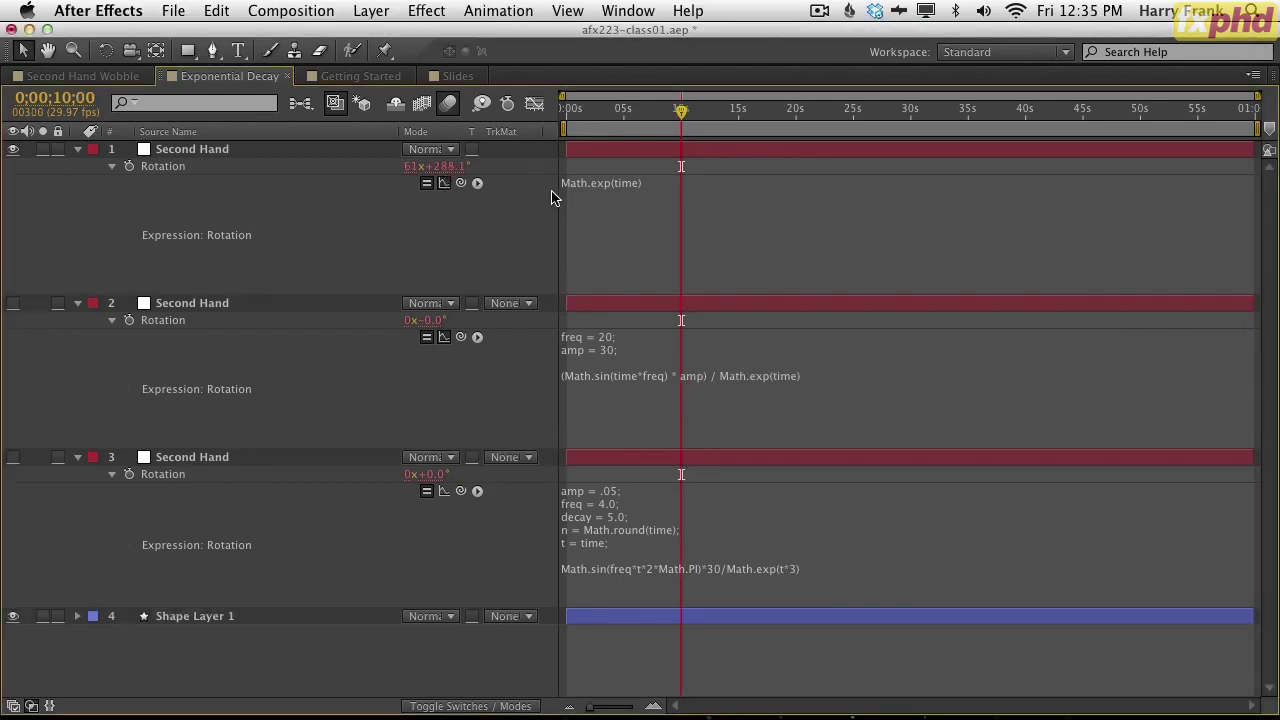
- Add the line 2 * 2 * 2 below Math.exp(time) in the top Second Hand's Rotation expression and apply it
click(643, 220)
click(639, 196)
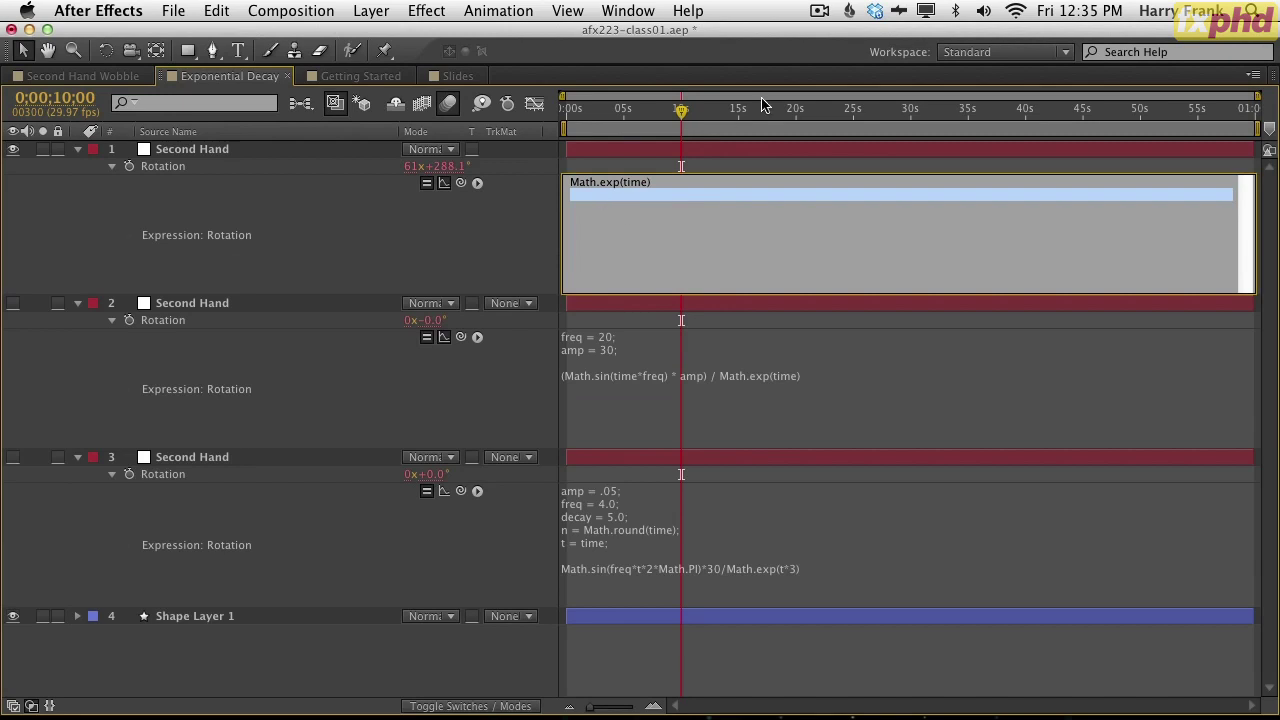
key(Return)
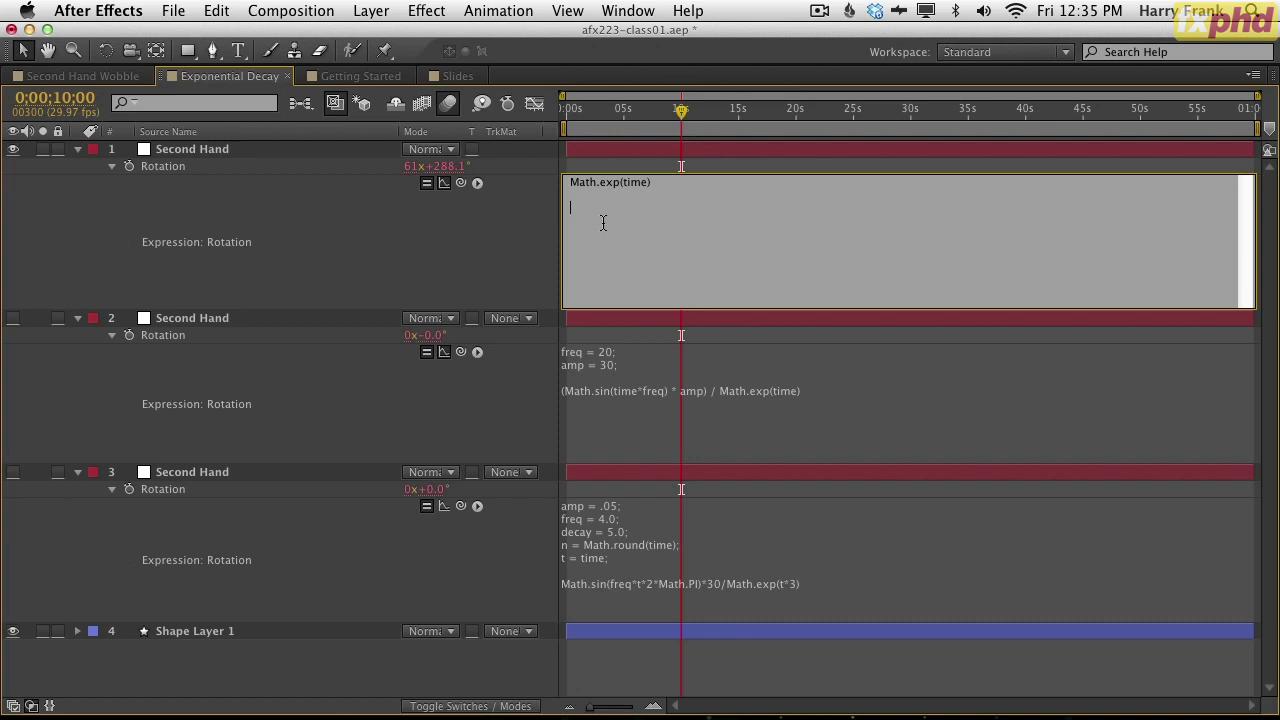
text(2 * 2 * 2)
key(KP_Enter)
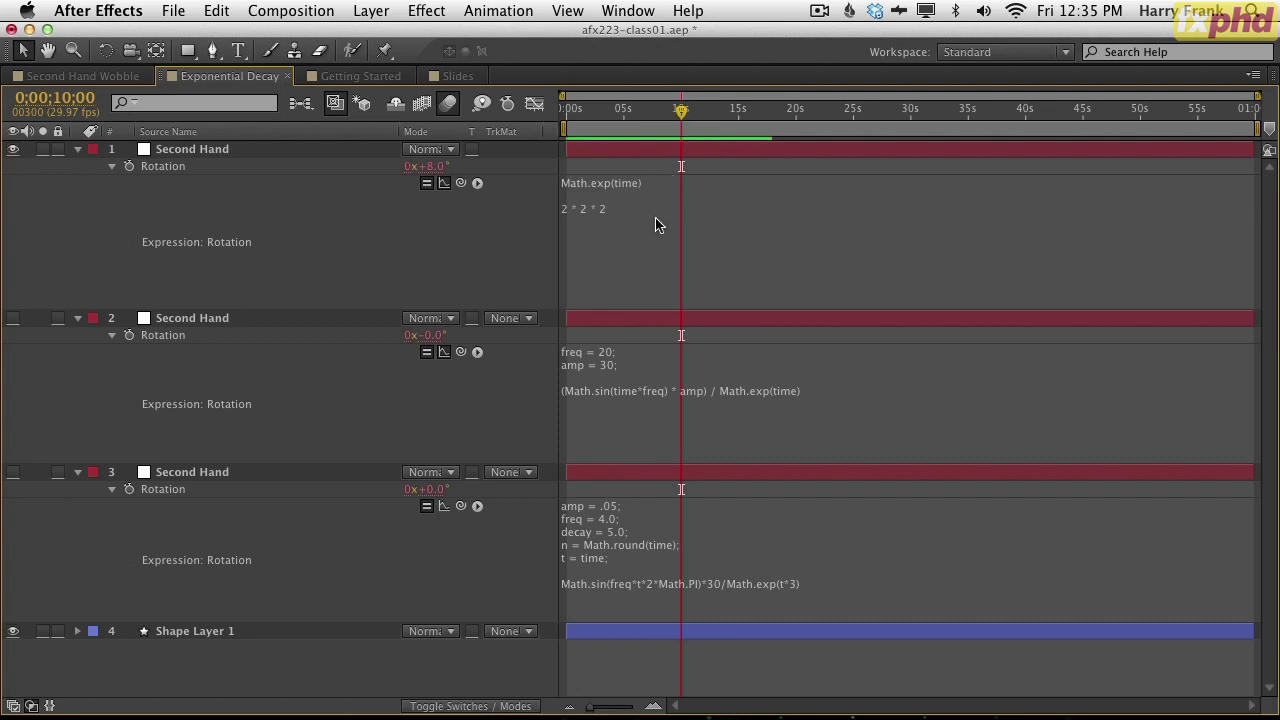
- Remove the 2 * 2 * 2 line and set the top Second Hand's Rotation expression to Math.exp(1)
click(655, 217)
drag(656, 204, 521, 195)
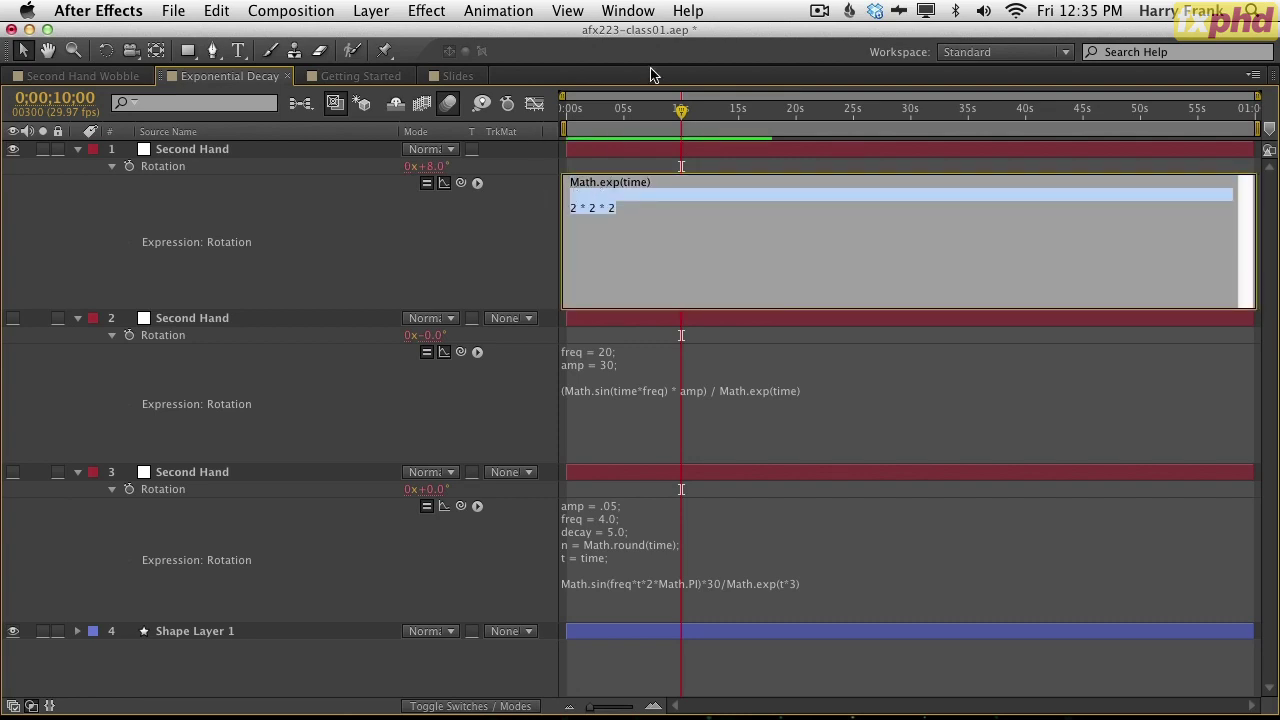
key(BackSpace)
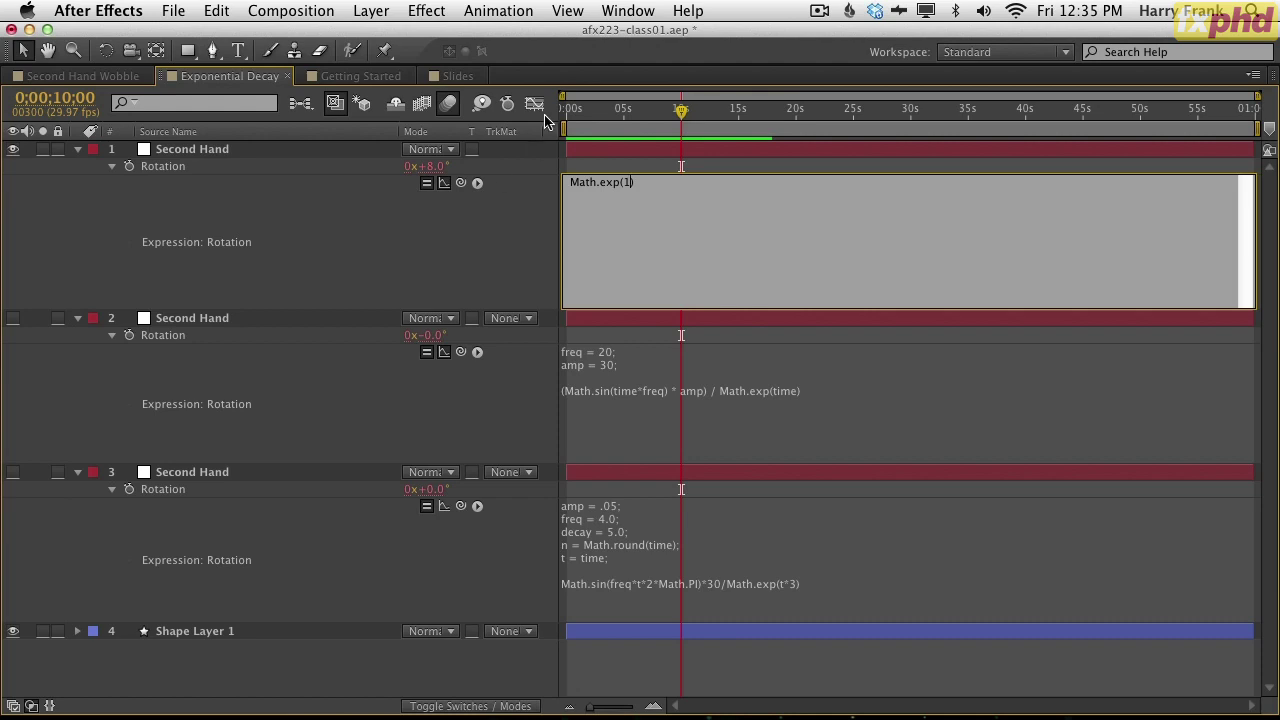
text())
click(503, 262)
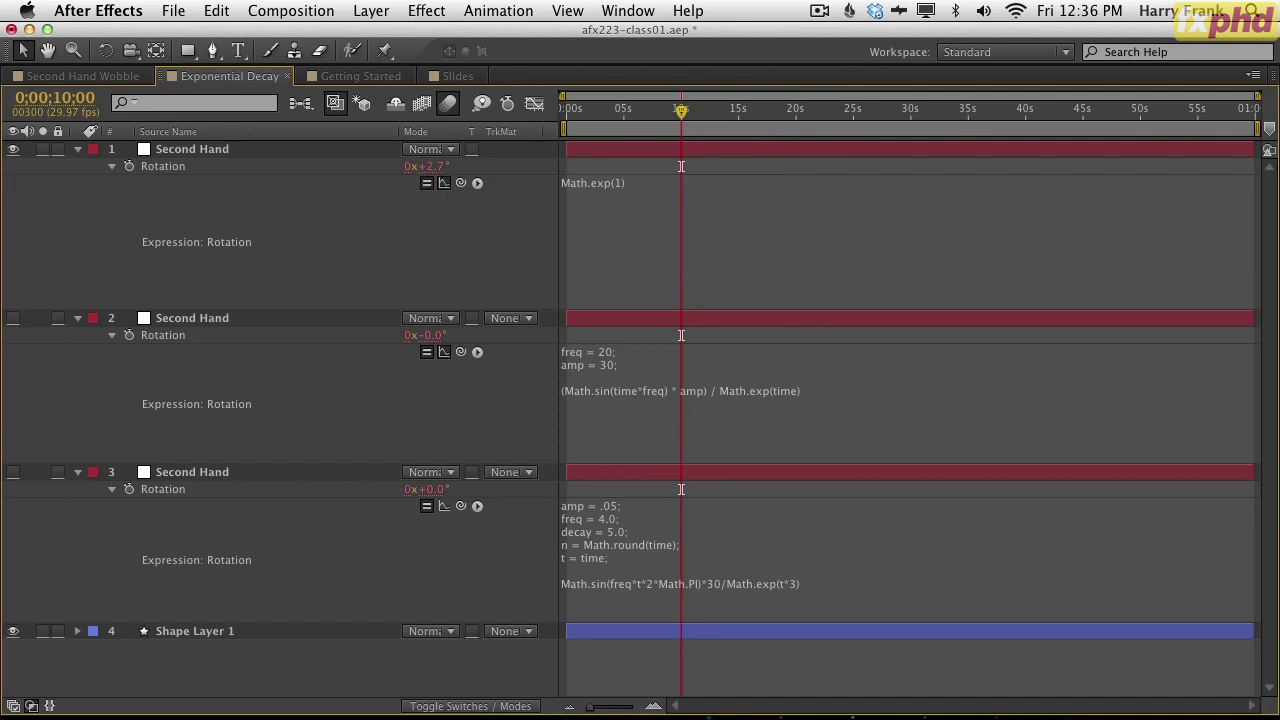
- Switch to Chrome, examine the Wikipedia definition of the exponential function and the approximate value of e, and return to After Effects
key(super+Tab)
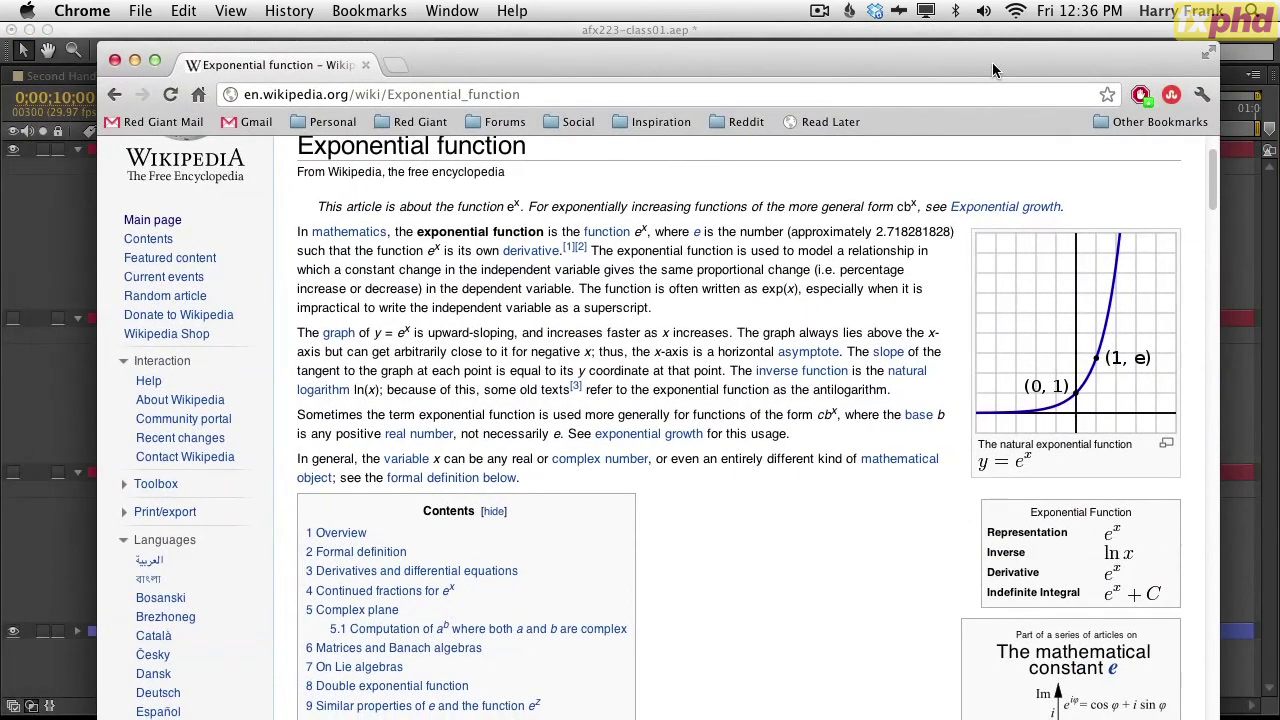
drag(994, 65, 990, 62)
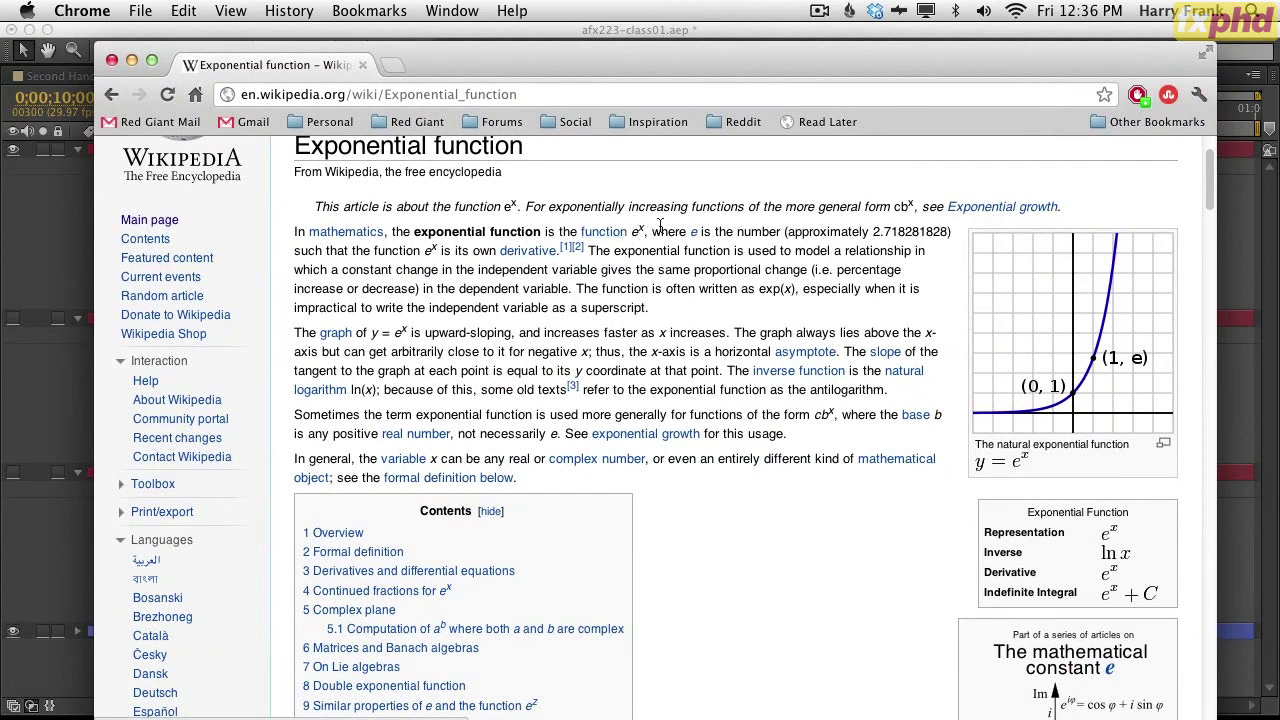
drag(747, 67, 750, 65)
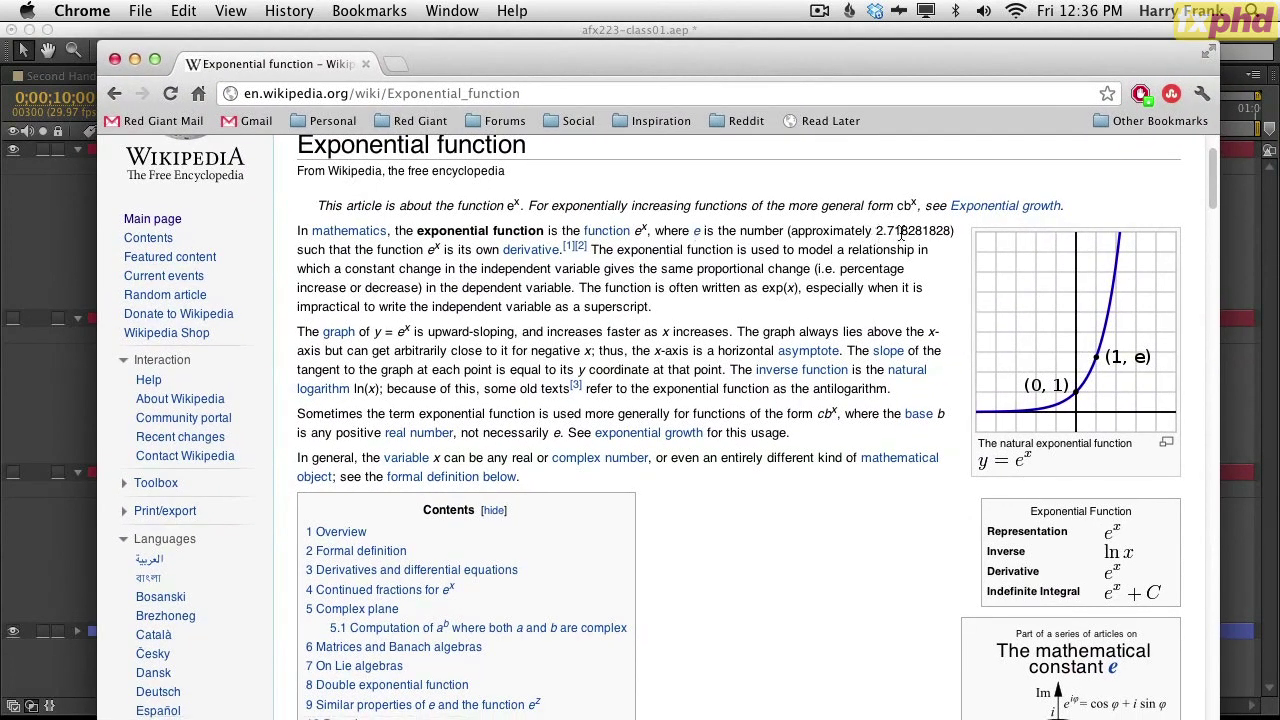
key(super+Tab)
- Add the line 2.7 * 2.7 below Math.exp(1) in the top Second Hand's Rotation expression and apply it
click(684, 180)
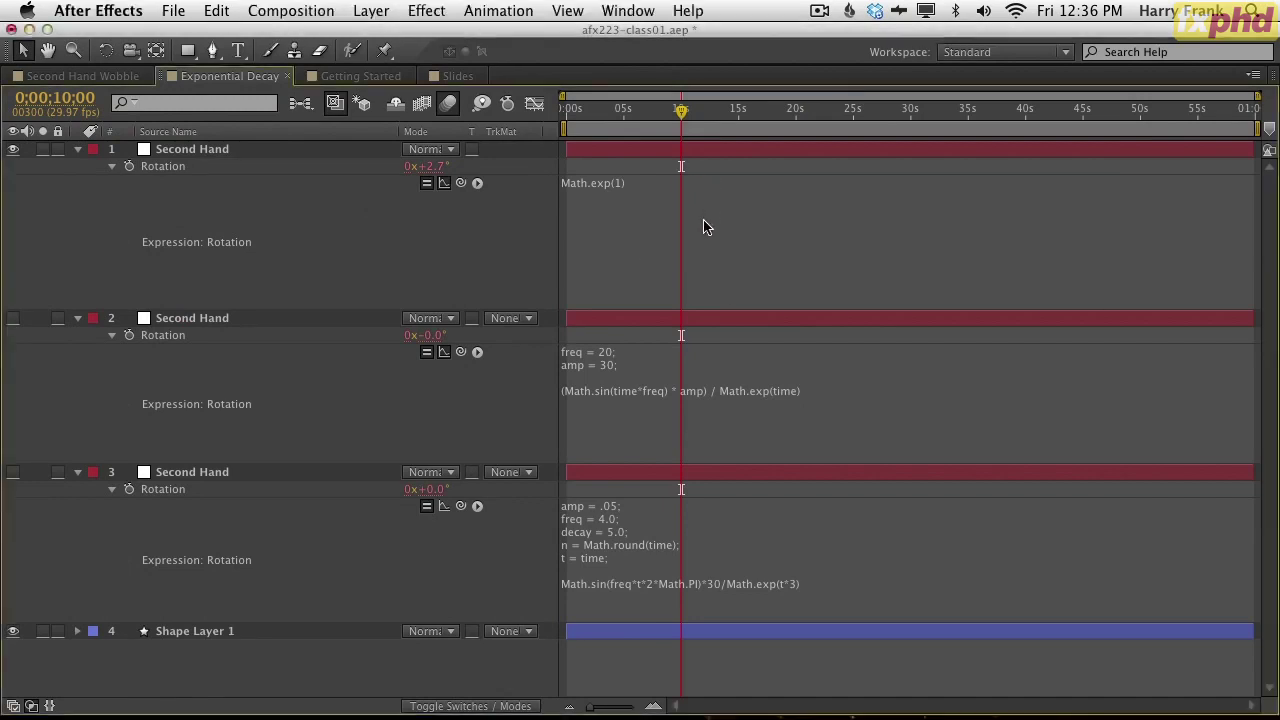
click(700, 223)
key(Return)
key(Return)
key(Return)
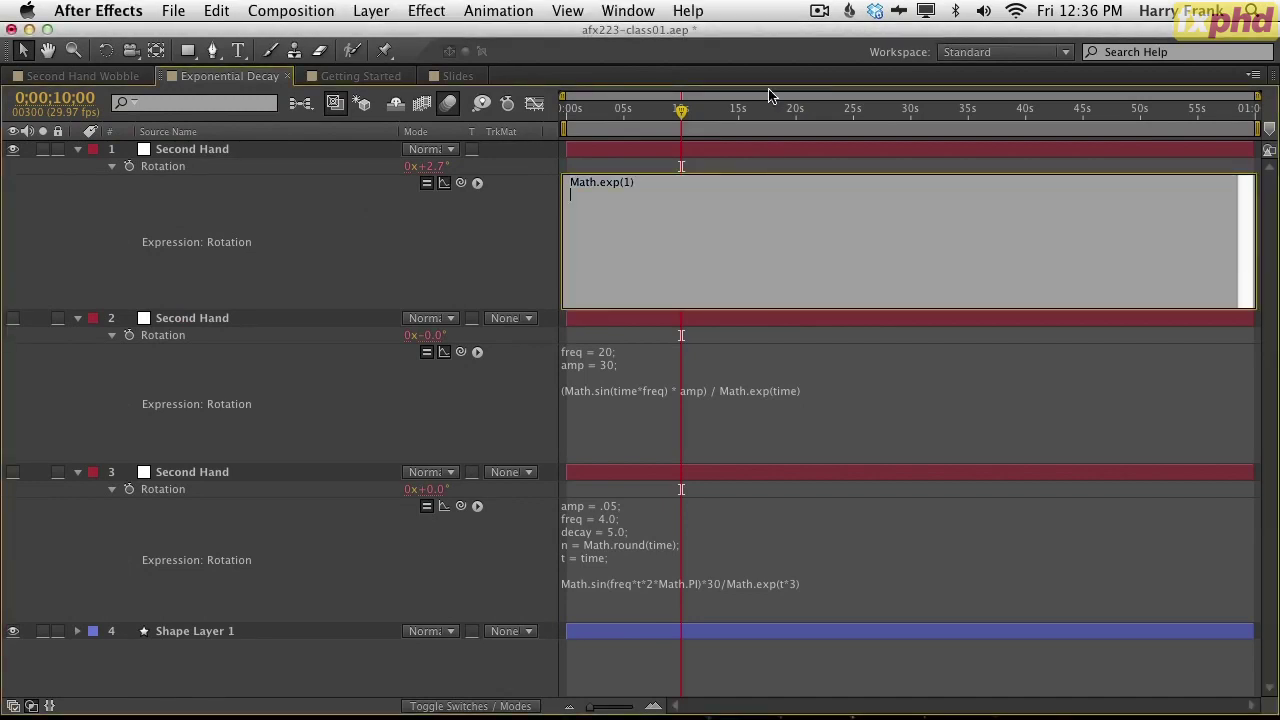
text(2.7 * 2.7)
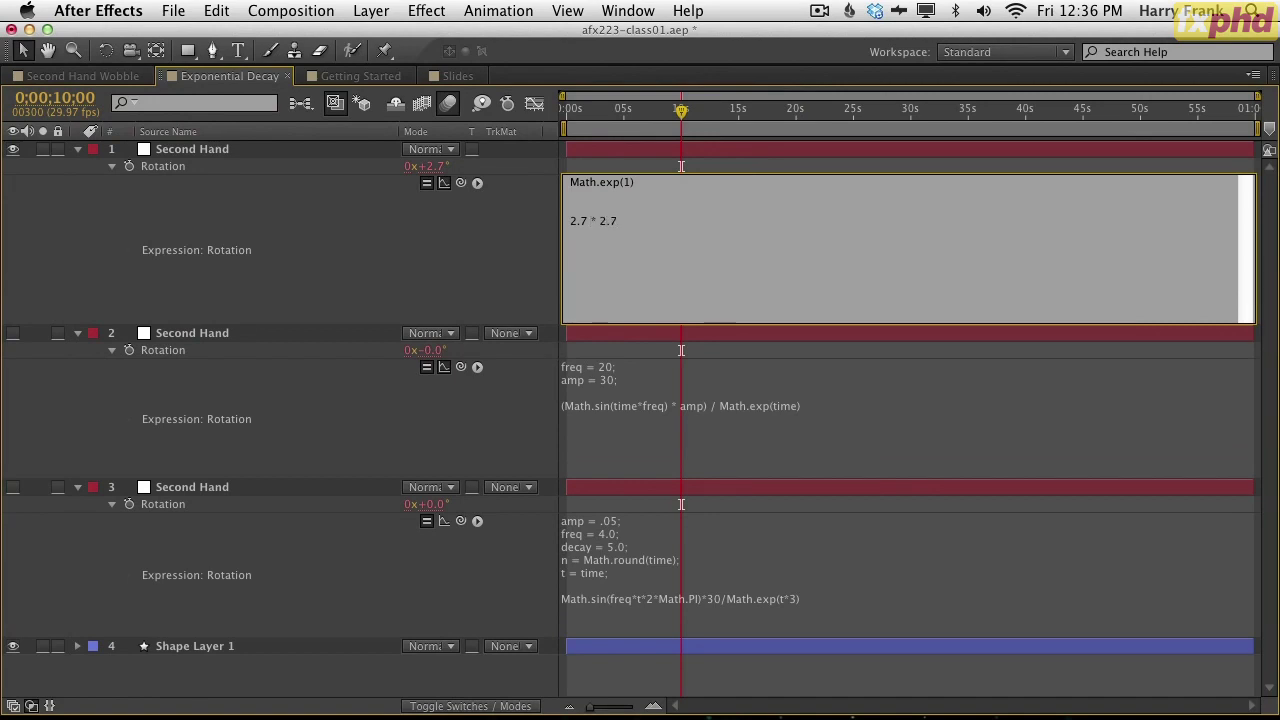
key(KP_Enter)
- Extend the 2.7 * 2.7 line to a product of eight 2.7 factors without a trailing operator and apply the expression
click(661, 213)
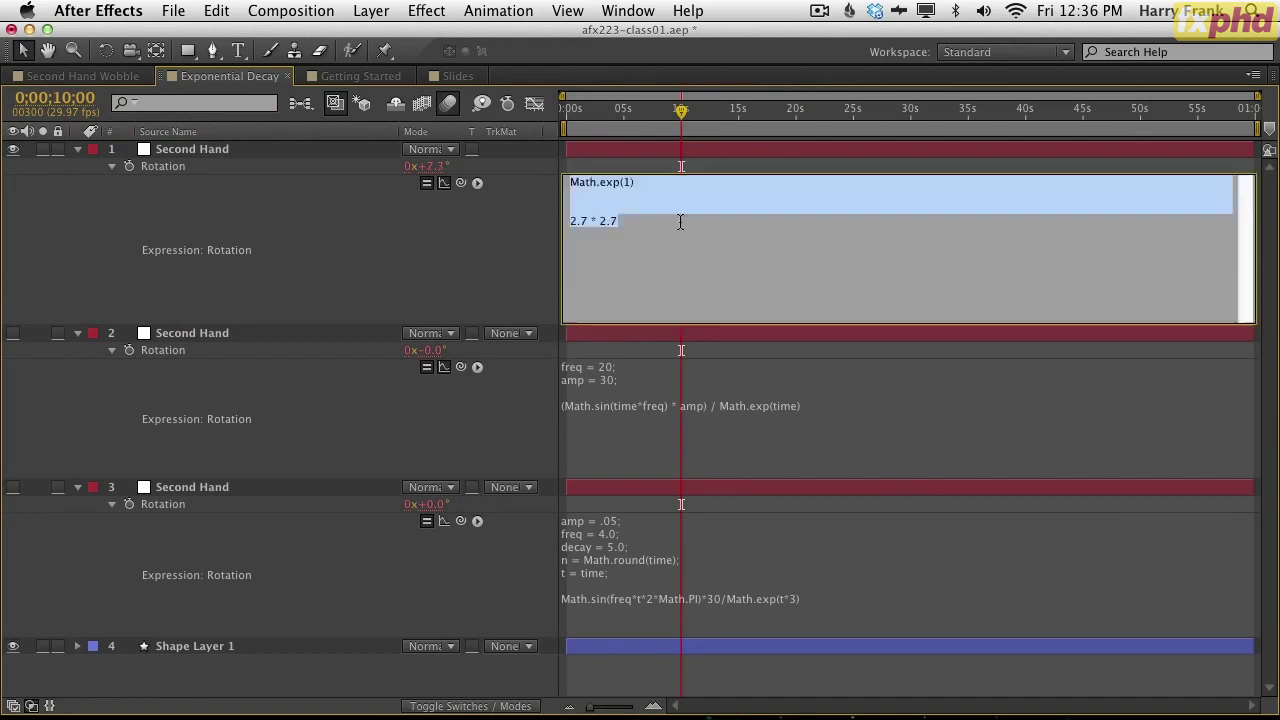
click(661, 213)
text(* 2.7 * 2.7 *)
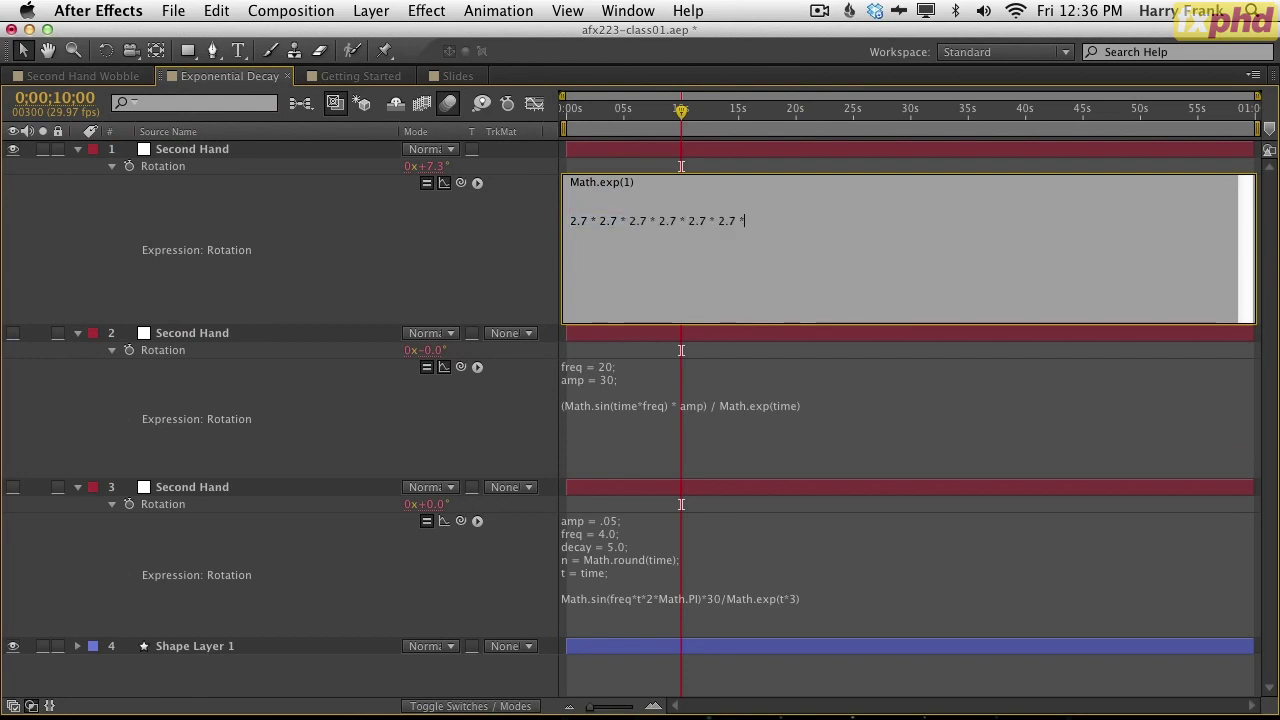
text( 2.7 * 2.7 *)
key(KP_Enter)
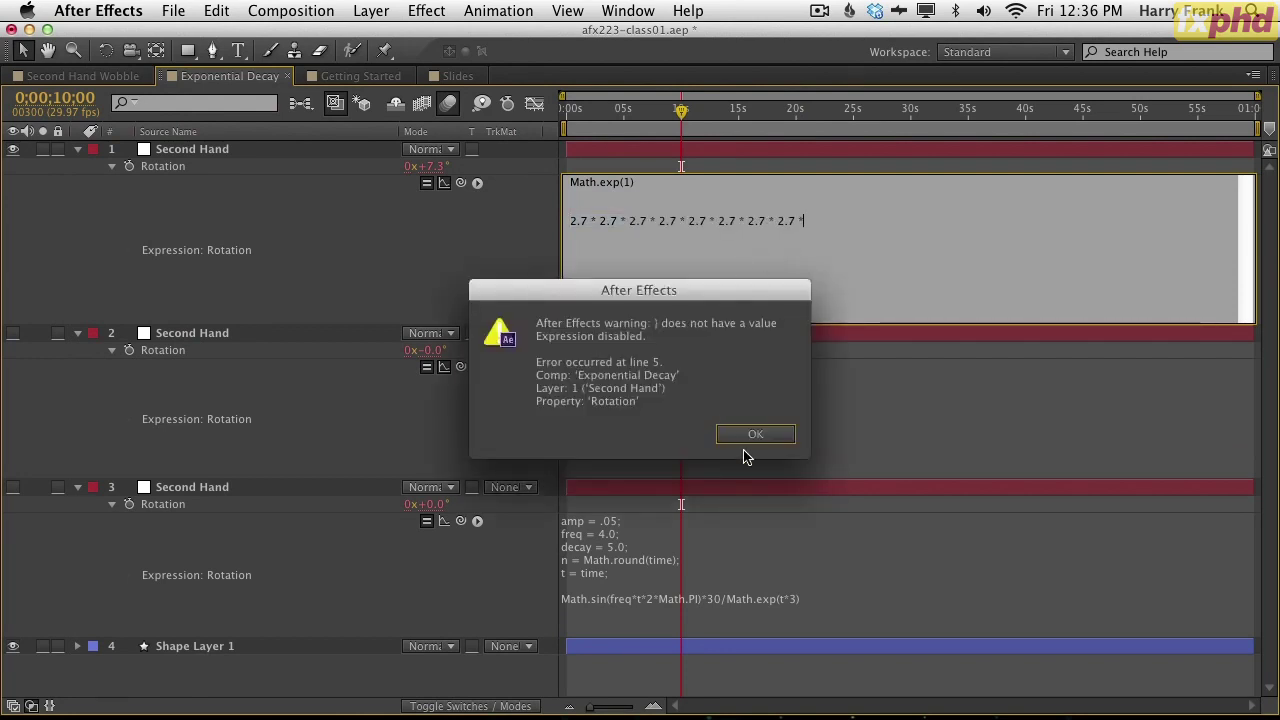
click(764, 432)
click(855, 215)
click(850, 221)
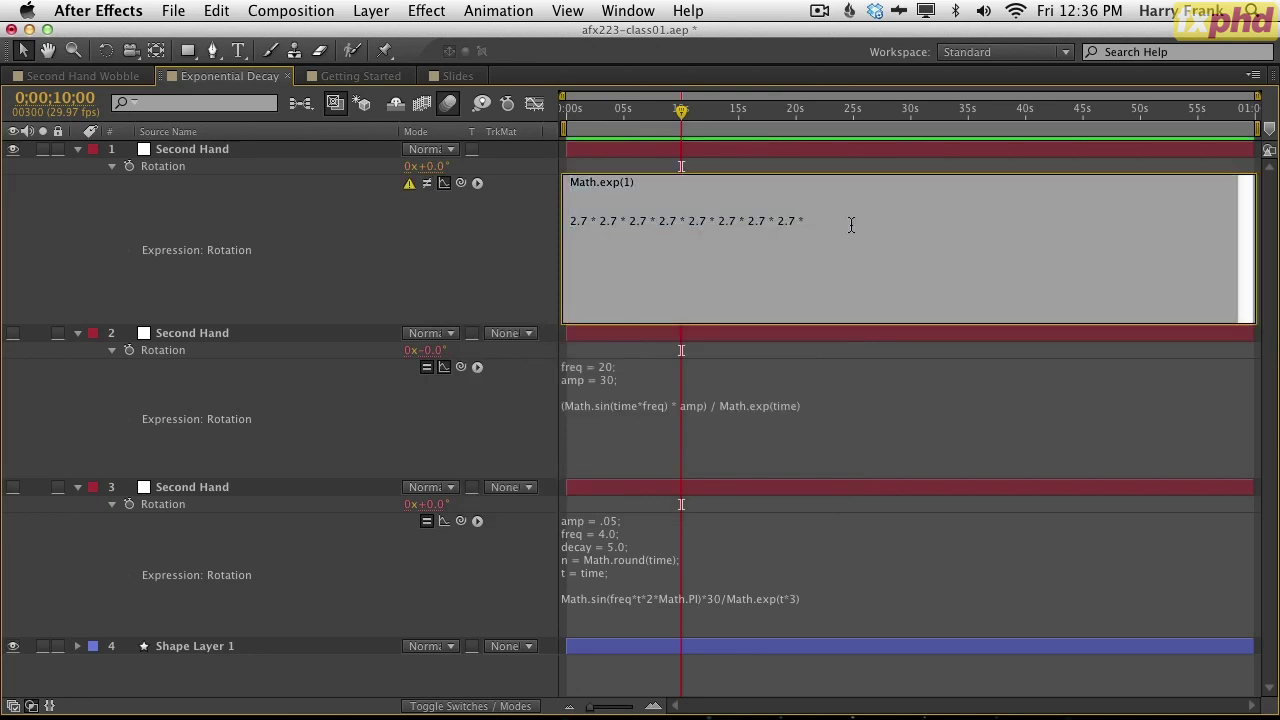
key(BackSpace)
key(BackSpace)
click(529, 238)
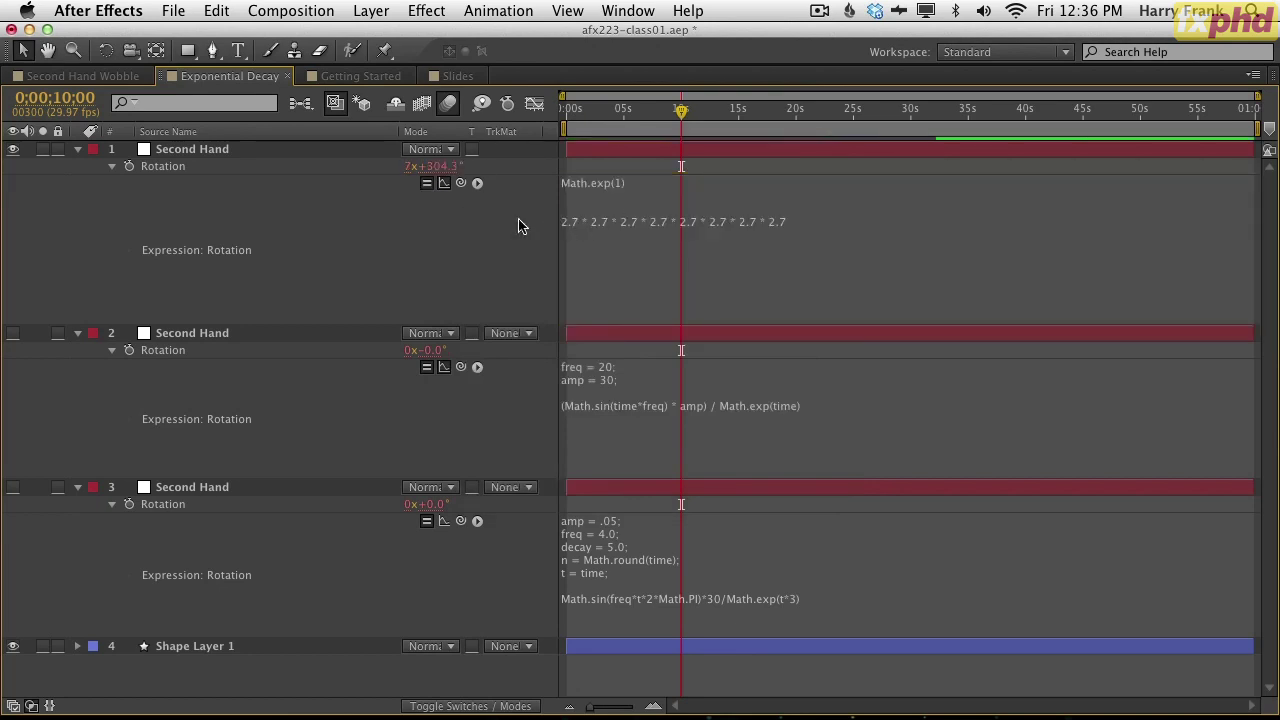
- Duplicate the eight-factor chain on the same line, joined by a multiplication sign, to make sixteen 2.7 factors and apply it
click(813, 227)
click(813, 227)
key(shift+Home)
key(super+c)
key(Right)
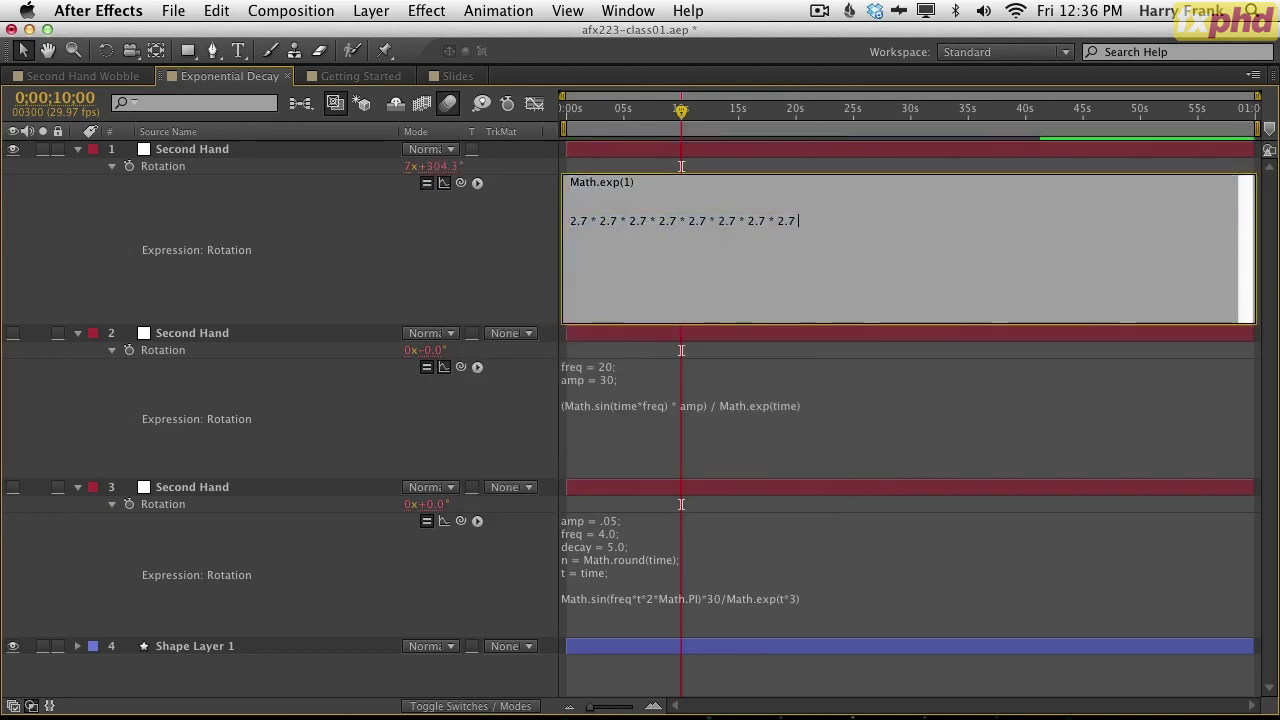
key(super+v)
key(KP_Enter)
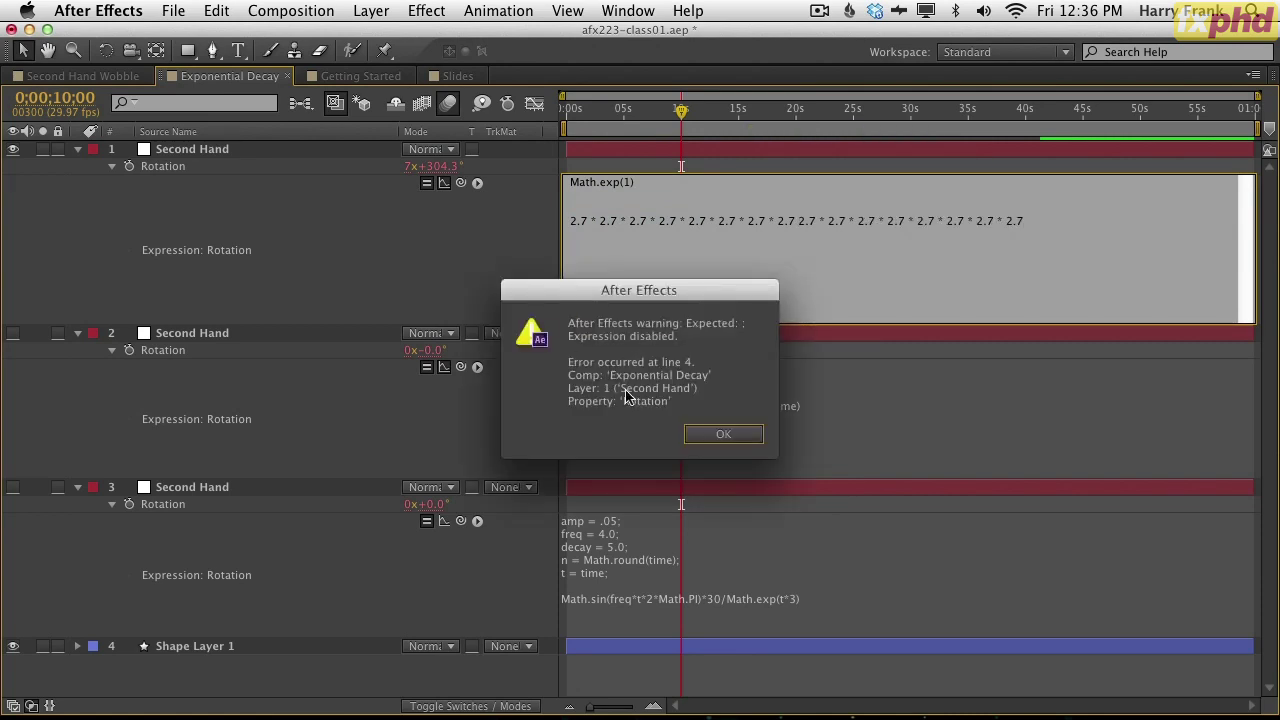
click(723, 437)
click(1006, 218)
click(1044, 220)
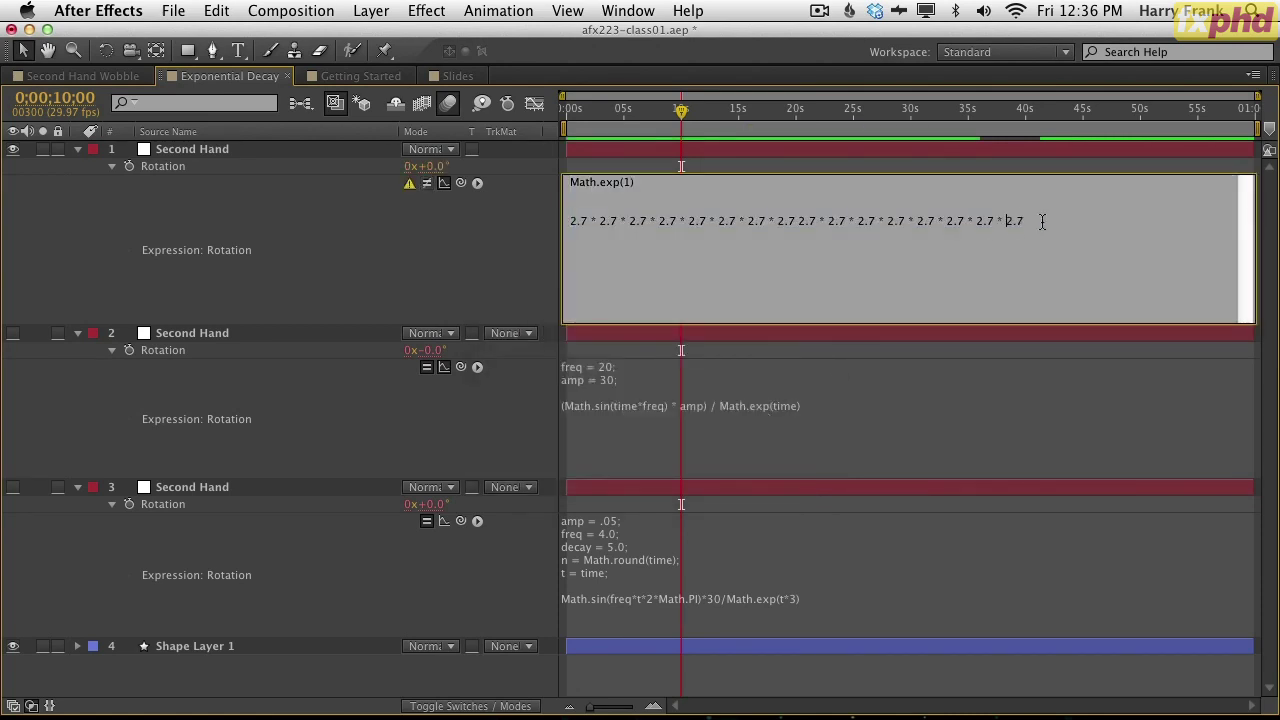
drag(1044, 220, 986, 218)
click(799, 220)
text(*)
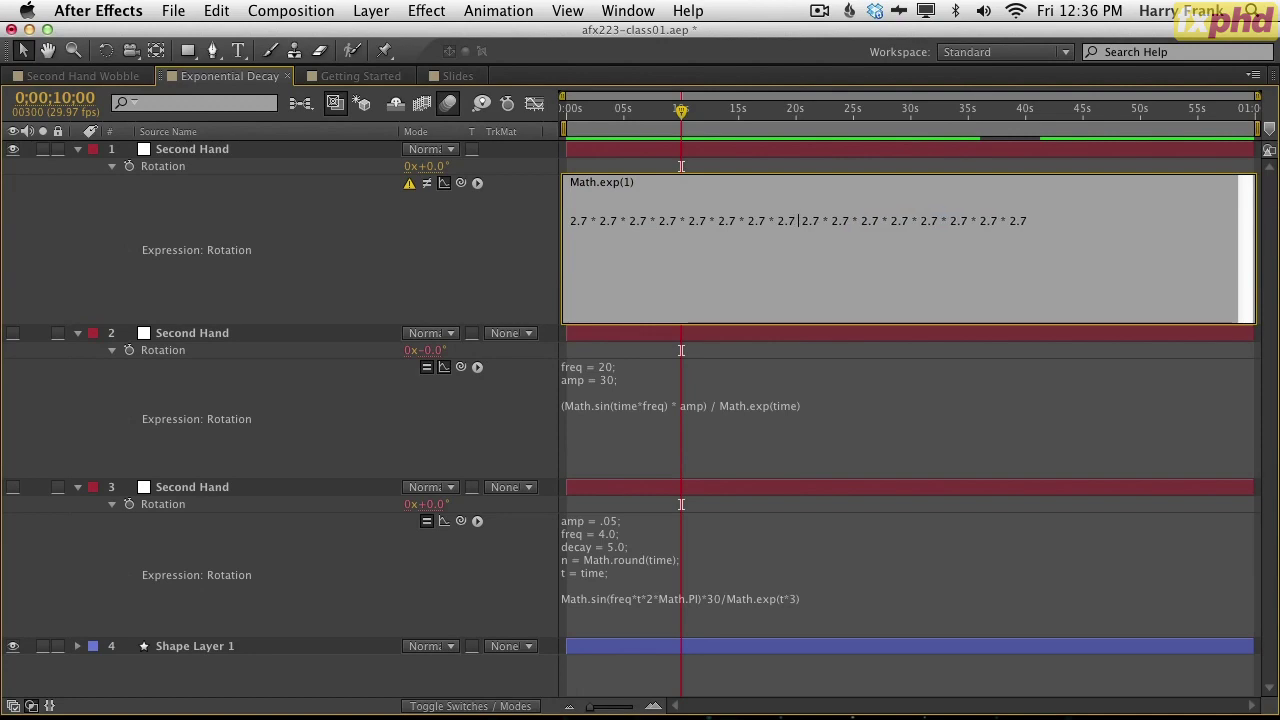
key(KP_Enter)
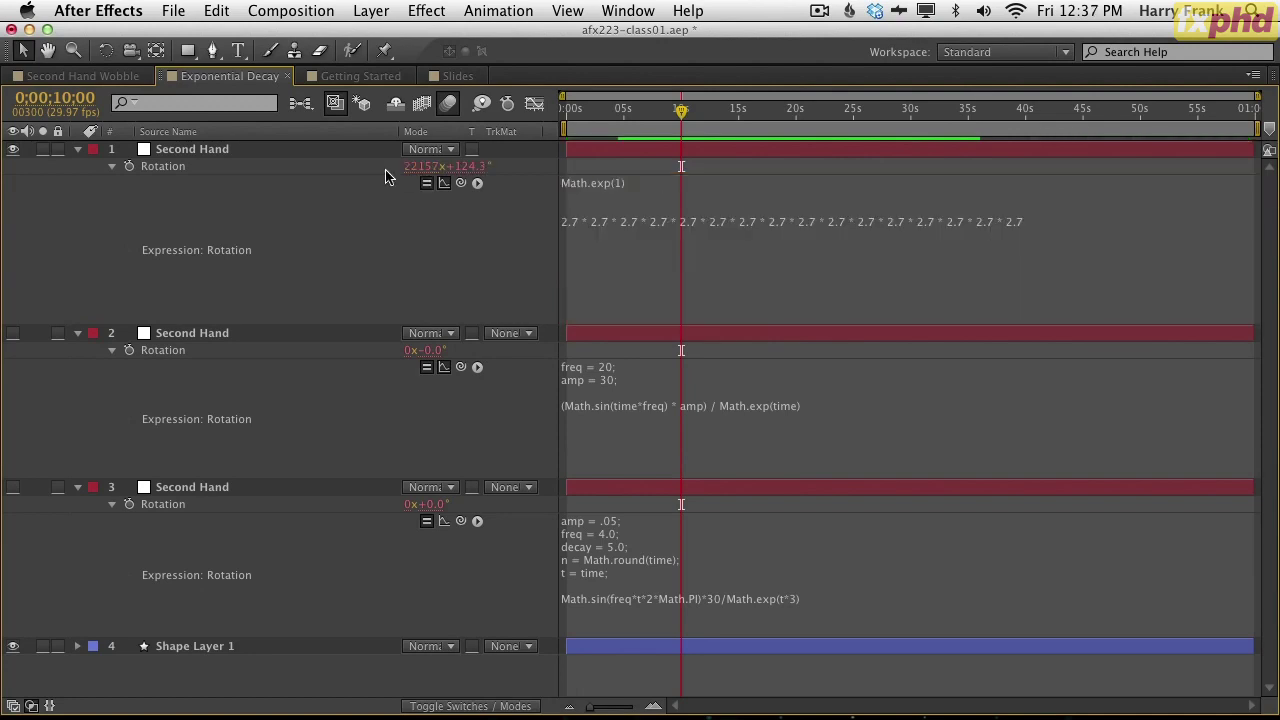
- Shorten the product in the top Second Hand's Rotation expression to seven 2.7 factors and apply it
click(686, 220)
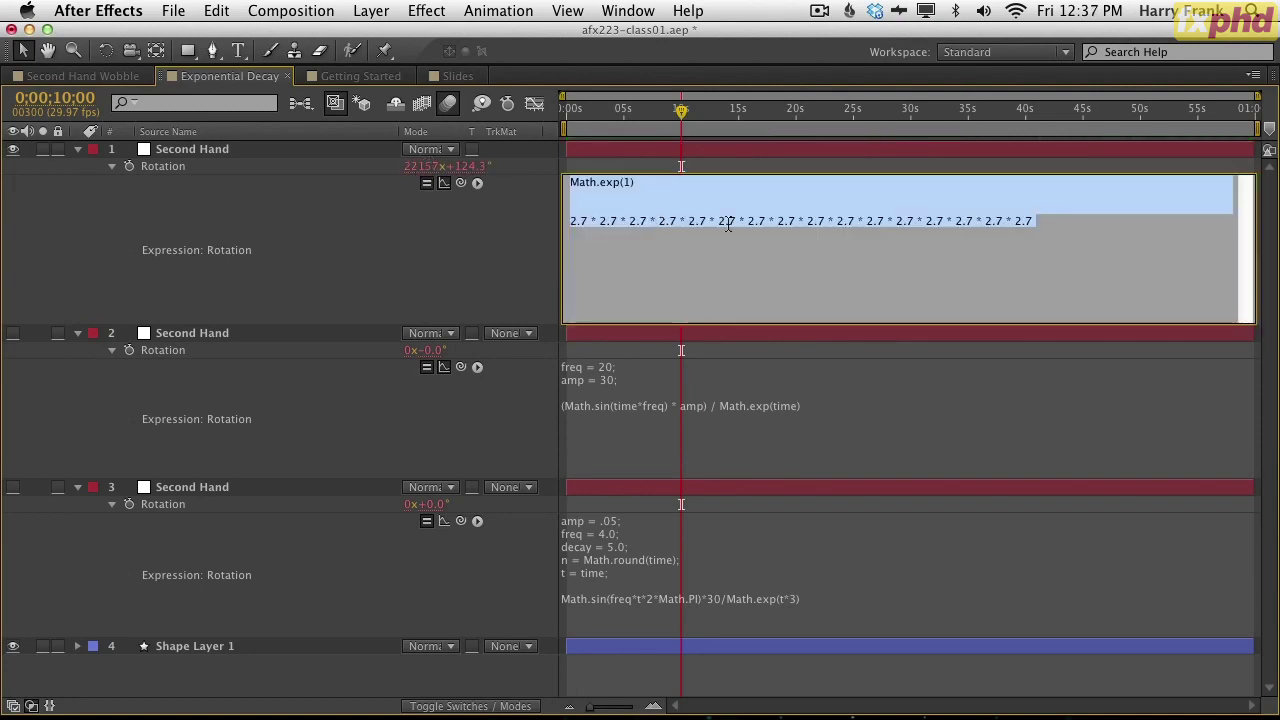
drag(1045, 220, 760, 222)
key(BackSpace)
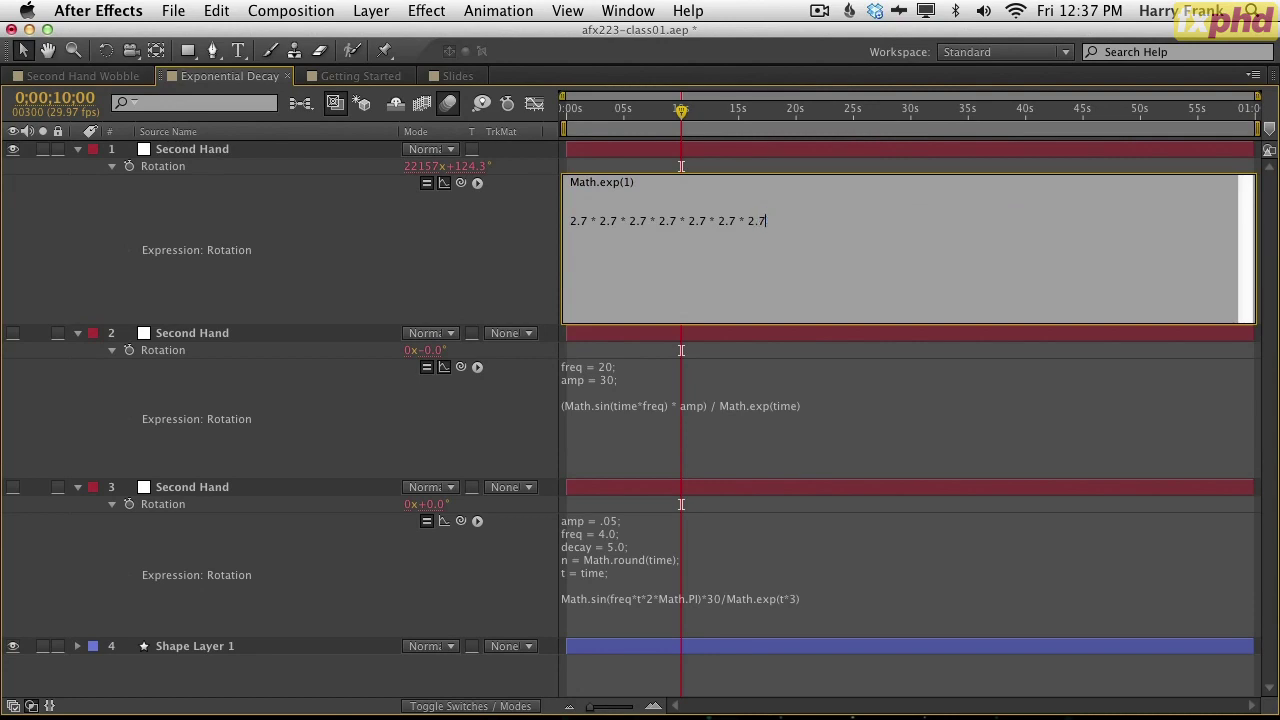
key(KP_Enter)
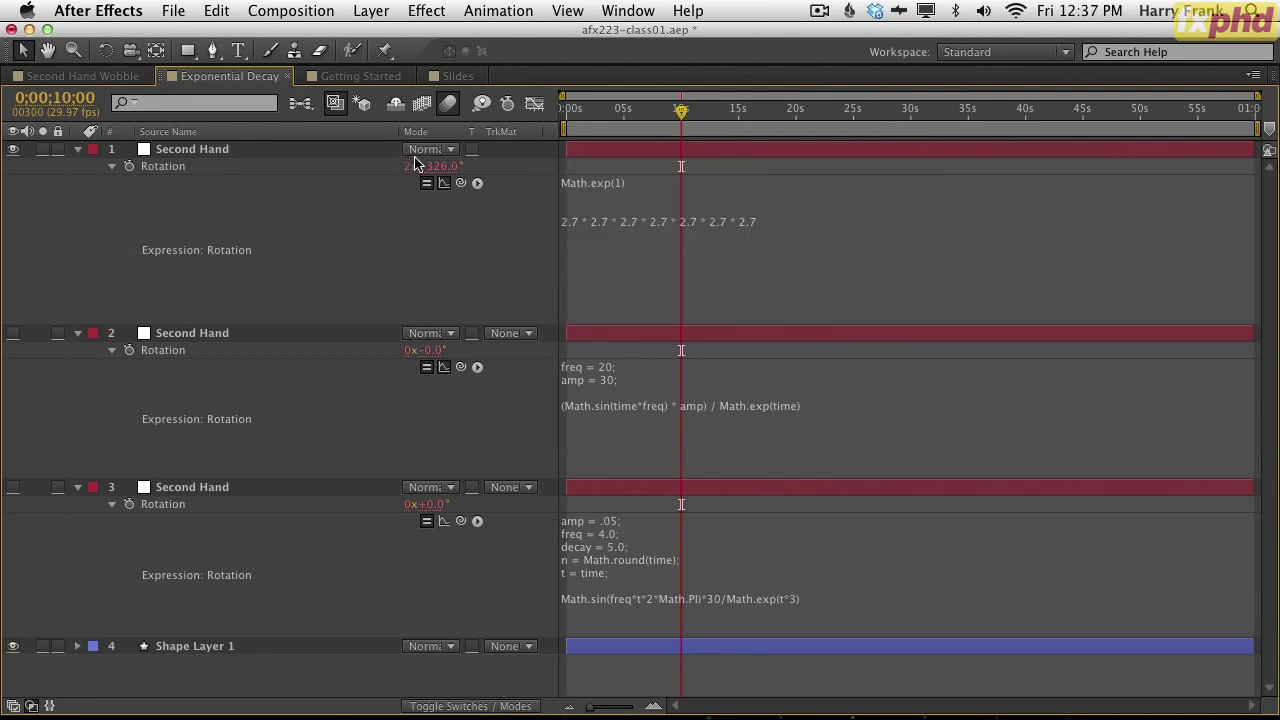
- Remove the line of 2.7 factors and set the top Second Hand's Rotation expression to Math.exp(time)
click(822, 231)
drag(822, 231, 552, 216)
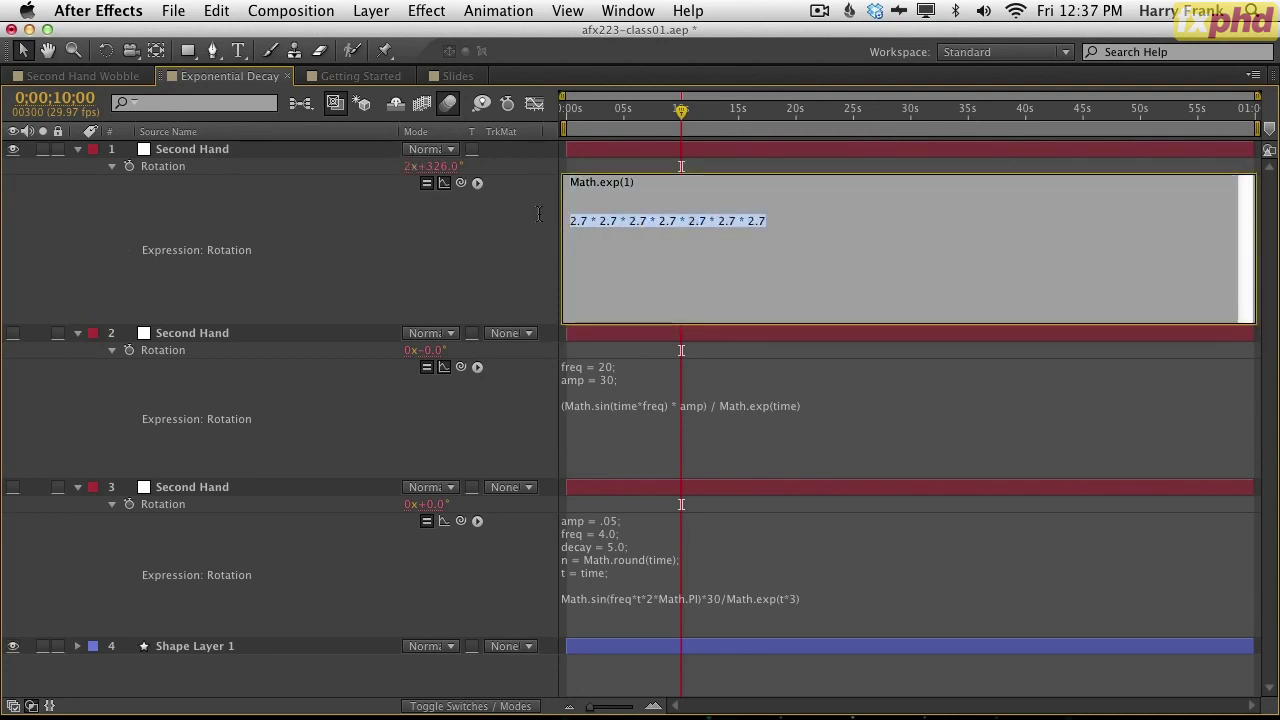
key(BackSpace)
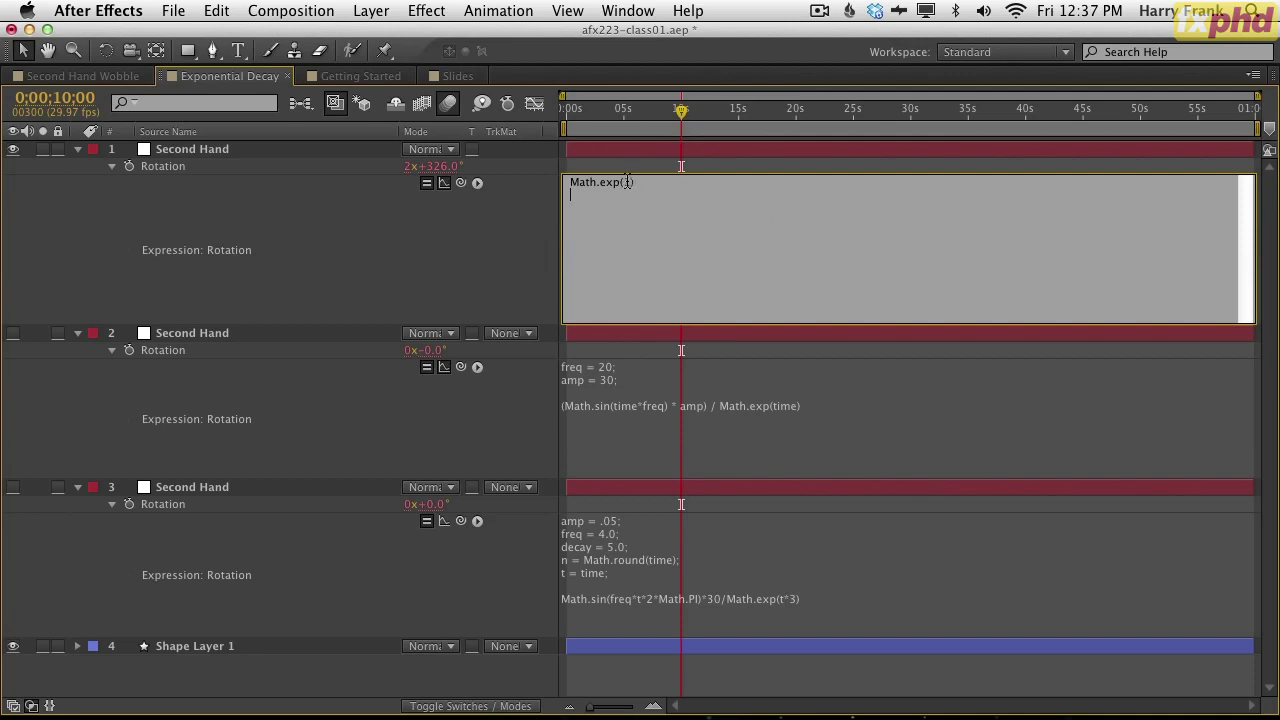
key(BackSpace)
text(time)
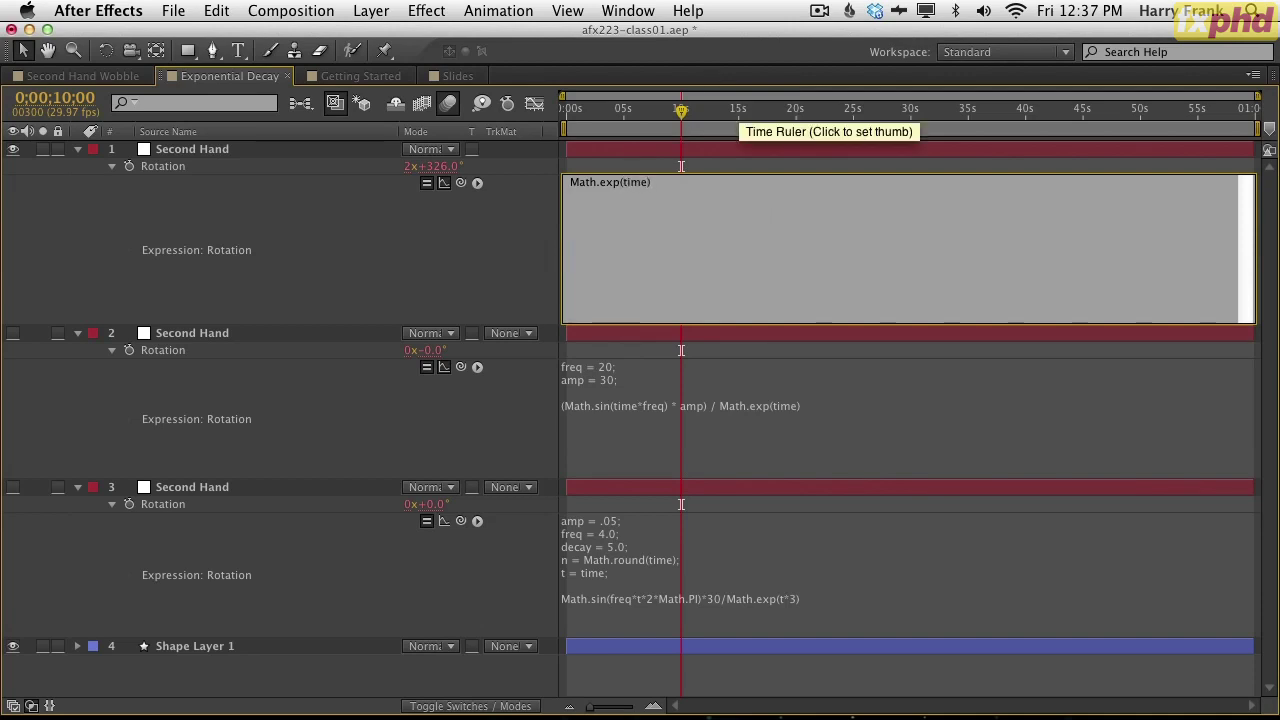
click(498, 281)
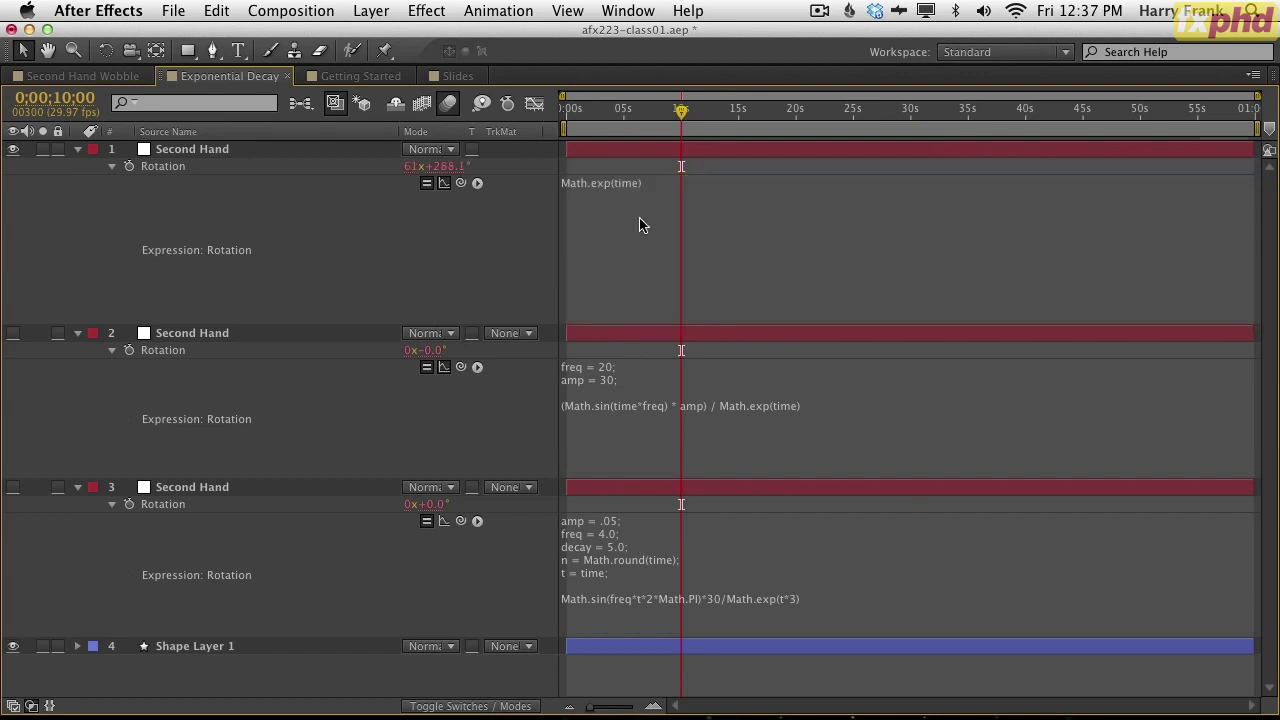
- Scrub and play the composition, watching how the top Second Hand's Math.exp(time) rotation value grows over time
drag(632, 117, 666, 128)
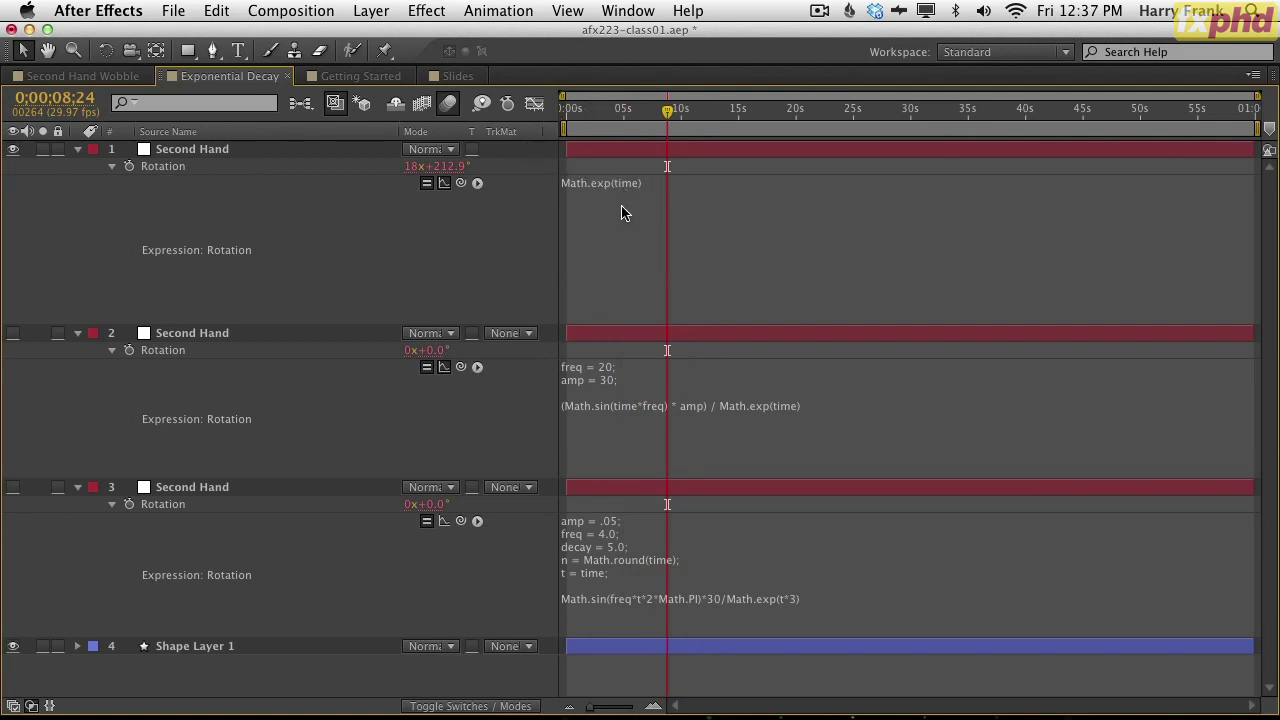
key(super+Tab)
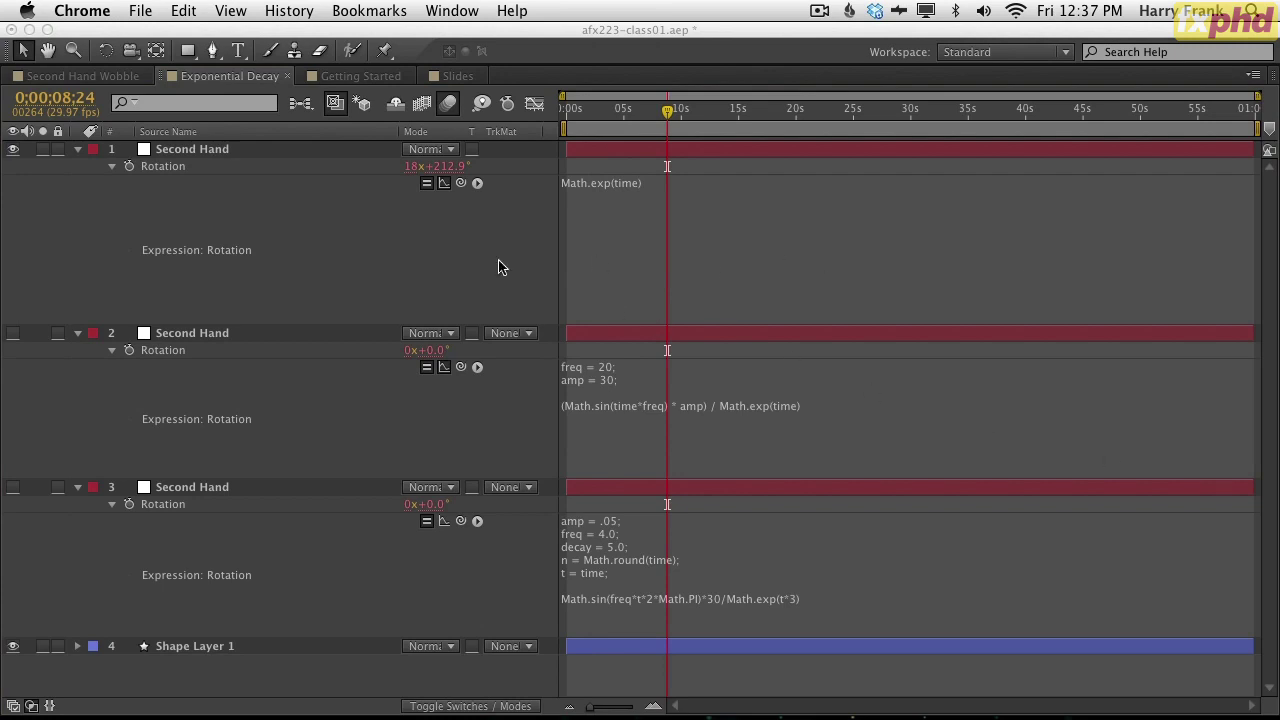
click(666, 214)
click(643, 110)
key(space)
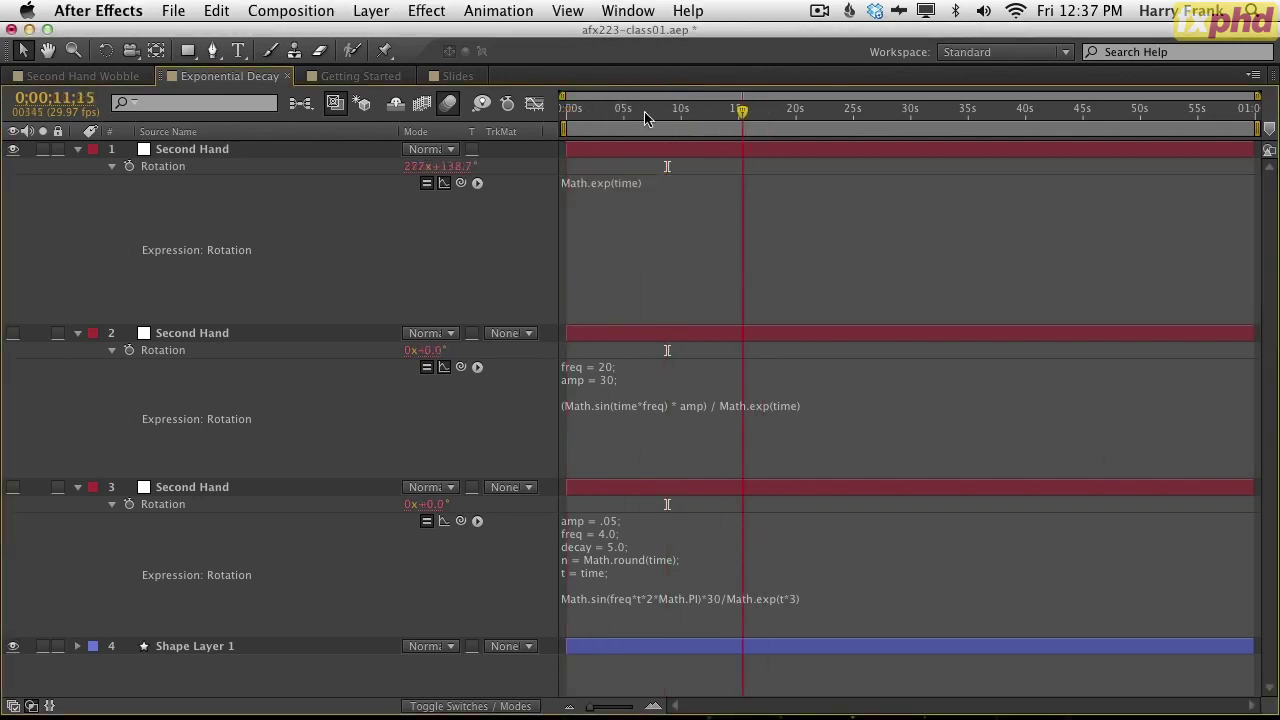
mouse_move(645, 117)
mouse_down()
mouse_move(571, 110)
mouse_move(697, 110)
mouse_move(665, 110)
mouse_up()
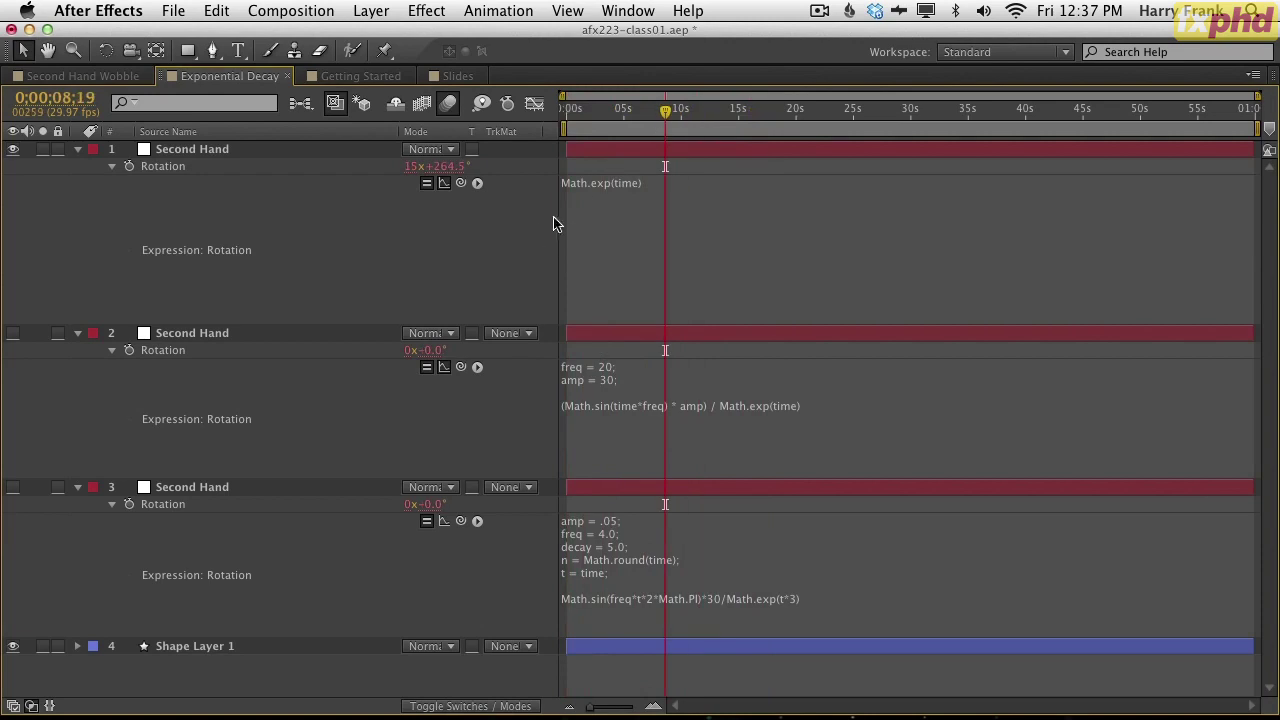
click(590, 108)
key(space)
- Graph the top Second Hand's Math.exp(time) rotation and examine the curve's start in close-up at 0;00;00;00
click(614, 195)
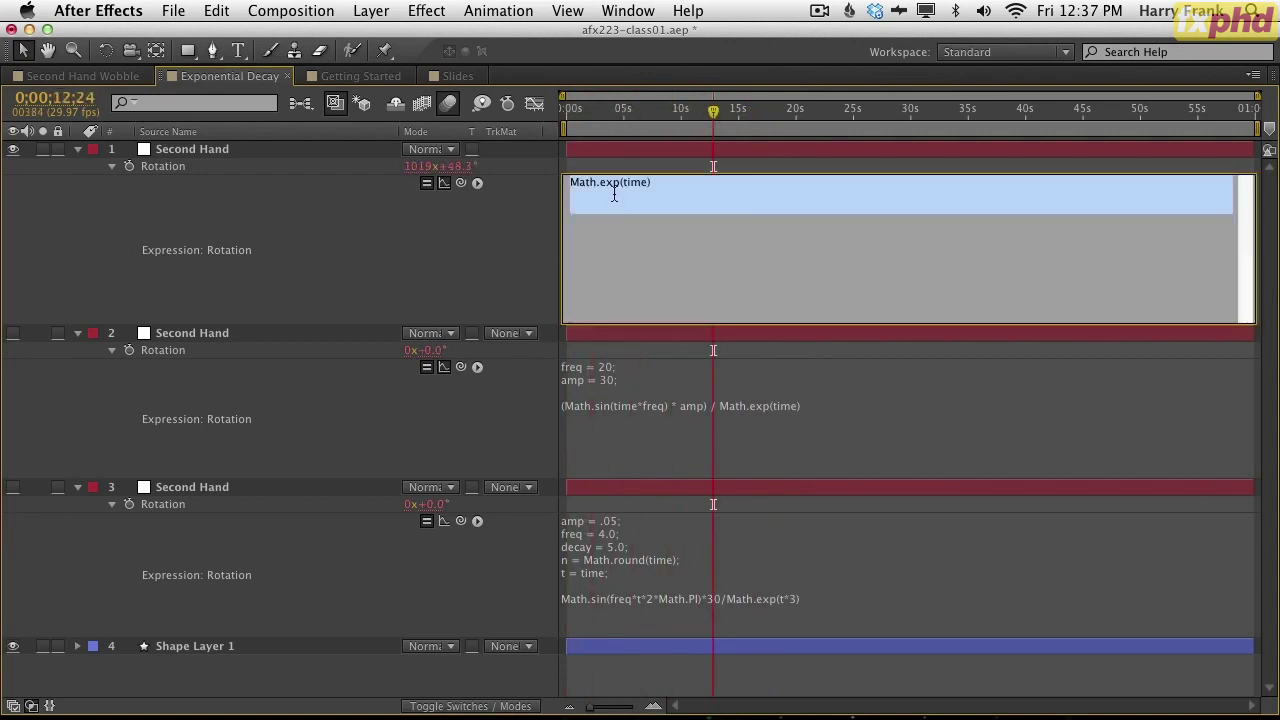
click(503, 235)
click(645, 195)
click(510, 262)
click(590, 190)
click(536, 103)
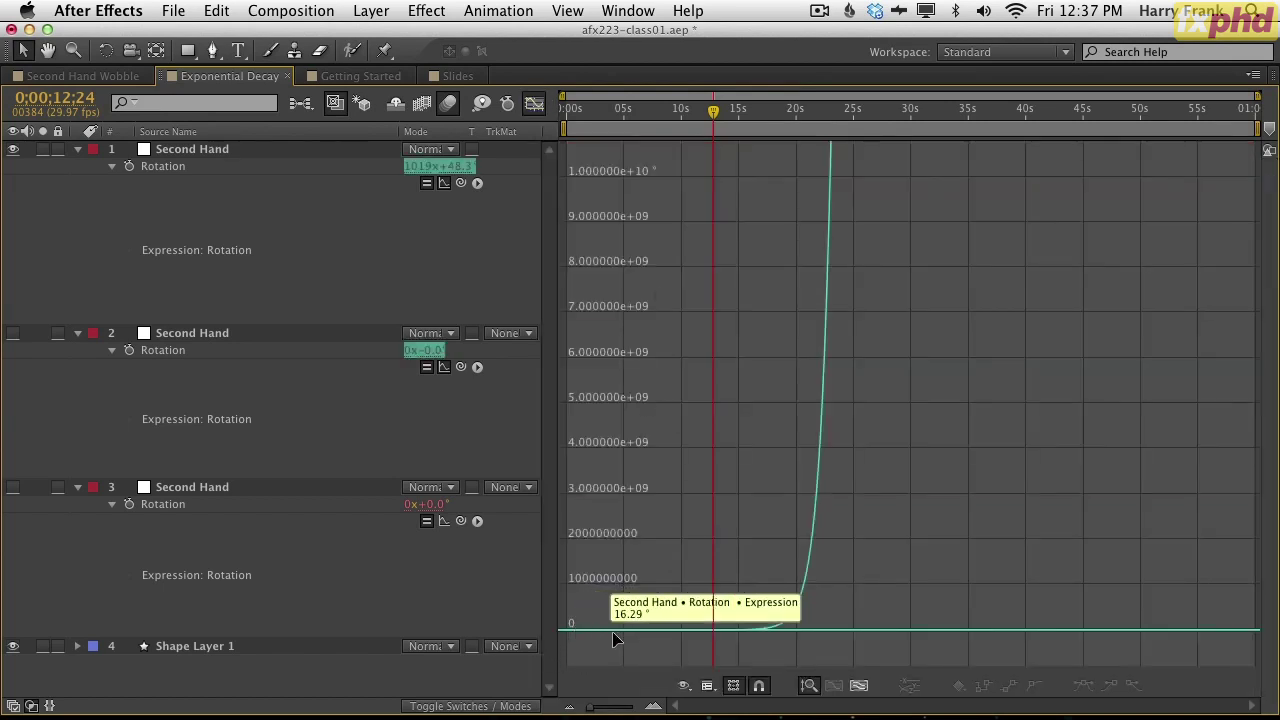
drag(588, 114, 527, 130)
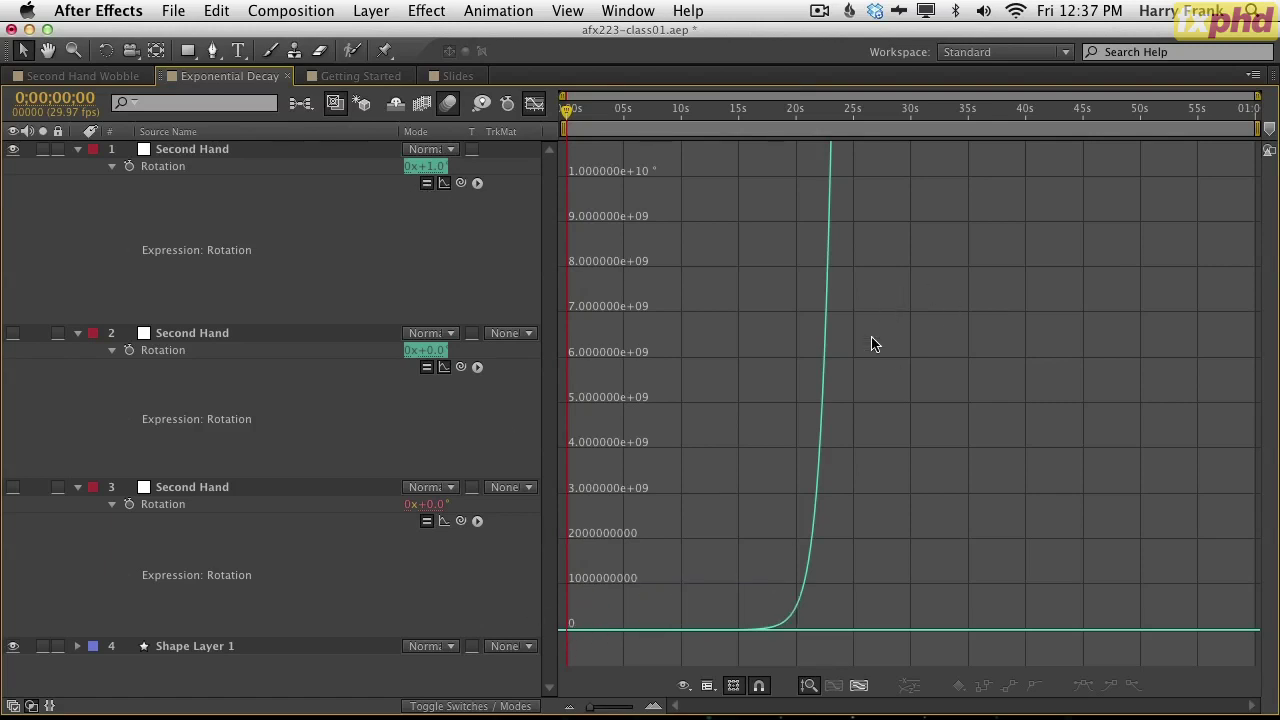
drag(596, 707, 636, 707)
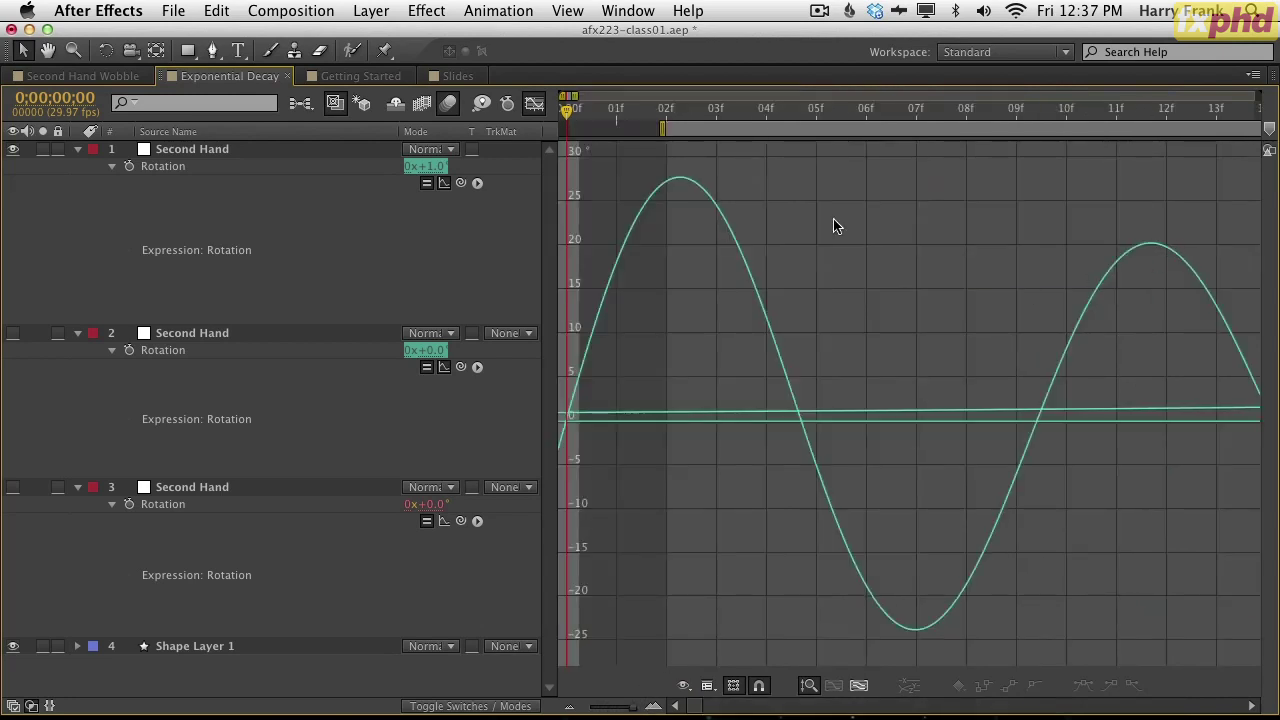
- Exclude the middle Second Hand's Rotation expression from the graph and return to the layer bars across the whole composition
click(444, 366)
click(534, 104)
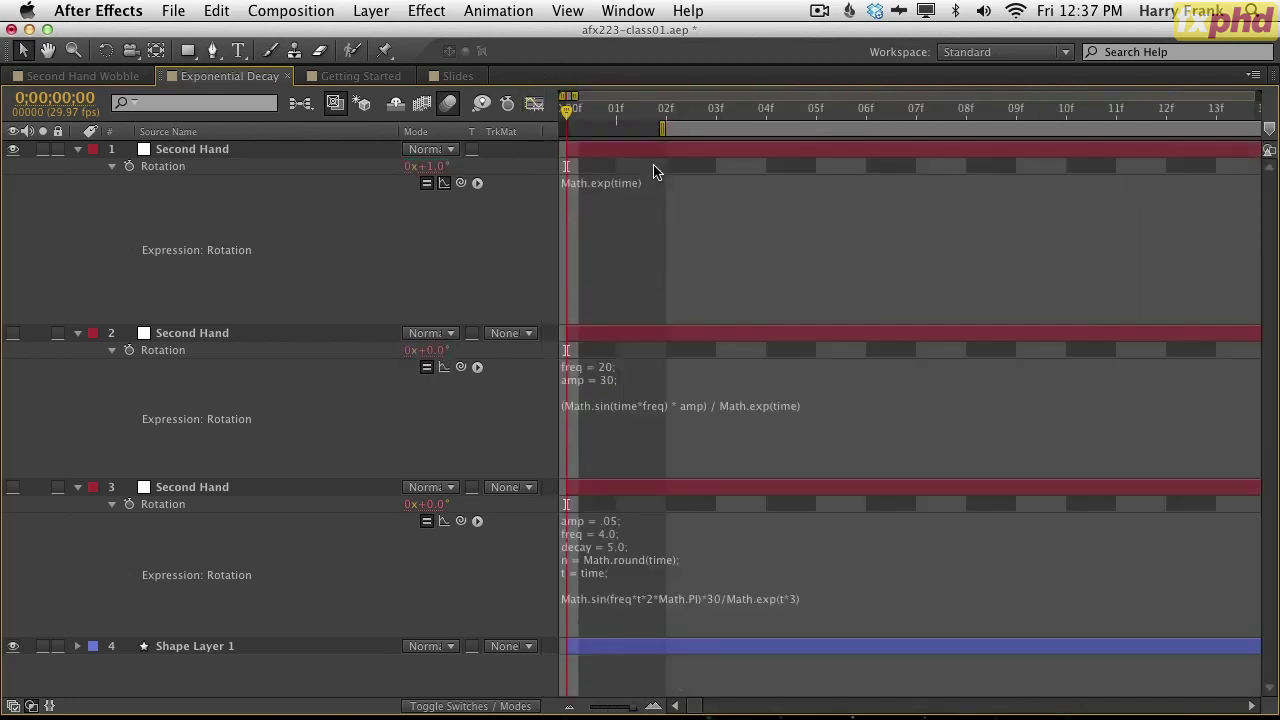
key(minus)
key(minus)
key(minus)
key(minus)
key(minus)
key(minus)
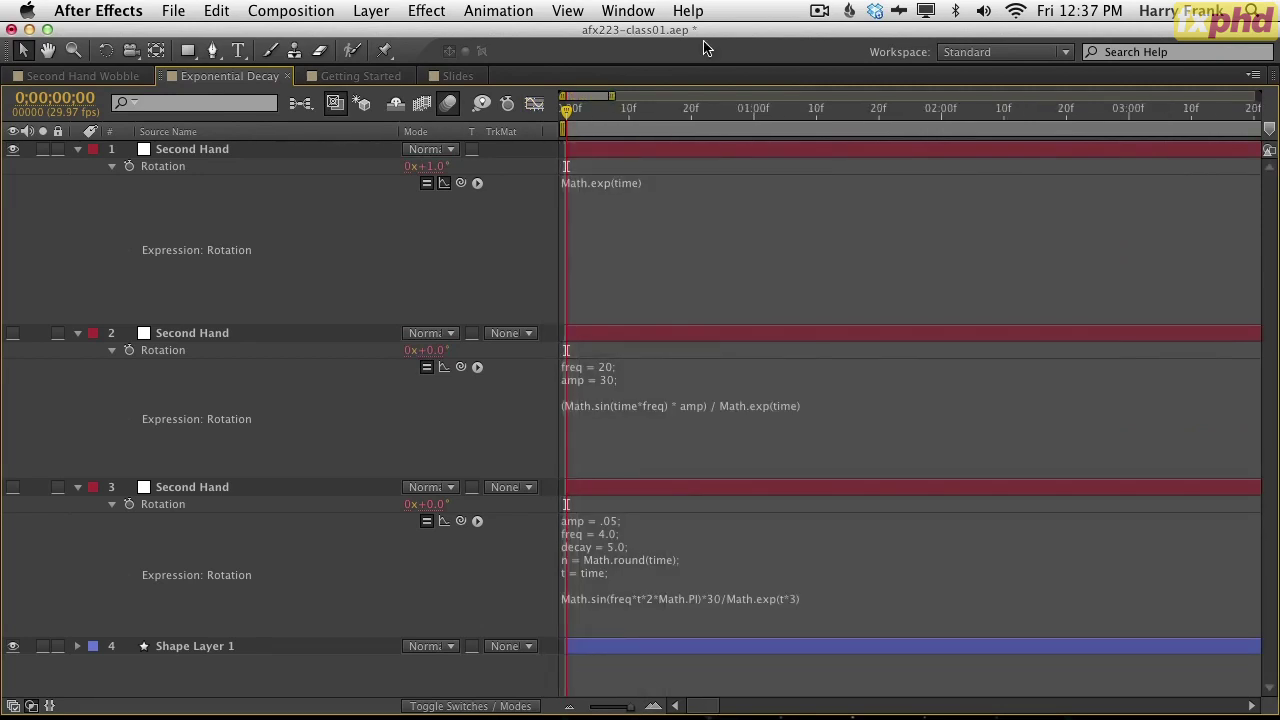
key(minus)
- Delete the top Second Hand layer that holds the Math.exp(time) expression
click(635, 208)
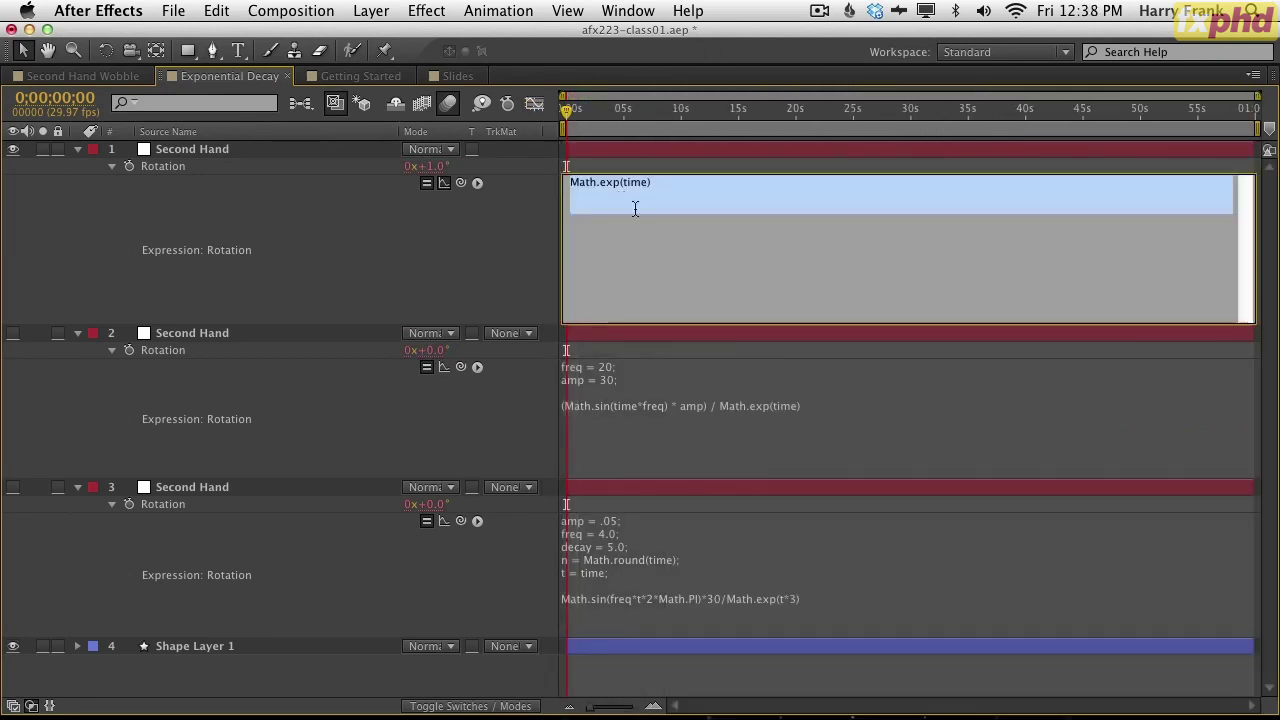
click(185, 152)
key(Delete)
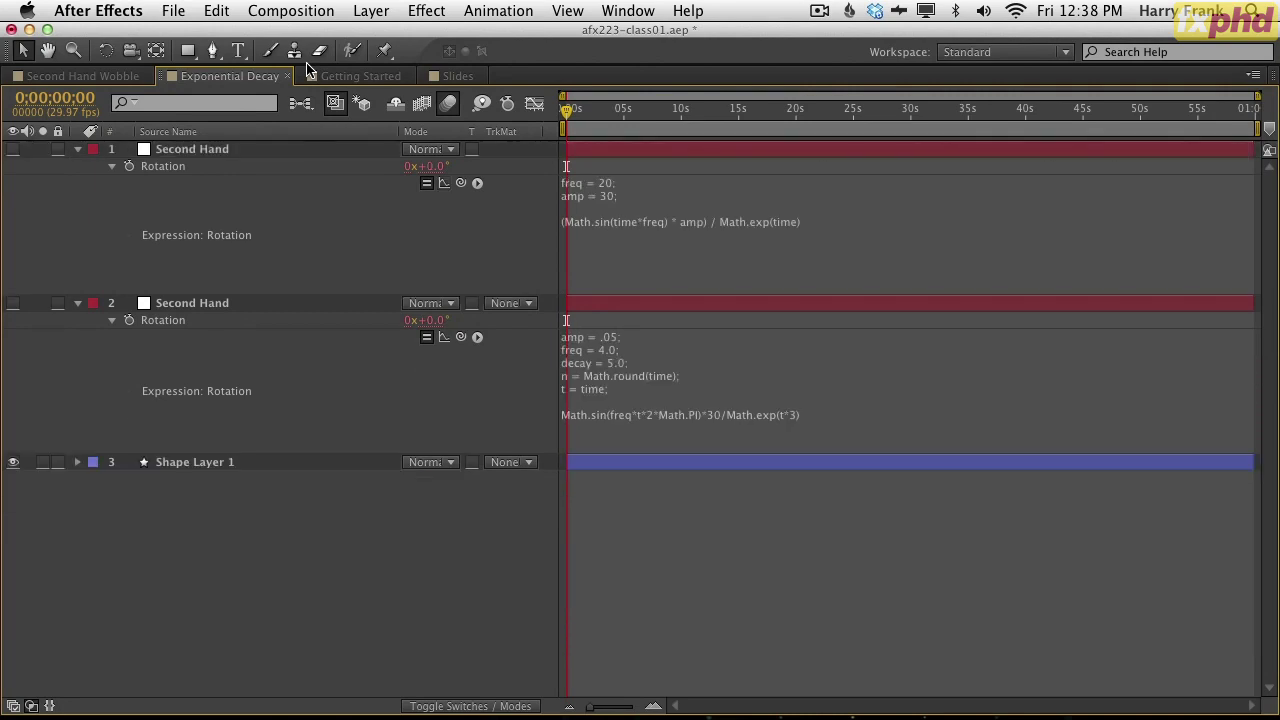
- Examine the sine and Math.exp(time) parts of the top Second Hand's Rotation expression, then the whole formula line
click(718, 250)
drag(728, 221, 849, 220)
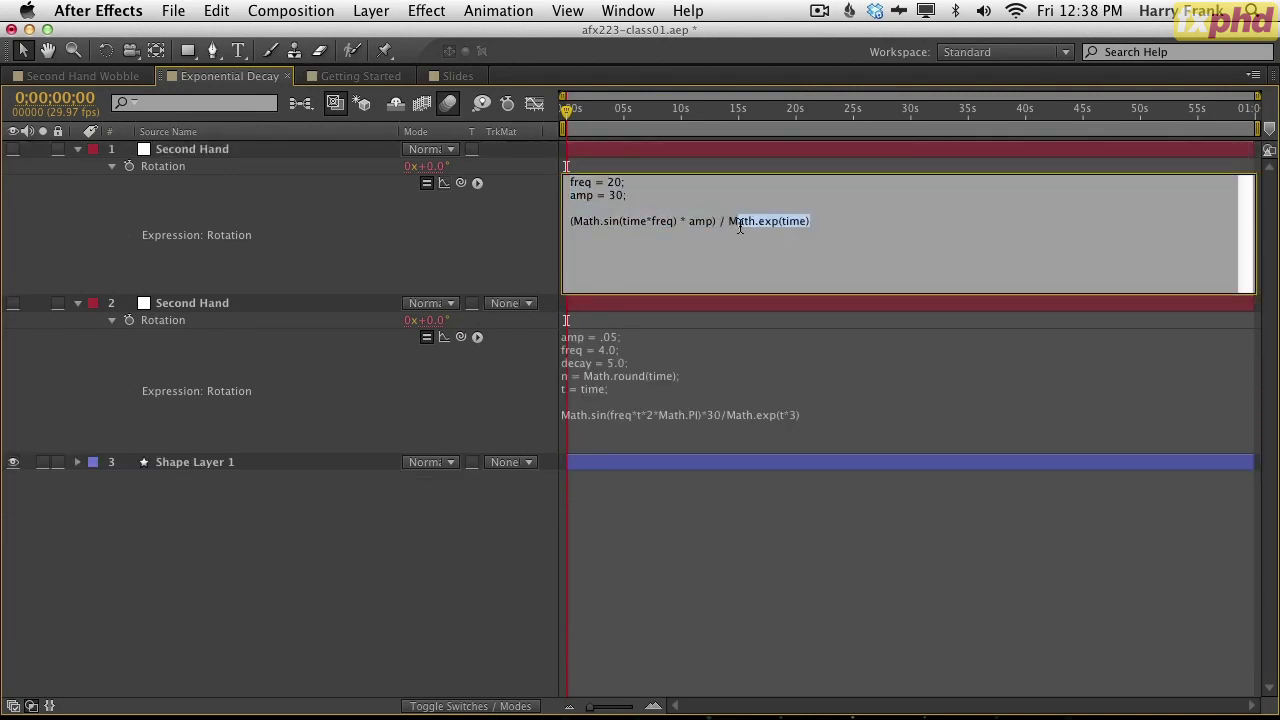
drag(714, 221, 598, 249)
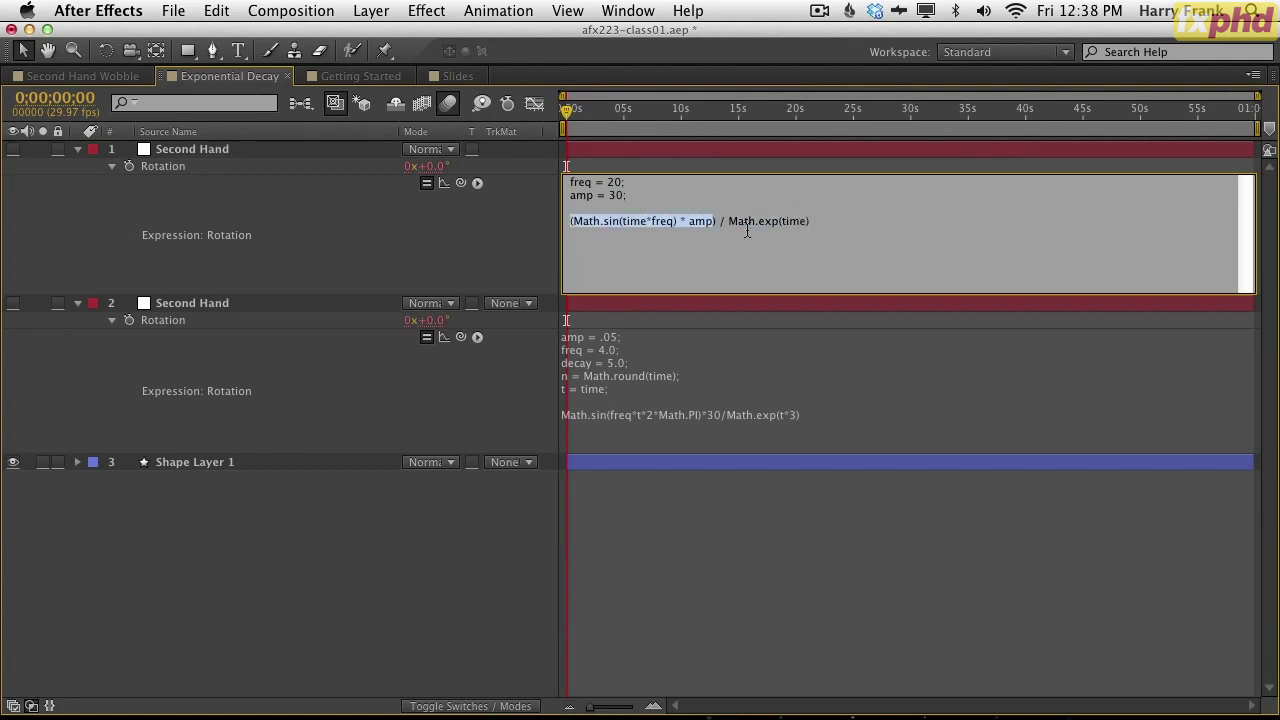
click(514, 240)
click(565, 238)
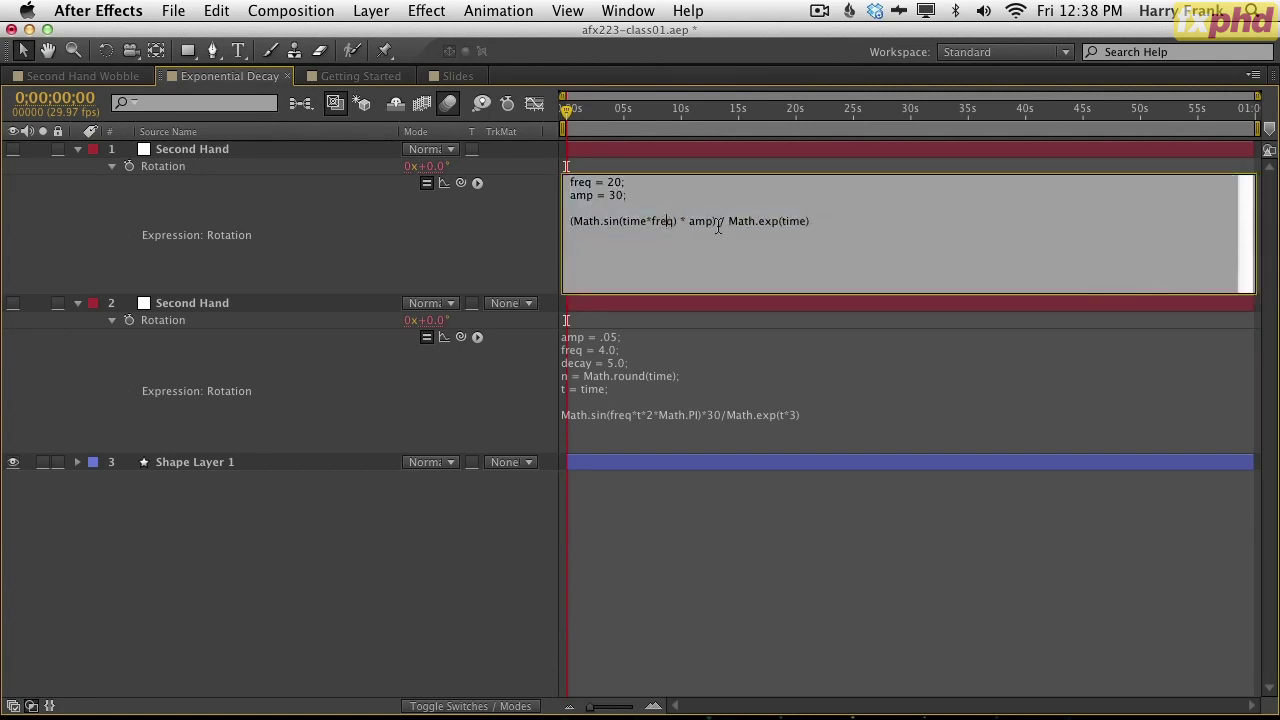
drag(594, 232, 565, 221)
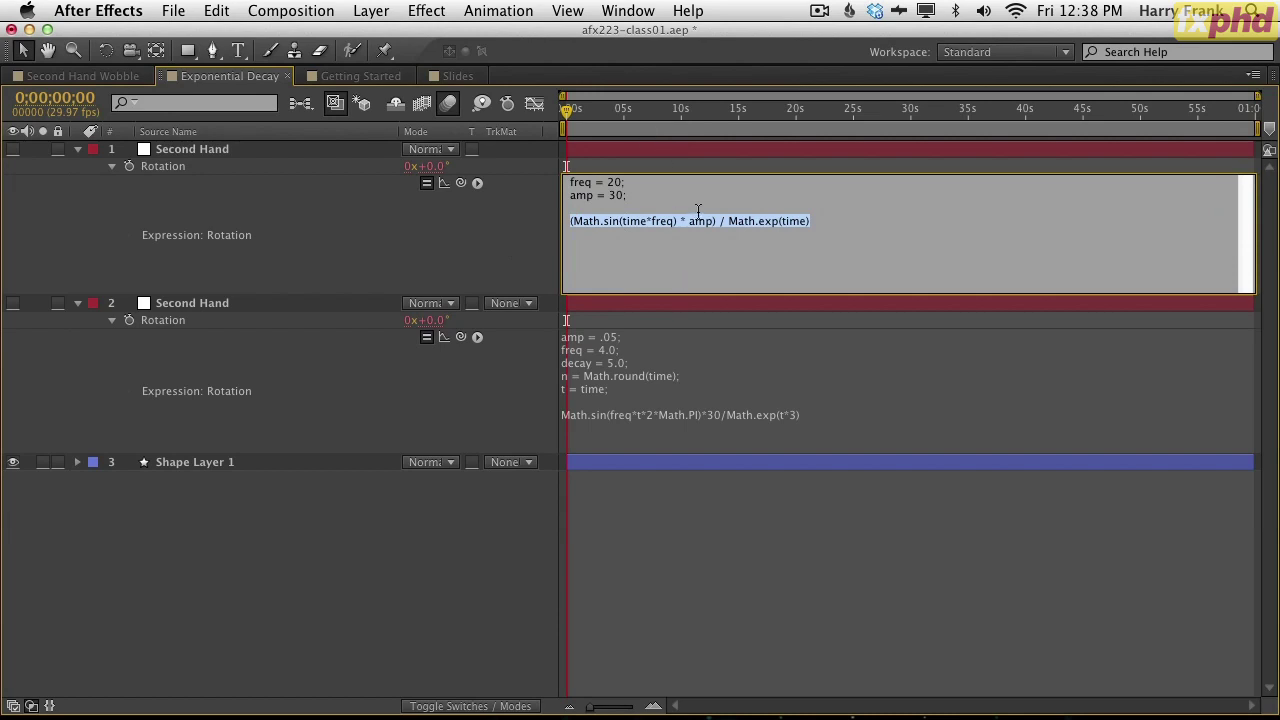
- Graph the top Second Hand's Rotation expression and examine its decaying oscillation over the first seven seconds
click(573, 104)
click(534, 103)
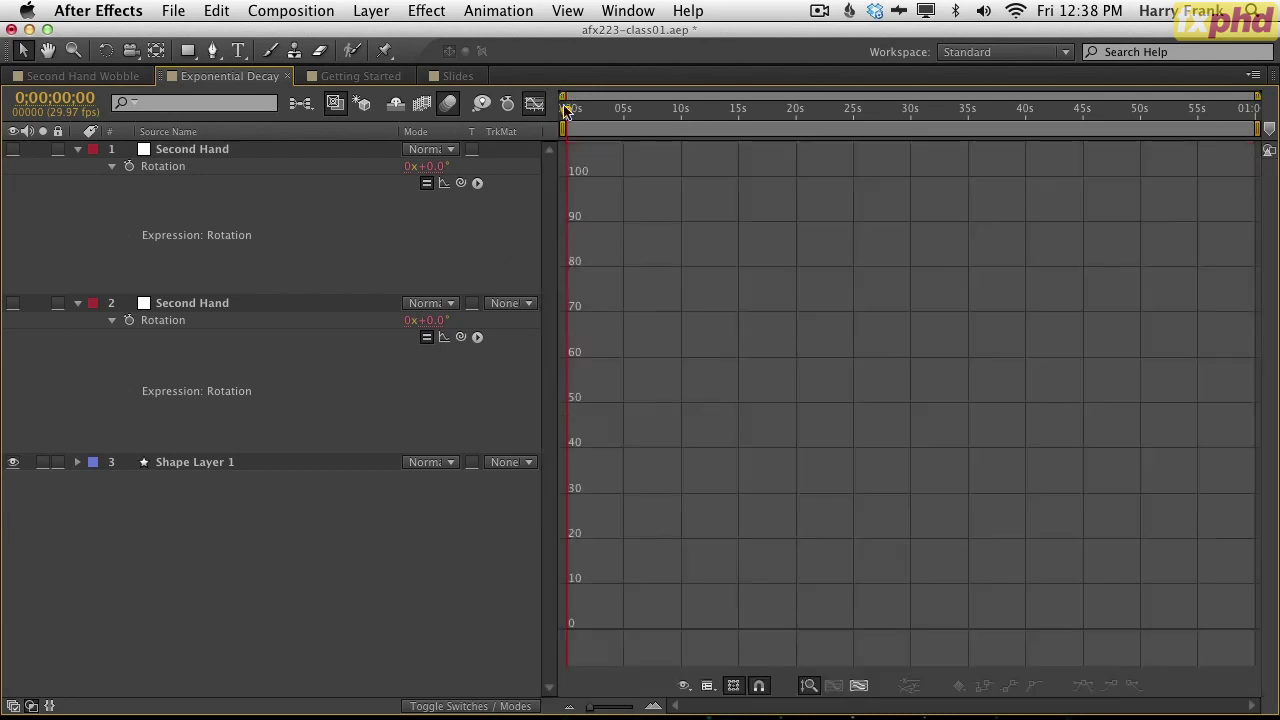
click(444, 183)
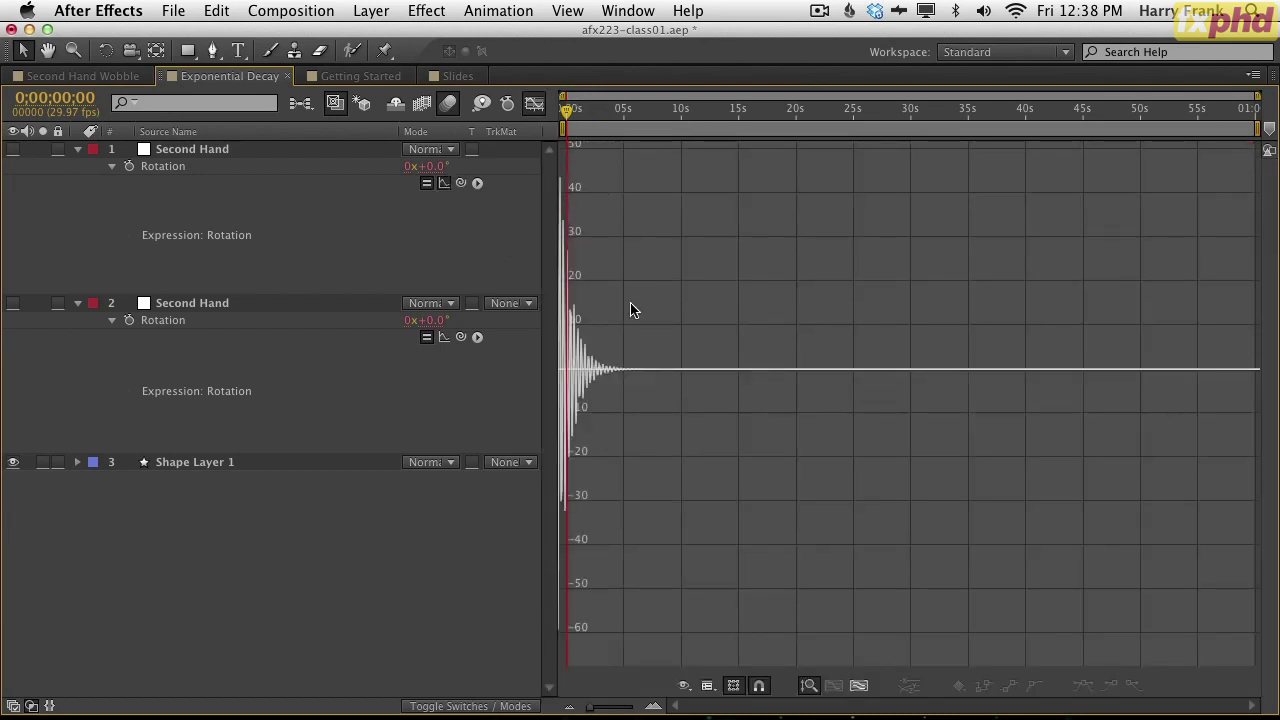
click(654, 706)
click(654, 706)
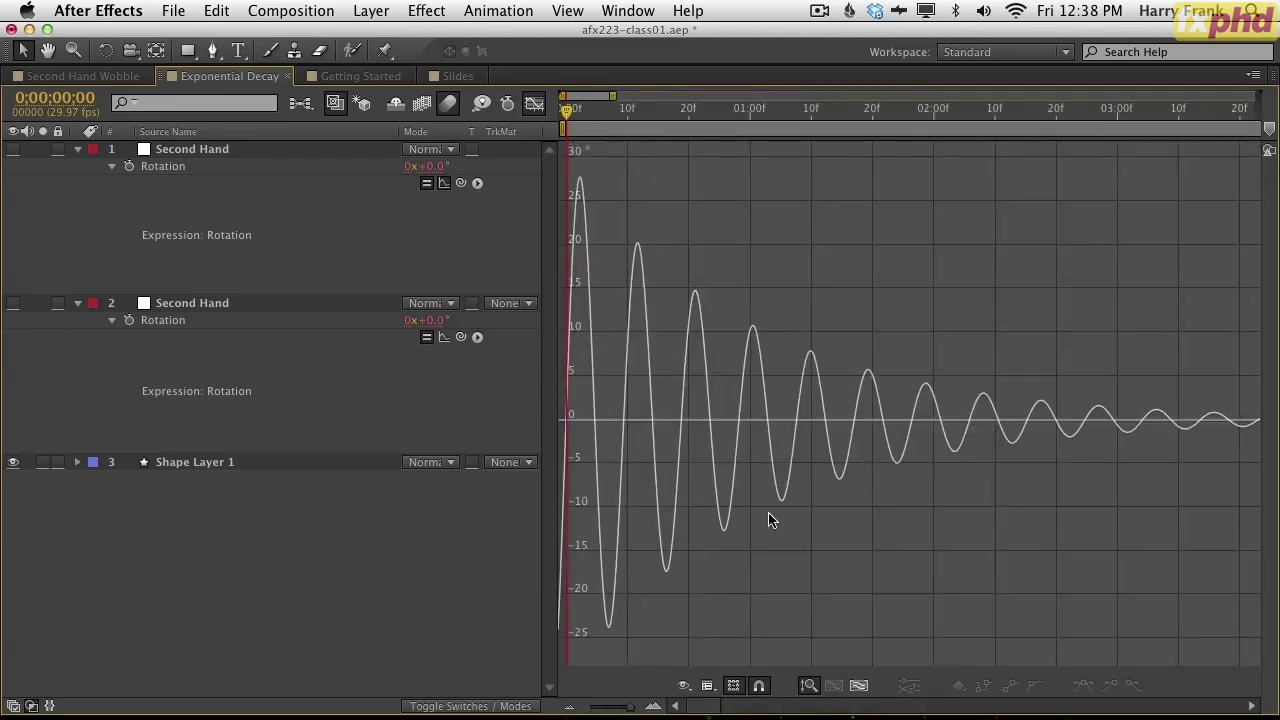
click(570, 710)
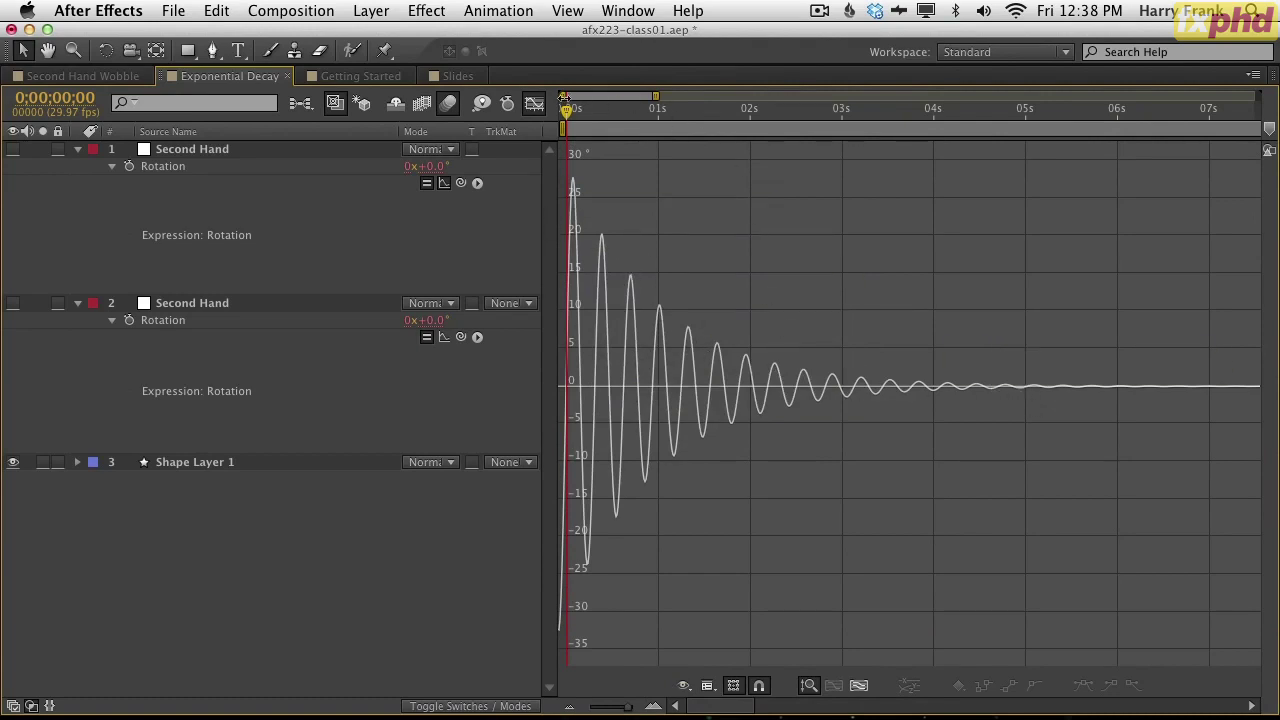
- Remove the division by Math.exp(time) from the top Second Hand's Rotation expression and graph the plain sine
click(534, 103)
click(716, 221)
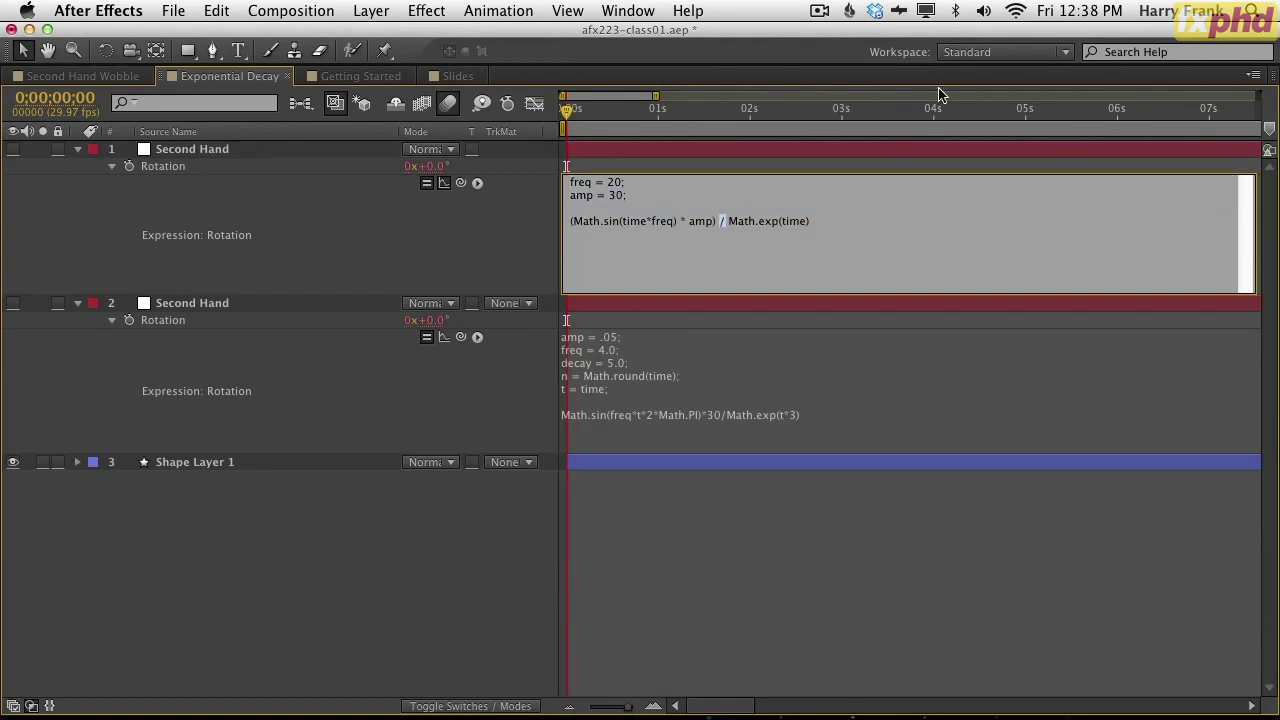
key(shift+End)
key(BackSpace)
key(KP_Enter)
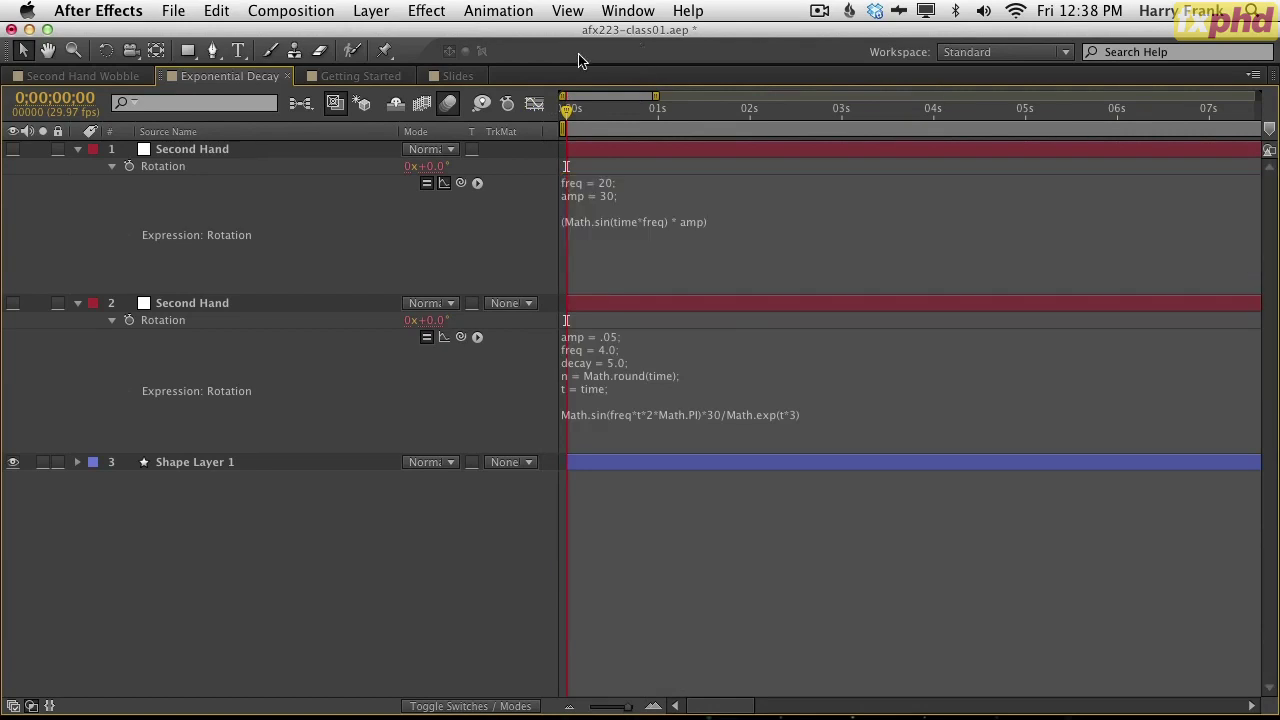
click(535, 103)
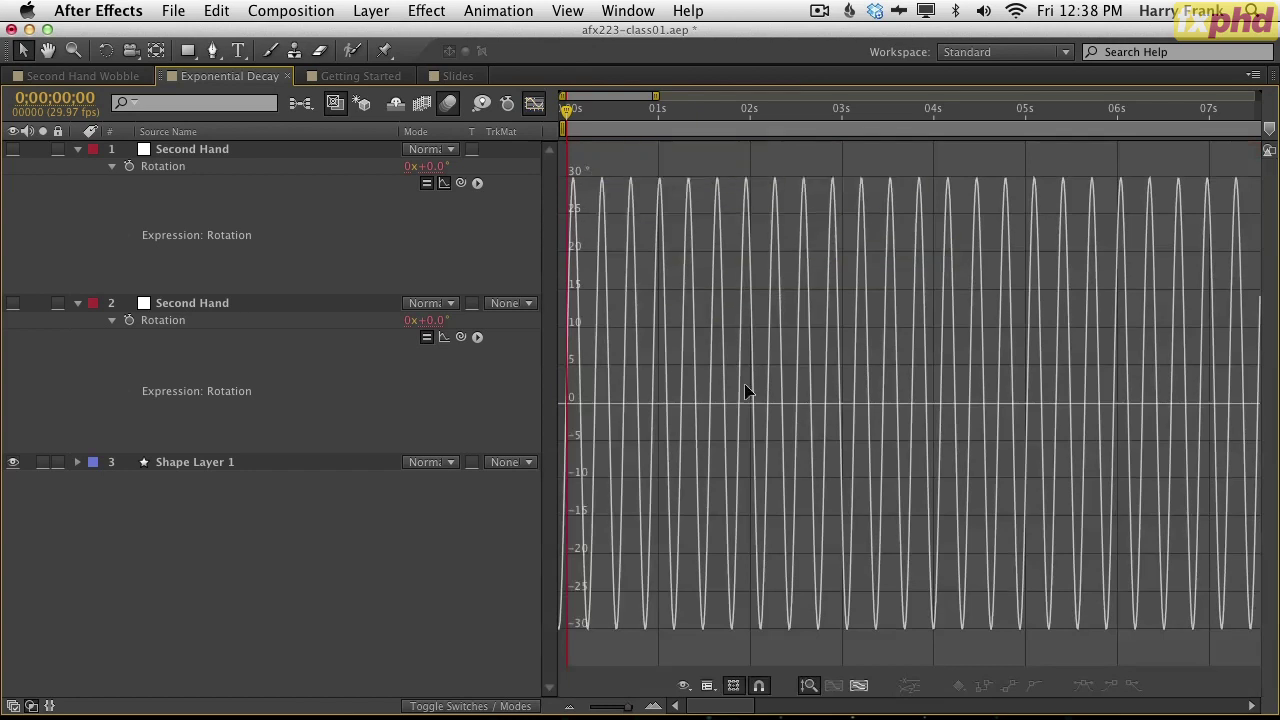
- Restore the division by Math.exp(time) in the top Second Hand's Rotation expression and graph it again
click(535, 103)
click(736, 226)
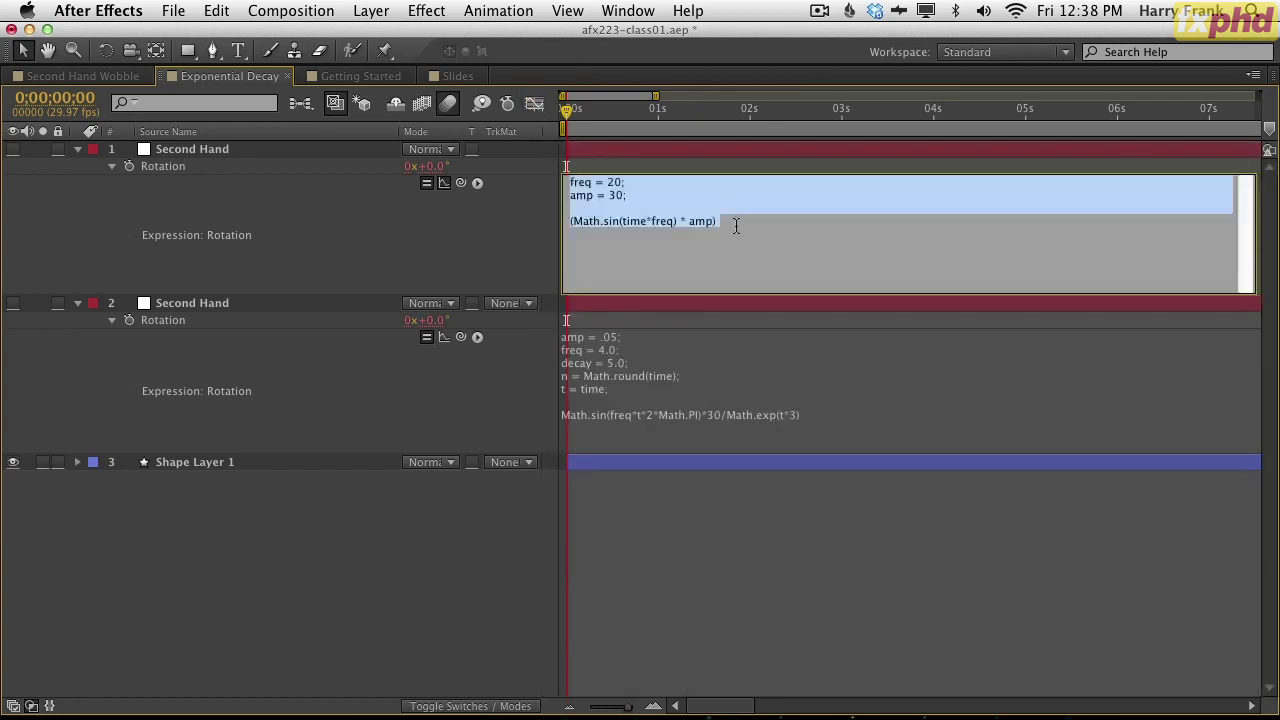
click(736, 226)
text(// Math.exp(time))
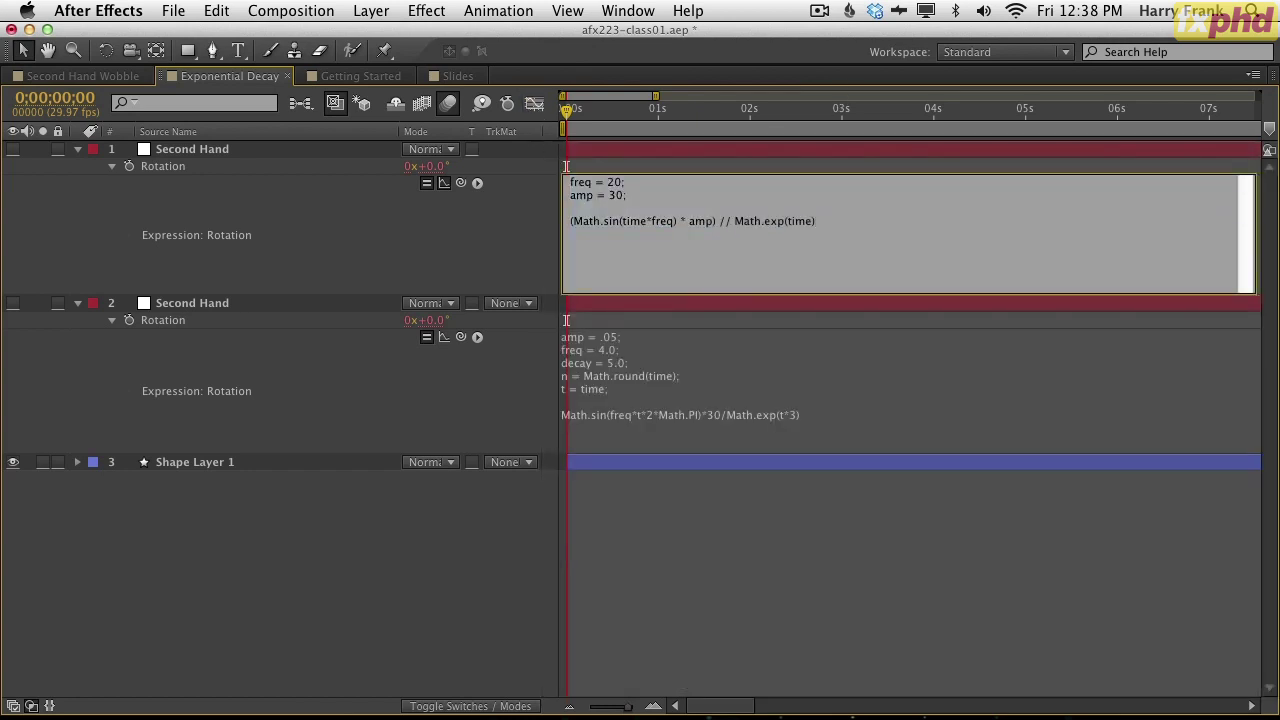
key(BackSpace)
click(492, 239)
click(533, 104)
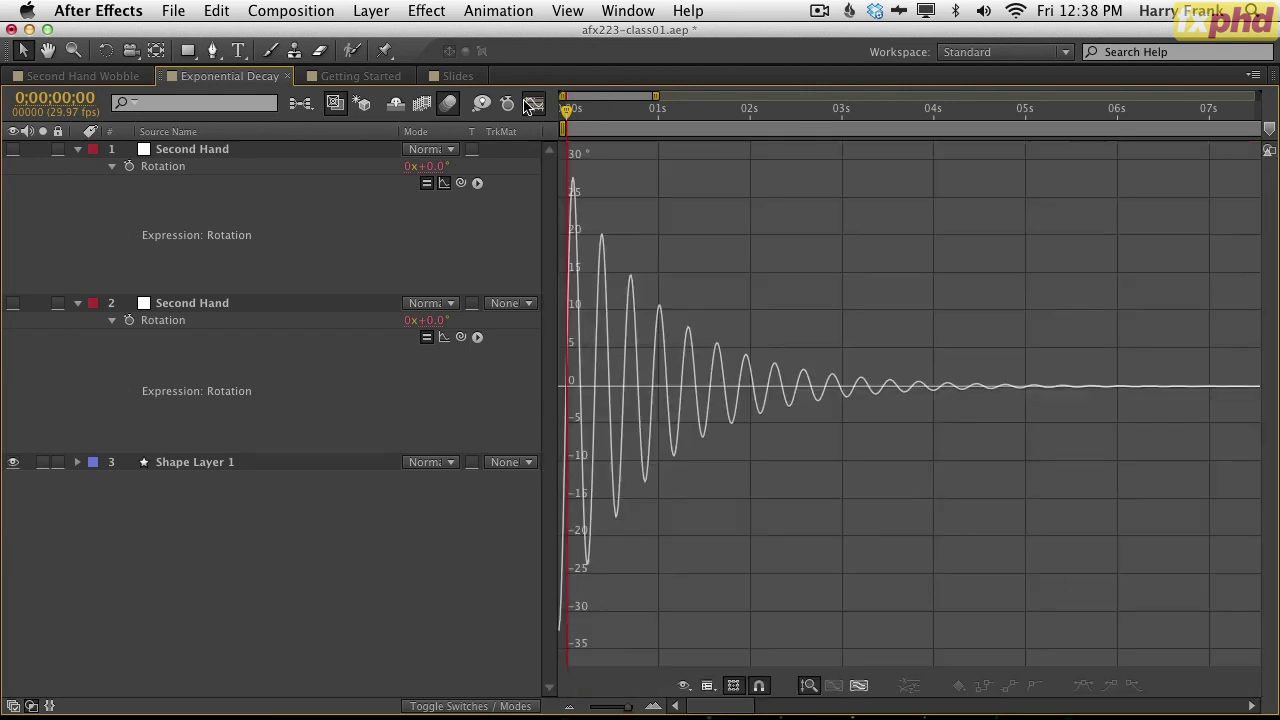
- Comment out the Math.exp(time) part of the top Second Hand's Rotation expression with a double slash
click(533, 104)
click(726, 240)
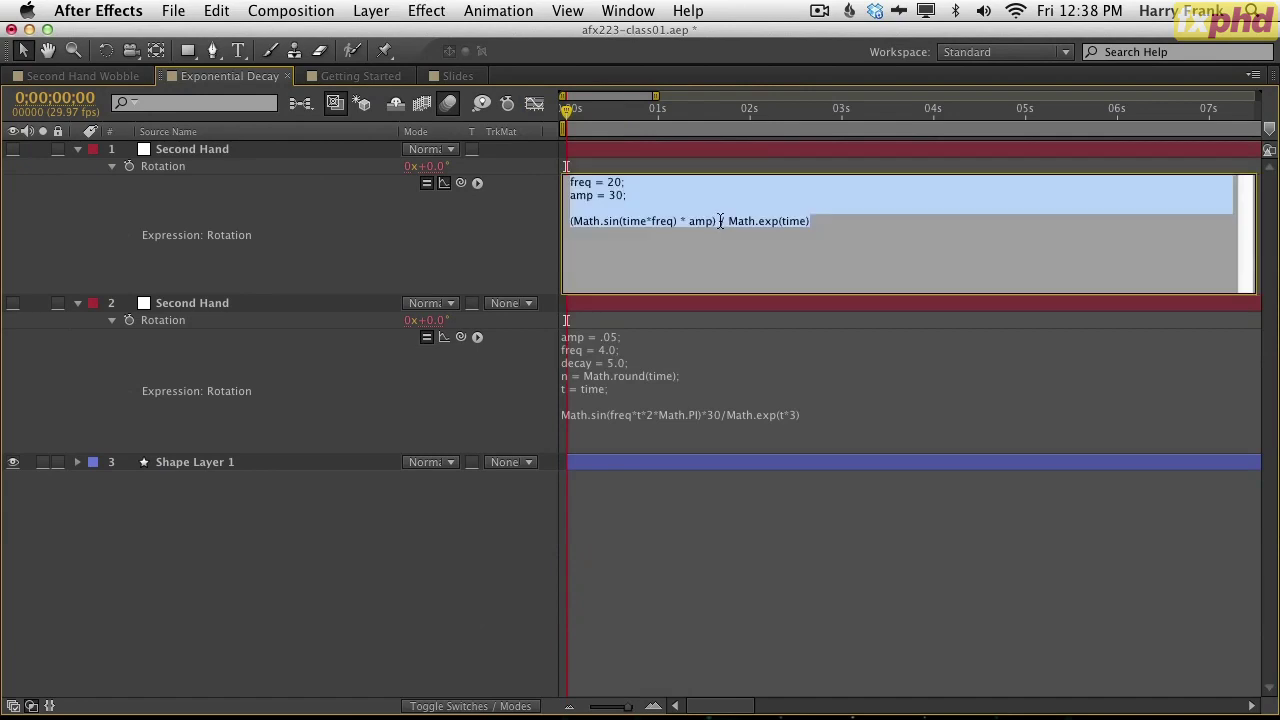
text(/)
key(KP_Enter)
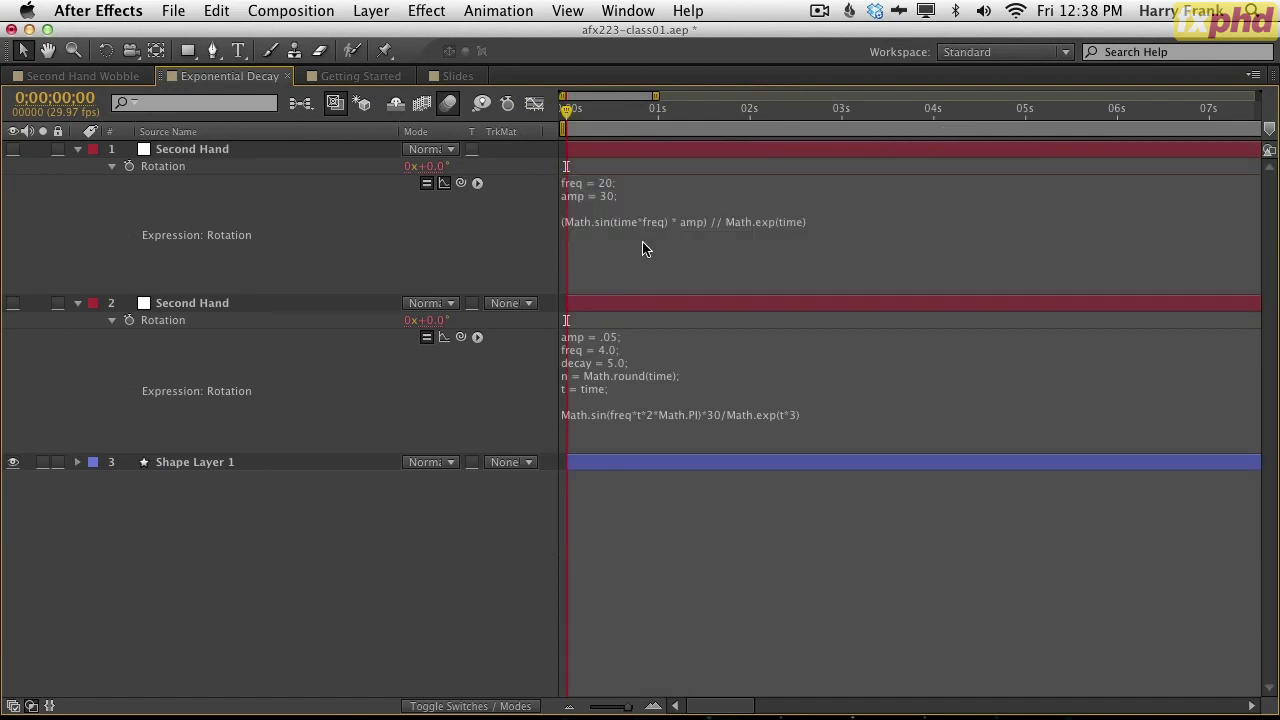
- Reduce the comment's double slash to a single division sign before Math.exp(time) and graph the rotation
click(712, 226)
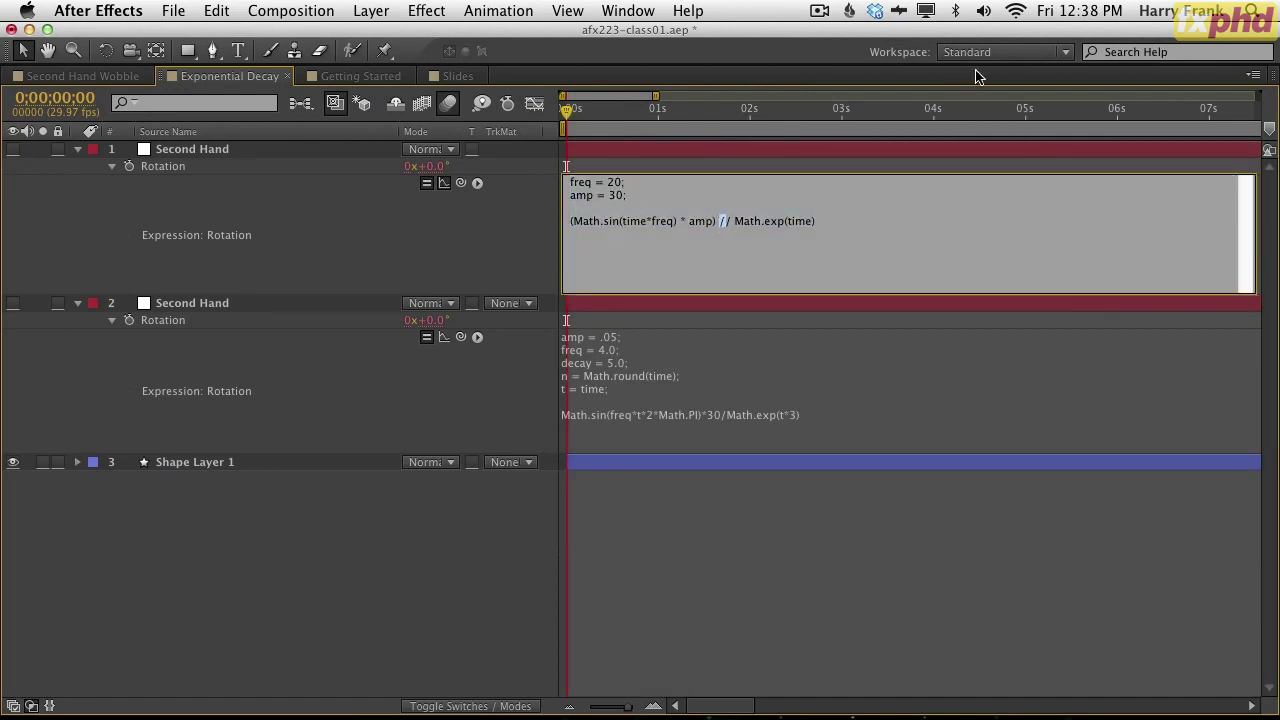
key(BackSpace)
key(KP_Enter)
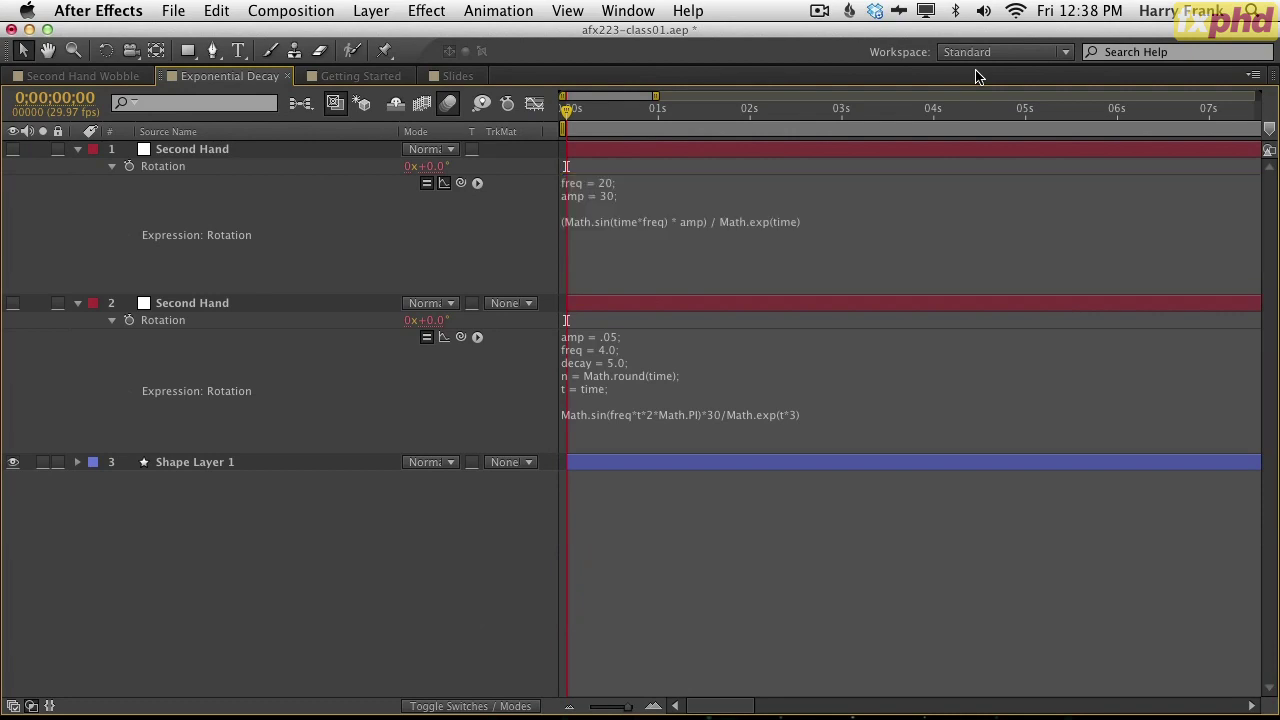
click(535, 104)
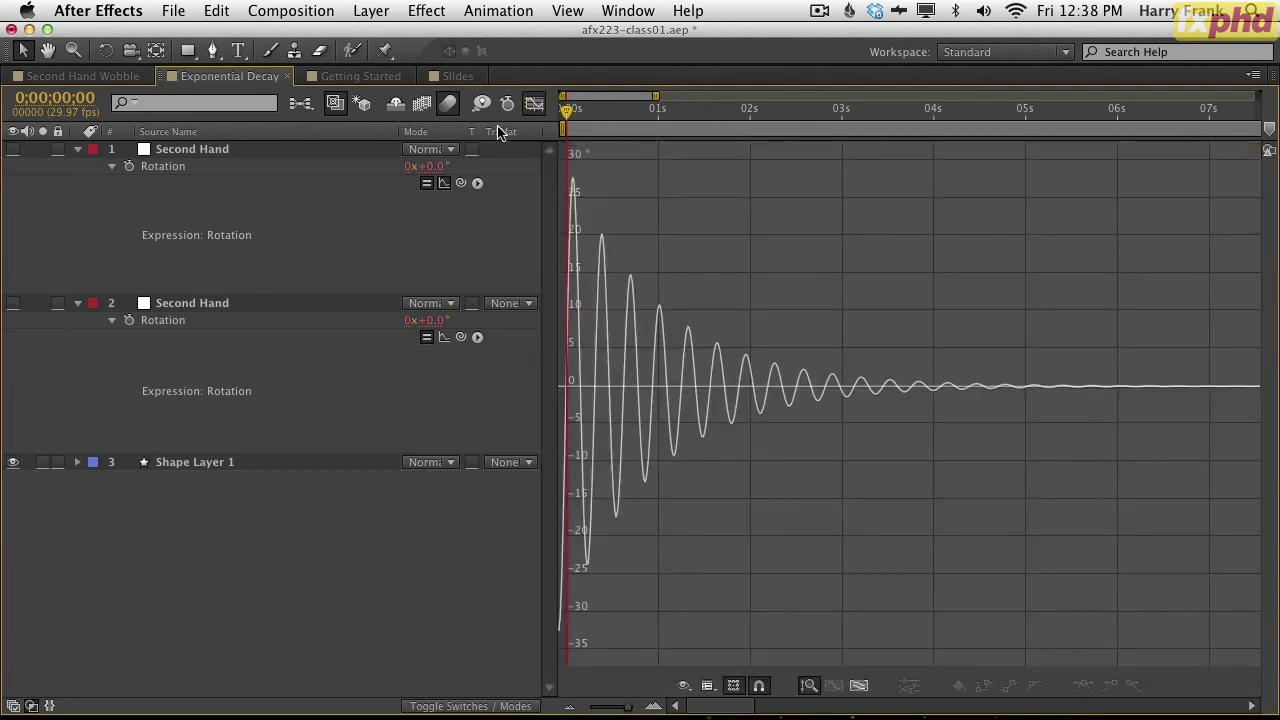
- Bring back the composition view beside the timeline and make the top Second Hand layer visible
key(grave)
key(space)
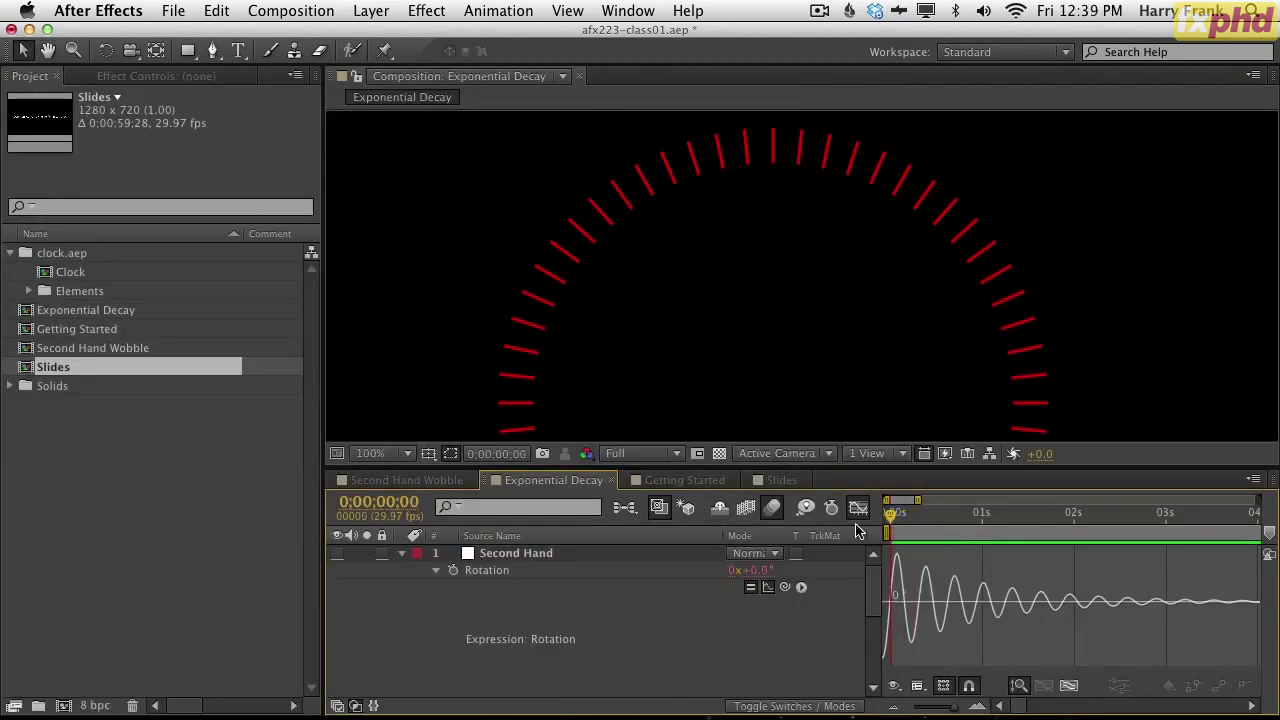
key(comma)
key(comma)
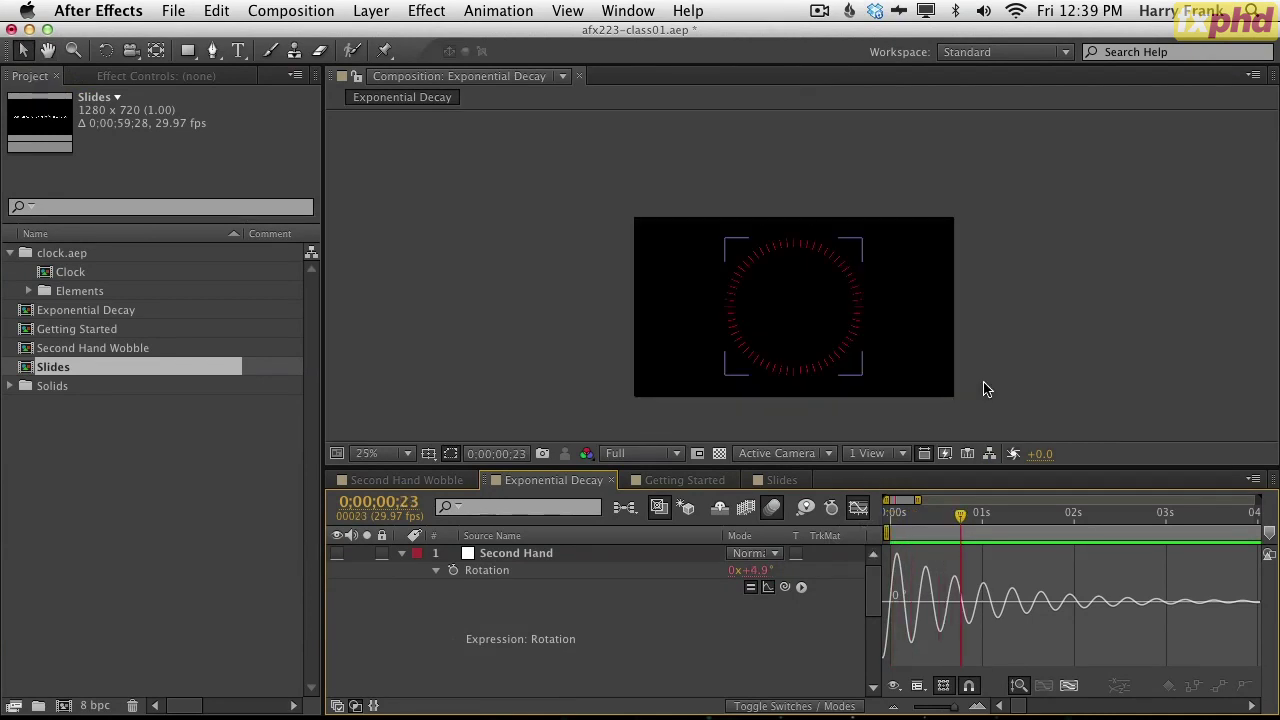
key(period)
click(494, 553)
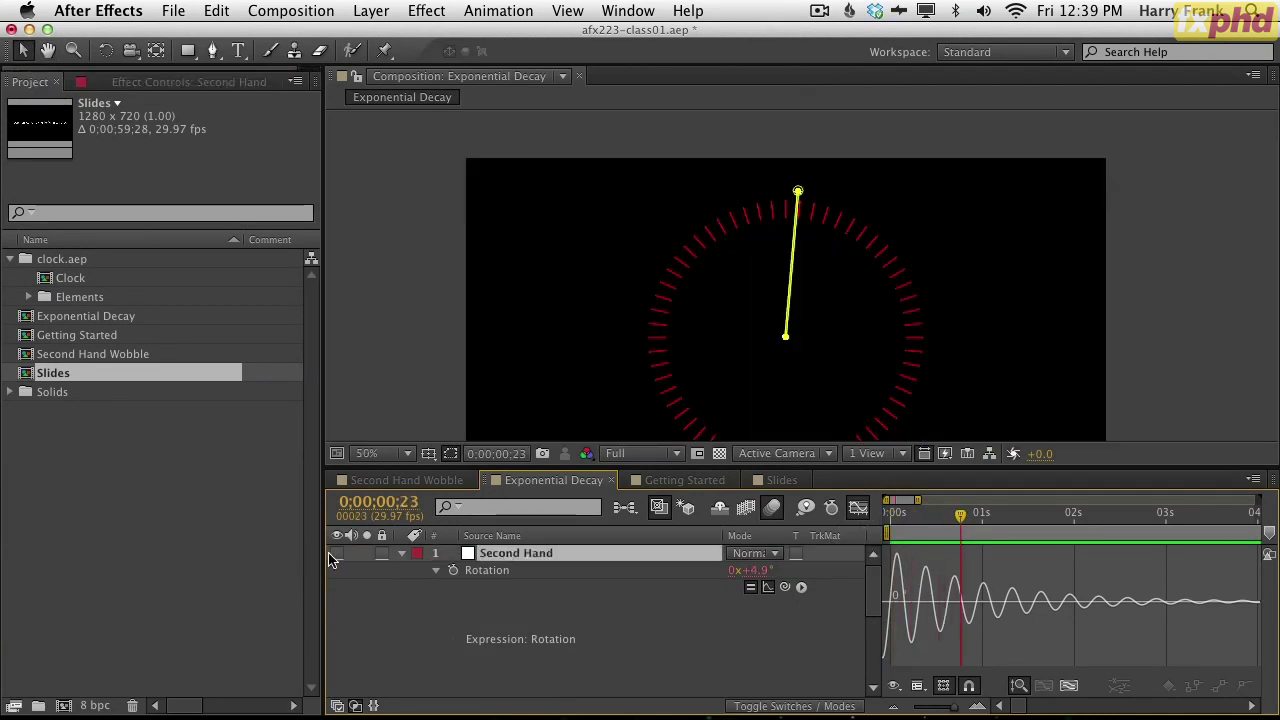
click(688, 405)
- Play the composition, show a longer time range and replay from 0;00;00;00 to watch the second hand's swing decay
key(period)
key(space)
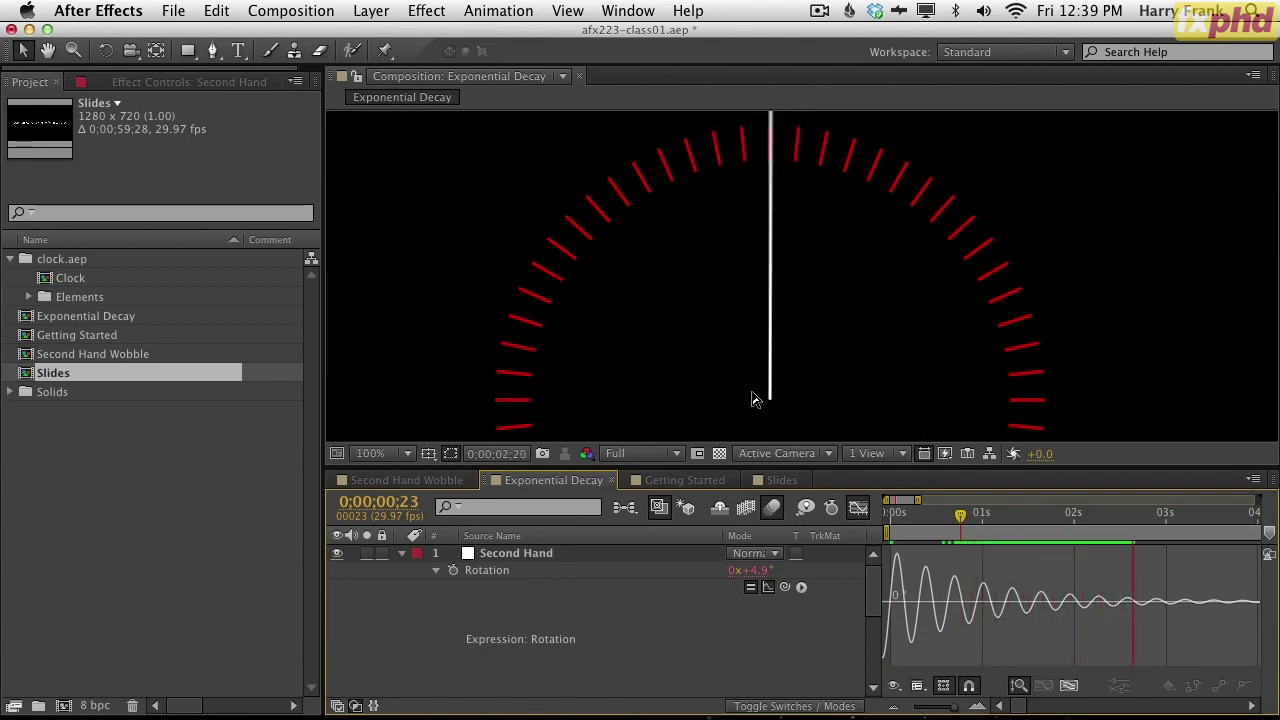
key(minus)
key(minus)
key(minus)
key(minus)
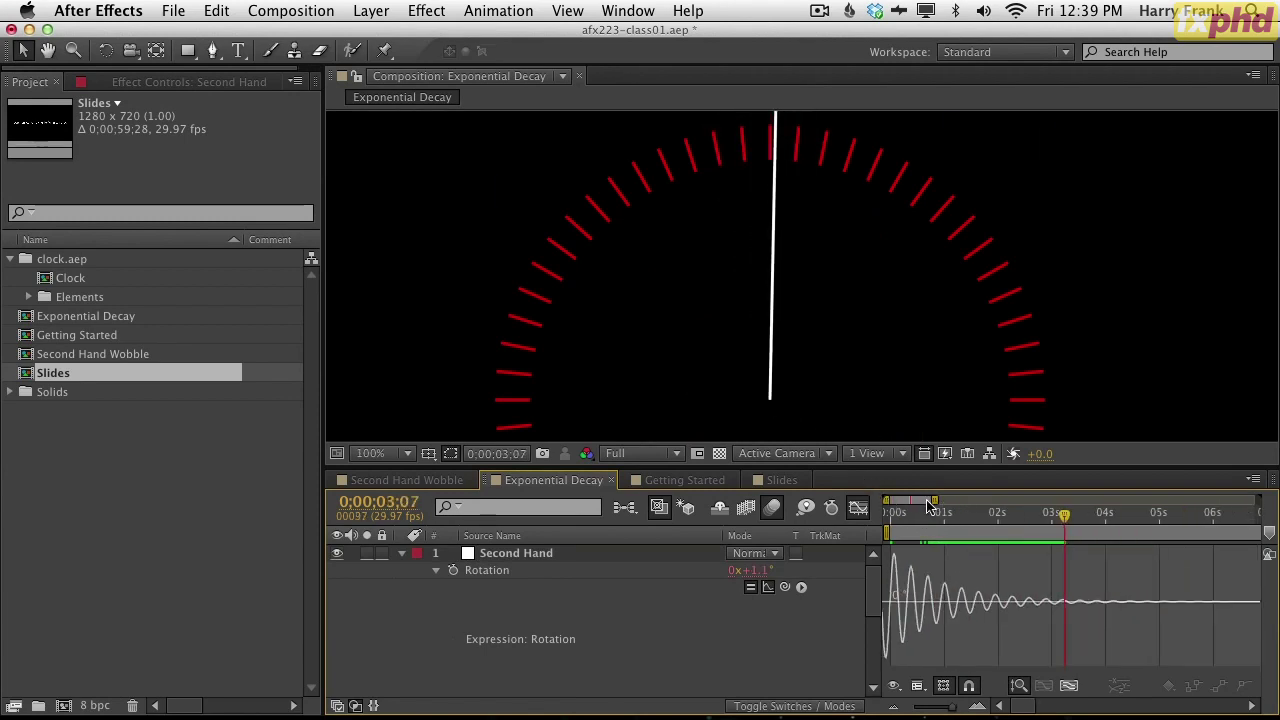
drag(911, 521, 824, 531)
key(space)
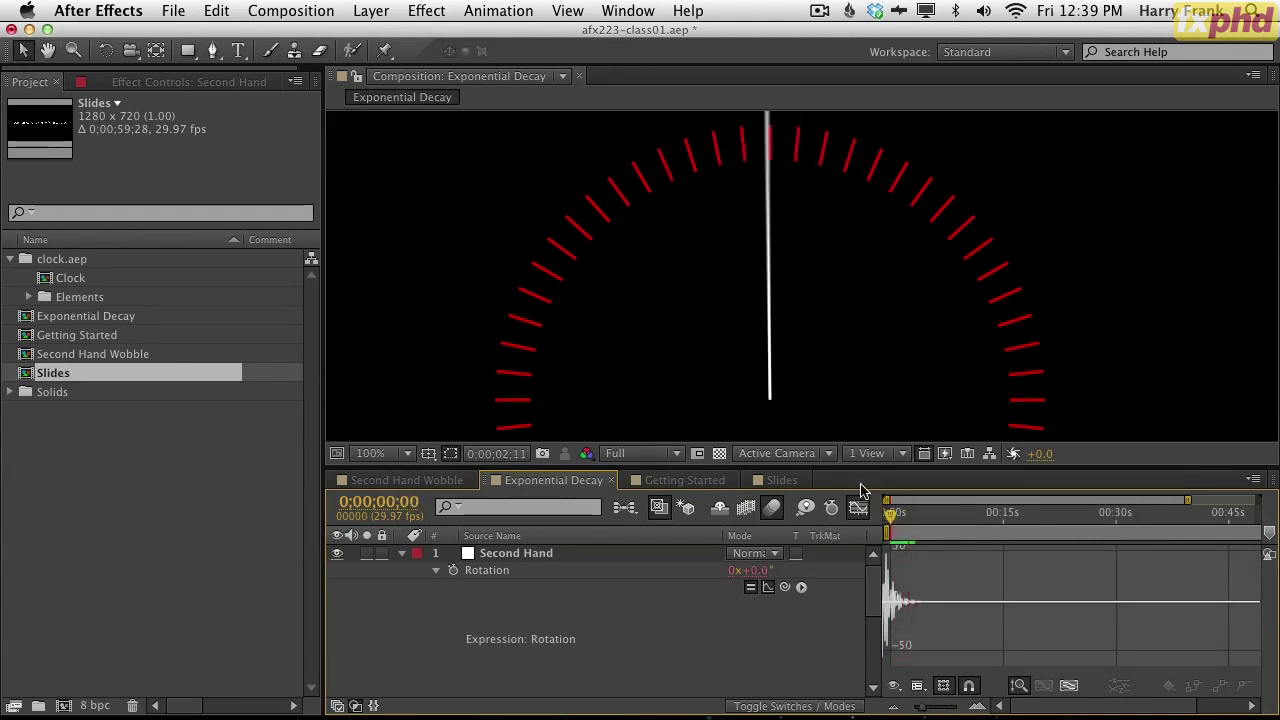
- Enlarge the timeline and append *2*Math.PI after freq inside Math.sin in the top Second Hand's Rotation expression
click(858, 507)
click(929, 591)
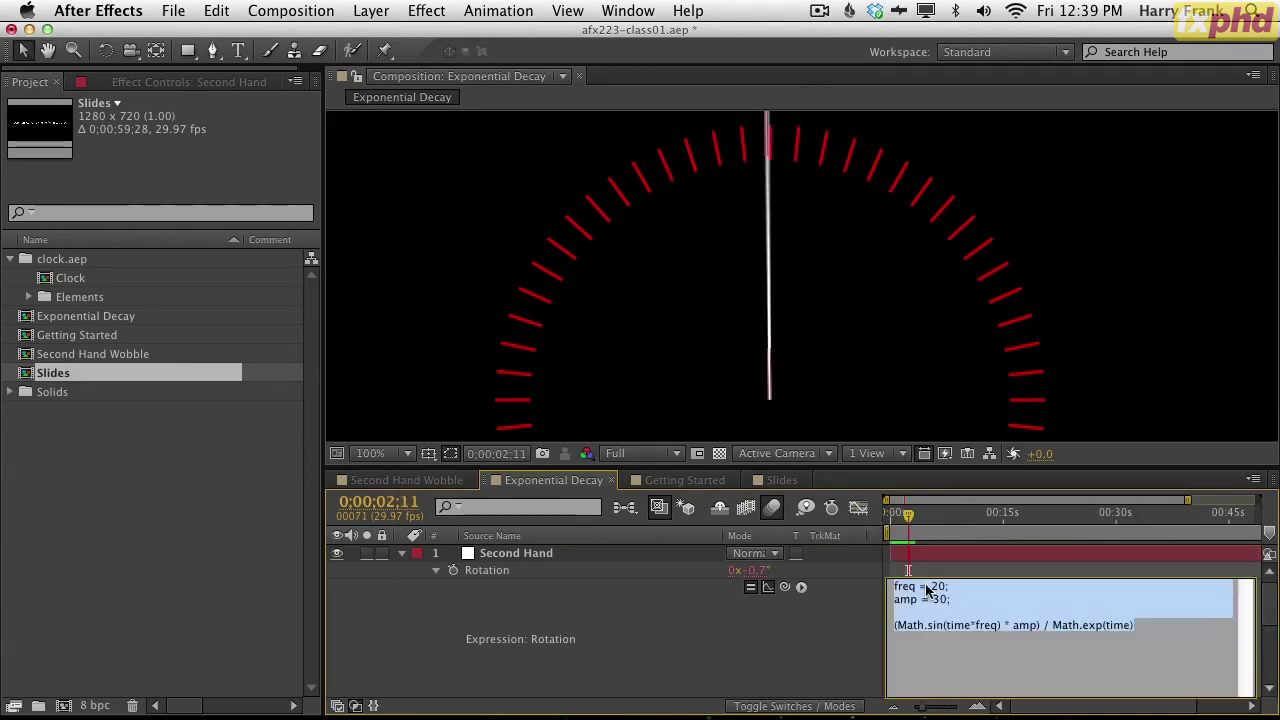
click(823, 651)
key(grave)
click(567, 249)
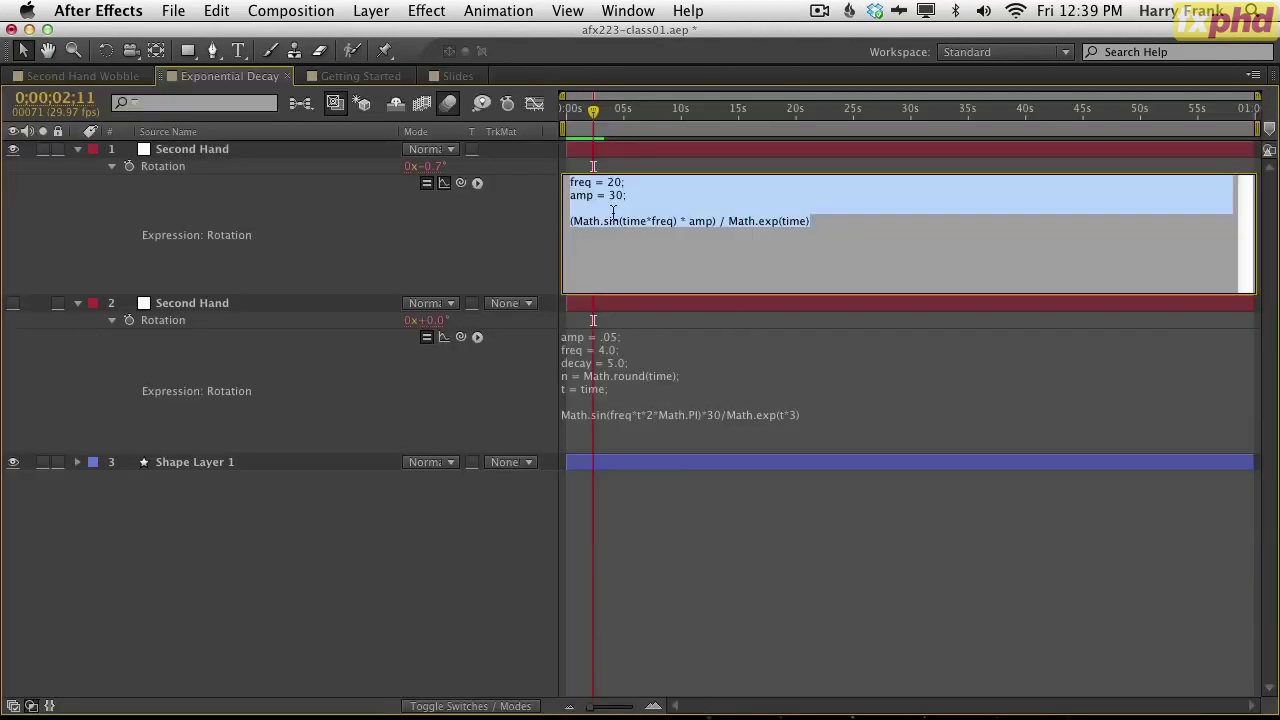
click(648, 221)
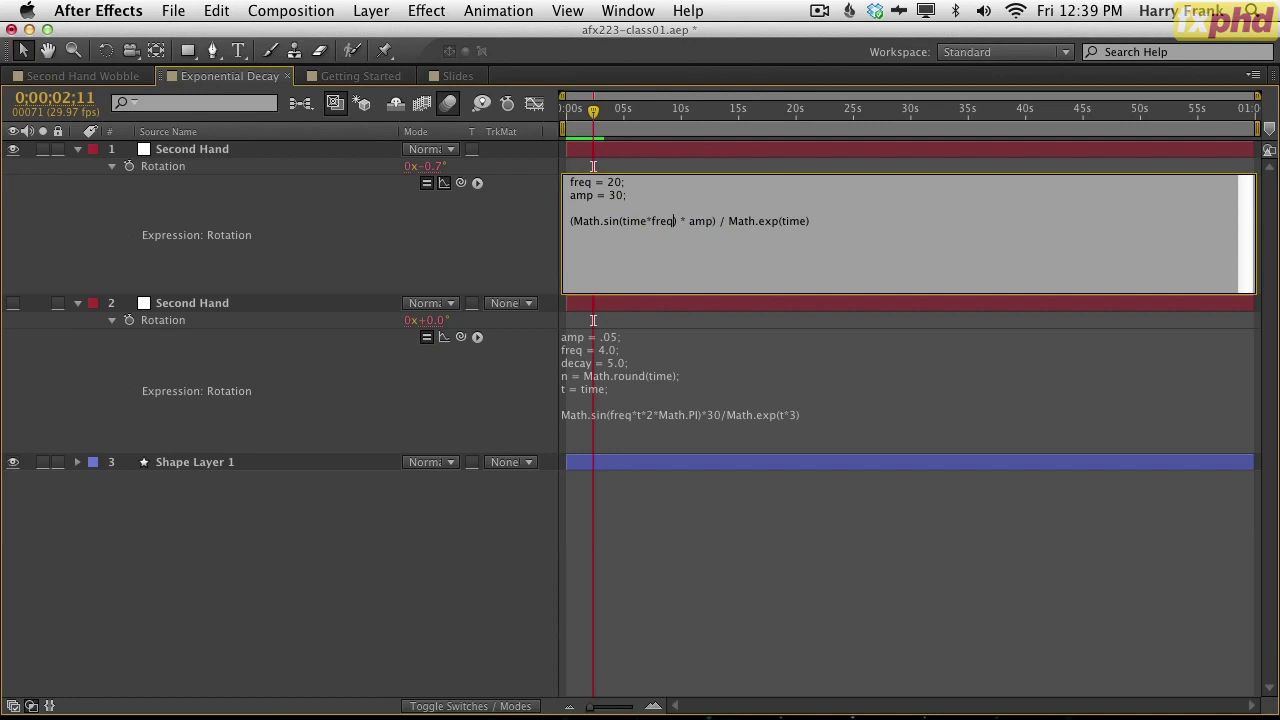
text(*2*)
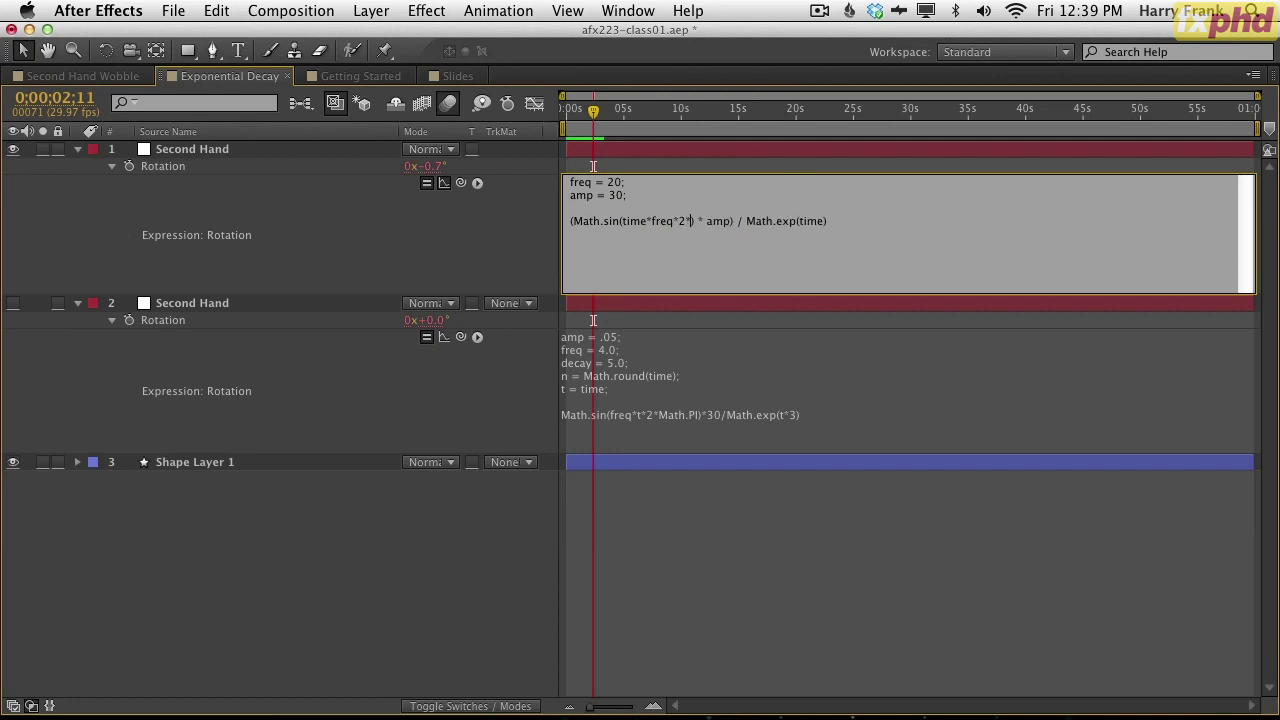
text(Math)
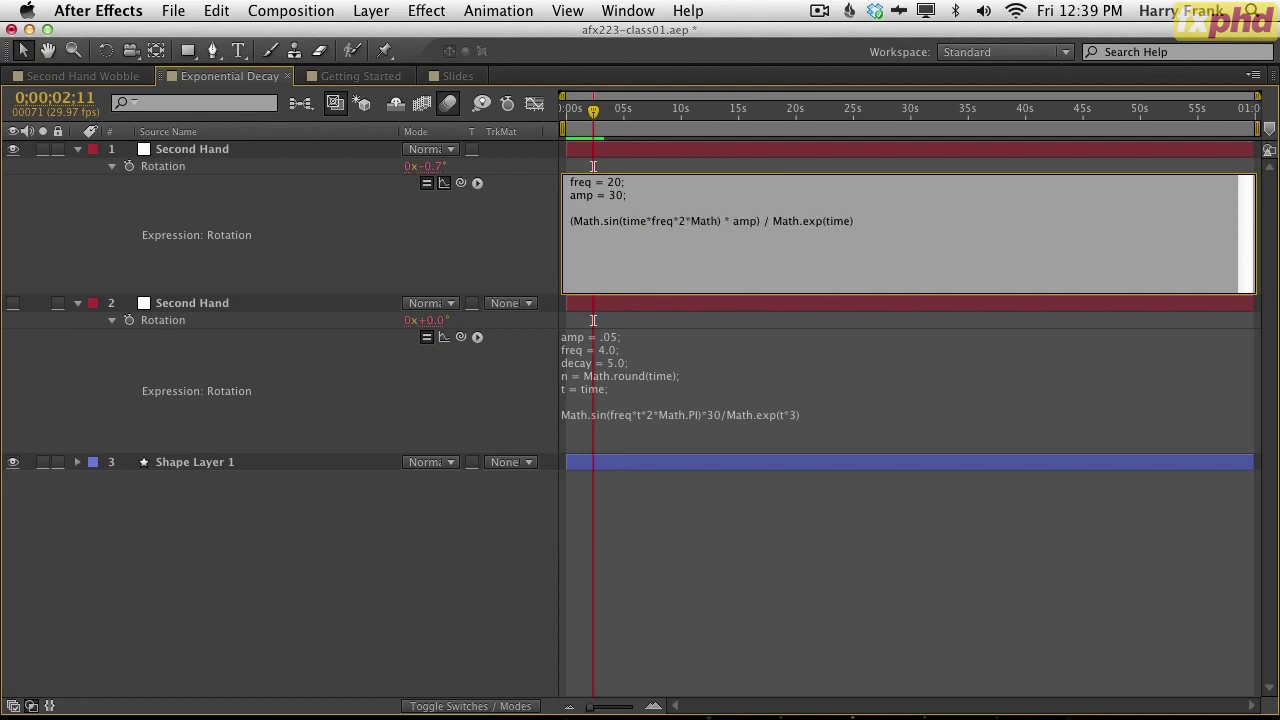
text(.PI)
- Replace Math.PI in the sine's argument with 3.14159265 and apply the top Second Hand's Rotation expression
key(BackSpace)
key(BackSpace)
key(BackSpace)
key(BackSpace)
key(BackSpace)
key(BackSpace)
key(BackSpace)
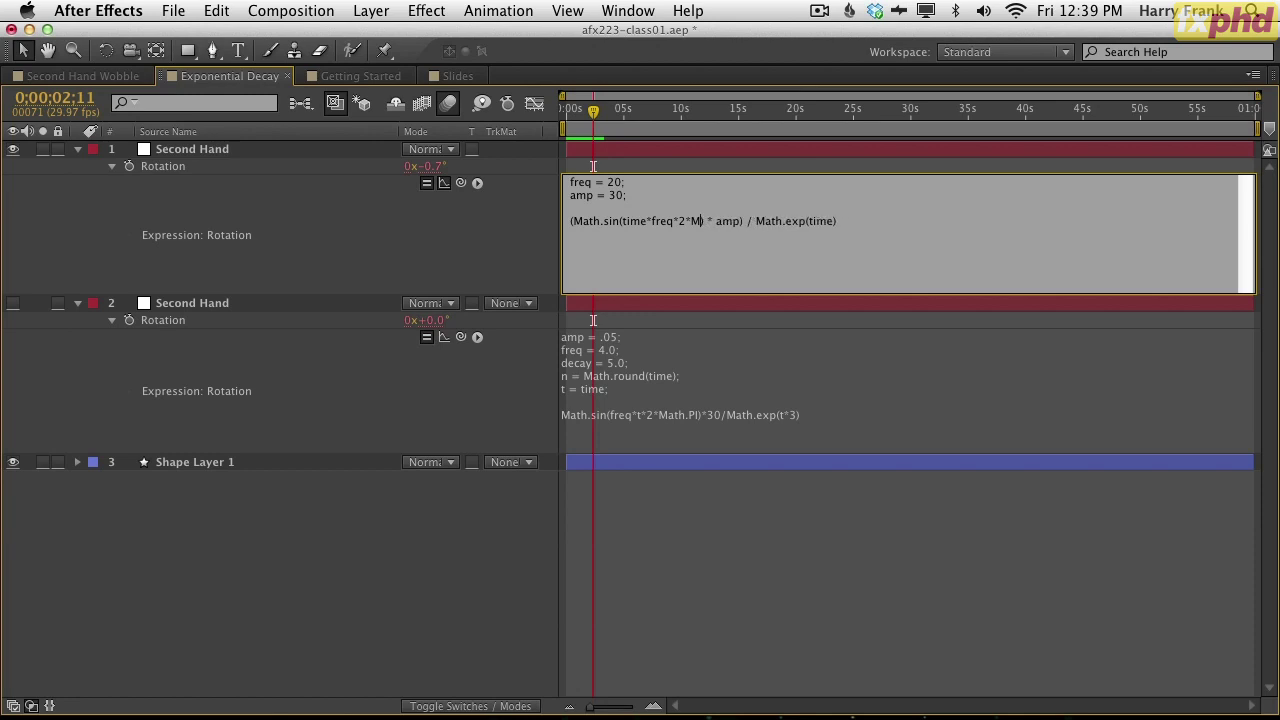
text(3.1415)
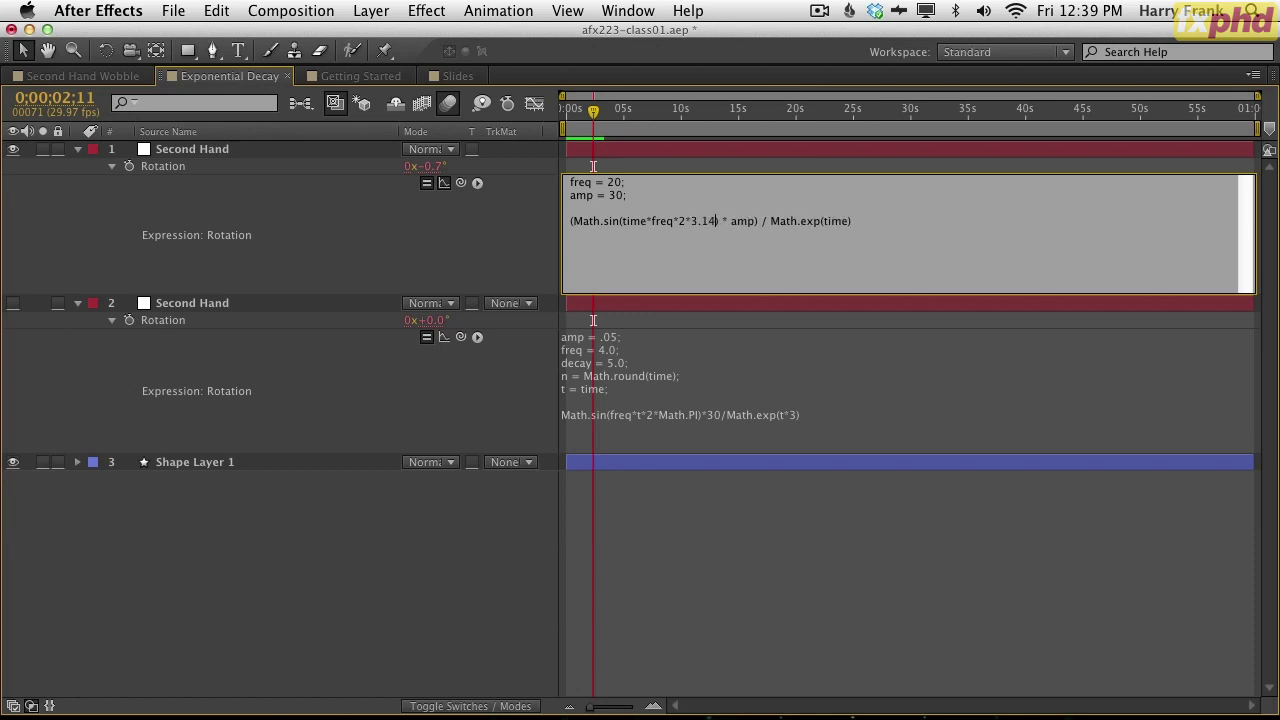
text(9)
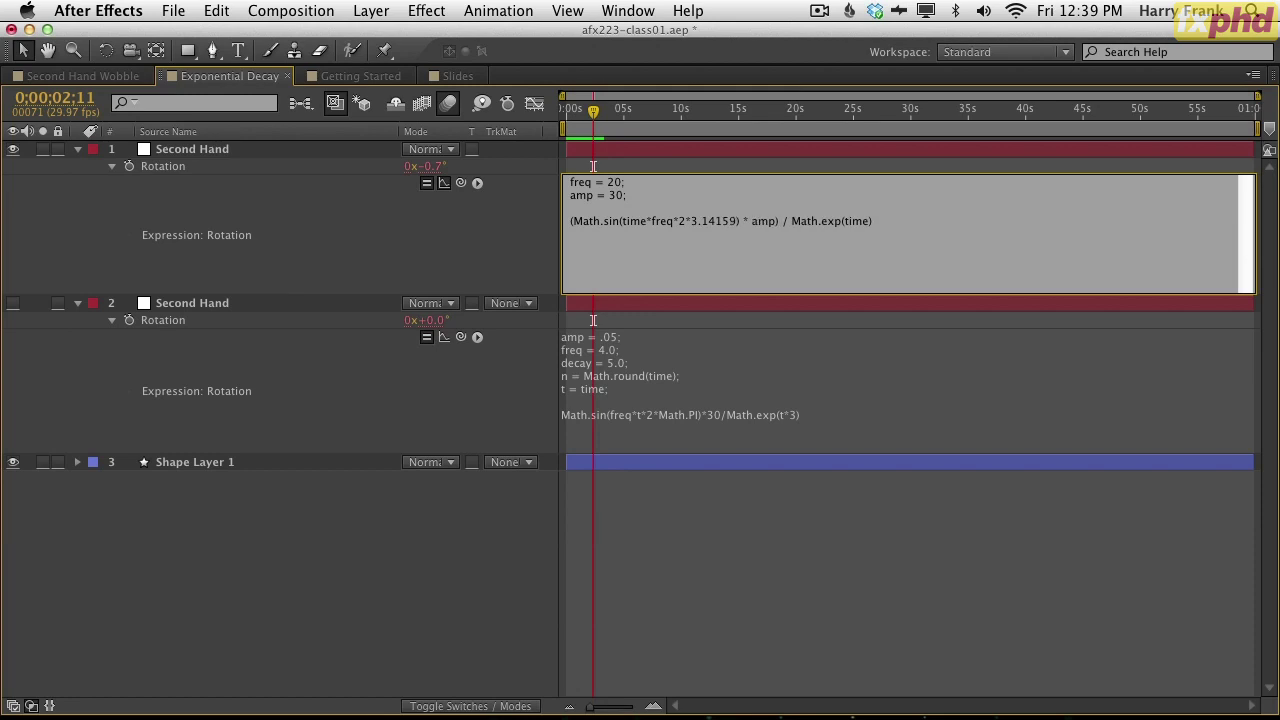
text(265)
key(KP_Enter)
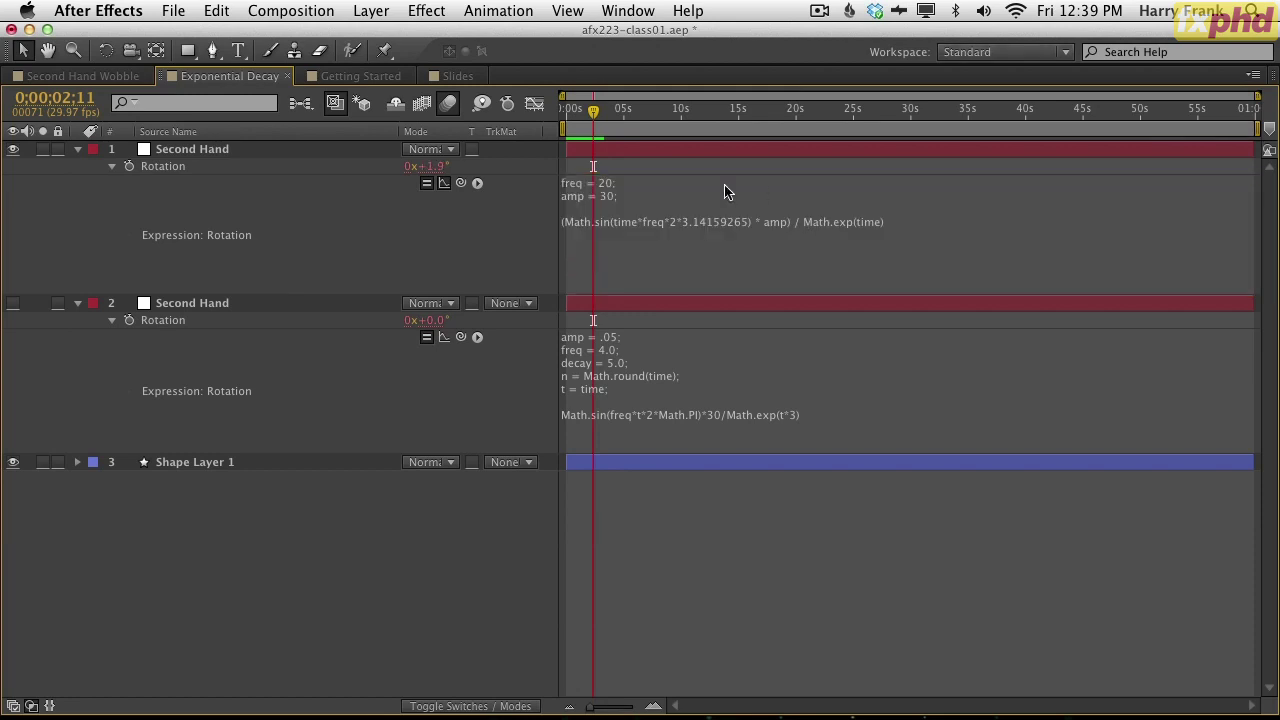
- Remove *2*3.14159265 from the sine's argument in the top Second Hand's Rotation expression, leaving time*freq, and apply it
click(720, 225)
click(683, 221)
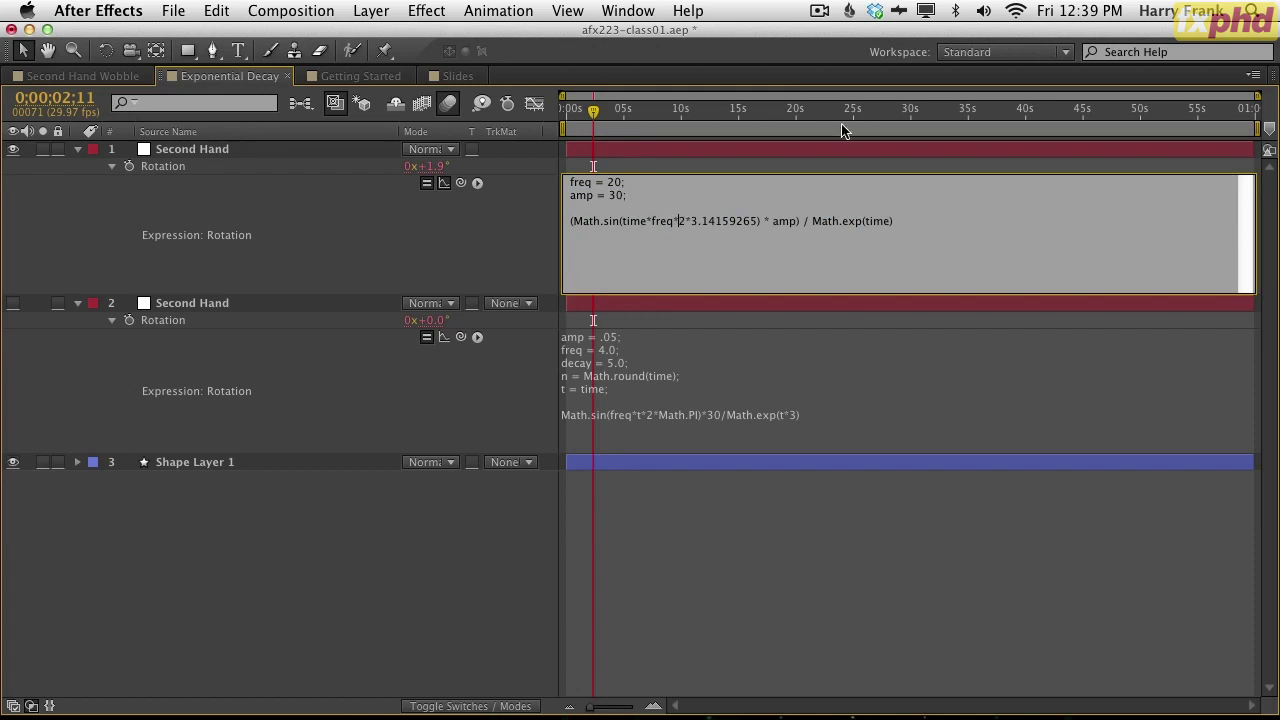
shift+click(758, 221)
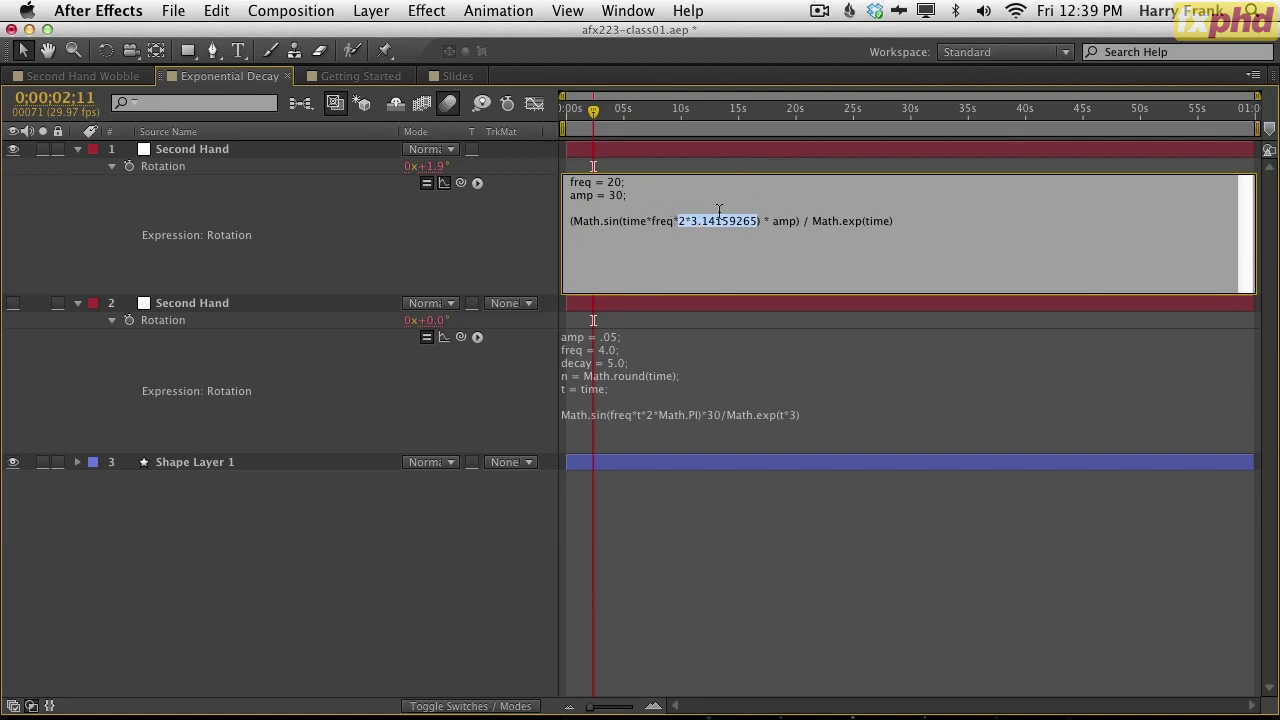
click(606, 194)
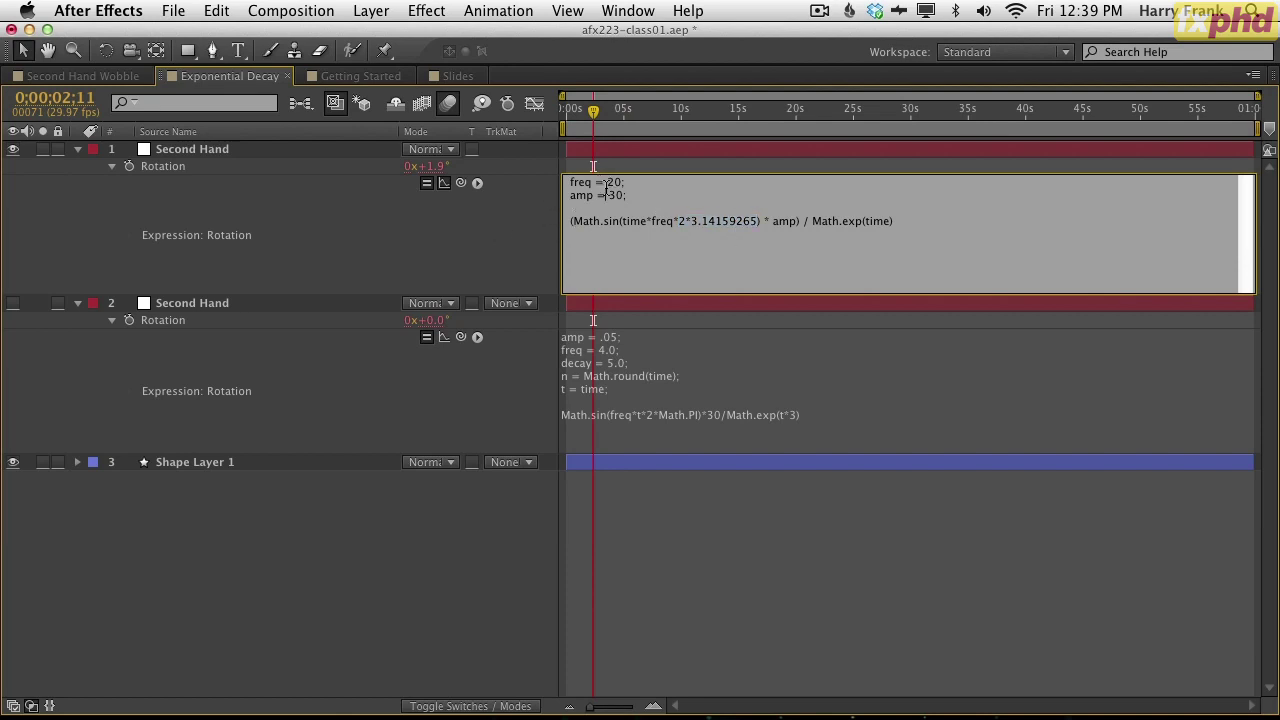
click(691, 222)
drag(690, 220, 744, 228)
text(5)
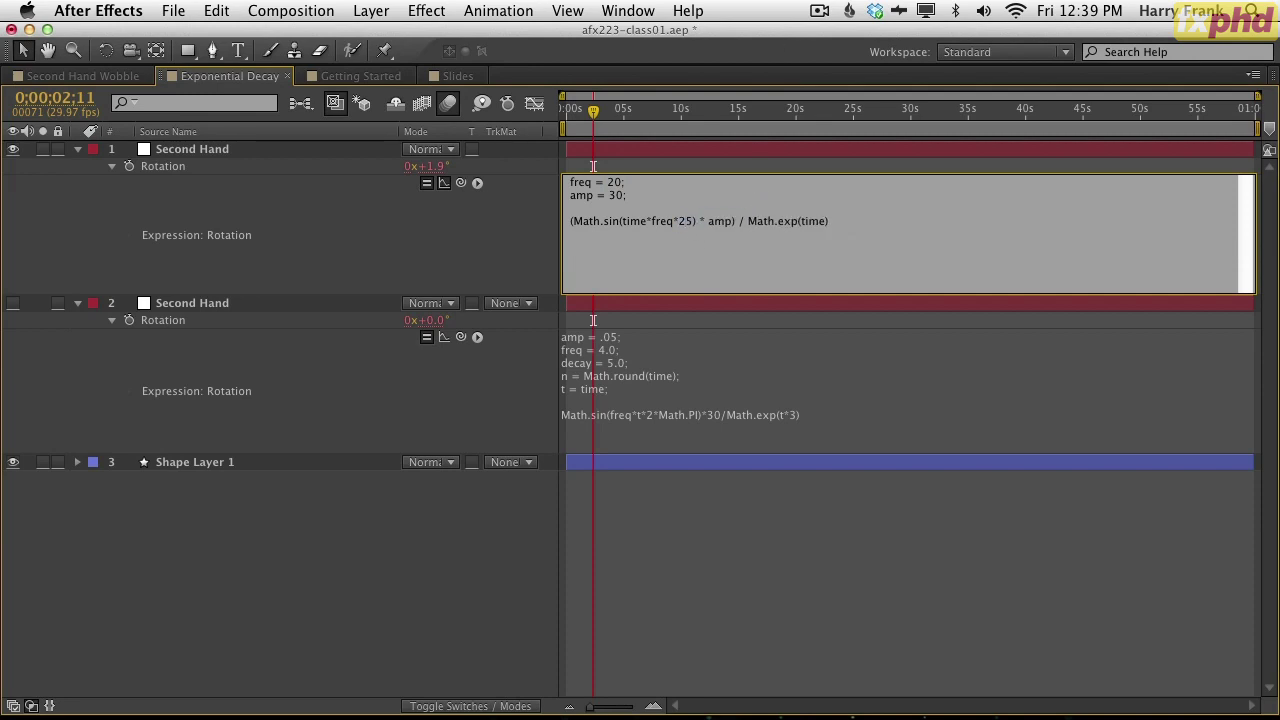
key(BackSpace)
key(BackSpace)
key(BackSpace)
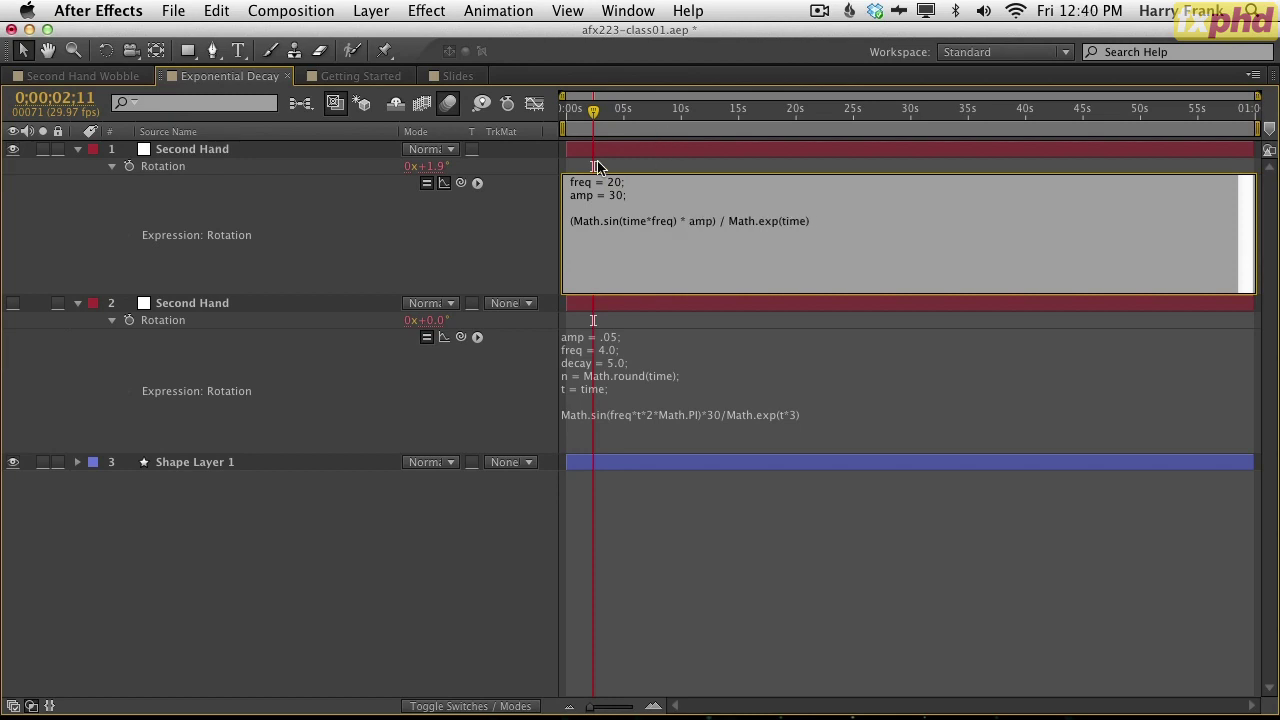
drag(626, 184, 597, 172)
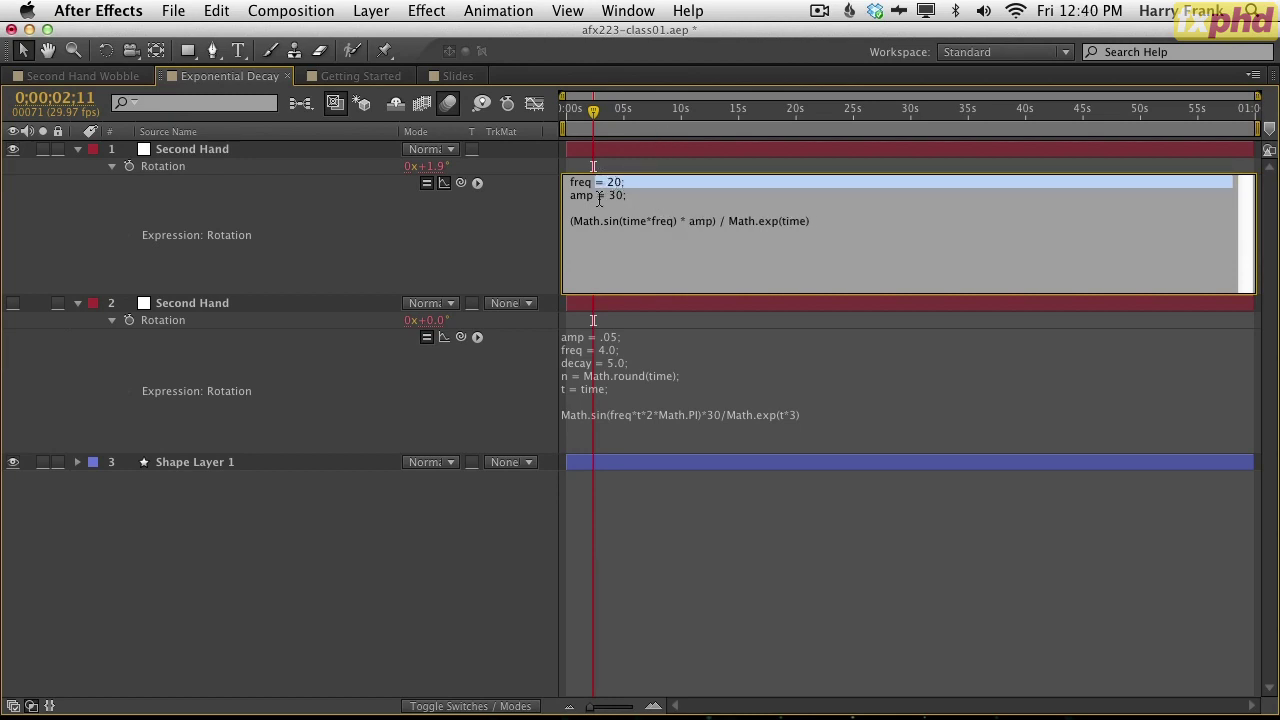
click(492, 246)
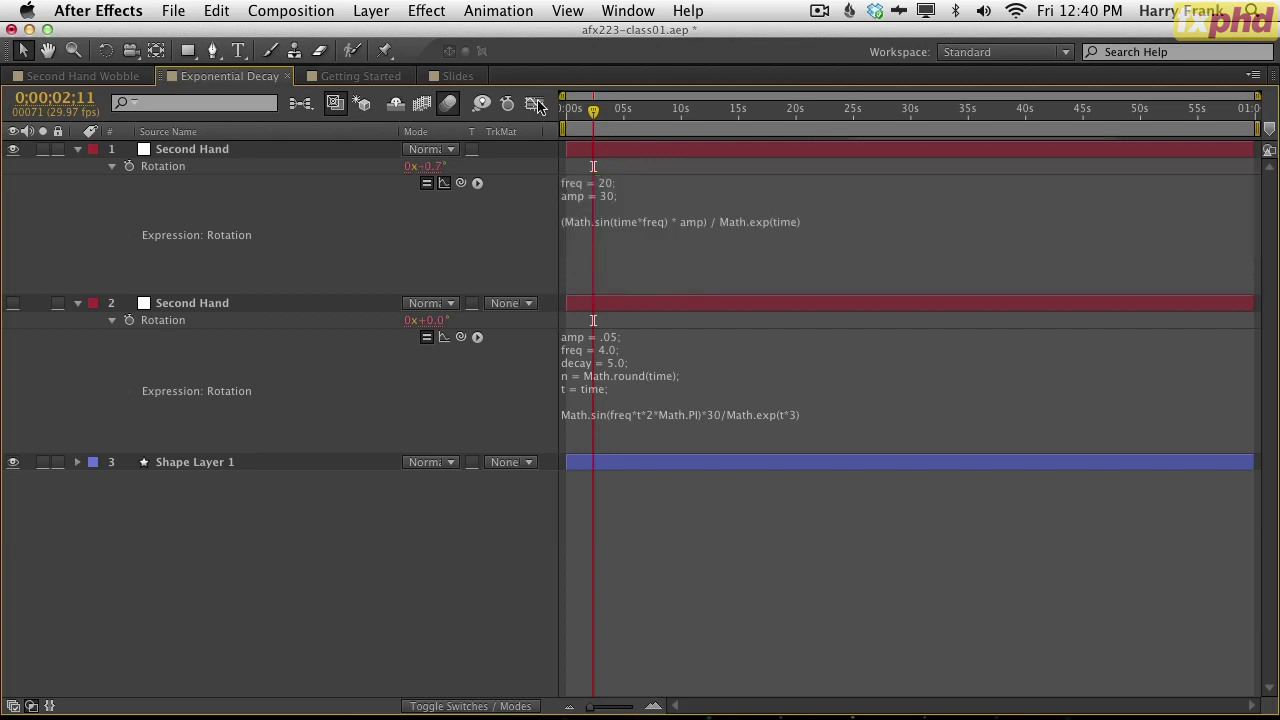
- Graph the top Second Hand's Rotation expression over a shorter time range beside the composition view, and return to the layer bars
click(534, 103)
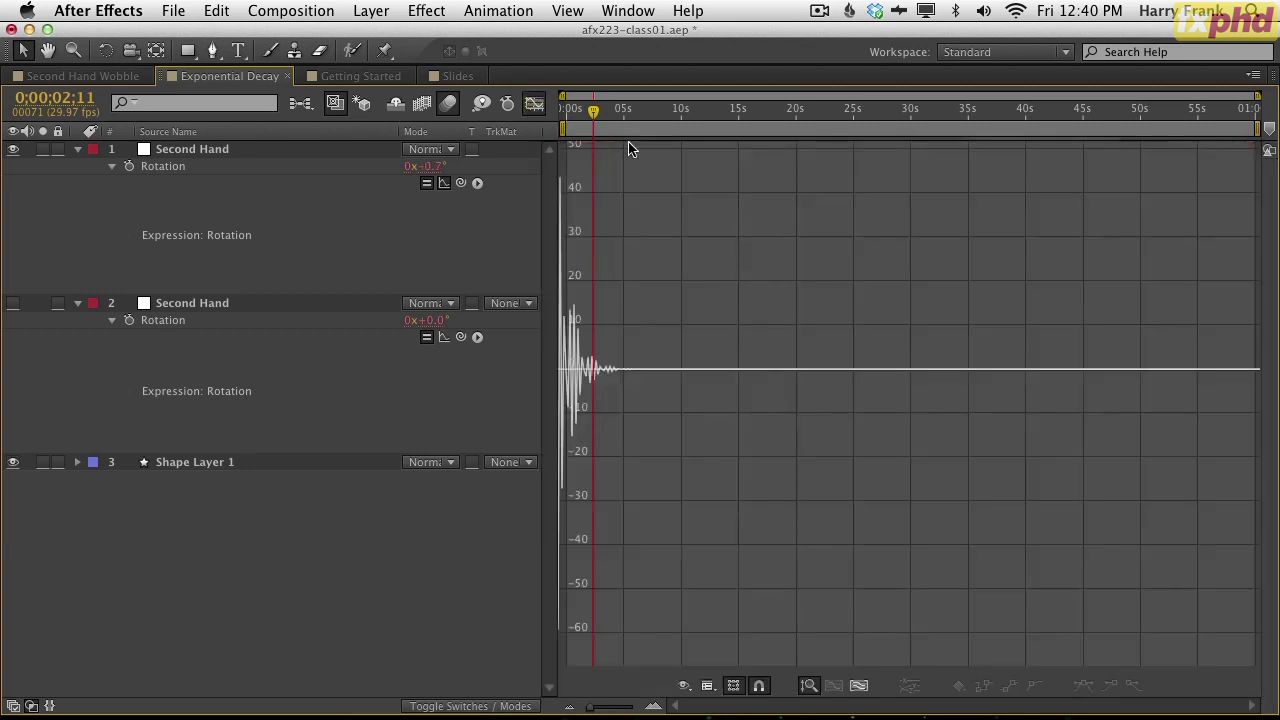
click(652, 706)
click(652, 706)
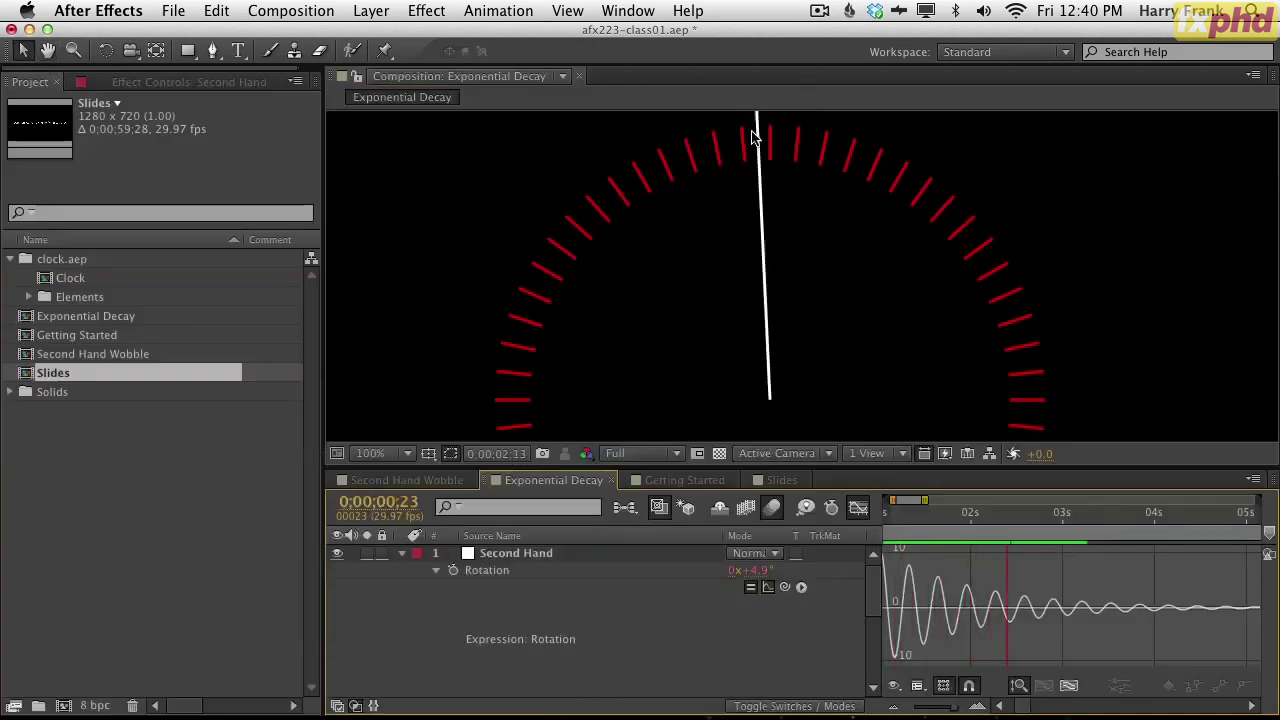
click(859, 509)
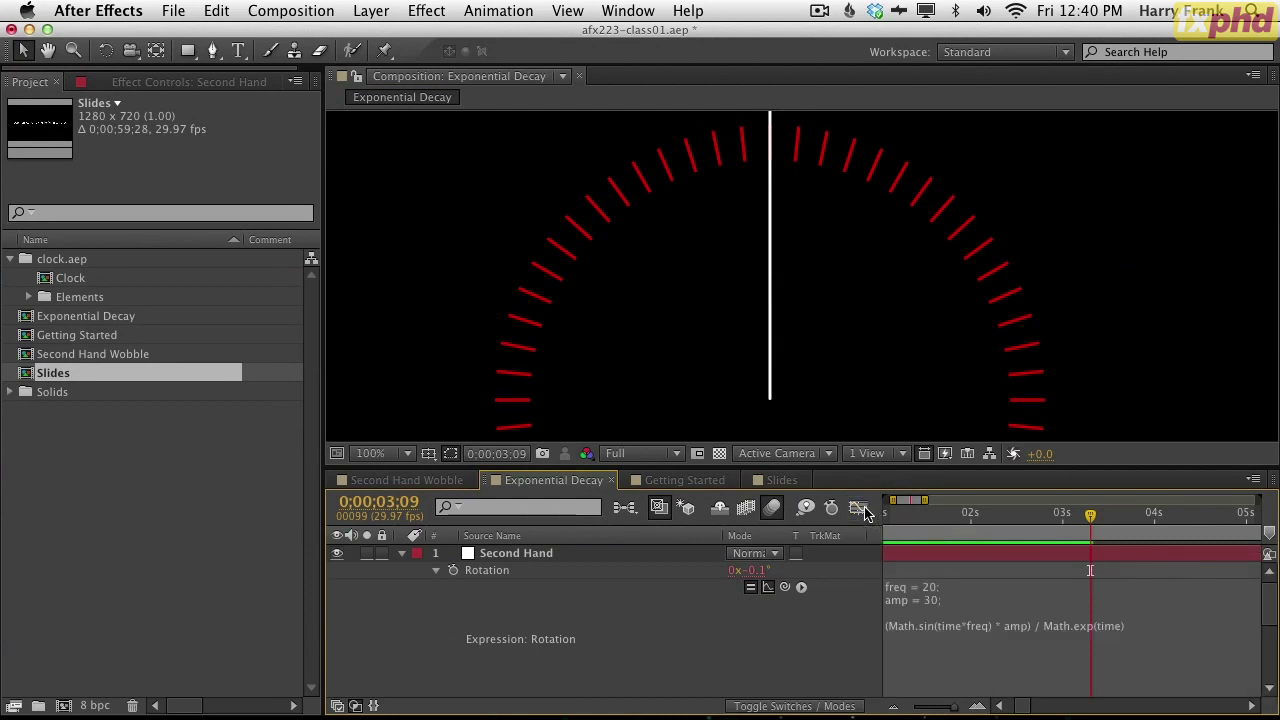
click(859, 509)
click(859, 509)
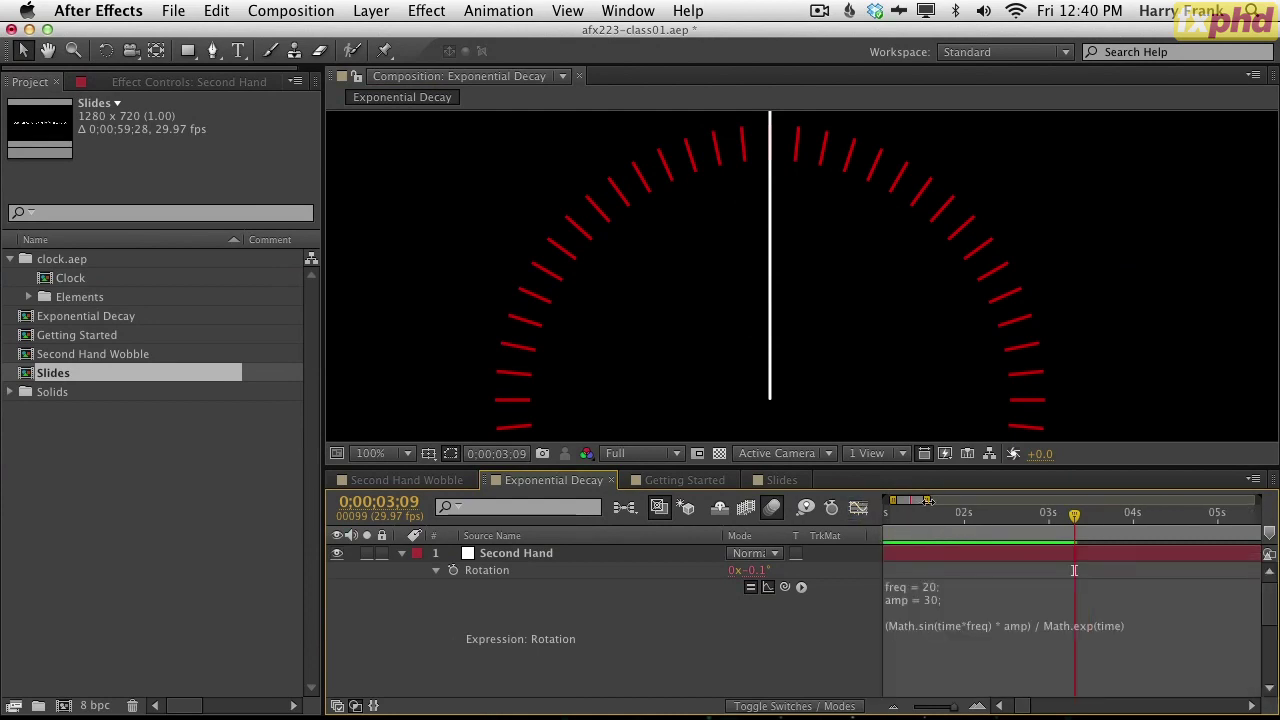
- Show the whole time range, inspect the freq line of the Rotation expression and preview the second hand's swing
key(semicolon)
click(928, 590)
triple_click(950, 588)
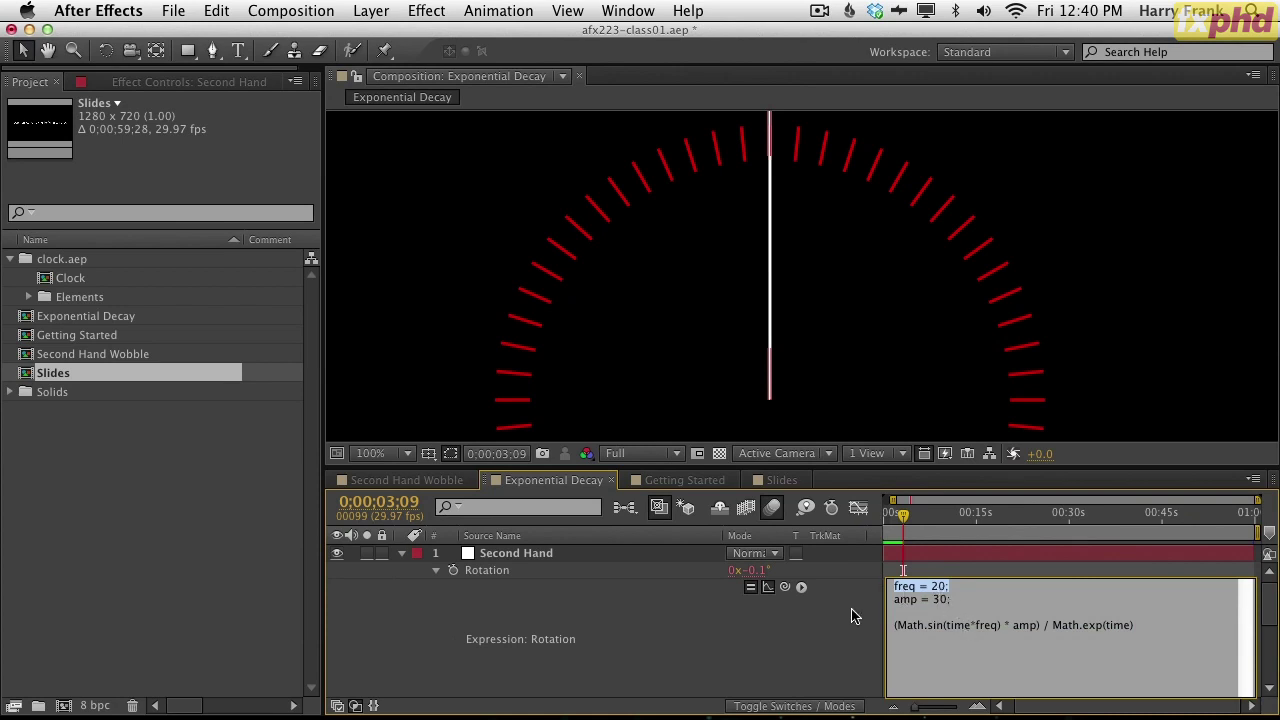
click(855, 616)
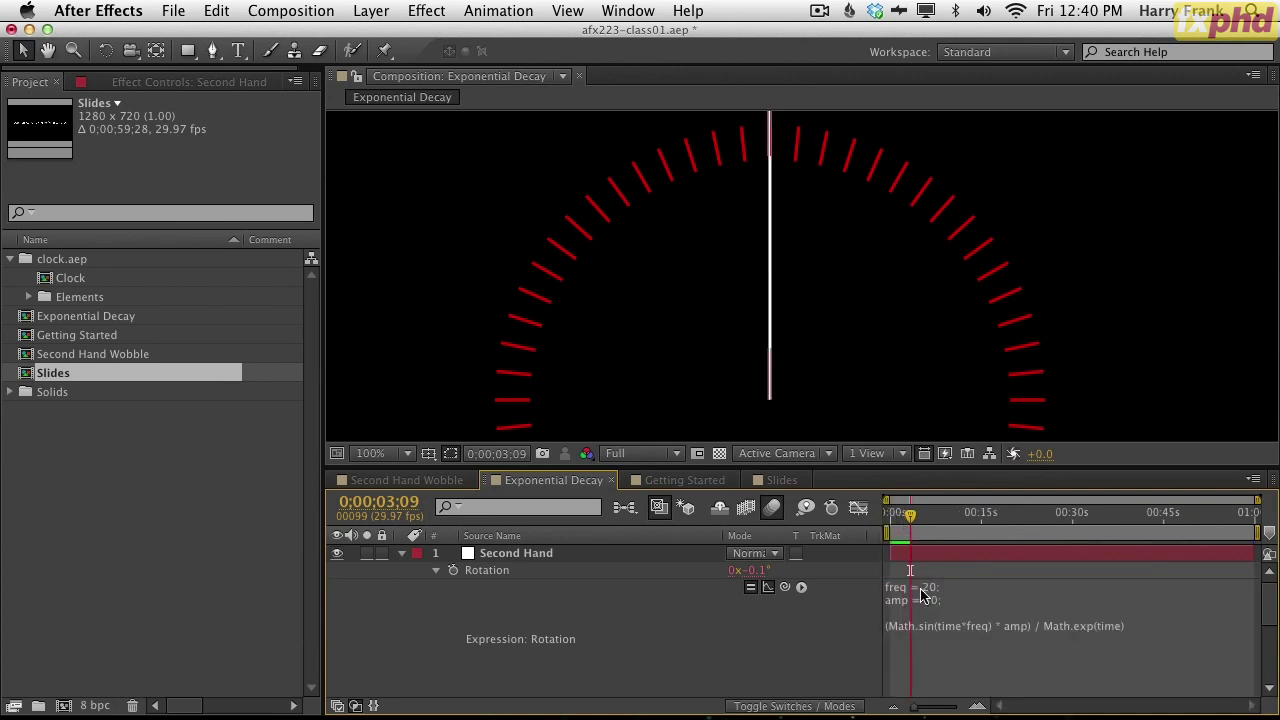
mouse_move(940, 537)
mouse_down()
mouse_move(890, 535)
mouse_move(943, 534)
mouse_move(928, 537)
mouse_up()
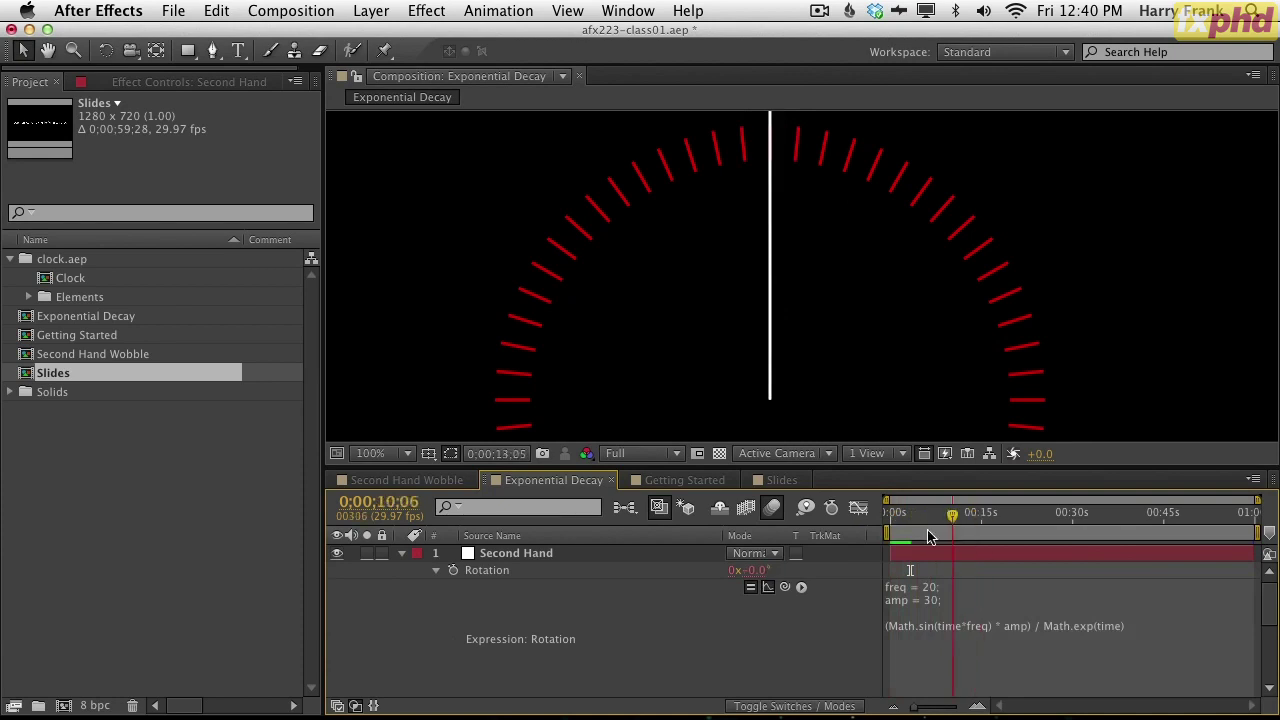
key(KP_0)
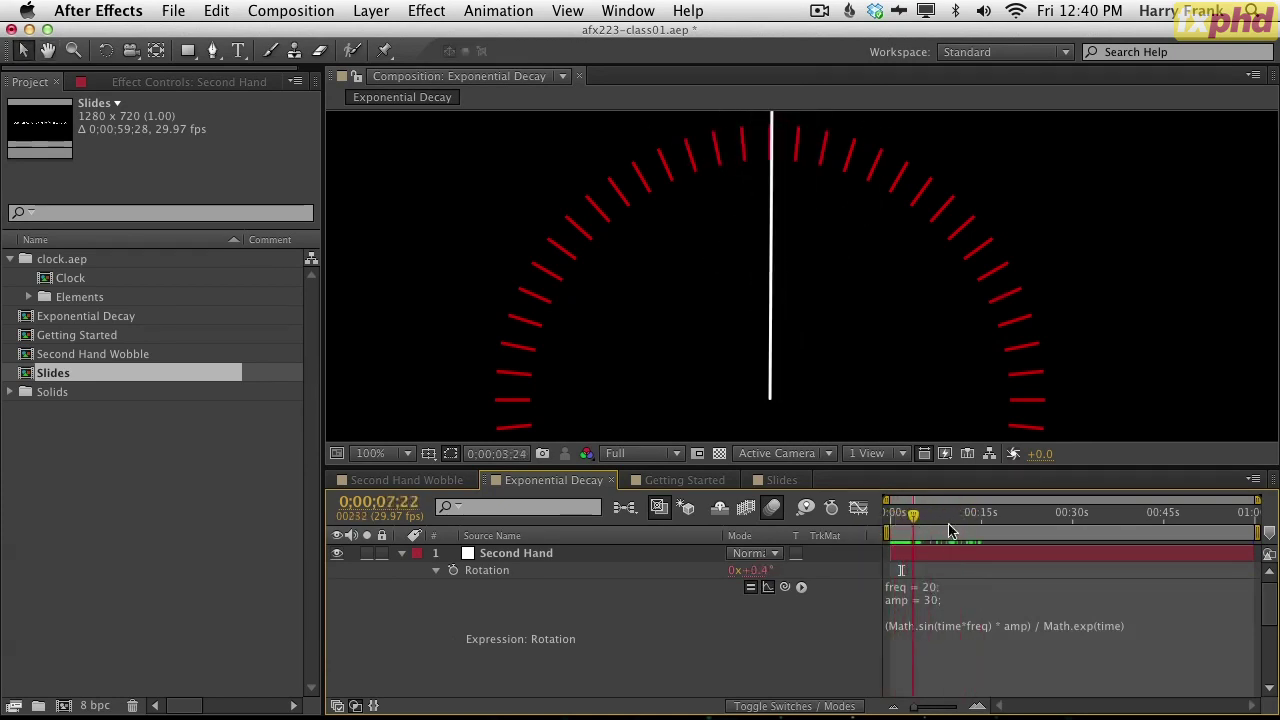
- Append *2.3.14 after freq inside Math.sin in the top Second Hand's Rotation expression and try to apply it
click(1006, 625)
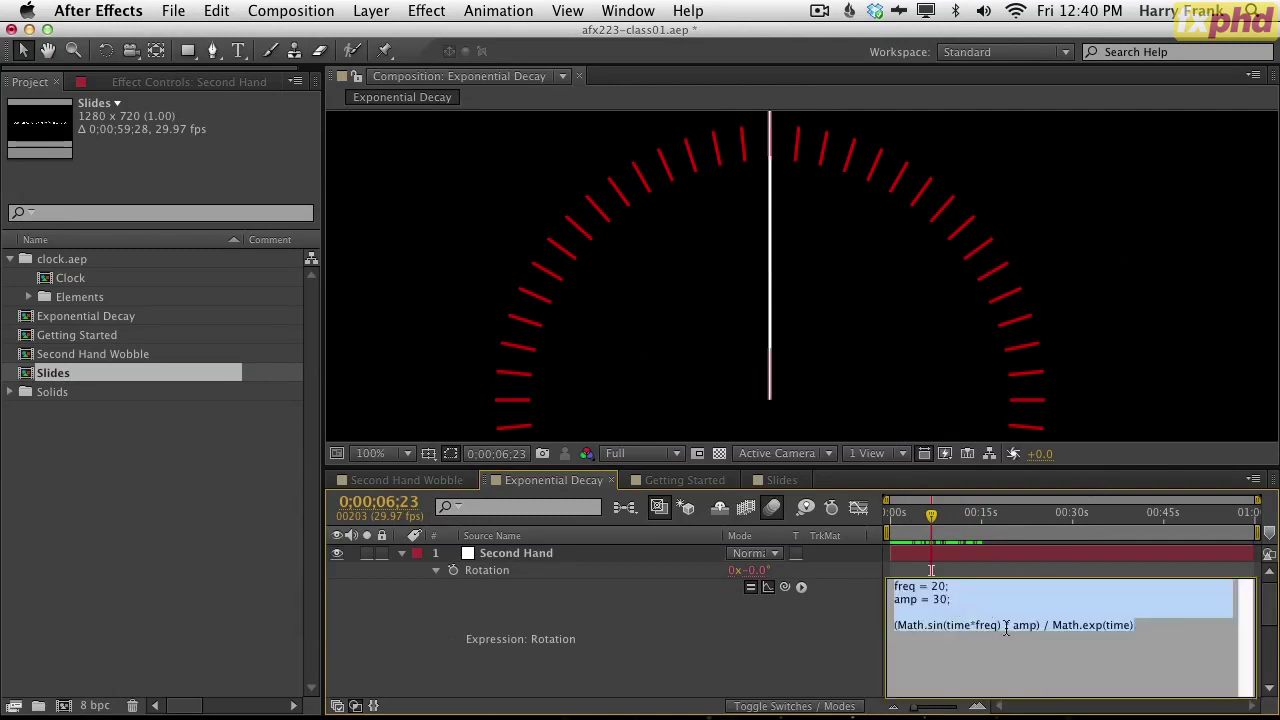
click(1006, 625)
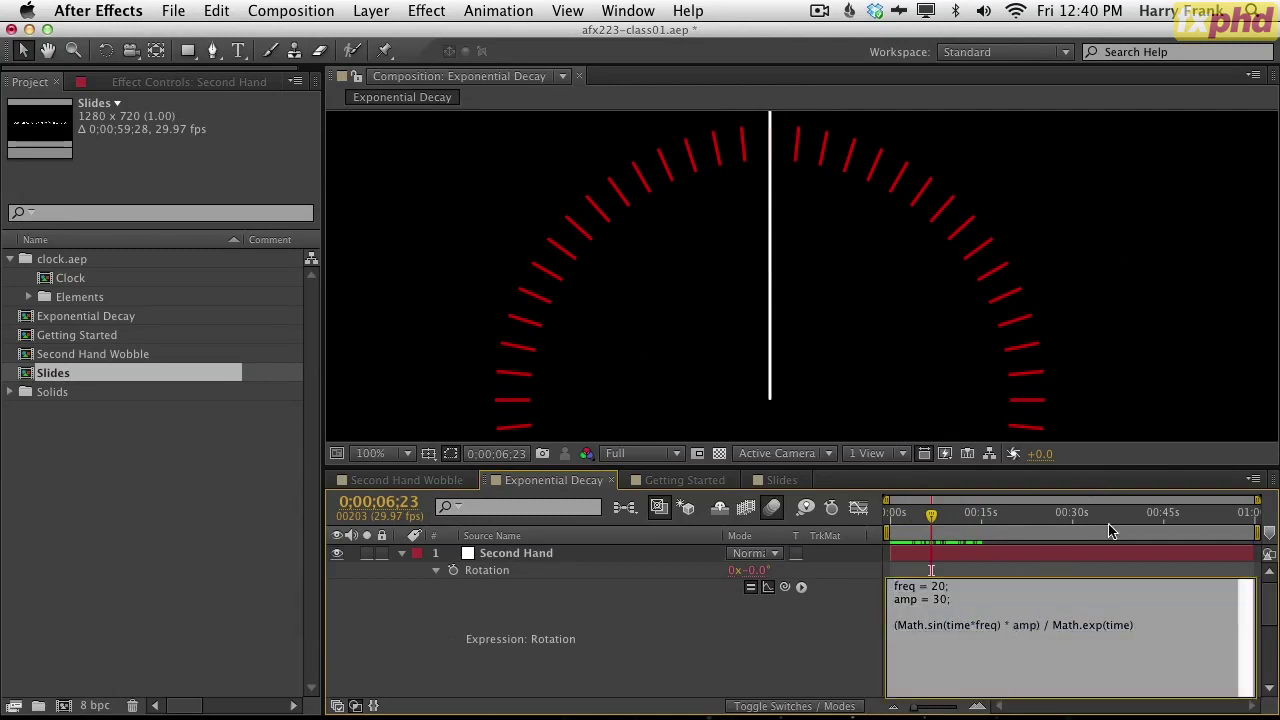
key(BackSpace)
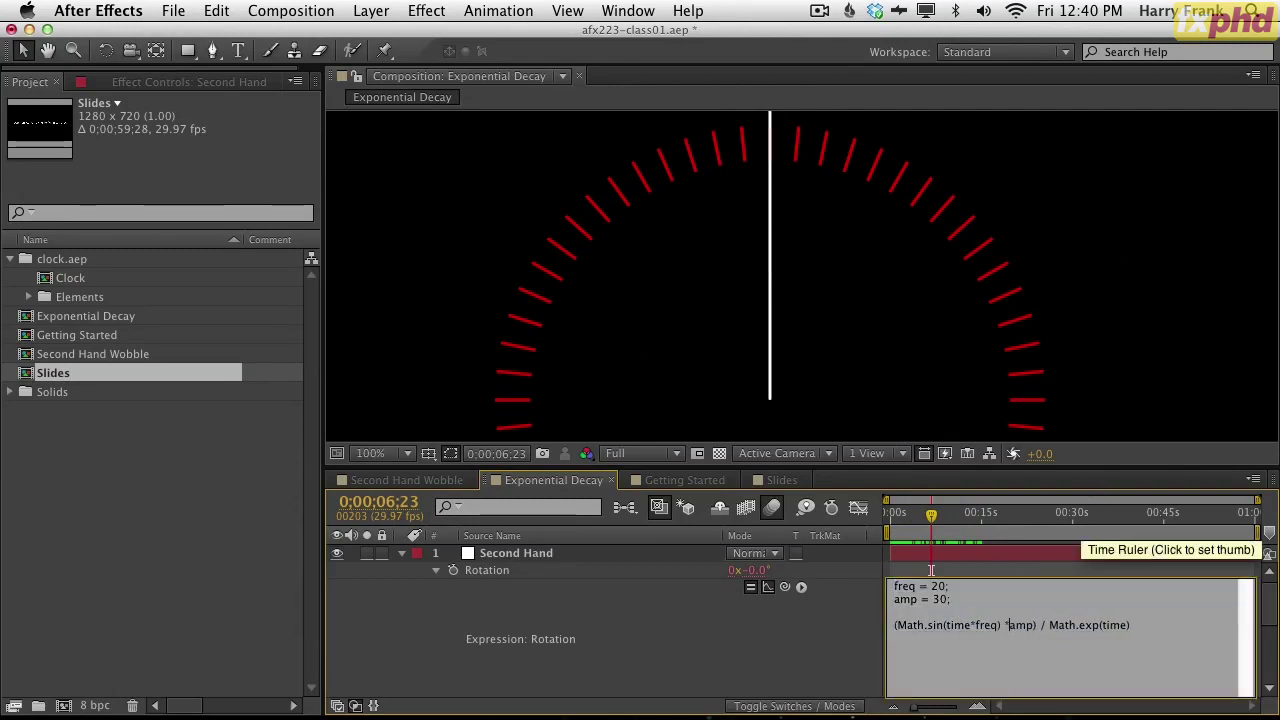
text(*2.)
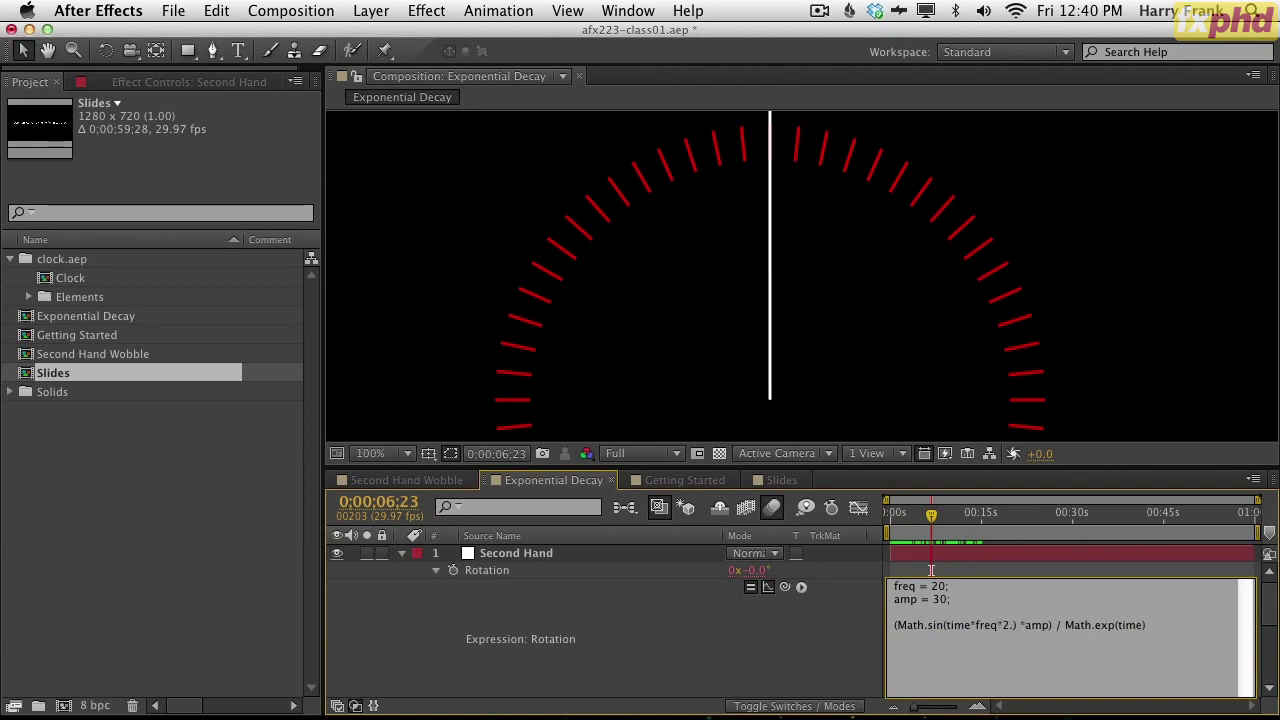
text(3.14)
key(KP_Enter)
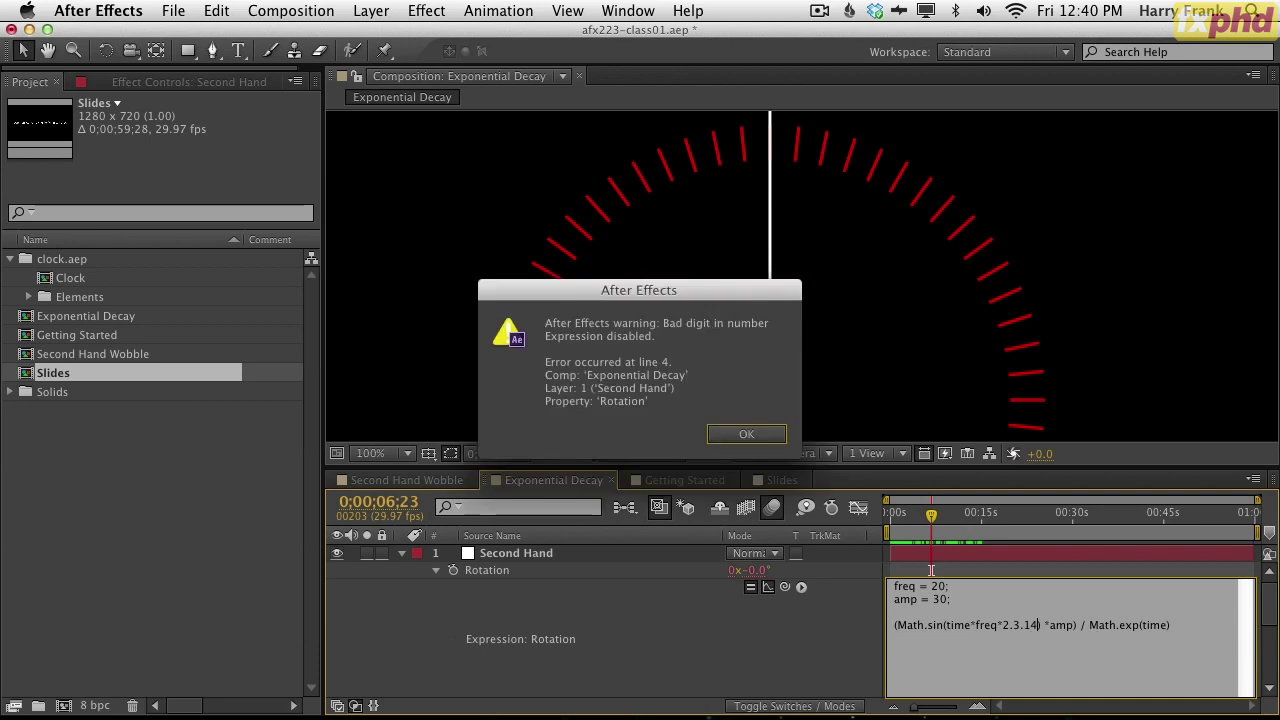
click(745, 434)
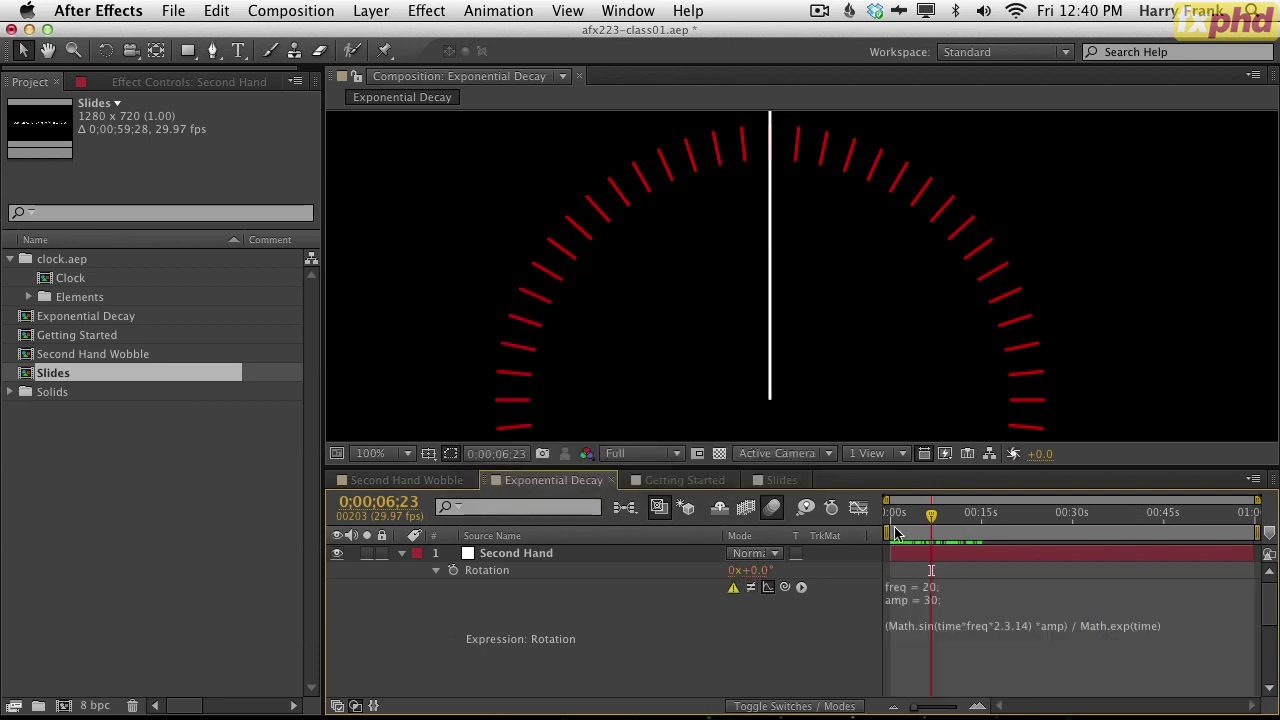
- Replace the period after 2 with an asterisk so the sine's argument reads time*freq*2*3.14, and apply the expression
click(1006, 623)
key(Right)
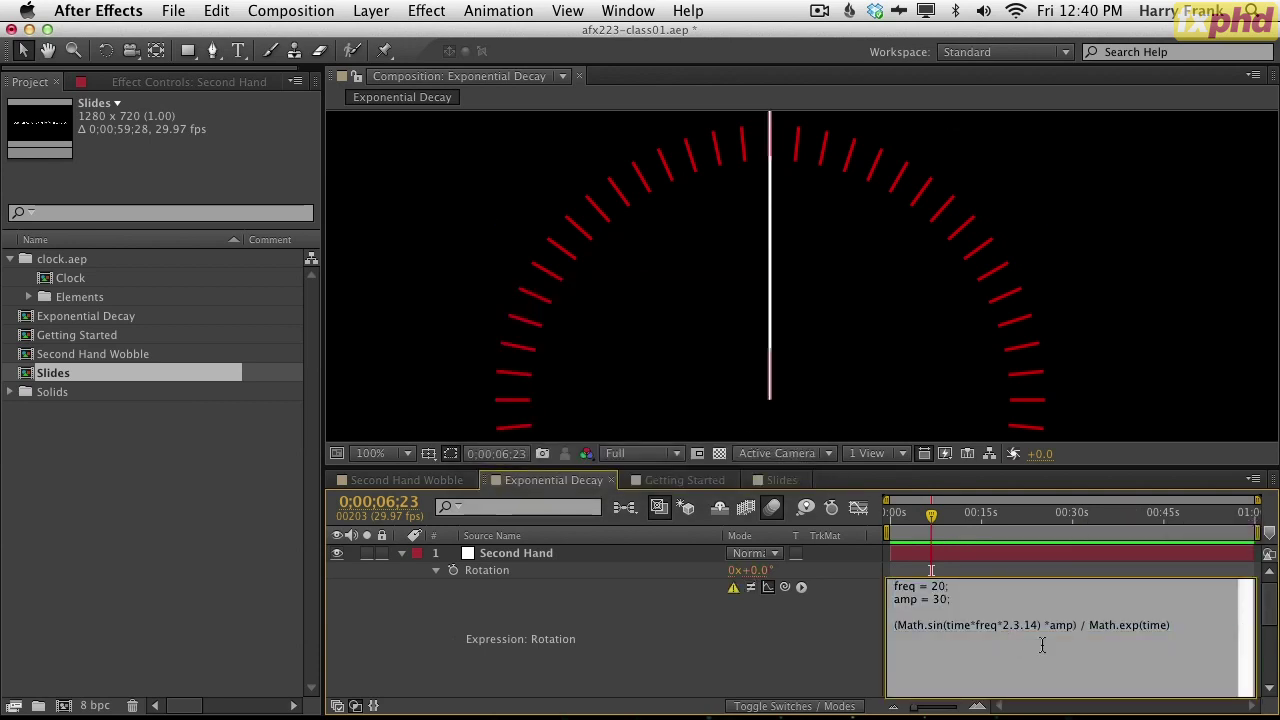
click(1013, 625)
key(BackSpace)
text(*)
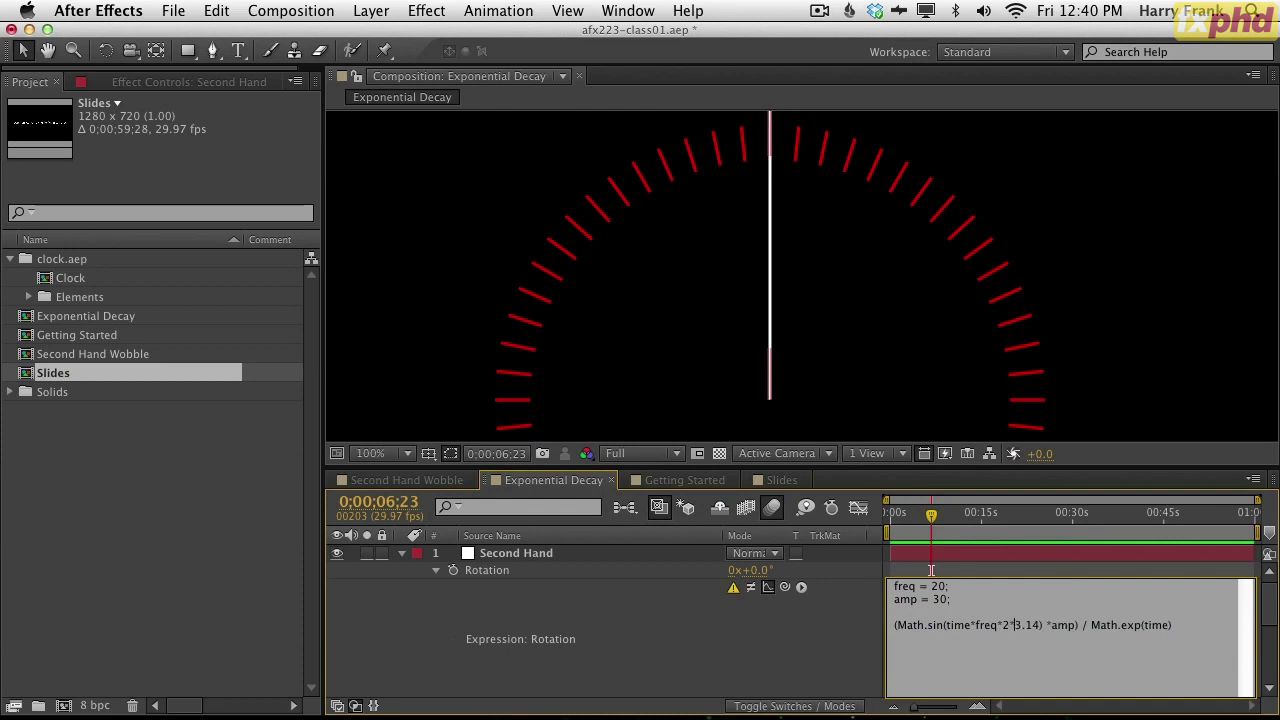
click(946, 540)
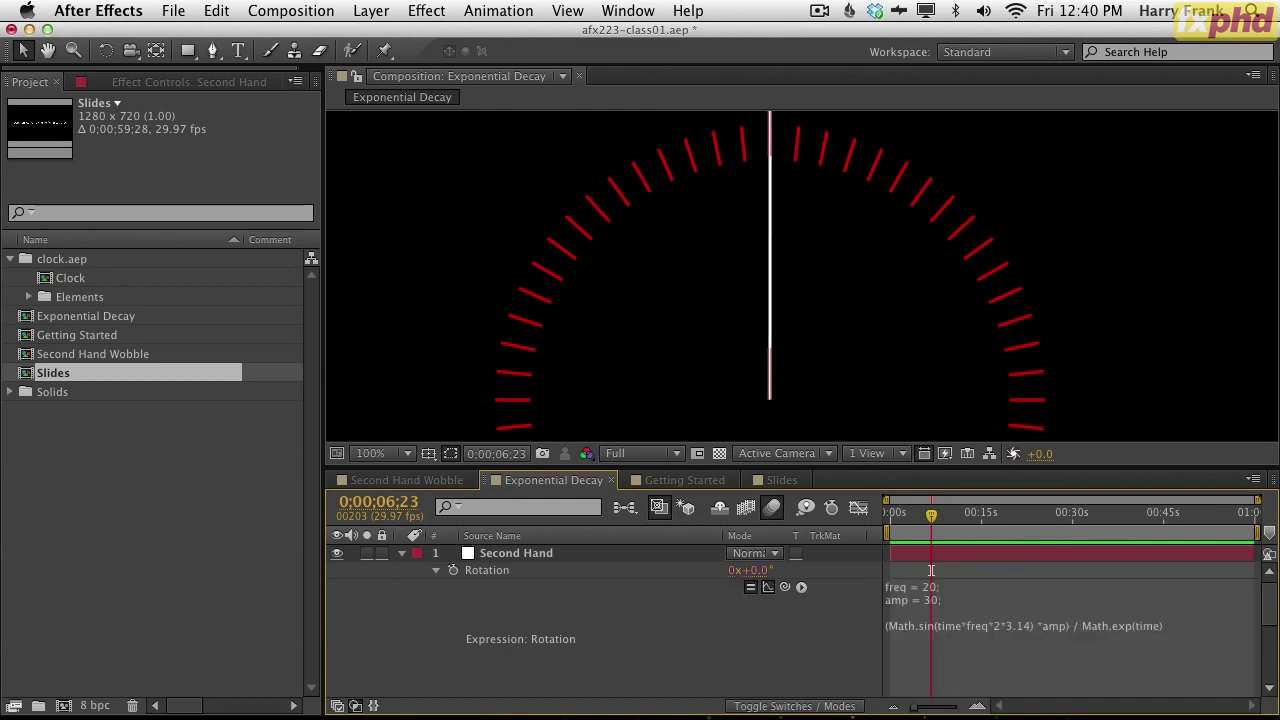
- Graph the top Second Hand's Rotation, play it from 0;00;00;00 and examine the oscillation's decay over a shorter time range
click(505, 572)
click(858, 507)
drag(931, 512, 889, 515)
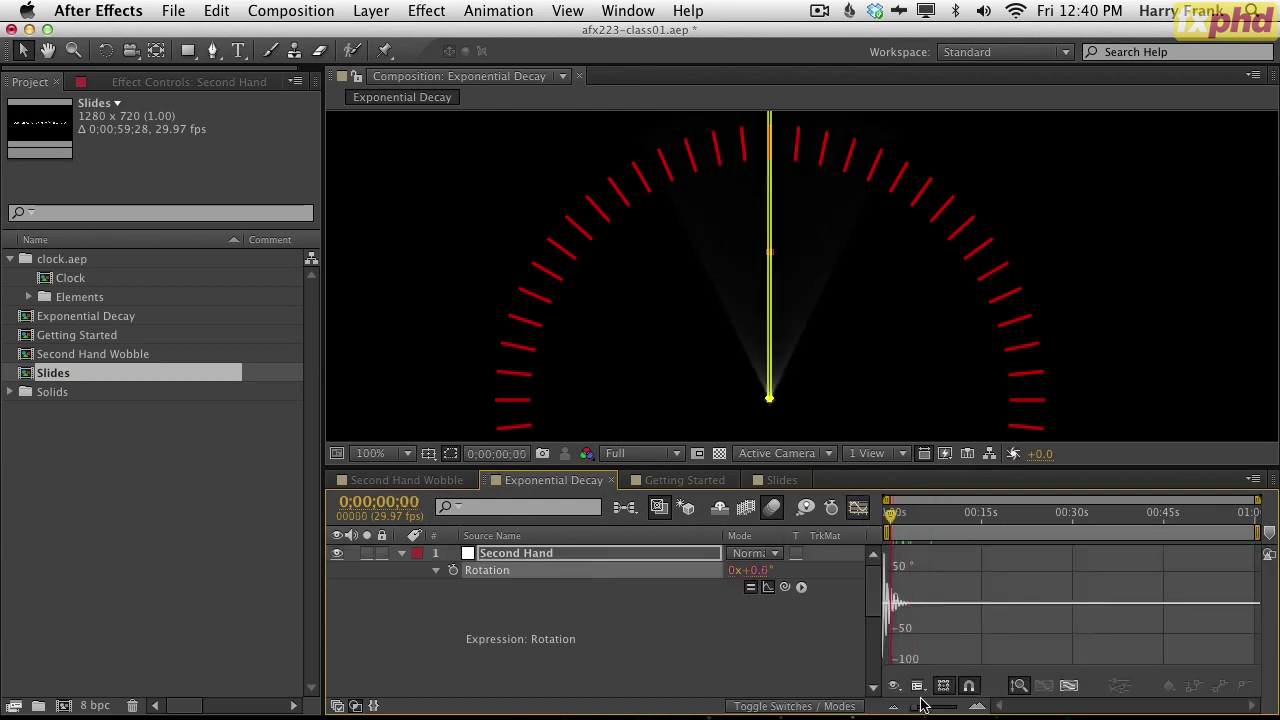
click(977, 705)
click(977, 705)
click(977, 705)
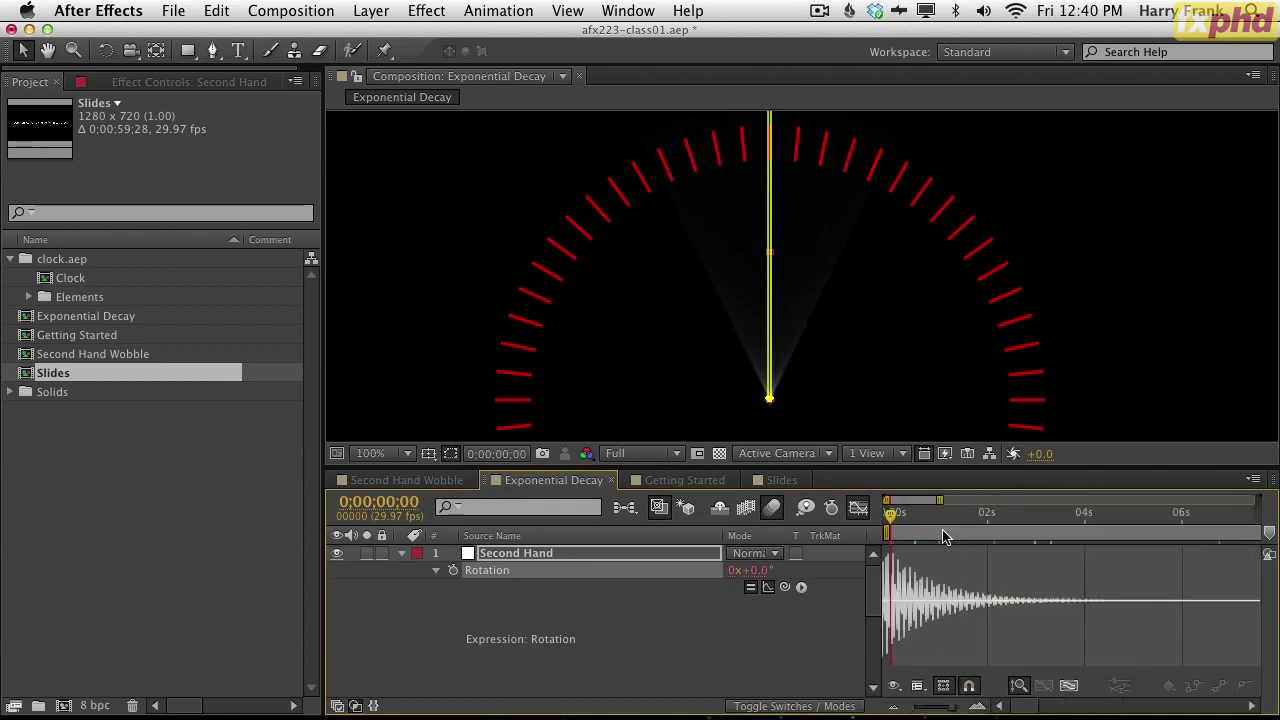
key(space)
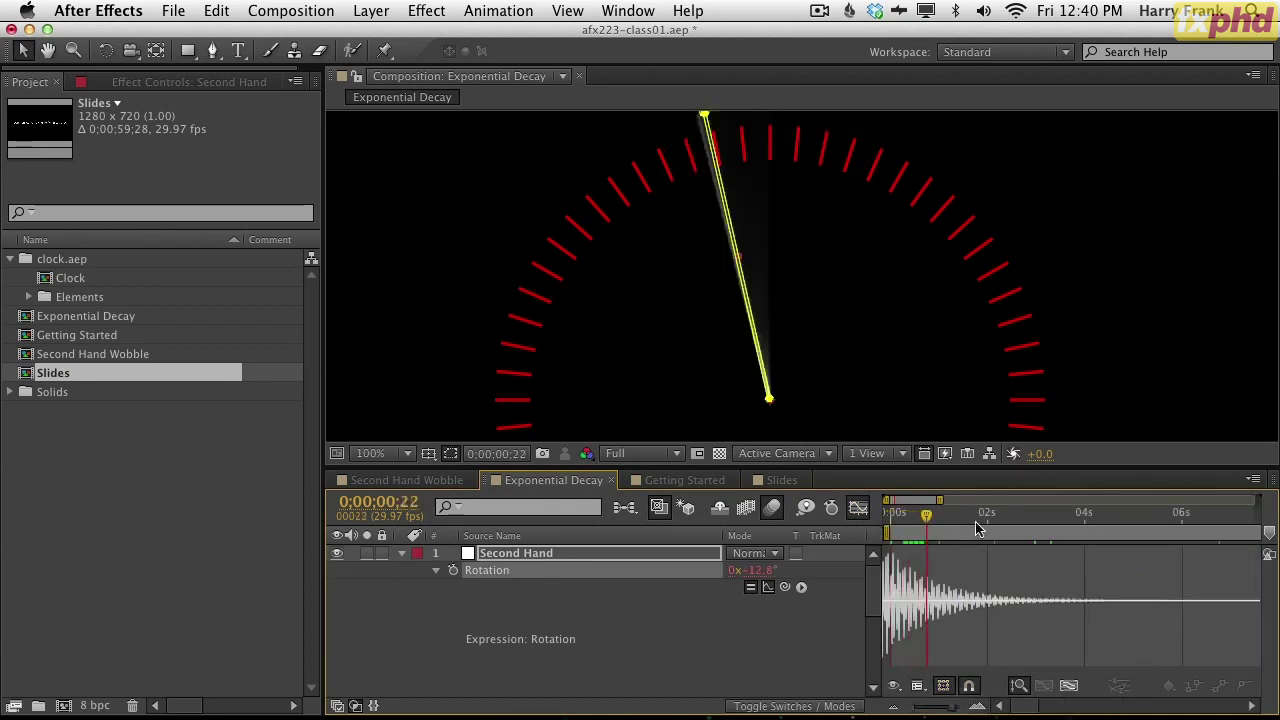
key(equal)
key(equal)
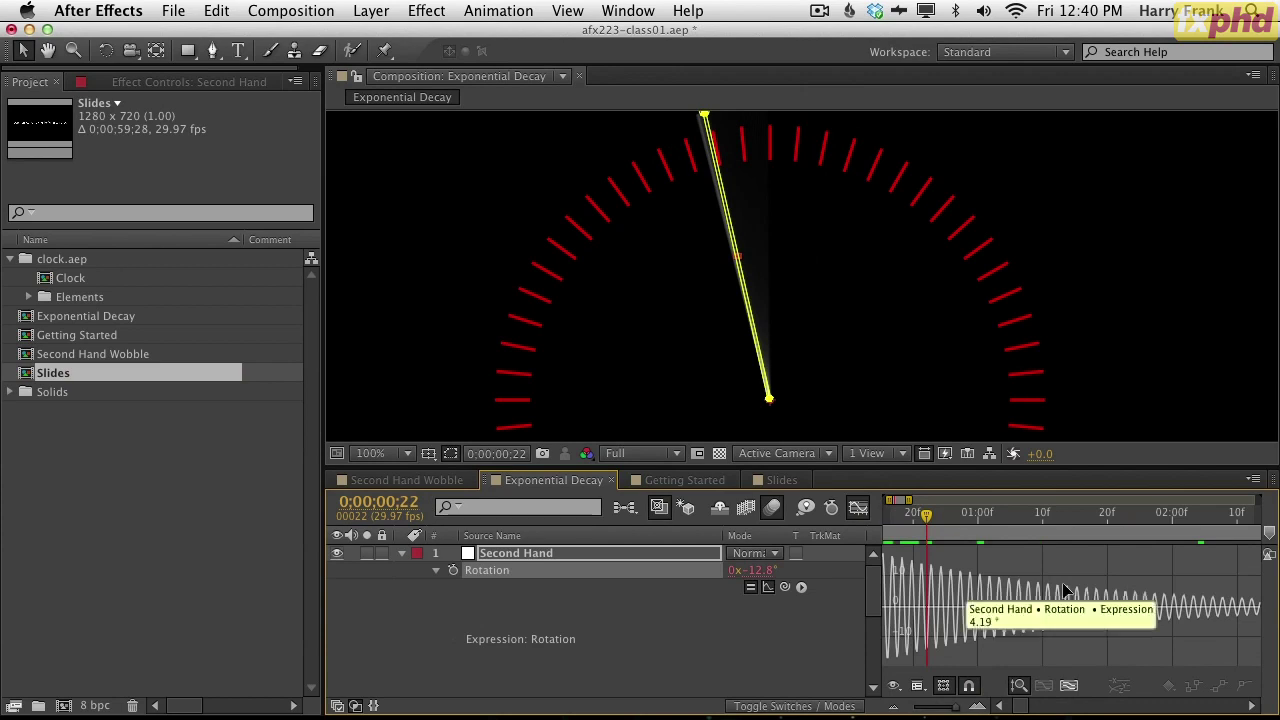
- Go to 0;00;00;06, hide the graph, and set freq to 8 in the top Second Hand's Rotation expression
mouse_move(938, 527)
mouse_down()
mouse_move(966, 530)
mouse_move(890, 527)
mouse_move(929, 535)
mouse_up()
click(858, 507)
click(932, 595)
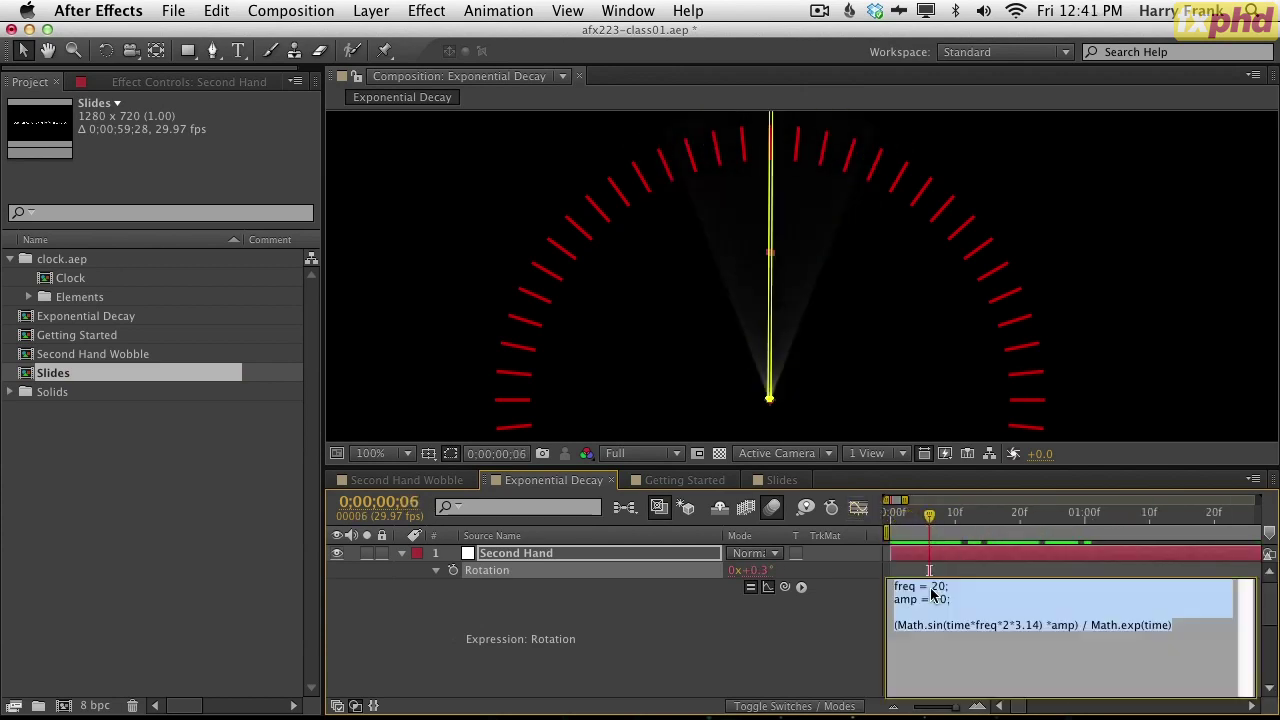
click(931, 589)
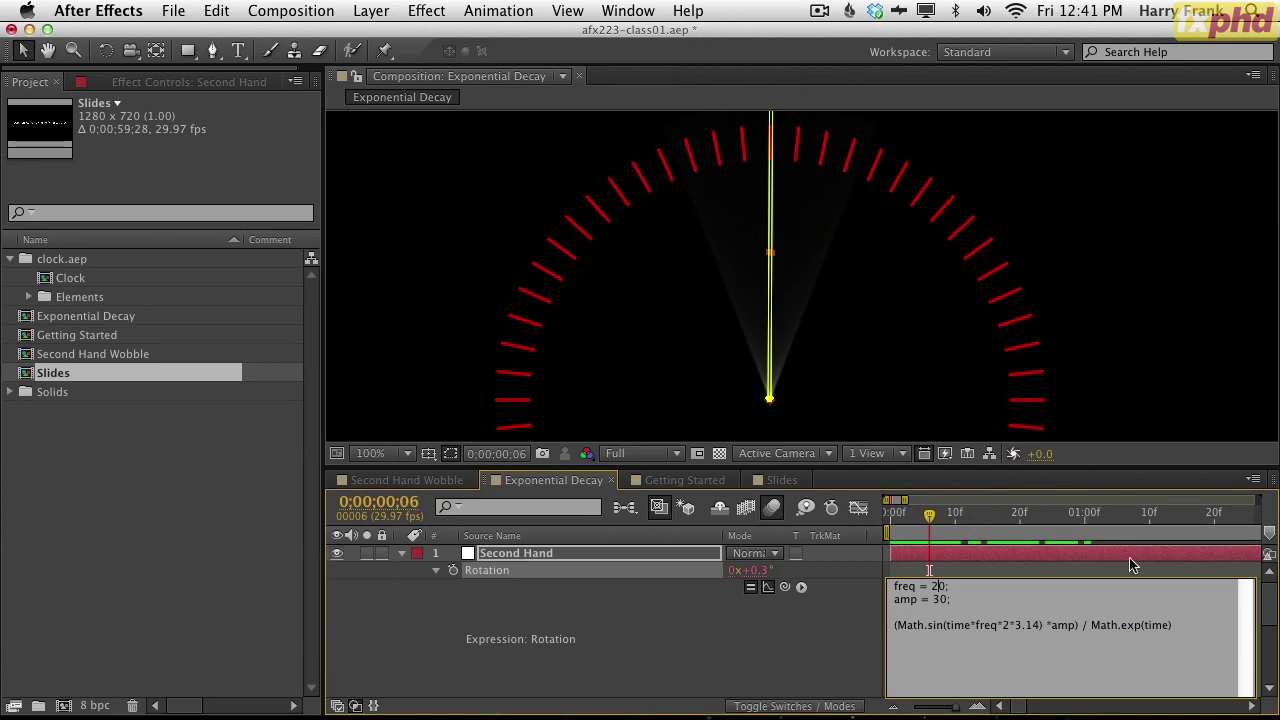
key(Delete)
key(Delete)
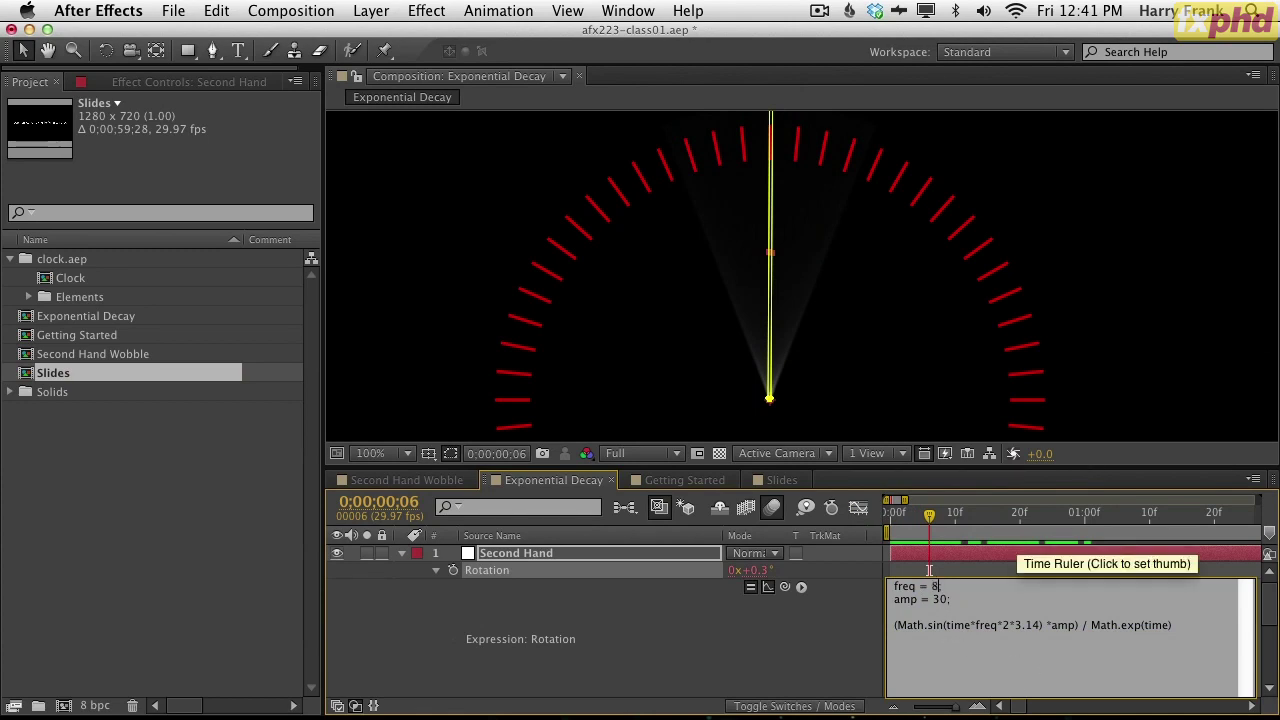
text(;)
key(KP_Enter)
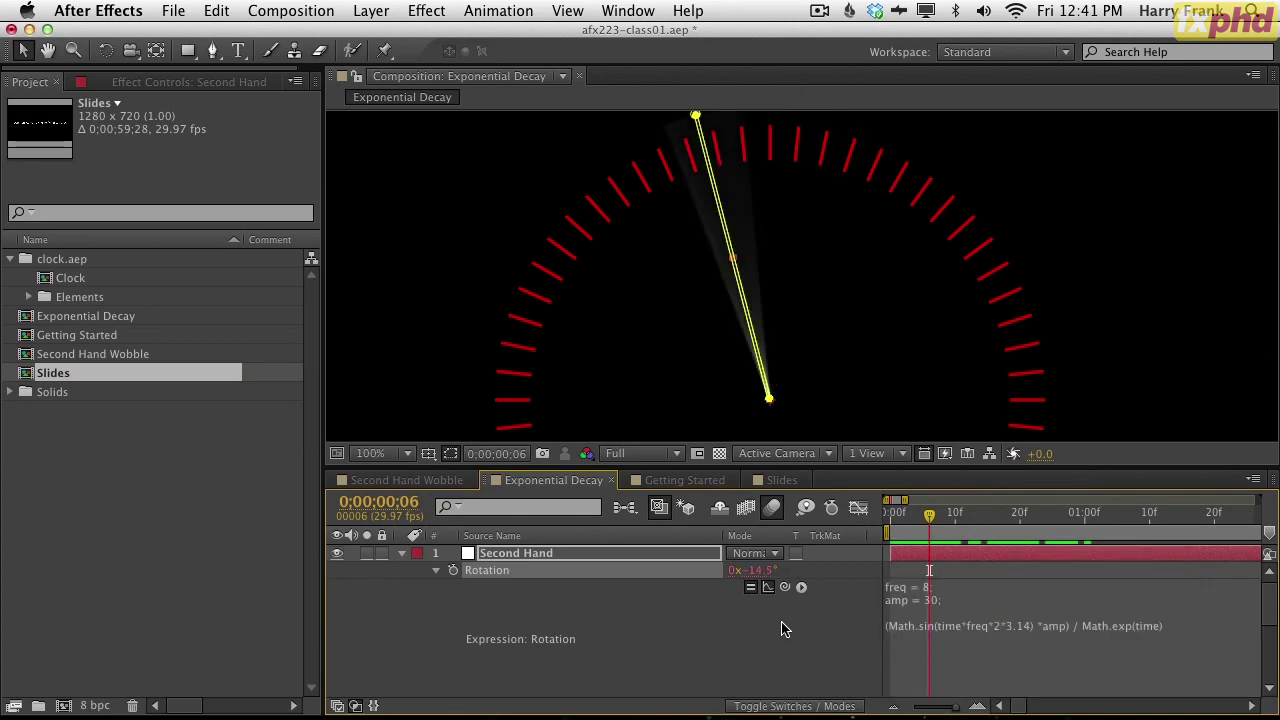
click(849, 620)
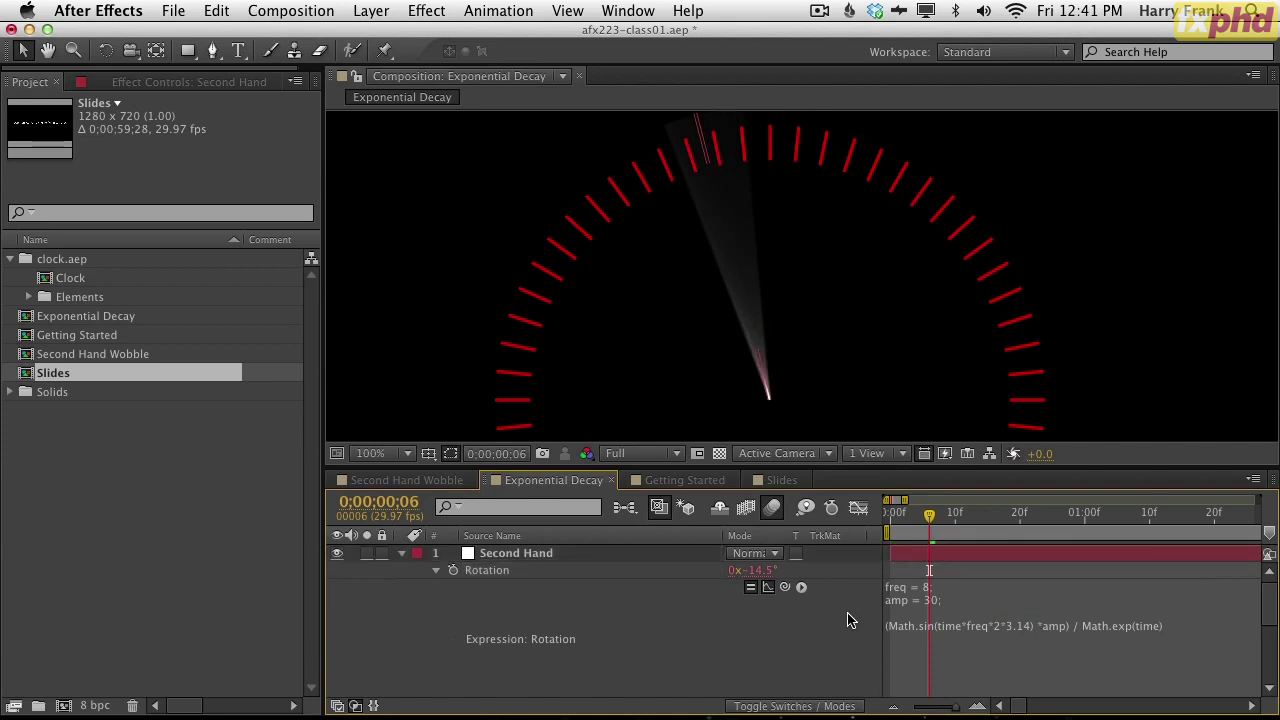
- Copy the complete Rotation expression of the top Second Hand layer in the Exponential Decay composition
key(grave)
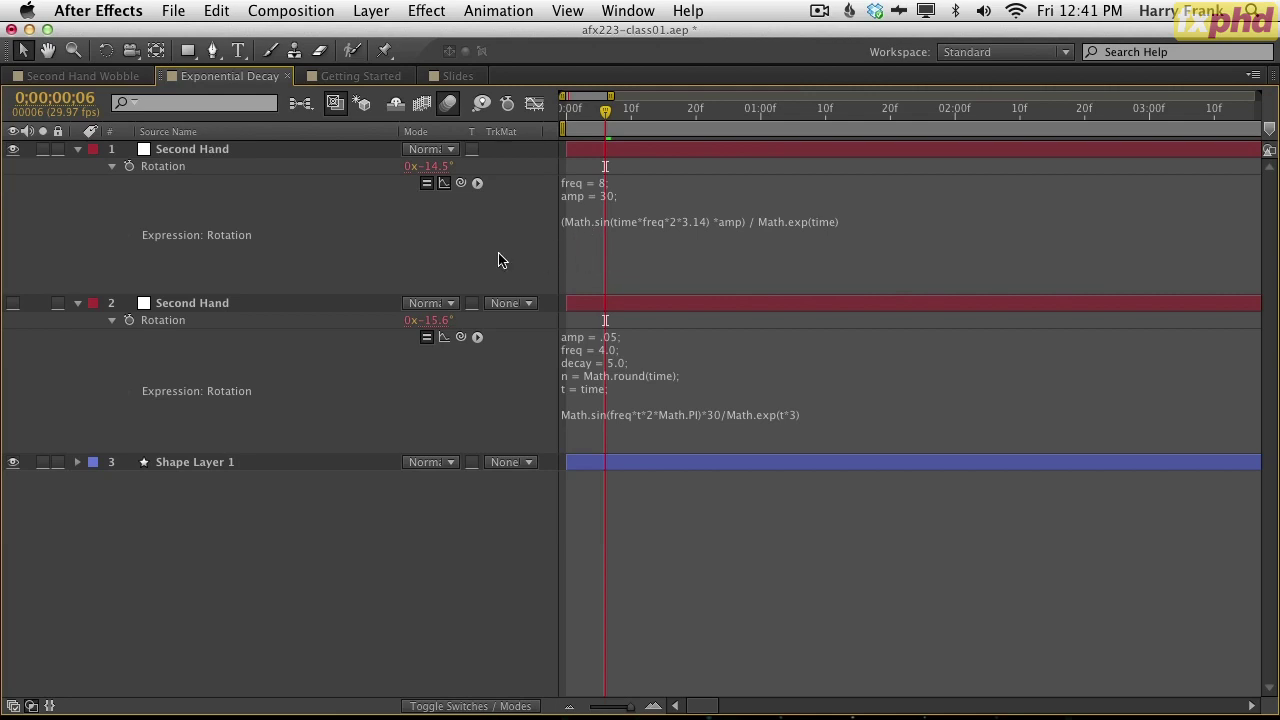
click(638, 197)
key(super+c)
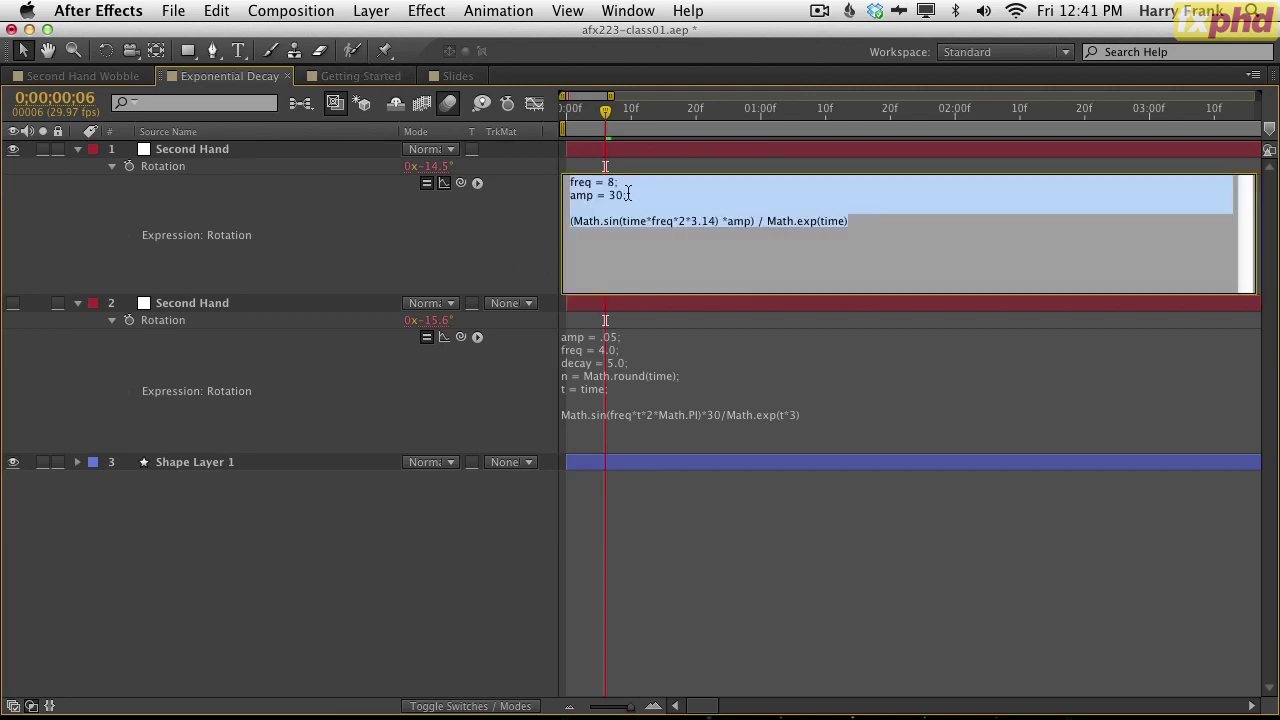
click(358, 76)
click(618, 305)
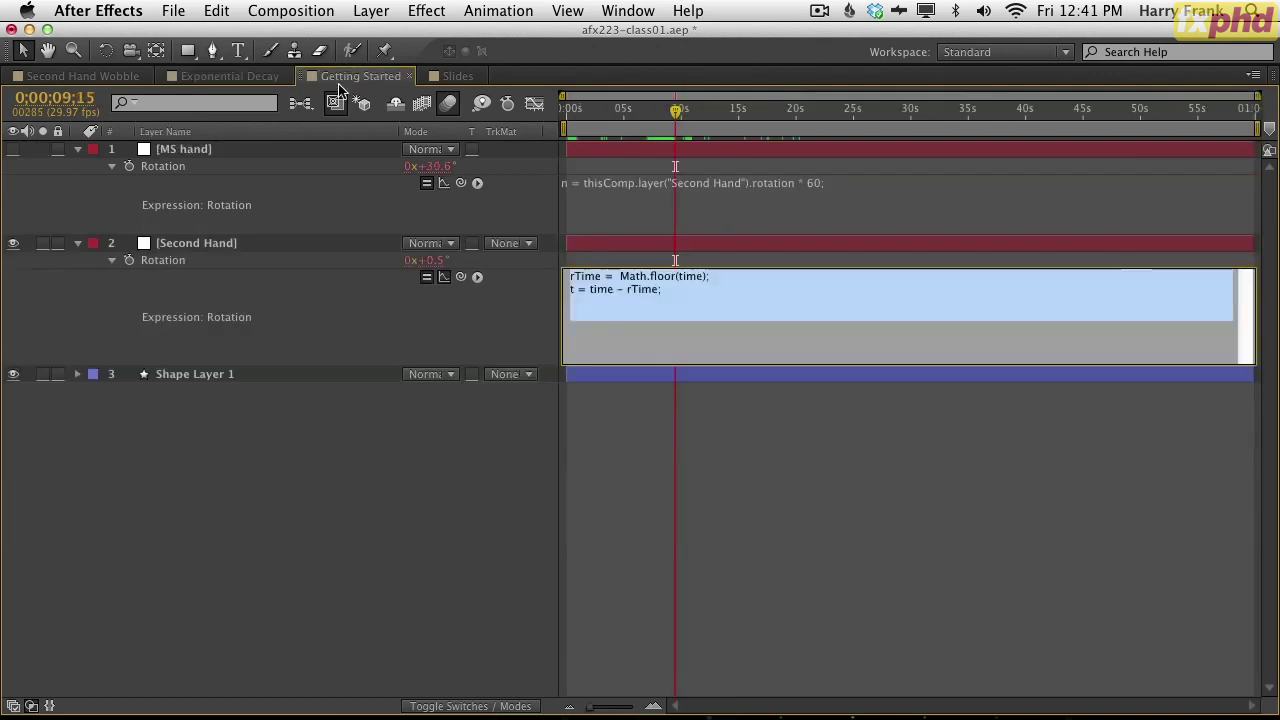
click(231, 76)
click(623, 222)
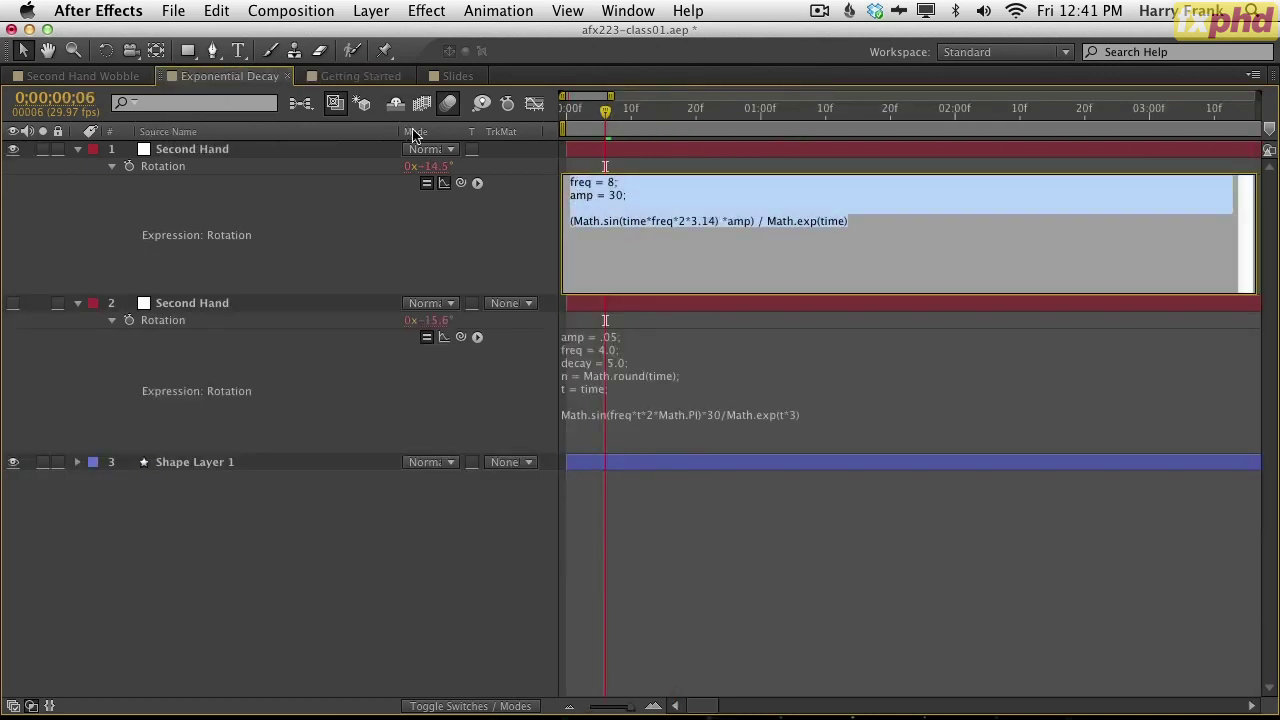
- Paste the copied decay expression below the t = time - rTime line in Getting Started's Second Hand Rotation expression and apply it
click(358, 76)
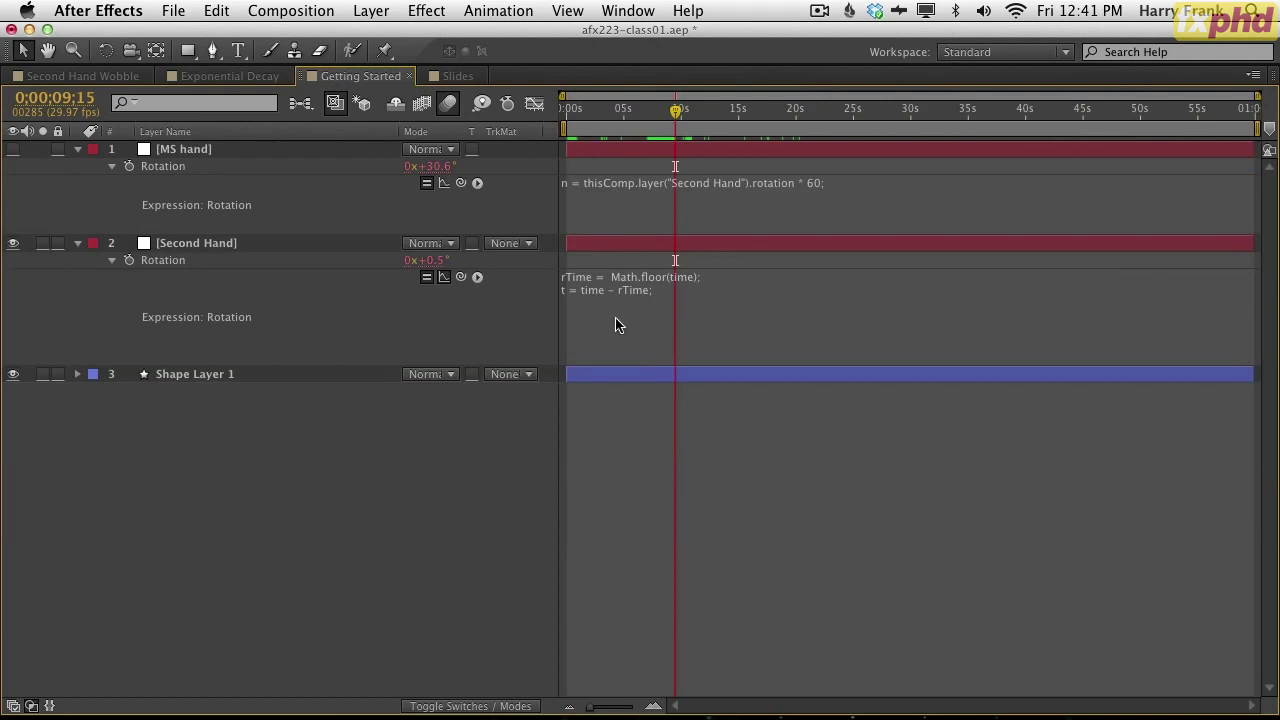
click(650, 326)
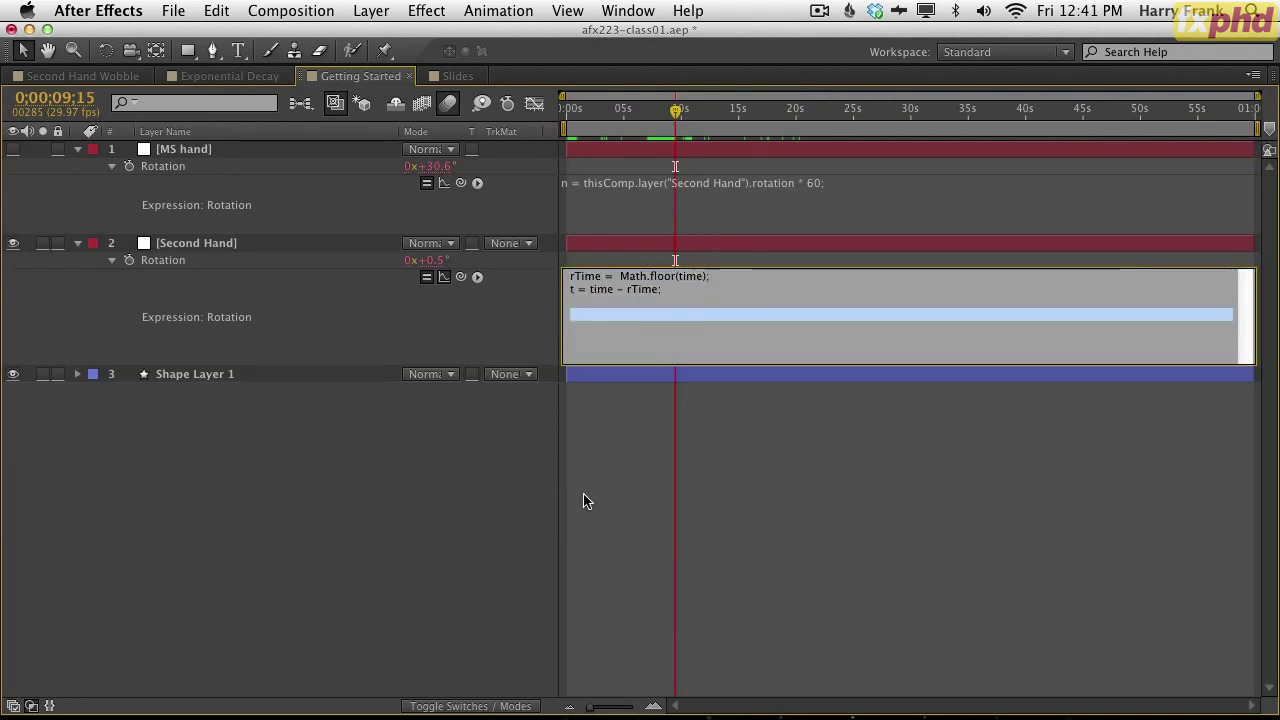
click(585, 500)
click(676, 320)
key(Down)
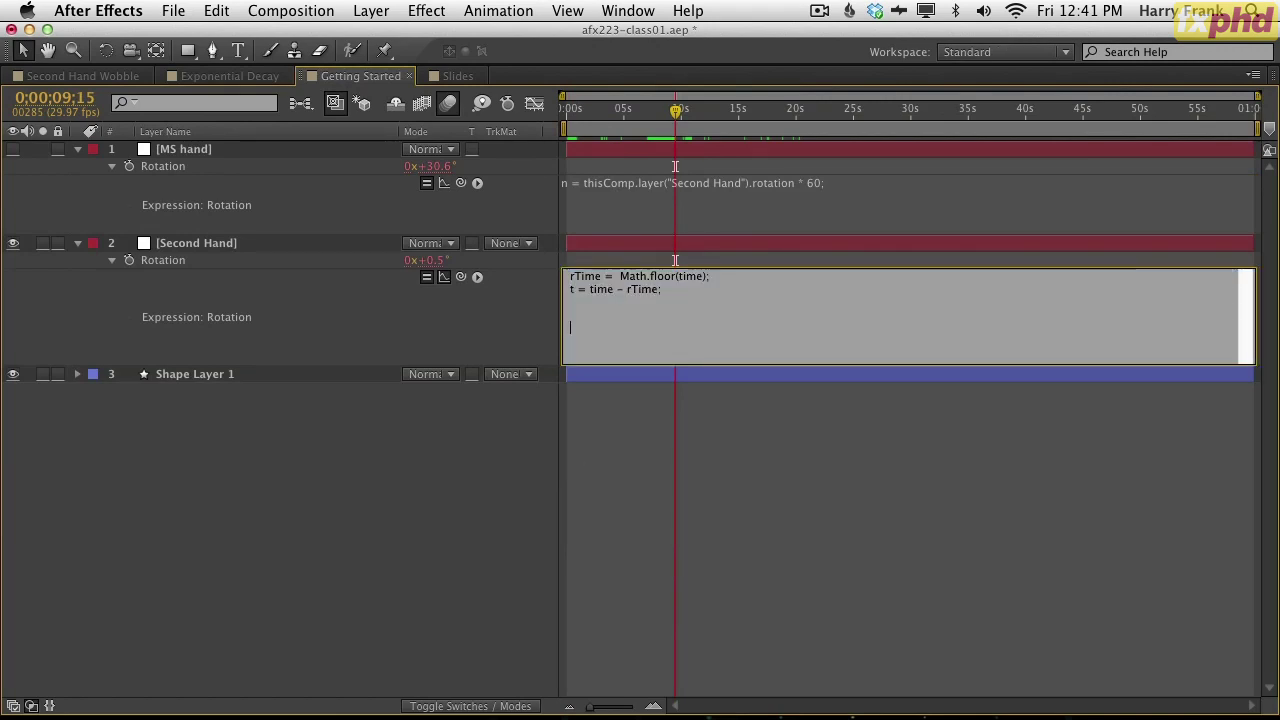
key(super+v)
click(523, 559)
key(grave)
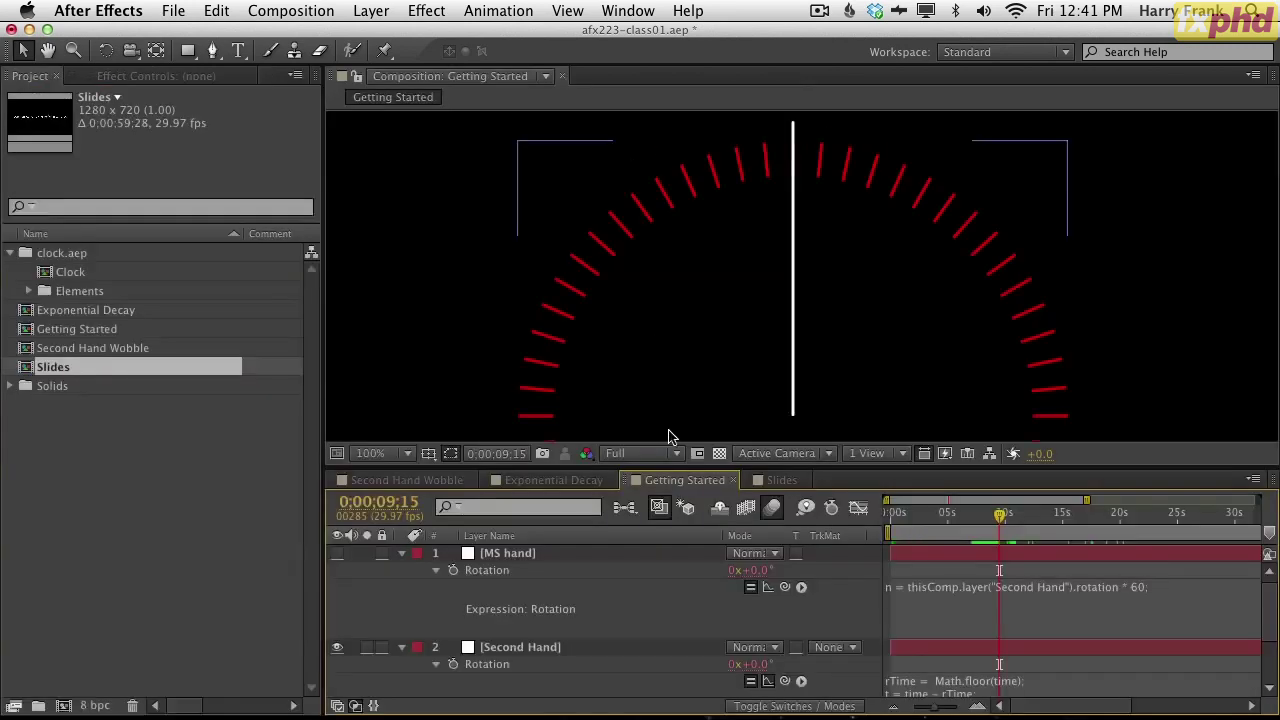
key(grave)
key(grave)
key(grave)
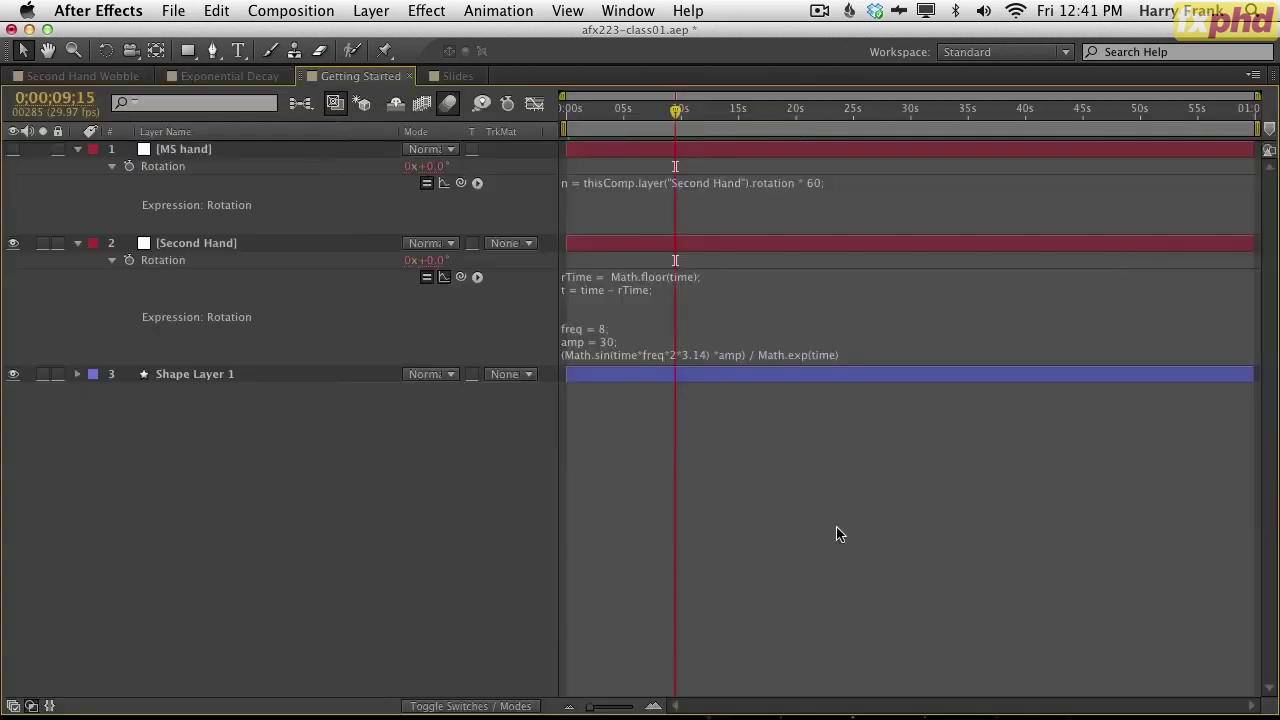
- Enlarge the Second Hand's Rotation expression field and move the MS hand layer below Shape Layer 1
click(634, 342)
click(634, 341)
drag(761, 368, 761, 431)
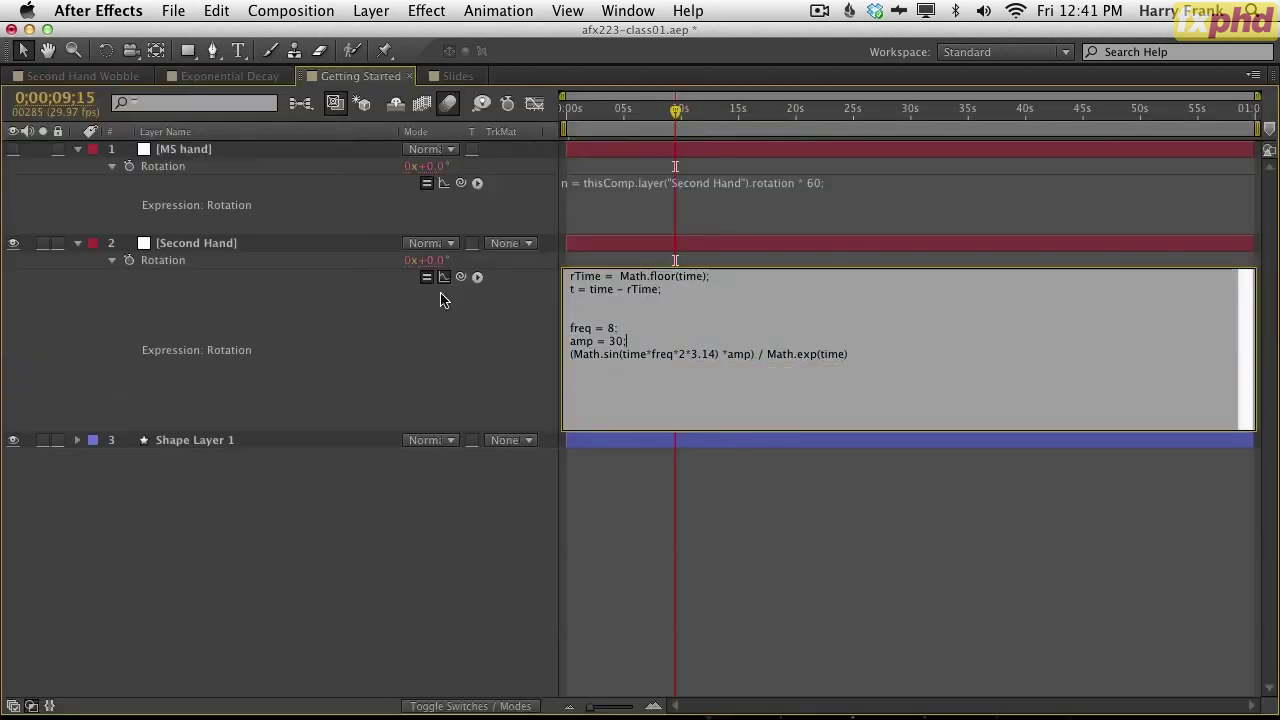
drag(192, 155, 286, 374)
- Insert two blank lines above the Math.sin line and remove one blank line above freq in the Second Hand's Rotation expression
click(567, 305)
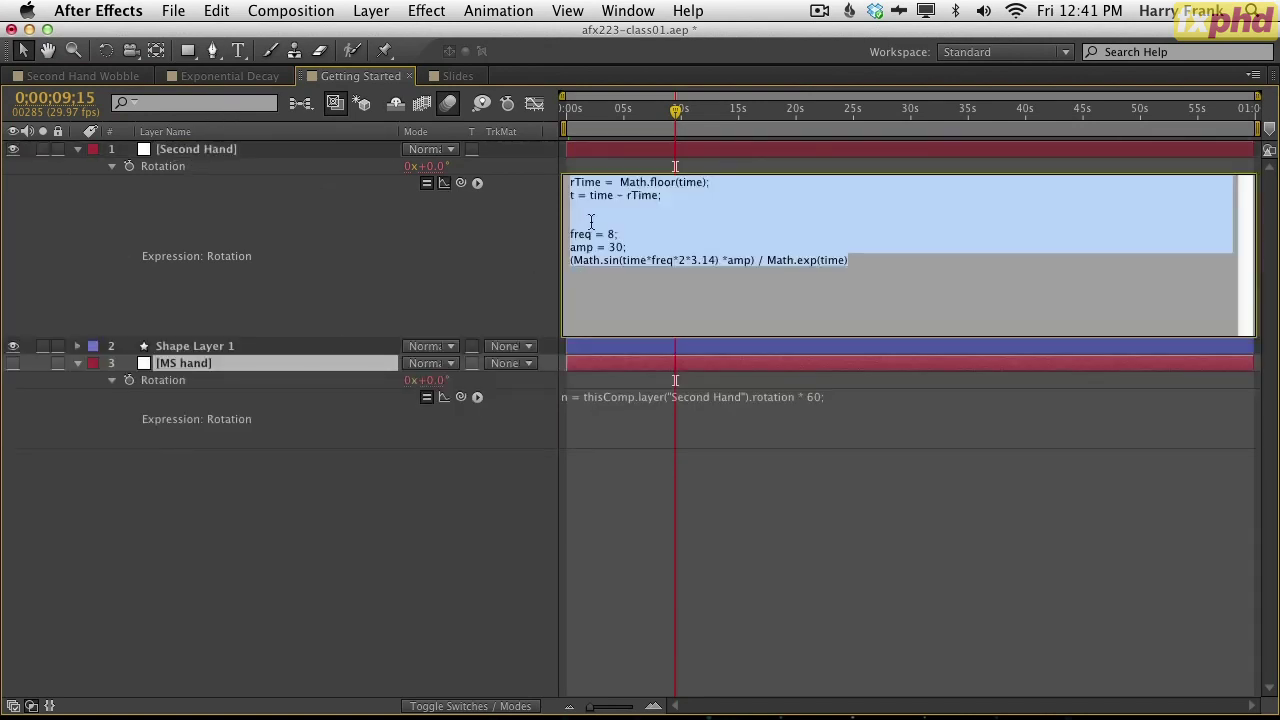
click(575, 221)
key(Return)
key(Return)
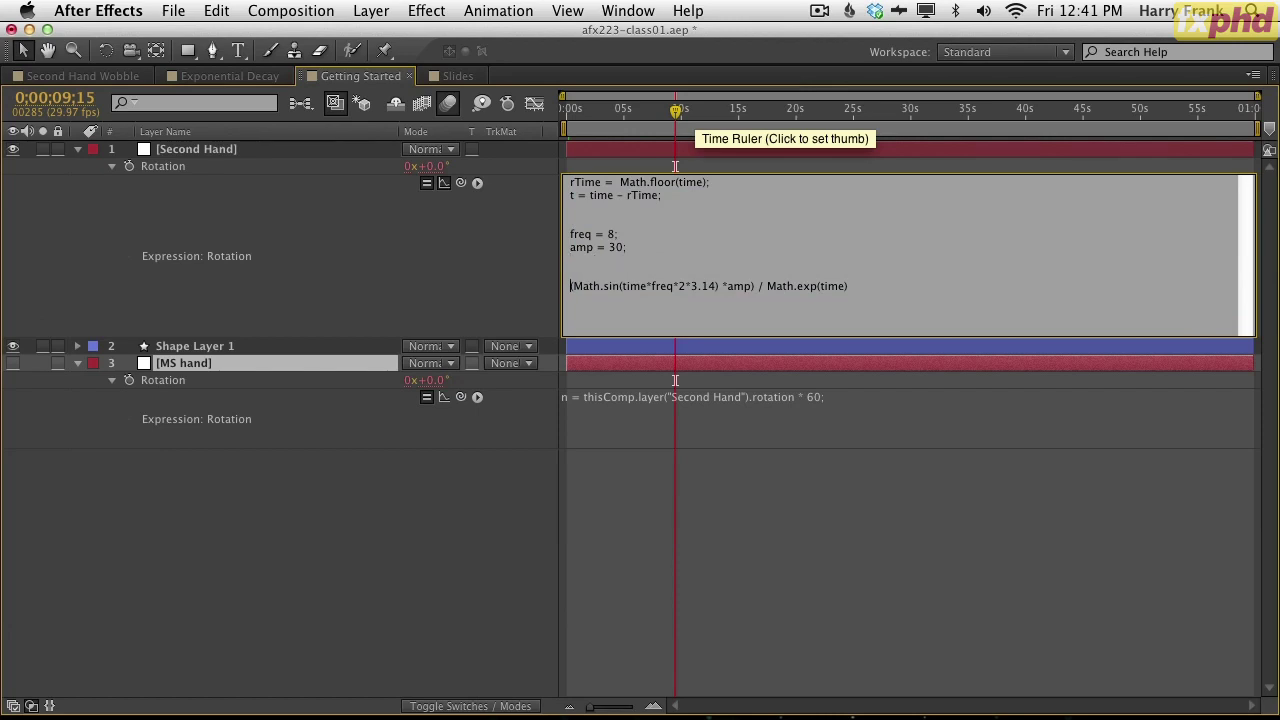
key(Delete)
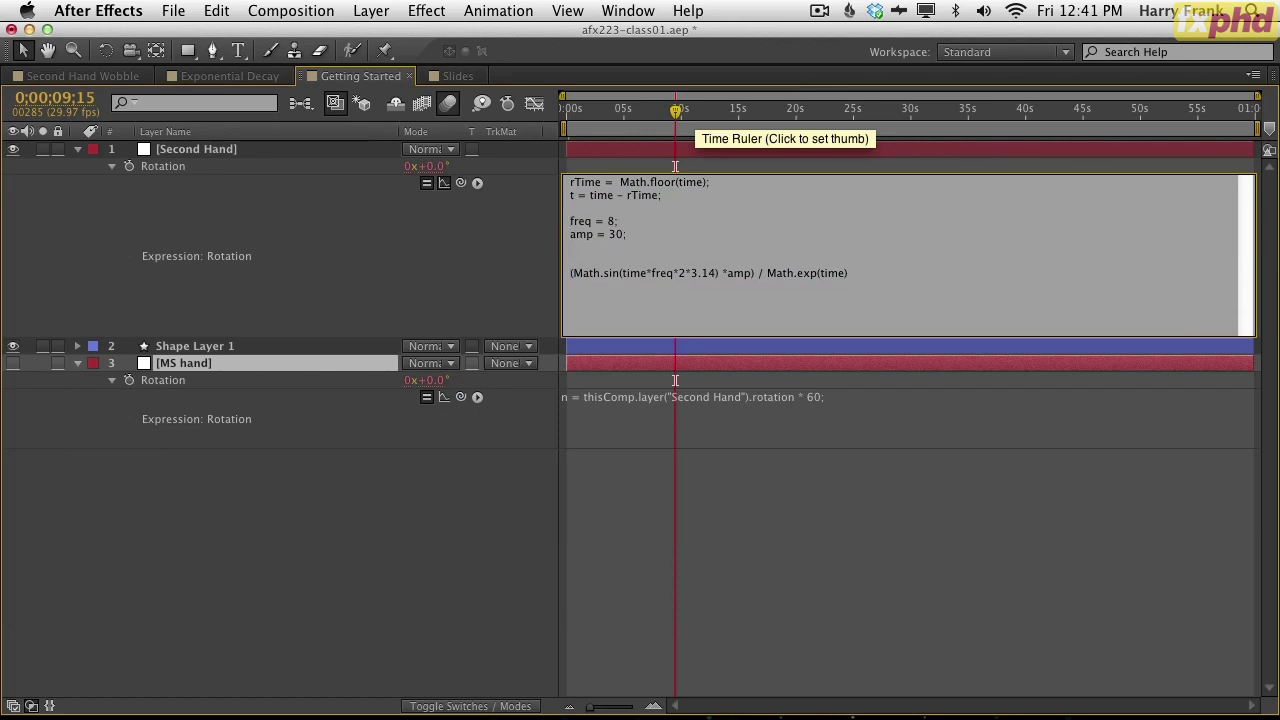
- Move the freq and amp declarations above the rTime line at the start of the Second Hand's Rotation expression
key(shift+Down)
key(shift+Down)
key(shift+Down)
key(super+x)
key(Up)
key(Up)
key(Up)
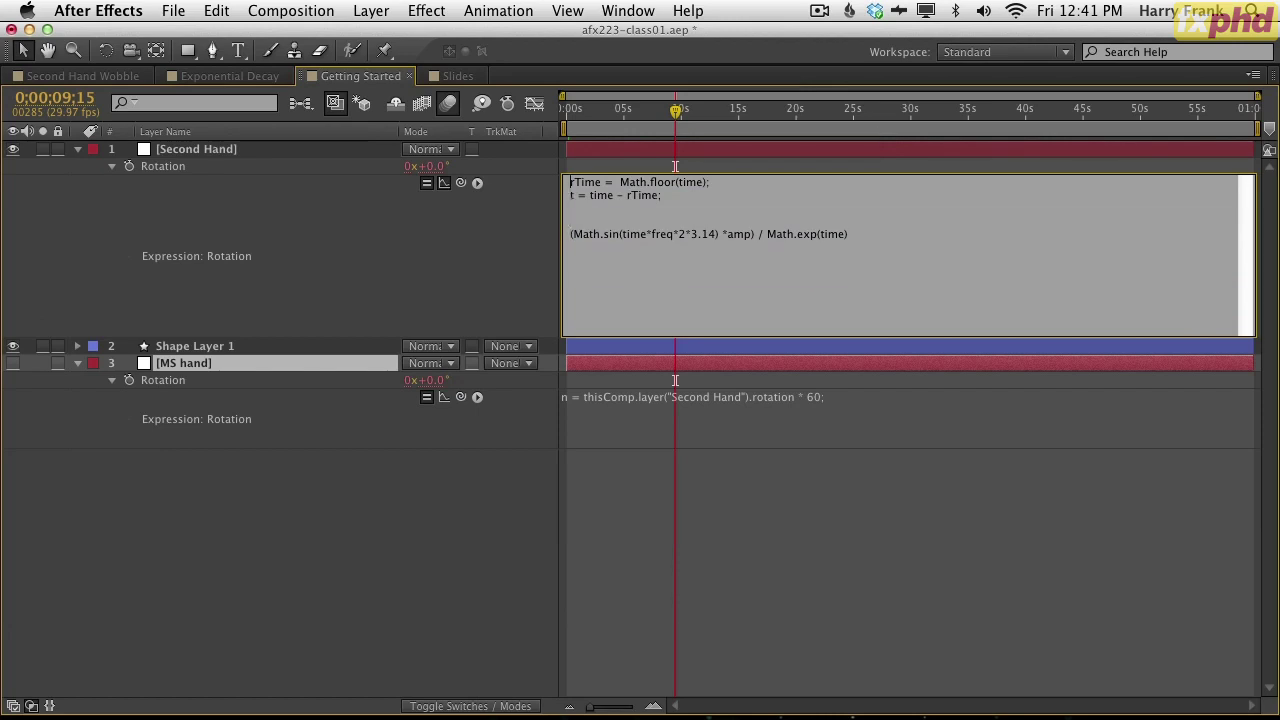
key(super+v)
key(BackSpace)
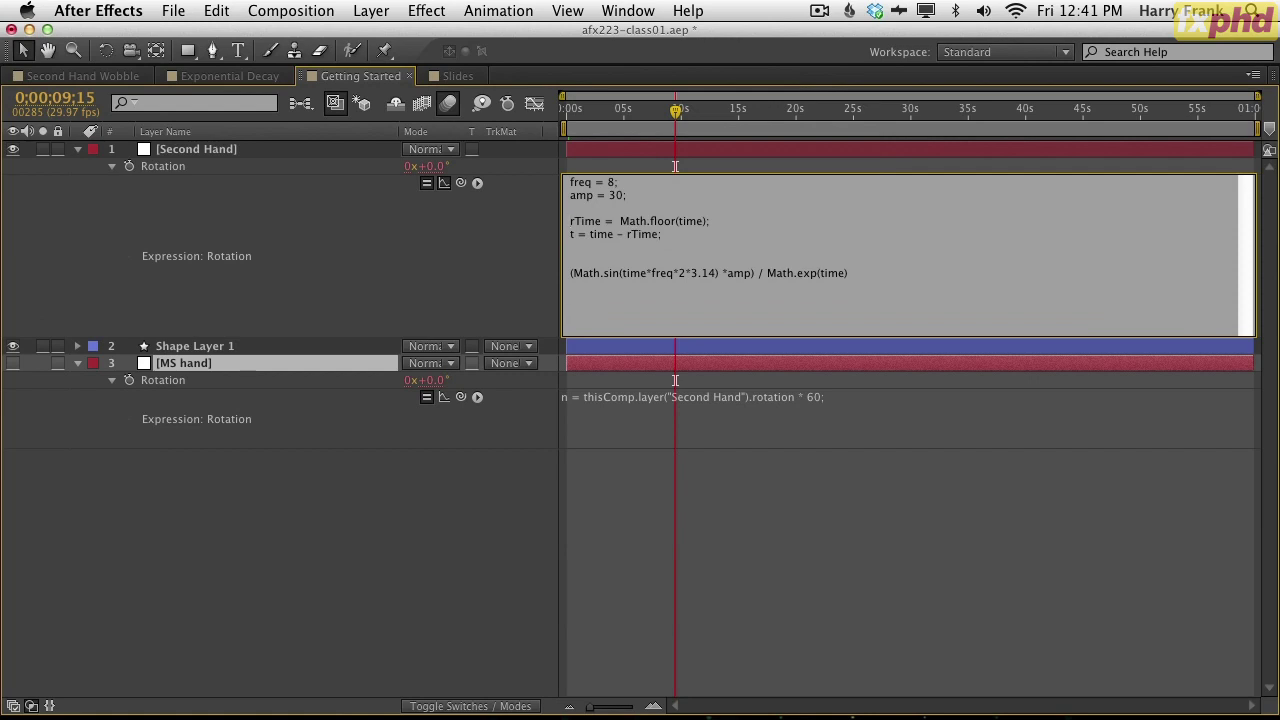
- Examine the freq and amp declarations and the rTime and t lines in the Second Hand's Rotation expression
drag(560, 226, 517, 174)
drag(630, 196, 547, 170)
click(636, 221)
drag(702, 237, 557, 221)
click(619, 248)
key(Down)
click(495, 254)
click(588, 215)
drag(594, 219, 602, 217)
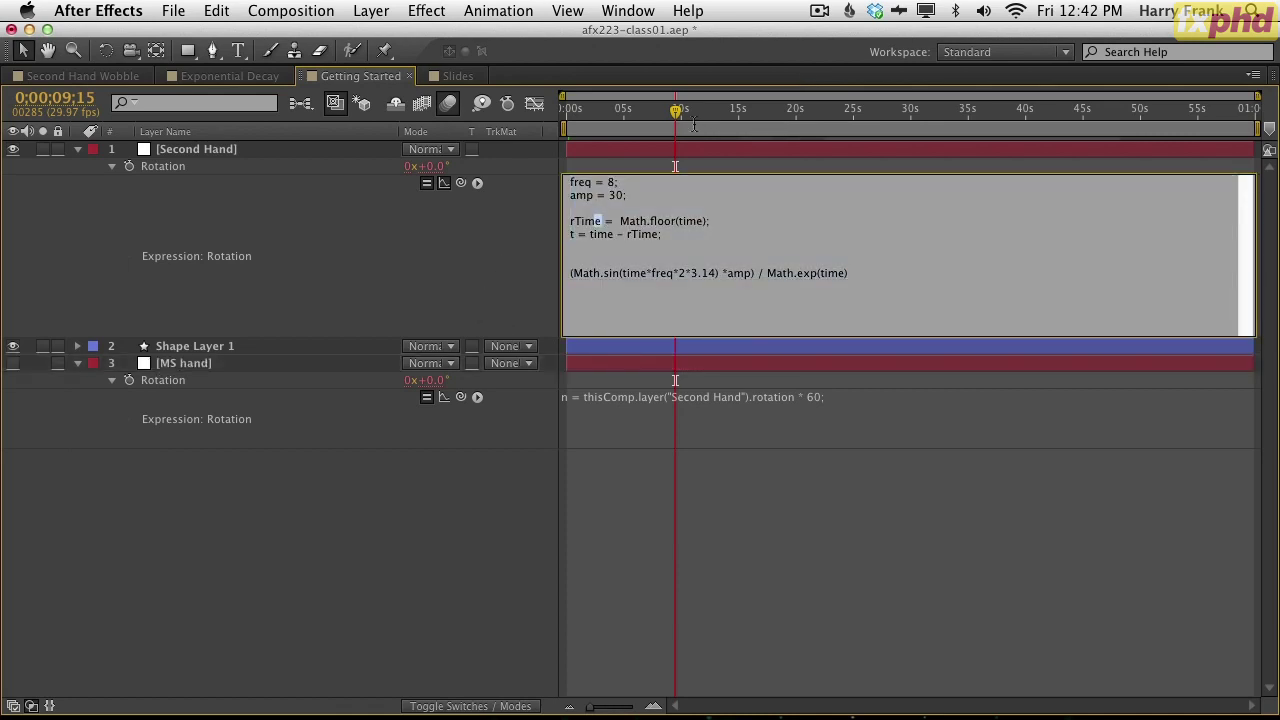
- Remove the extra space before Math.floor so the line reads rTime = Math.floor(time);, and apply the expression
key(Right)
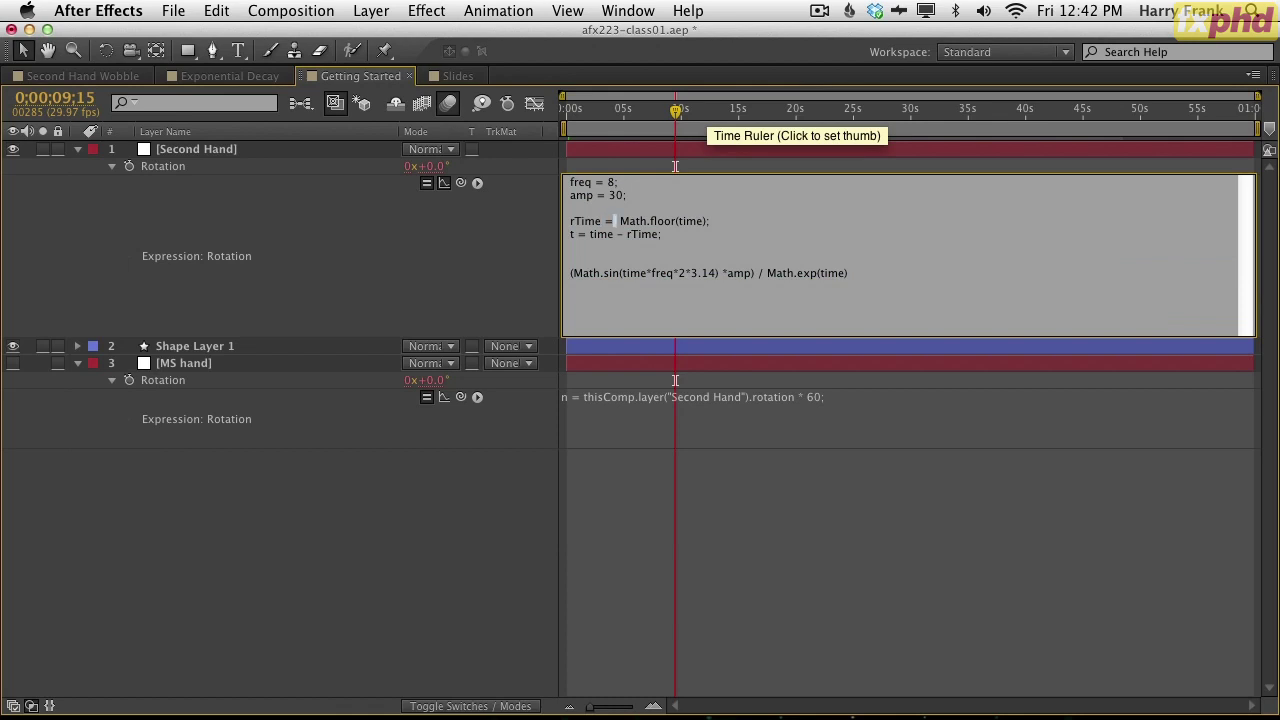
key(BackSpace)
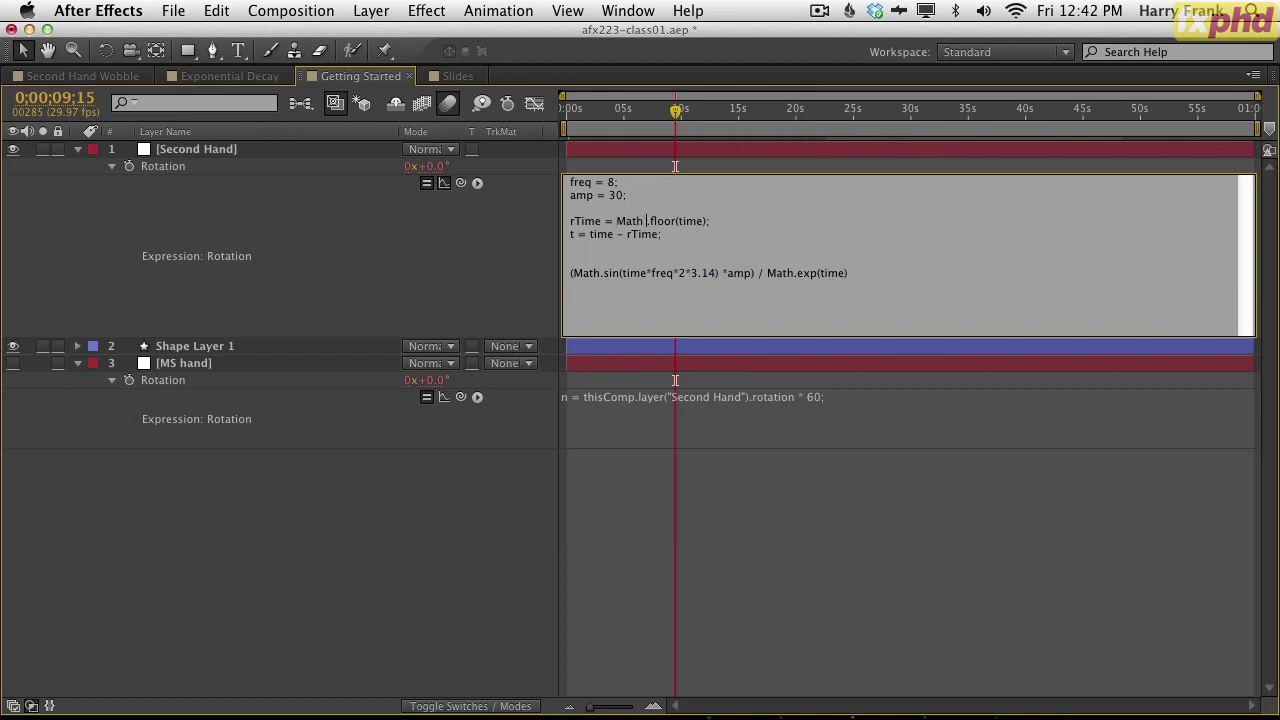
key(Right)
key(KP_Enter)
click(631, 222)
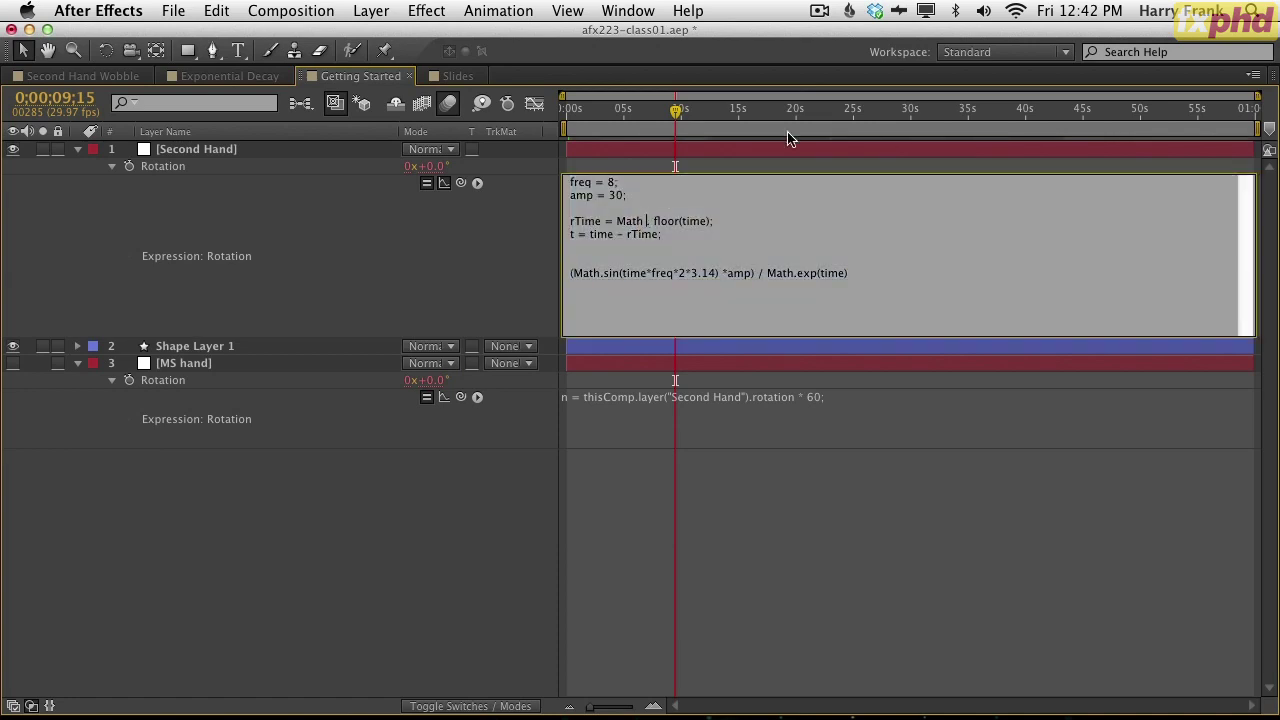
key(BackSpace)
key(Delete)
key(KP_Enter)
- Examine the t = time - rTime line and the time variable inside Math.sin in the Second Hand's Rotation expression
click(616, 257)
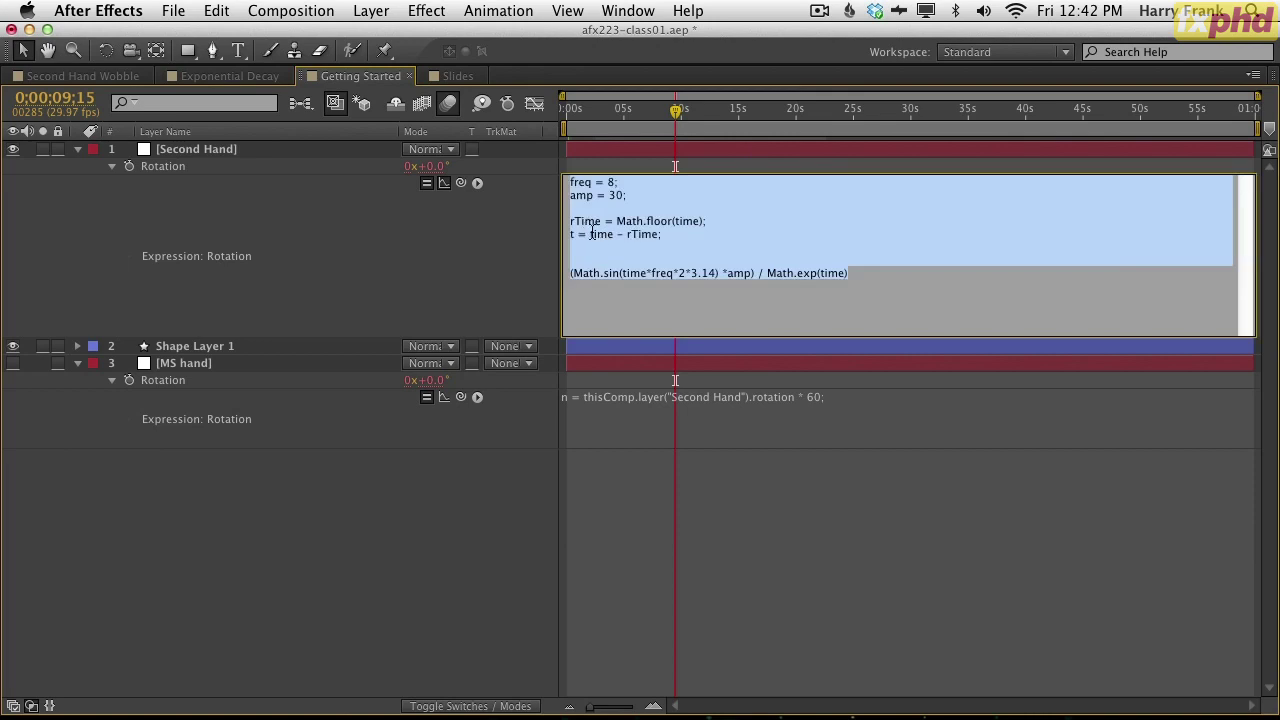
click(592, 234)
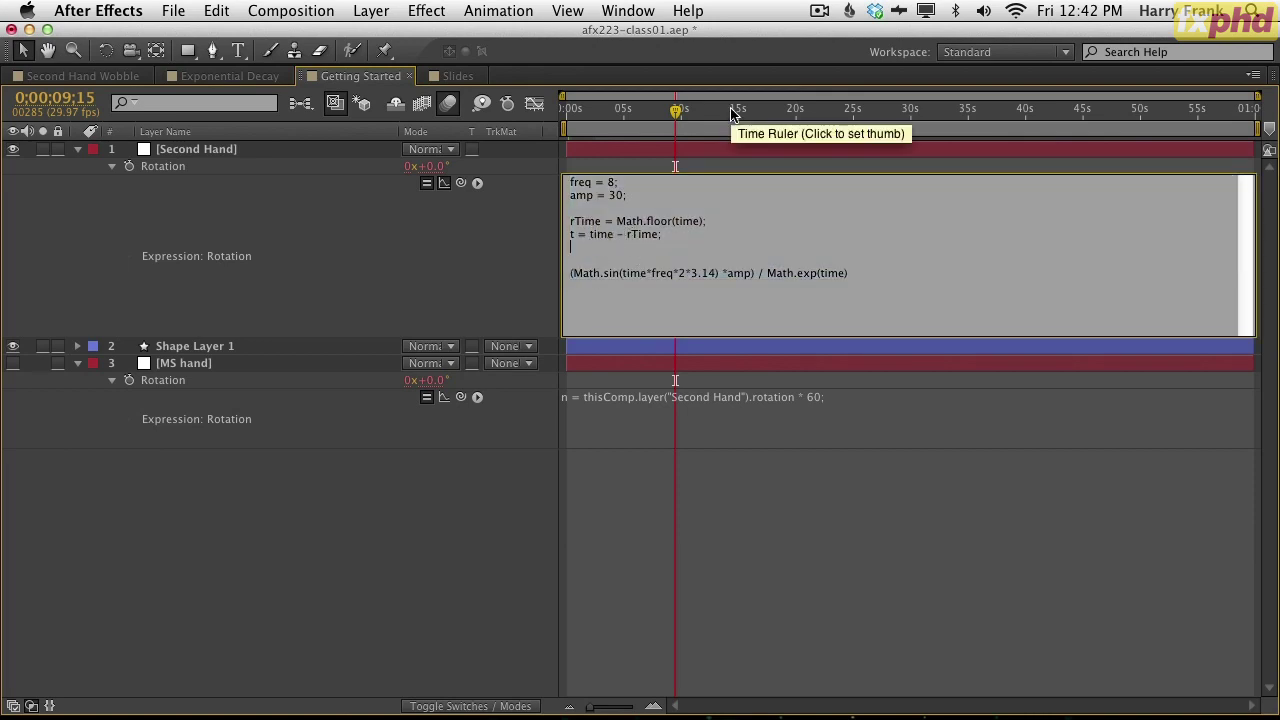
key(KP_Enter)
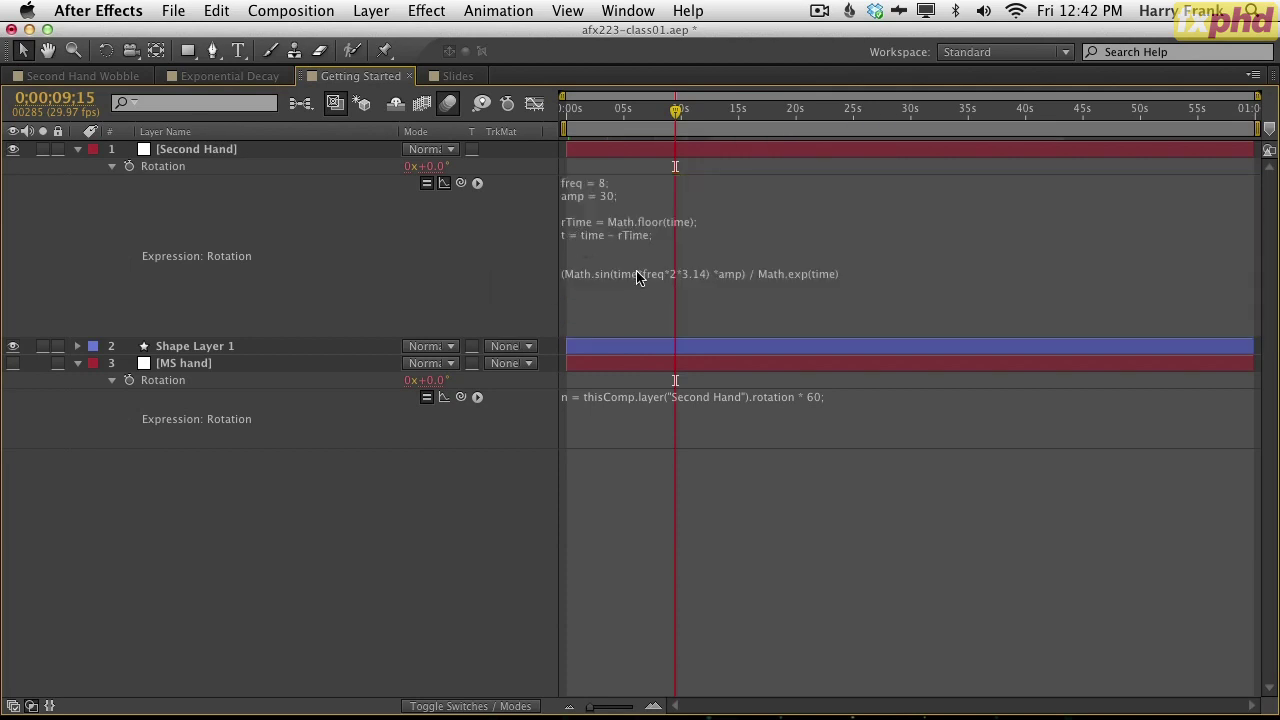
click(630, 297)
click(534, 287)
click(624, 276)
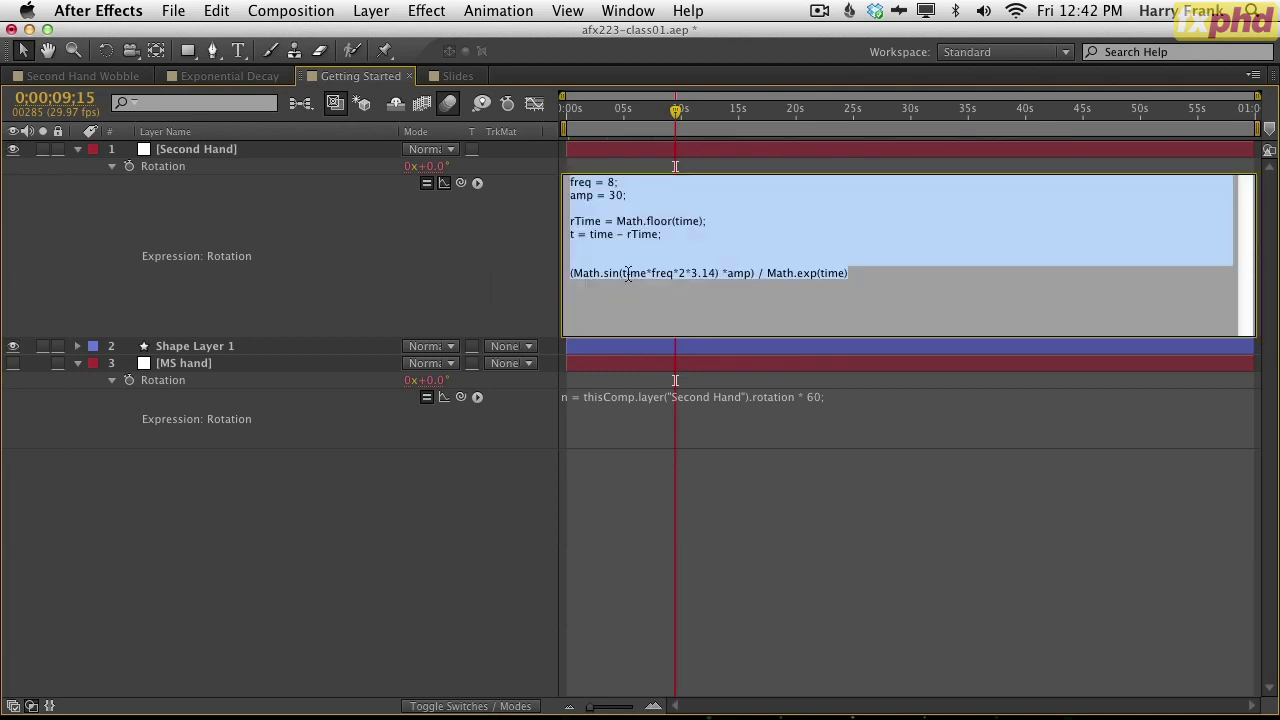
drag(624, 274, 649, 285)
click(463, 312)
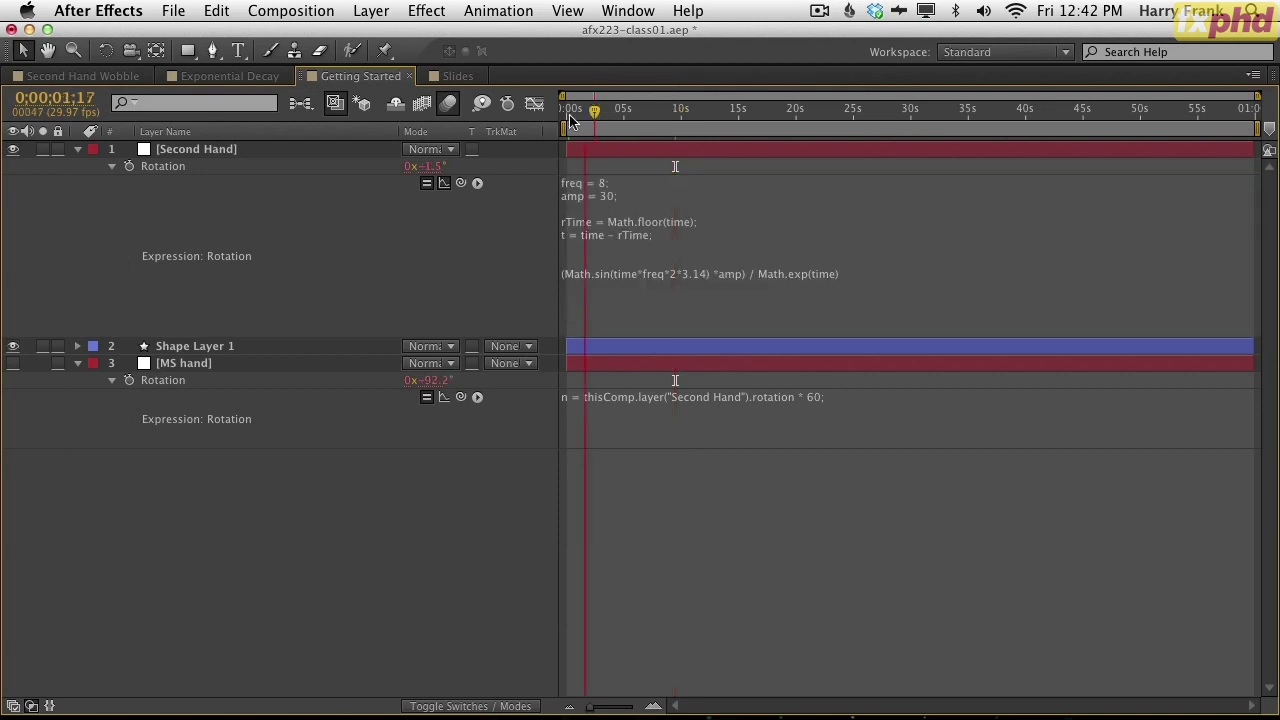
- Scrub the Getting Started composition from its start and examine the Second Hand's Rotation decay in the graph
key(Home)
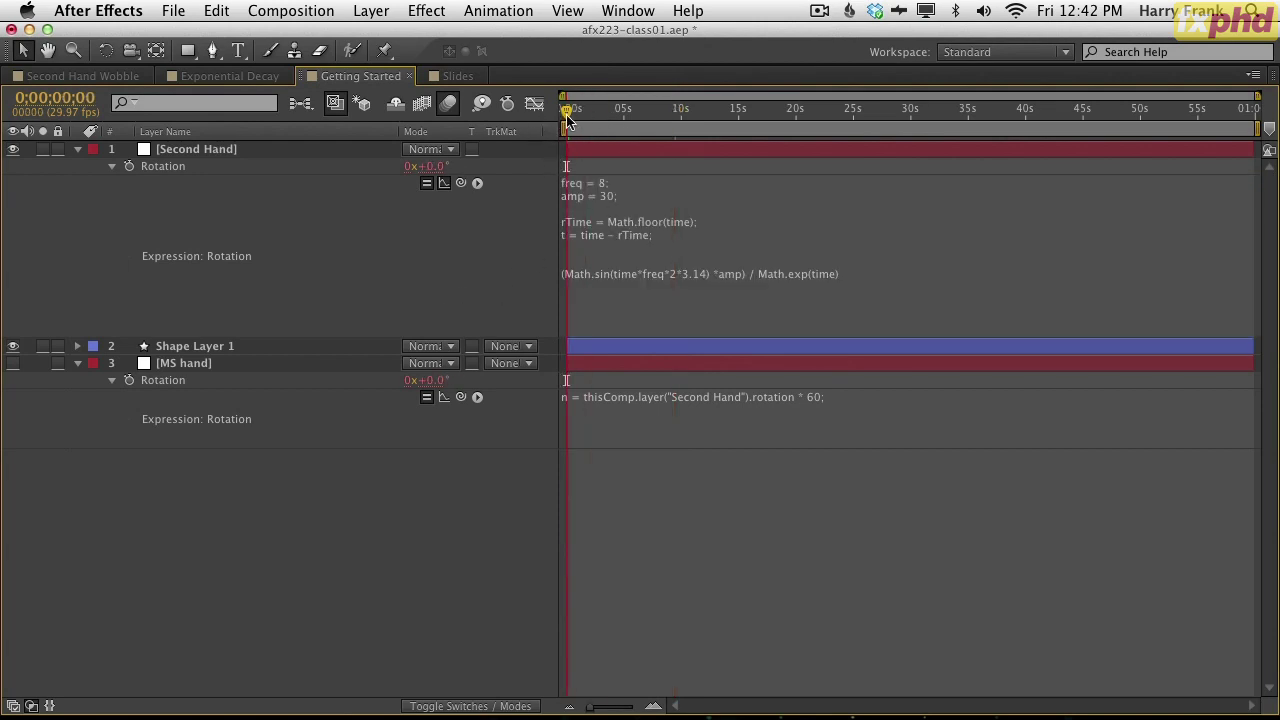
drag(566, 112, 614, 112)
click(534, 103)
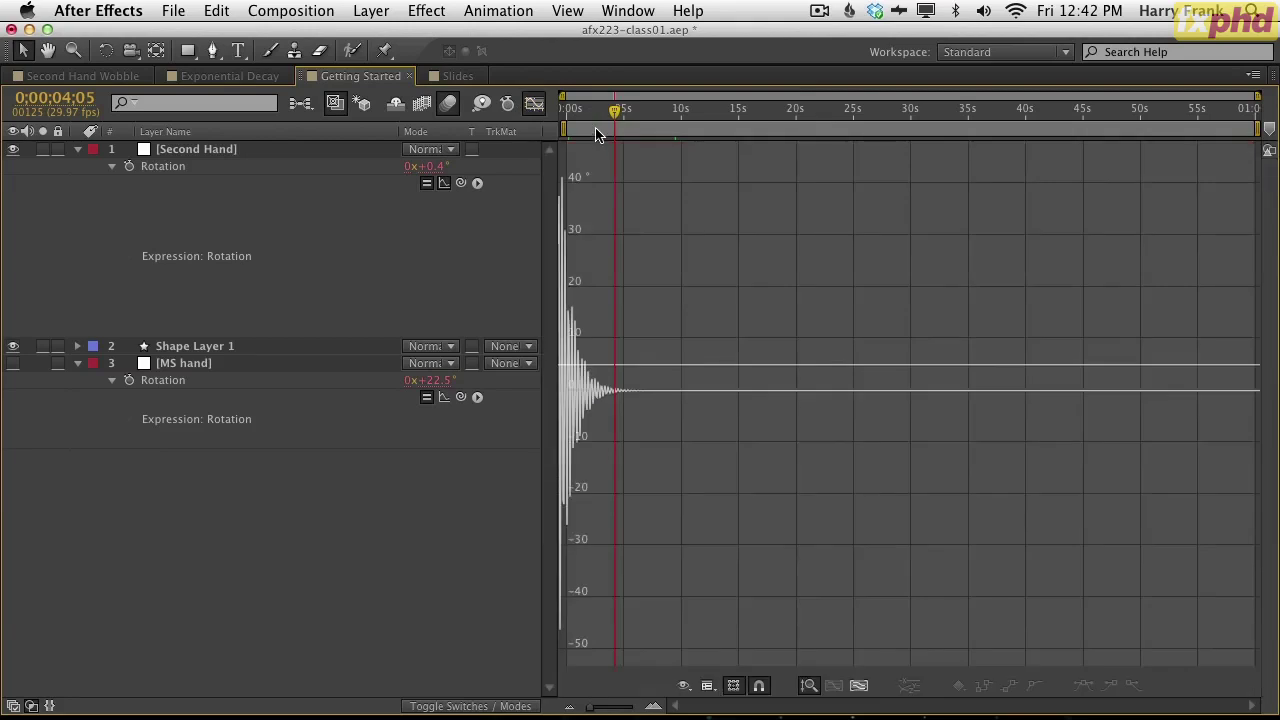
key(Home)
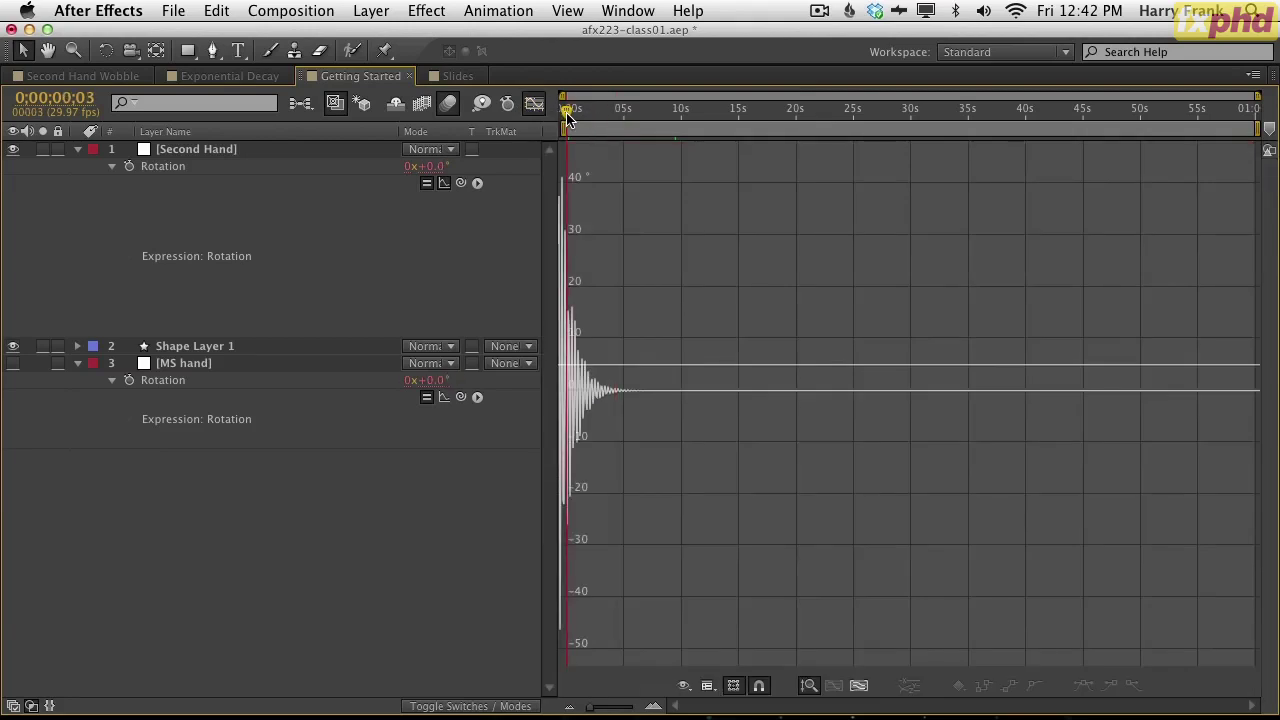
drag(567, 117, 781, 114)
click(534, 103)
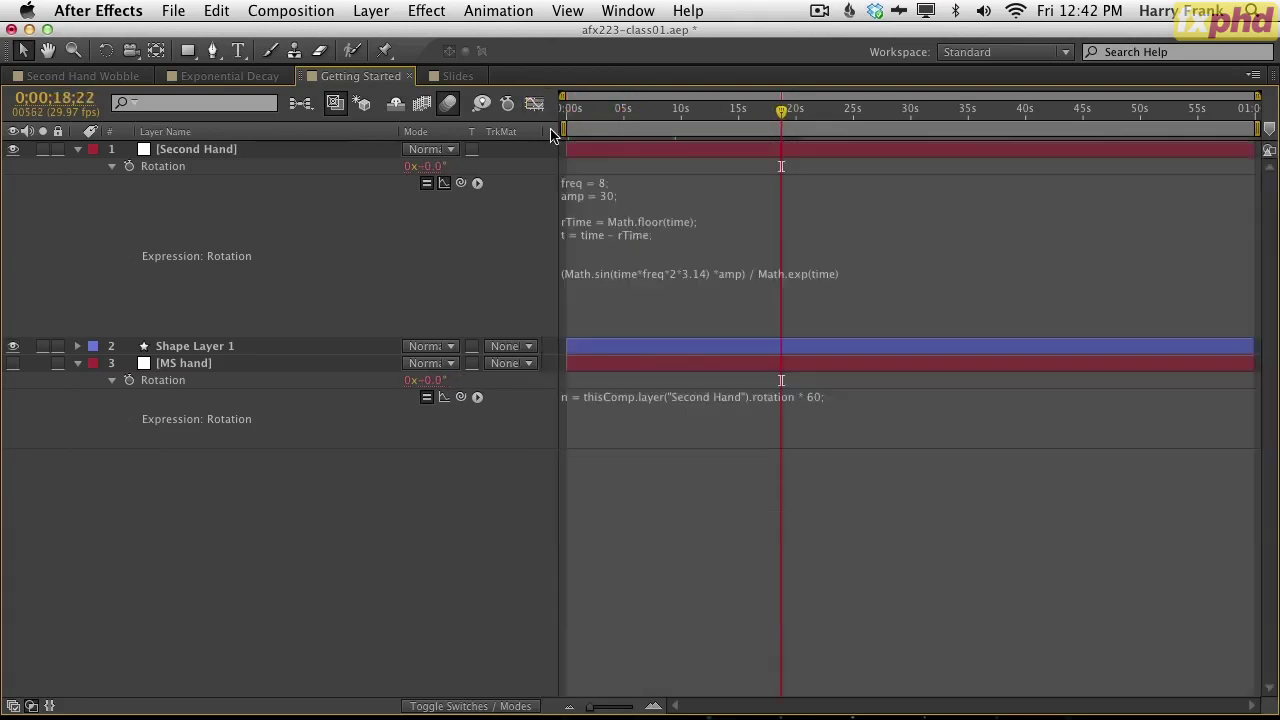
- Highlight time inside Math.sin and scrub the whole composition to examine how continuous time drives the Second Hand's Rotation
click(632, 274)
double_click(635, 273)
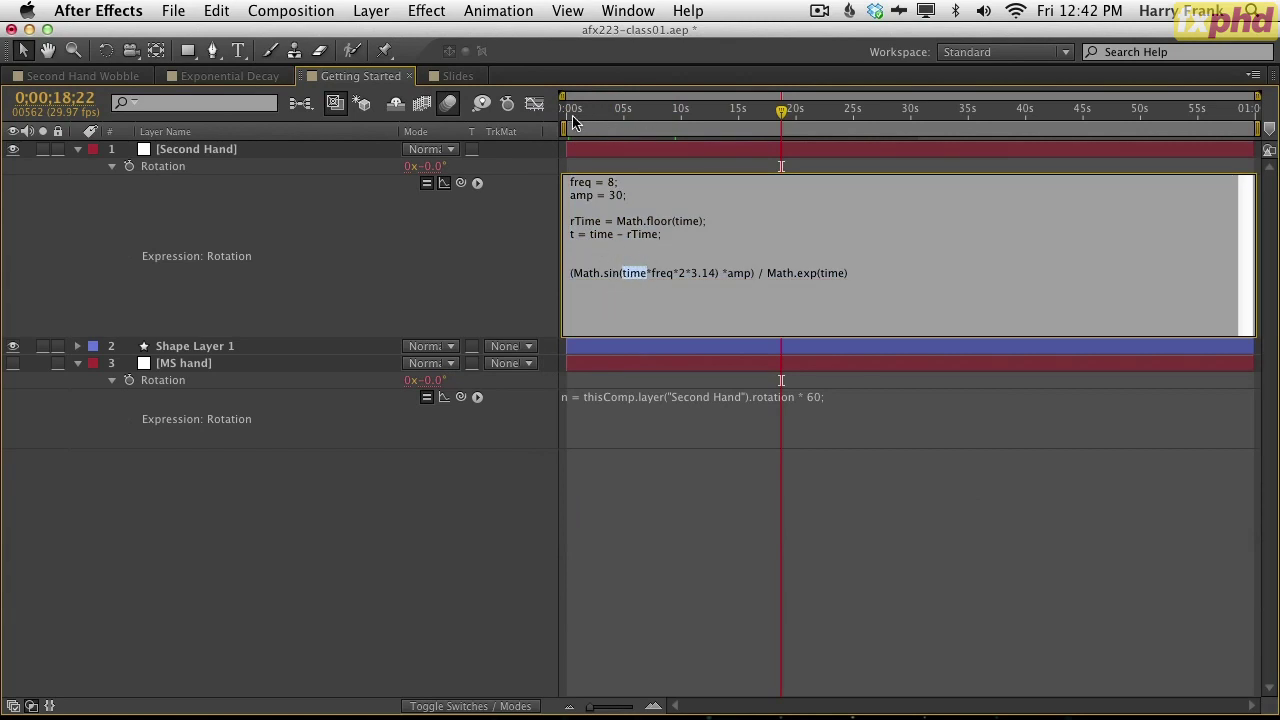
drag(573, 122, 1270, 155)
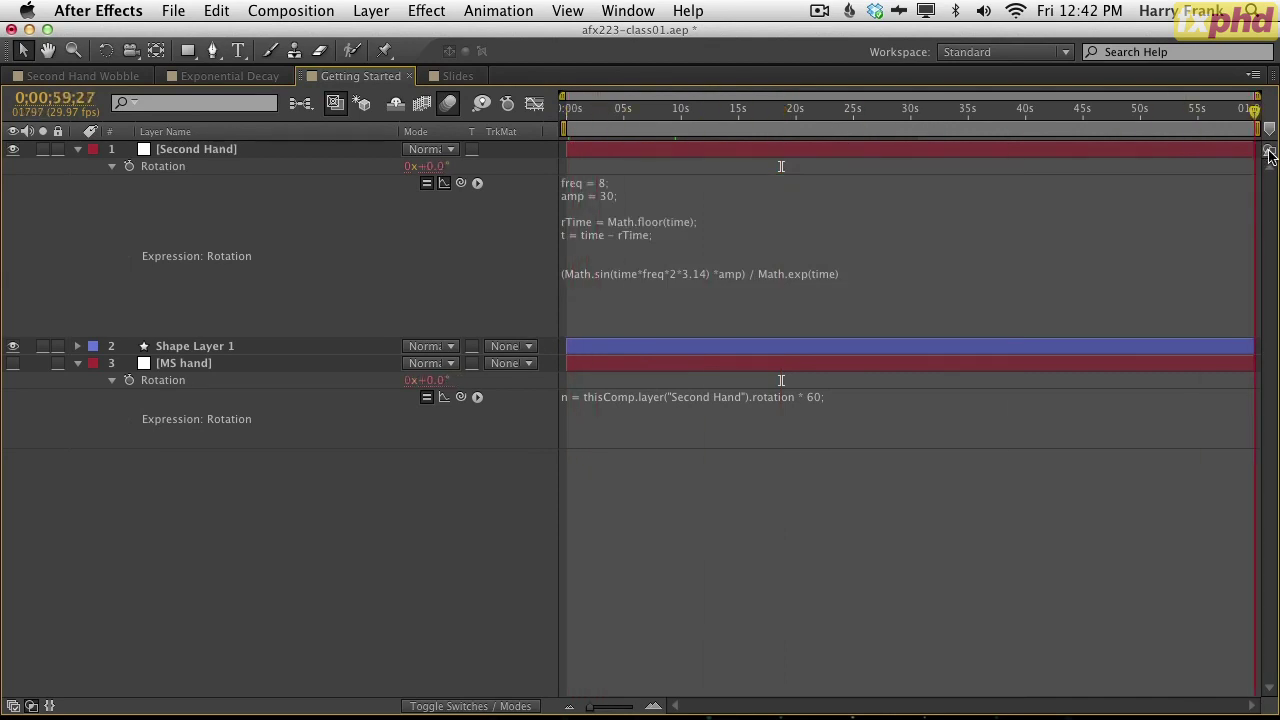
key(Home)
click(607, 275)
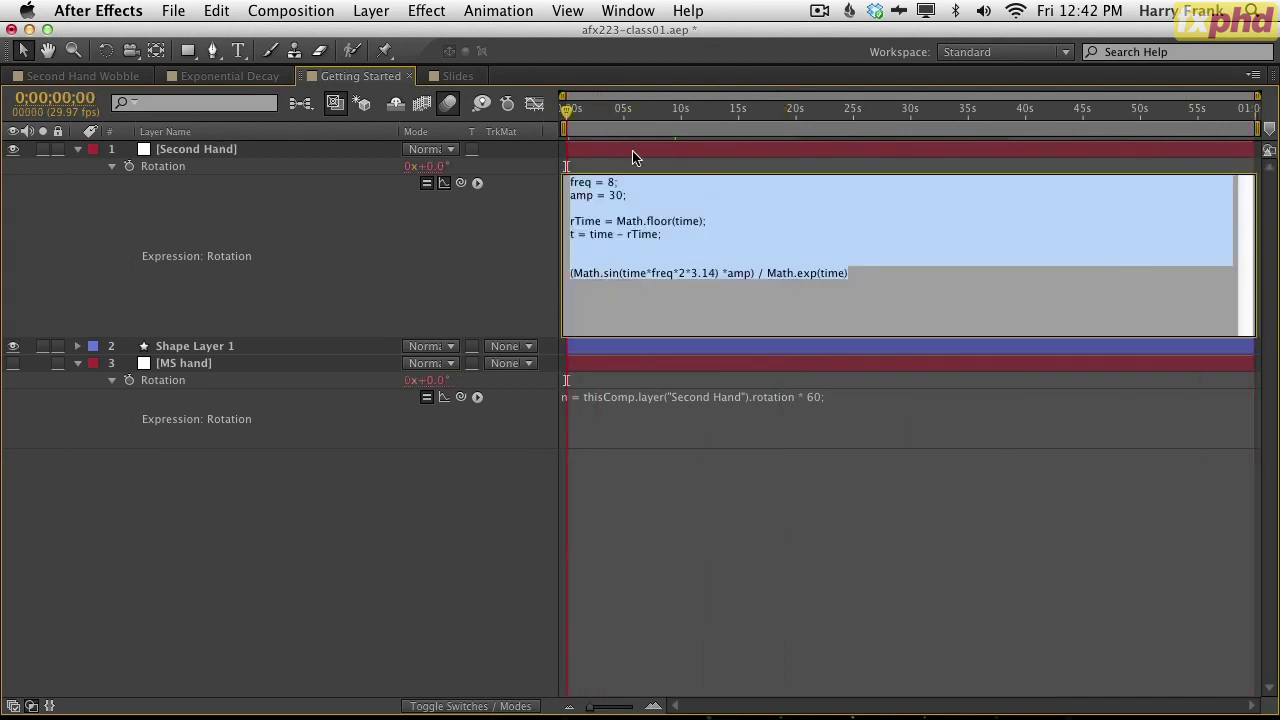
drag(691, 118, 651, 118)
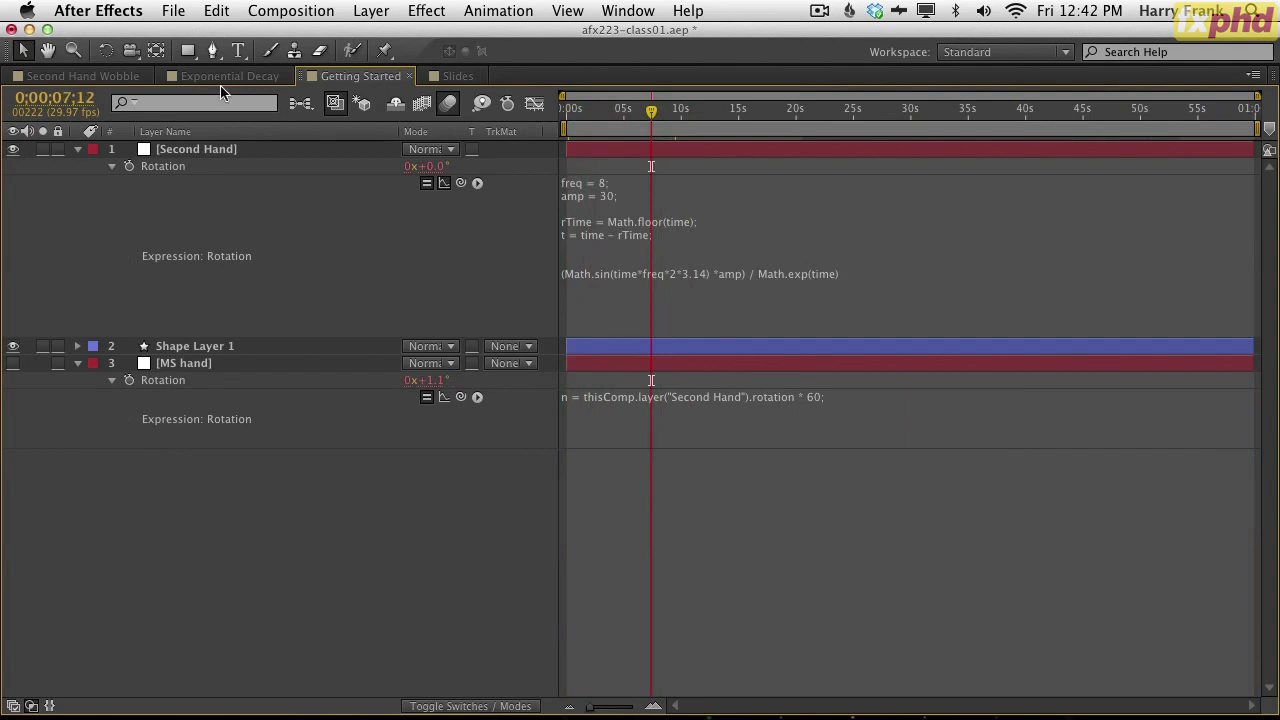
- Play the Second Hand Wobble composition from 0;00;07;09 and examine the hands' motion and their Rotation expressions
click(135, 76)
key(grave)
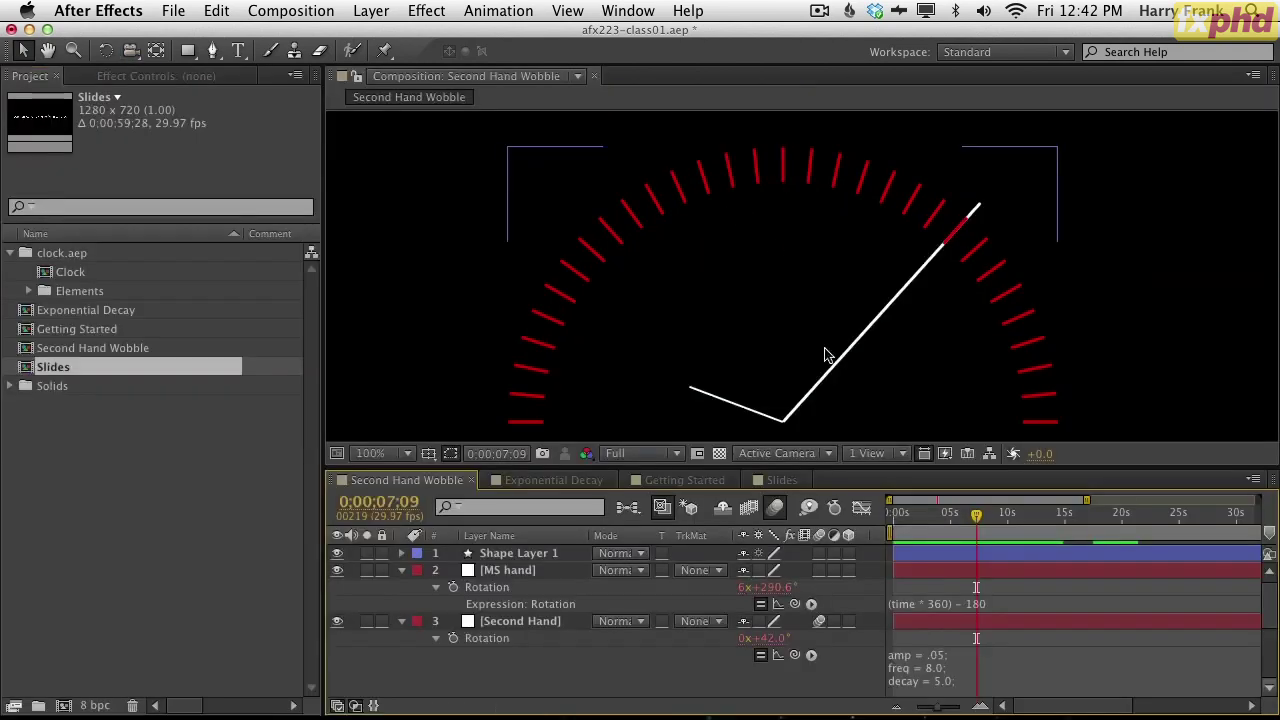
key(space)
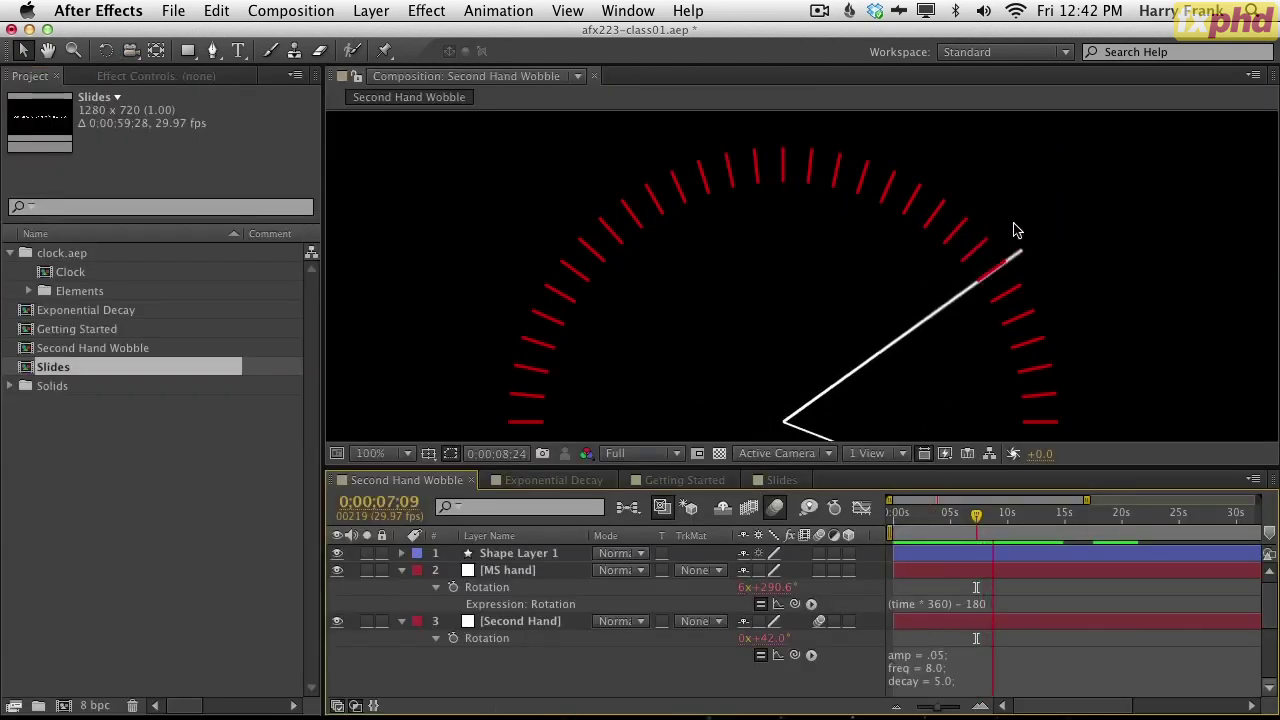
key(space)
key(grave)
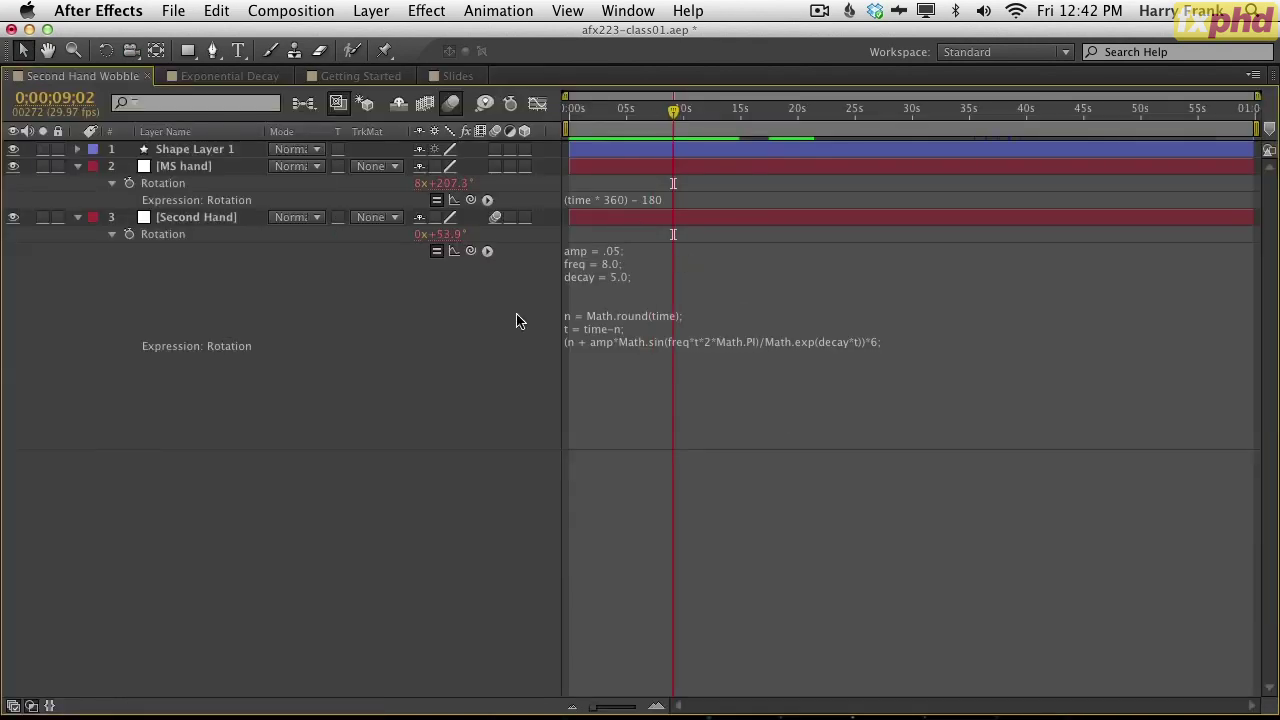
- Replace time with t inside both Math.sin and Math.exp in the Second Hand's Rotation expression in Getting Started
click(362, 76)
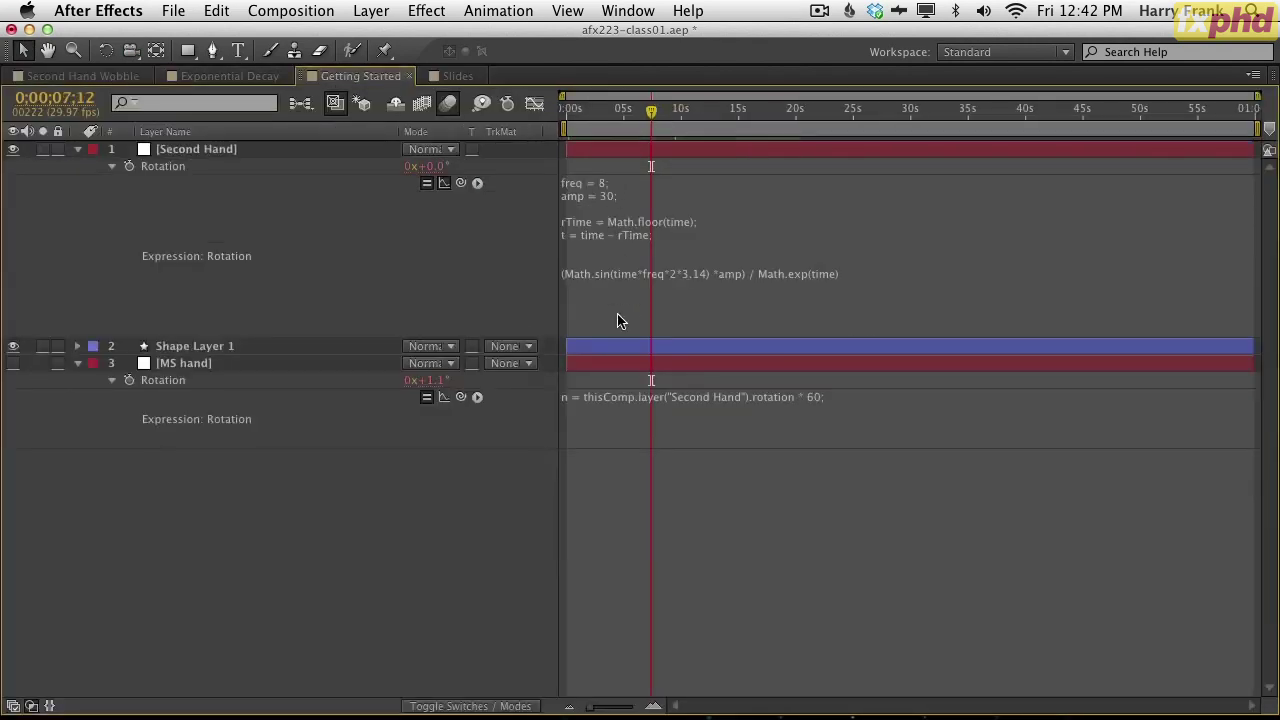
click(617, 320)
click(578, 222)
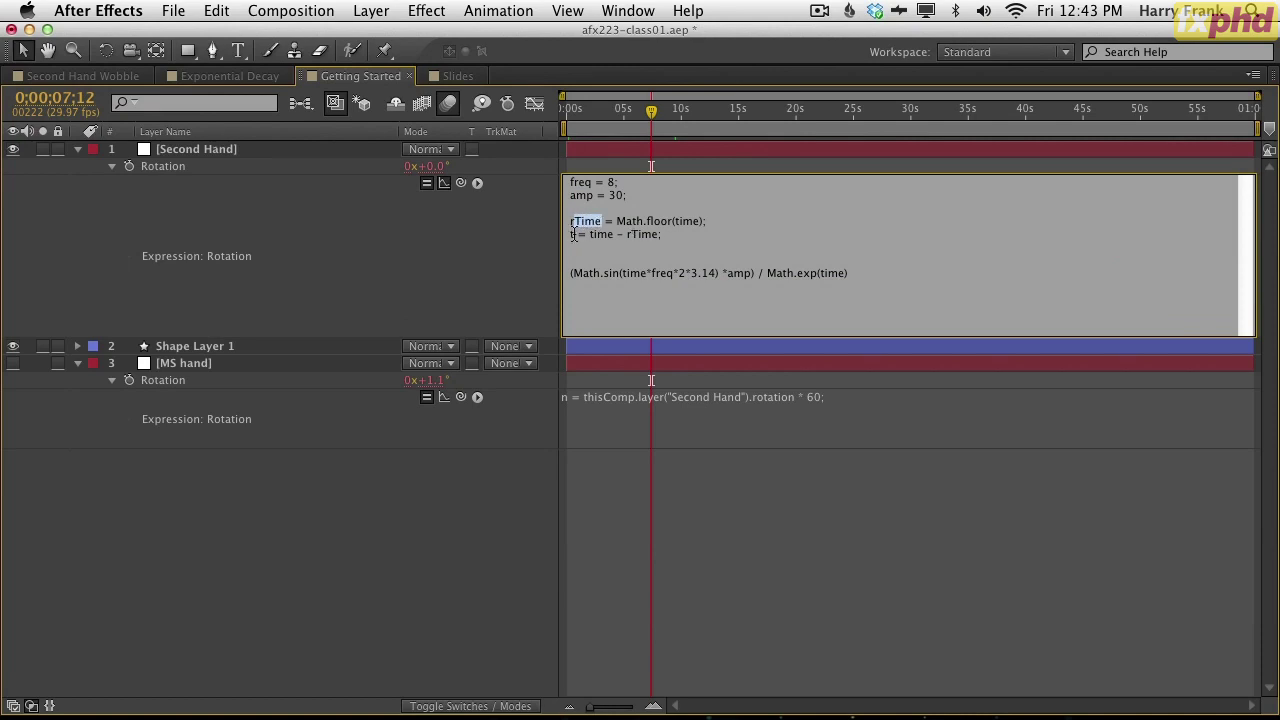
click(574, 234)
double_click(601, 234)
click(622, 234)
double_click(631, 270)
text(t)
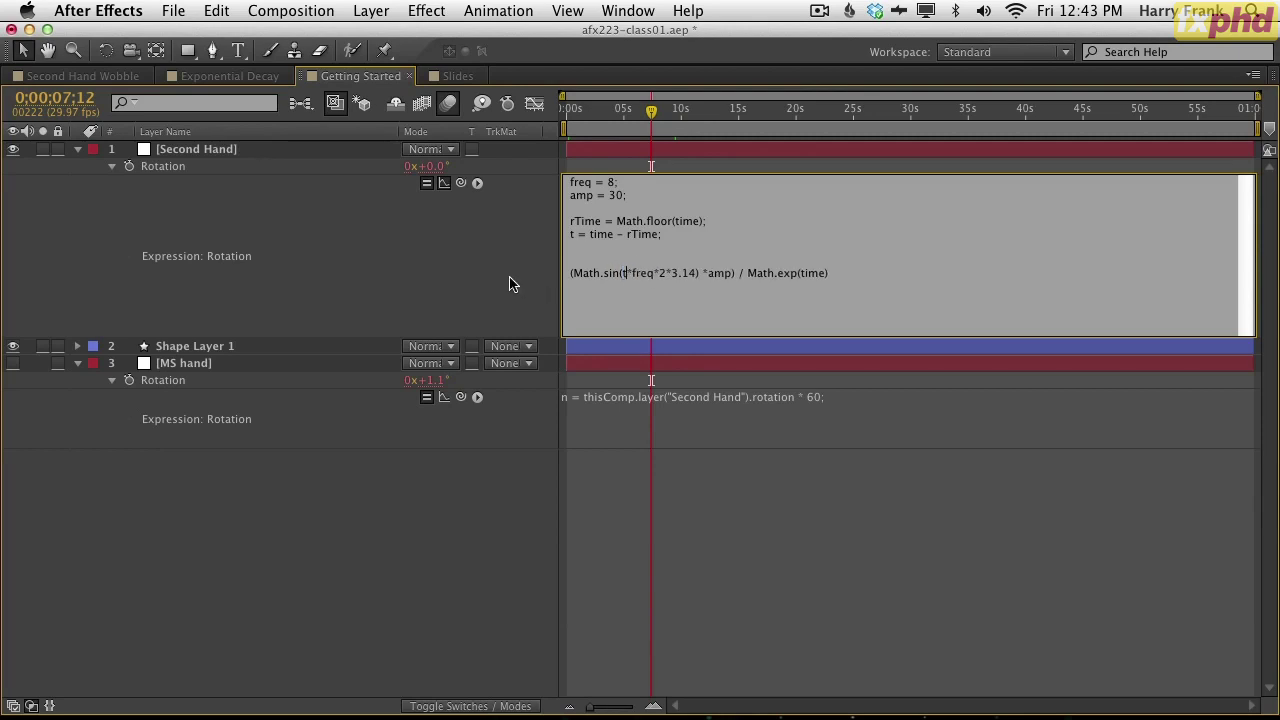
double_click(822, 273)
text(t)
click(431, 282)
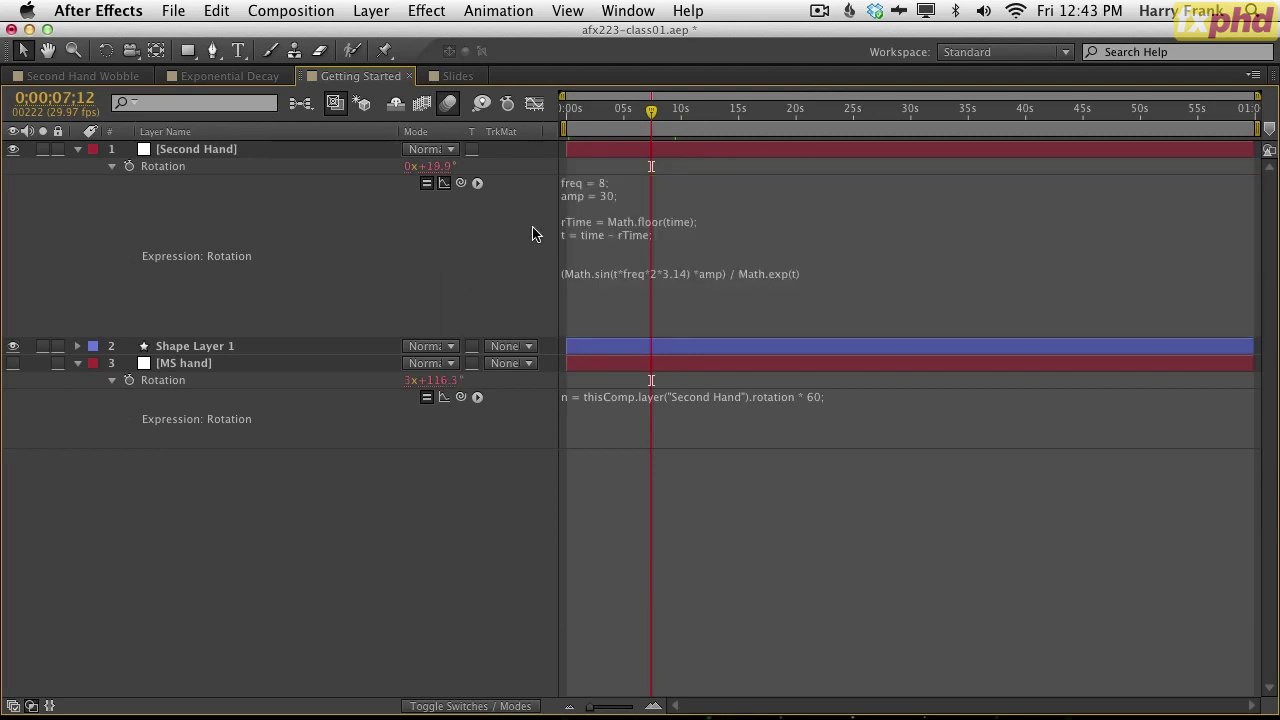
- Examine the Second Hand's Rotation curve in the graph and play Getting Started from 0;00;07;12
click(535, 104)
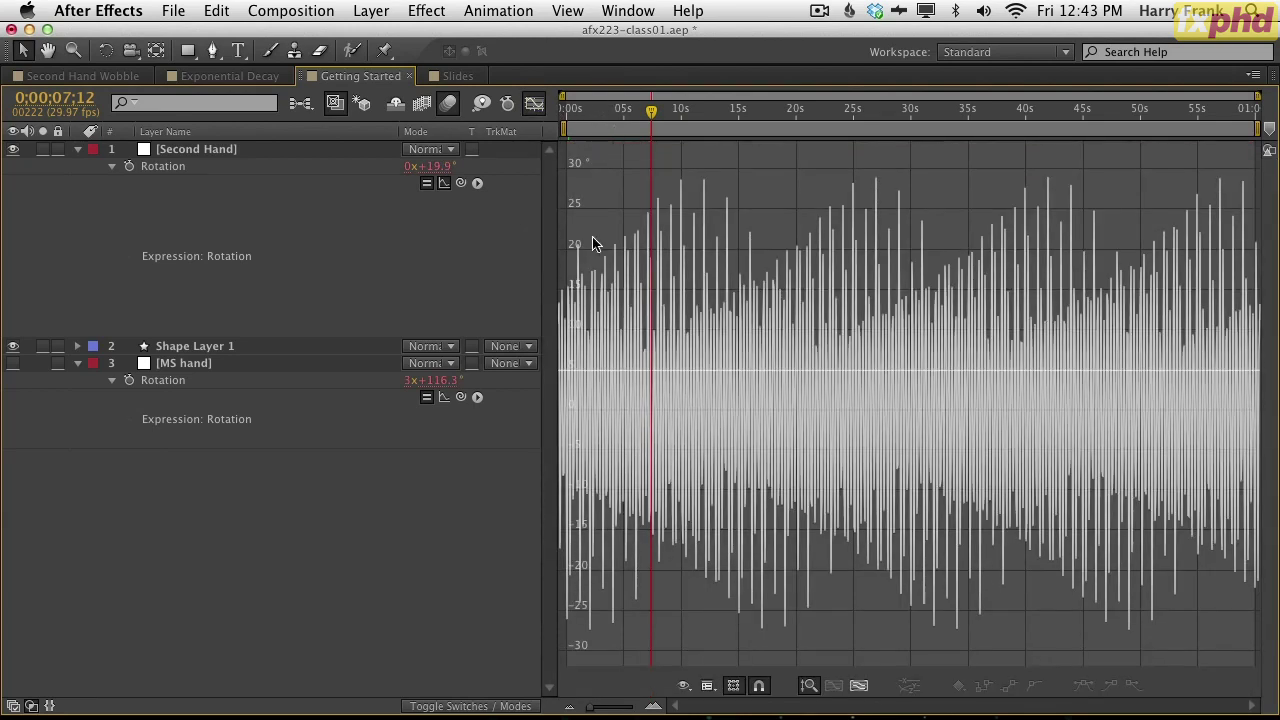
click(653, 704)
click(653, 704)
click(653, 704)
click(653, 704)
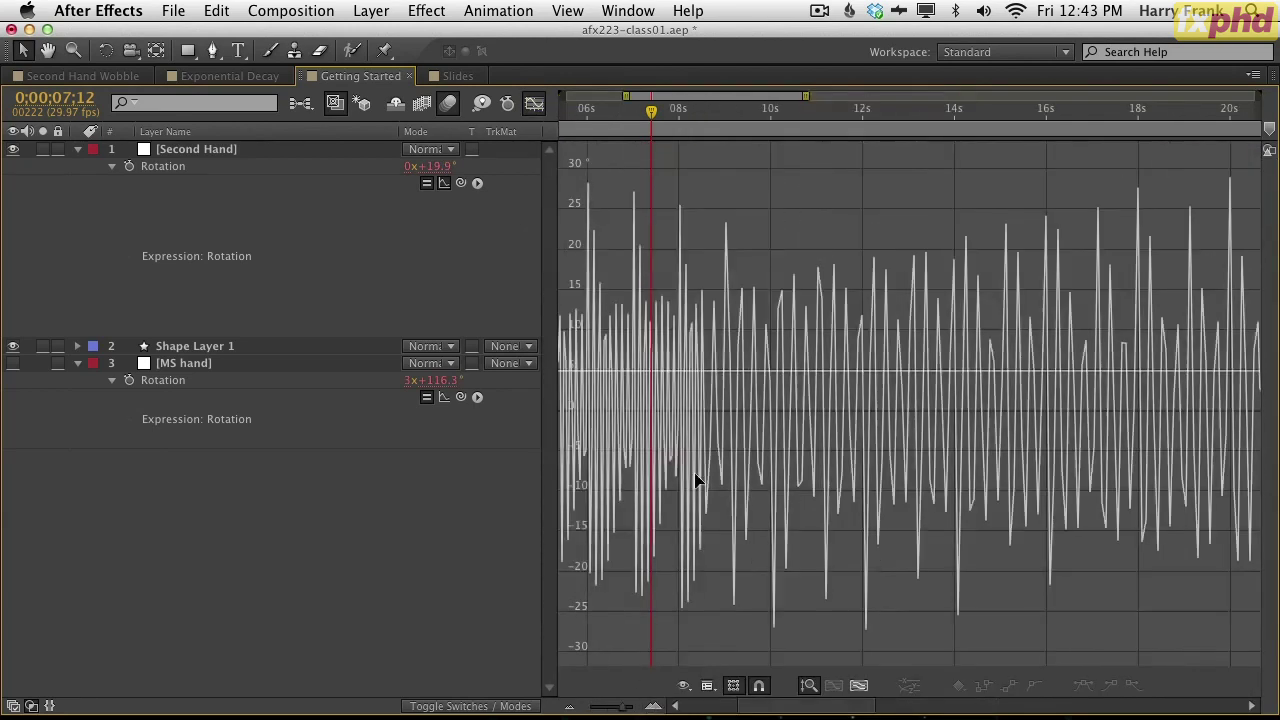
click(513, 102)
click(530, 104)
key(grave)
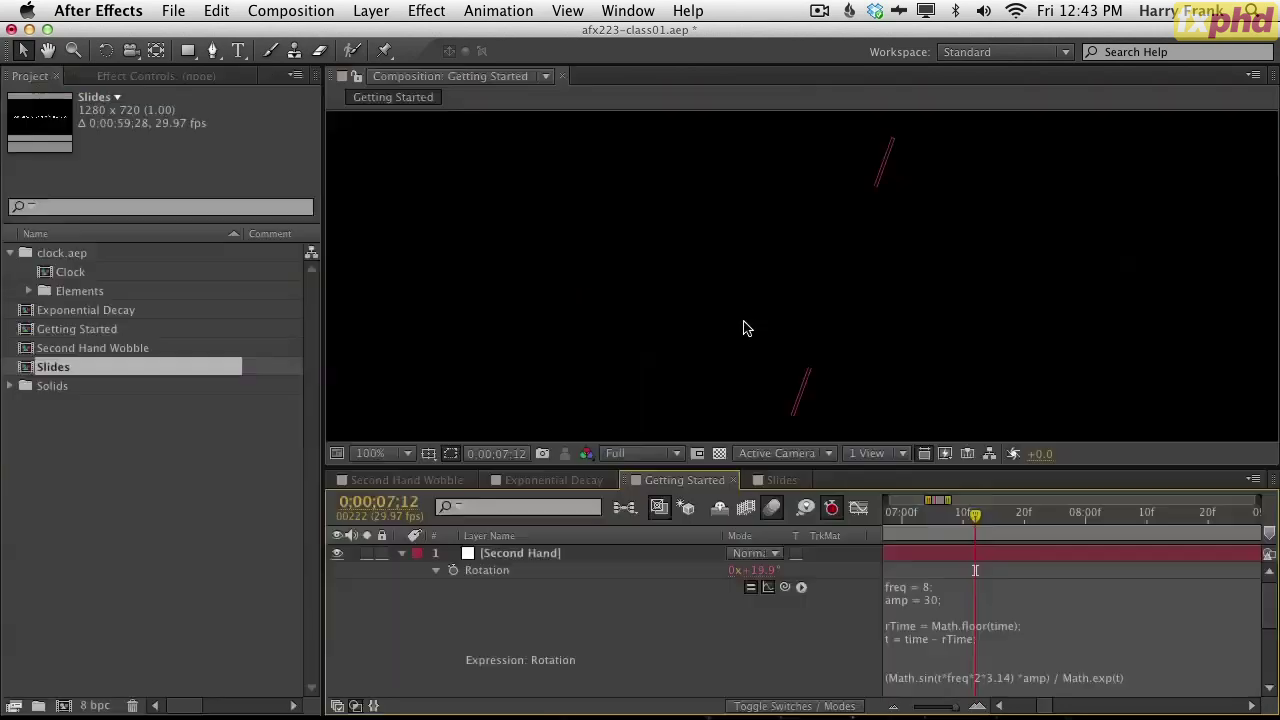
click(831, 508)
key(space)
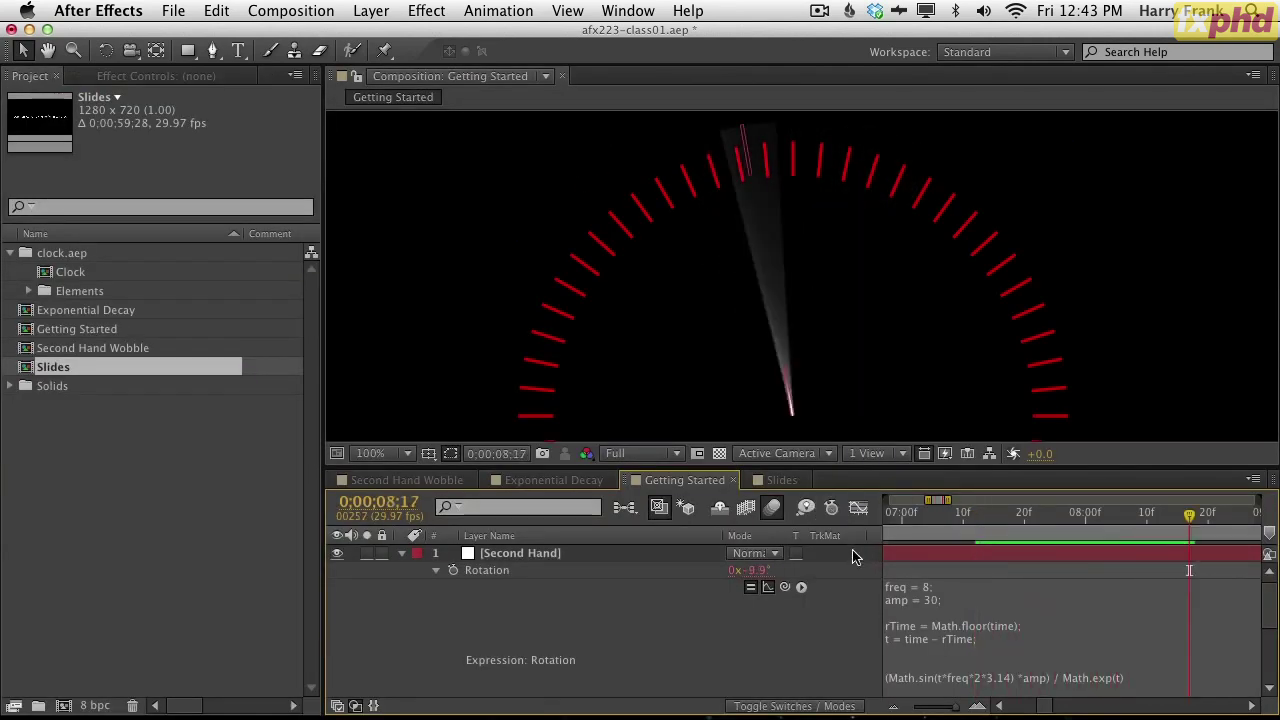
- Set amp to 2 in the Second Hand's Rotation expression
key(grave)
click(588, 199)
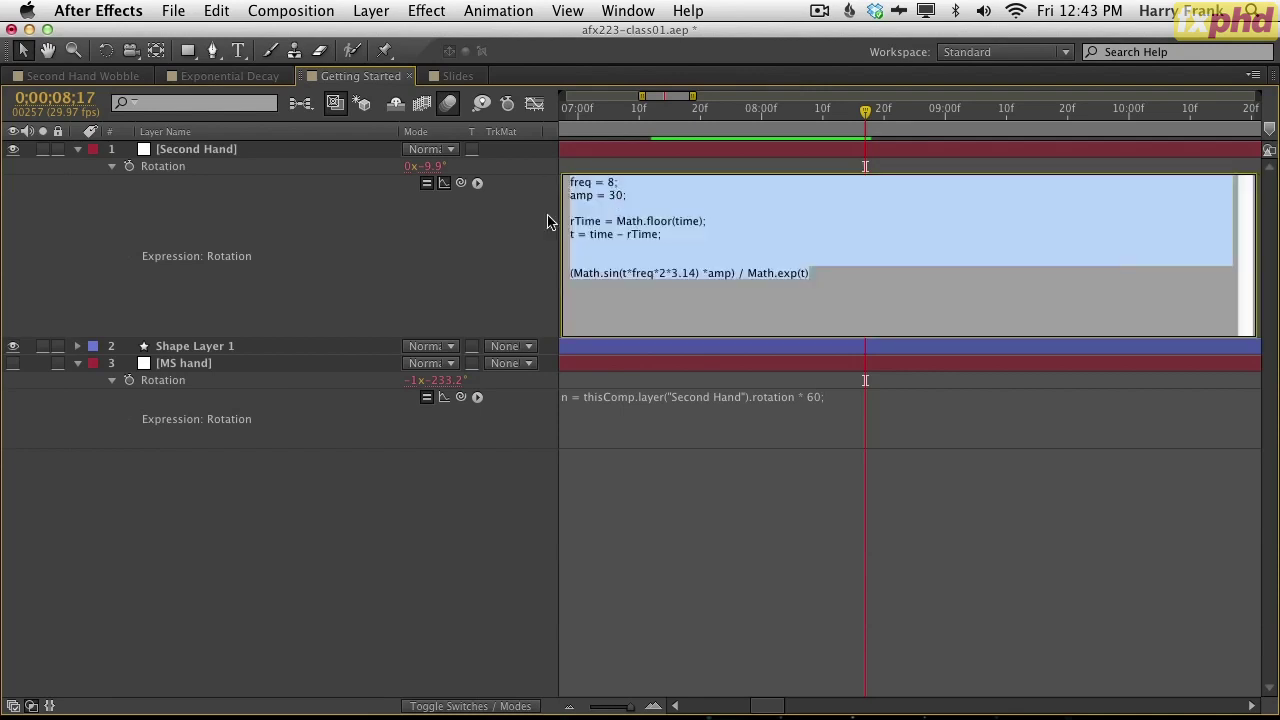
click(611, 195)
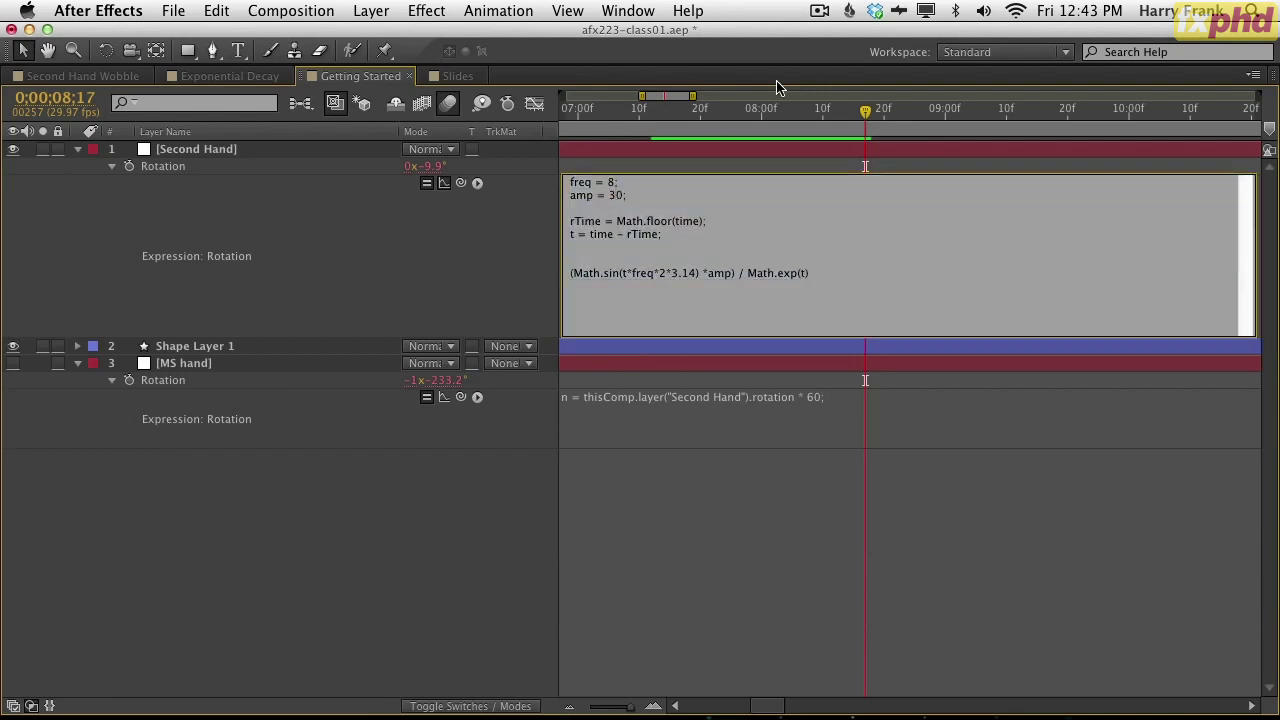
key(KP_Enter)
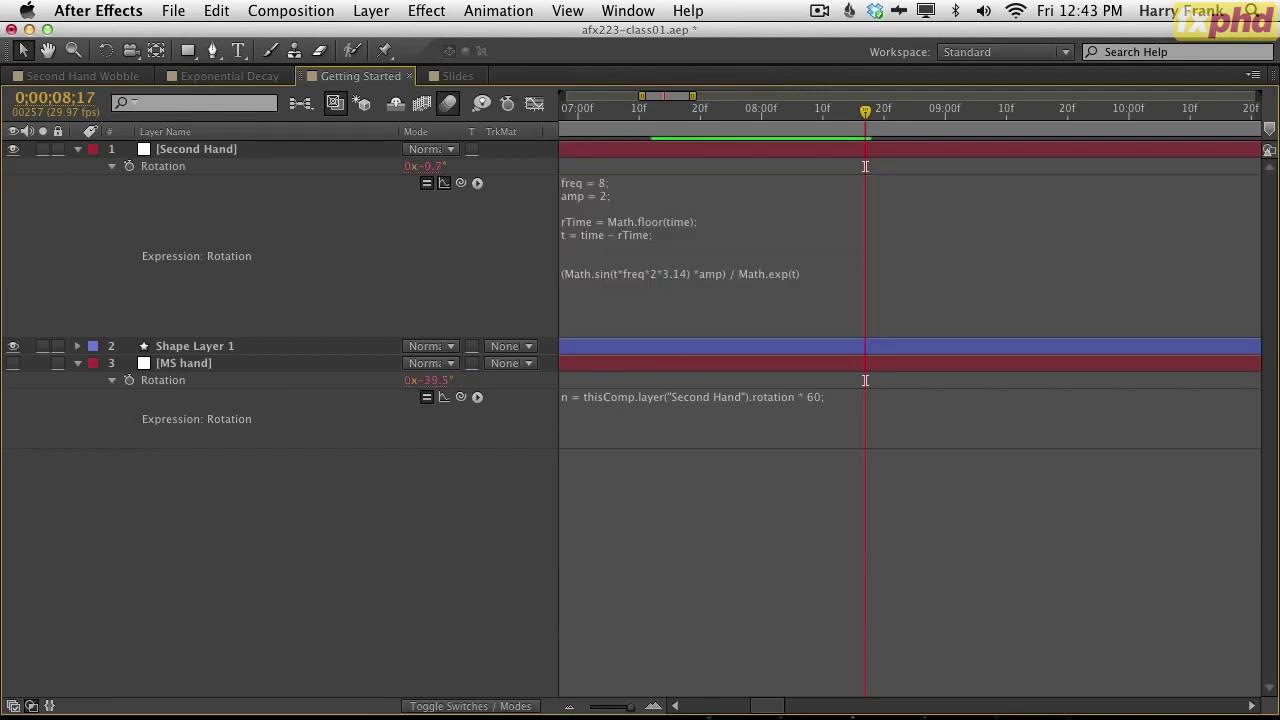
click(601, 188)
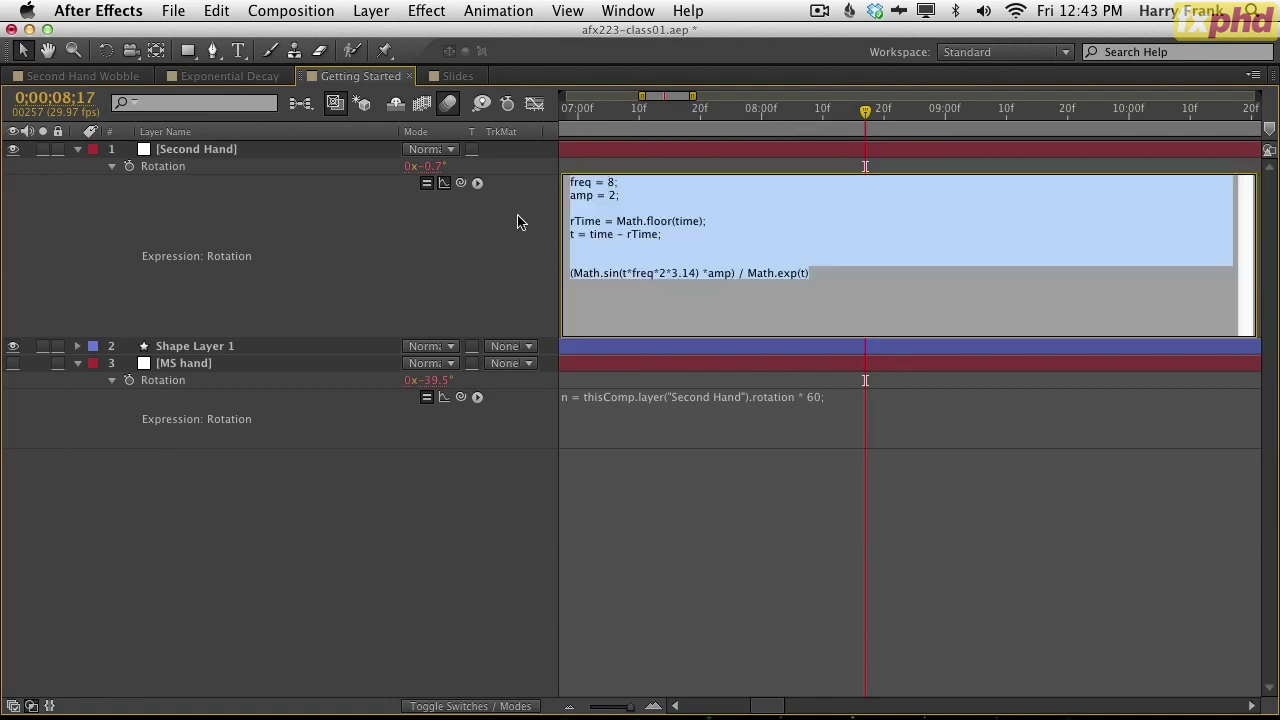
click(534, 103)
click(534, 103)
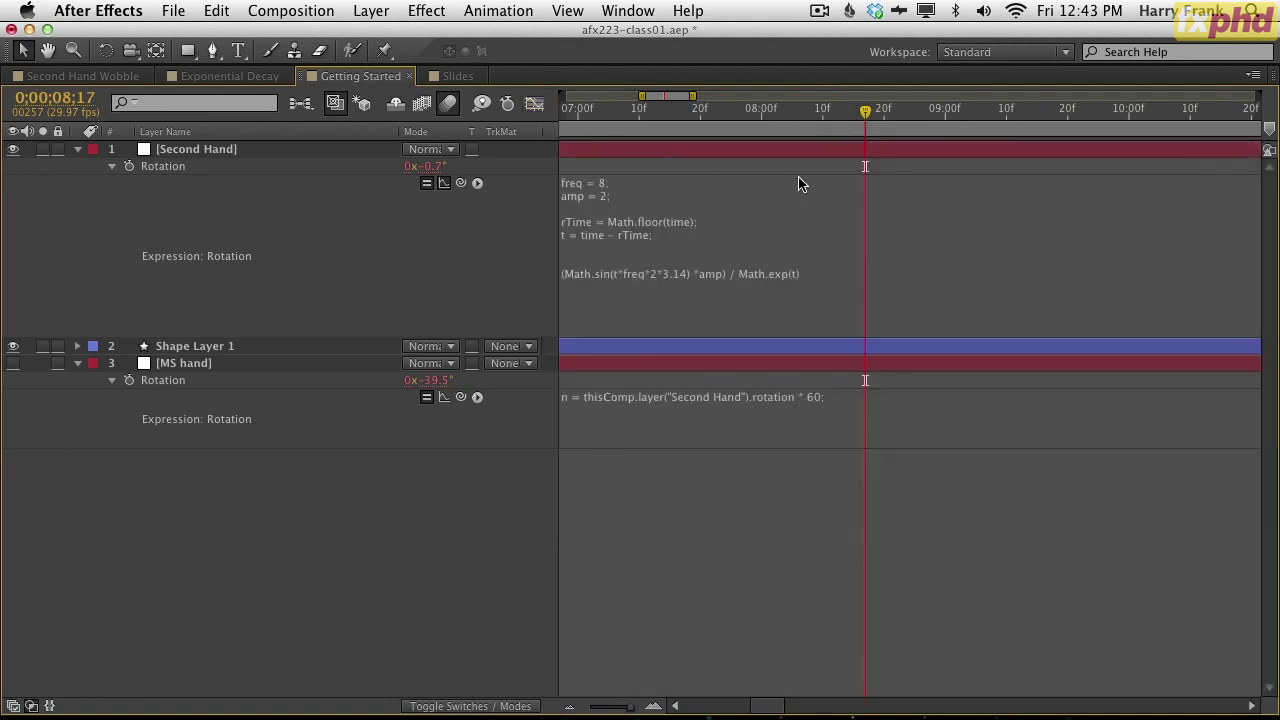
- Play Getting Started and examine the reduced wobble of the second hand on the clock face
key(grave)
key(space)
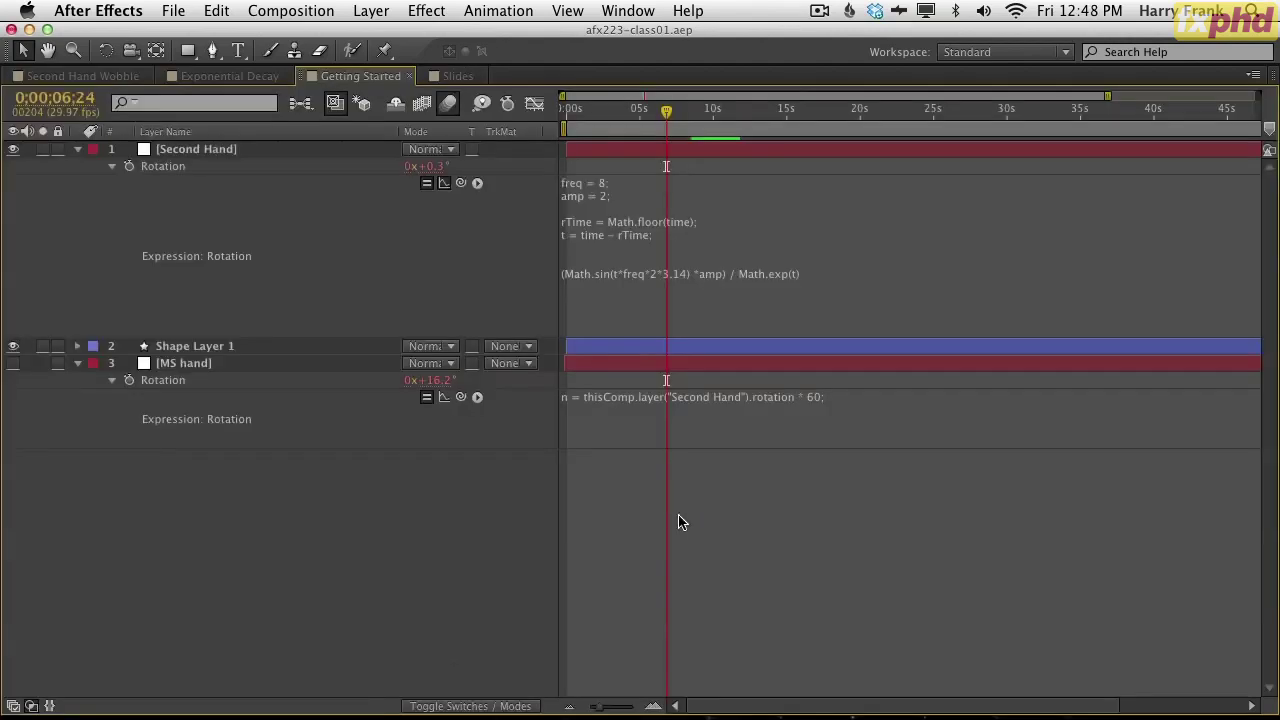
key(grave)
key(h)
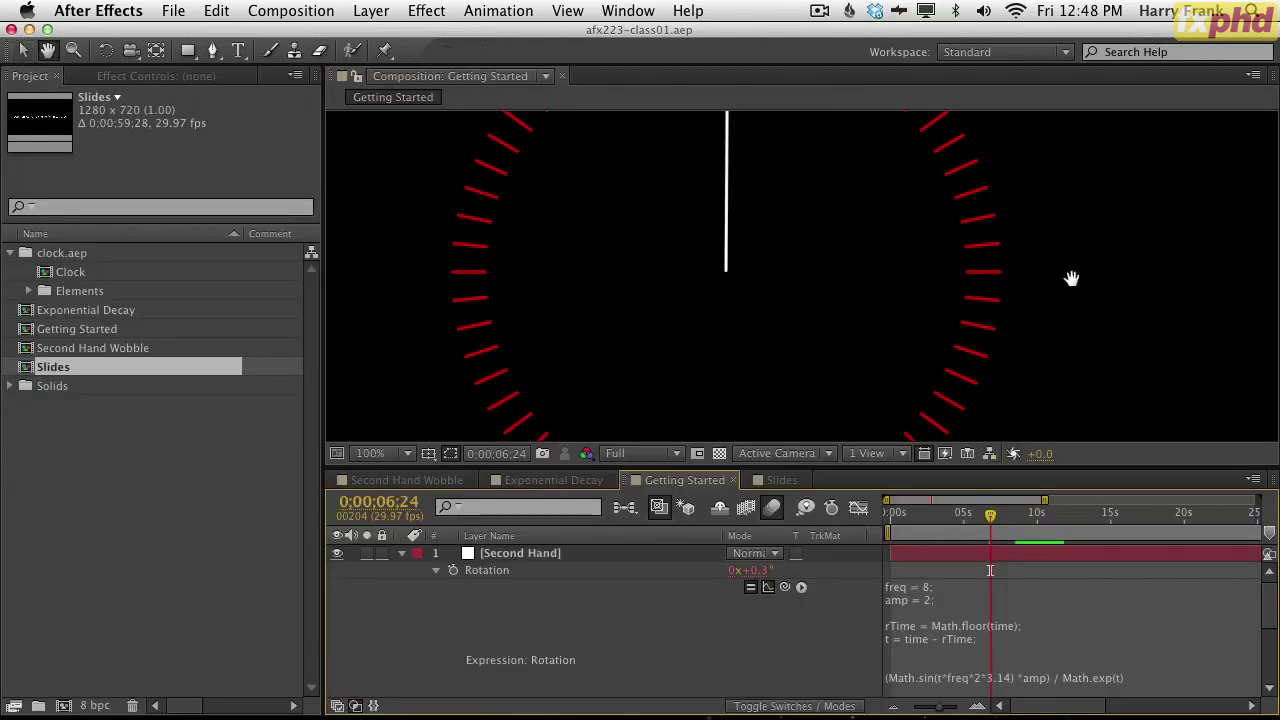
key(space)
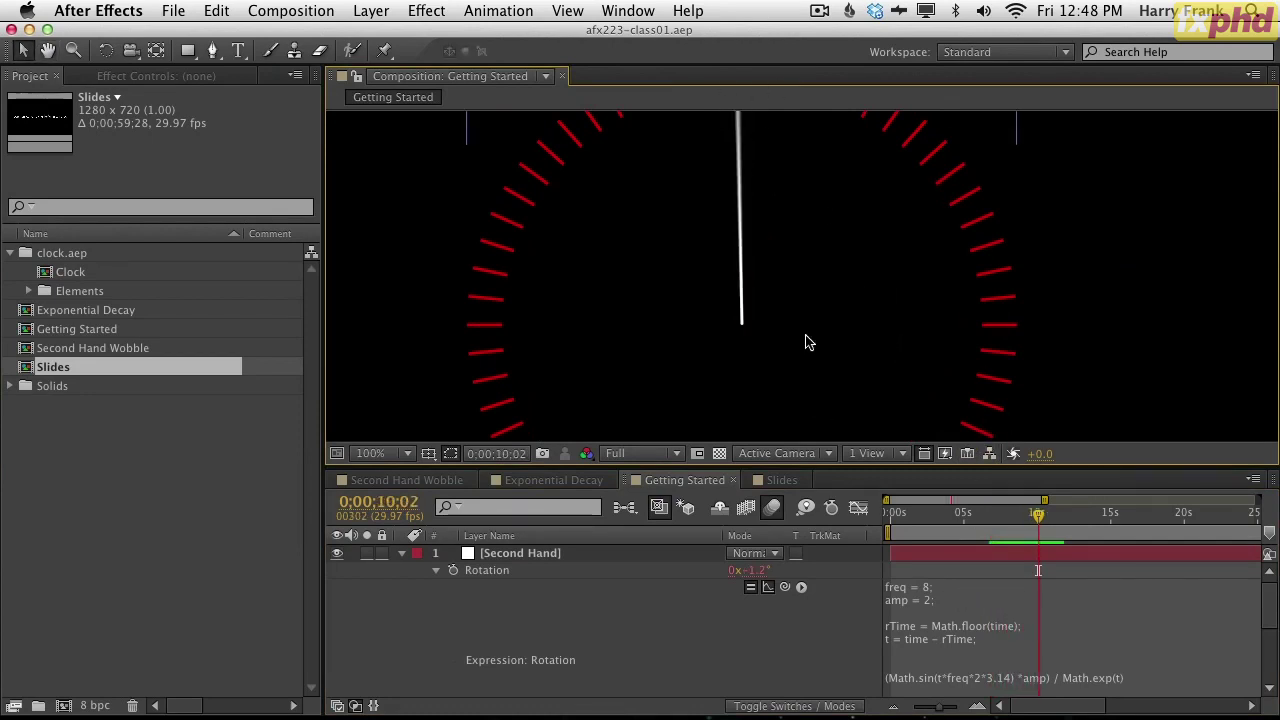
- Wrap the whole Math.sin / Math.exp formula in the Second Hand's Rotation expression in an outer pair of parentheses
key(grave)
key(grave)
key(grave)
click(659, 294)
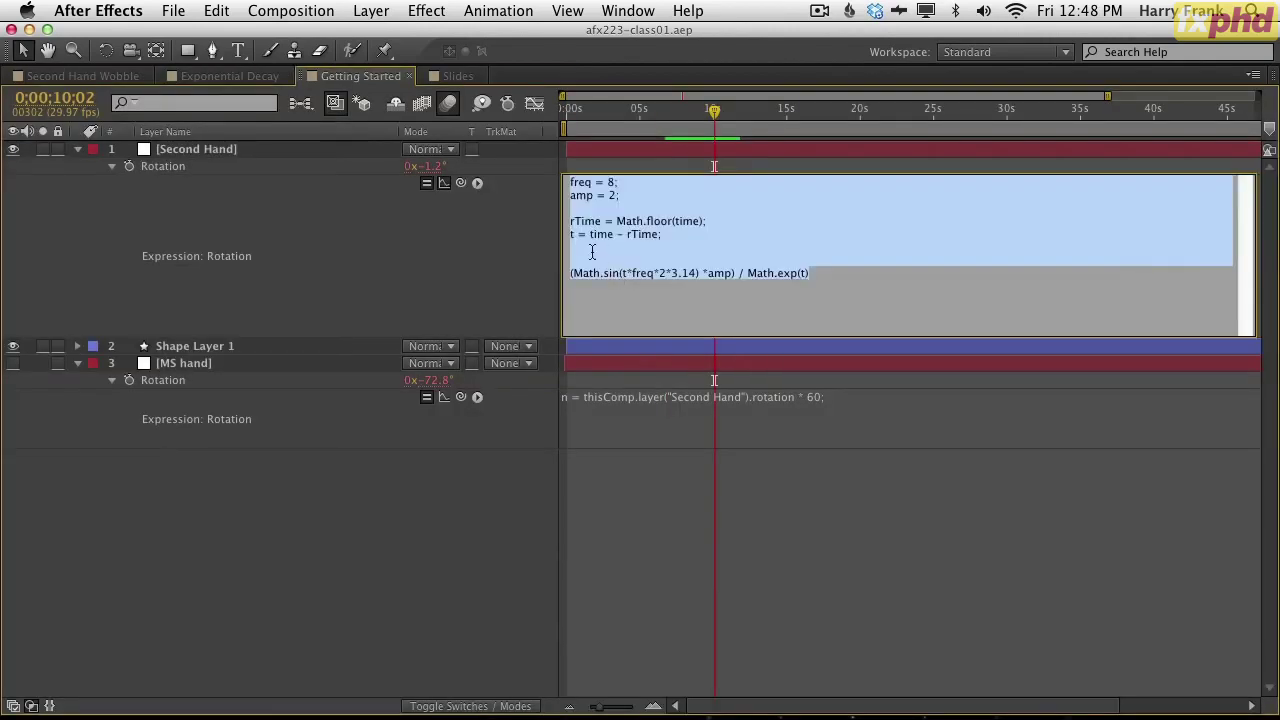
click(592, 258)
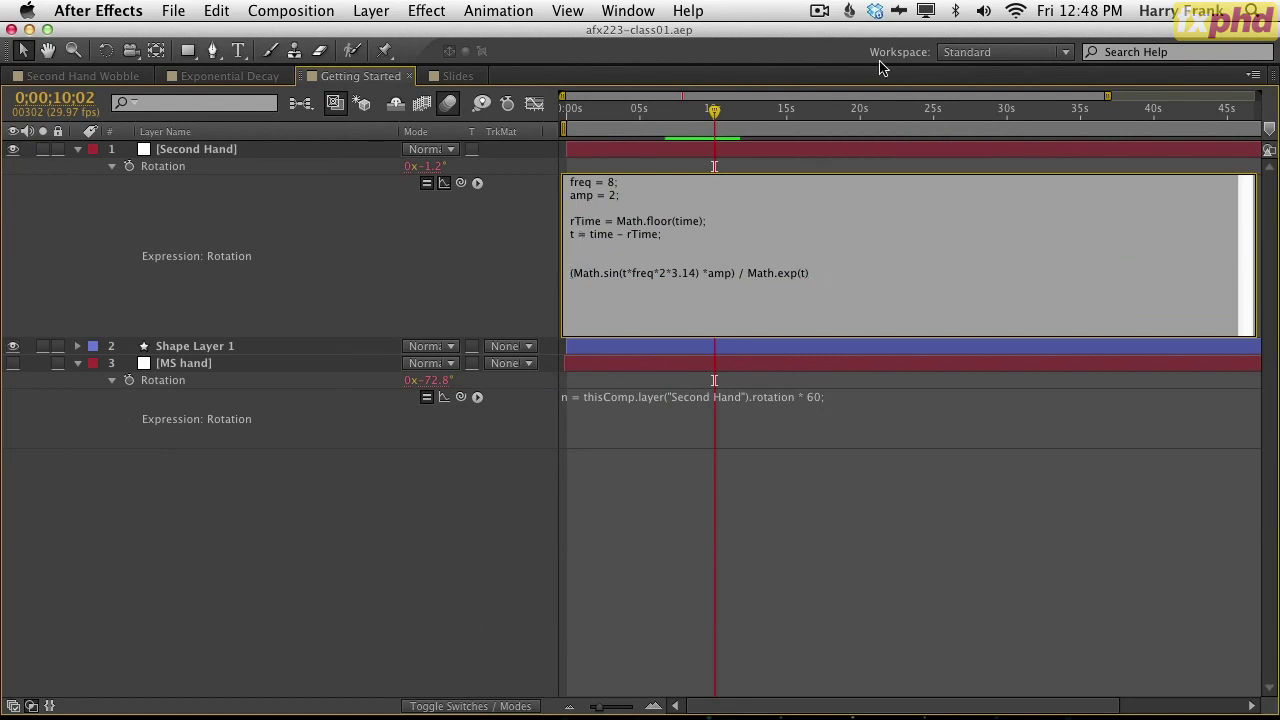
text(()
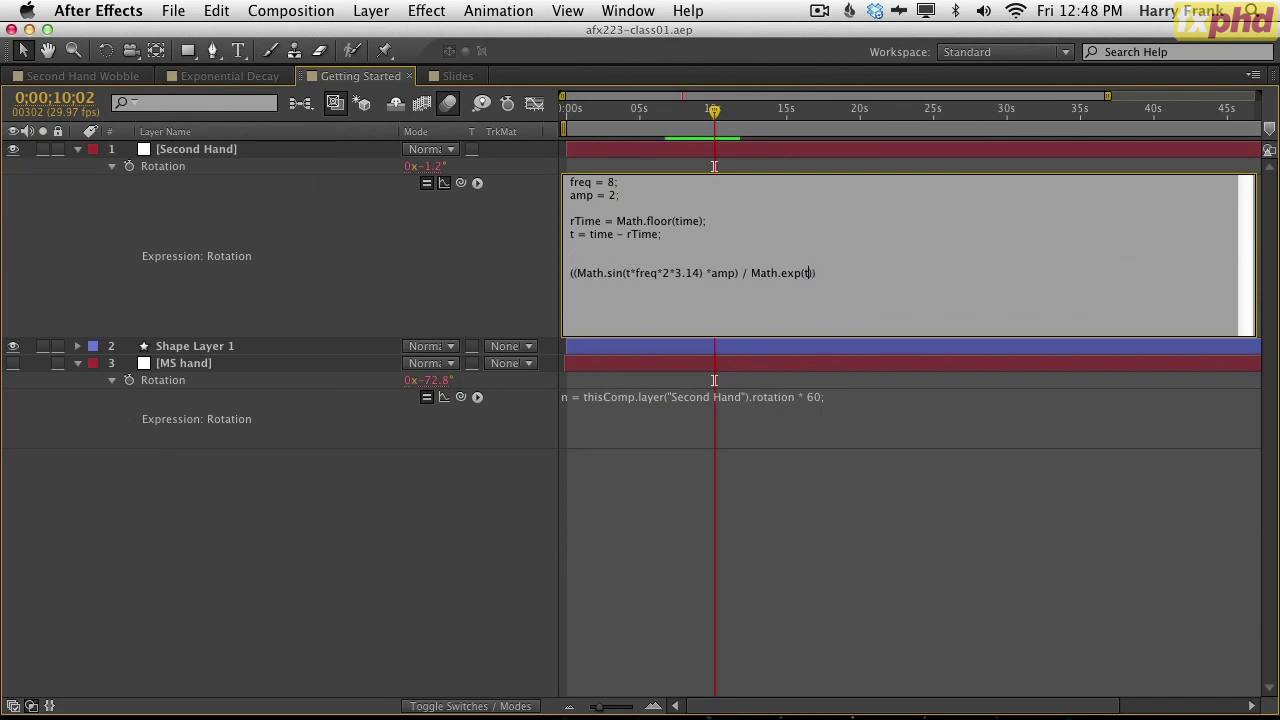
key(shift+Down)
drag(887, 274, 553, 272)
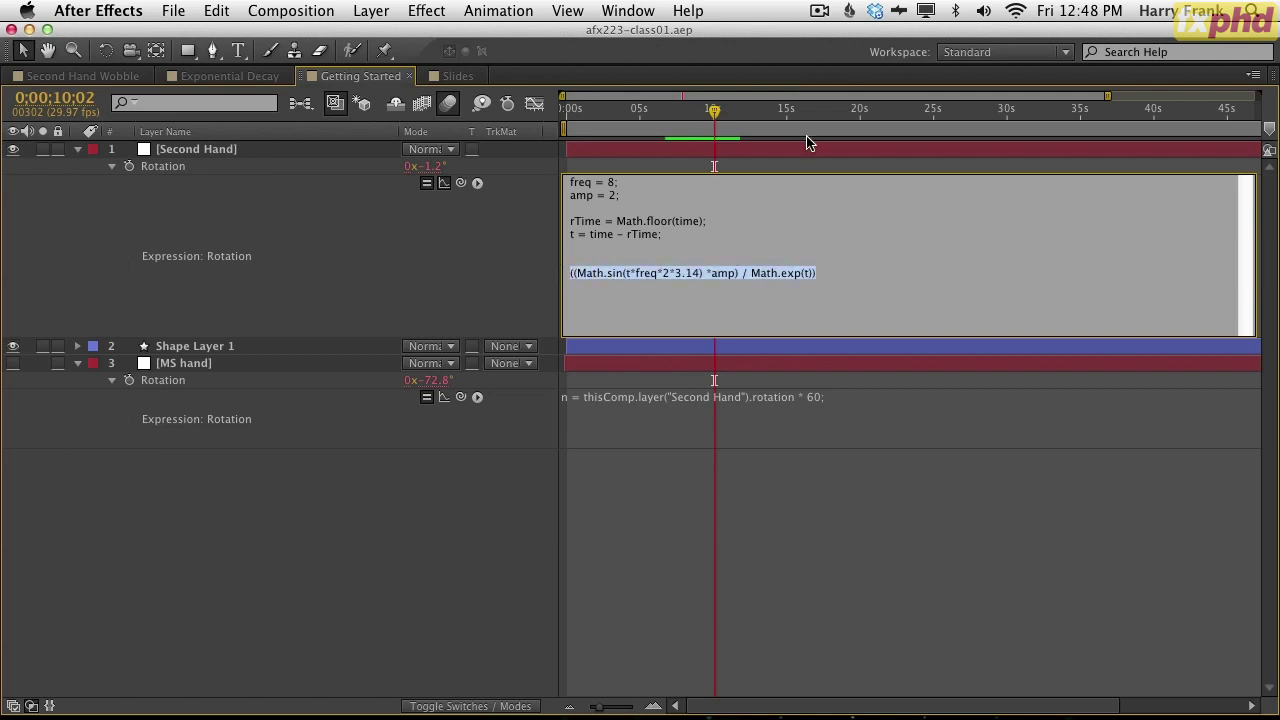
- Add rTime + in front of the parenthesized wobble formula and preview the second hand's motion
key(Left)
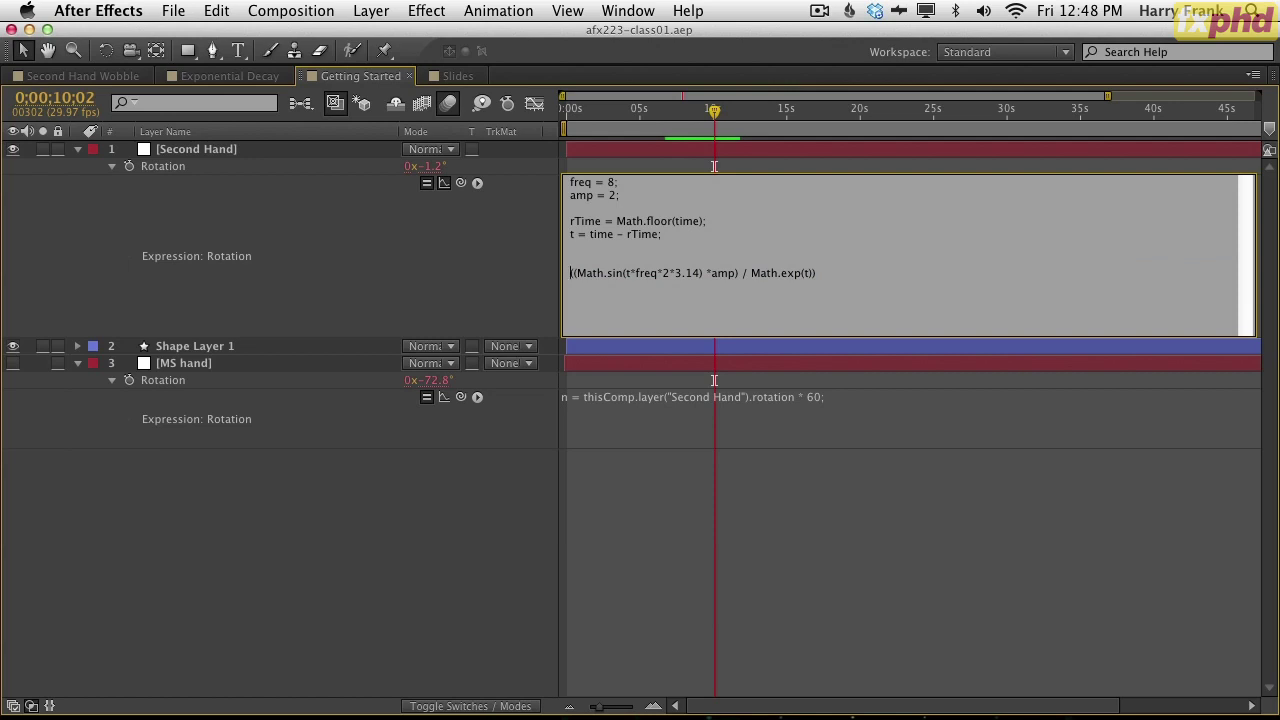
text(rTime )
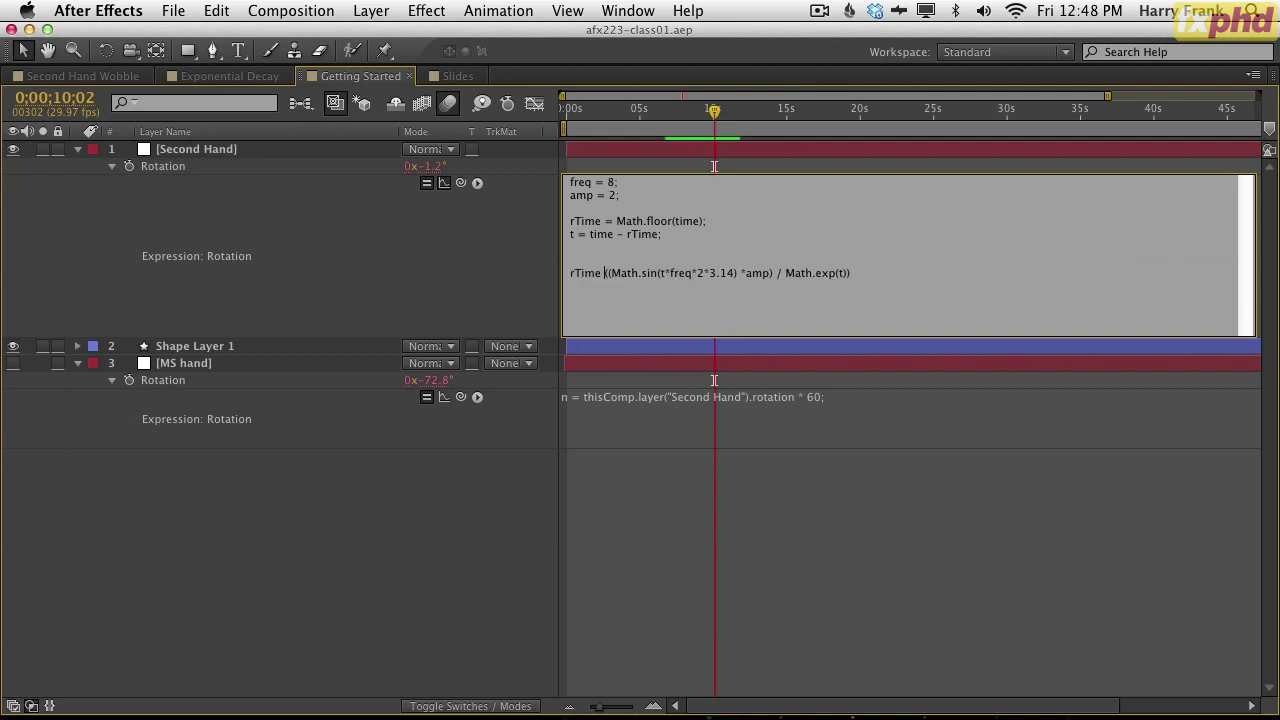
text(+)
key(KP_Enter)
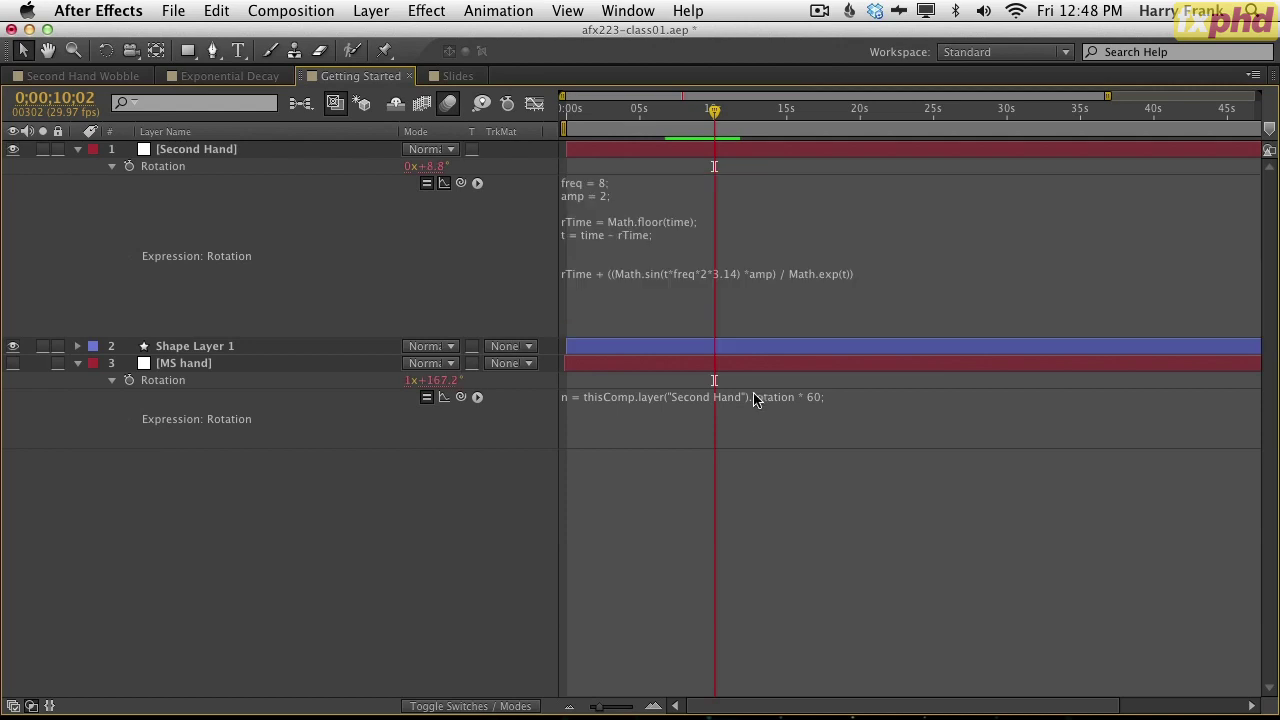
key(grave)
key(space)
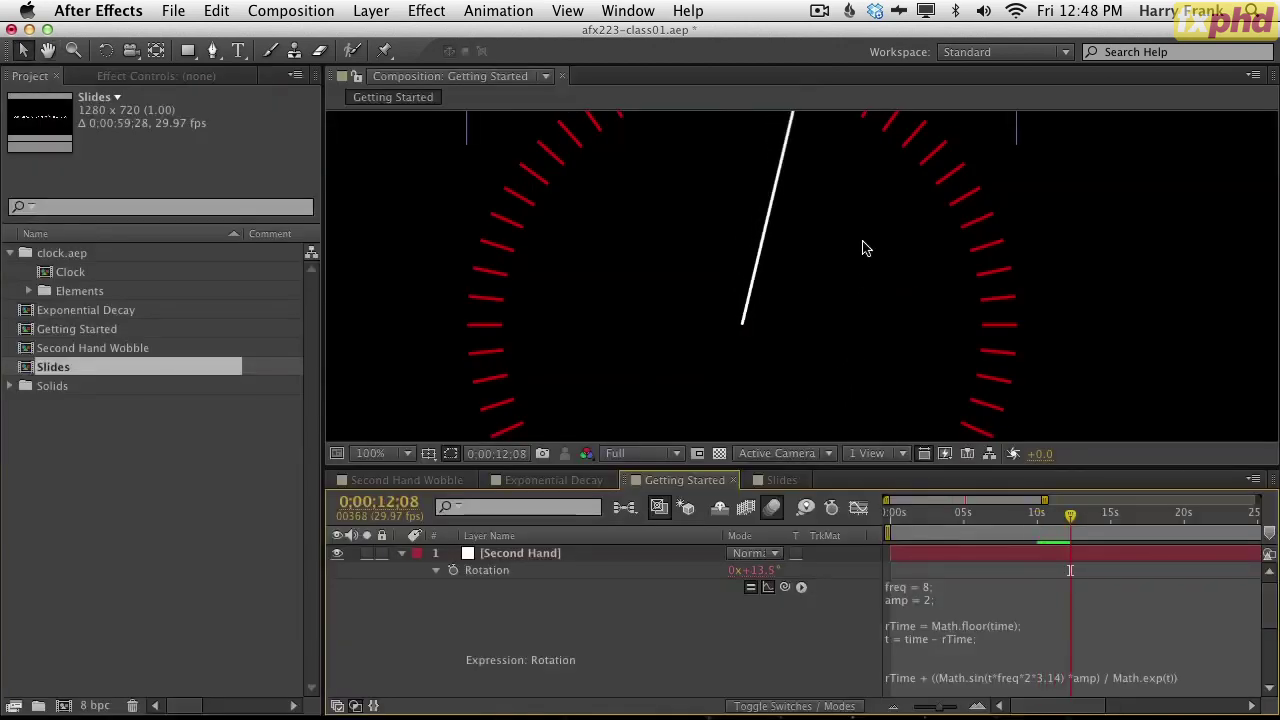
- Change rTime to (rTime*6) at the start of the Second Hand's Rotation formula
key(grave)
click(598, 275)
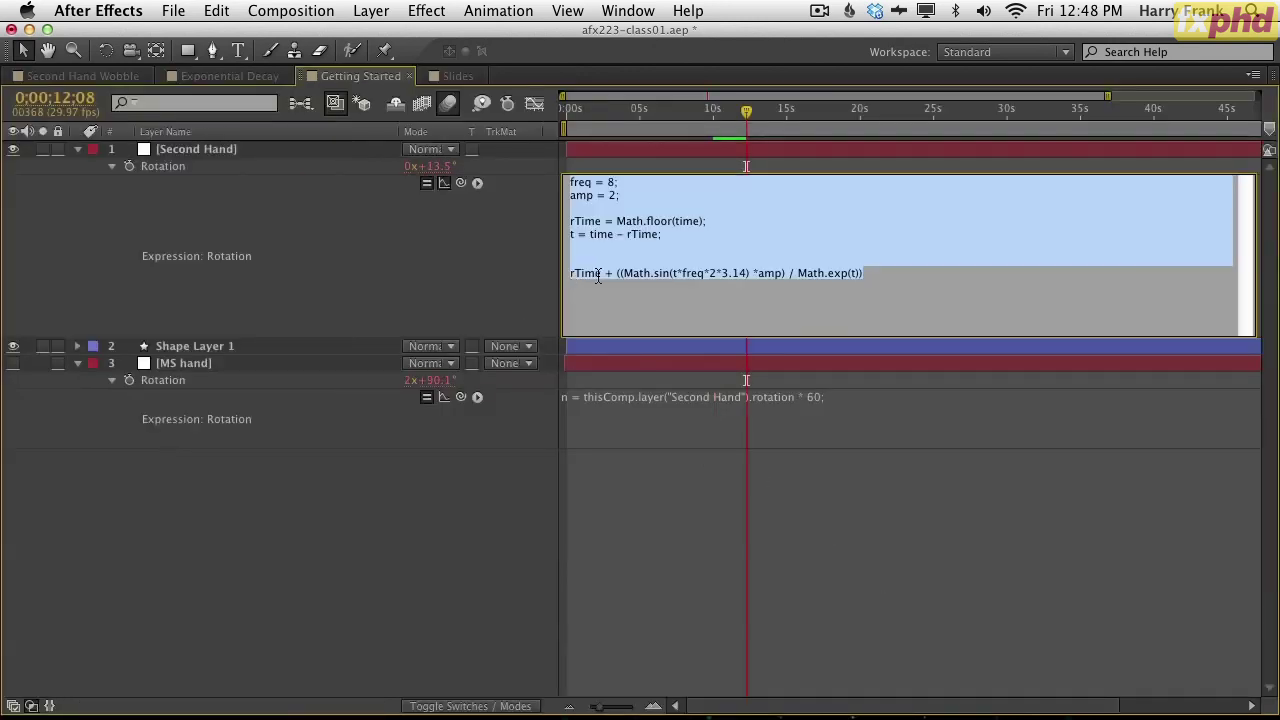
click(599, 274)
text(*6)
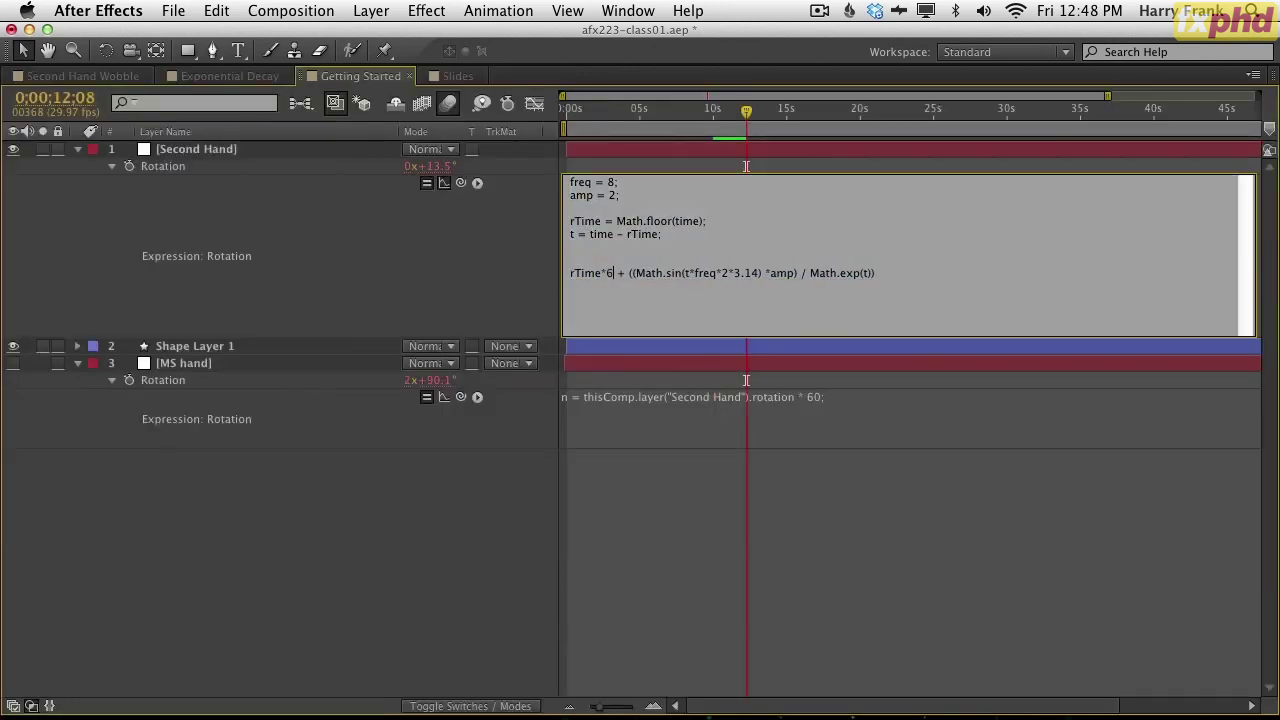
text(()
key(BackSpace)
text())
key(Up)
key(Right)
text(()
key(KP_Enter)
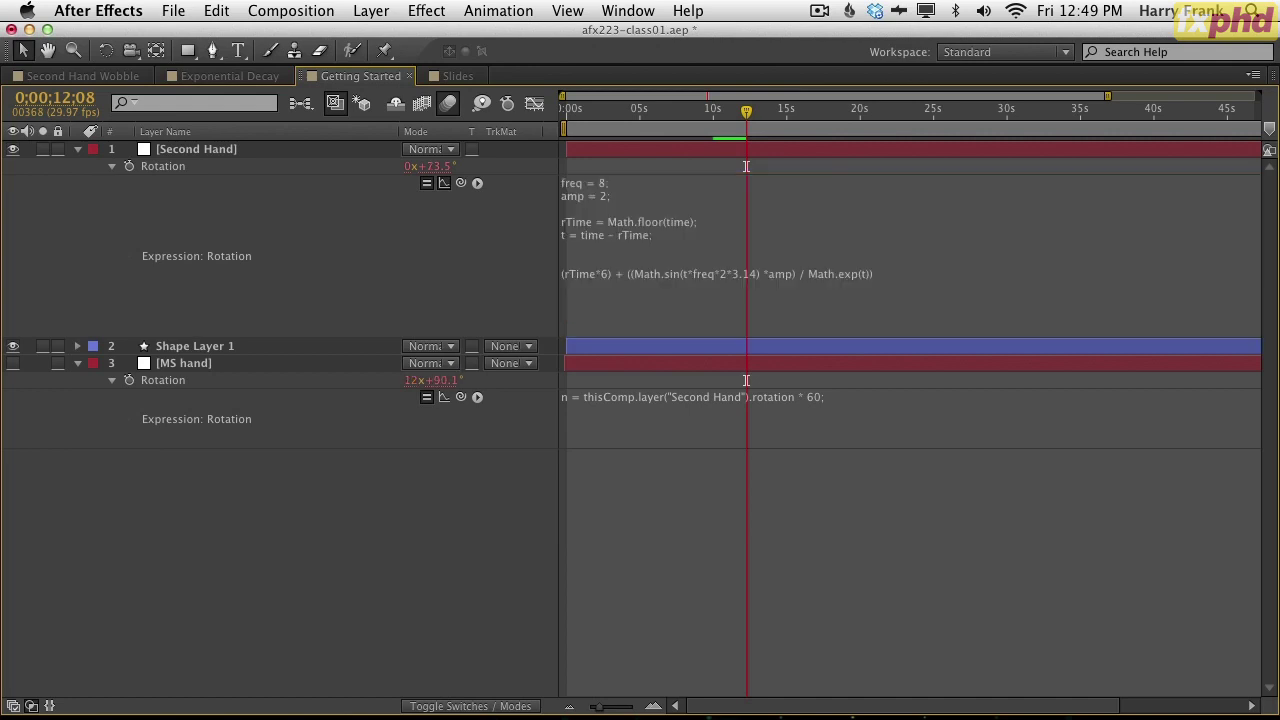
- Preview the second hand's wobbling ticks from 0;00;12;08 and save the project
key(grave)
key(space)
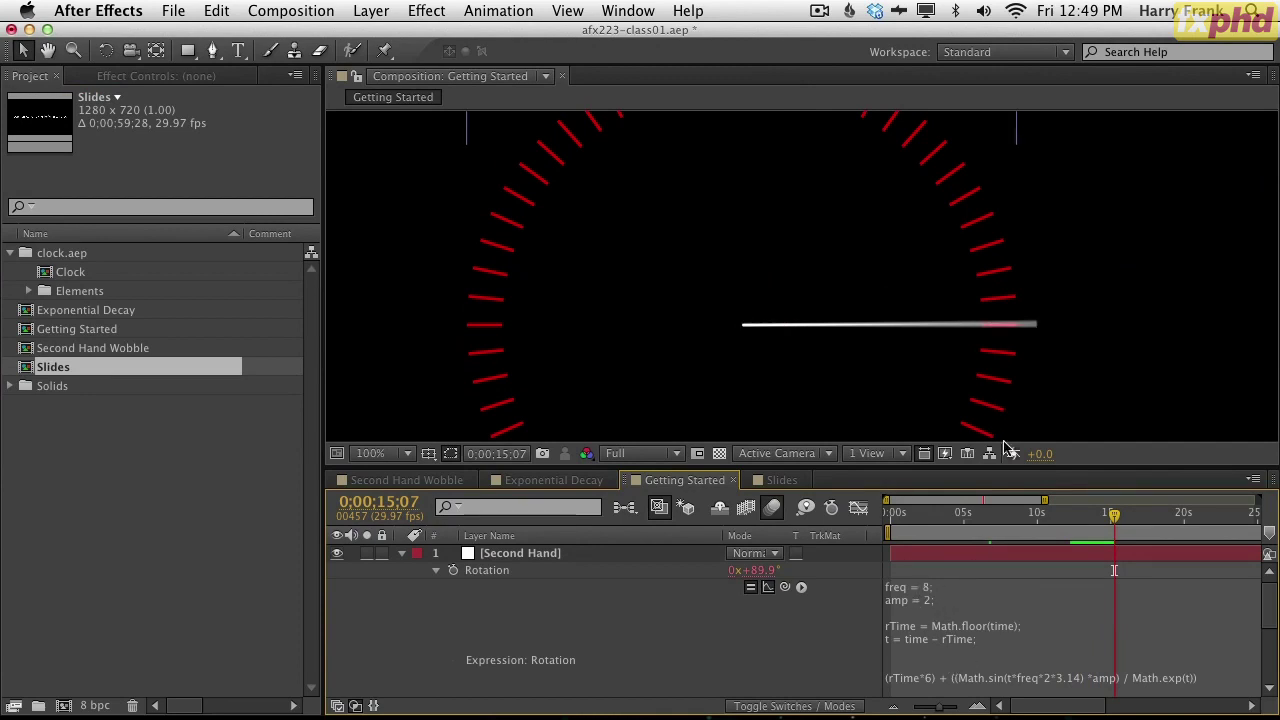
key(grave)
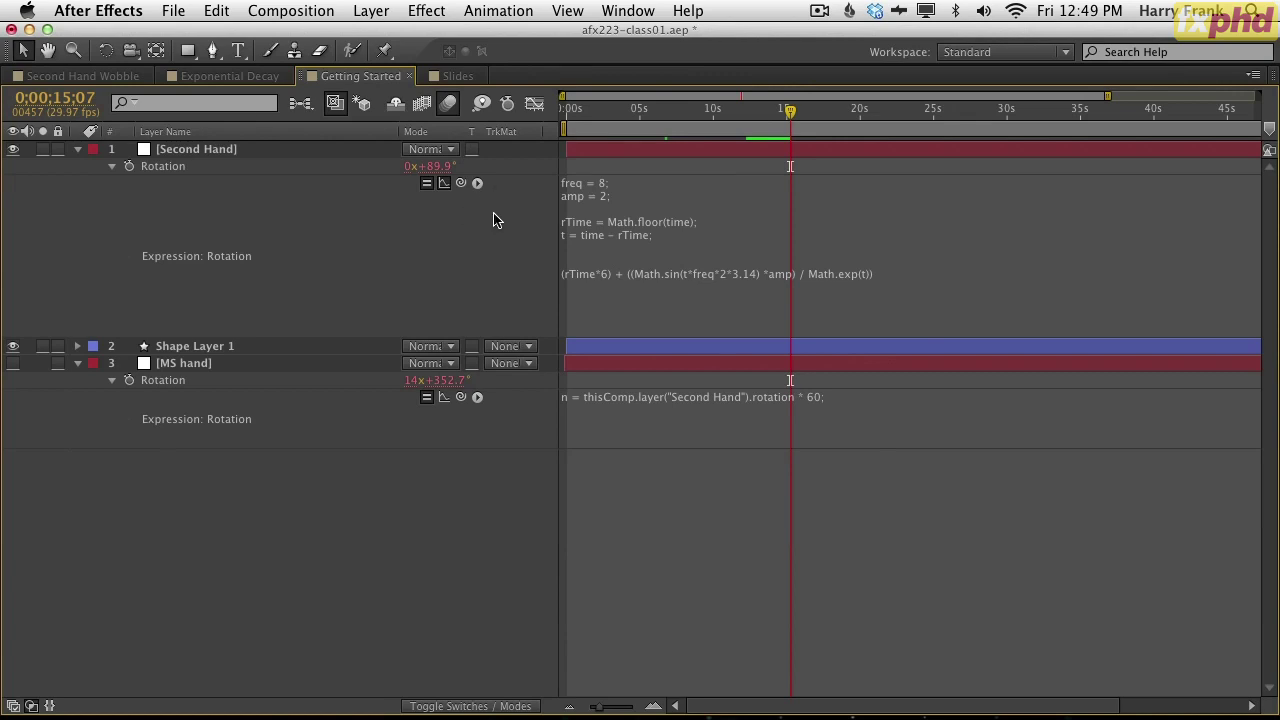
key(super+s)
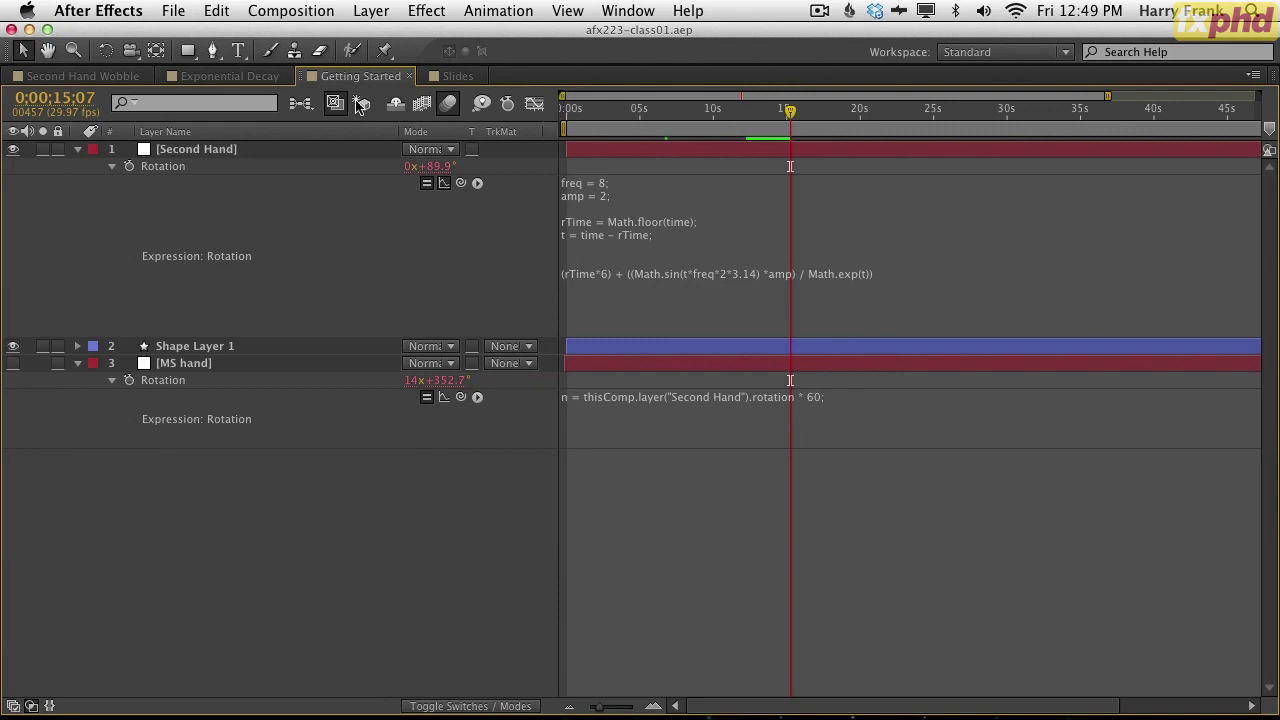
- Scrub the Exponential Decay composition and examine the Second Hand's decaying Rotation curve in the graph
click(257, 77)
drag(599, 120, 607, 270)
click(534, 103)
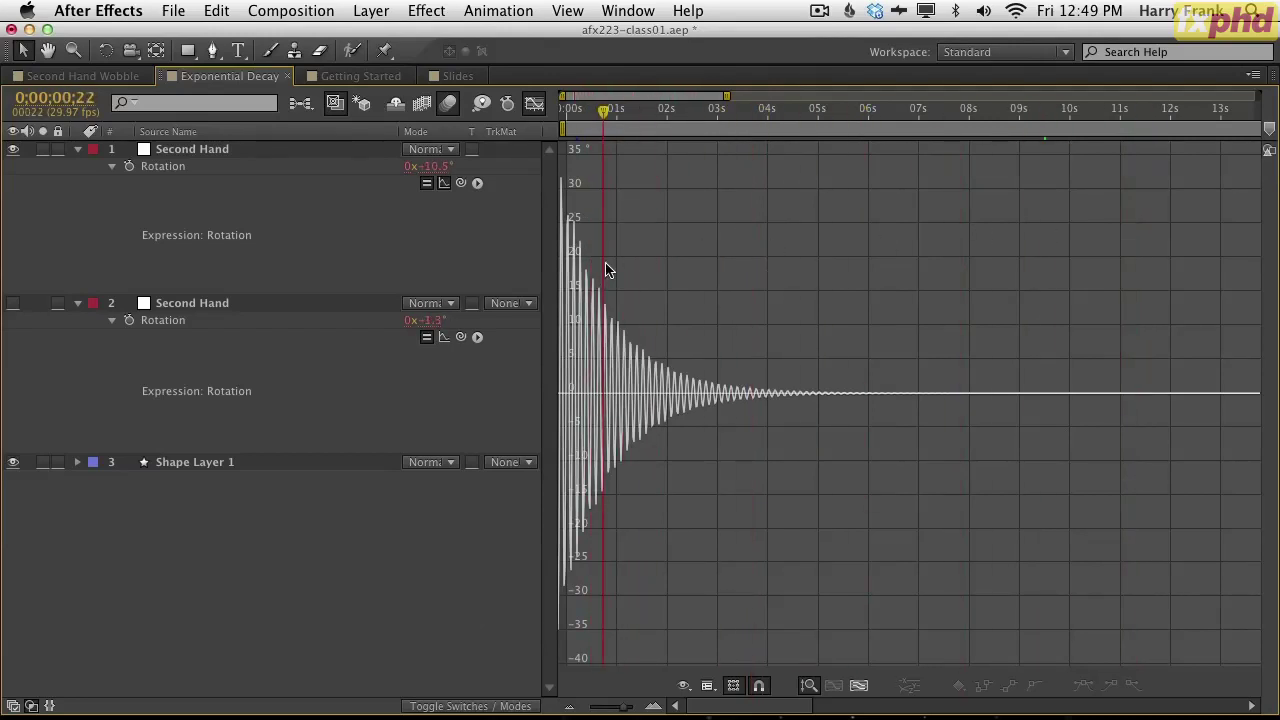
drag(603, 137, 893, 150)
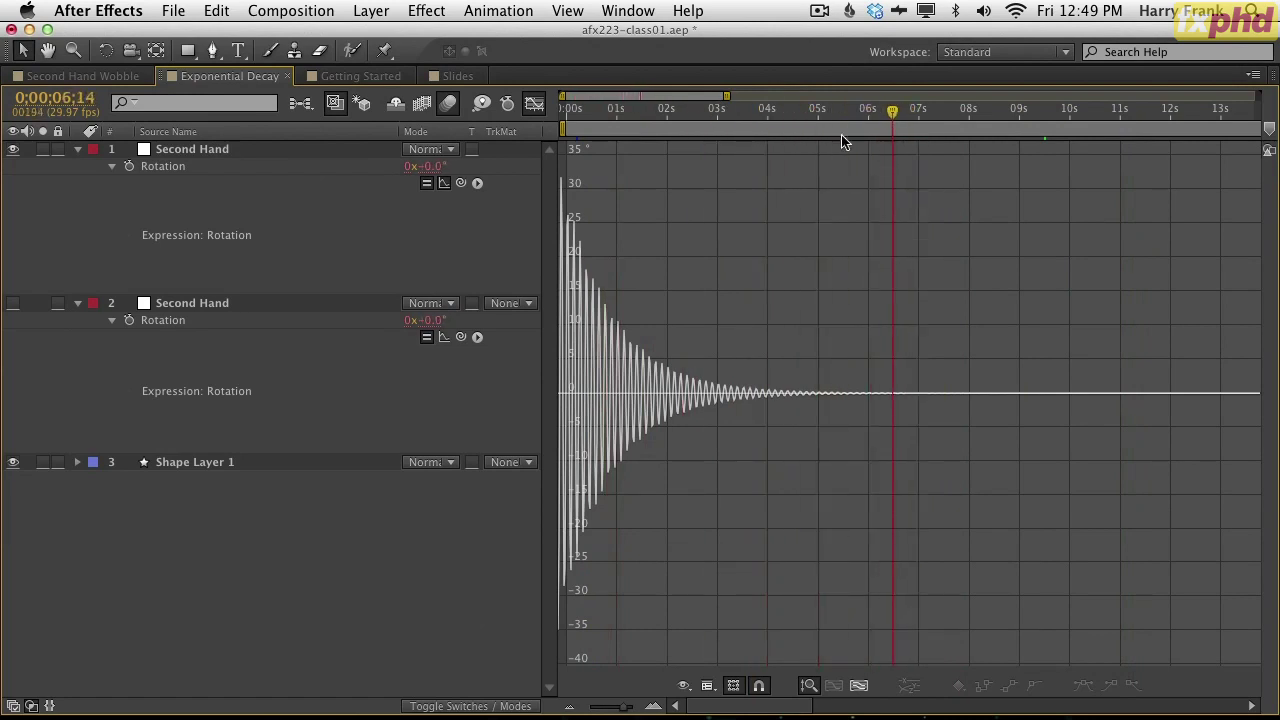
click(535, 104)
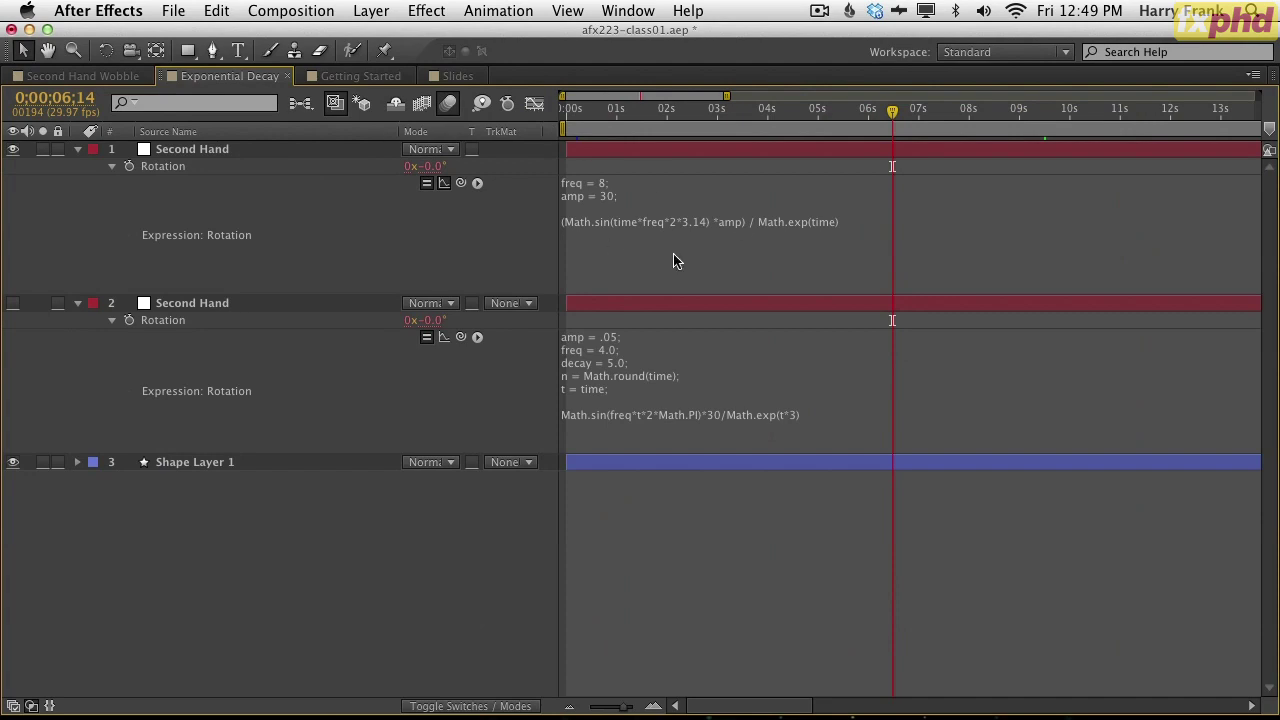
- Add the line decay = 5; below amp in the top Second Hand's Rotation expression in Exponential Decay
click(612, 200)
key(Escape)
click(623, 218)
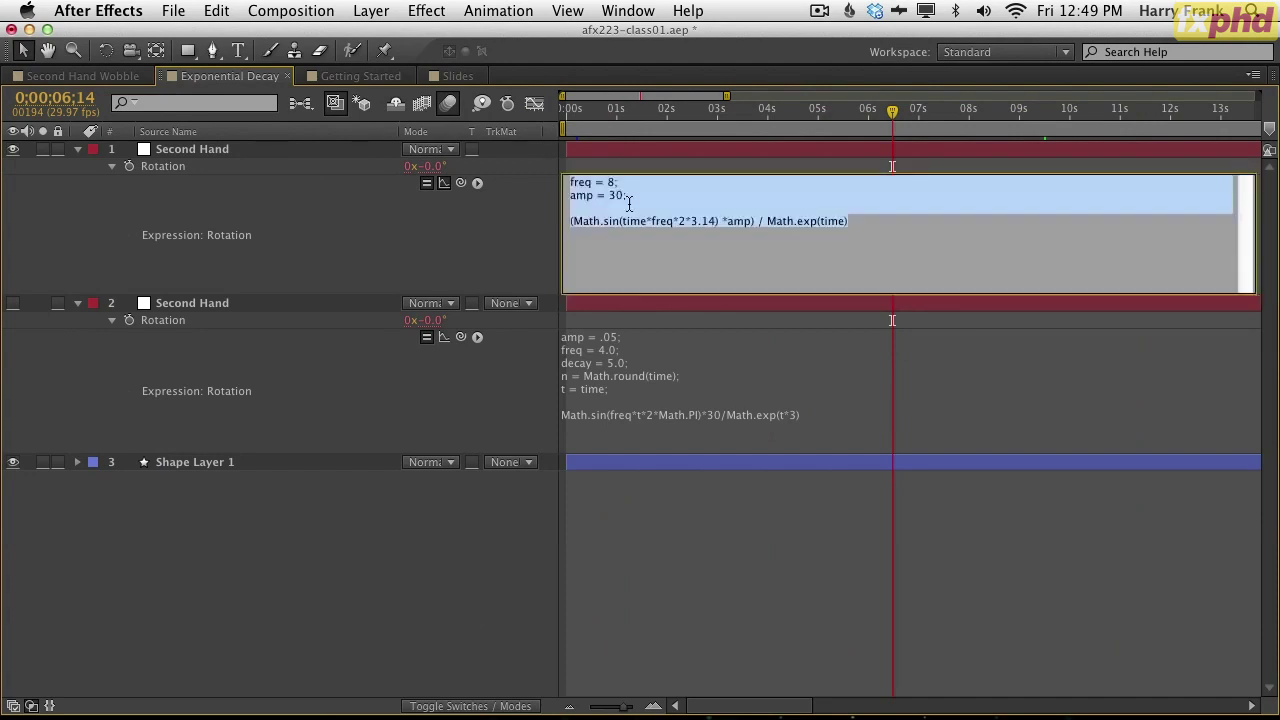
click(629, 198)
key(Return)
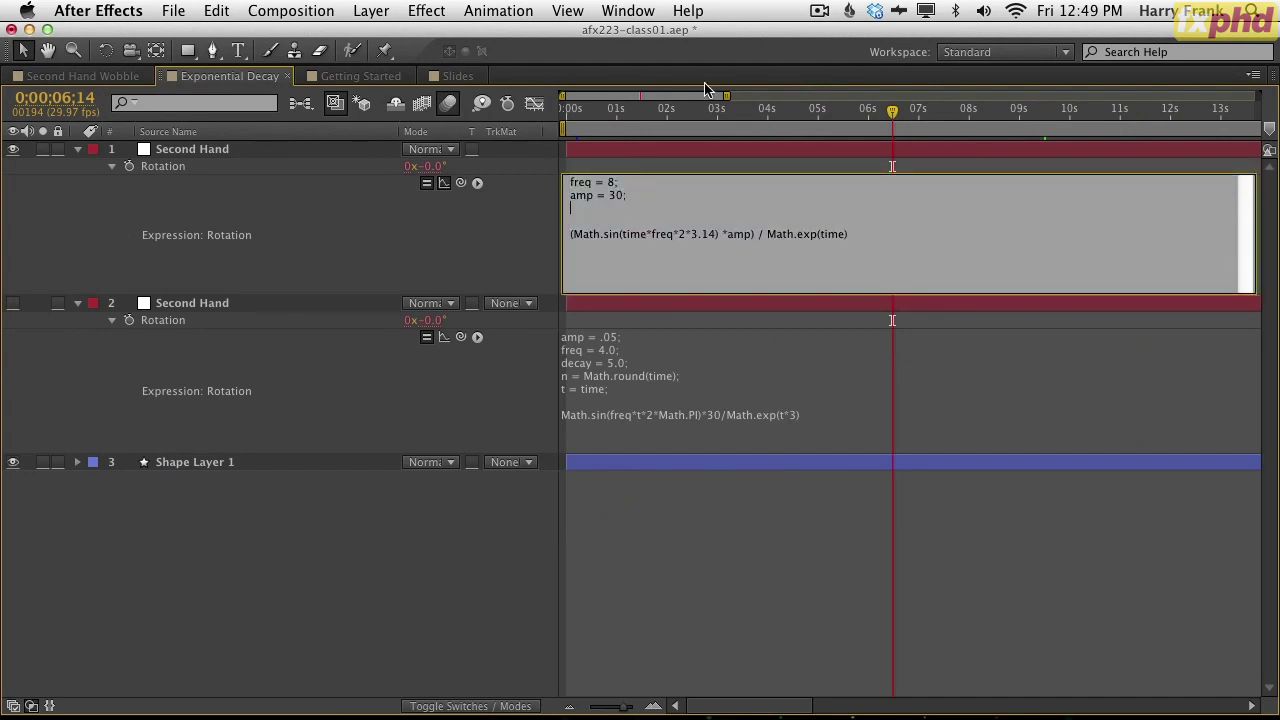
text(dv)
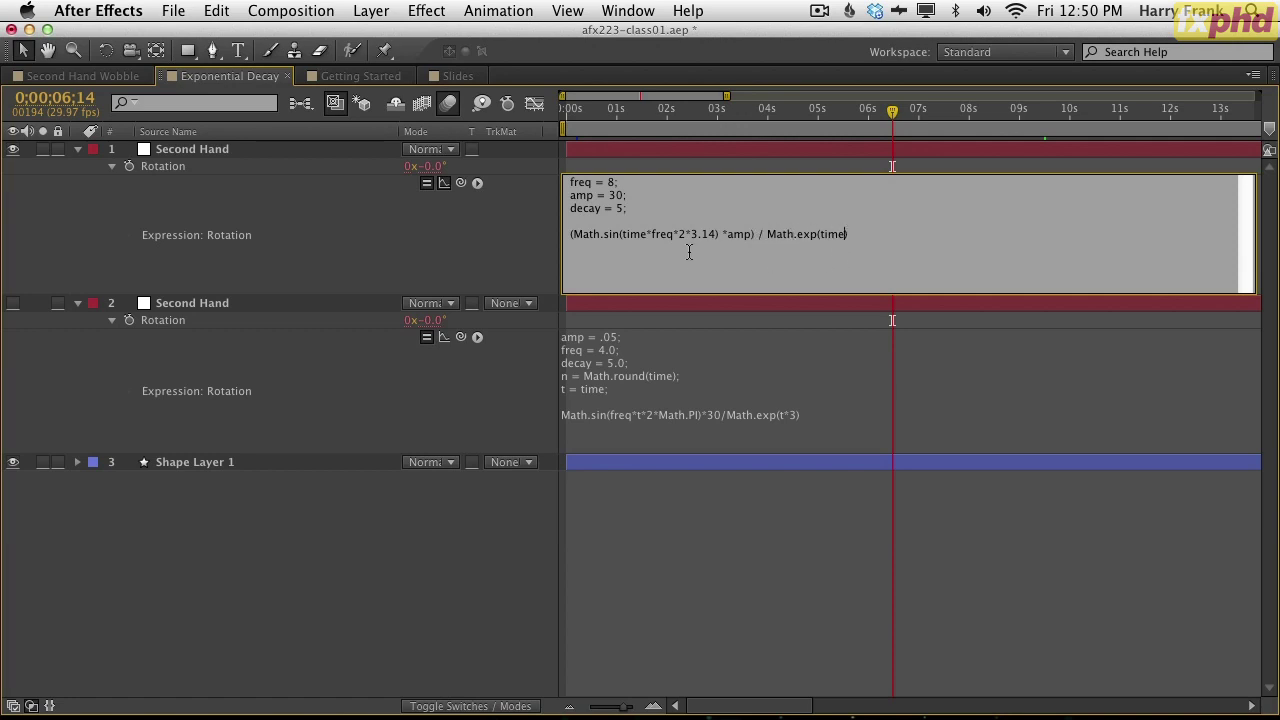
- Change Math.exp(time) to Math.exp(time*10) in the same Rotation expression and preview the second hand's motion
text(*)
text(10))
key(KP_Enter)
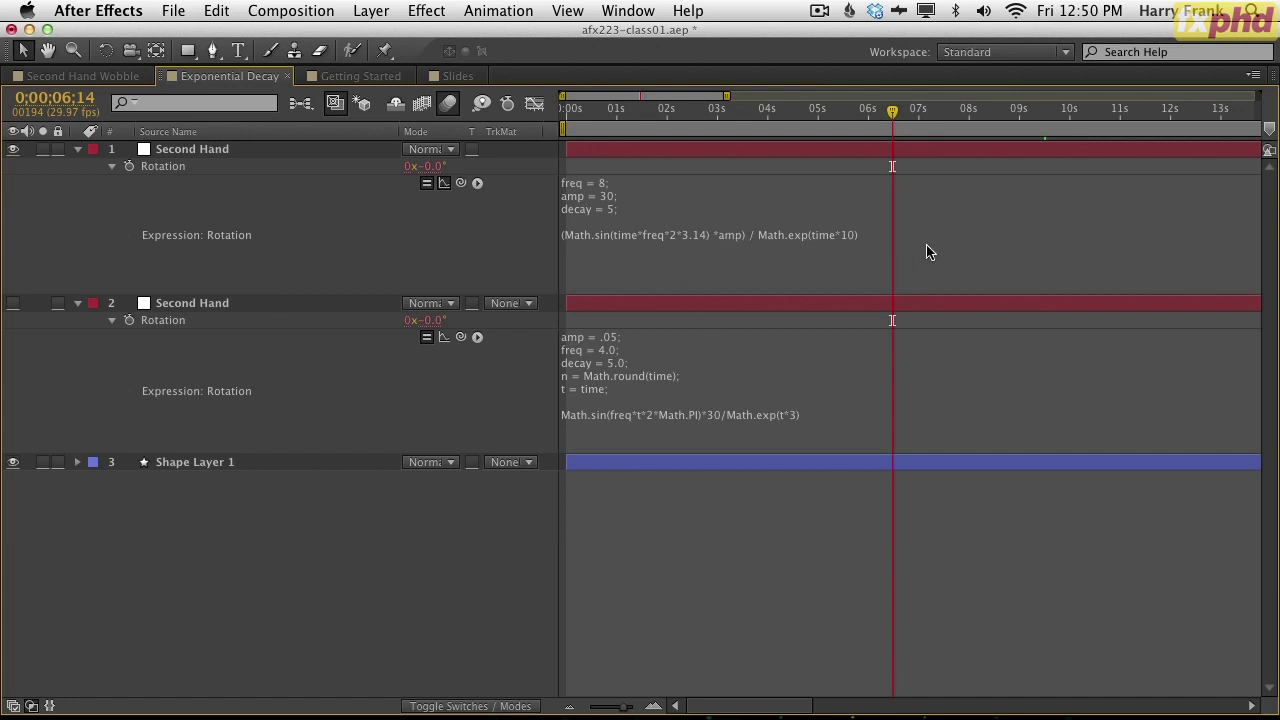
key(grave)
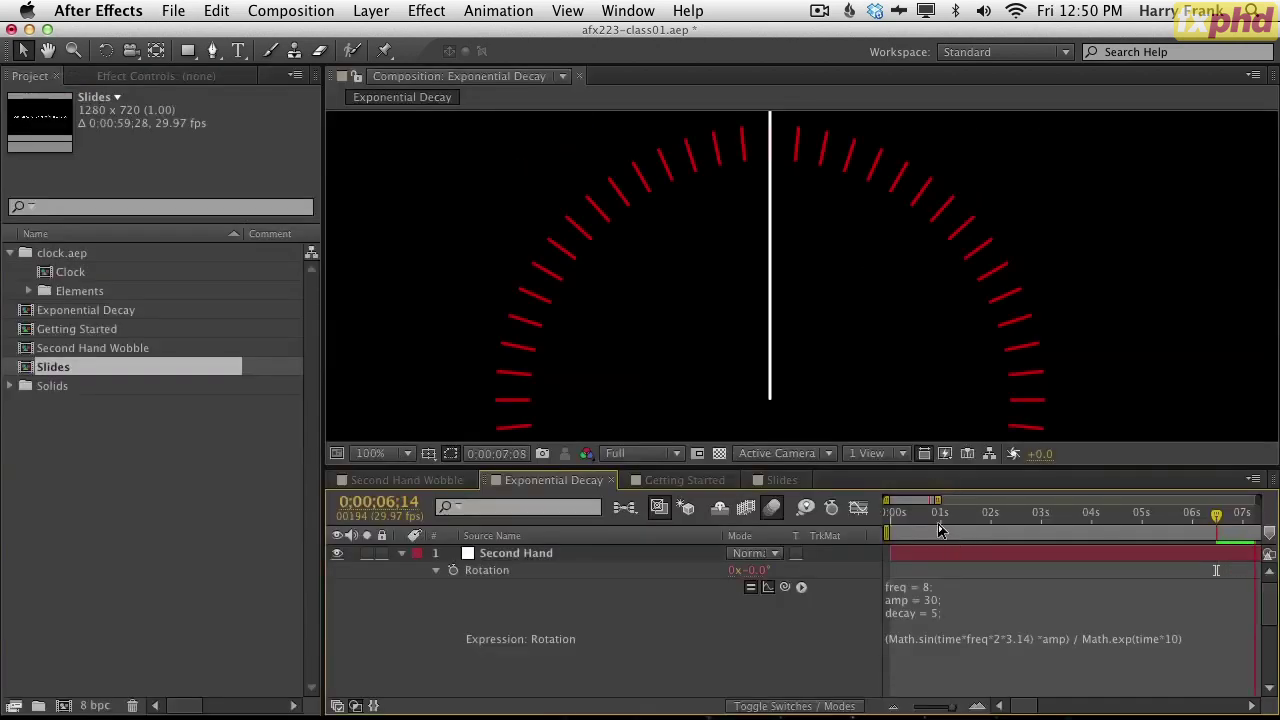
drag(937, 498, 1075, 498)
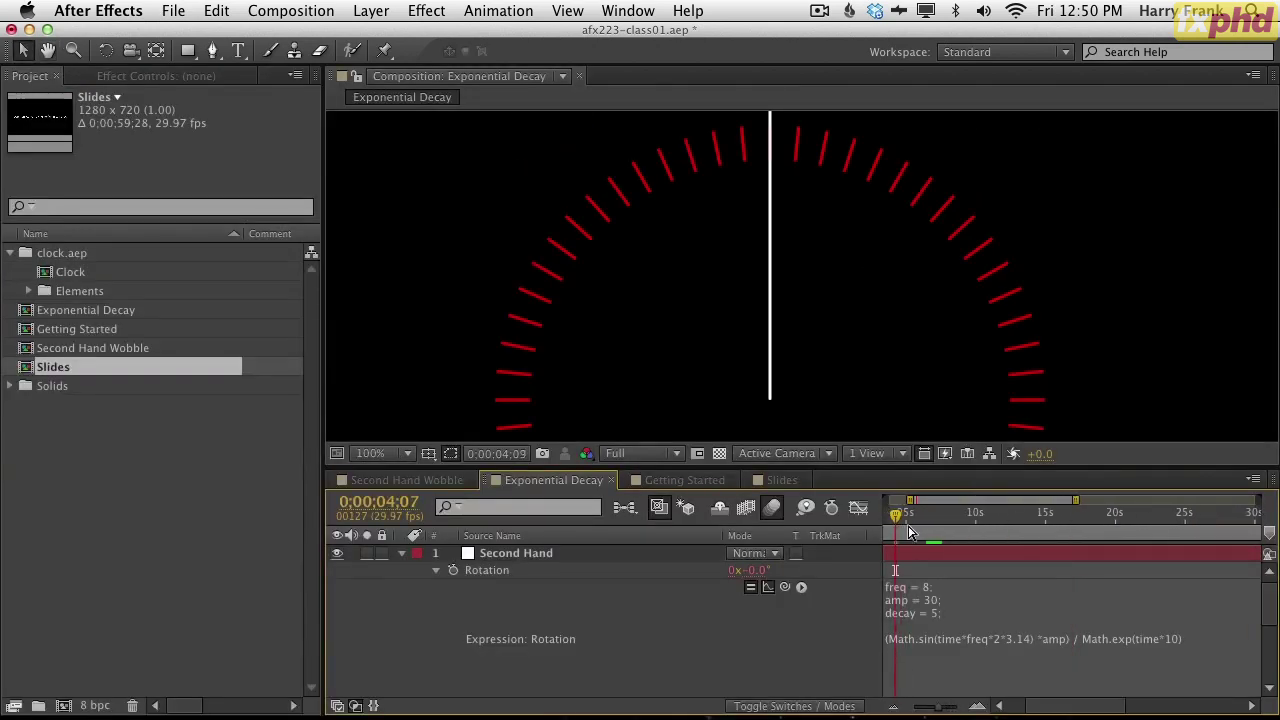
key(space)
key(grave)
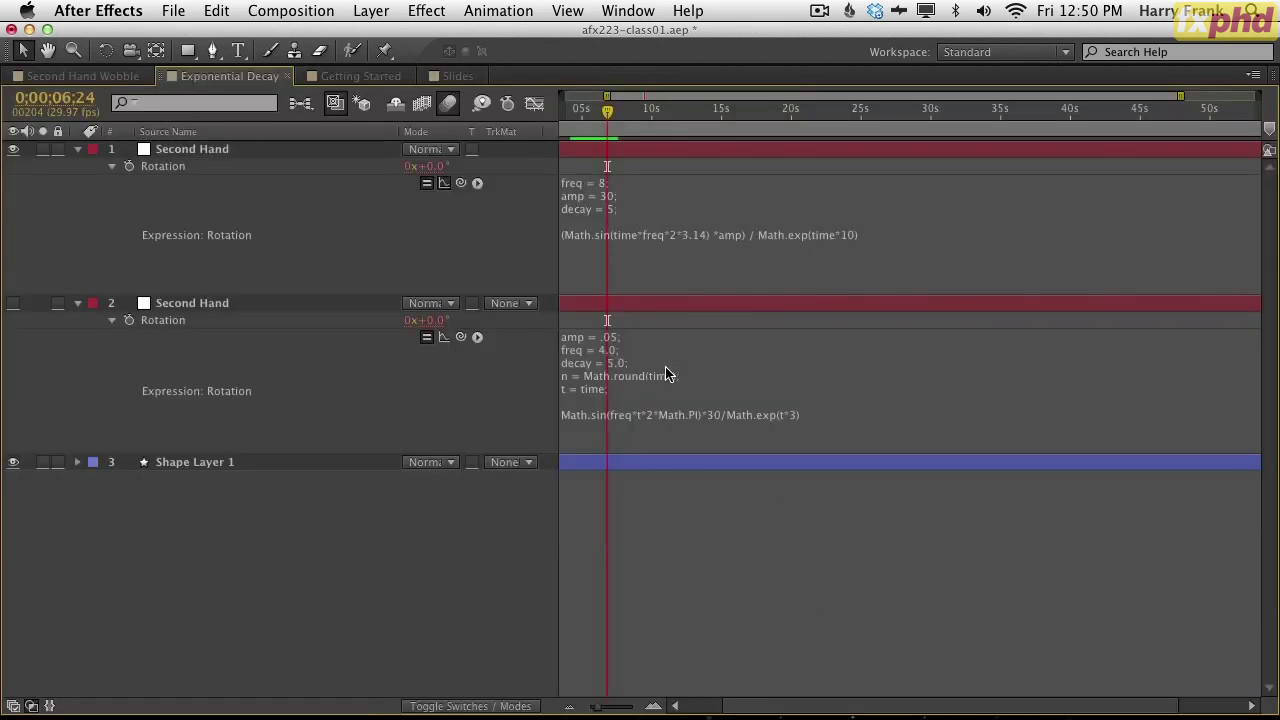
- Add the line decay = 10; below amp in the Second Hand's Rotation expression in the Getting Started composition
click(348, 78)
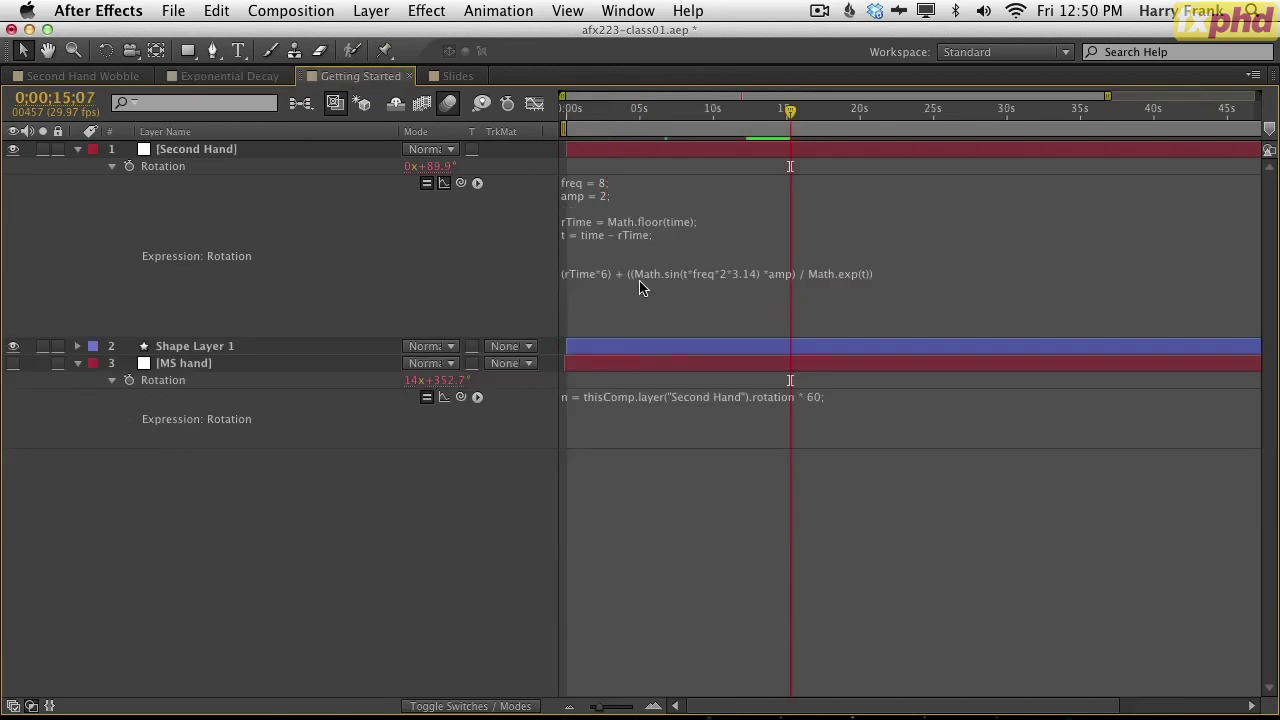
click(846, 282)
key(Right)
click(585, 206)
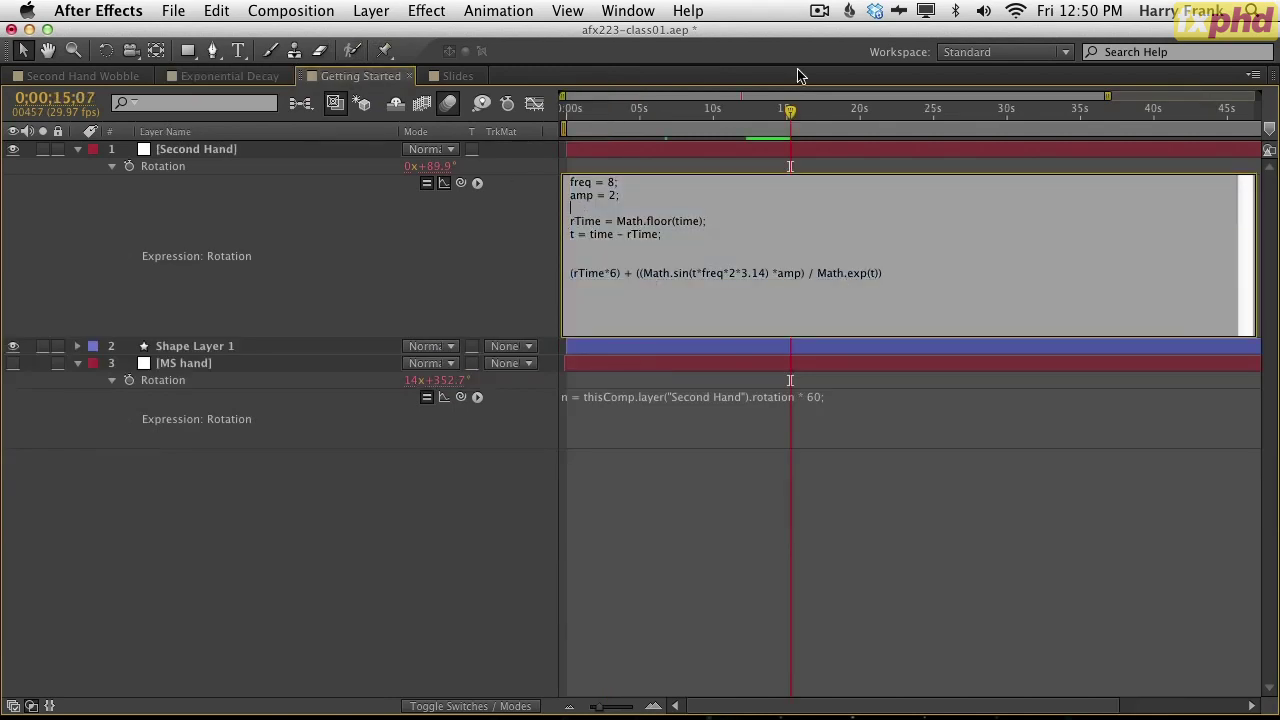
key(Return)
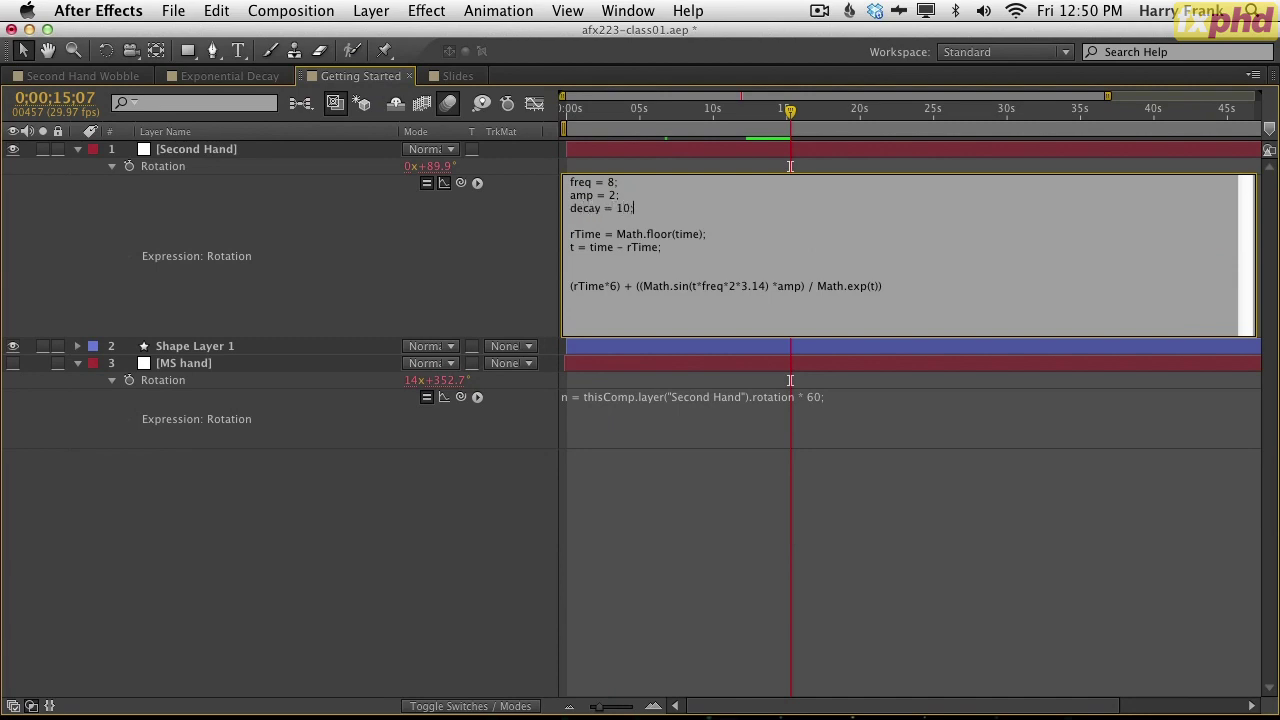
- Change Math.exp(t) to Math.exp(t*10) in Getting Started's Second Hand Rotation formula and preview the faster-settling wobble
drag(865, 265, 872, 288)
click(872, 288)
text(*10)
key(KP_Enter)
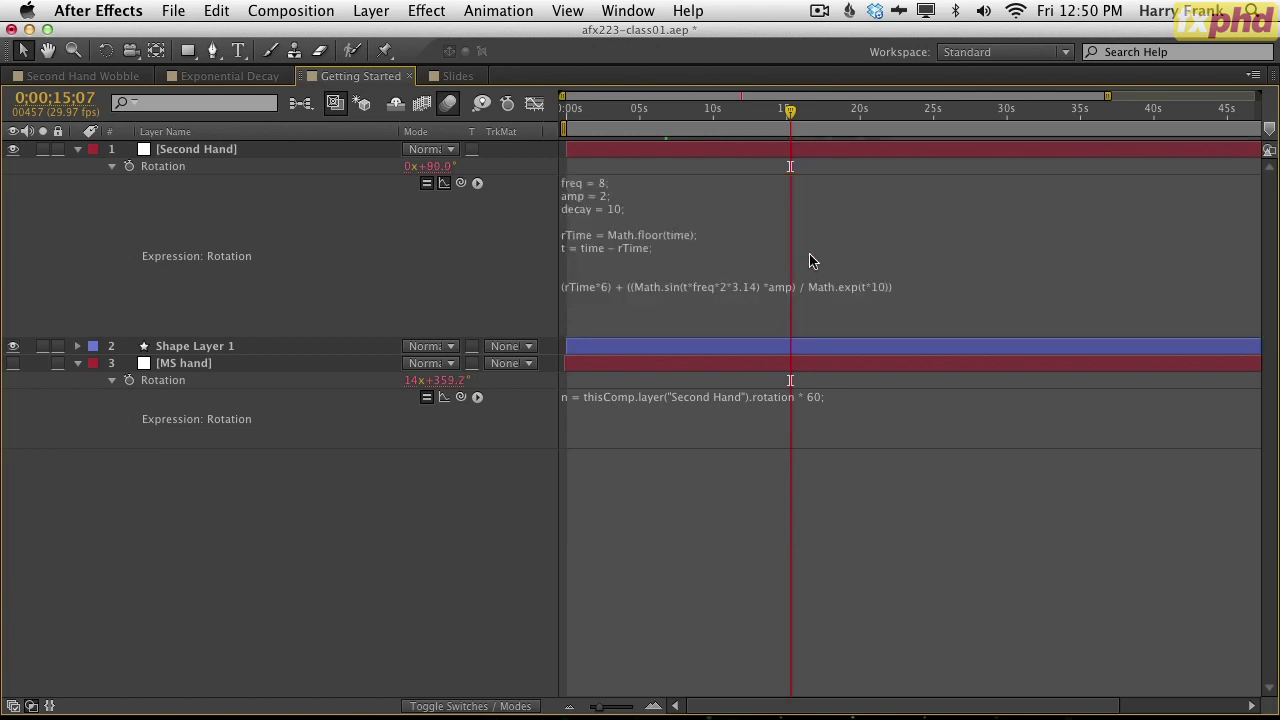
key(grave)
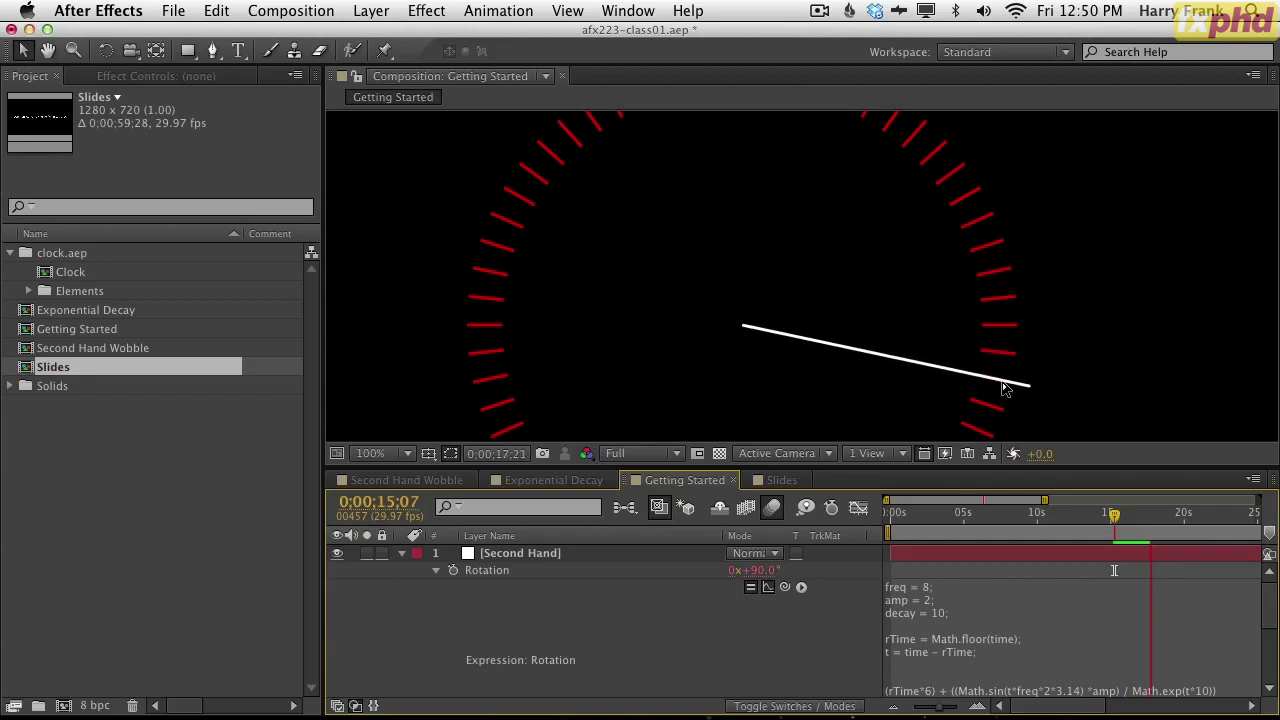
key(space)
drag(1043, 400, 989, 306)
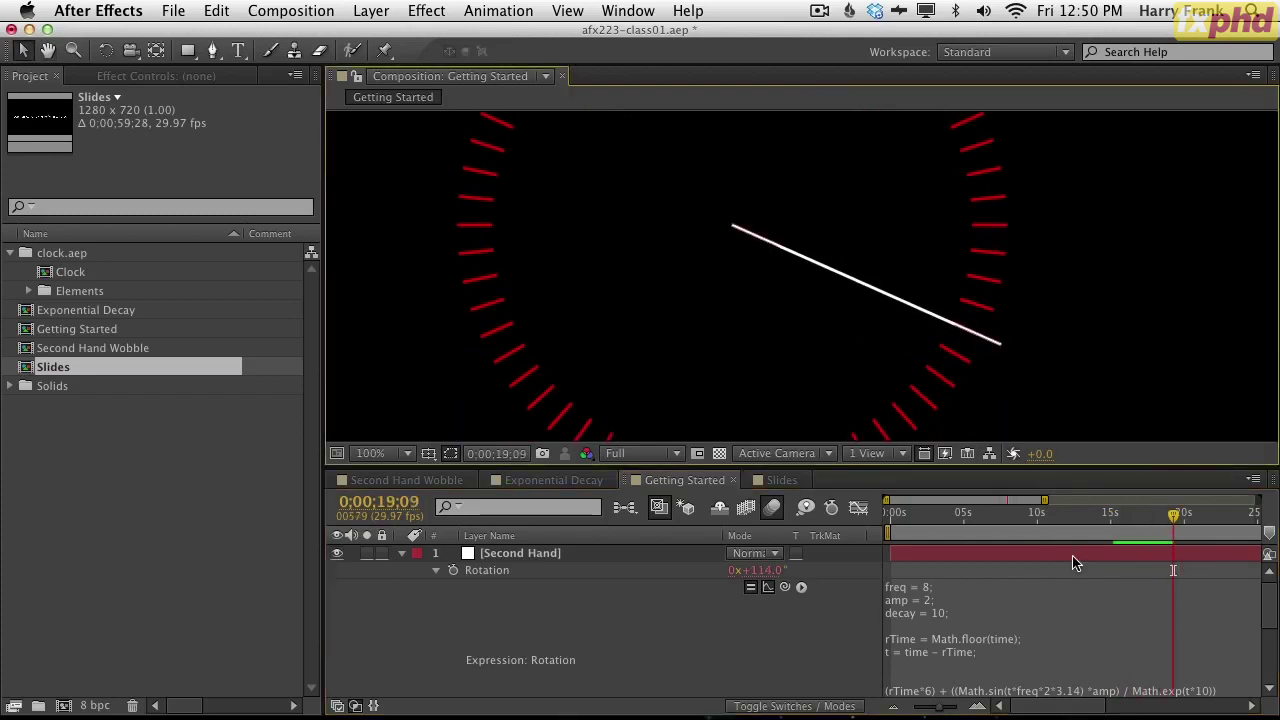
- Replace the 10 inside Math.exp(t*10) with the decay variable and preview the second hand from 0;00;10;06
key(grave)
click(893, 262)
click(870, 286)
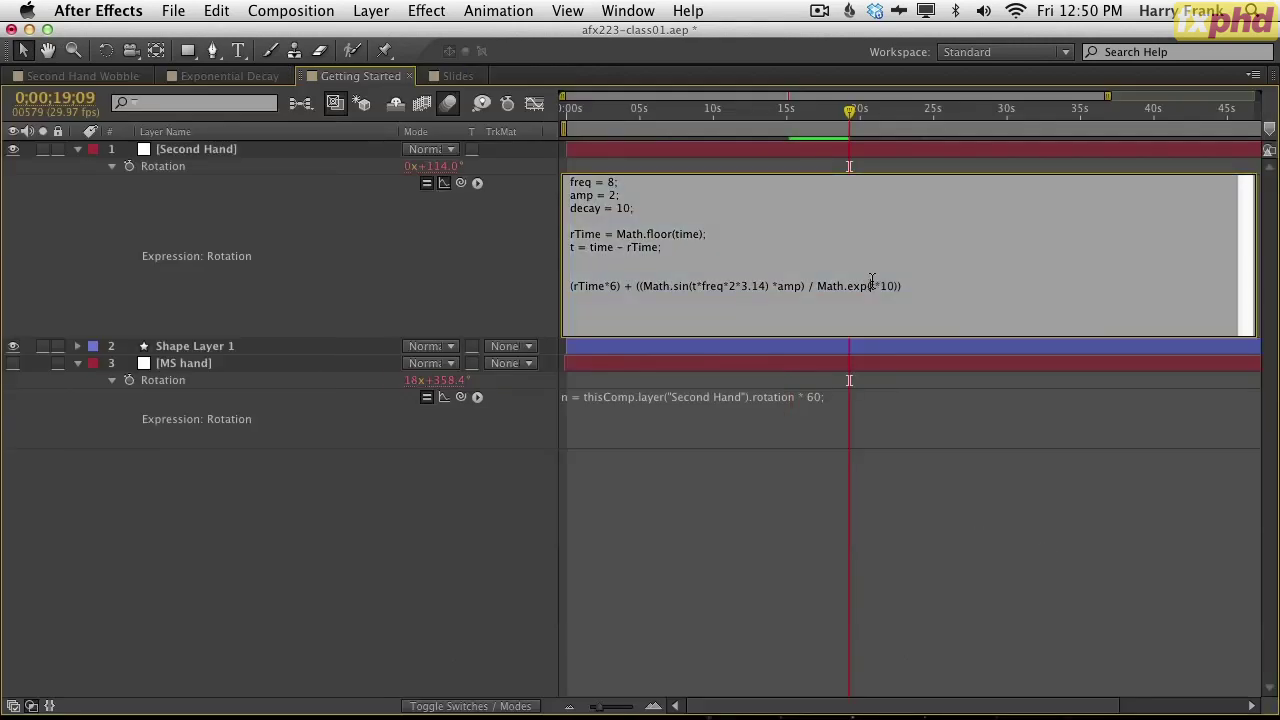
drag(872, 283, 880, 285)
click(882, 286)
drag(575, 110, 716, 110)
click(876, 286)
click(875, 286)
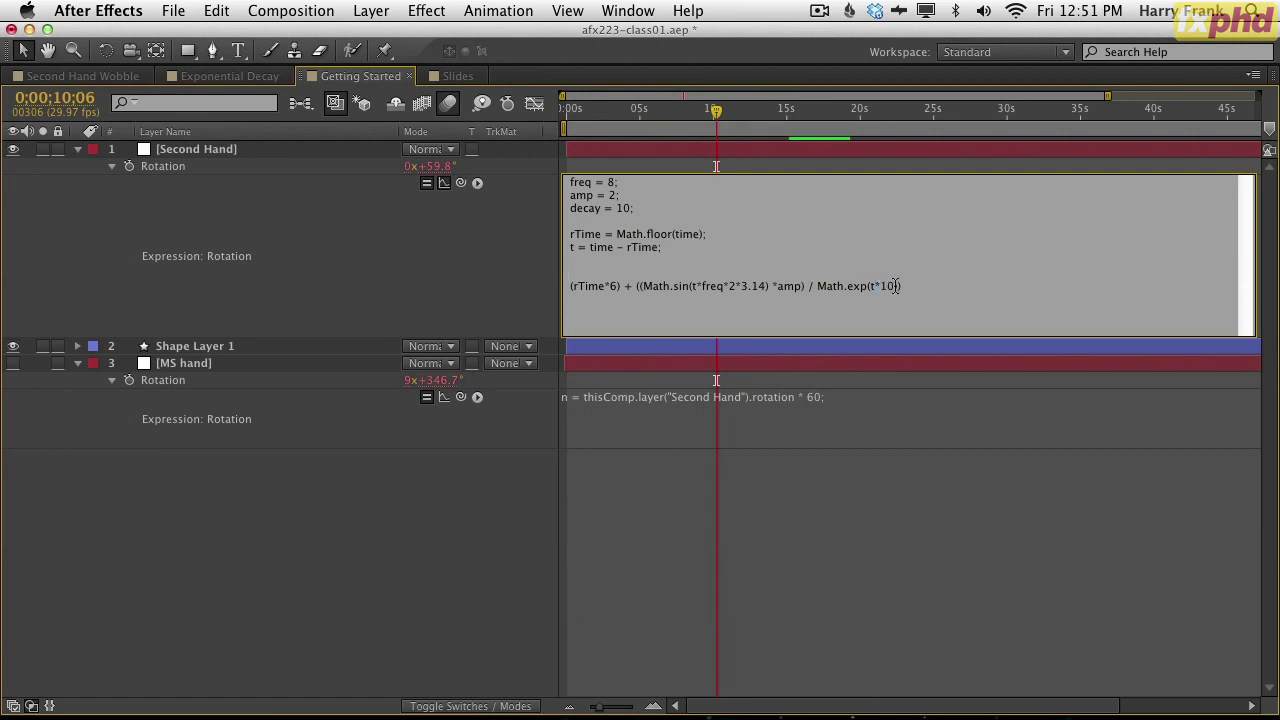
drag(898, 286, 846, 286)
click(846, 286)
key(BackSpace)
key(BackSpace)
text(decay)
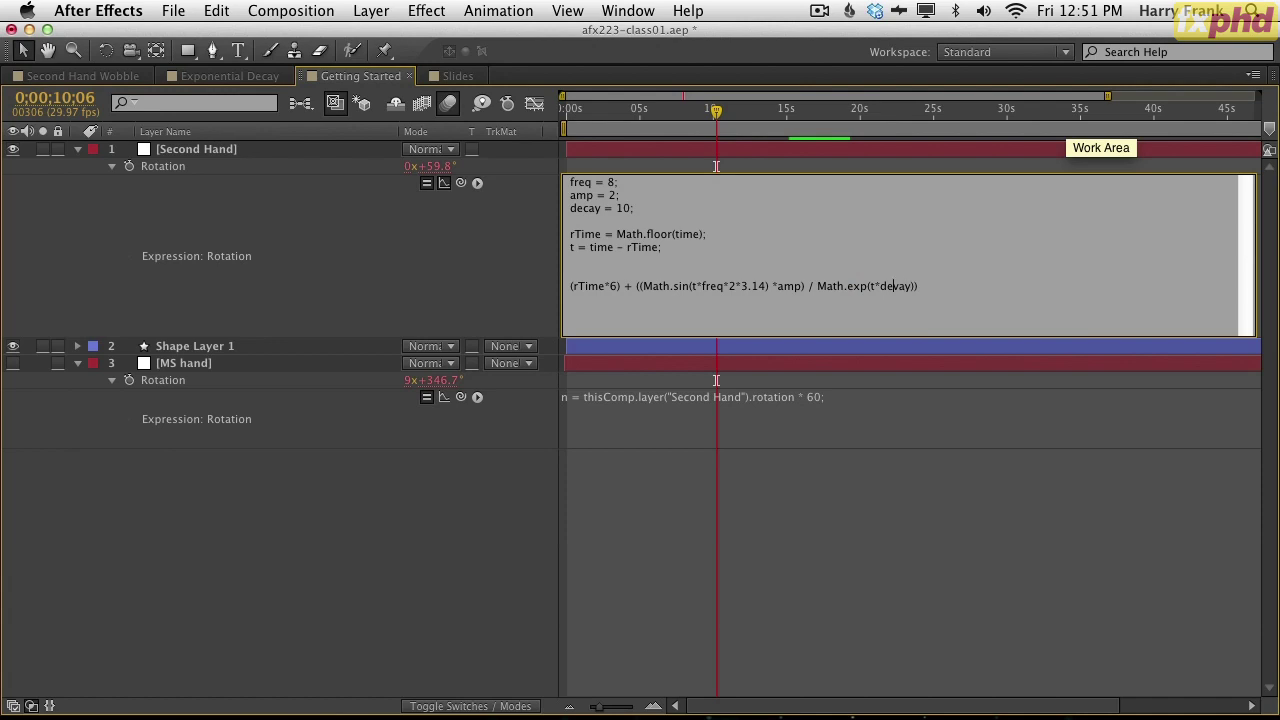
key(KP_Enter)
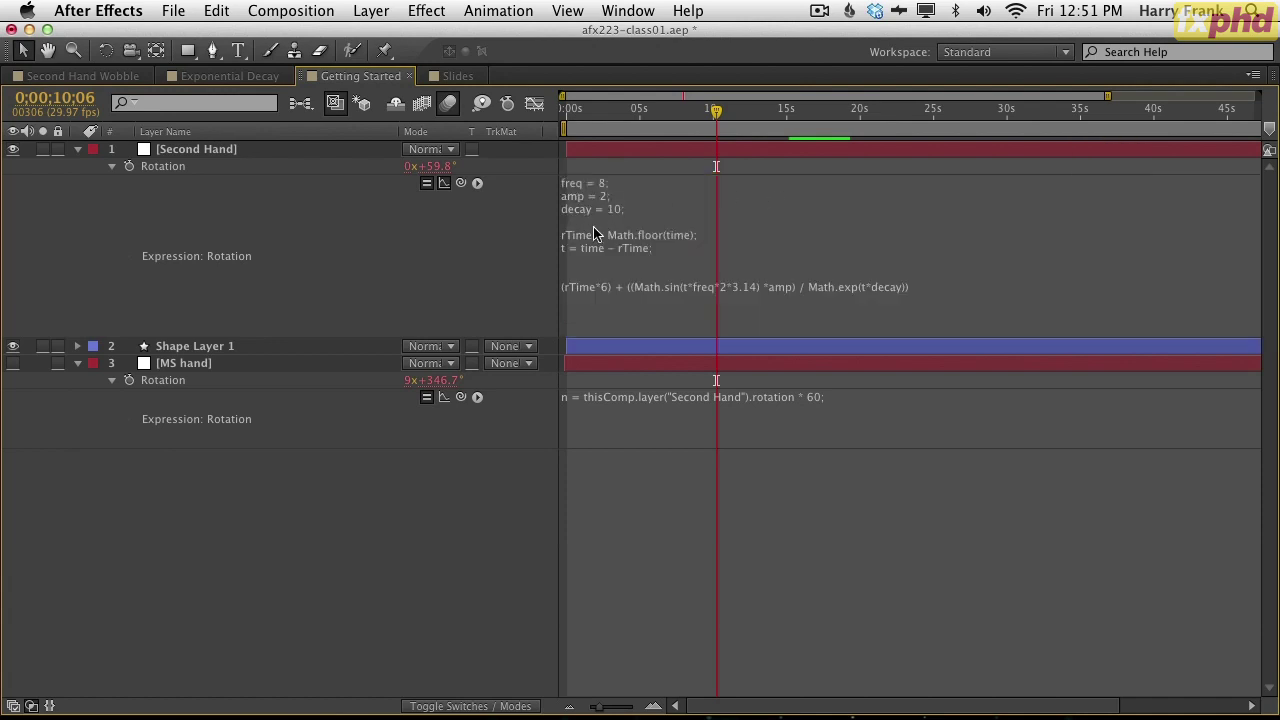
key(grave)
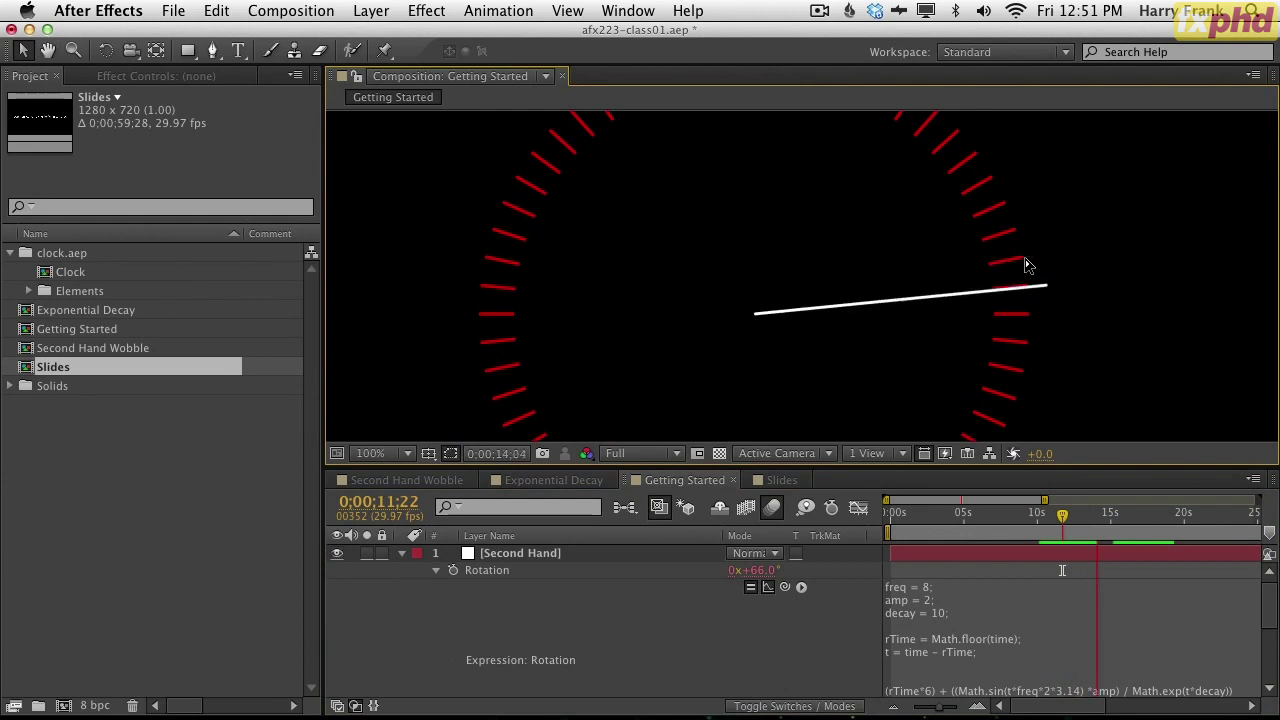
- Set decay to 4 in the Second Hand's Rotation expression and preview the wobble
click(943, 611)
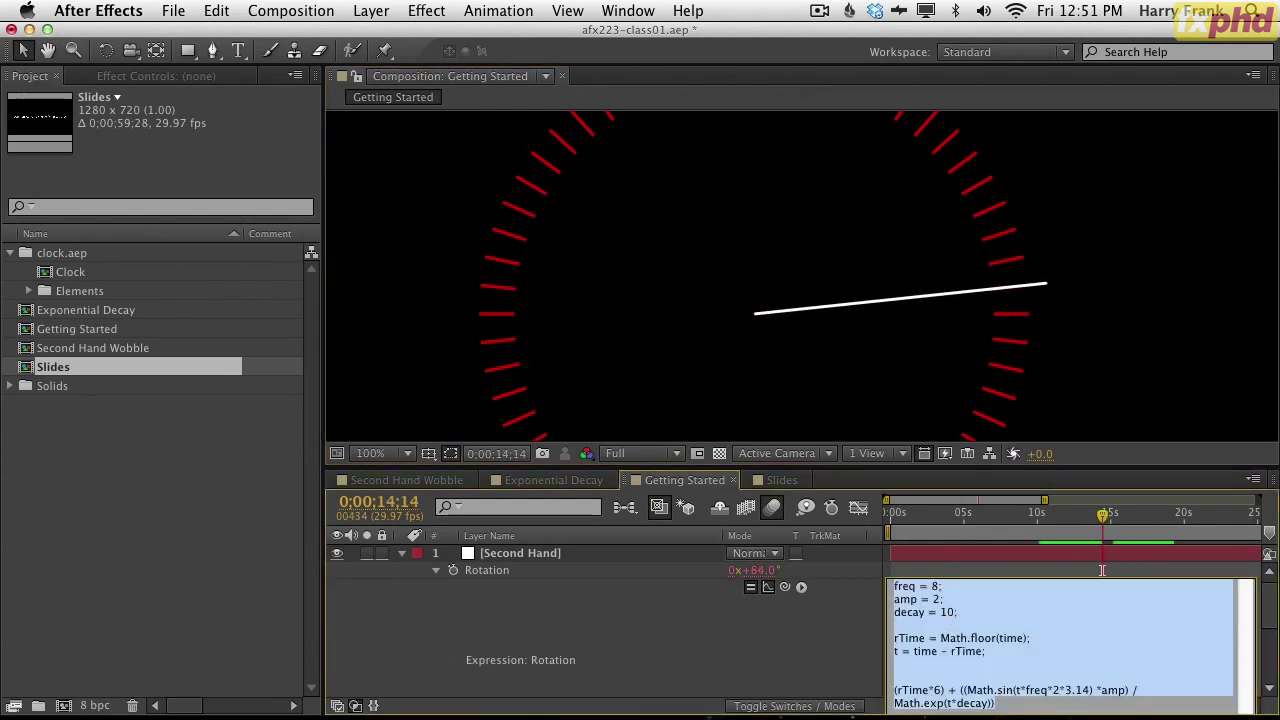
click(941, 612)
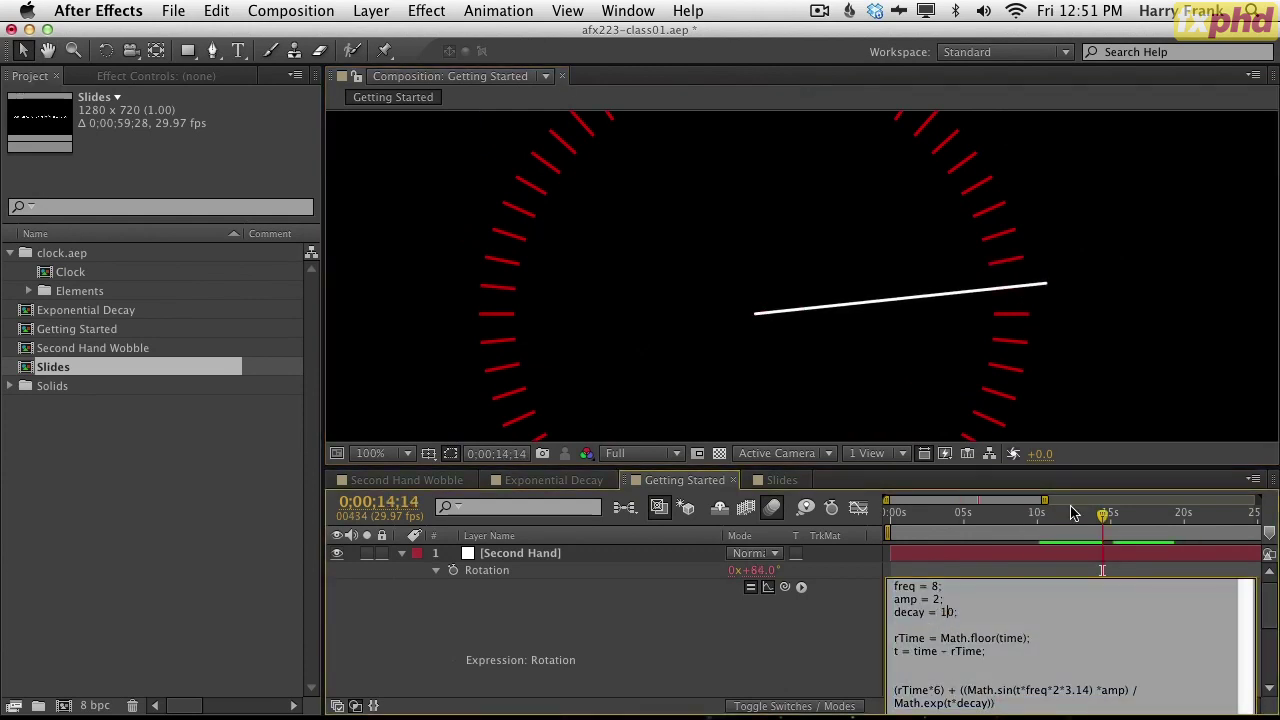
key(BackSpace)
key(Delete)
text(4)
key(KP_Enter)
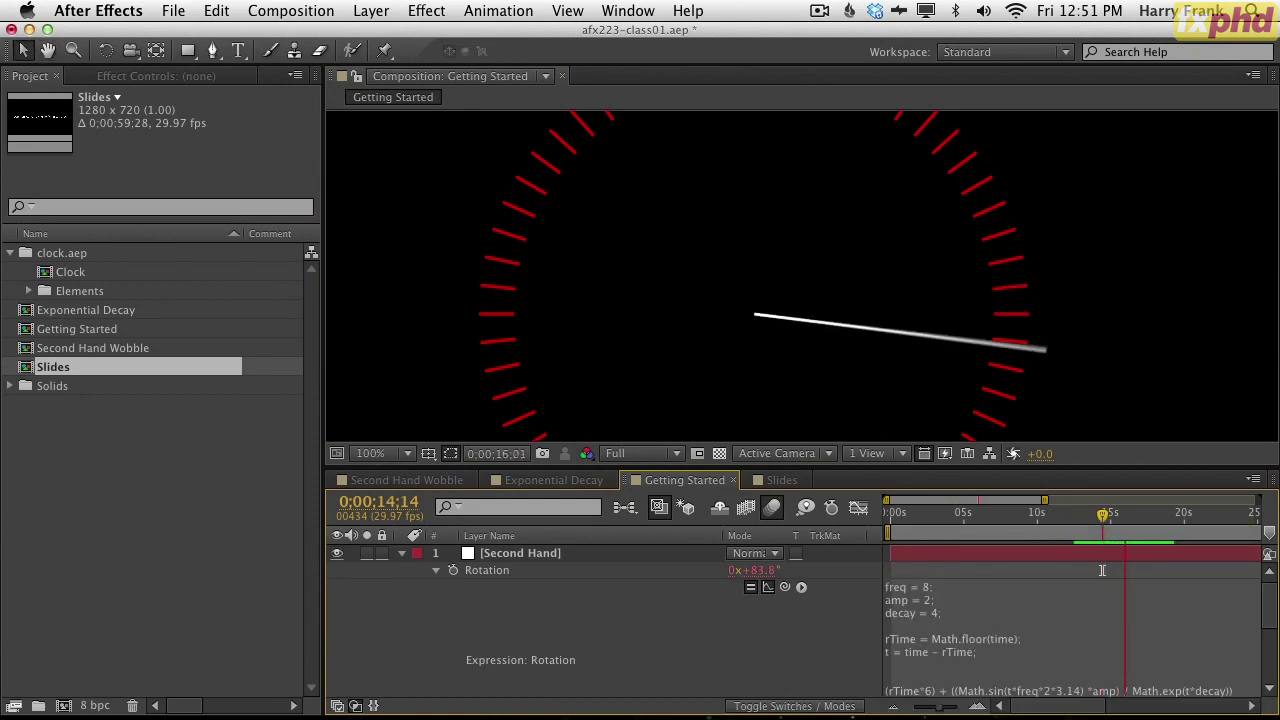
- Set amp to 4 in the Second Hand's Rotation expression and preview the wider wobble
click(922, 599)
double_click(937, 599)
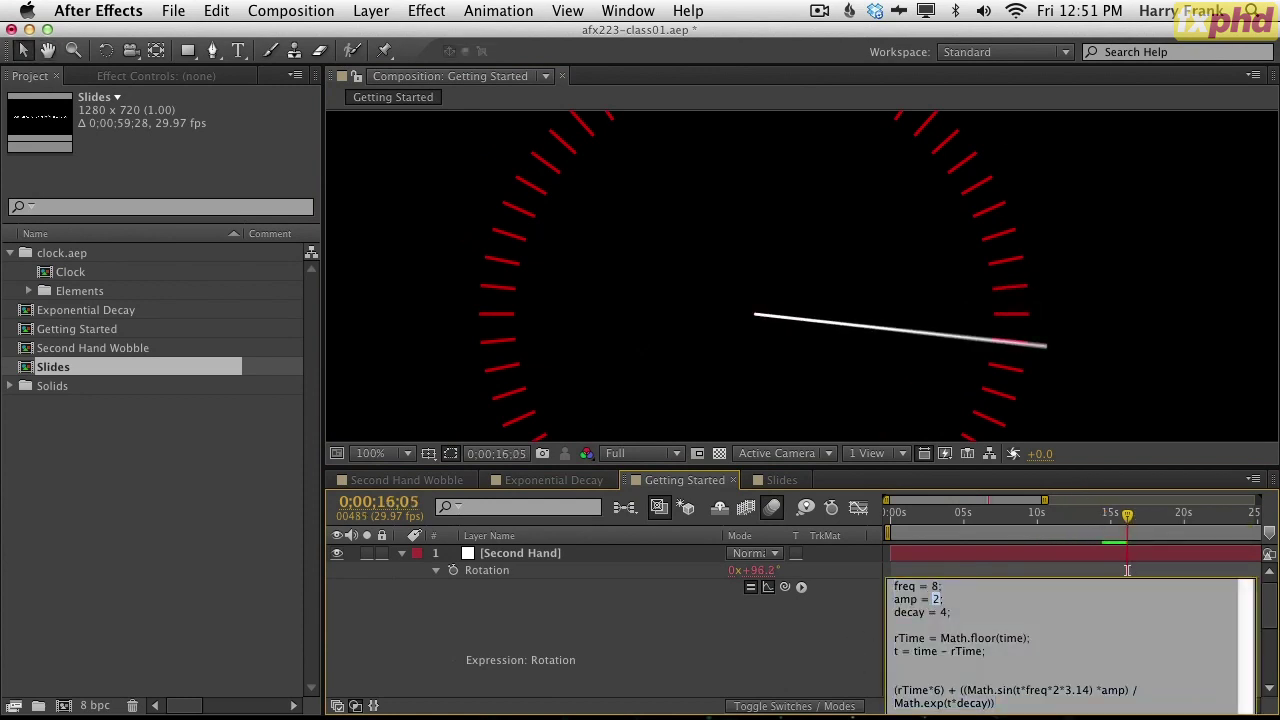
text(4)
key(KP_Enter)
key(KP_0)
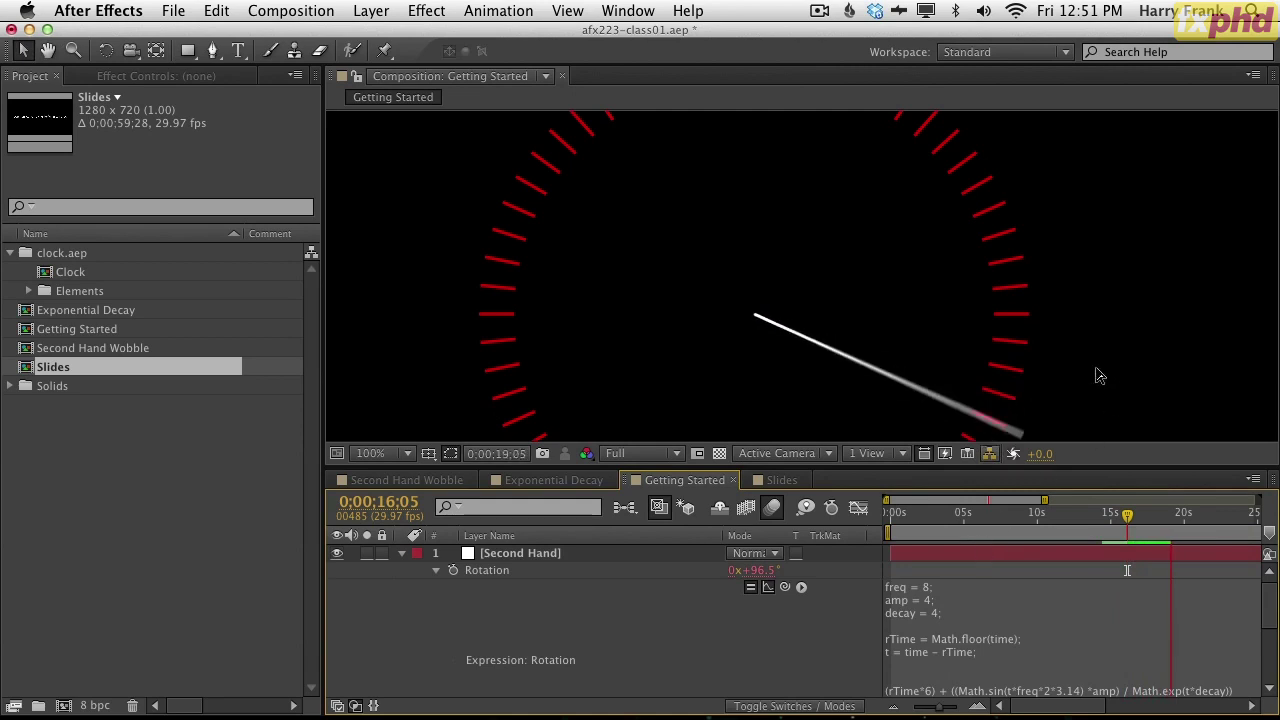
drag(1094, 380, 1086, 271)
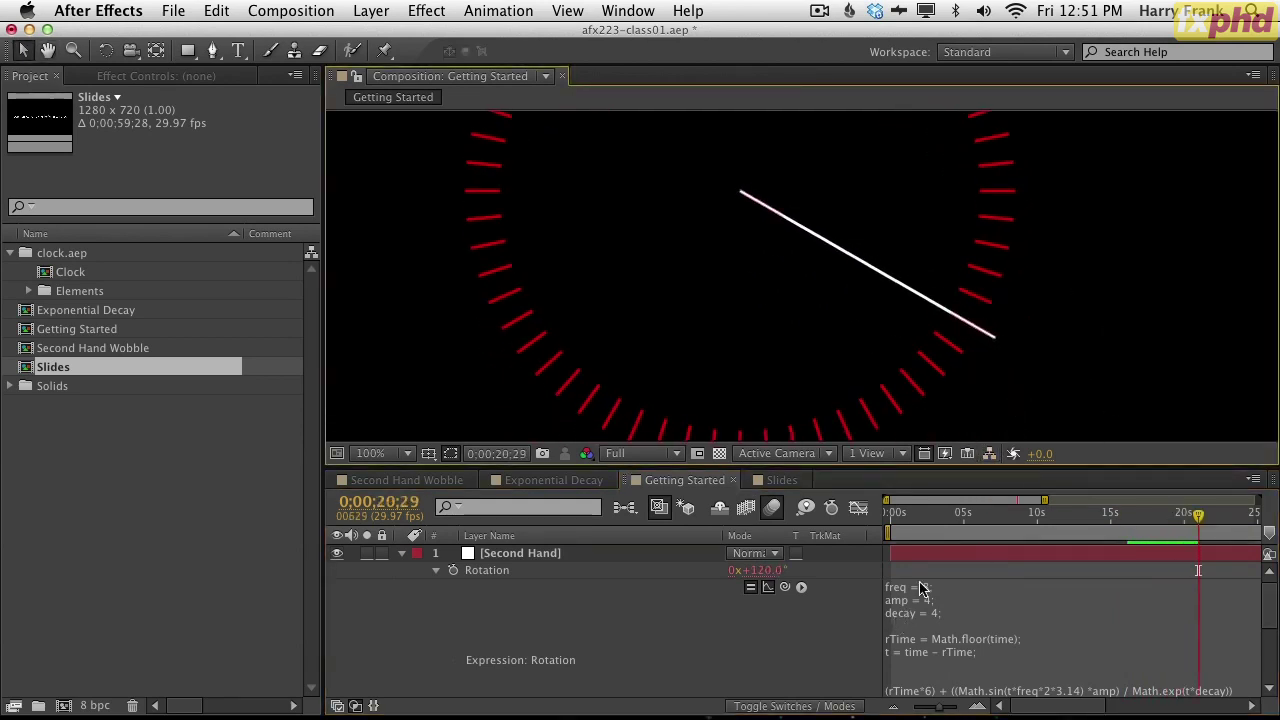
- Set freq to 15 in the Second Hand's Rotation expression and preview the faster wobble
click(922, 590)
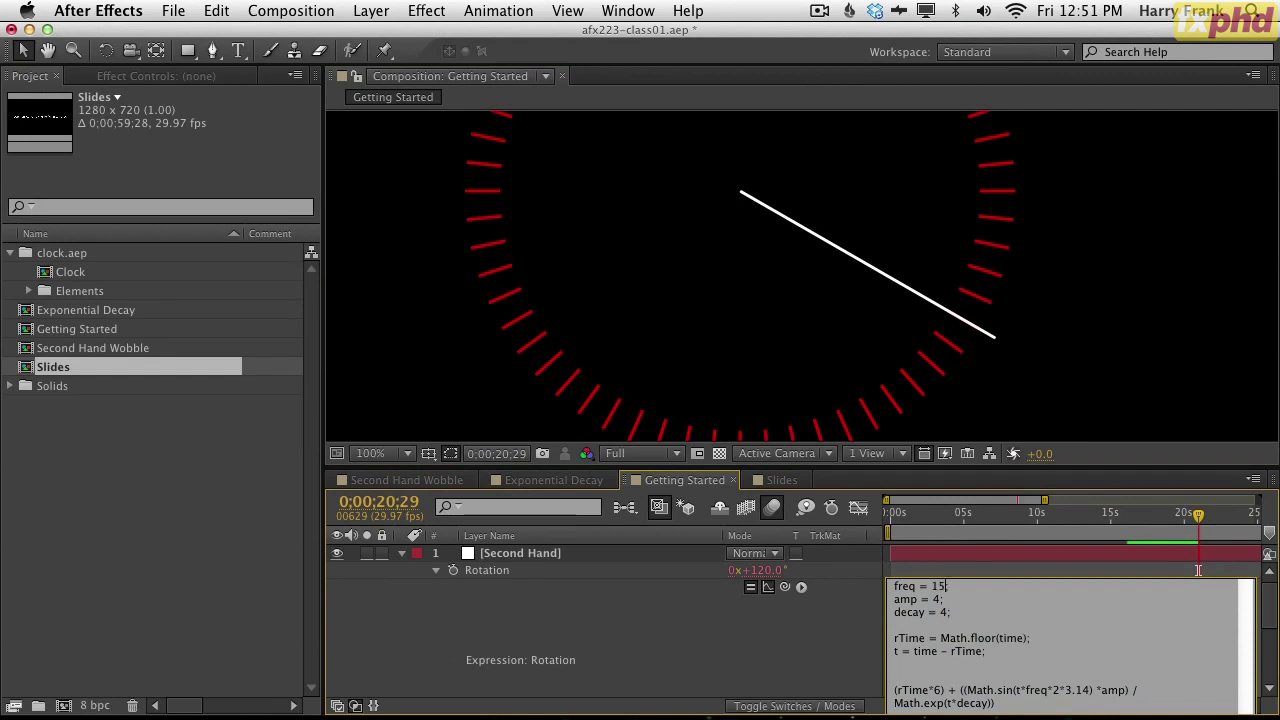
text(;)
click(1198, 570)
key(KP_0)
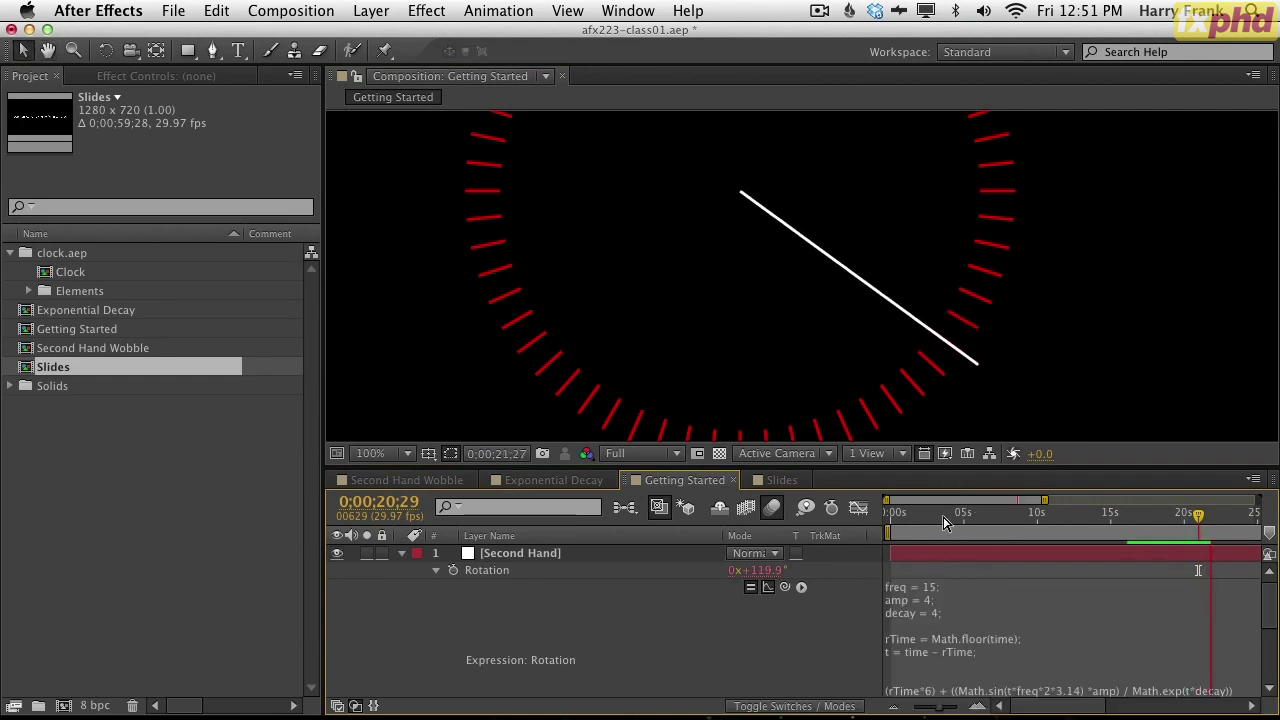
- Set freq to 10 and decay to 8 in the Second Hand's Rotation expression and preview the result
click(931, 586)
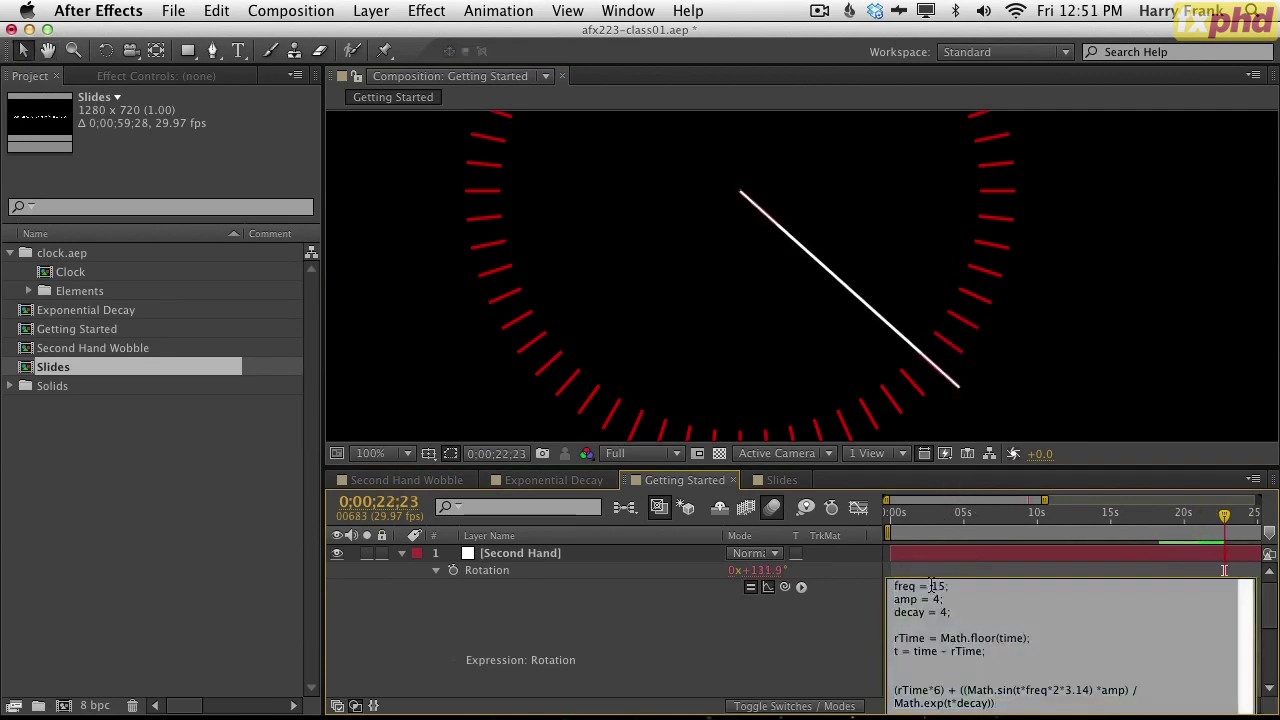
double_click(936, 586)
text(0)
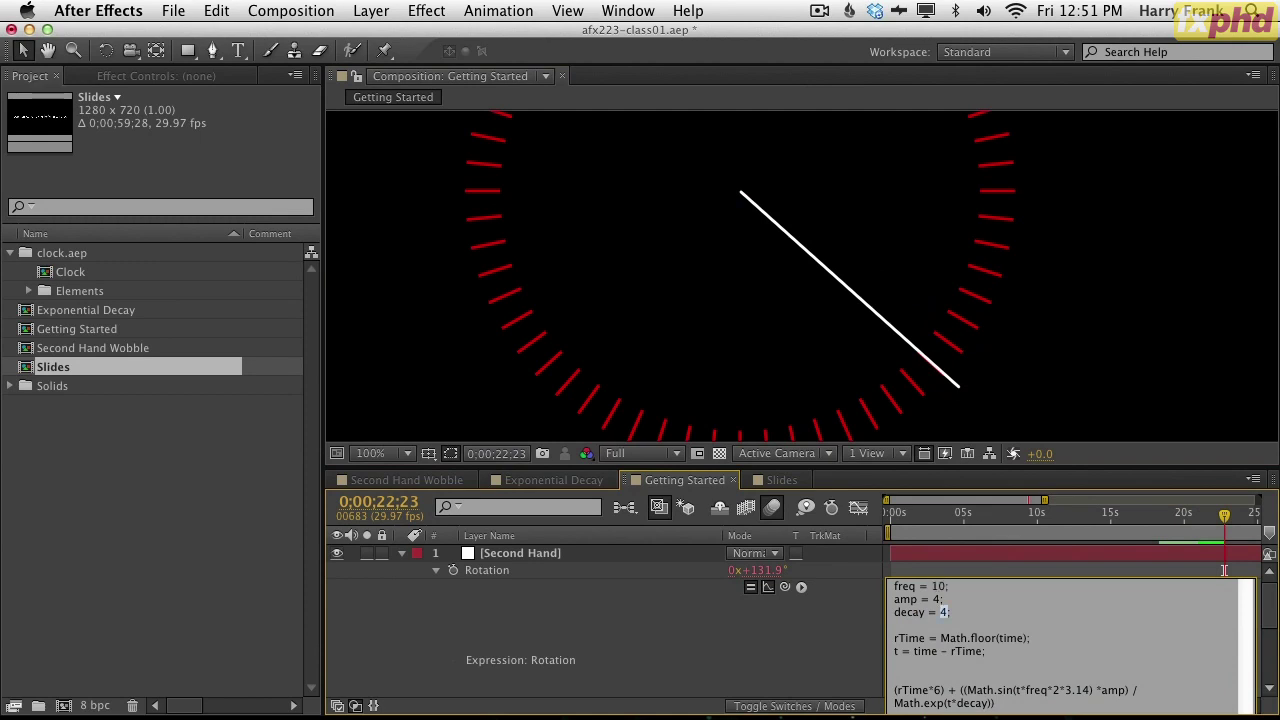
text(;)
click(1223, 570)
key(KP_0)
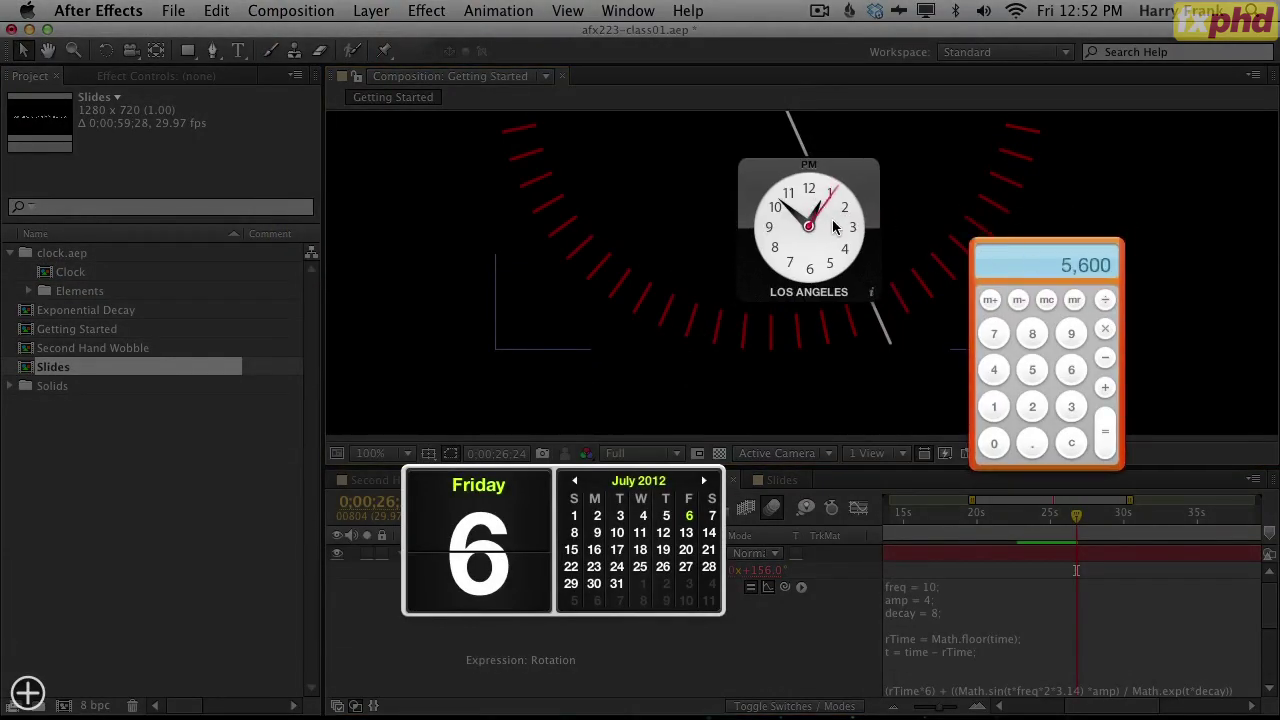
- Examine how the second hand ticks on the Dashboard clock widget, then return to the Getting Started composition
drag(840, 197, 855, 207)
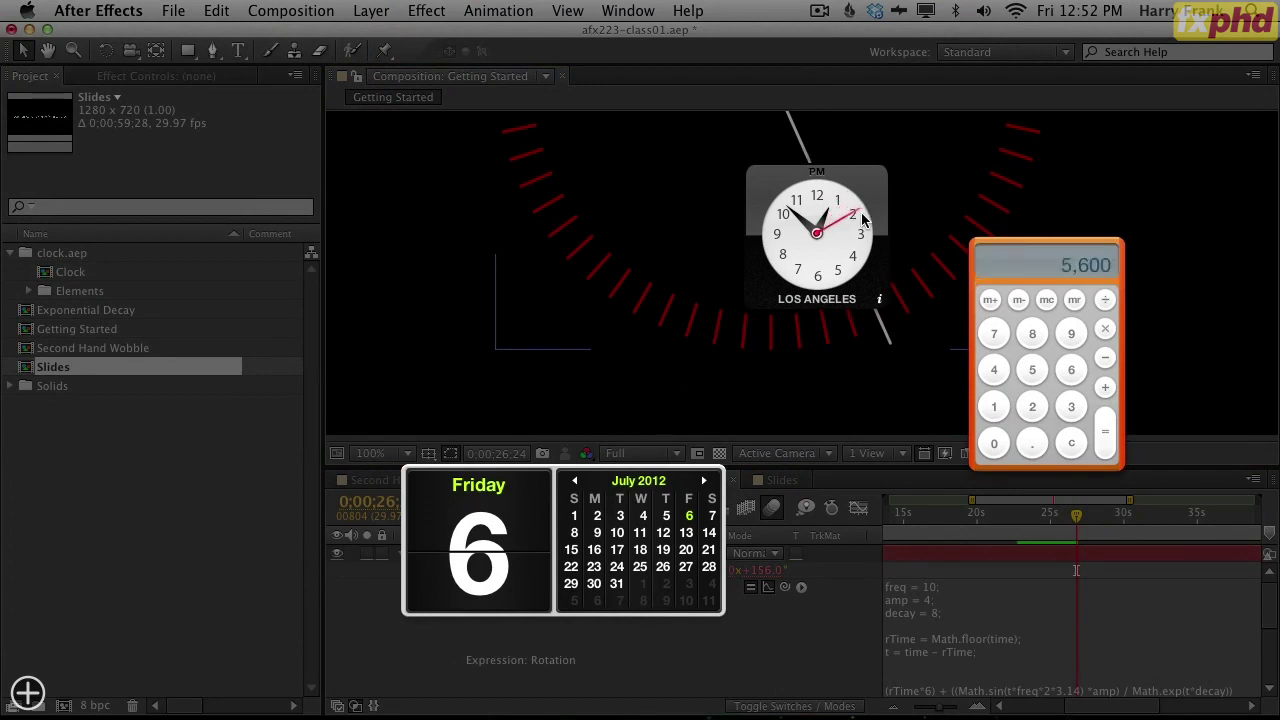
drag(862, 218, 815, 285)
click(1262, 226)
click(921, 528)
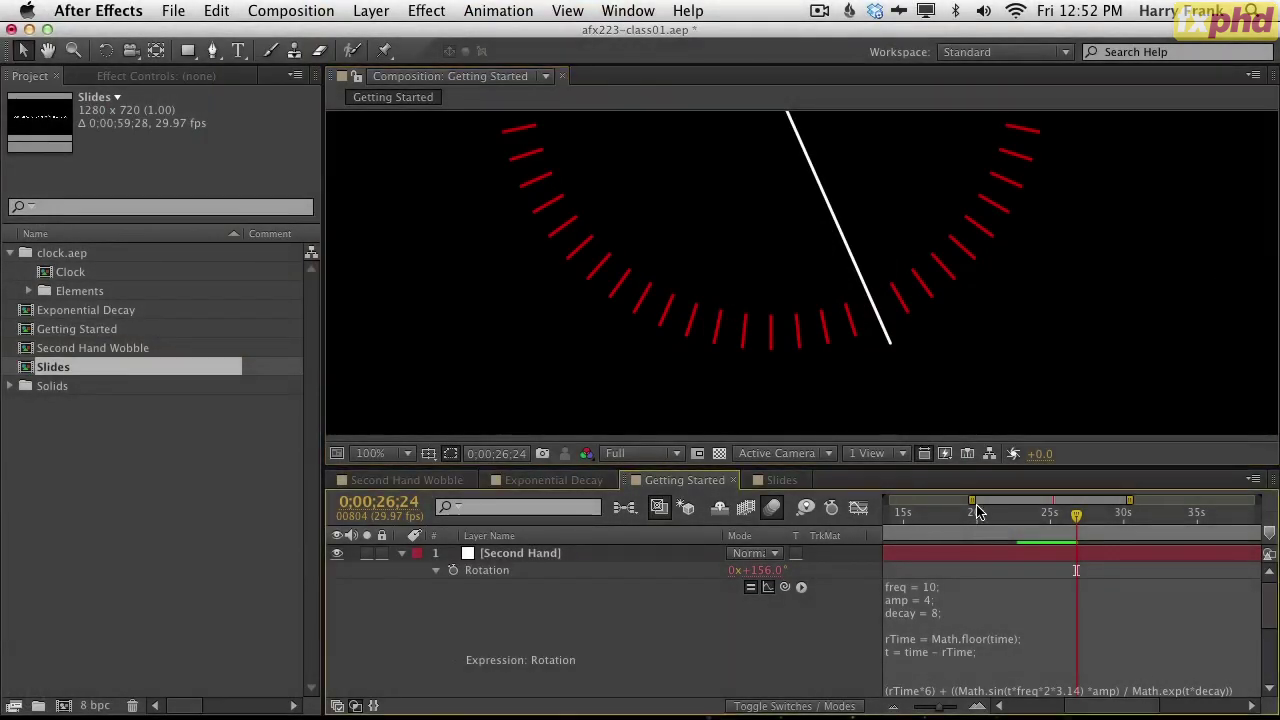
- Preview the second hand's ticking wobble on the dial's upper half, starting from 0;00;04;13
drag(972, 501, 804, 501)
click(927, 517)
drag(926, 518, 931, 518)
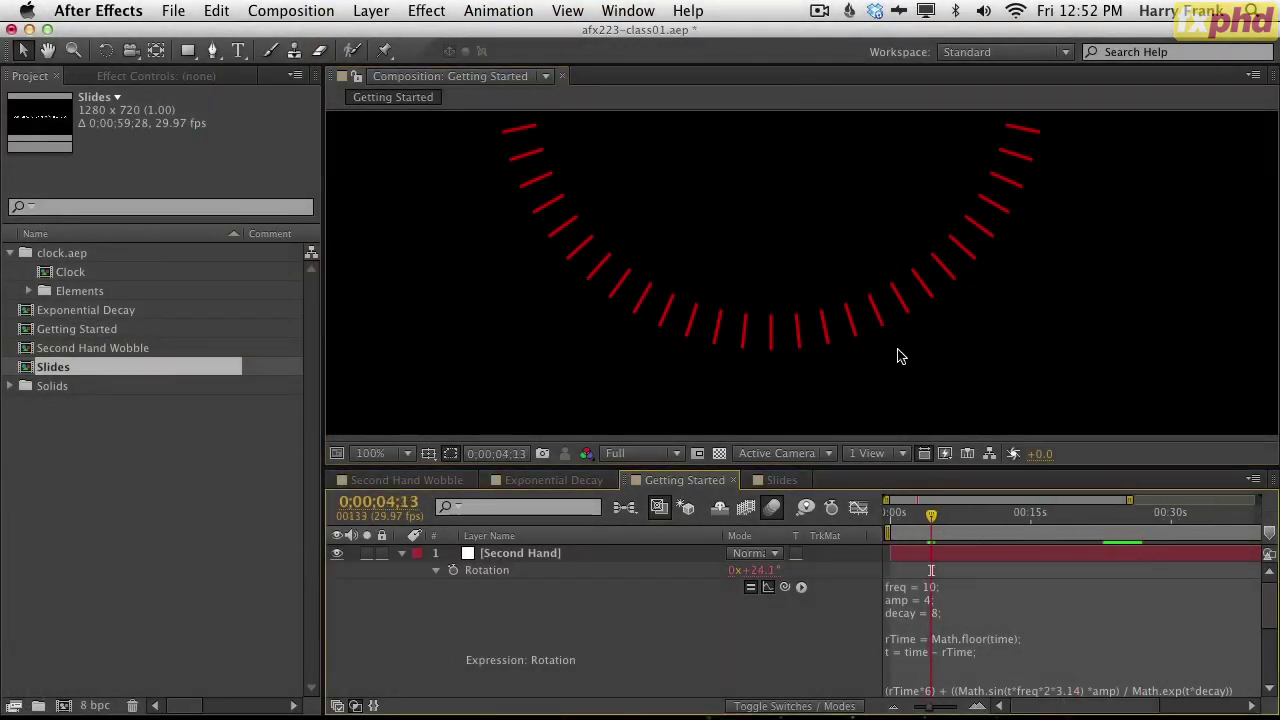
key(space)
drag(881, 265, 829, 591)
drag(883, 308, 934, 308)
key(space)
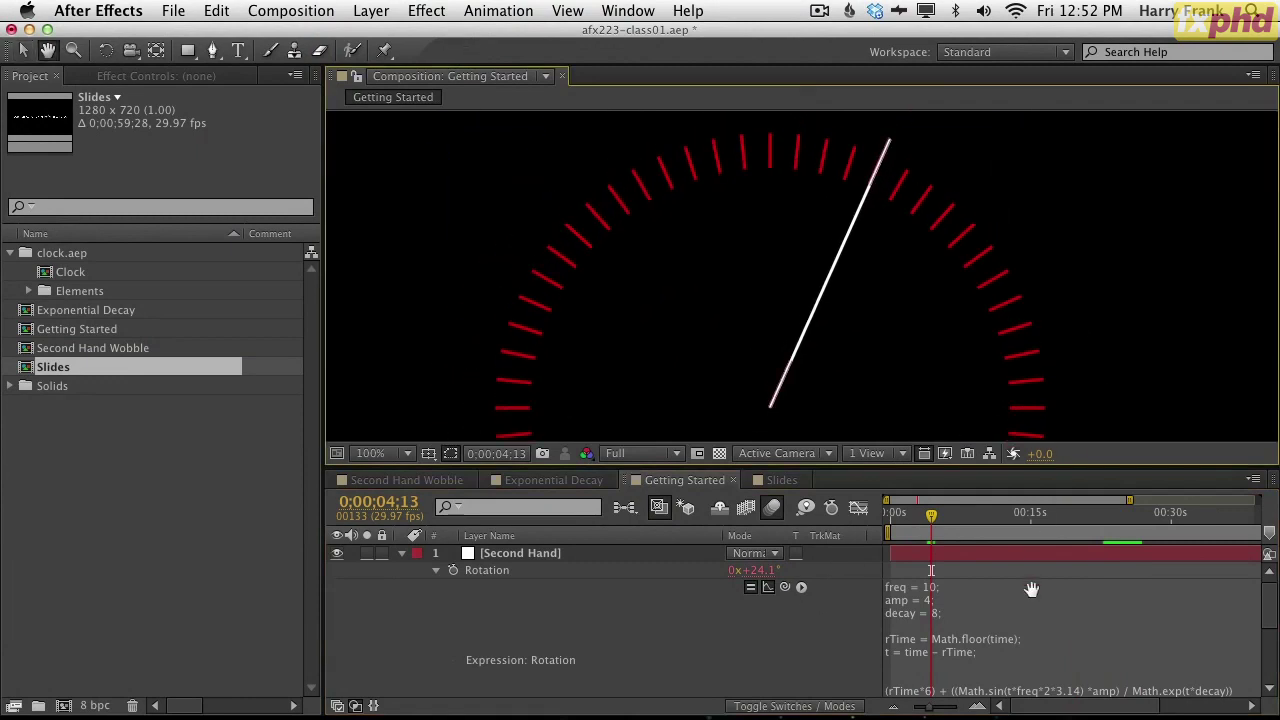
key(space)
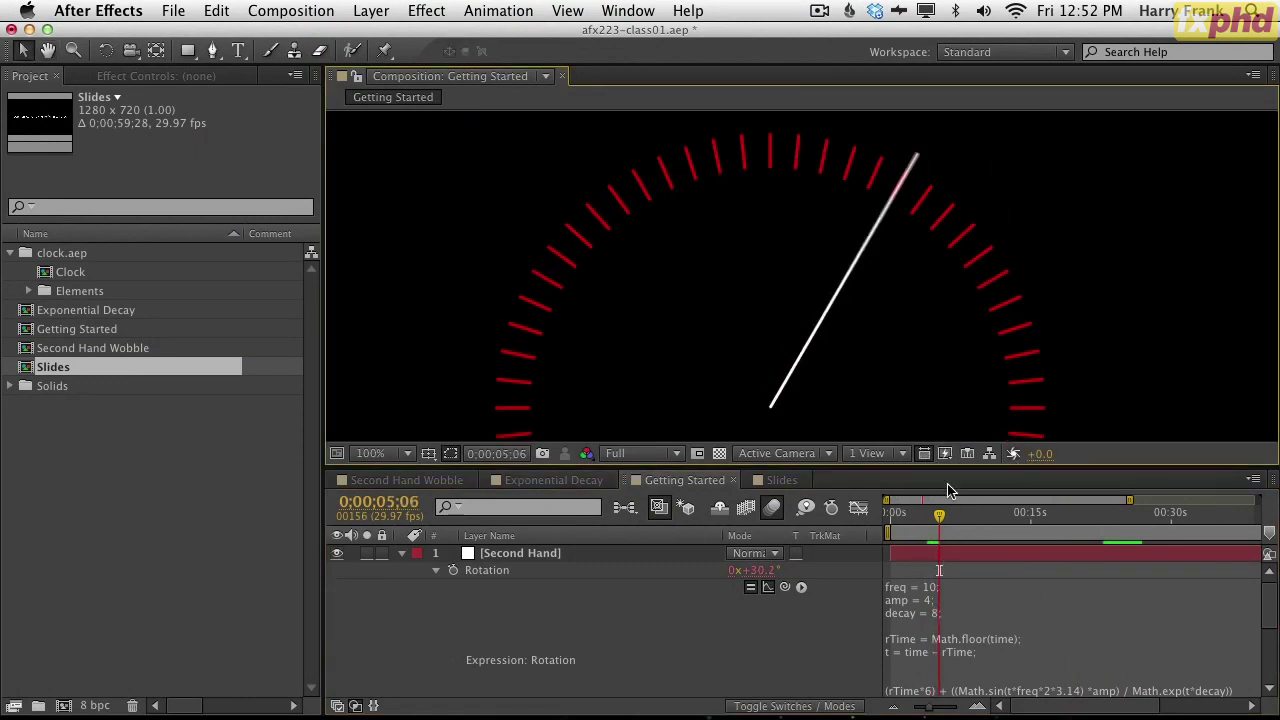
key(grave)
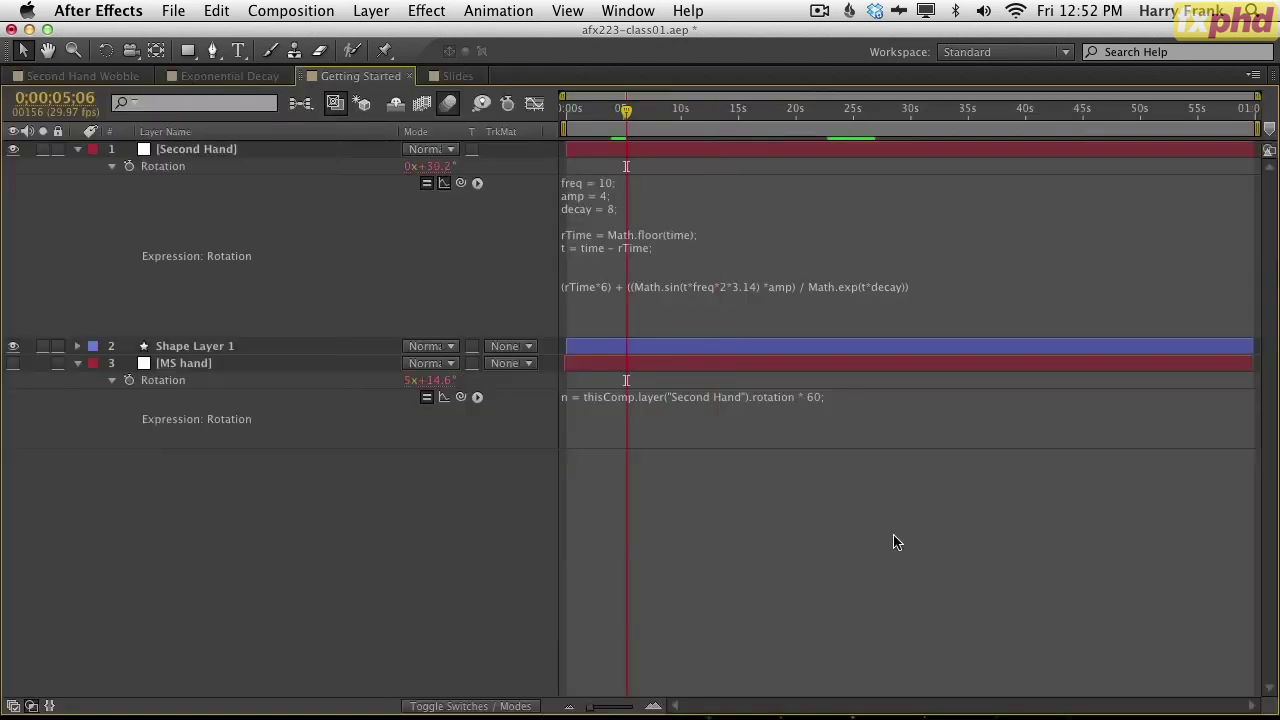
- Examine the rounded-time line, the sum of both terms, and the sine's t*freq argument in the Second Hand's Rotation expression
click(630, 288)
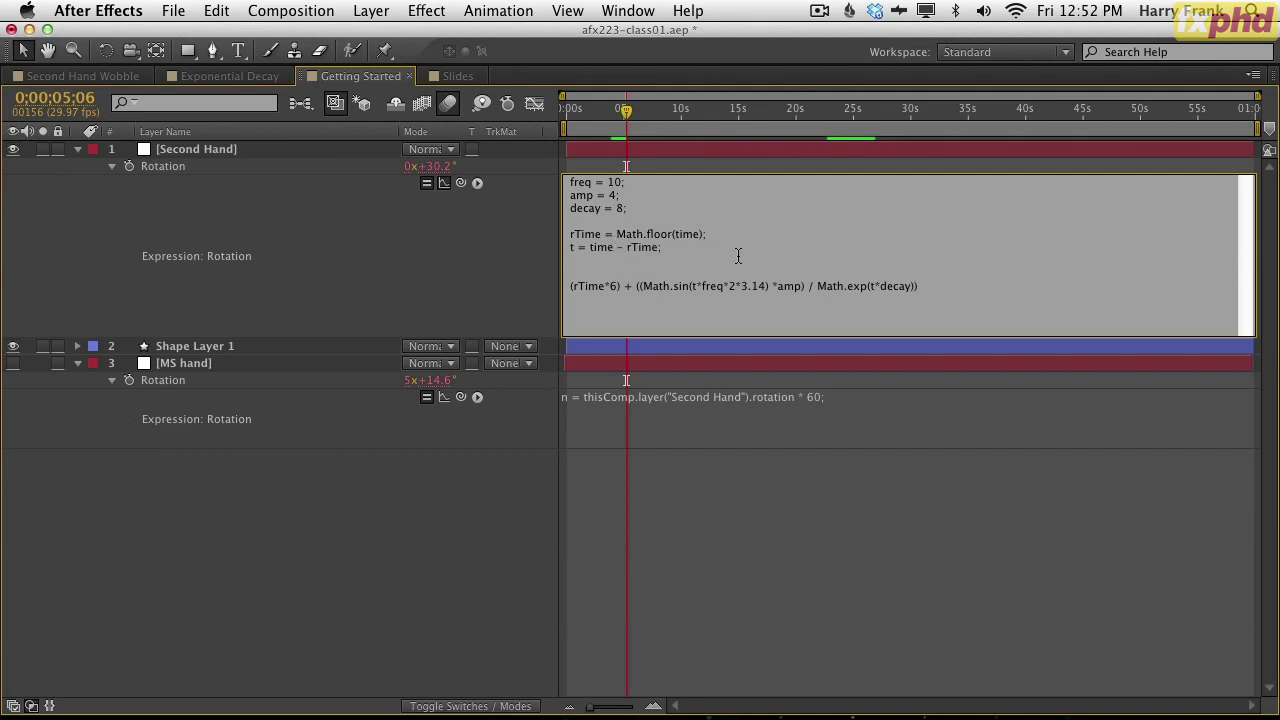
triple_click(672, 233)
drag(673, 233, 617, 232)
click(646, 229)
drag(918, 287, 505, 283)
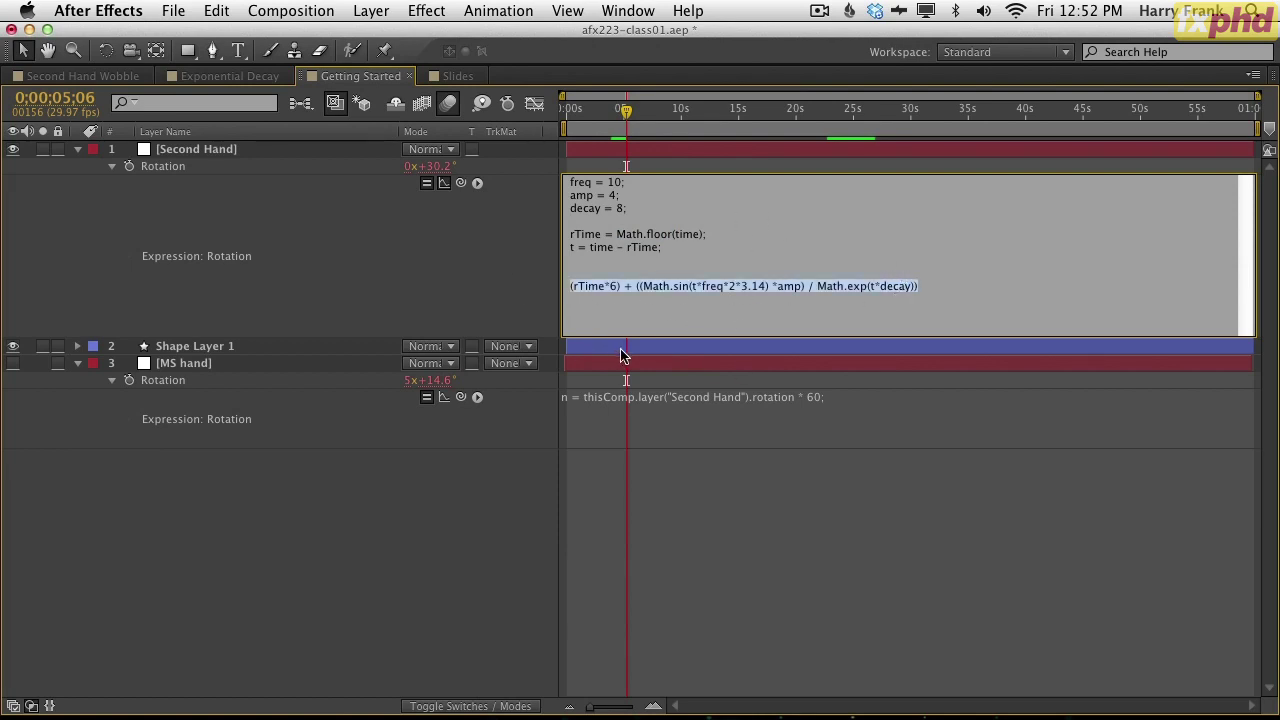
click(678, 288)
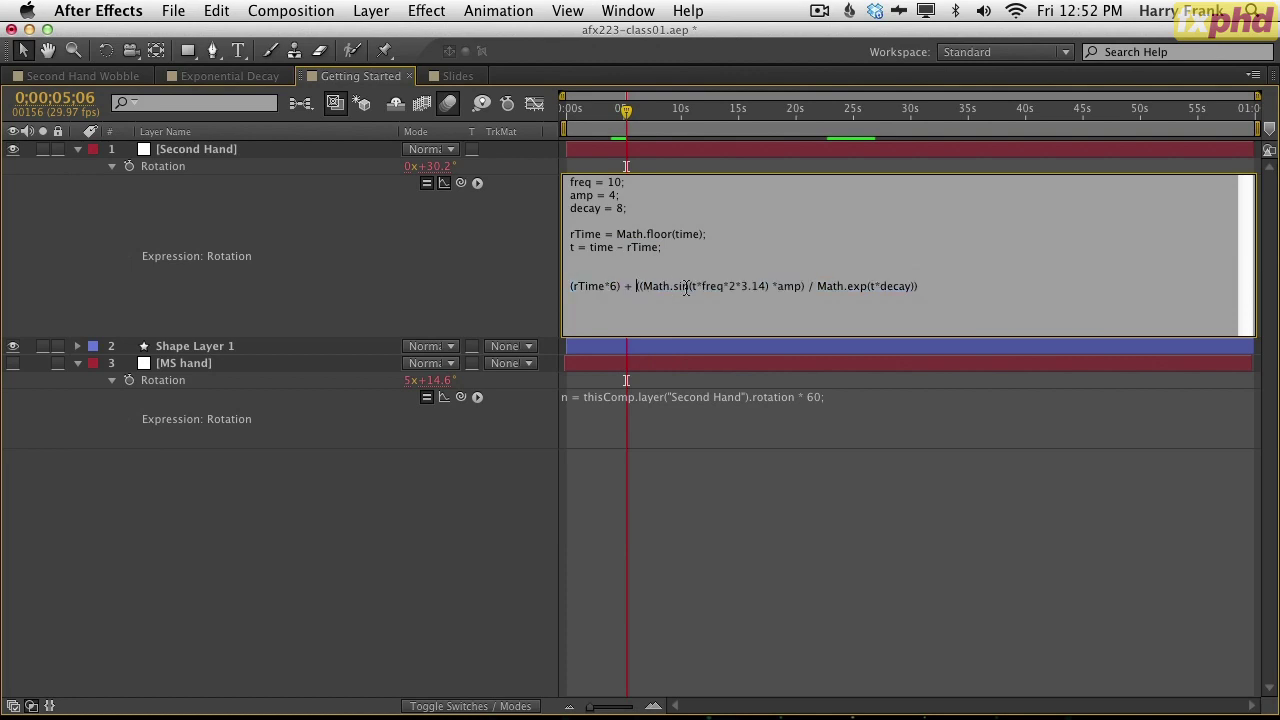
drag(641, 287, 932, 287)
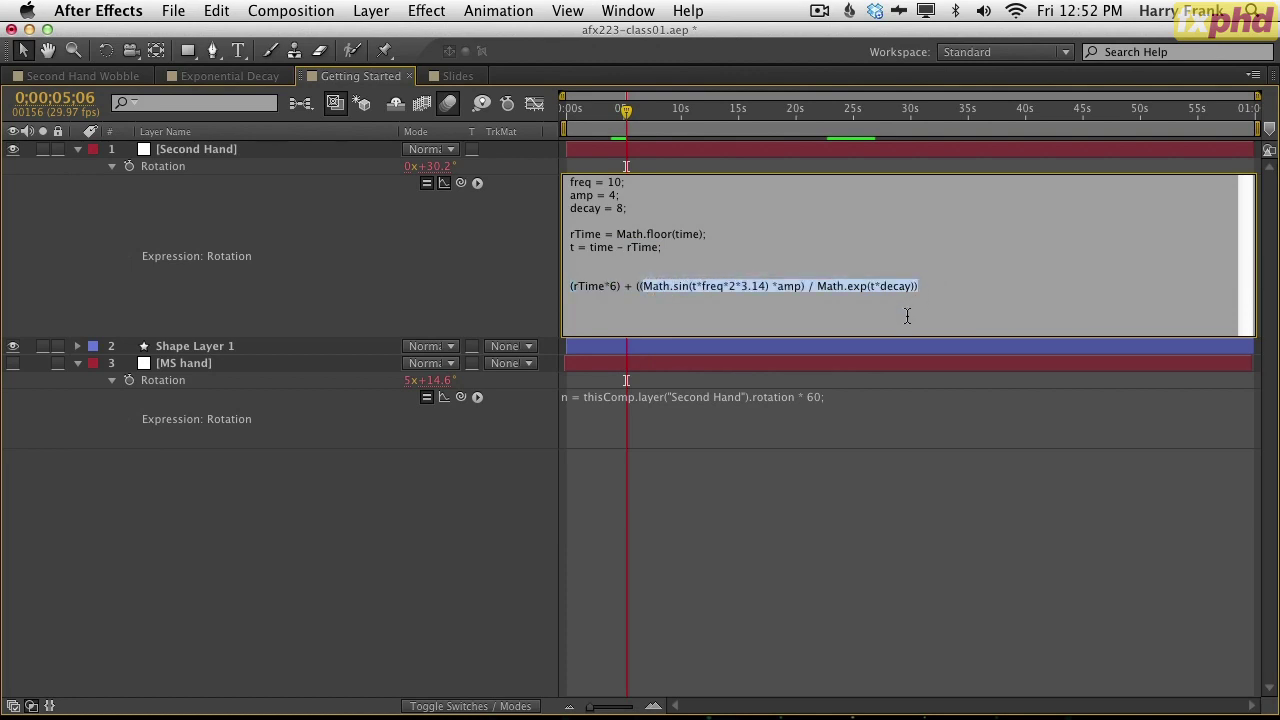
click(651, 289)
double_click(667, 288)
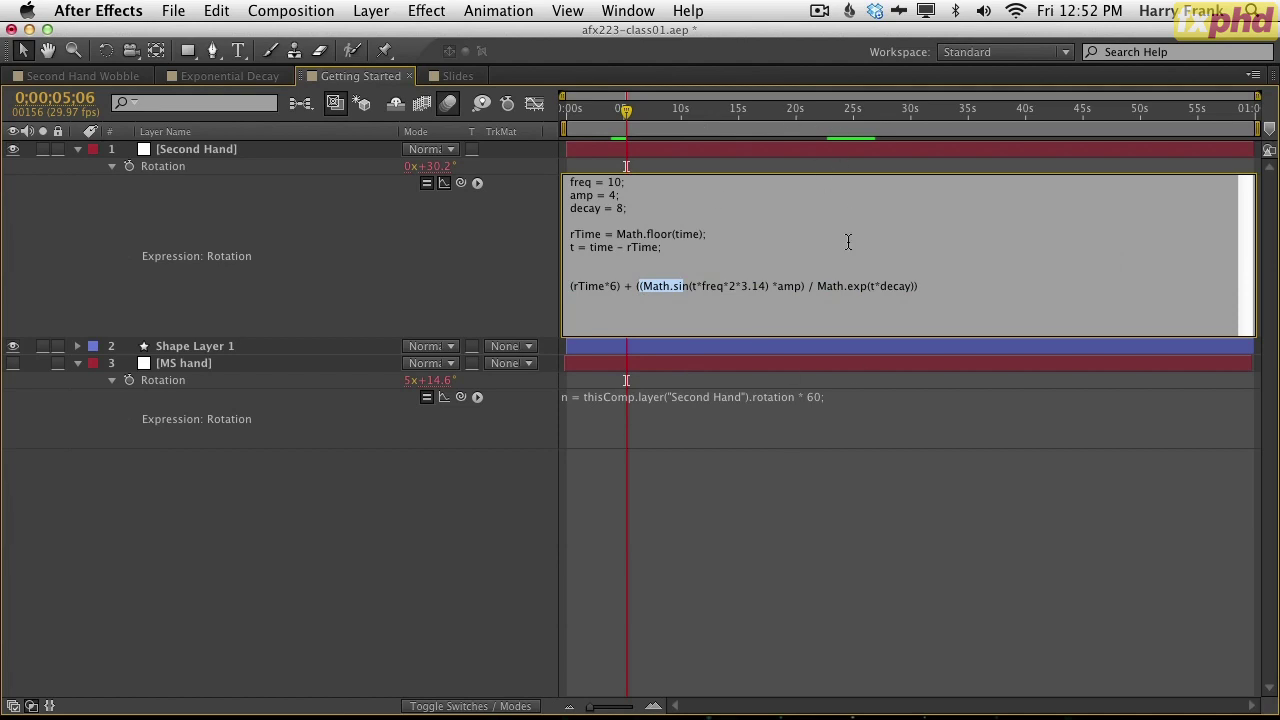
click(704, 297)
drag(693, 284, 767, 287)
click(769, 287)
double_click(708, 287)
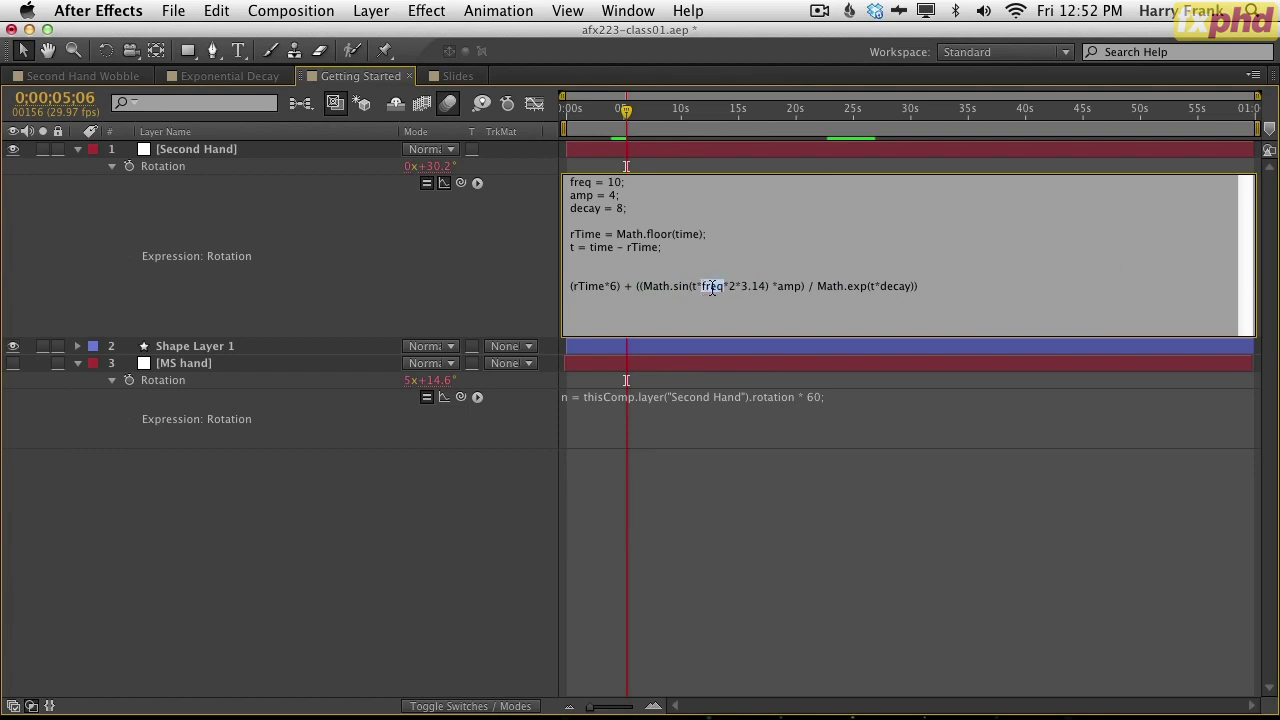
- Remove the *2*3.14 factor from the sine in the Second Hand's Rotation expression and preview the dial
click(741, 287)
drag(767, 285, 726, 288)
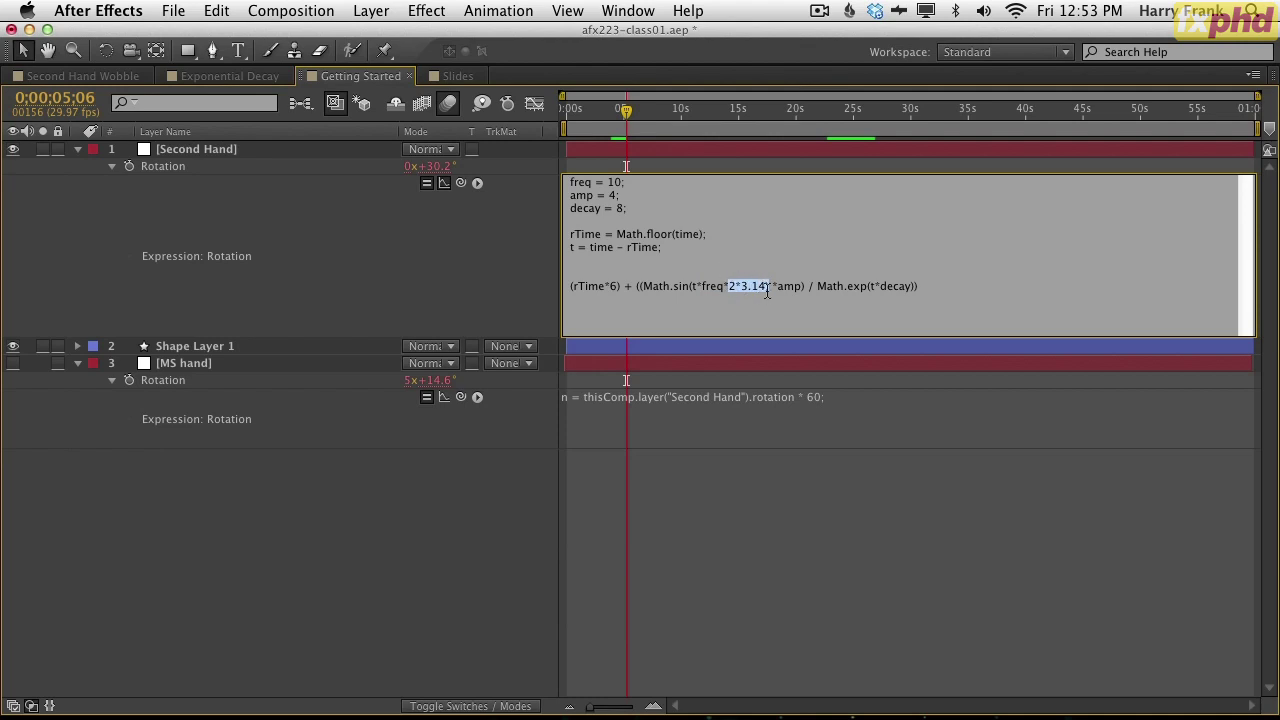
drag(767, 287, 752, 286)
key(BackSpace)
key(KP_Enter)
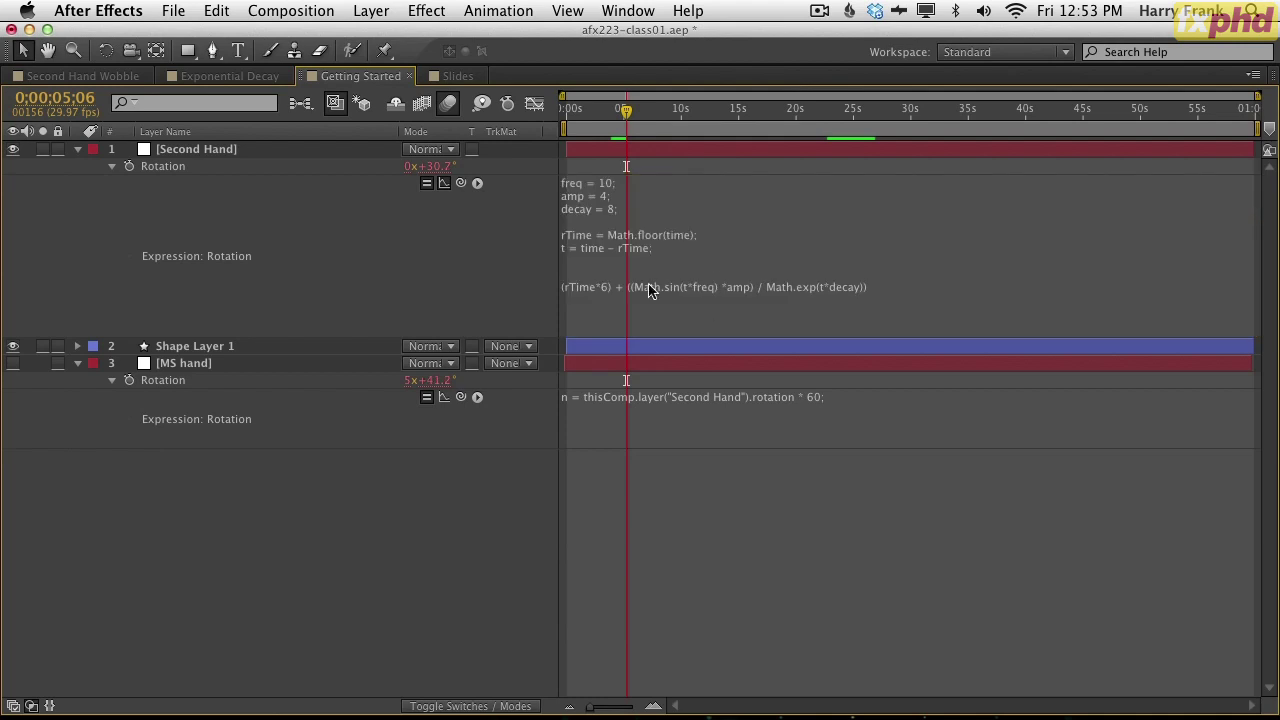
key(grave)
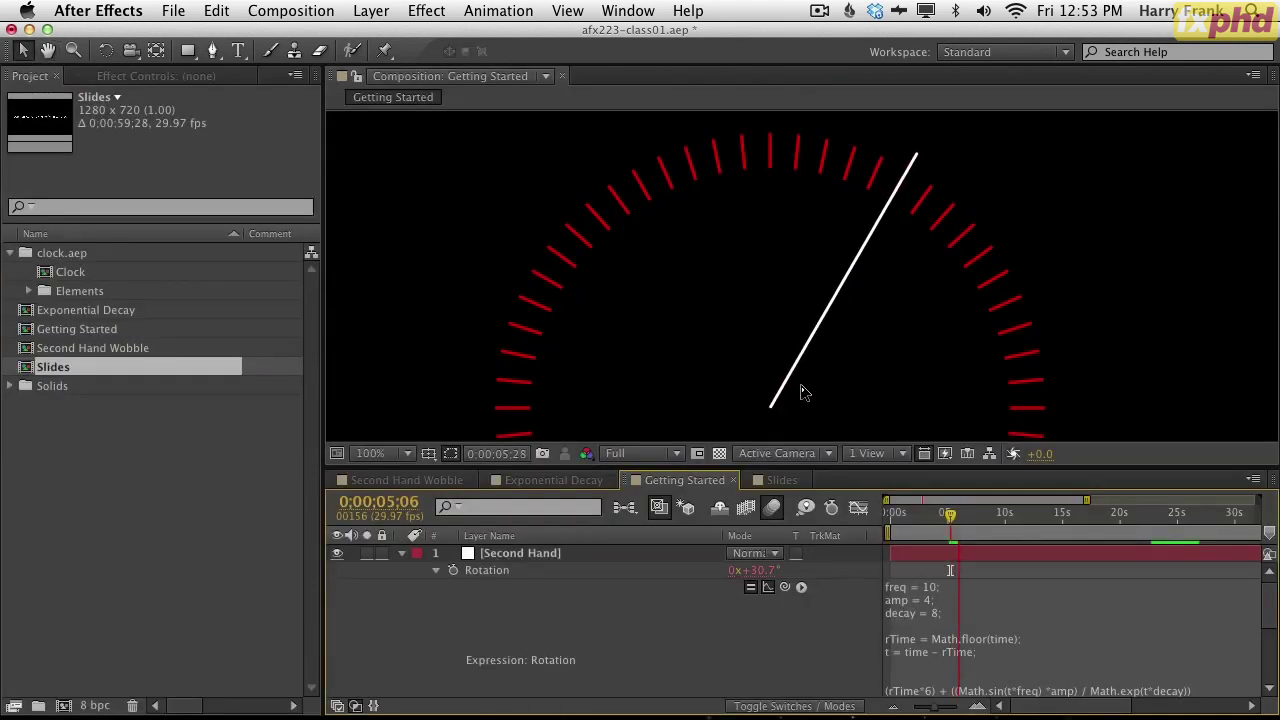
- Set freq to 30 in the Second Hand's Rotation expression and preview the wobble
click(936, 590)
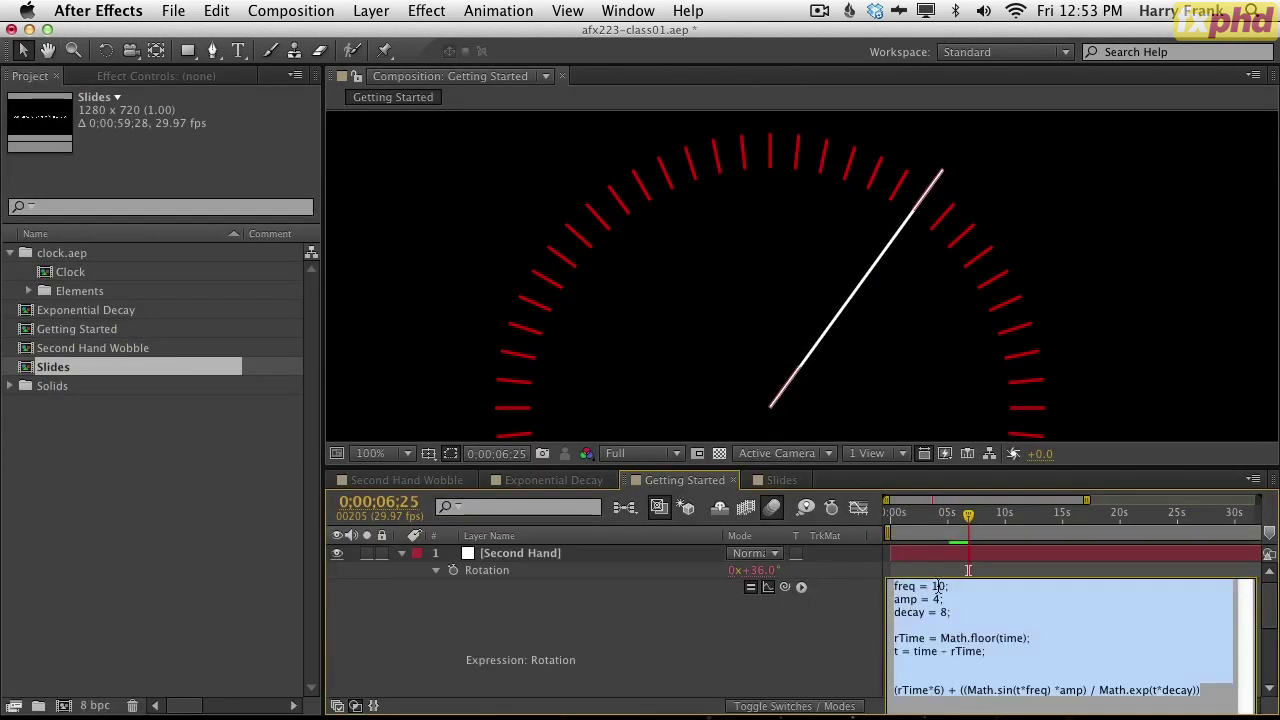
drag(939, 589, 931, 589)
text(43)
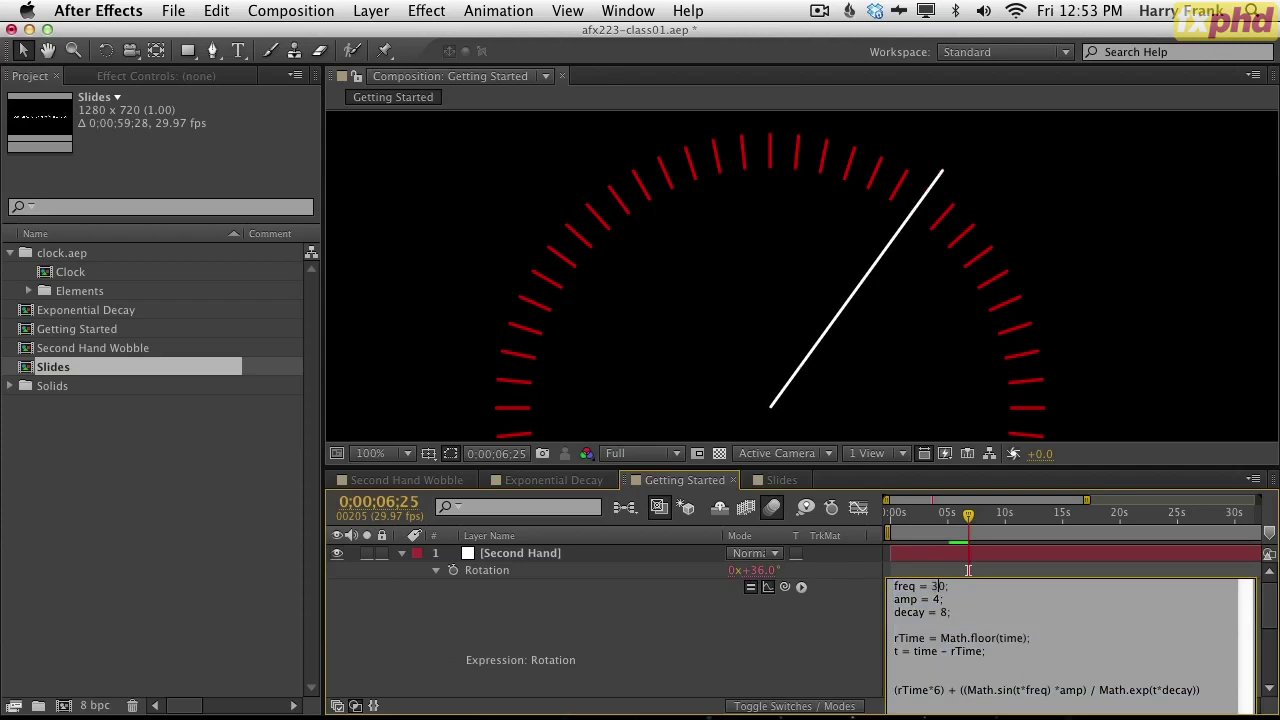
key(KP_Enter)
key(space)
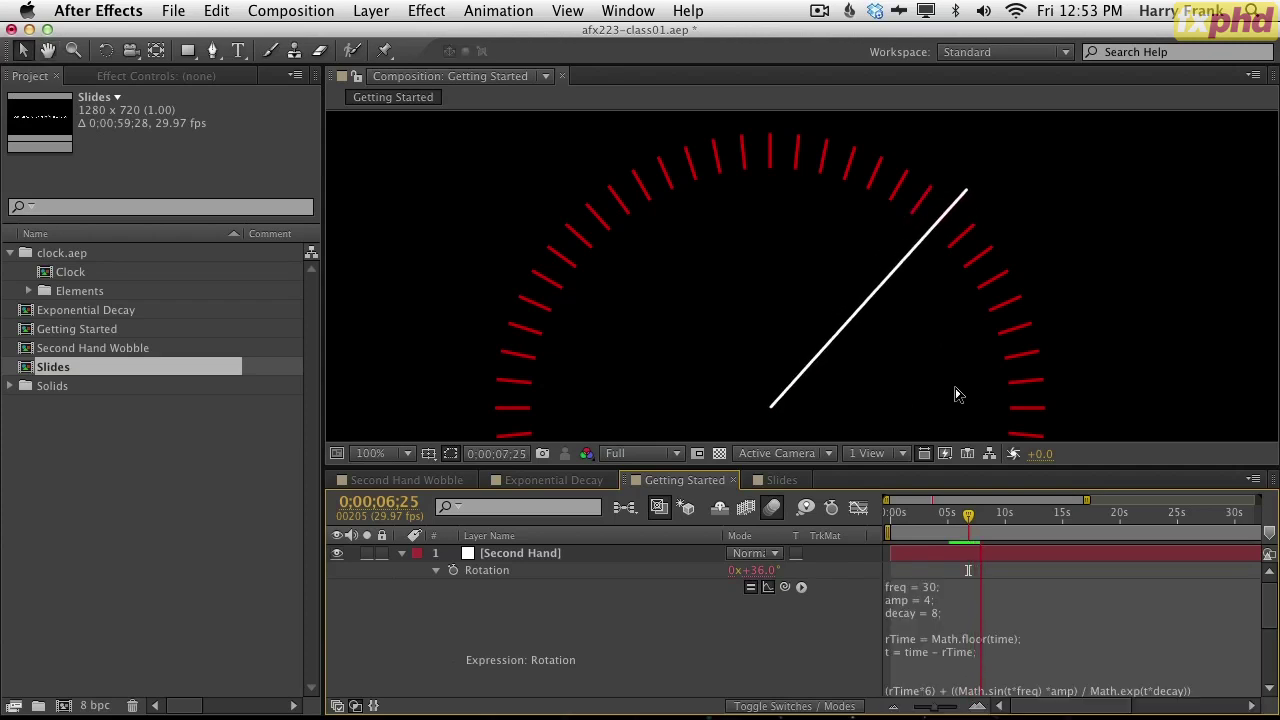
- Insert a space before amp in the final line of the Second Hand's Rotation expression
key(grave)
click(734, 285)
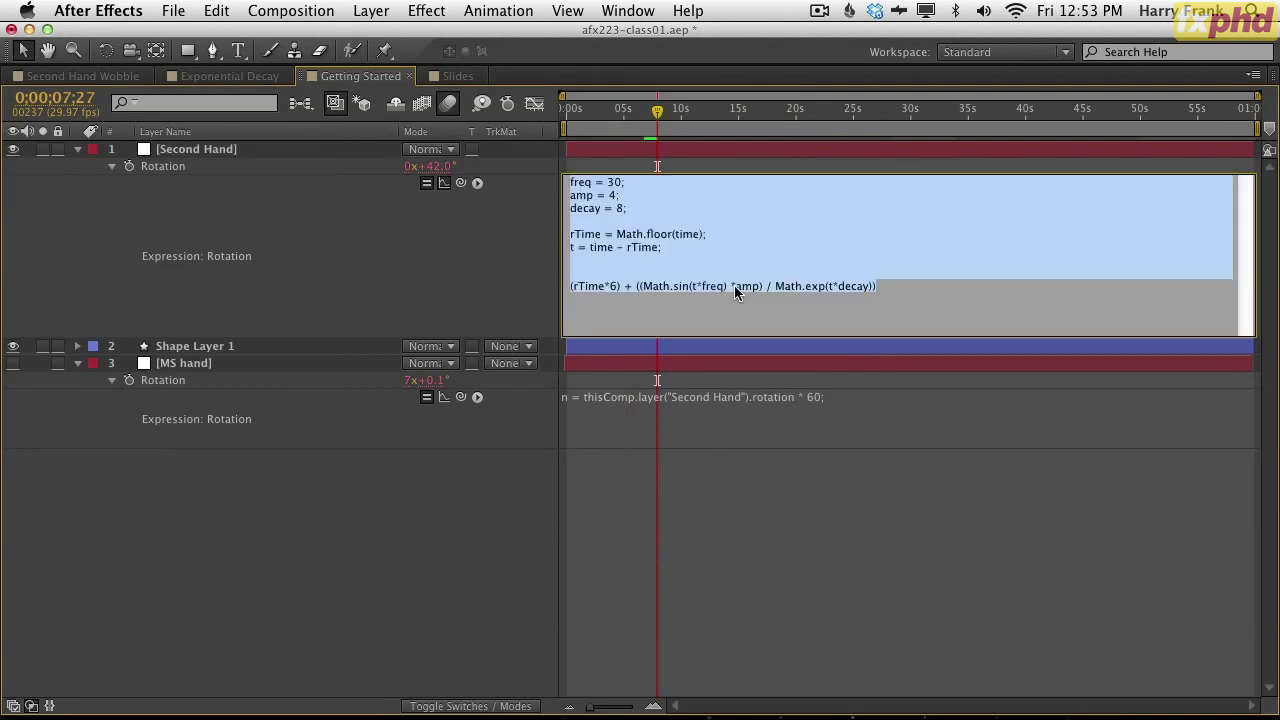
double_click(747, 286)
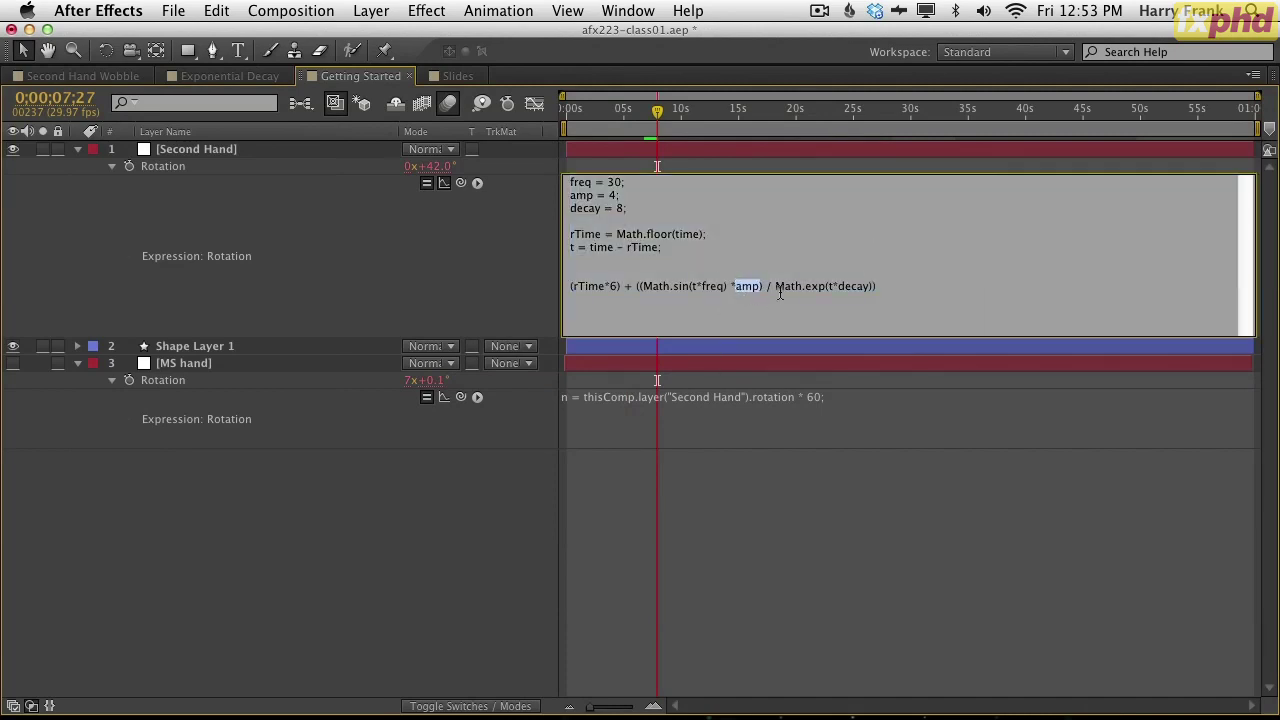
key(Left)
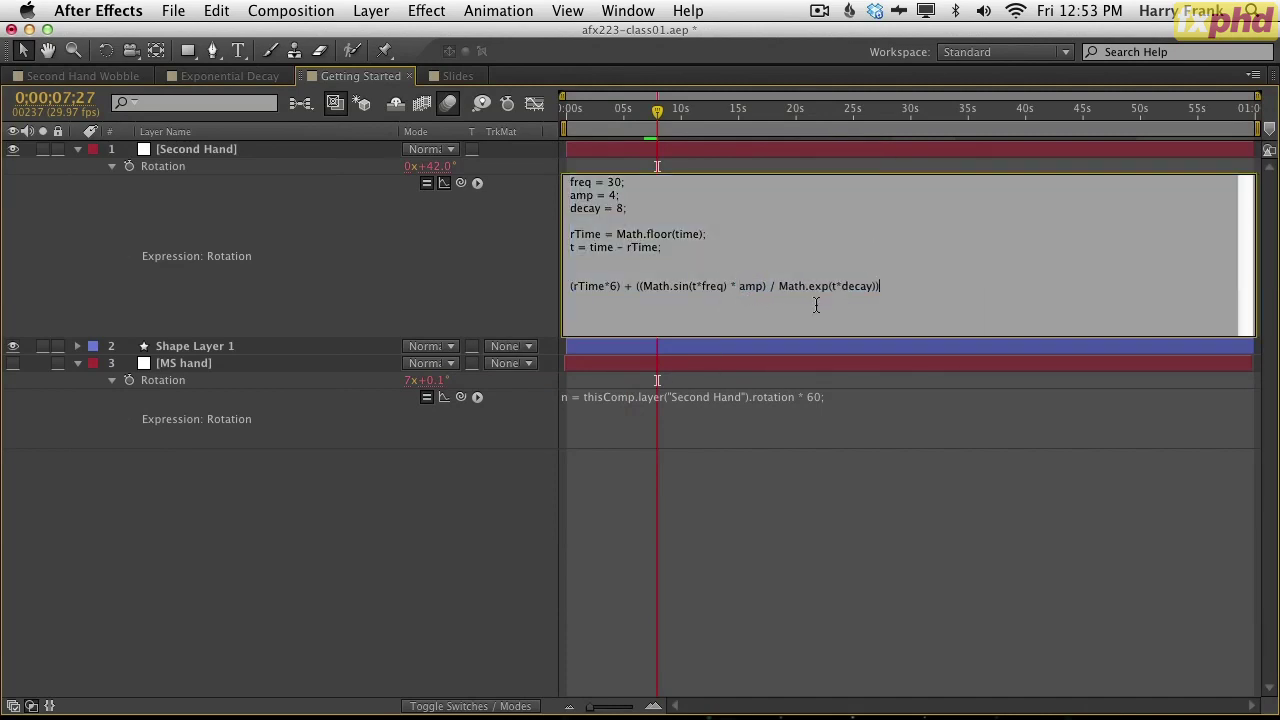
- Examine how the sine times amp is divided by Math.exp(t*decay) and added to rTime*6 in the Rotation expression
drag(778, 285, 855, 298)
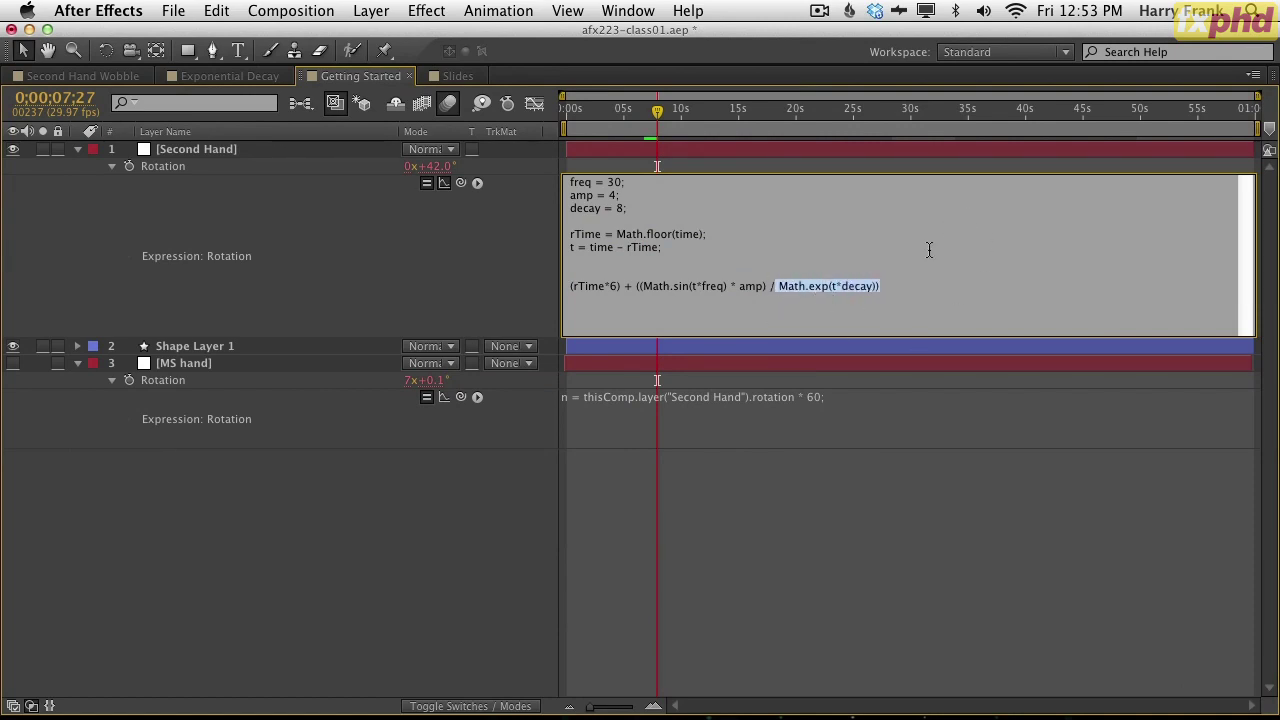
click(645, 286)
drag(638, 286, 888, 287)
drag(760, 287, 640, 287)
click(772, 287)
drag(778, 286, 876, 291)
click(858, 287)
double_click(843, 287)
click(603, 208)
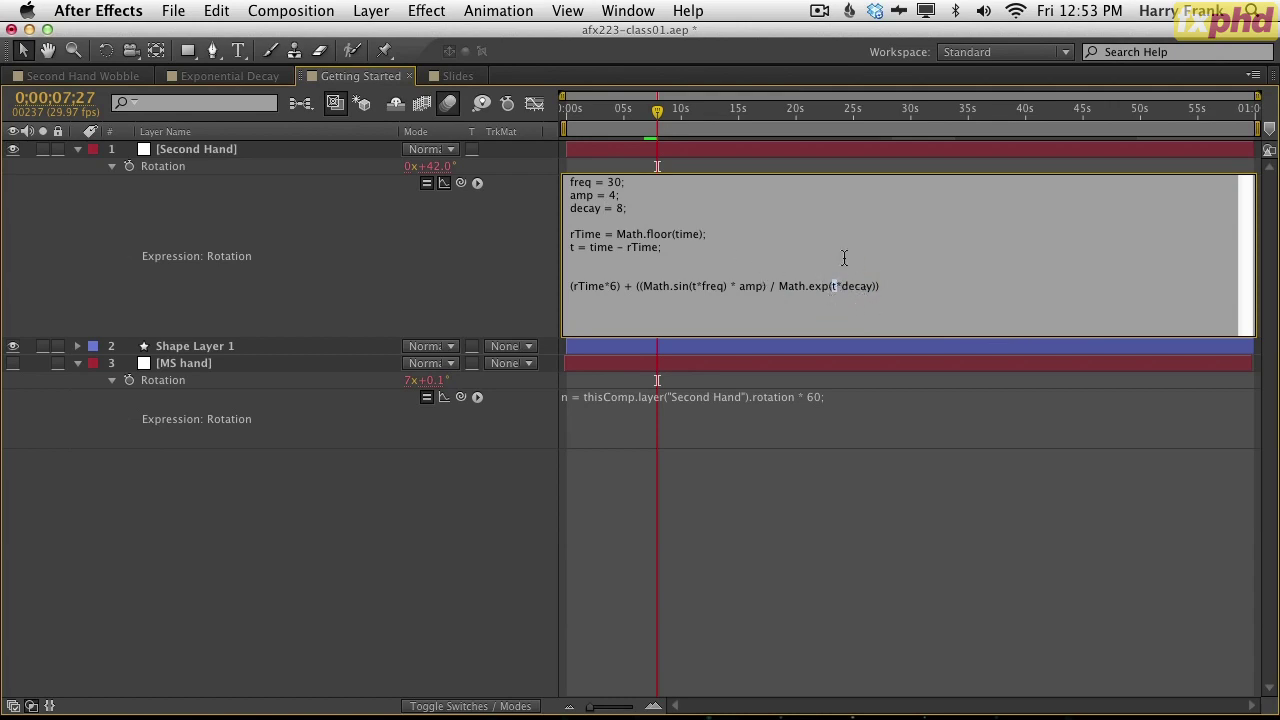
drag(782, 287, 879, 287)
click(896, 289)
drag(847, 287, 775, 288)
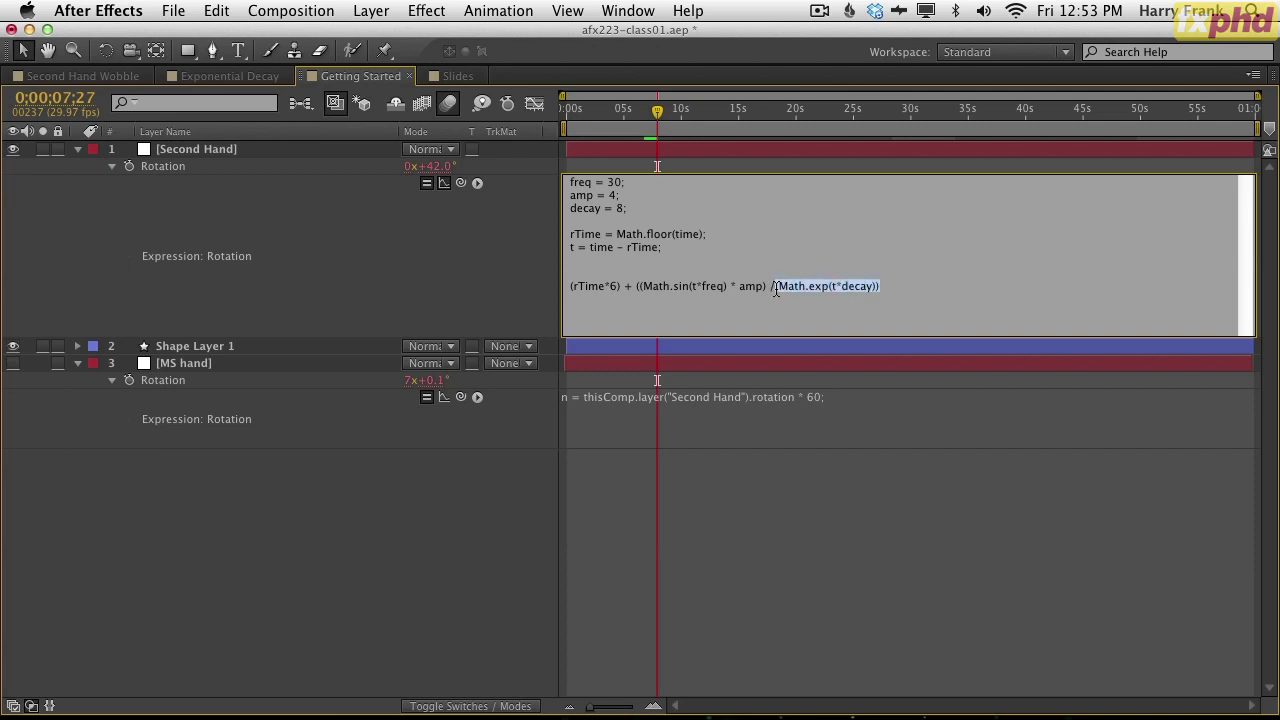
click(898, 288)
drag(868, 287, 790, 287)
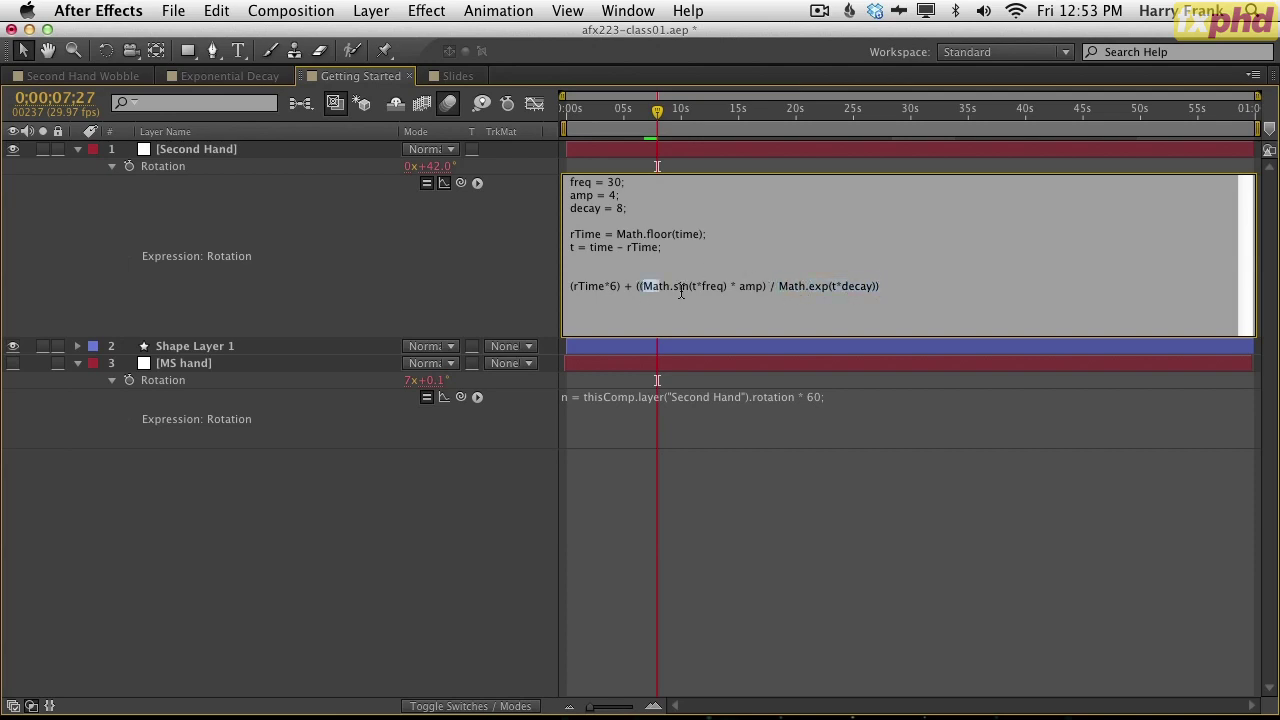
drag(643, 287, 880, 288)
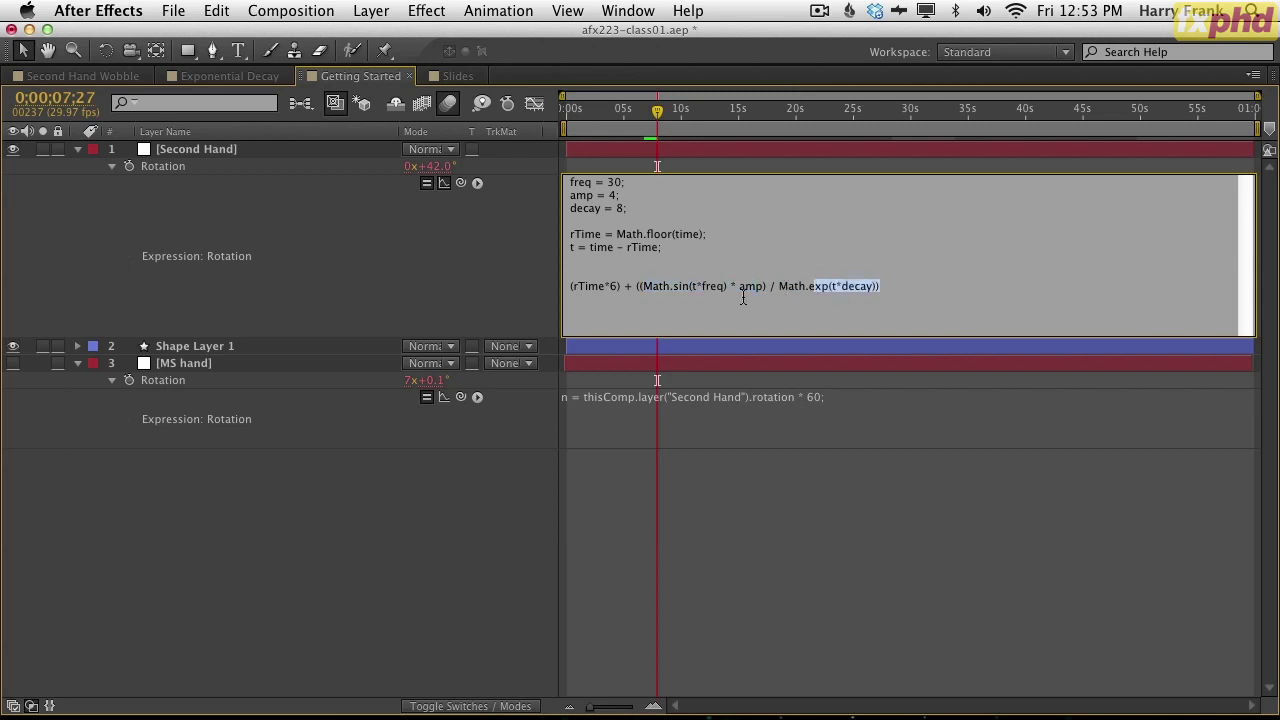
drag(634, 287, 553, 288)
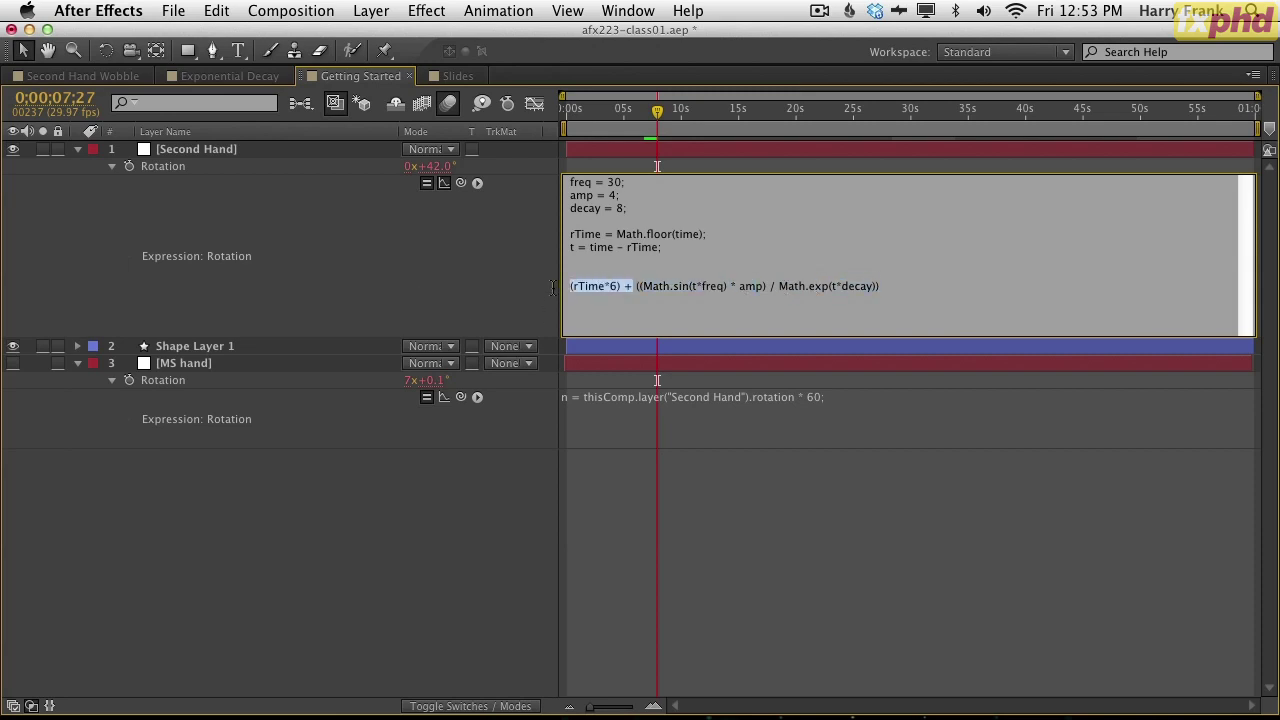
- Try replacing the (rTime*6) term of the Second Hand's Rotation expression with (Math.floor(time)*6), and revert the expression
click(611, 287)
drag(707, 234, 617, 234)
key(super+c)
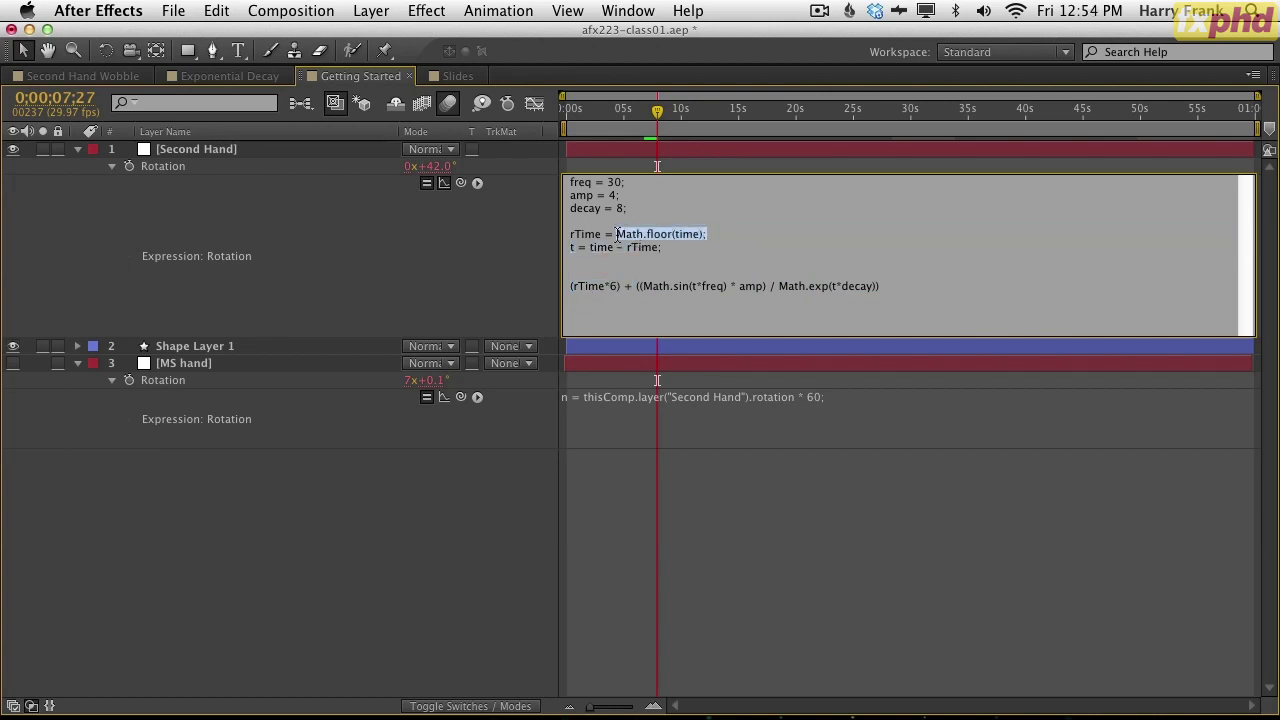
click(590, 286)
drag(619, 287, 569, 287)
key(super+v)
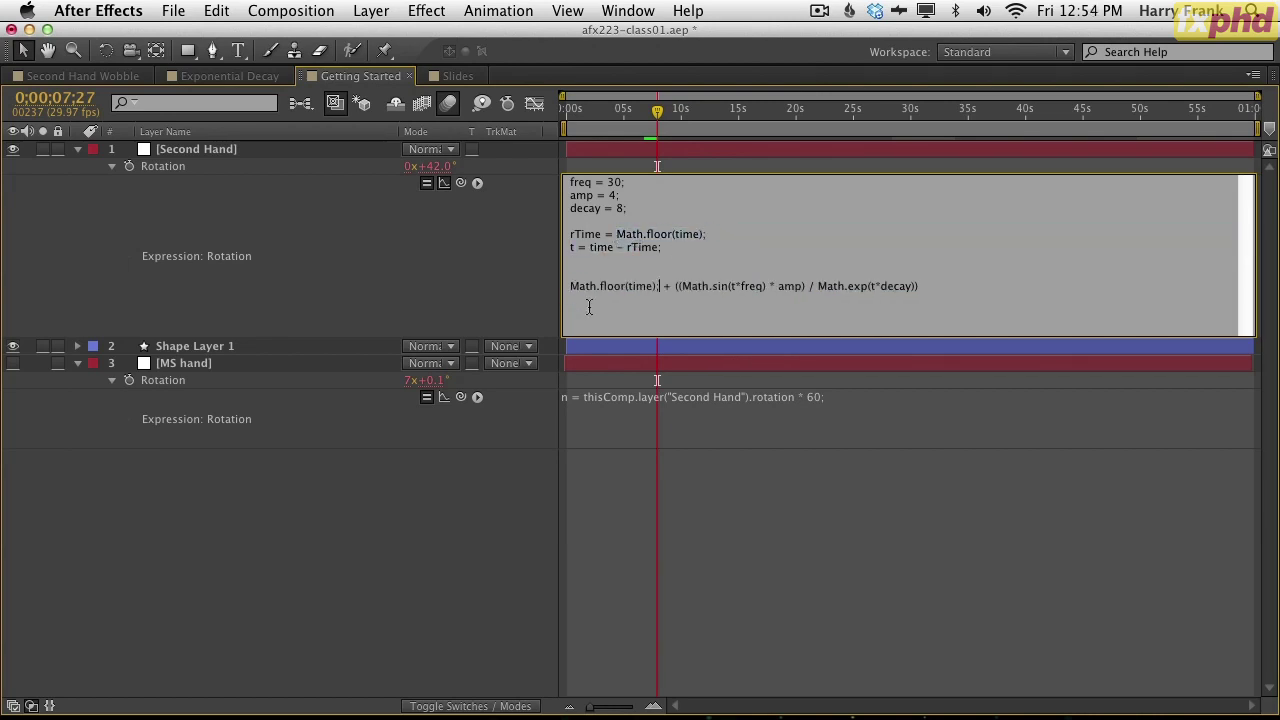
key(BackSpace)
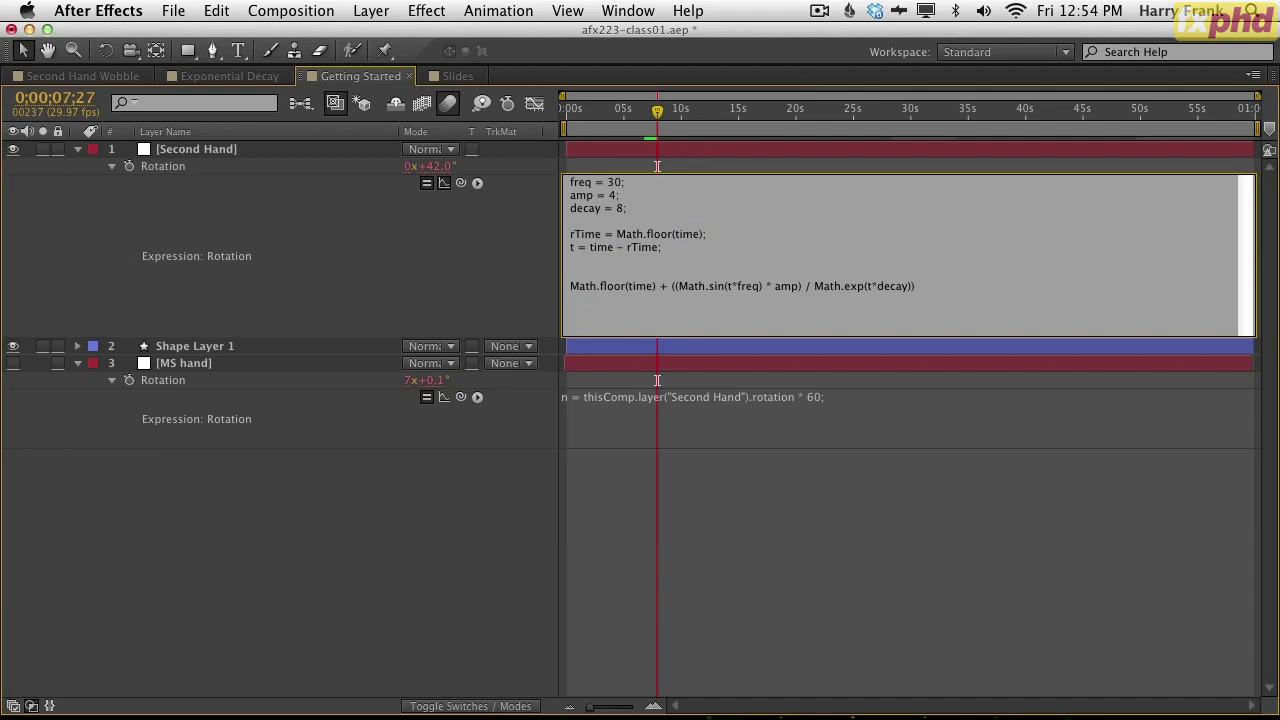
text(*6)
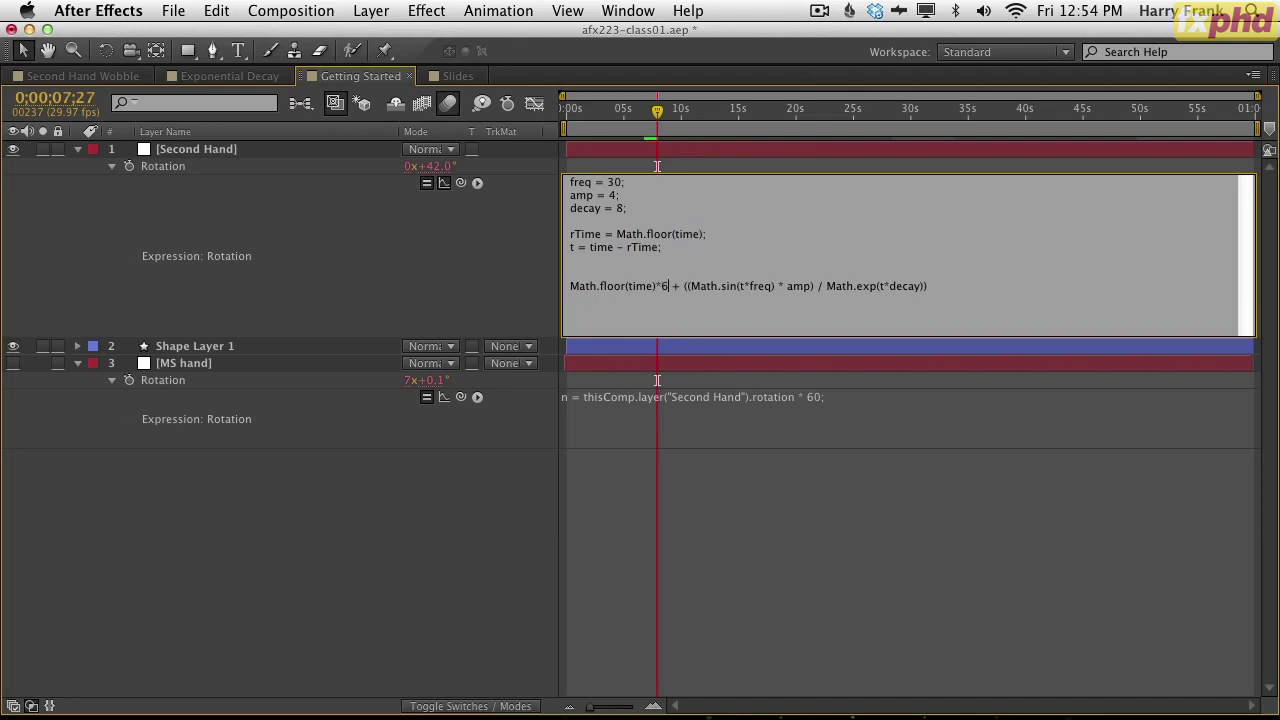
text())
click(571, 286)
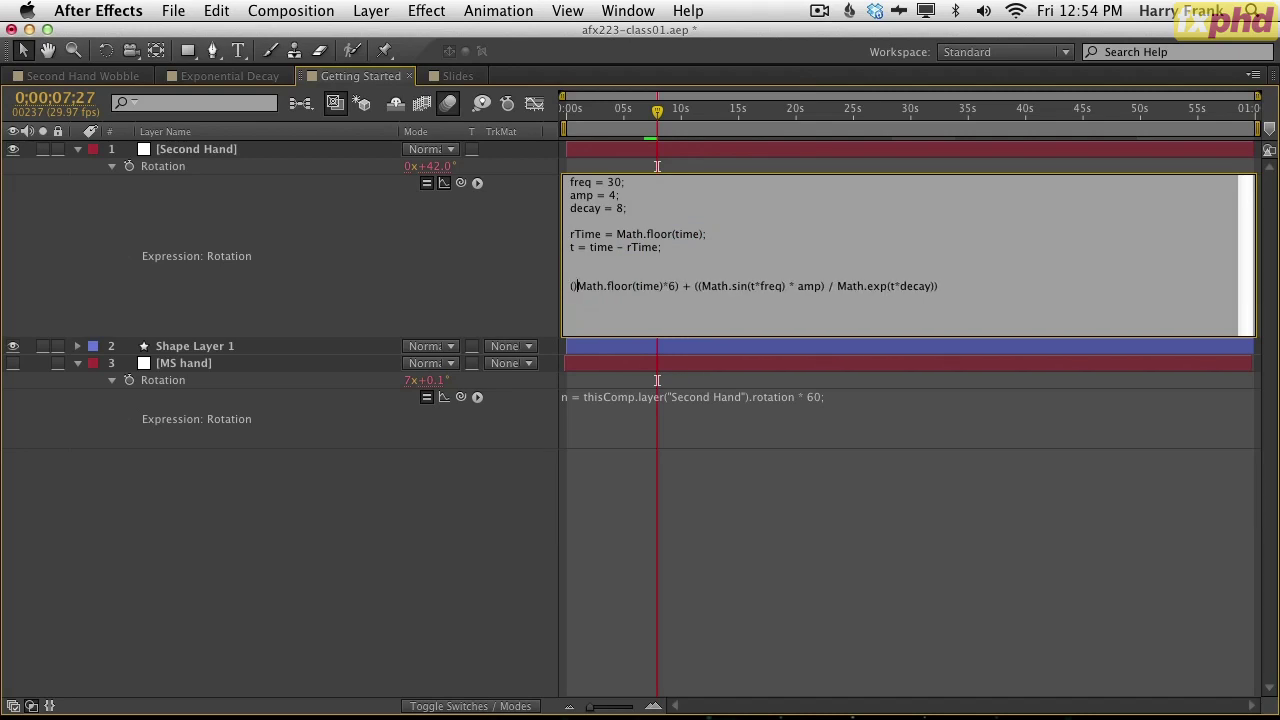
text(()
key(KP_Enter)
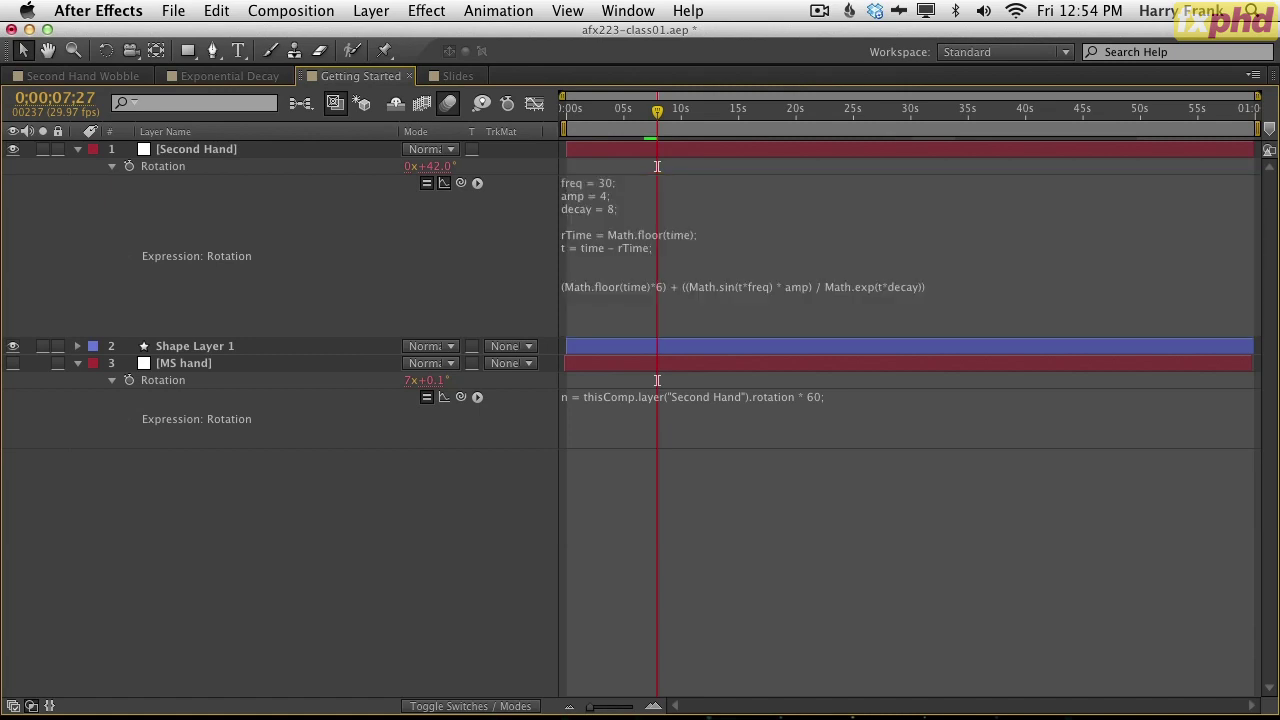
click(952, 289)
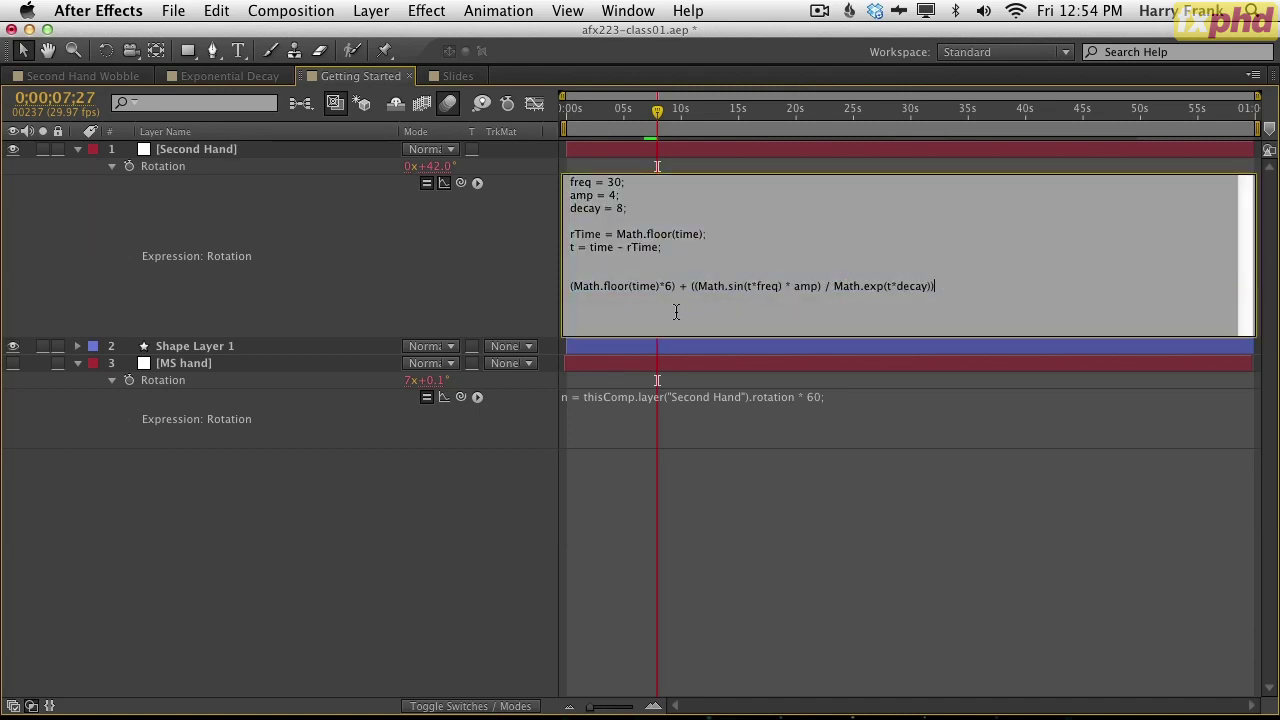
click(488, 305)
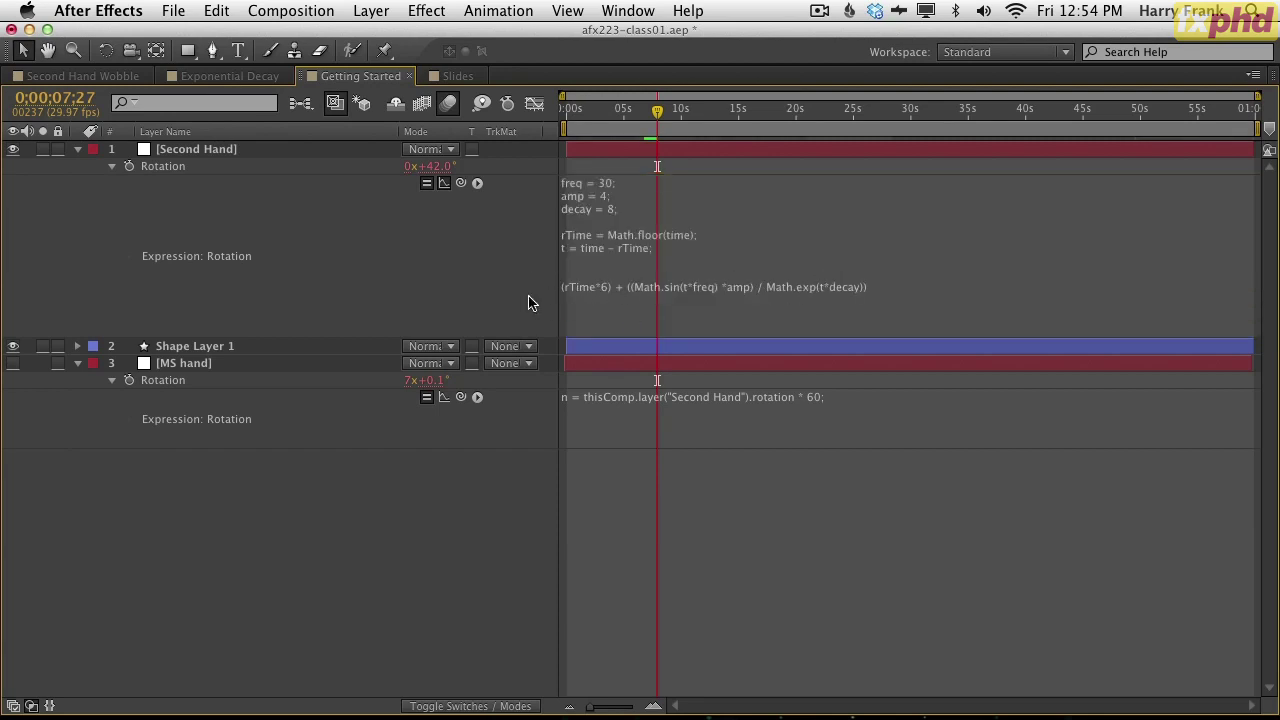
- Review the rTime, sine and exponential decay terms of the Rotation expression and return to the composition view
click(597, 286)
click(607, 286)
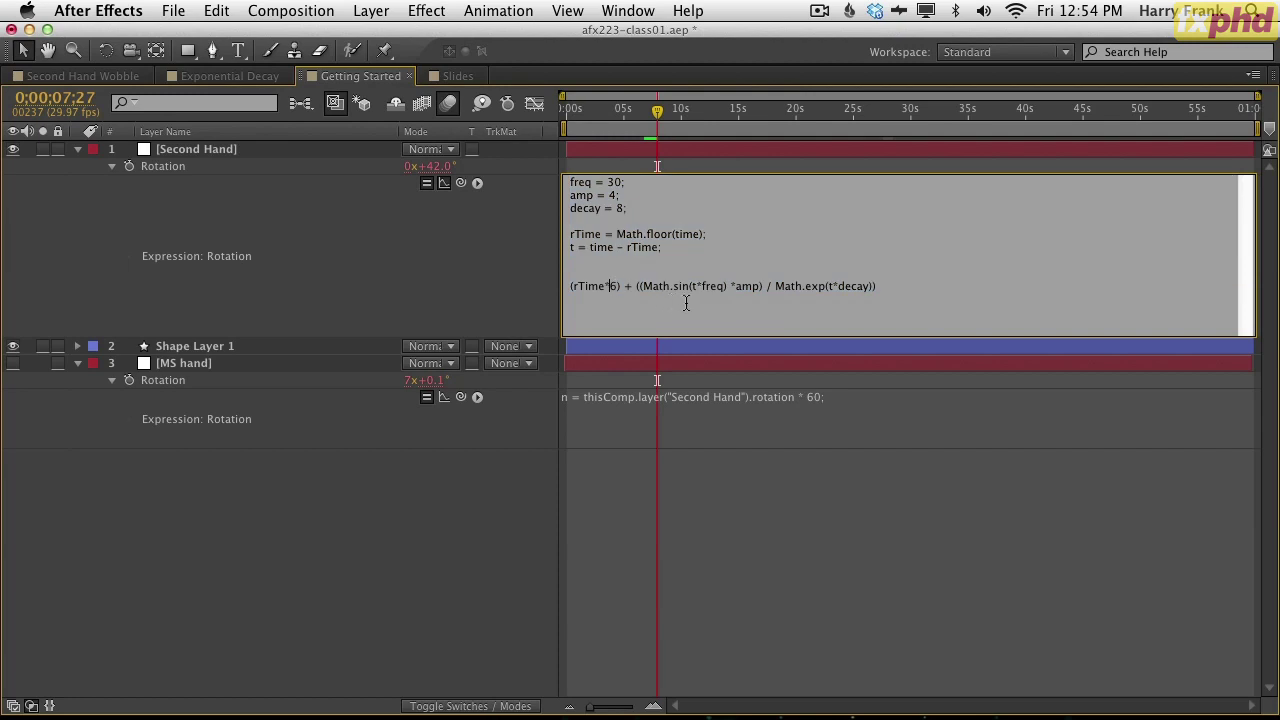
drag(766, 288, 648, 286)
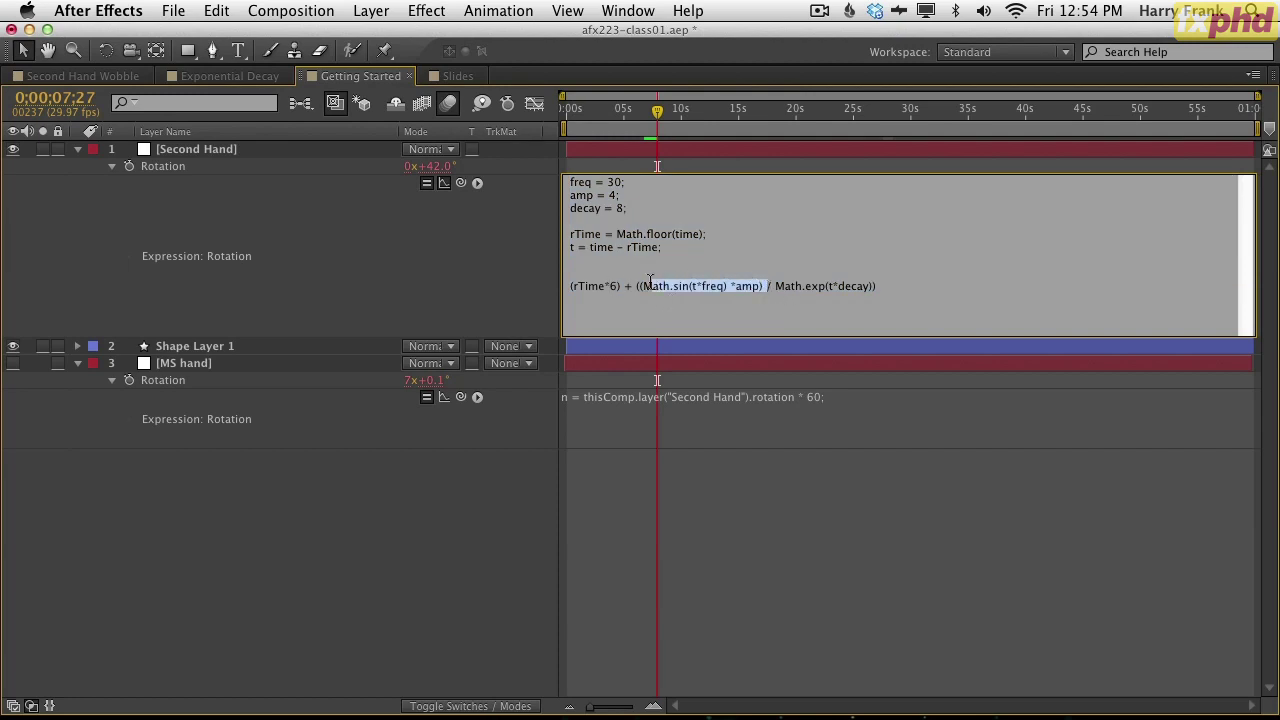
drag(895, 287, 776, 287)
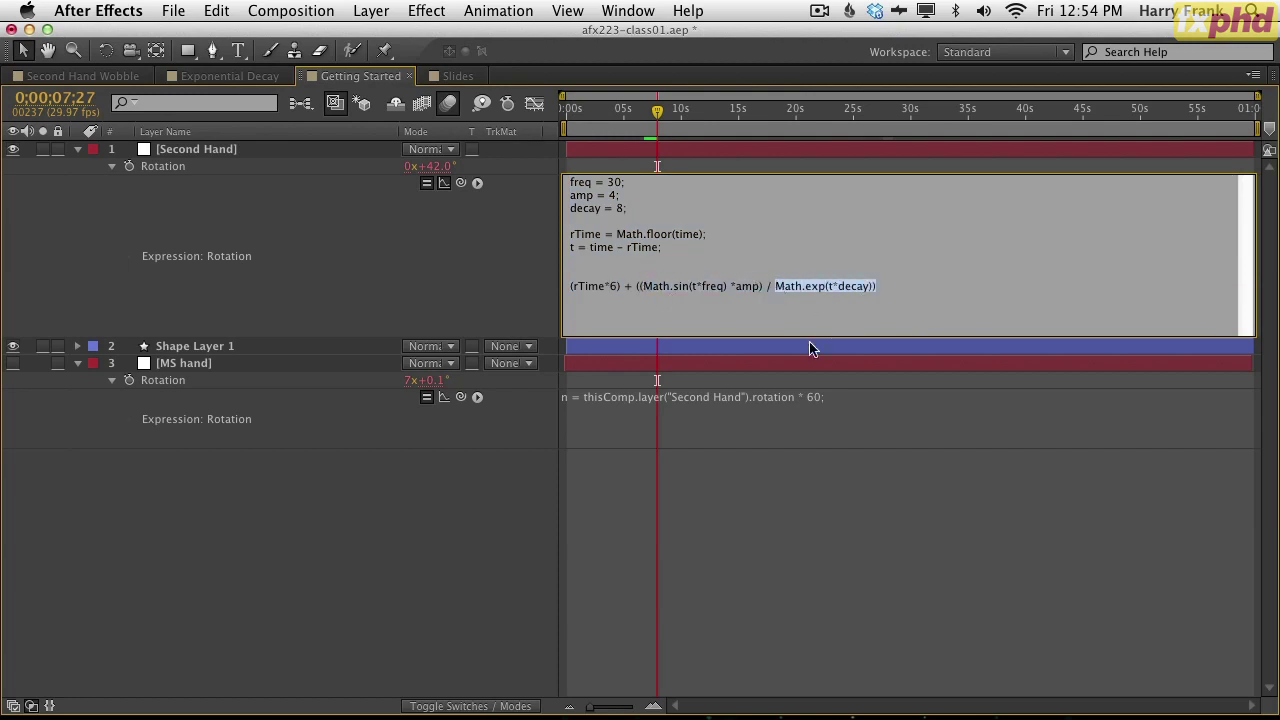
click(643, 286)
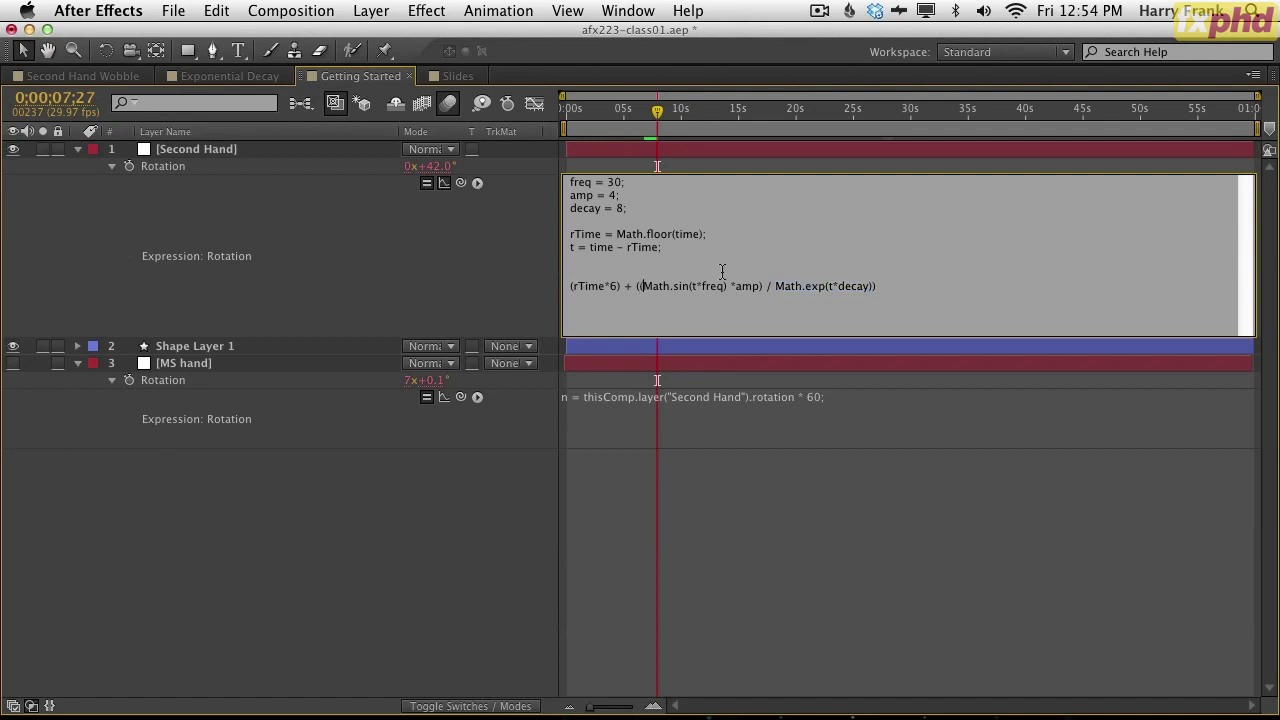
click(504, 279)
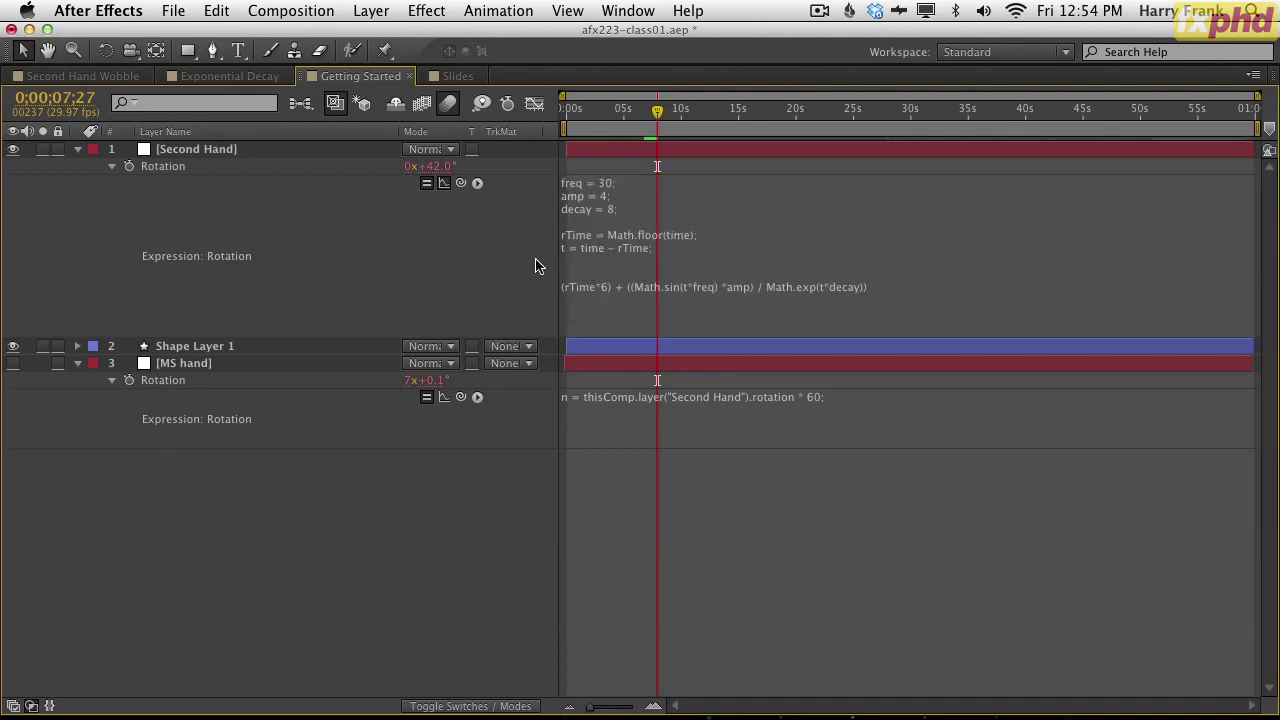
key(grave)
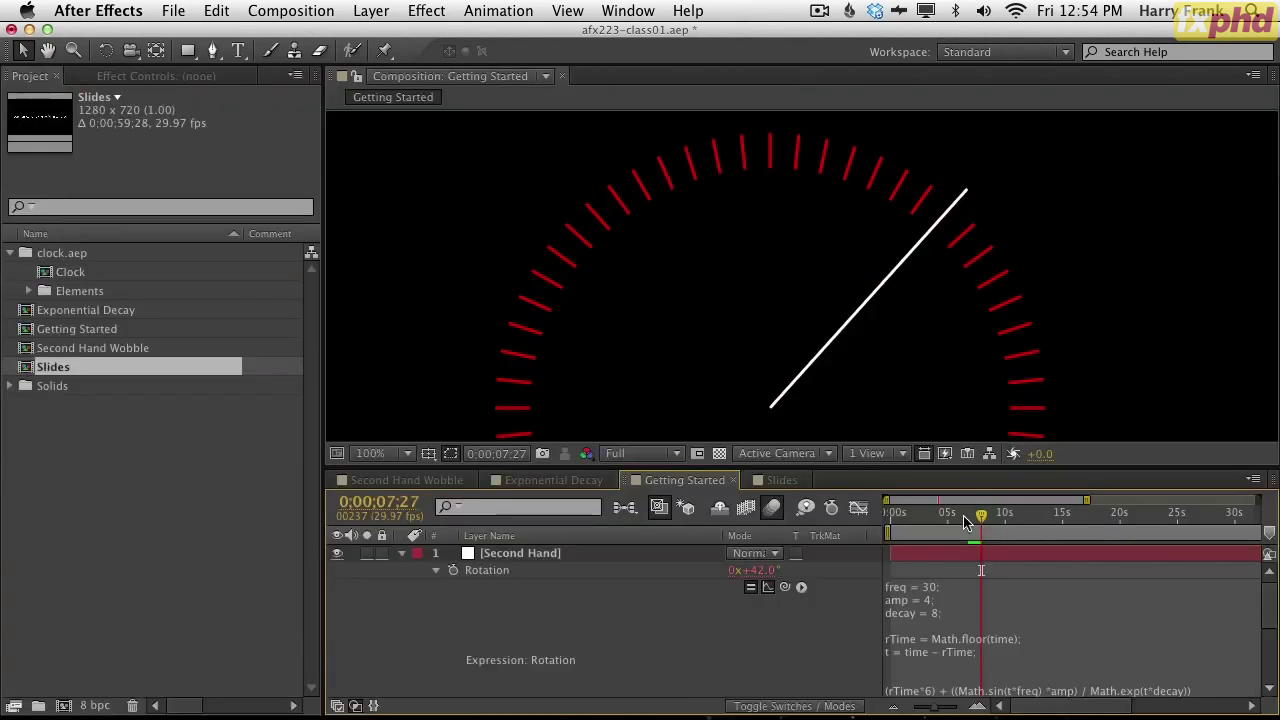
- Show the composition's full duration in the timeline and scrub around 7 seconds to check the second hand's movement
mouse_move(972, 522)
mouse_down()
mouse_move(1016, 522)
mouse_move(981, 524)
mouse_up()
drag(1084, 502, 1257, 500)
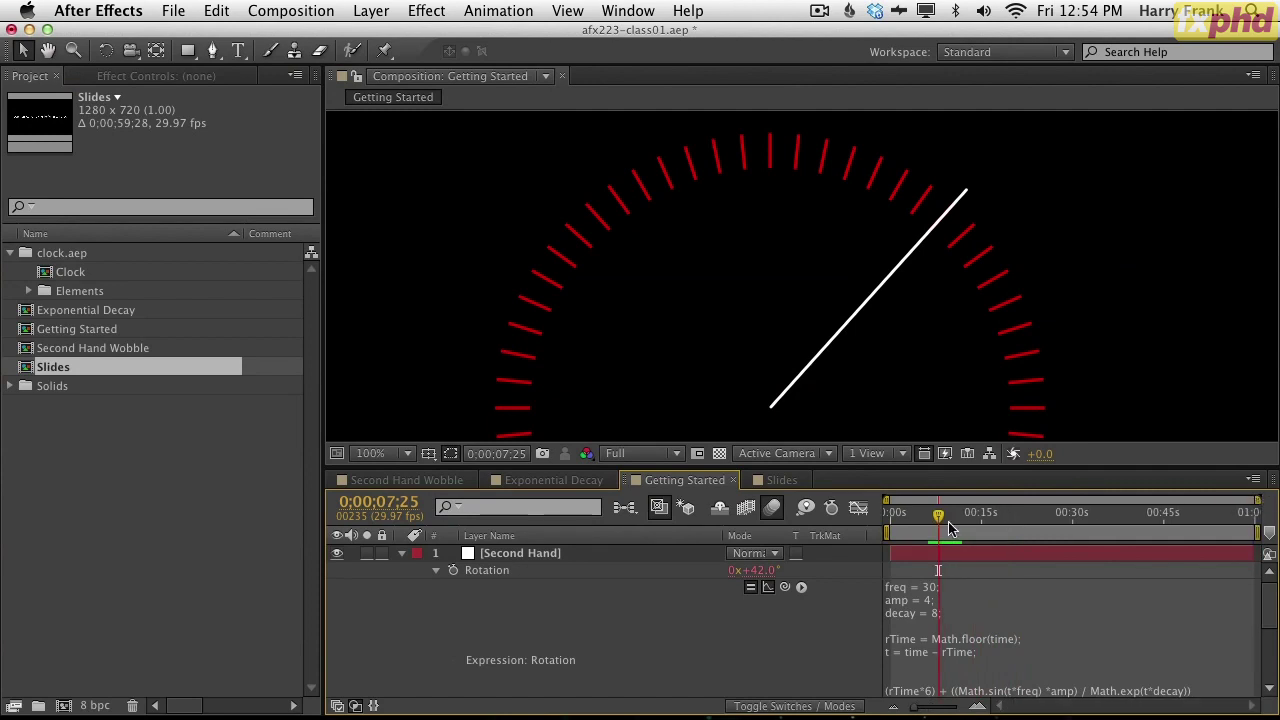
click(933, 514)
mouse_move(933, 514)
mouse_down()
mouse_move(960, 515)
mouse_move(921, 516)
mouse_up()
click(932, 515)
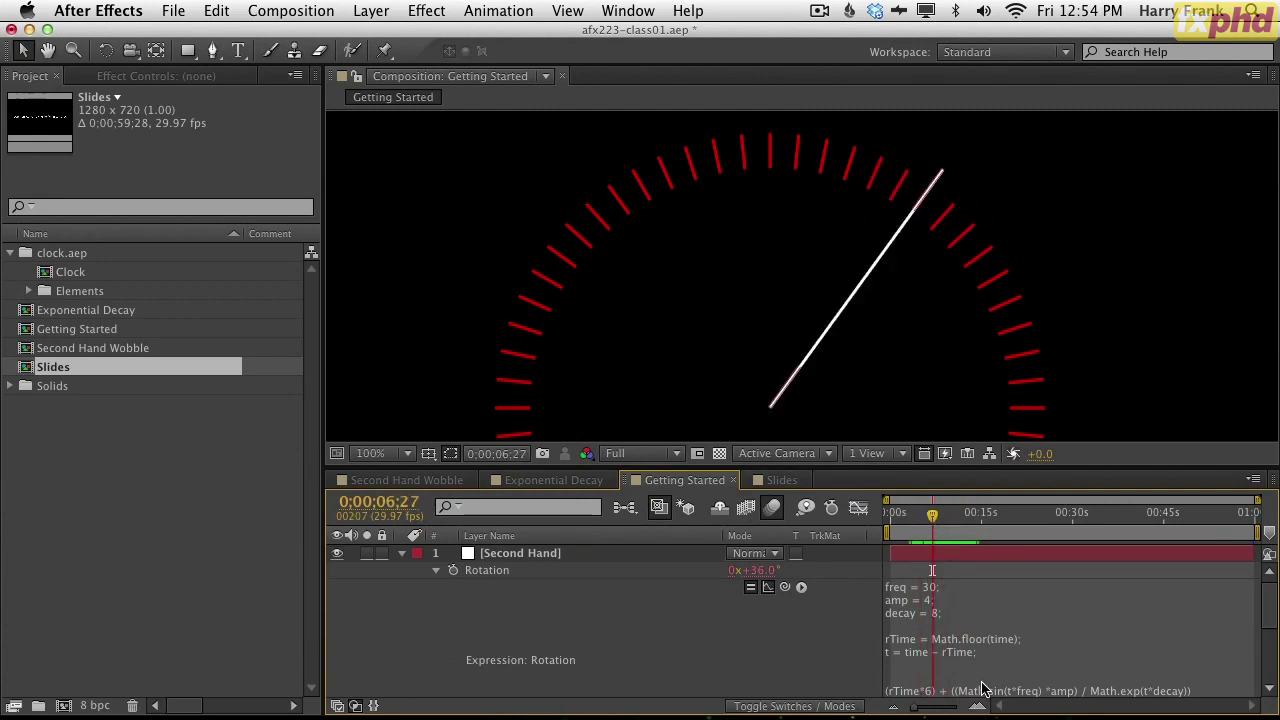
- Remove the extra blank line above the final line of the Second Hand's Rotation expression
click(950, 668)
key(BackSpace)
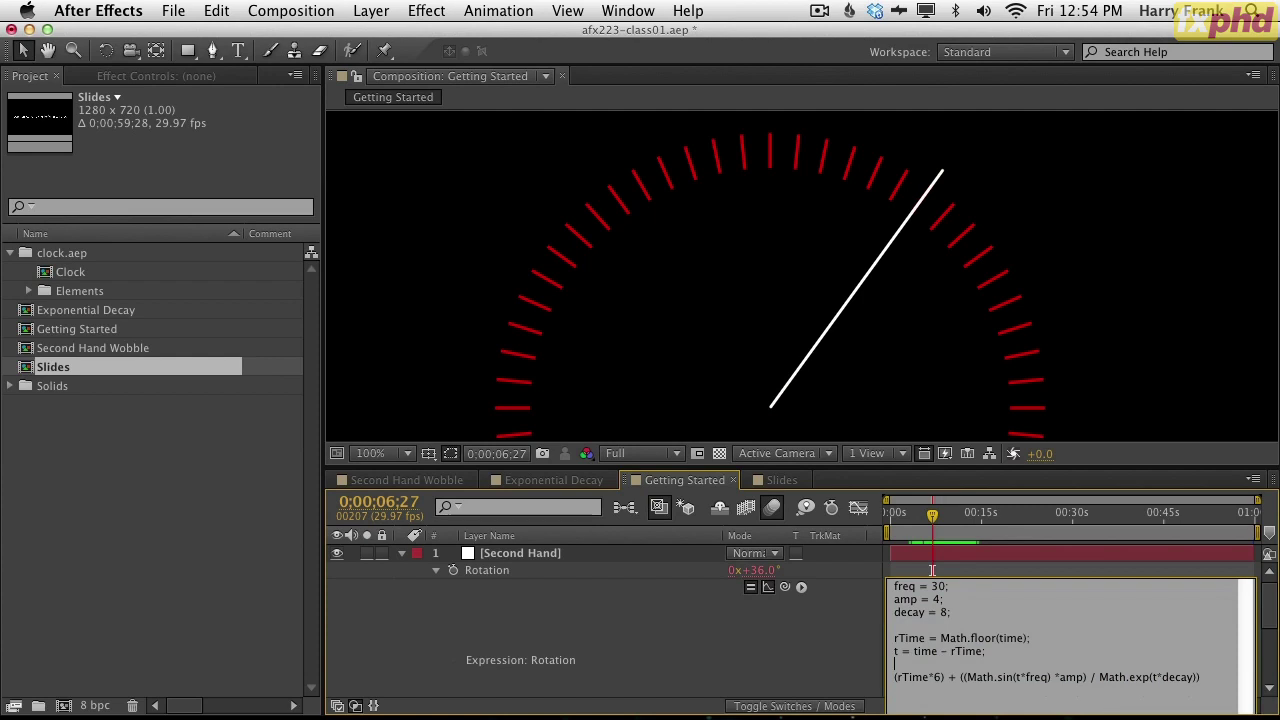
click(885, 612)
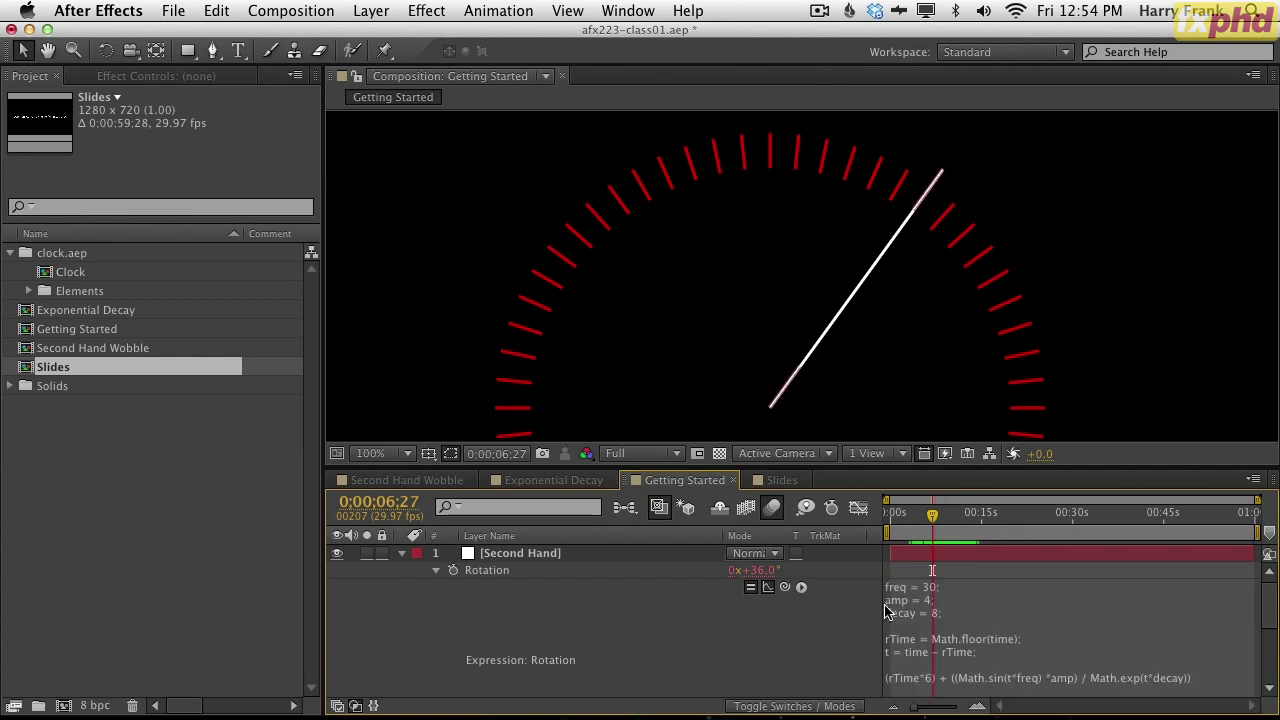
- Review the final line of the Rotation expression and scrub back to 0;00;04;13 to check the second hand's ticks
click(1075, 685)
click(1044, 694)
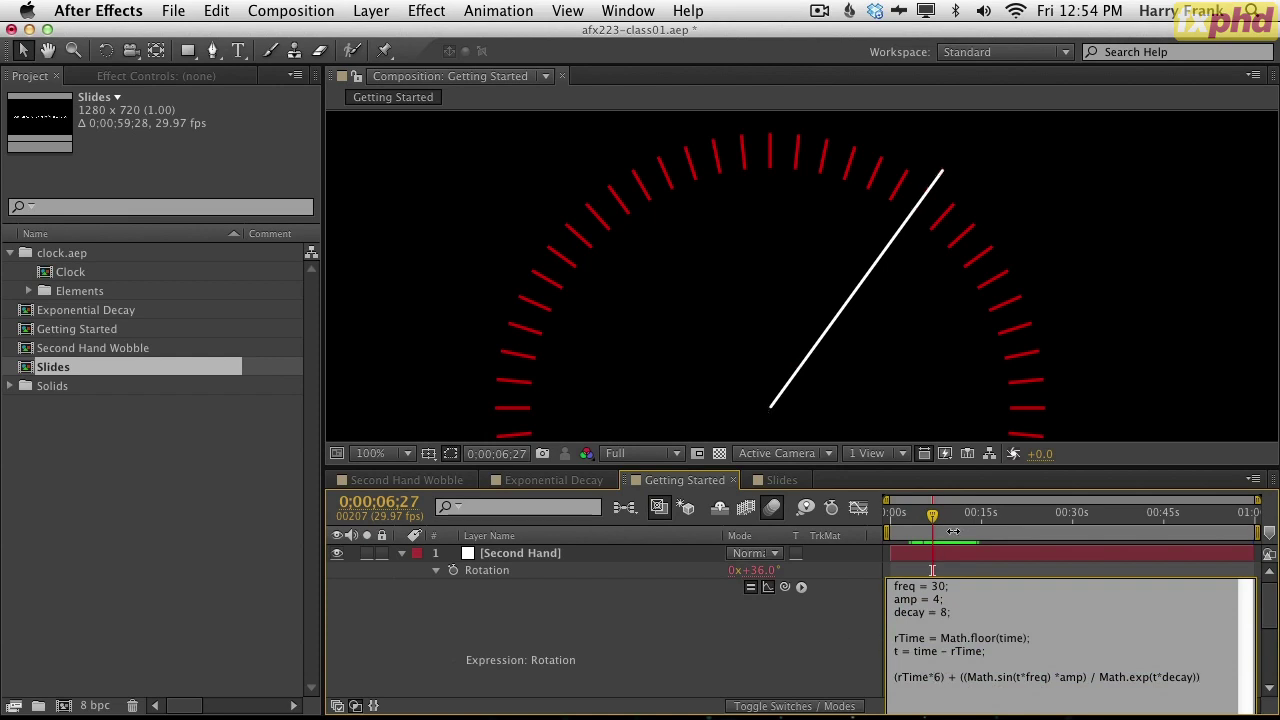
mouse_move(932, 515)
mouse_down()
mouse_move(943, 520)
mouse_move(922, 519)
mouse_up()
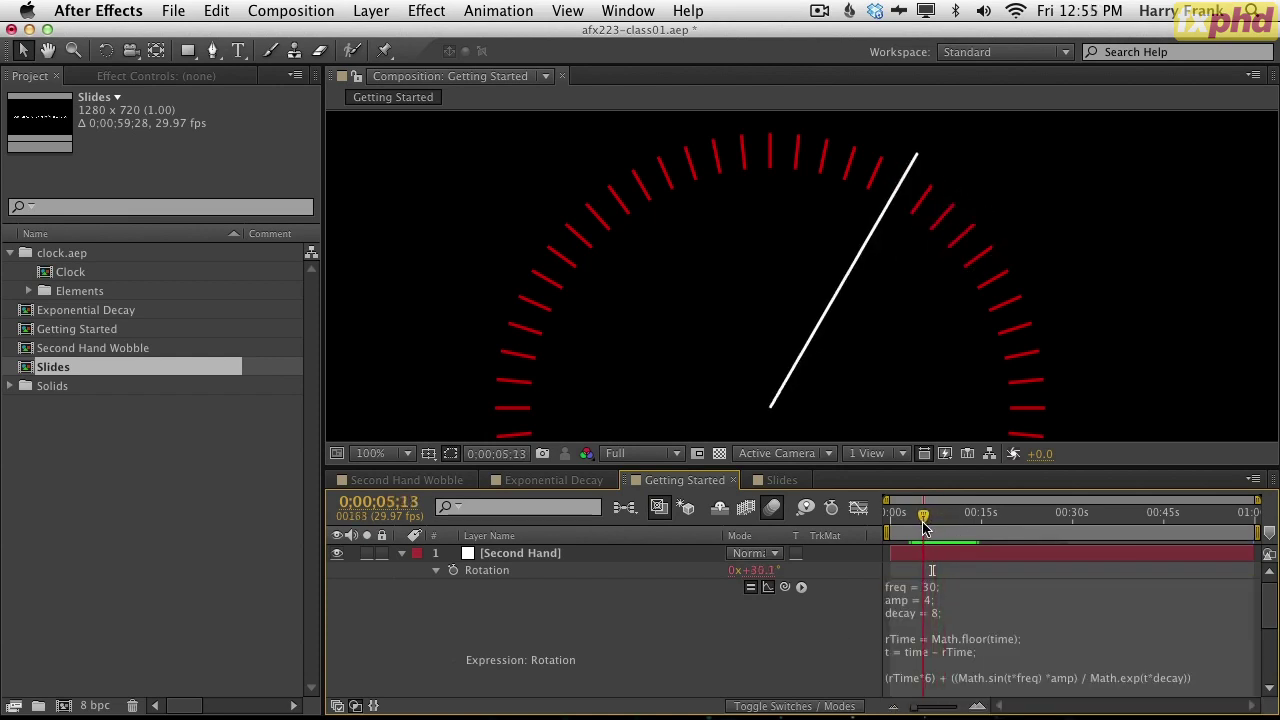
click(1015, 687)
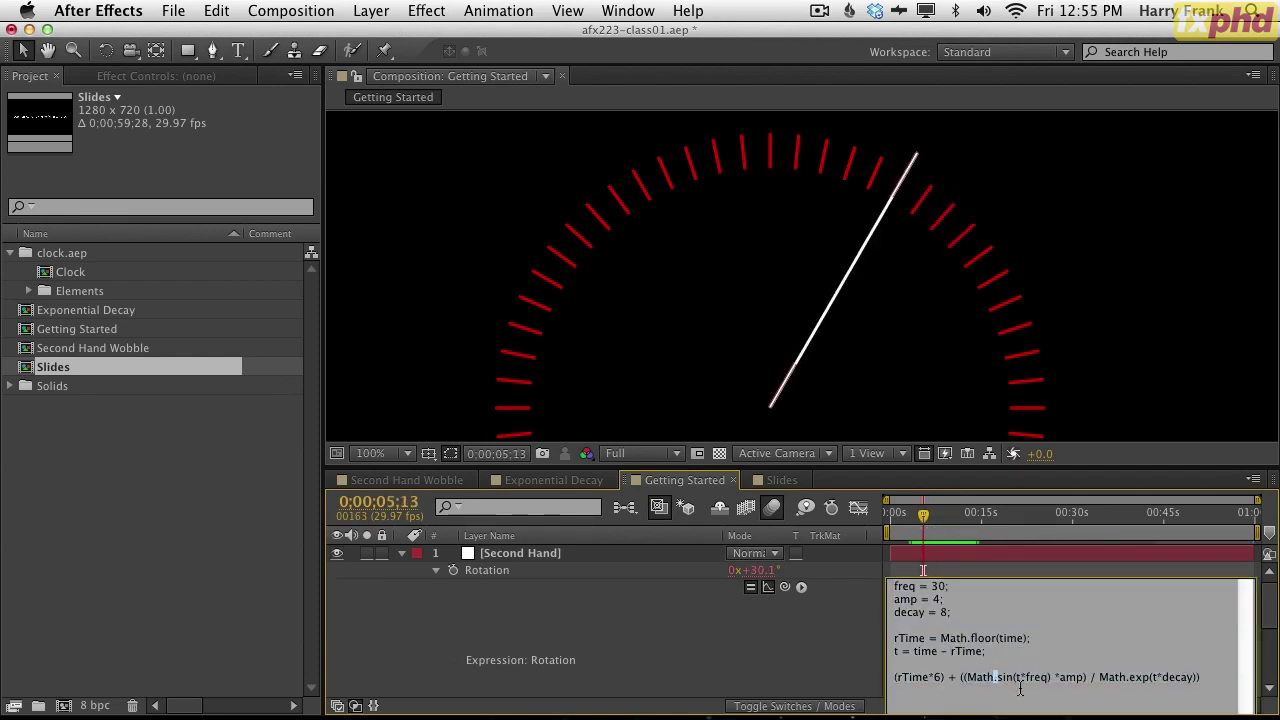
click(840, 662)
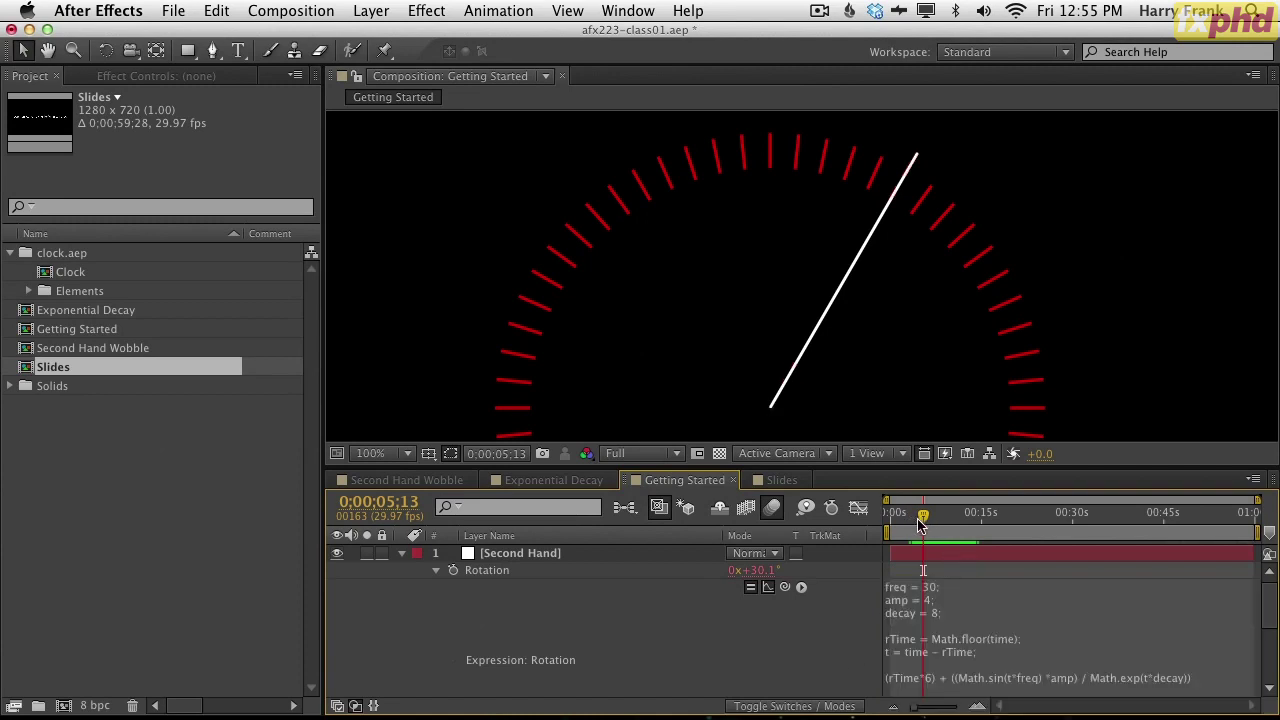
mouse_move(922, 516)
mouse_down()
mouse_move(905, 518)
mouse_move(918, 524)
mouse_up()
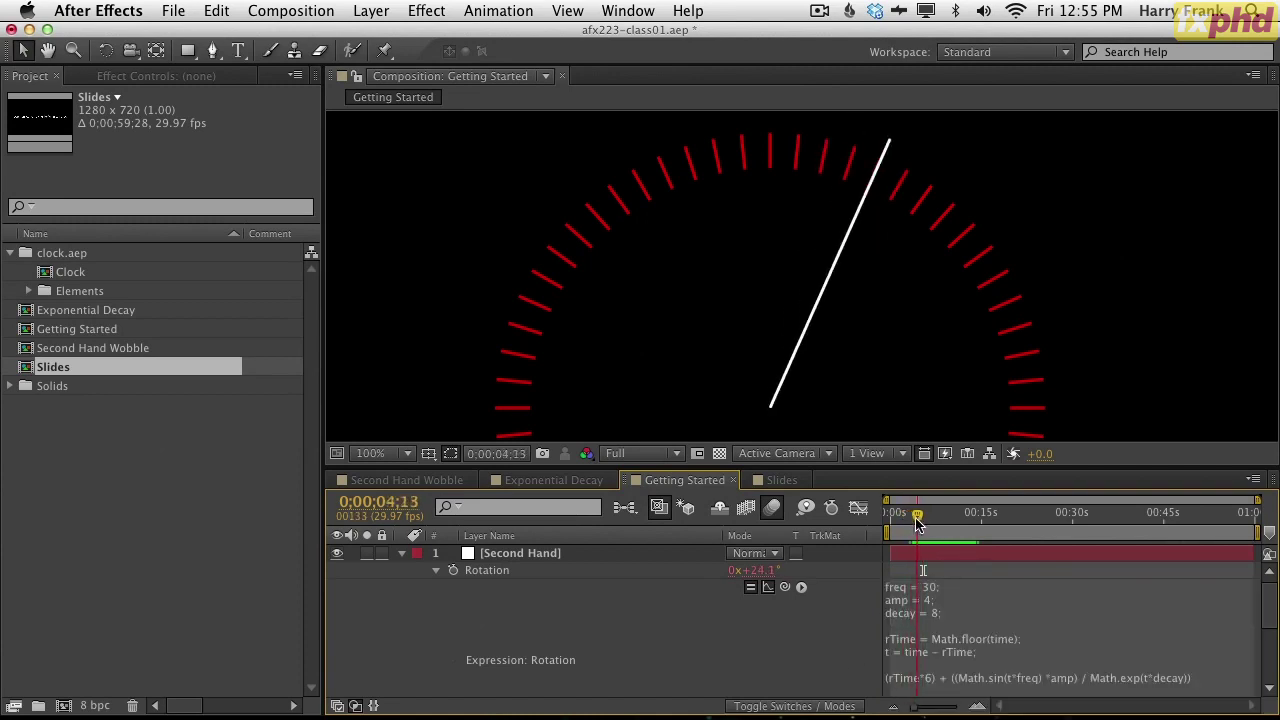
- Scrub forward to 0;00;14;10 with the Second Hand layer selected to check its rotation, and deselect the layer
click(528, 556)
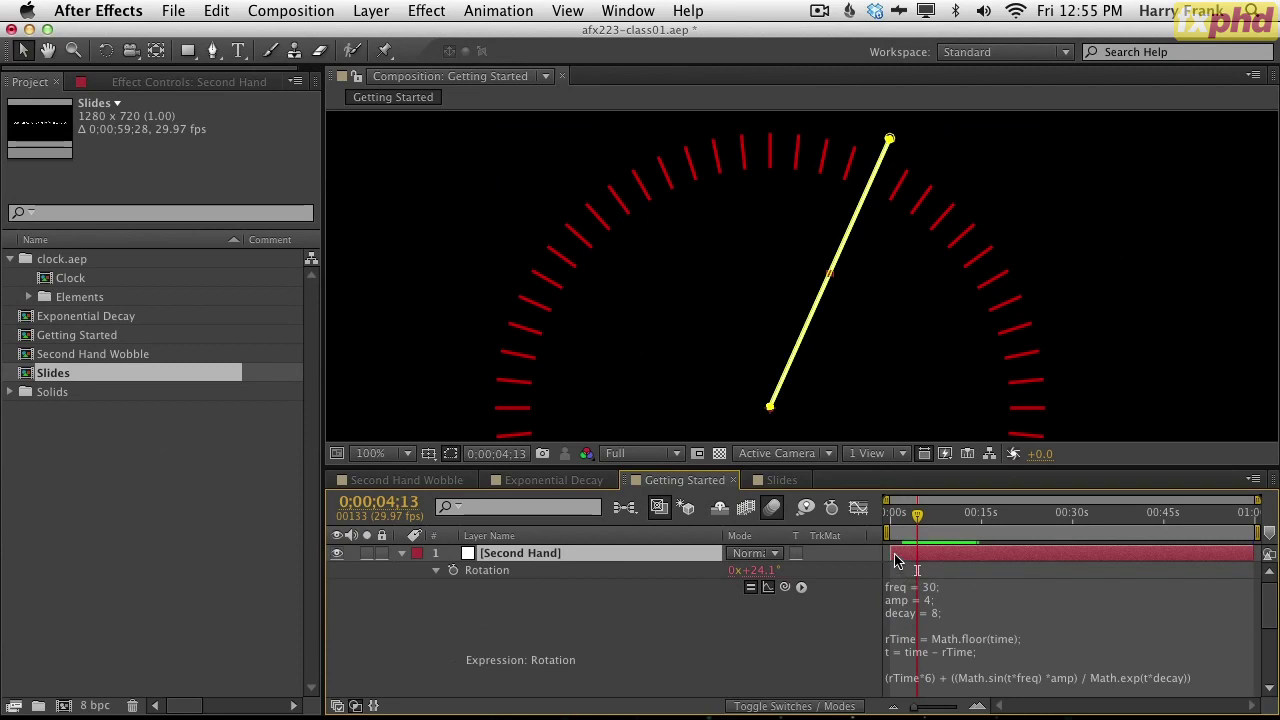
drag(918, 516, 978, 526)
click(724, 610)
click(580, 556)
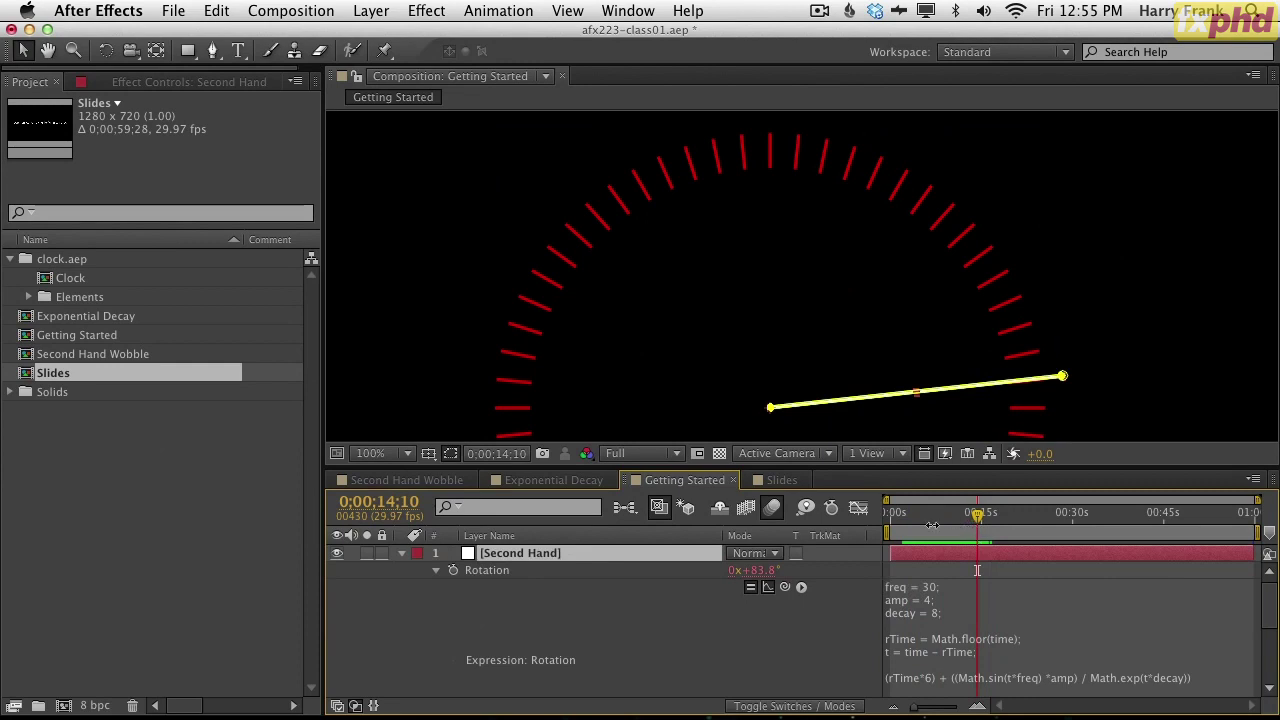
click(777, 666)
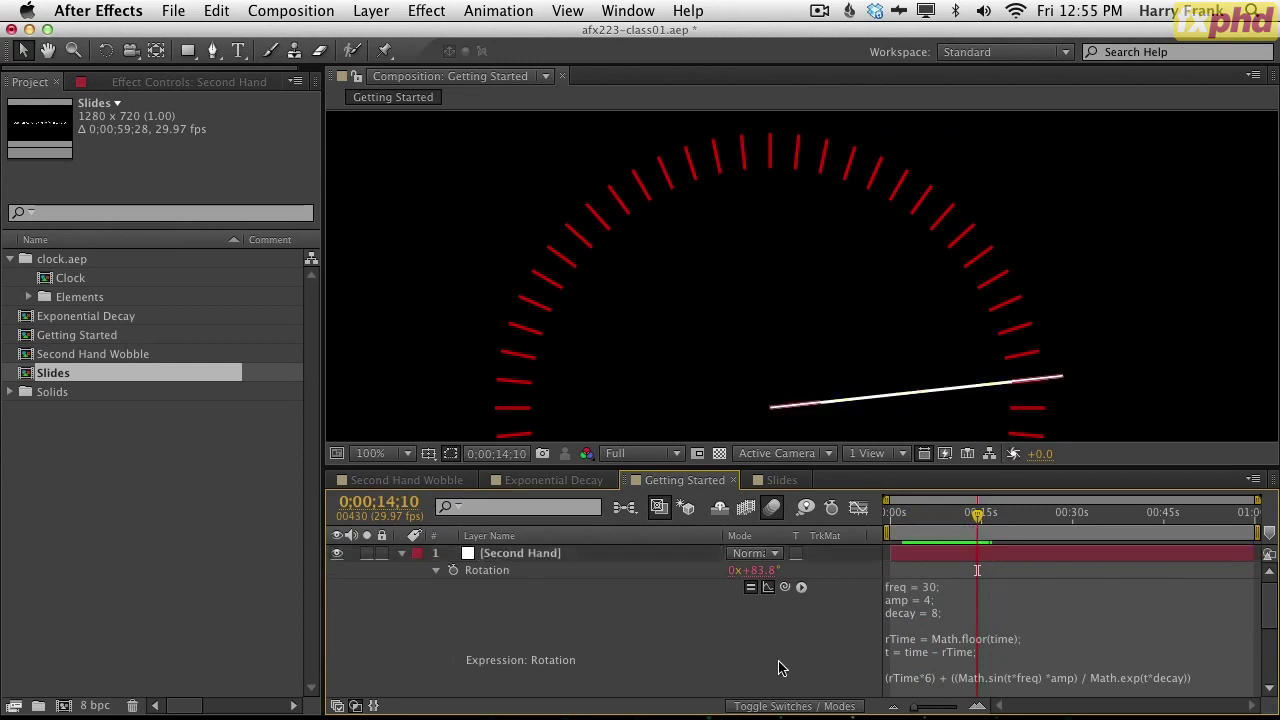
- Preview the ticking second hand from the first frame, and scrub forward to about 14 seconds
drag(978, 513, 870, 511)
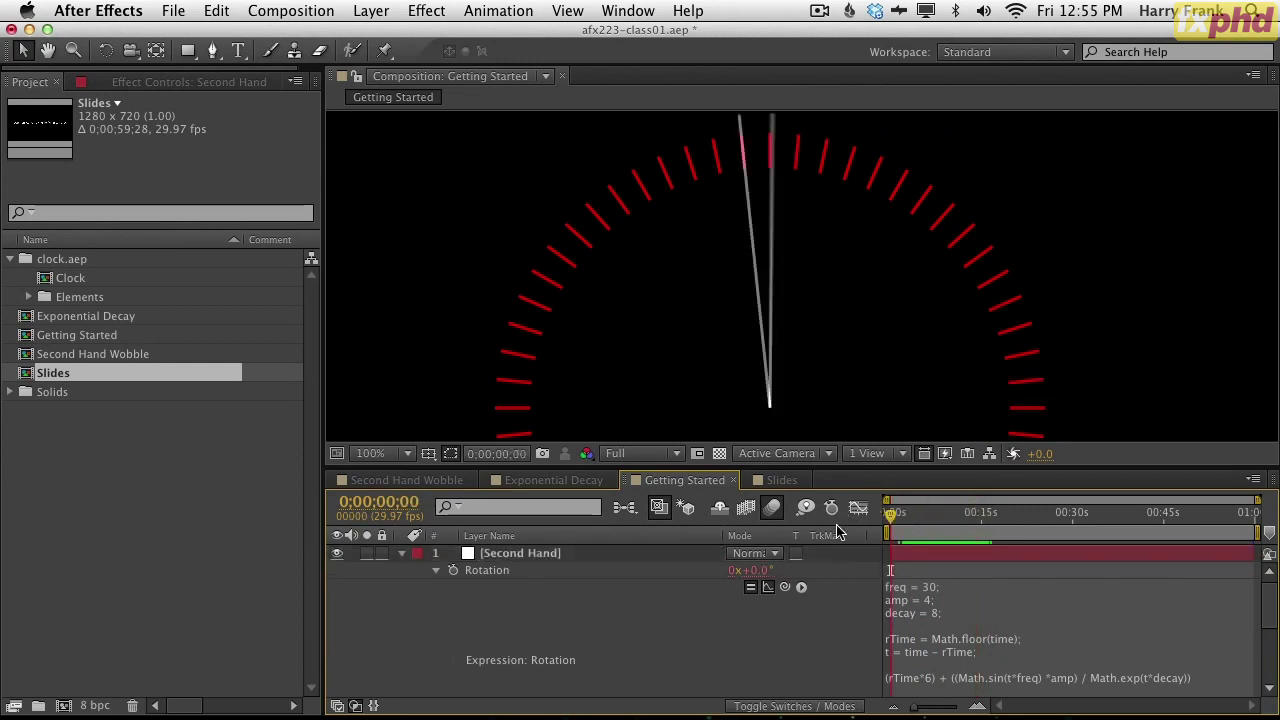
key(KP_0)
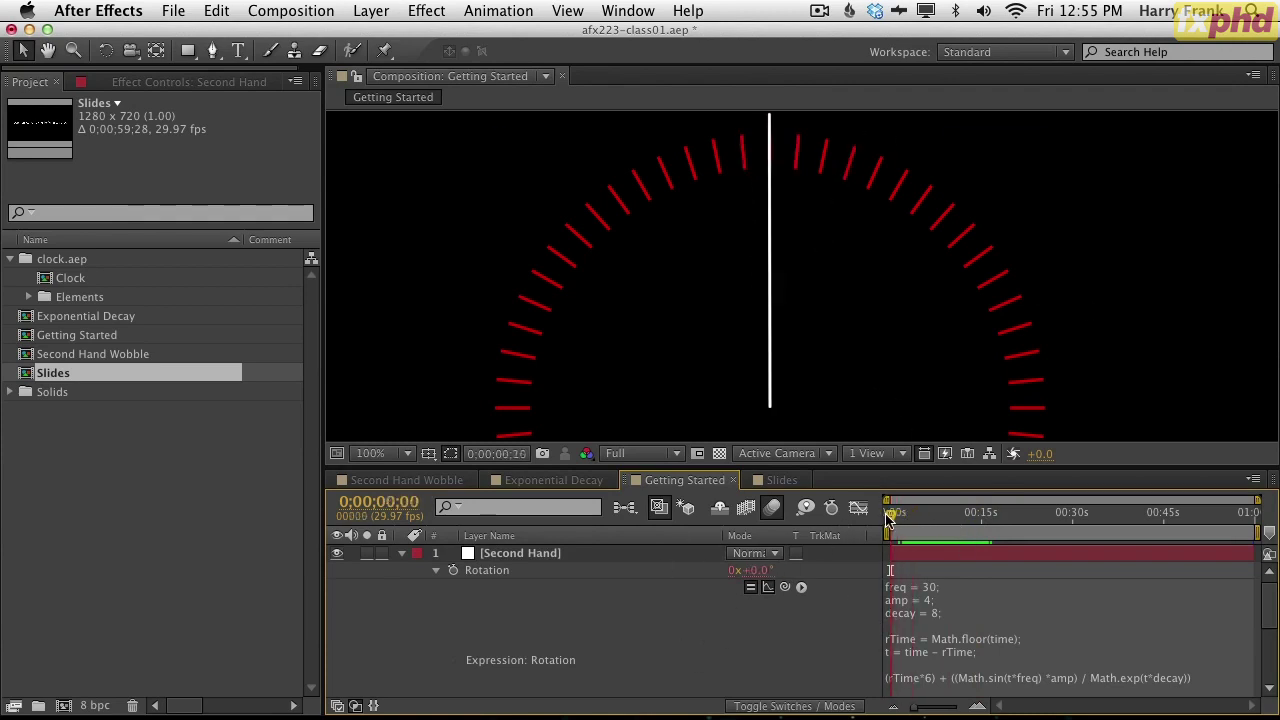
drag(890, 512, 898, 517)
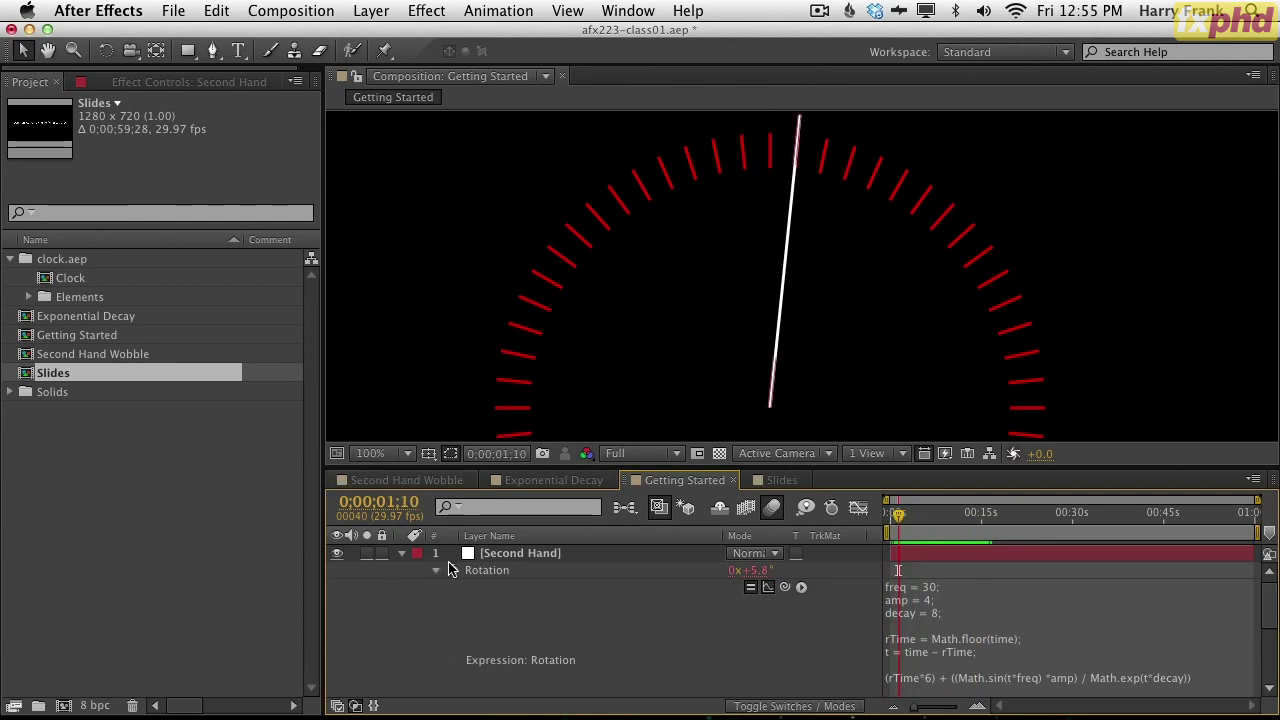
click(562, 554)
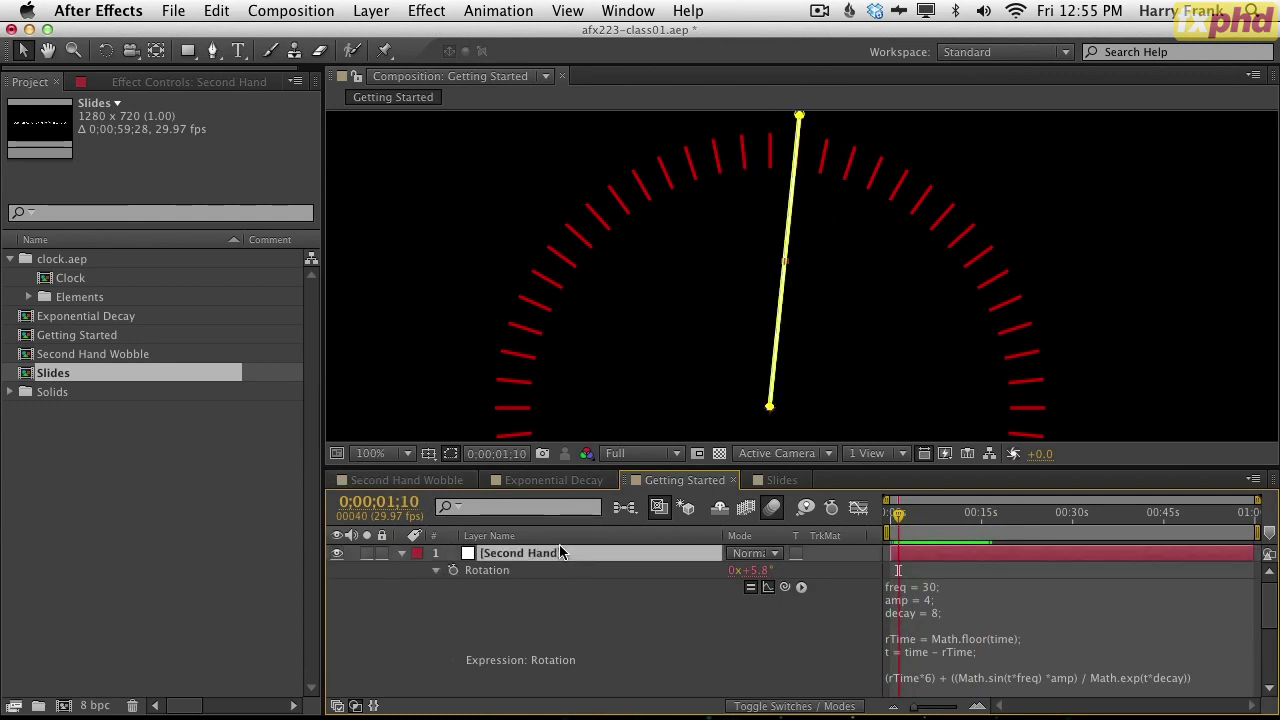
click(780, 632)
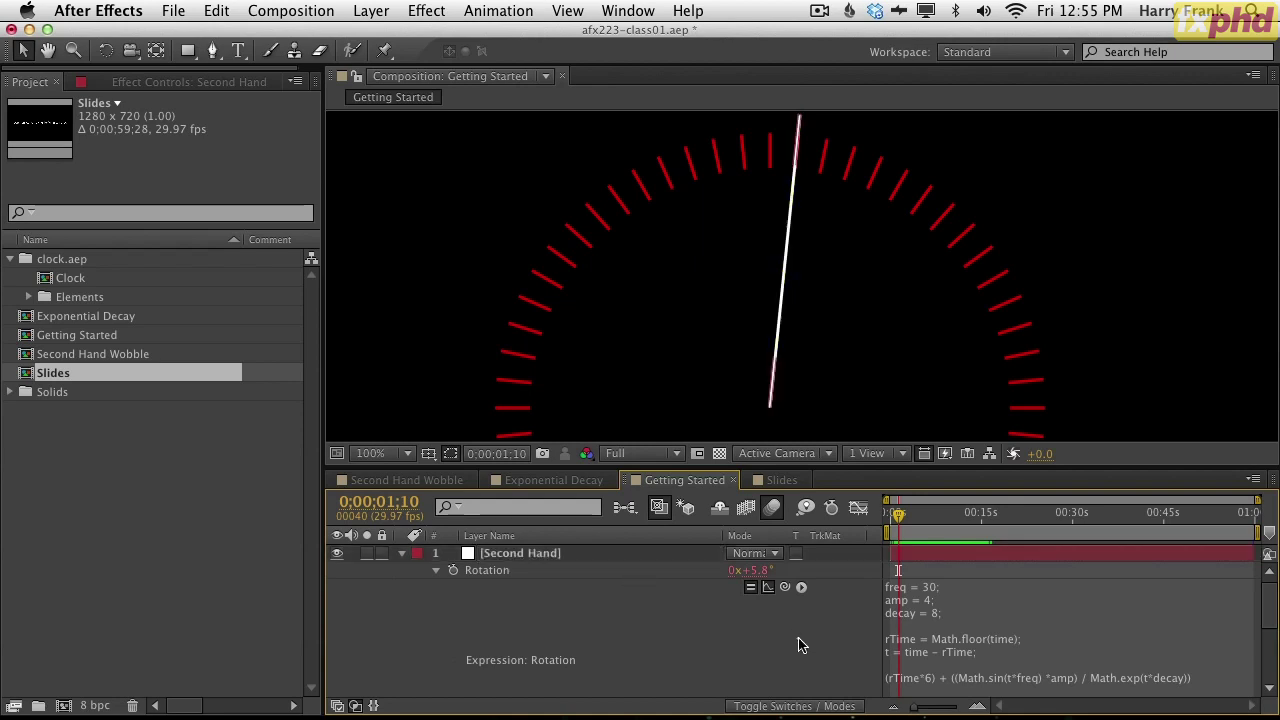
drag(950, 512, 976, 512)
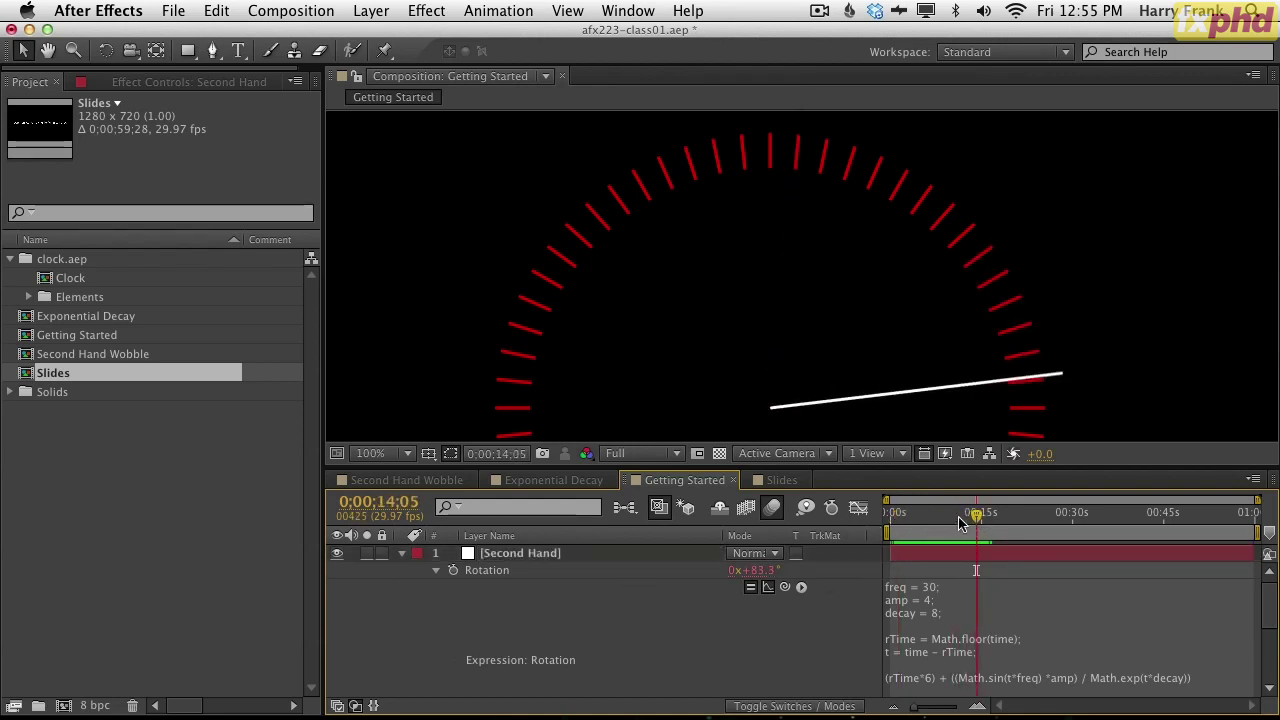